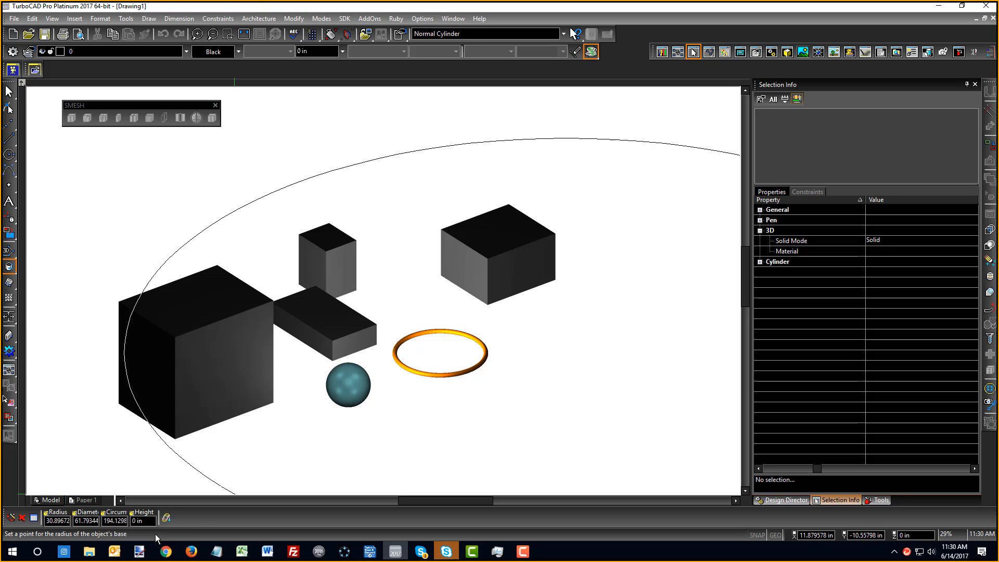
Place a new Normal Cylinder below the other solids with radius 3 in and height 6 in
{"action": "scroll", "coordinate": [440, 283], "scroll_direction": "down", "scroll_amount": 6}
{"action": "key", "text": "Escape"}
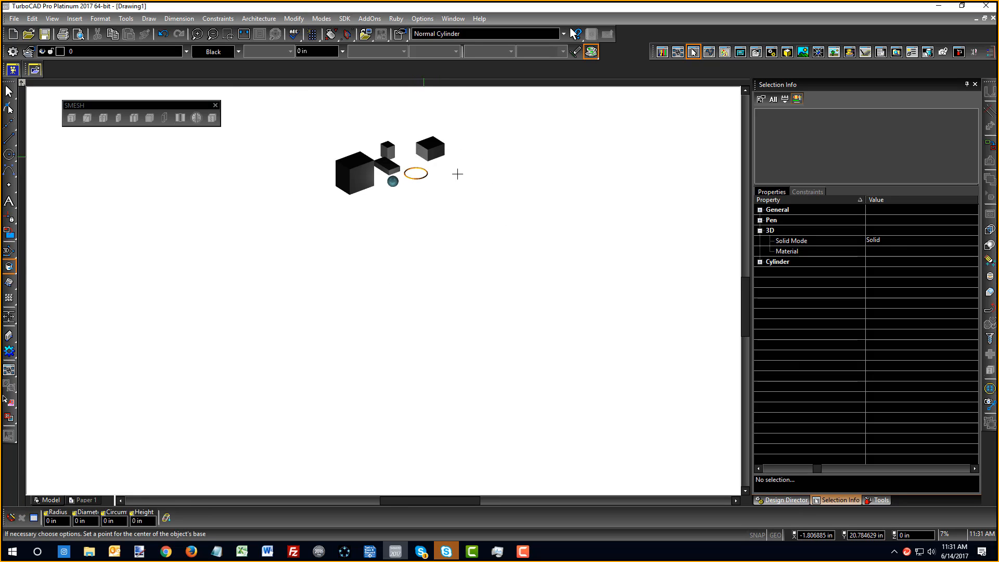
{"action": "left_click", "coordinate": [486, 237]}
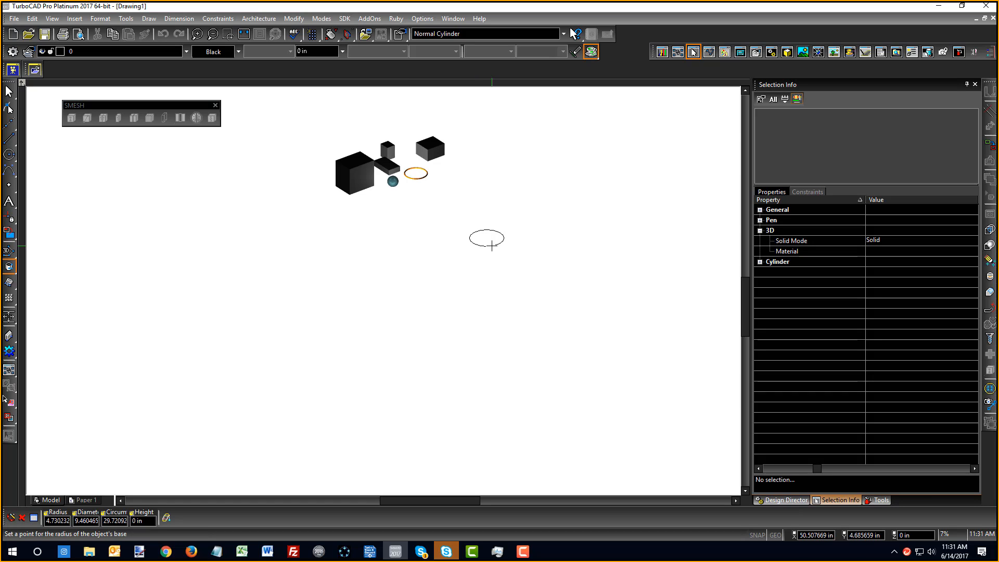
{"action": "key", "text": "Tab"}
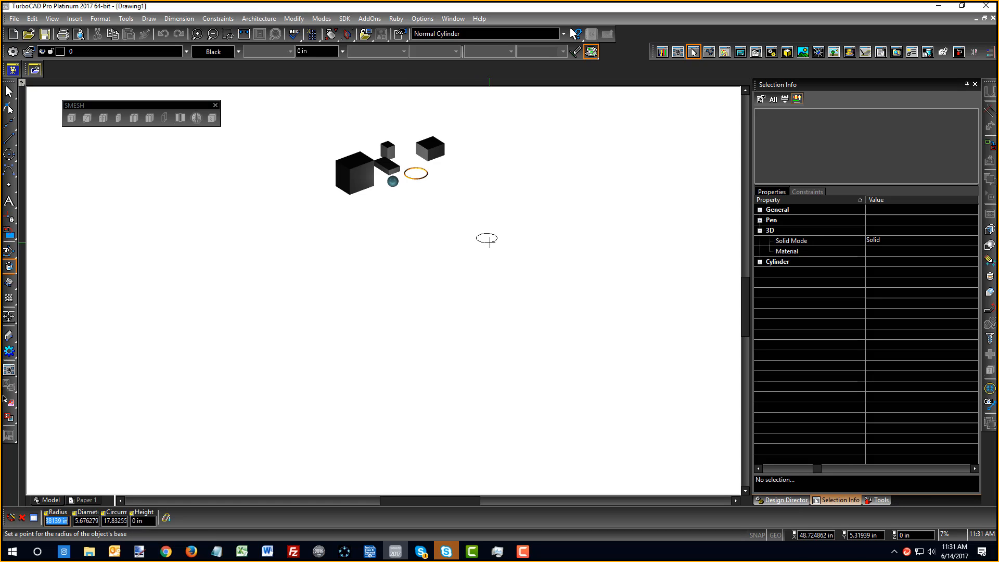
{"action": "scroll", "coordinate": [489, 242], "scroll_direction": "down", "scroll_amount": 2}
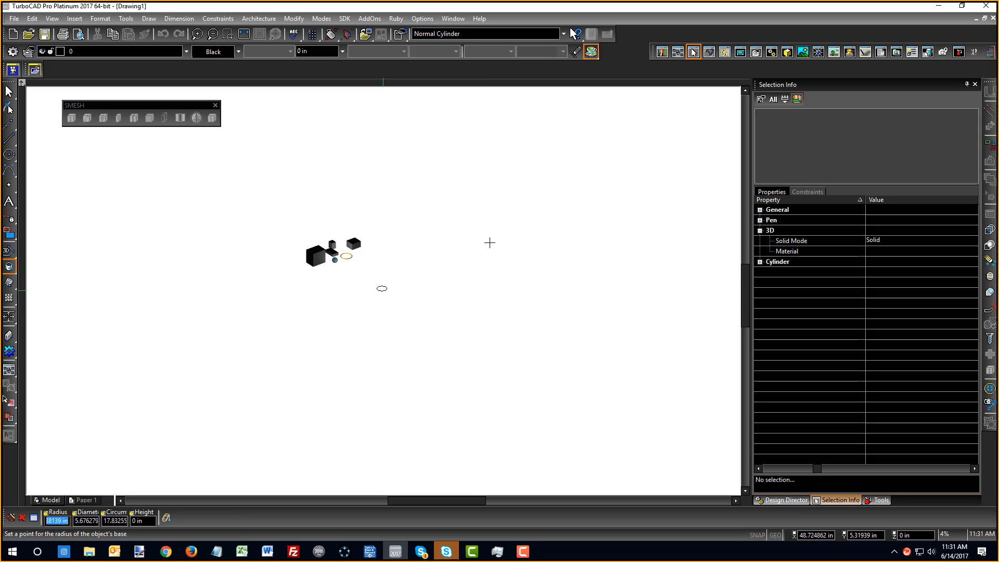
{"action": "type", "text": "3"}
{"action": "key", "text": "Tab"}
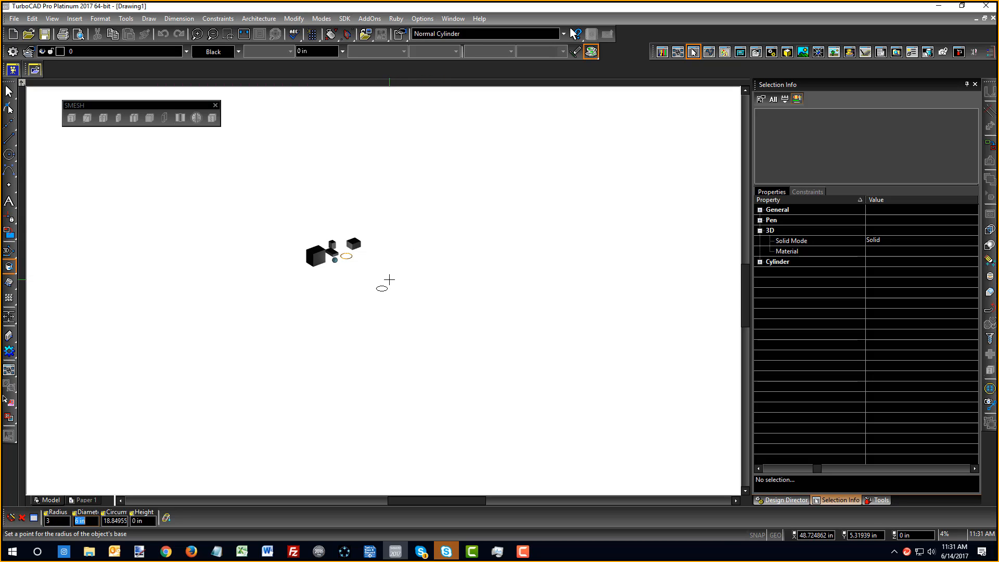
{"action": "key", "text": "Tab"}
{"action": "key", "text": "Tab"}
{"action": "type", "text": "6"}
{"action": "key", "text": "Return"}
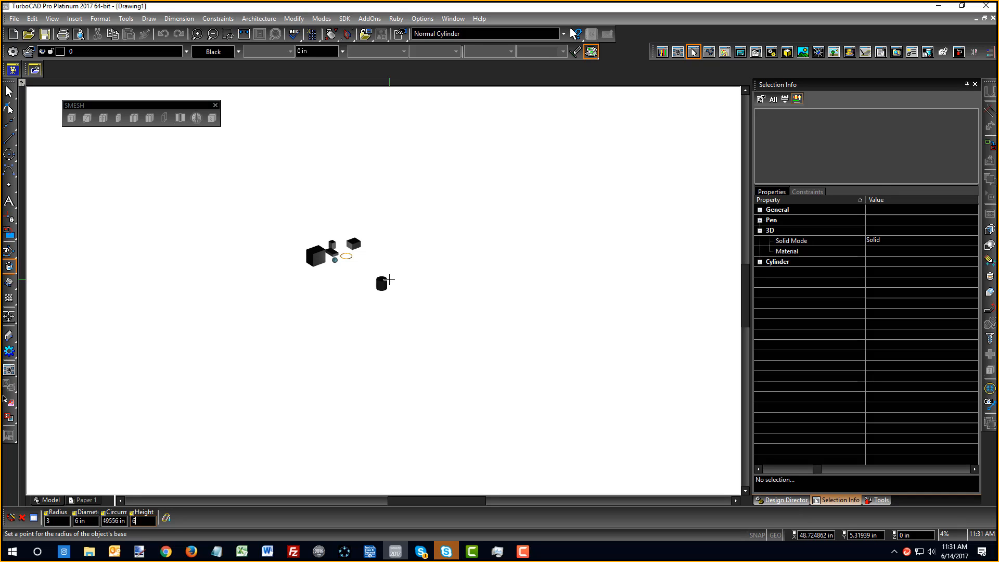
{"action": "scroll", "coordinate": [402, 284], "scroll_direction": "up", "scroll_amount": 3}
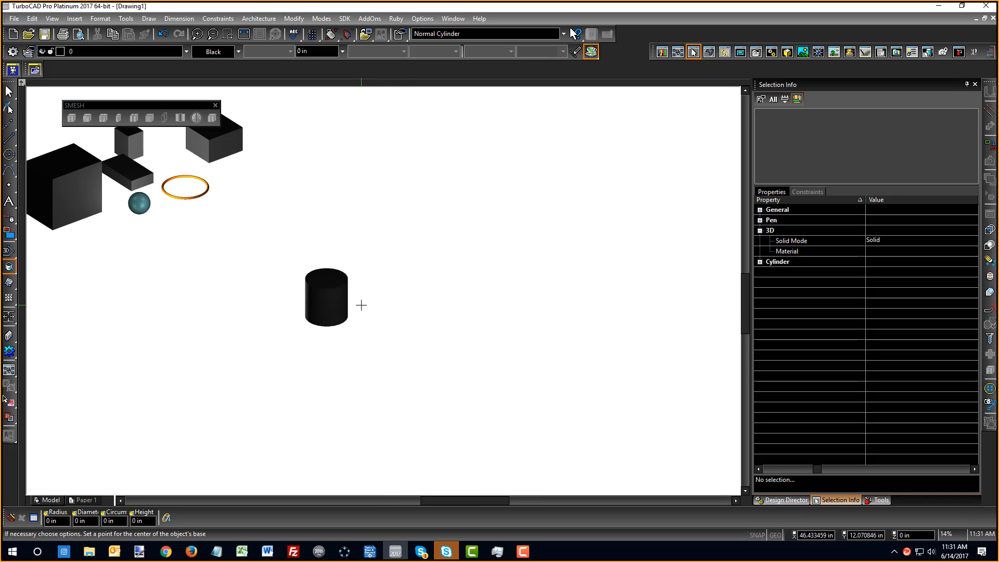
Leave cylinder drawing, return to the Select tool and select the new cylinder
{"action": "right_click", "coordinate": [357, 250]}
{"action": "left_click", "coordinate": [368, 263]}
{"action": "left_click", "coordinate": [341, 283]}
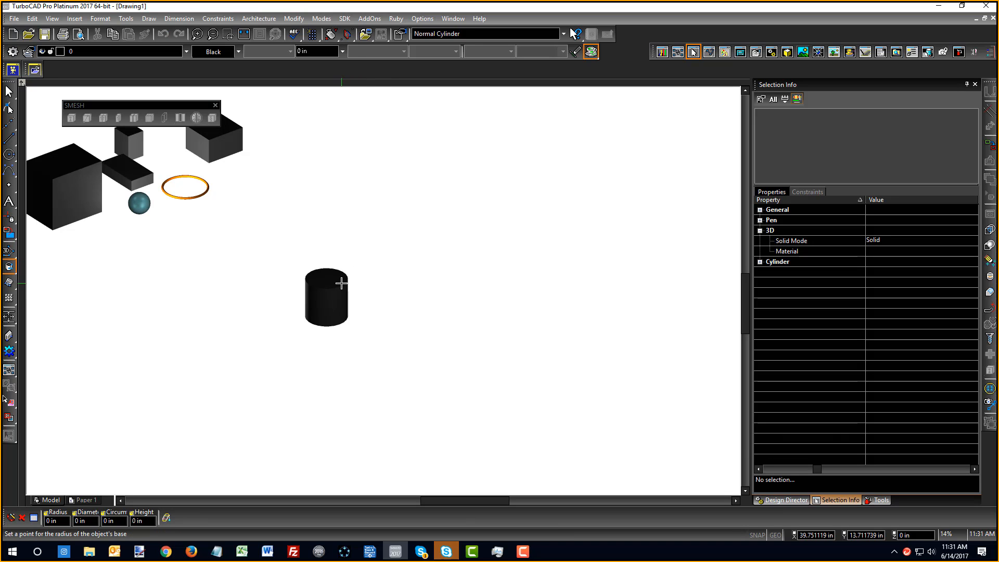
{"action": "right_click", "coordinate": [364, 263]}
{"action": "left_click", "coordinate": [367, 230]}
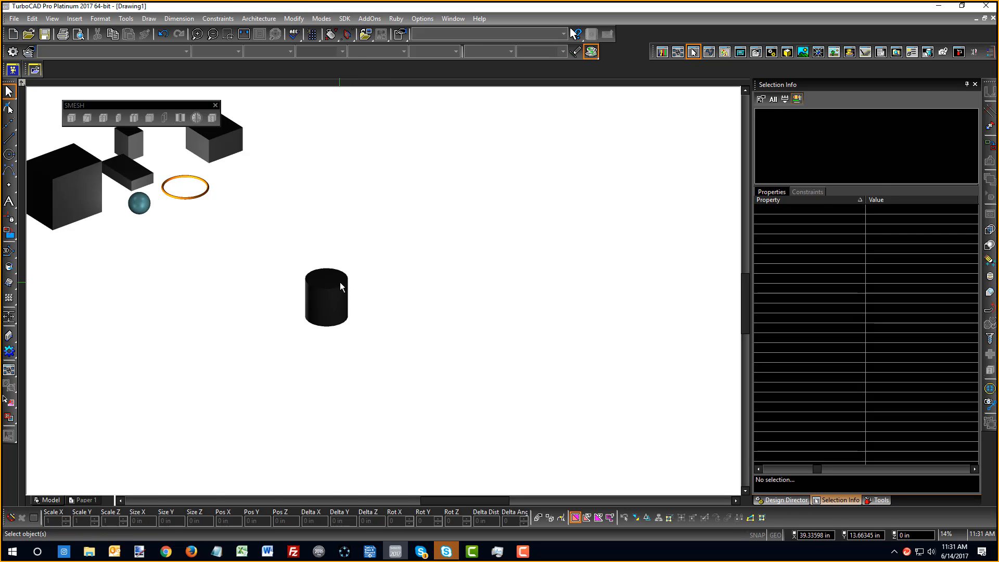
{"action": "left_click", "coordinate": [340, 282]}
Set the cylinder's Pen Line Color to brown in Selection Info, then clear the selection
{"action": "left_click", "coordinate": [759, 262]}
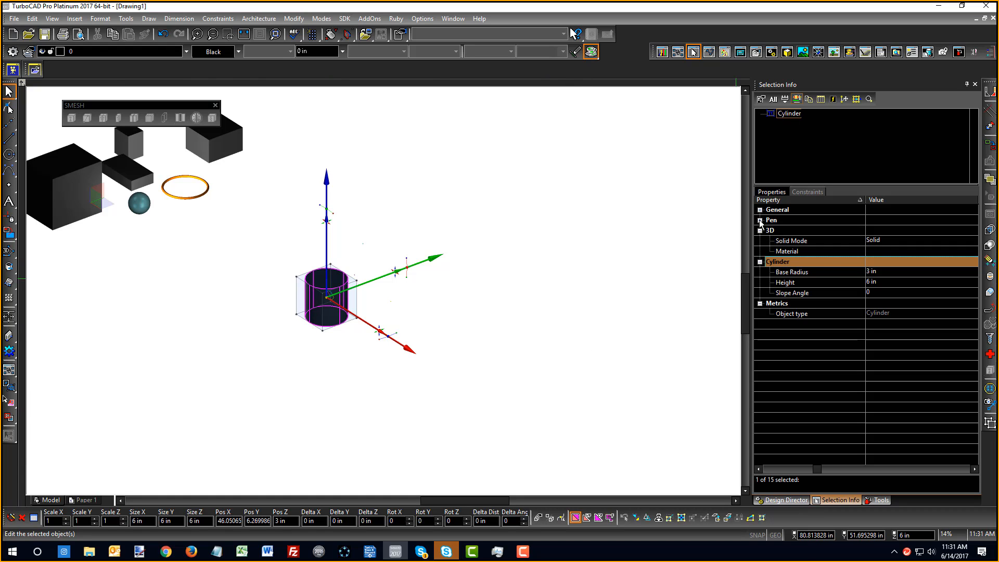
{"action": "left_click", "coordinate": [239, 51]}
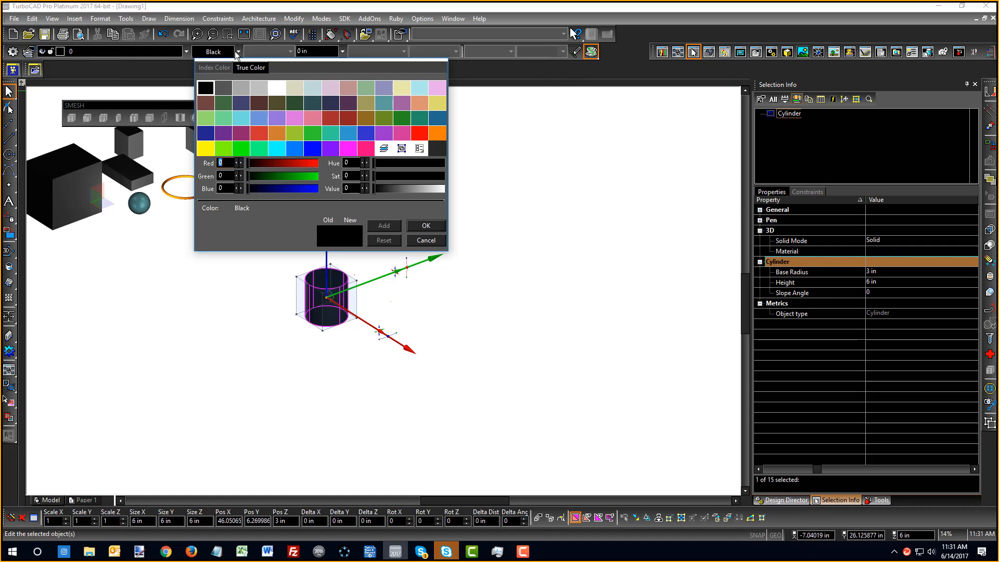
{"action": "left_click", "coordinate": [767, 240]}
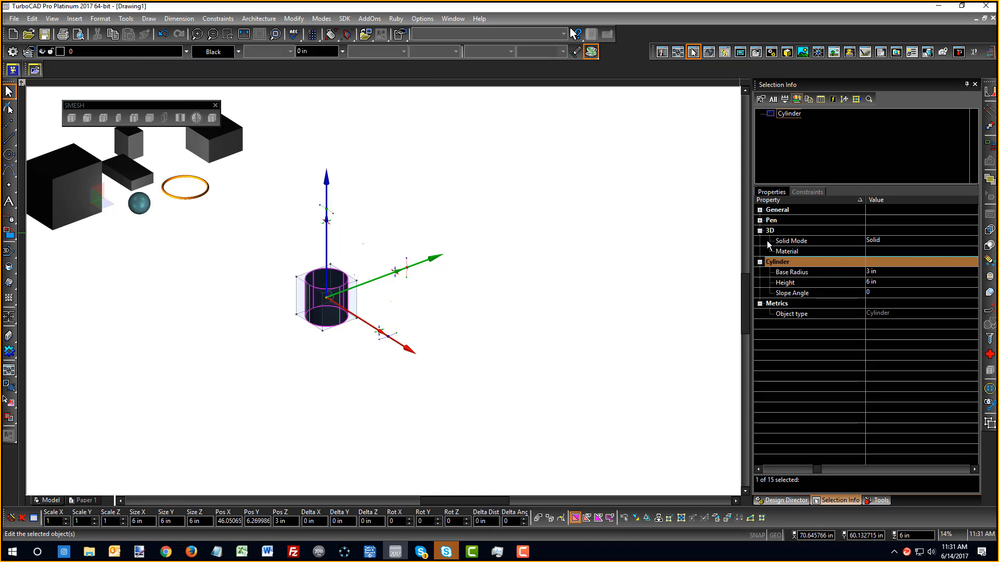
{"action": "left_click", "coordinate": [763, 220]}
{"action": "left_click", "coordinate": [911, 230]}
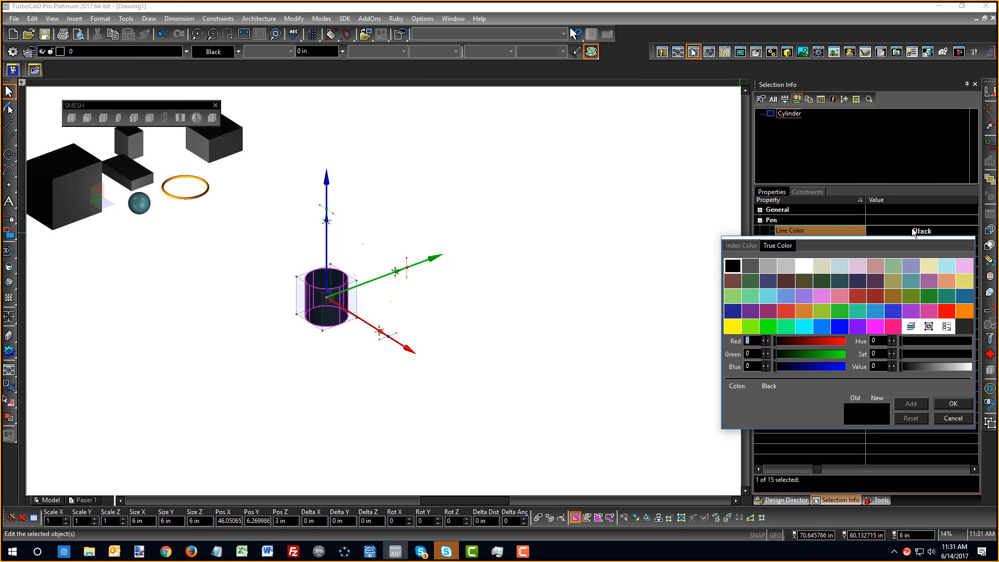
{"action": "left_click", "coordinate": [893, 296]}
{"action": "key", "text": "Escape"}
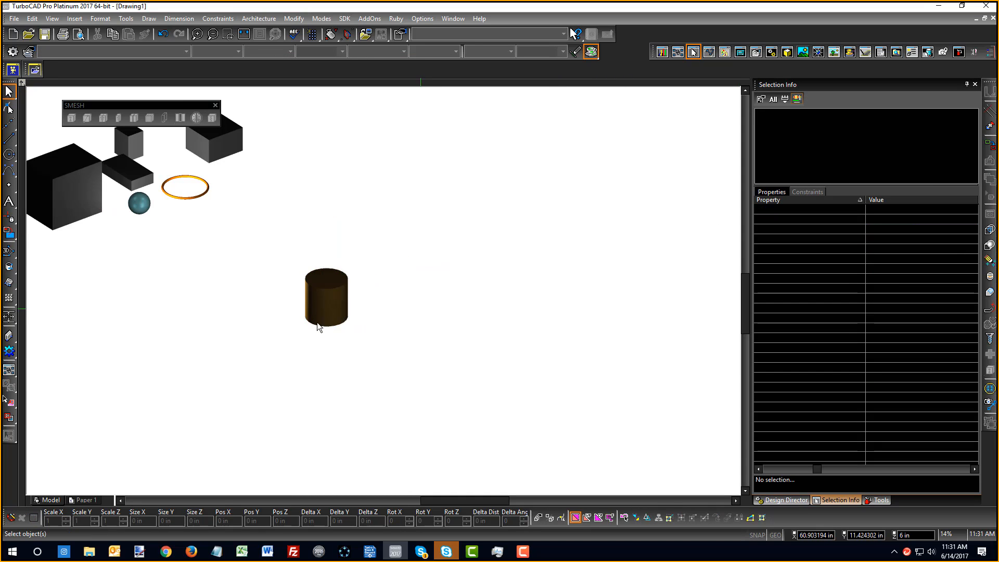
{"action": "scroll", "coordinate": [338, 287], "scroll_direction": "up", "scroll_amount": 5}
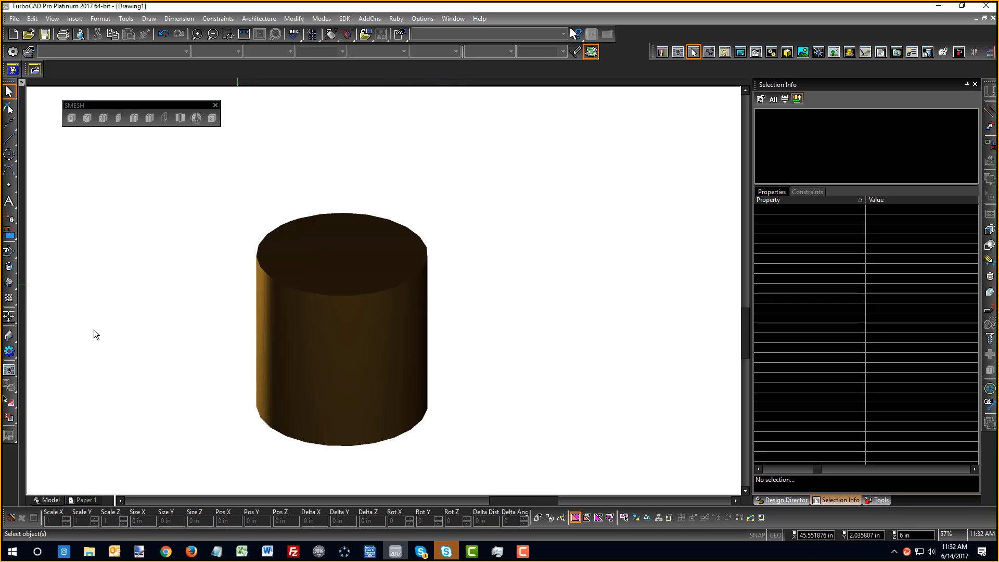
{"action": "left_click", "coordinate": [319, 235]}
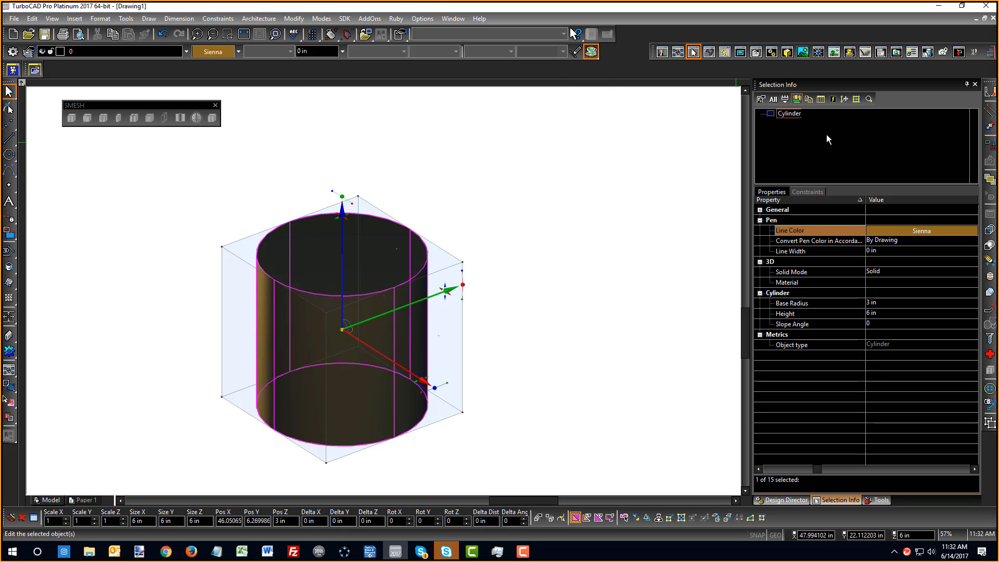
{"action": "scroll", "coordinate": [364, 306], "scroll_direction": "down", "scroll_amount": 5}
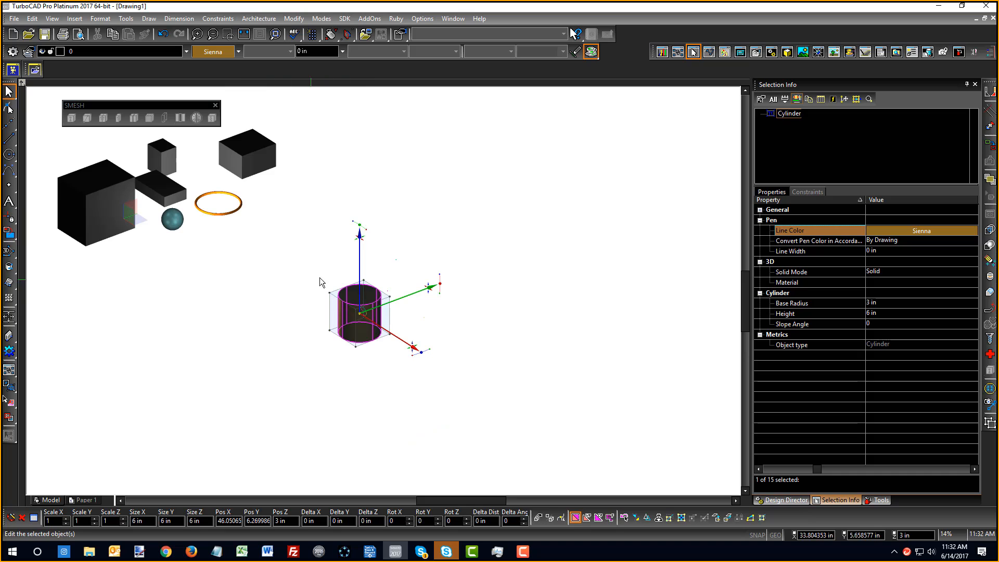
{"action": "left_click", "coordinate": [215, 214]}
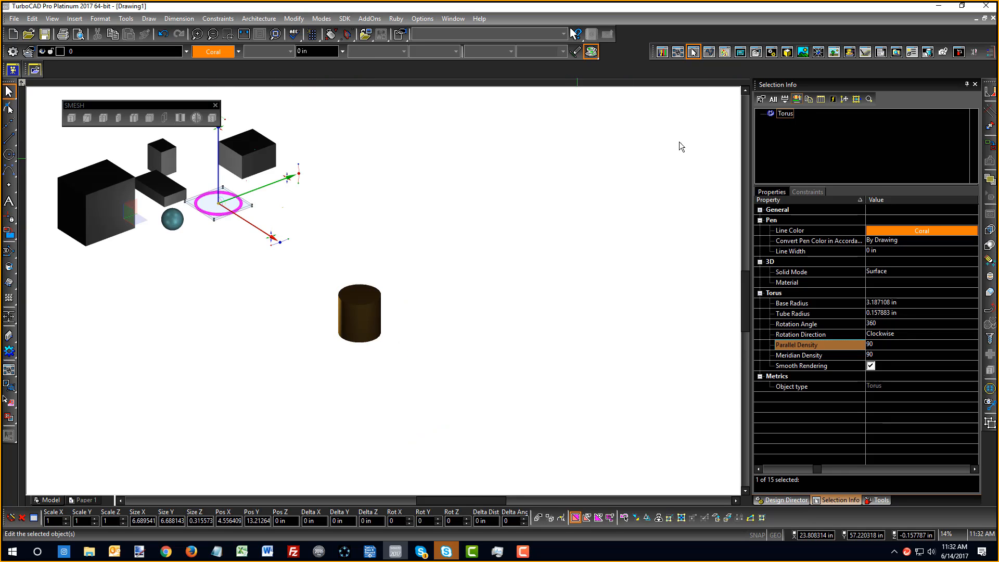
{"action": "left_click", "coordinate": [172, 219]}
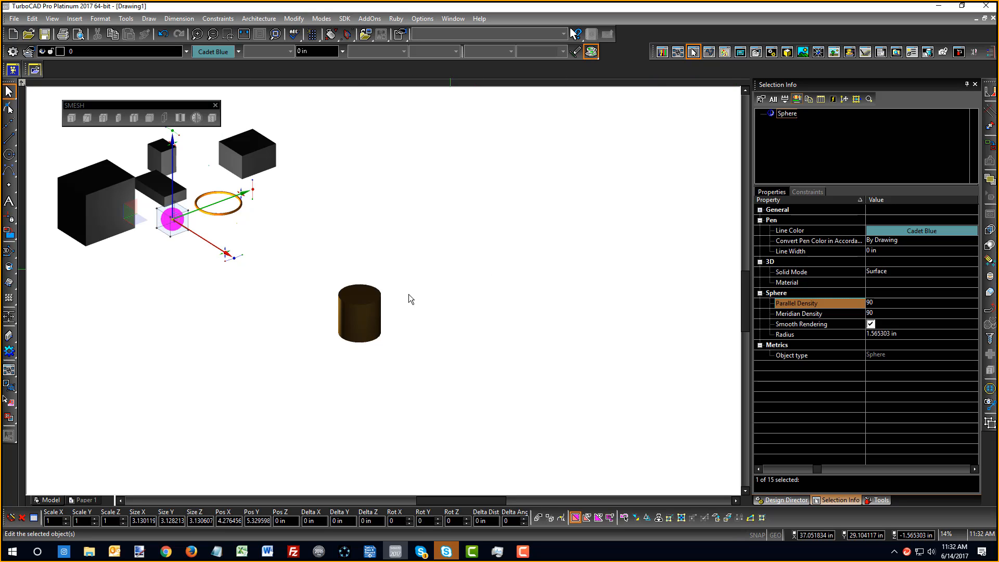
{"action": "left_click", "coordinate": [368, 311]}
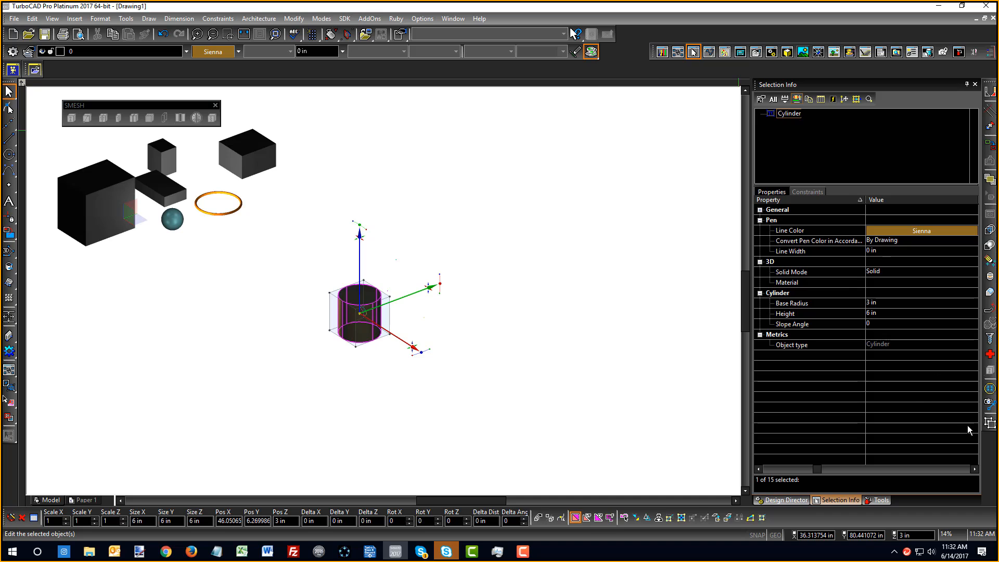
Convert the brown cylinder to an ACIS Solid and the orange ring to a TC Surface
{"action": "left_click", "coordinate": [990, 424]}
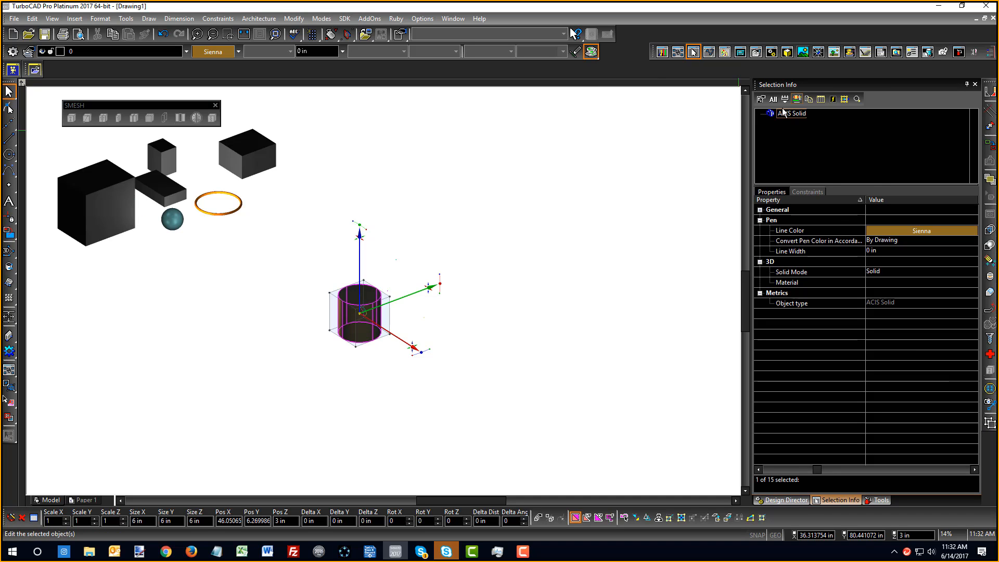
{"action": "left_click", "coordinate": [216, 215]}
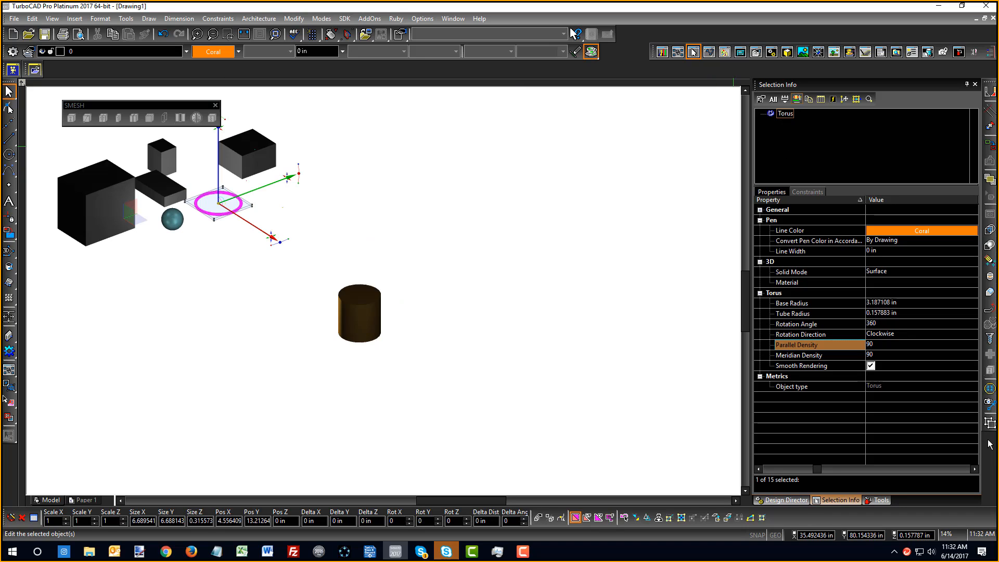
{"action": "left_click", "coordinate": [990, 424]}
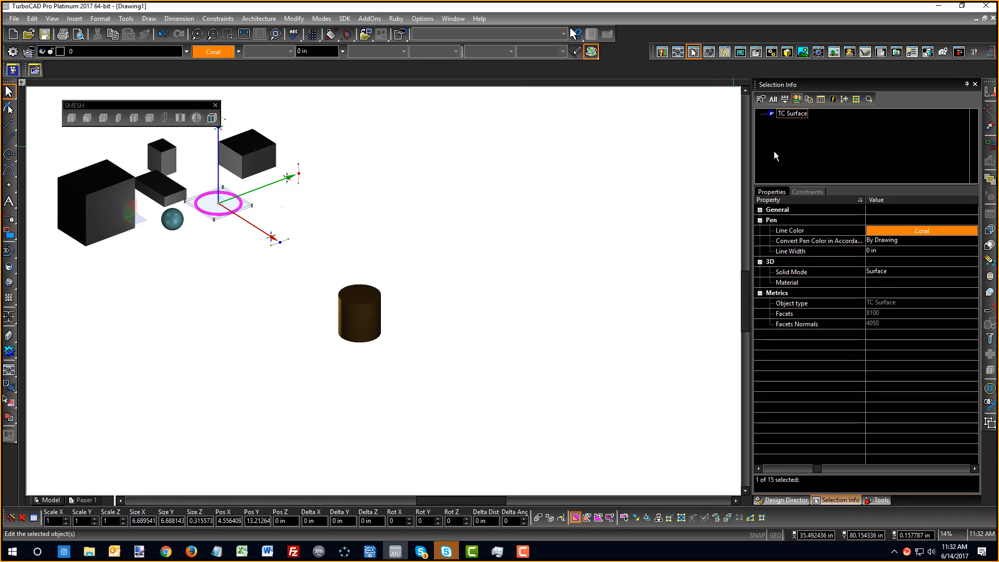
{"action": "left_click", "coordinate": [501, 179]}
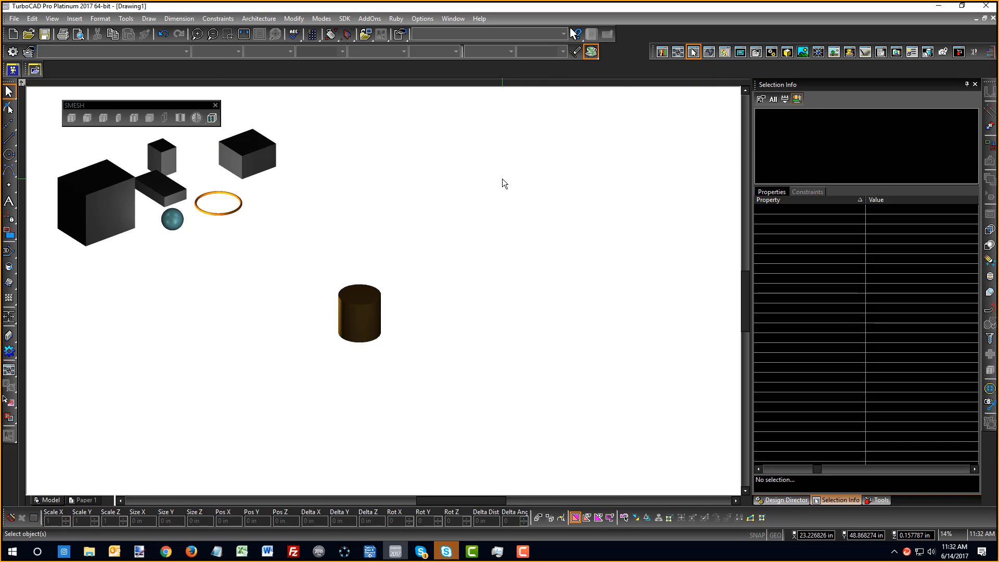
Select the sphere and then the upper-right box to check them, then deselect
{"action": "left_click", "coordinate": [172, 219]}
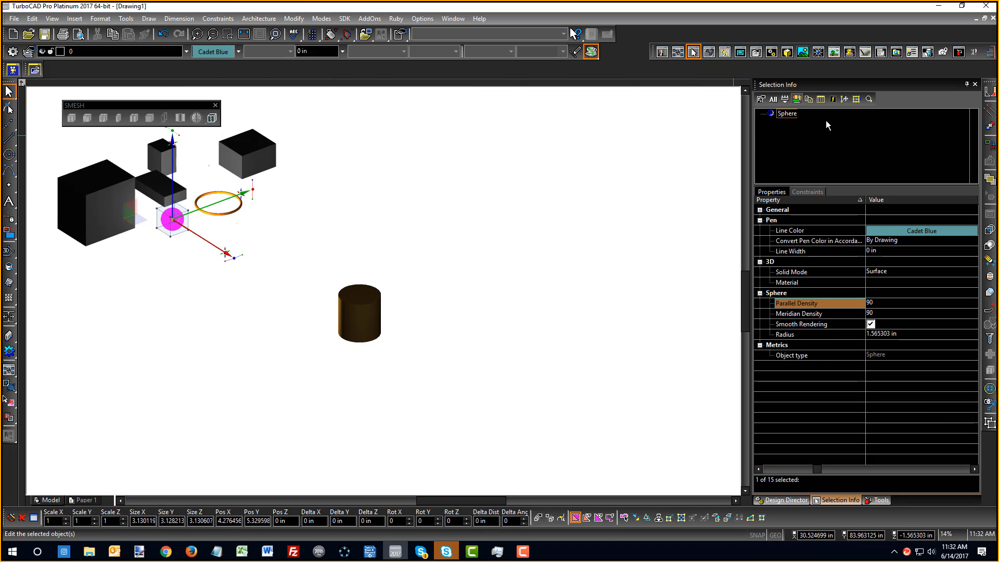
{"action": "left_click", "coordinate": [394, 171]}
{"action": "left_click", "coordinate": [267, 155]}
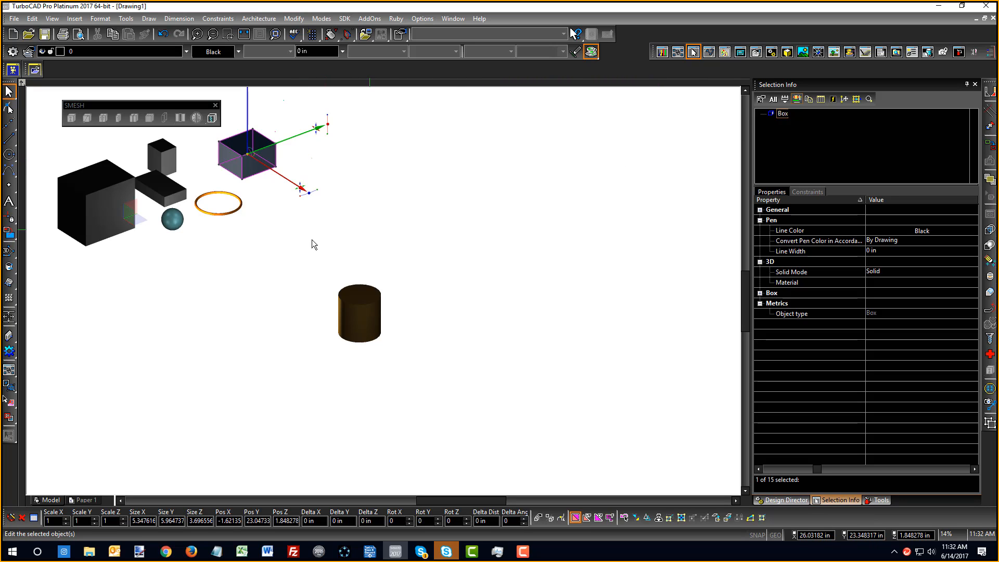
{"action": "left_click", "coordinate": [498, 202]}
{"action": "scroll", "coordinate": [379, 291], "scroll_direction": "down", "scroll_amount": 2}
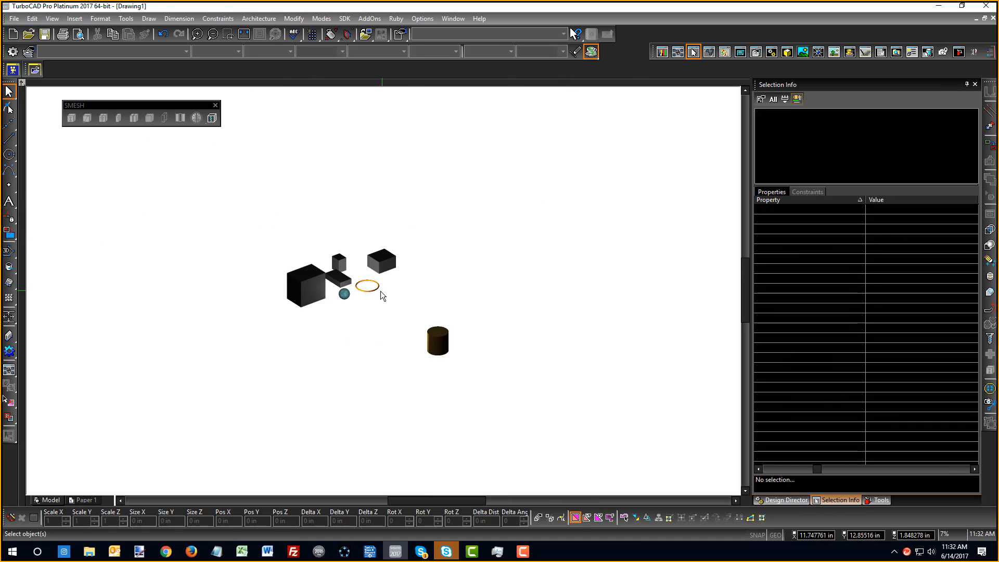
Render all solids as wireframes and start the Circle tool
{"action": "scroll", "coordinate": [364, 276], "scroll_direction": "up", "scroll_amount": 2}
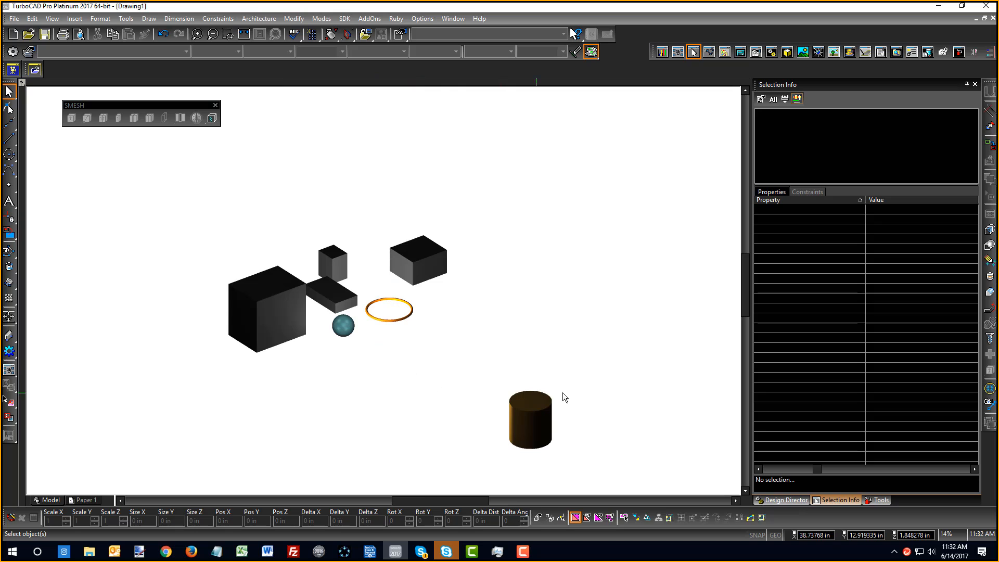
{"action": "right_click", "coordinate": [483, 279]}
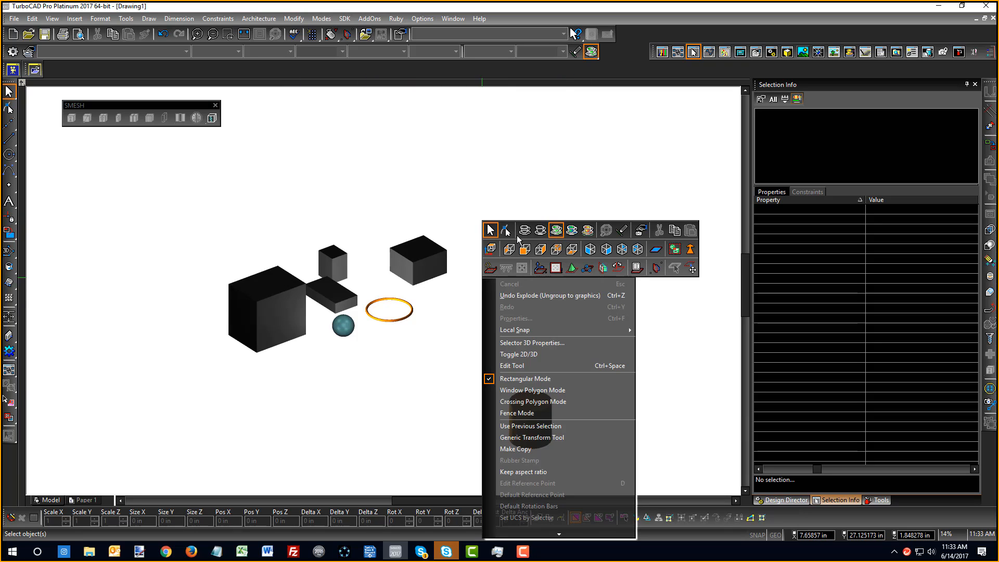
{"action": "left_click", "coordinate": [519, 233]}
{"action": "left_click", "coordinate": [8, 154]}
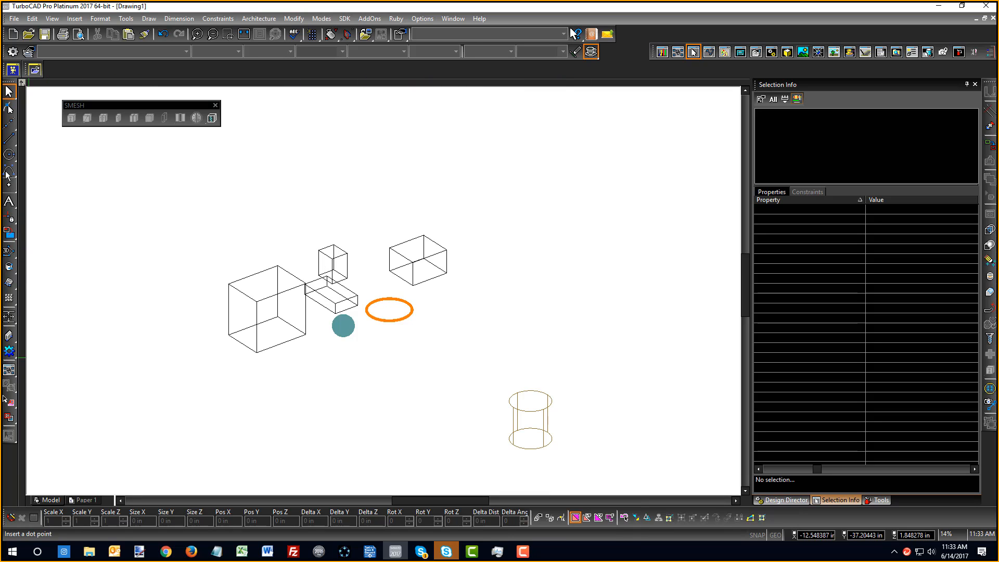
{"action": "scroll", "coordinate": [432, 250], "scroll_direction": "up", "scroll_amount": 2}
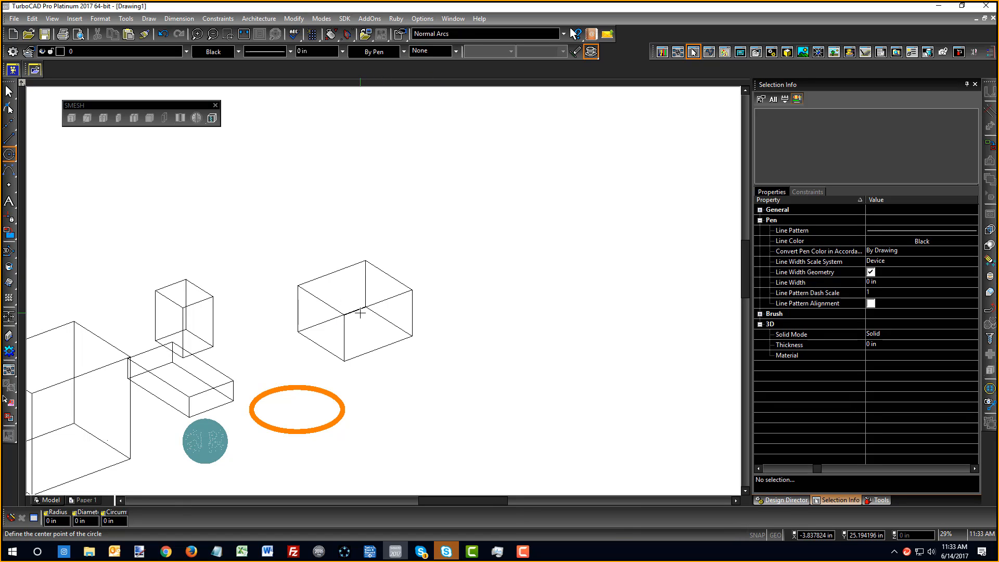
Turn on Show/Hide WorkPlane so the workplane is visible in the drawing
{"action": "right_click", "coordinate": [385, 213]}
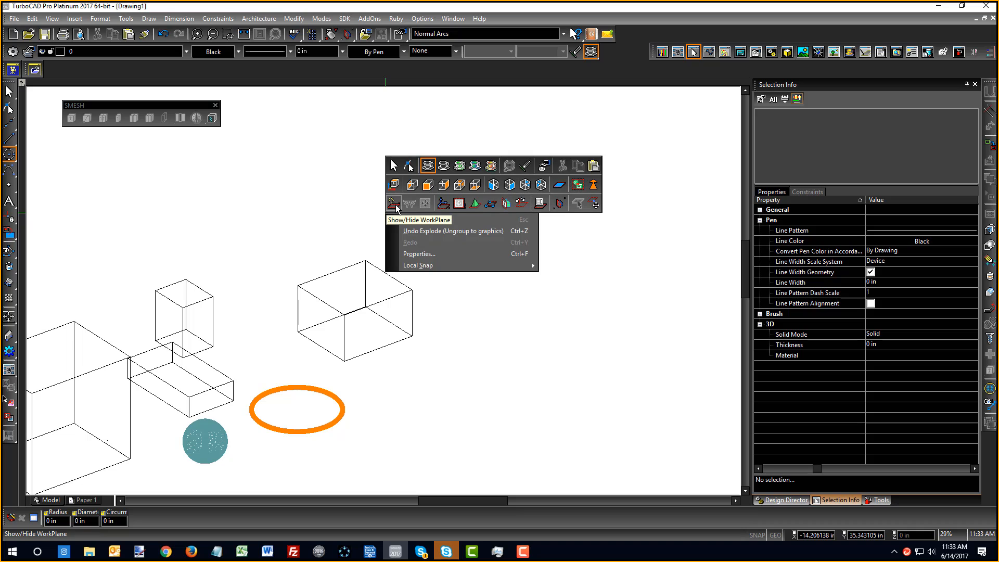
{"action": "left_click", "coordinate": [394, 204]}
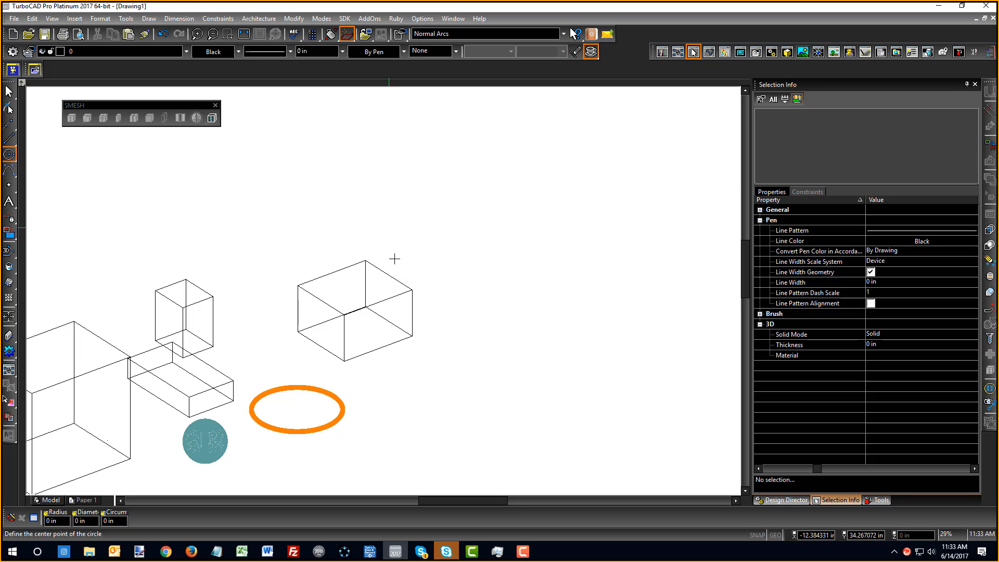
{"action": "scroll", "coordinate": [394, 258], "scroll_direction": "down", "scroll_amount": 6}
{"action": "scroll", "coordinate": [377, 313], "scroll_direction": "up", "scroll_amount": 2}
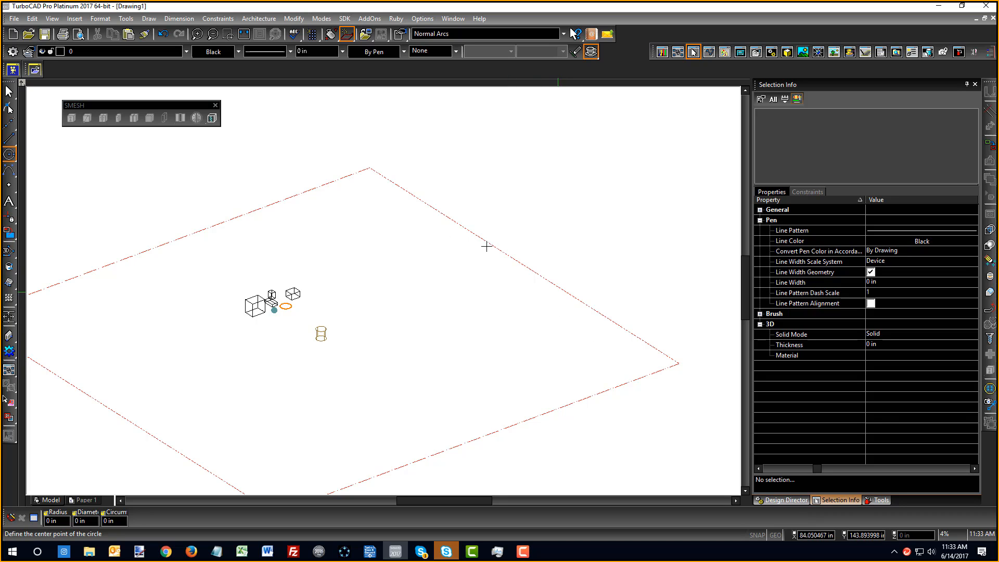
{"action": "scroll", "coordinate": [406, 311], "scroll_direction": "down", "scroll_amount": 1}
{"action": "scroll", "coordinate": [303, 326], "scroll_direction": "up", "scroll_amount": 1}
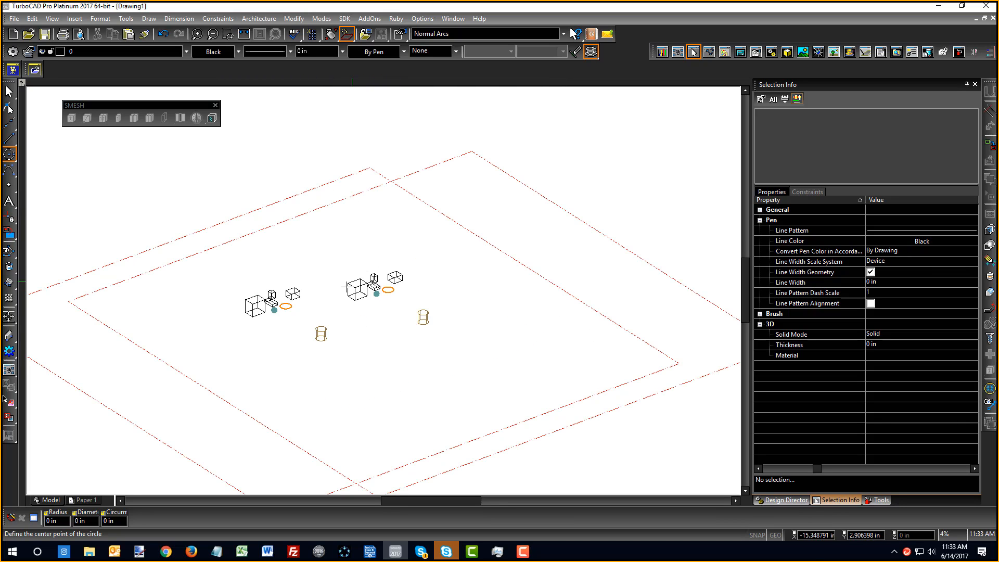
{"action": "scroll", "coordinate": [324, 289], "scroll_direction": "up", "scroll_amount": 1}
{"action": "scroll", "coordinate": [459, 288], "scroll_direction": "down", "scroll_amount": 1}
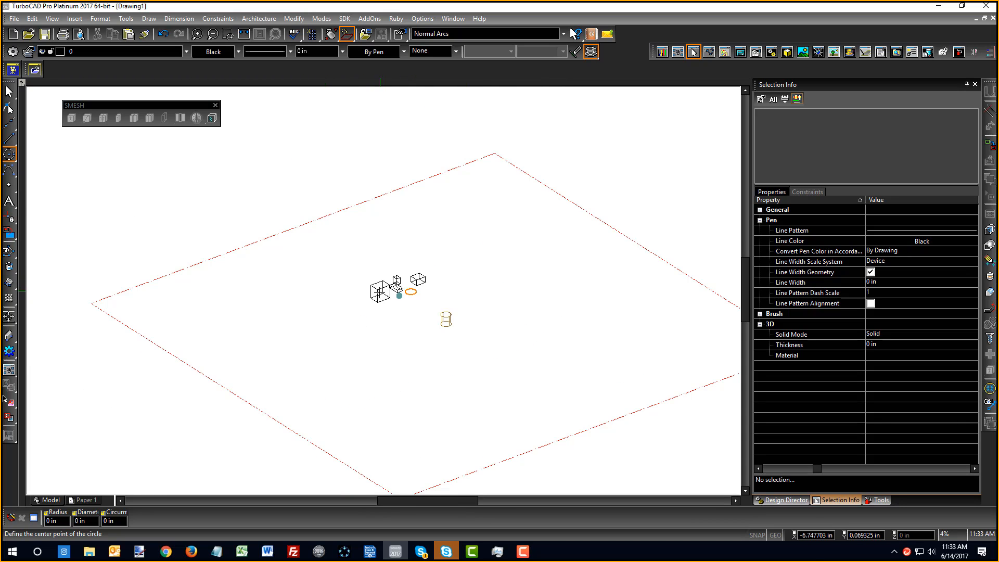
{"action": "scroll", "coordinate": [380, 293], "scroll_direction": "up", "scroll_amount": 2}
Align the workplane By Facet to the box's front face, then reset it with Plane by World
{"action": "right_click", "coordinate": [384, 295]}
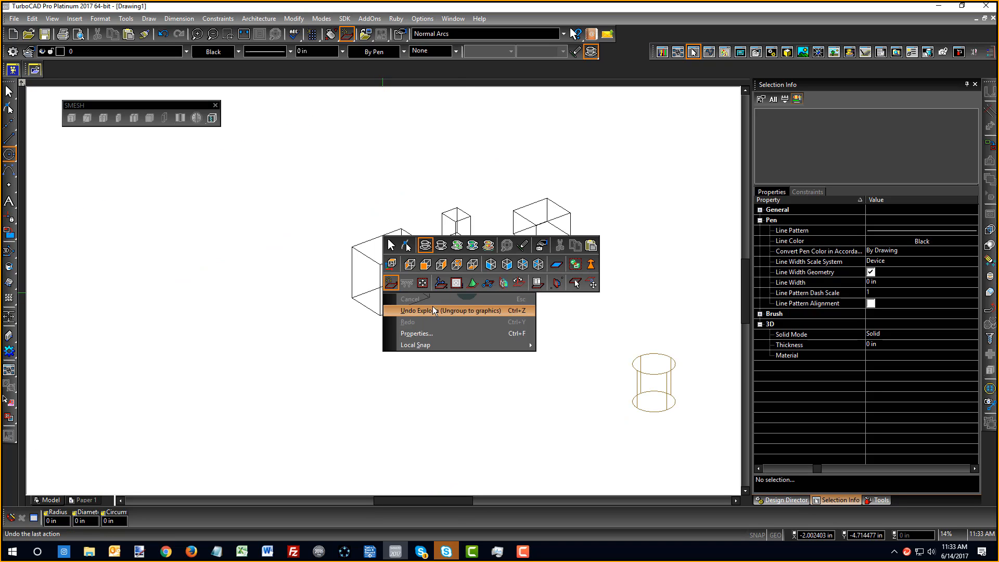
{"action": "left_click", "coordinate": [505, 284]}
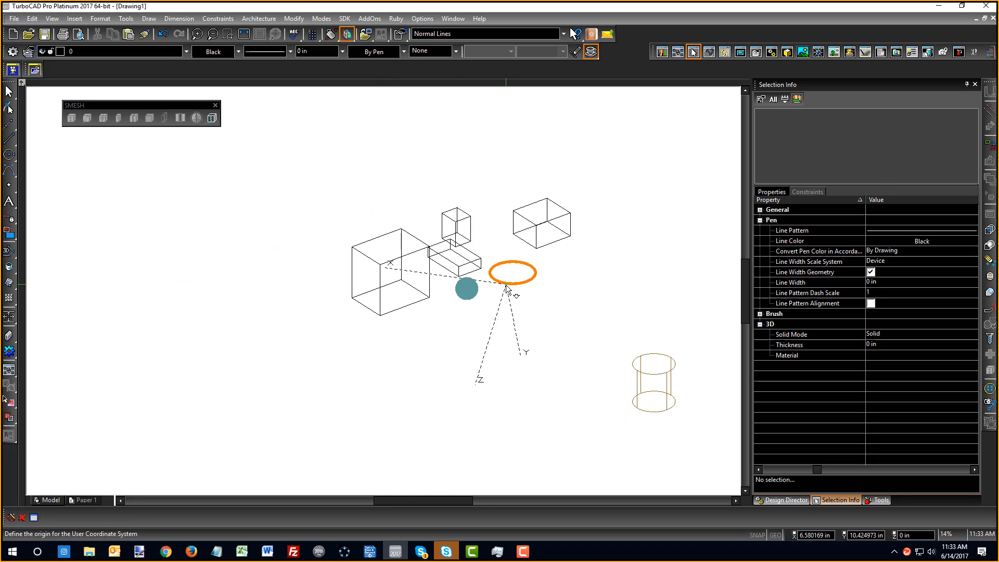
{"action": "left_click", "coordinate": [419, 286]}
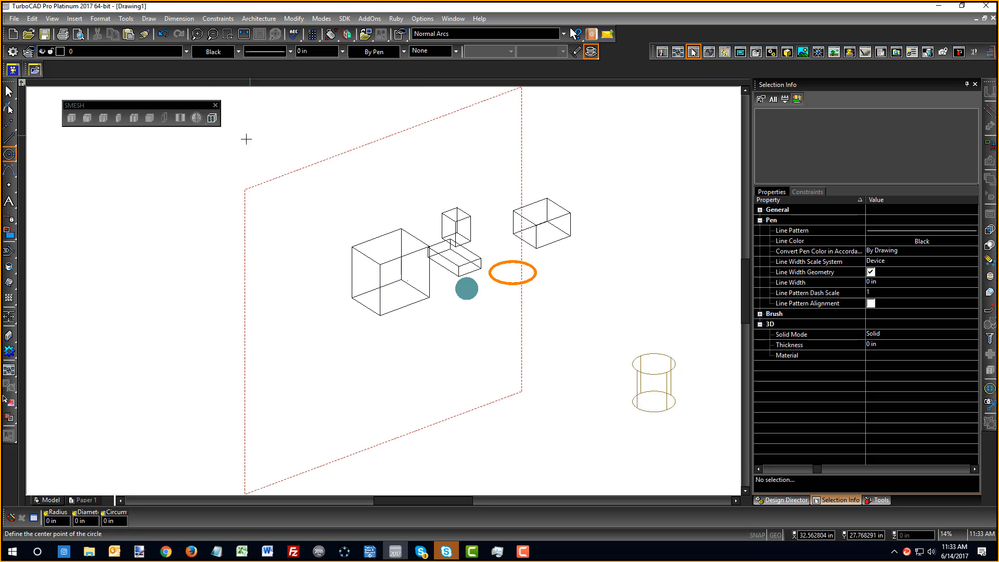
{"action": "middle_click_drag", "start_coordinate": [432, 319], "coordinate": [317, 302]}
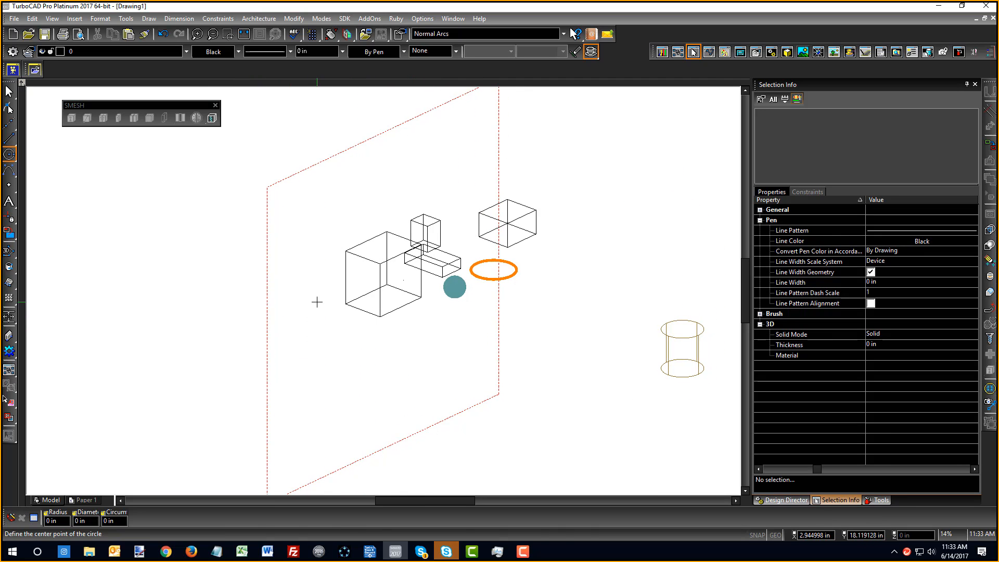
{"action": "right_click", "coordinate": [233, 234]}
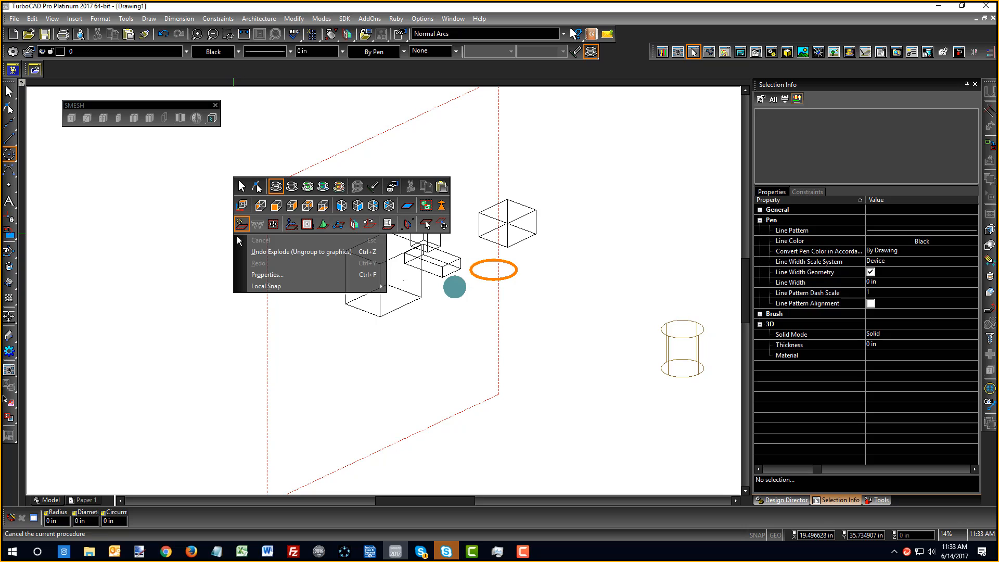
{"action": "left_click", "coordinate": [289, 225]}
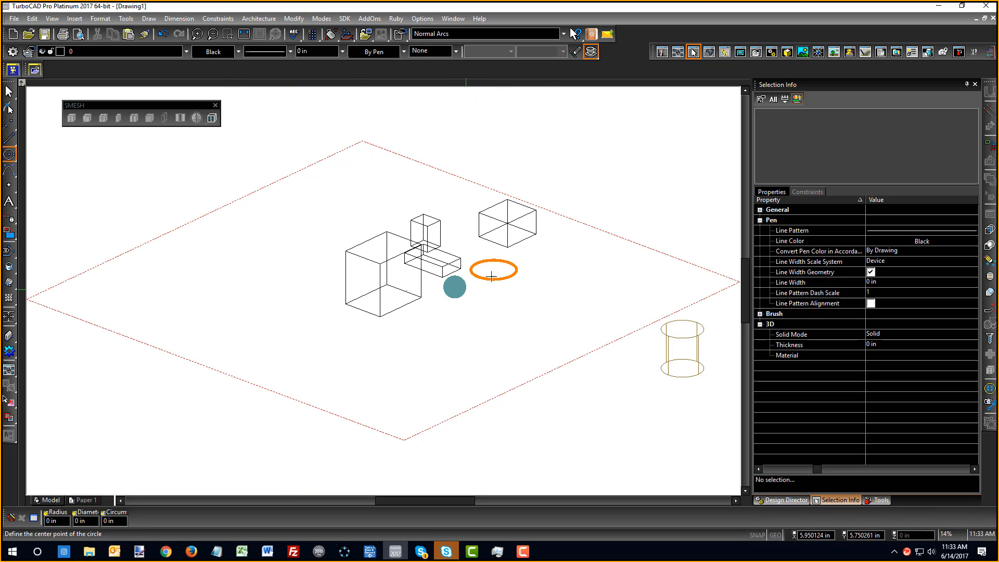
{"action": "scroll", "coordinate": [492, 276], "scroll_direction": "down", "scroll_amount": 5}
{"action": "scroll", "coordinate": [258, 283], "scroll_direction": "up", "scroll_amount": 5}
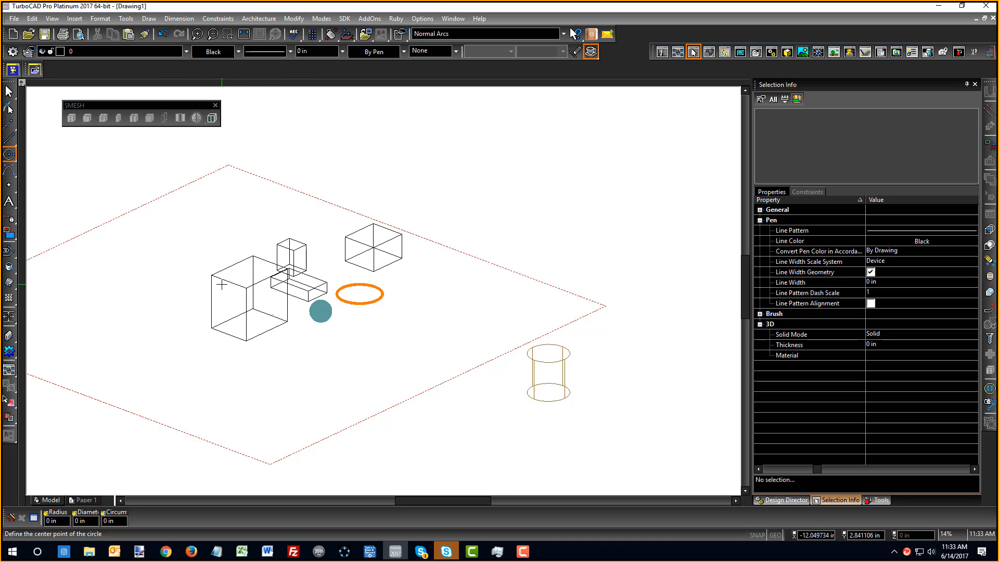
{"action": "scroll", "coordinate": [384, 239], "scroll_direction": "up", "scroll_amount": 3}
{"action": "right_click", "coordinate": [471, 263]}
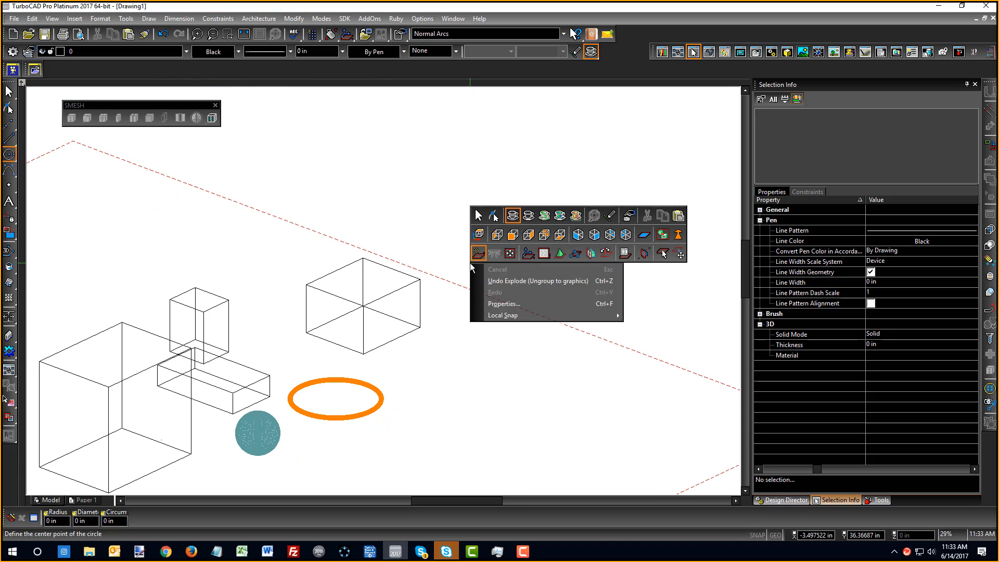
{"action": "left_click", "coordinate": [12, 159]}
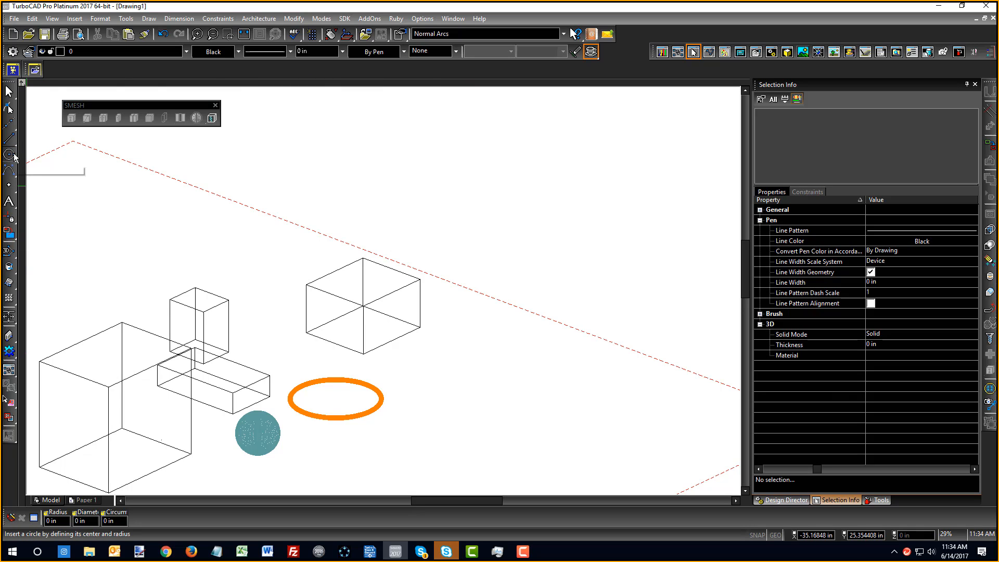
{"action": "left_click", "coordinate": [8, 268]}
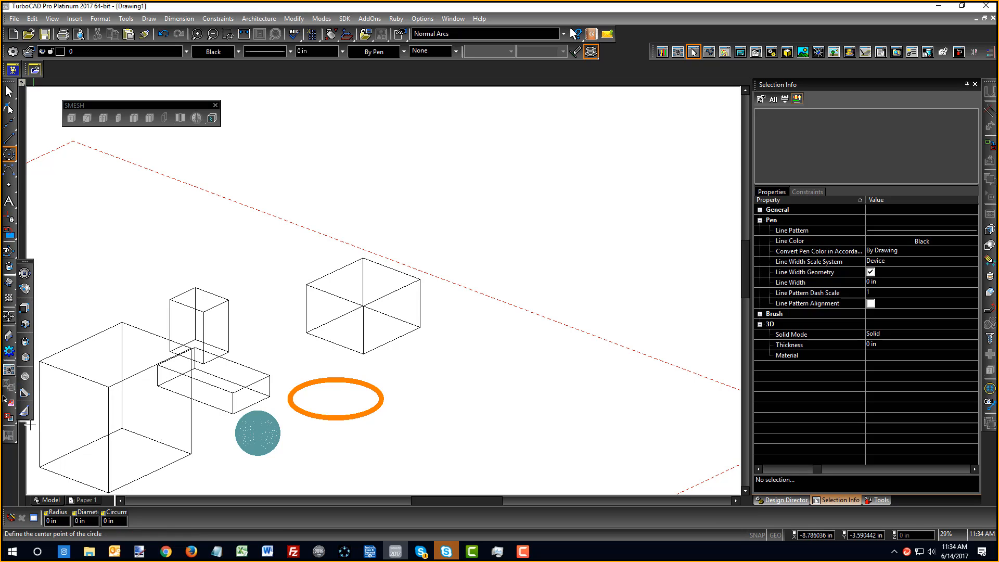
{"action": "left_click", "coordinate": [10, 156]}
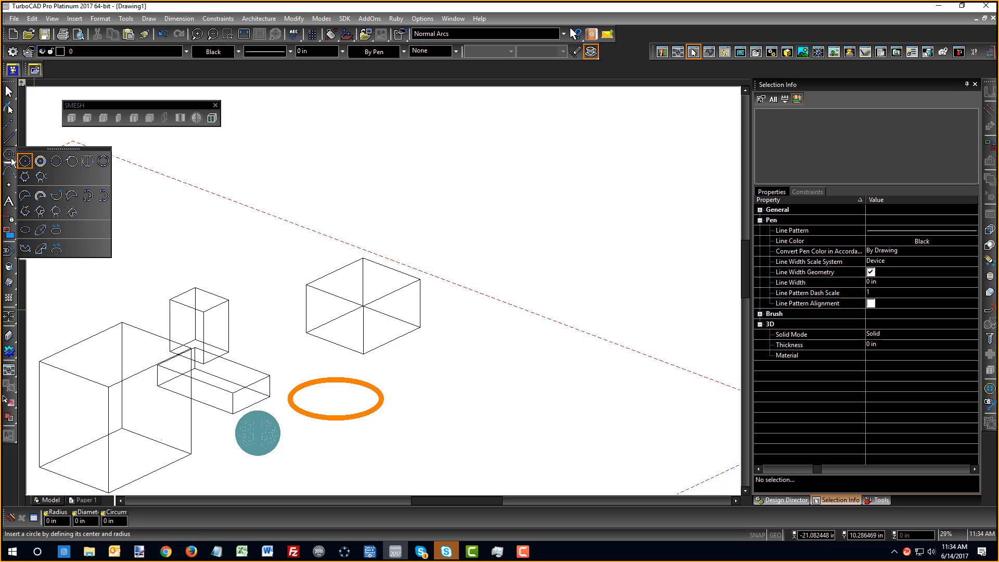
{"action": "left_click", "coordinate": [5, 143]}
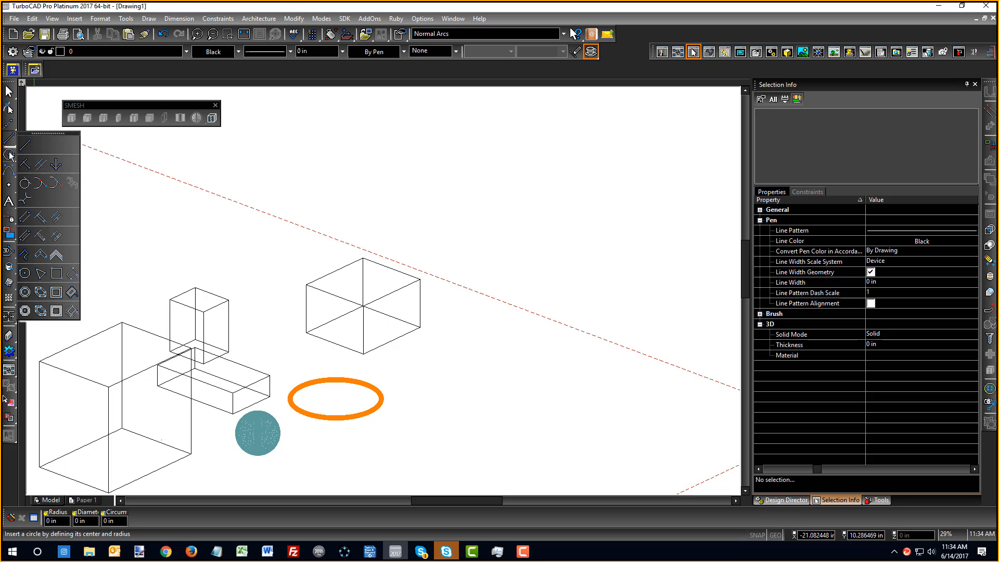
{"action": "mouse_move", "coordinate": [8, 147]}
{"action": "left_click", "coordinate": [21, 161]}
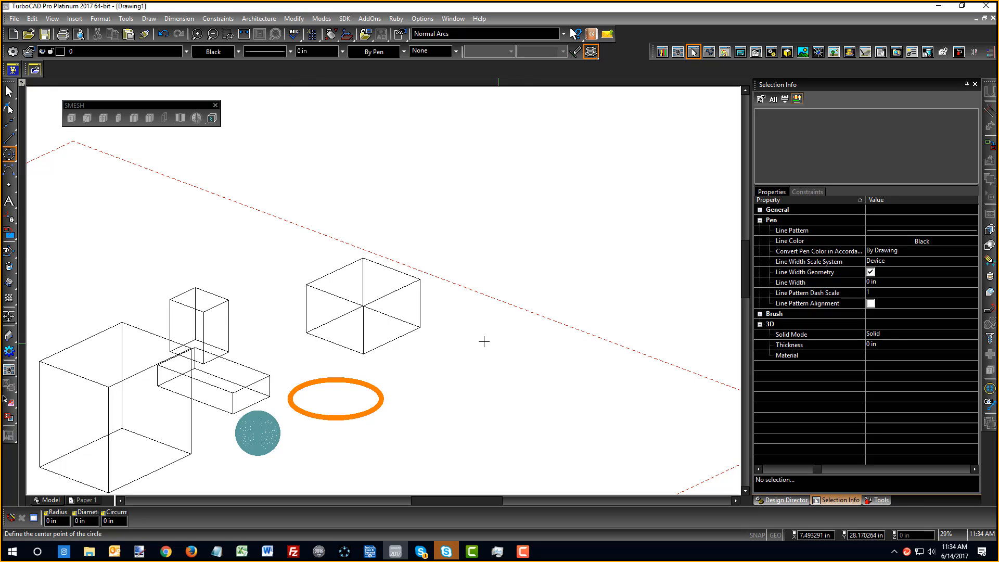
Orbit to an isometric view and draw a center-and-point circle on the ground beside the orange ring
{"action": "scroll", "coordinate": [338, 267], "scroll_direction": "up", "scroll_amount": 3}
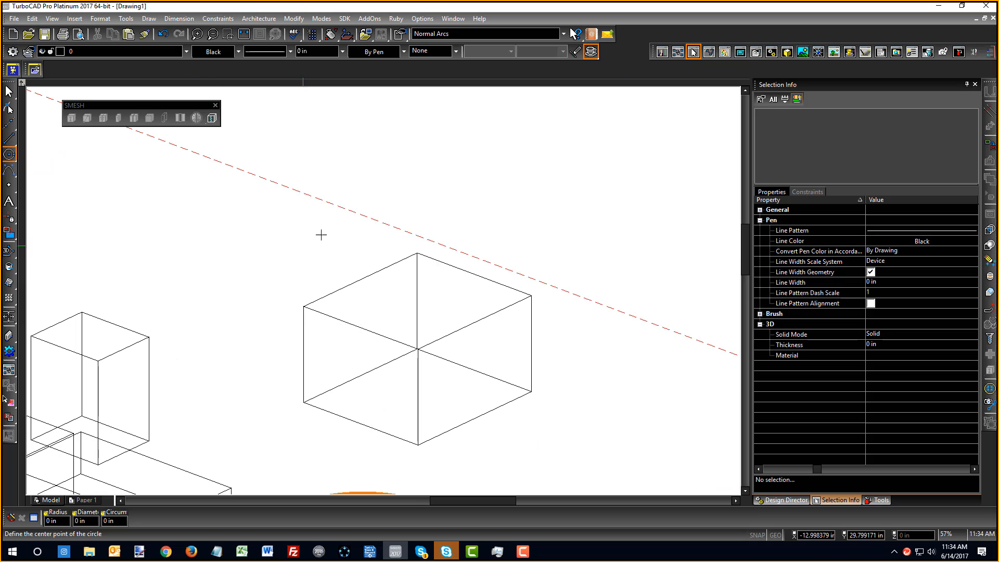
{"action": "scroll", "coordinate": [383, 295], "scroll_direction": "down", "scroll_amount": 5}
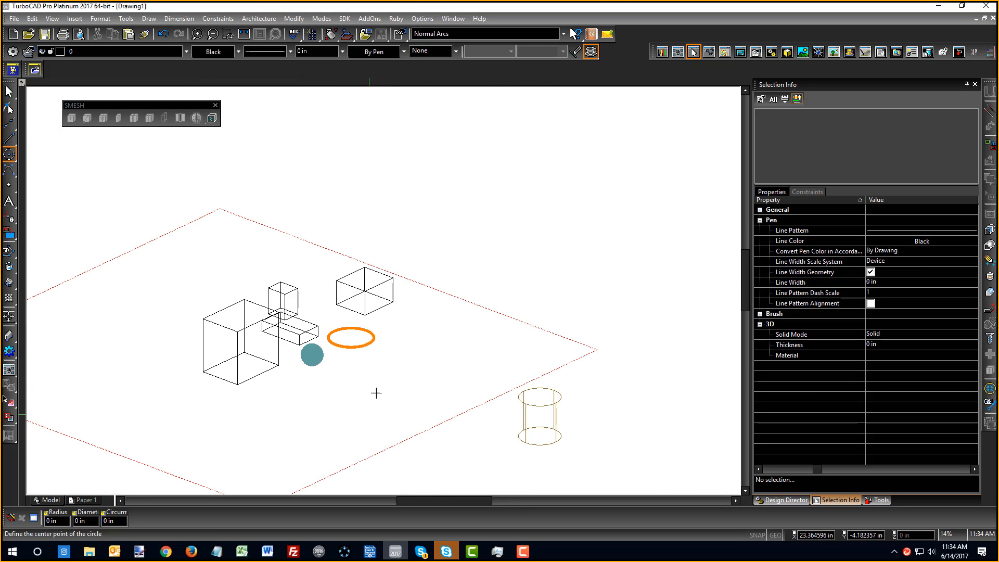
{"action": "middle_click_drag", "start_coordinate": [375, 395], "coordinate": [364, 368], "text": "shift"}
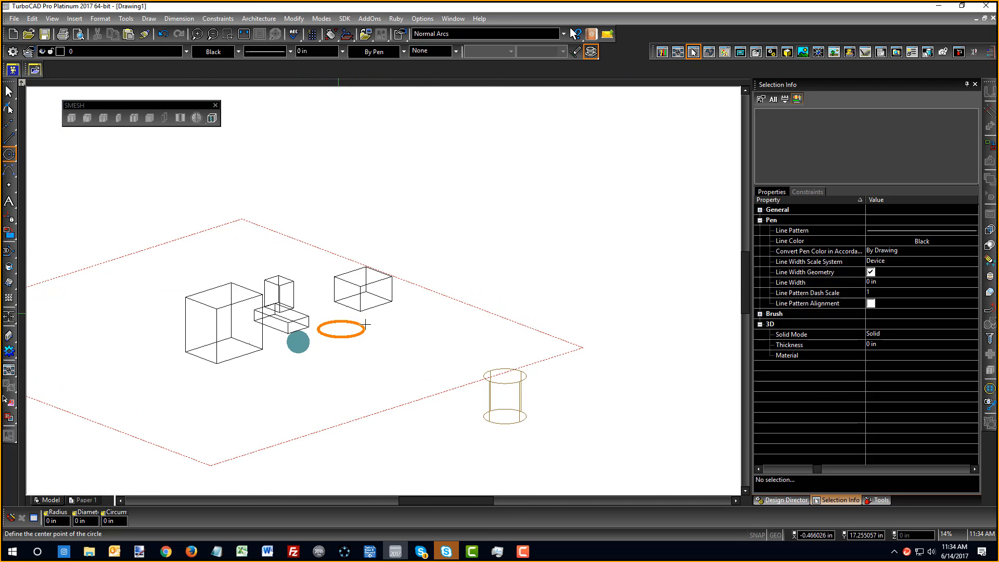
{"action": "left_click", "coordinate": [424, 327]}
{"action": "left_click", "coordinate": [457, 328]}
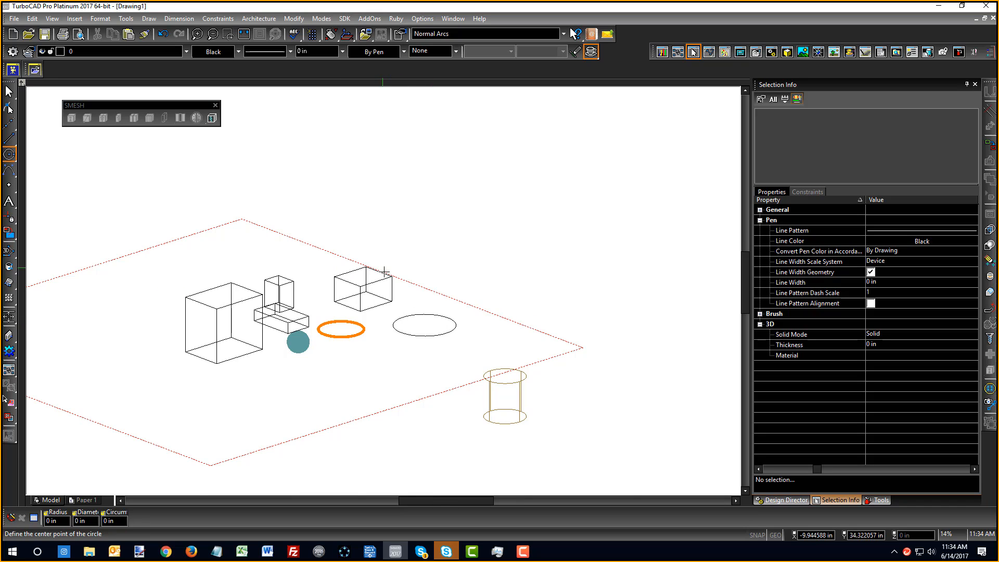
{"action": "scroll", "coordinate": [360, 264], "scroll_direction": "up", "scroll_amount": 5}
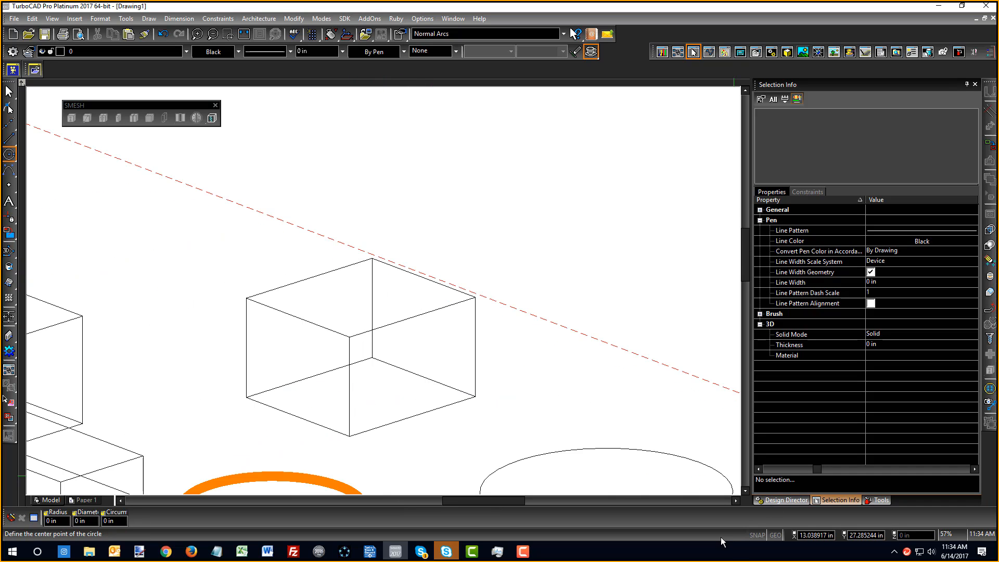
Draw a small flat circle inside the wireframe box near its lower edge
{"action": "left_click", "coordinate": [313, 276]}
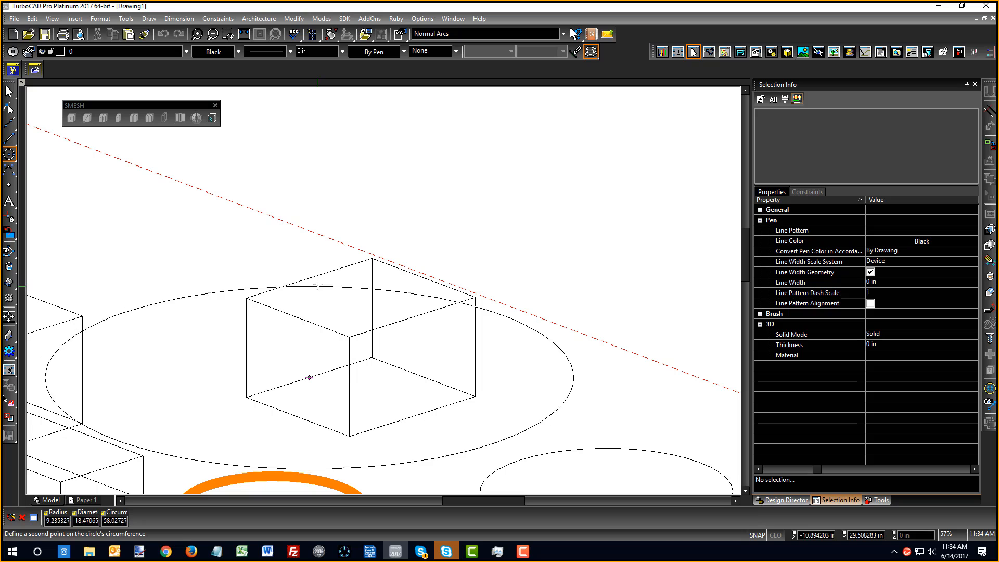
{"action": "left_click", "coordinate": [292, 371]}
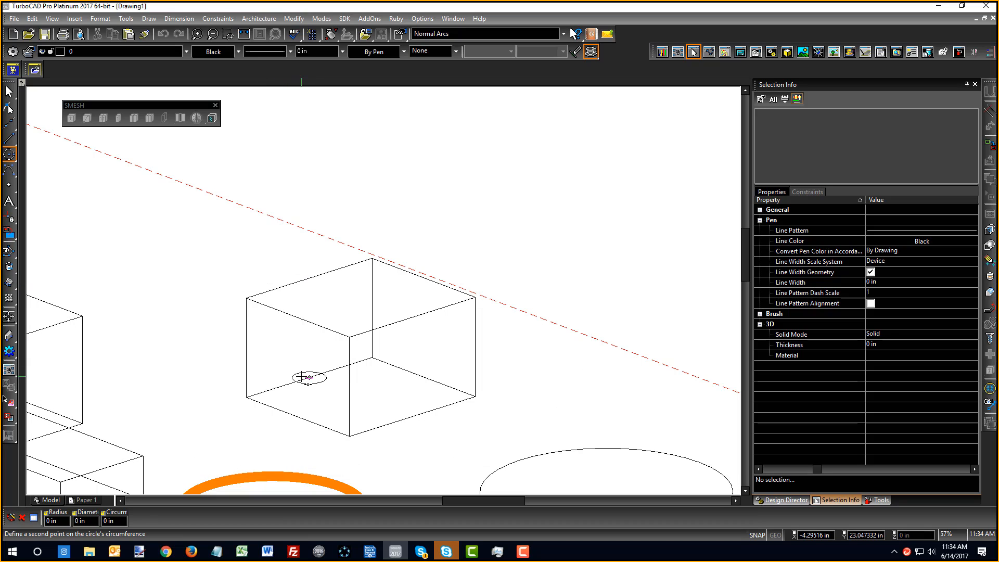
{"action": "left_click", "coordinate": [301, 376]}
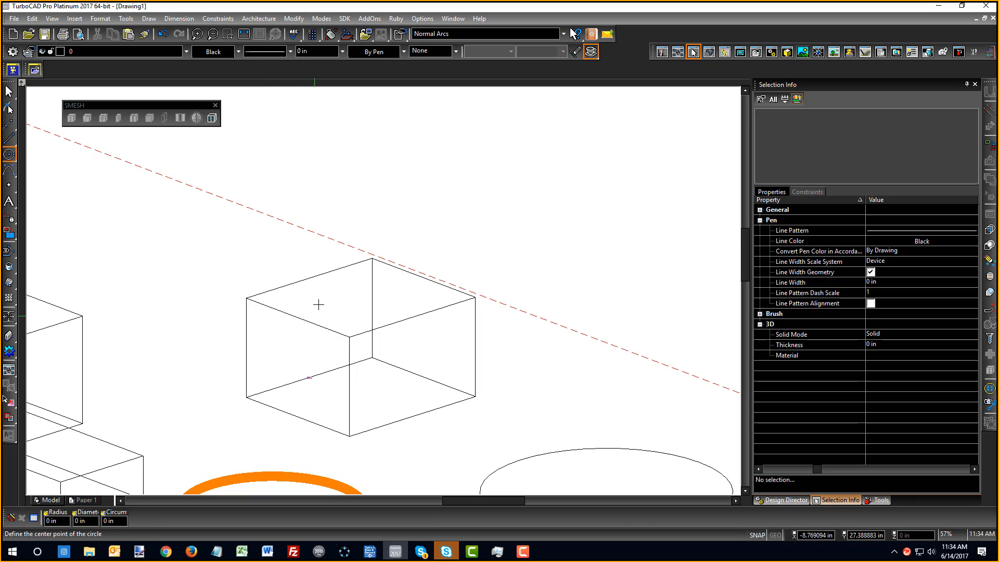
{"action": "left_click", "coordinate": [311, 277]}
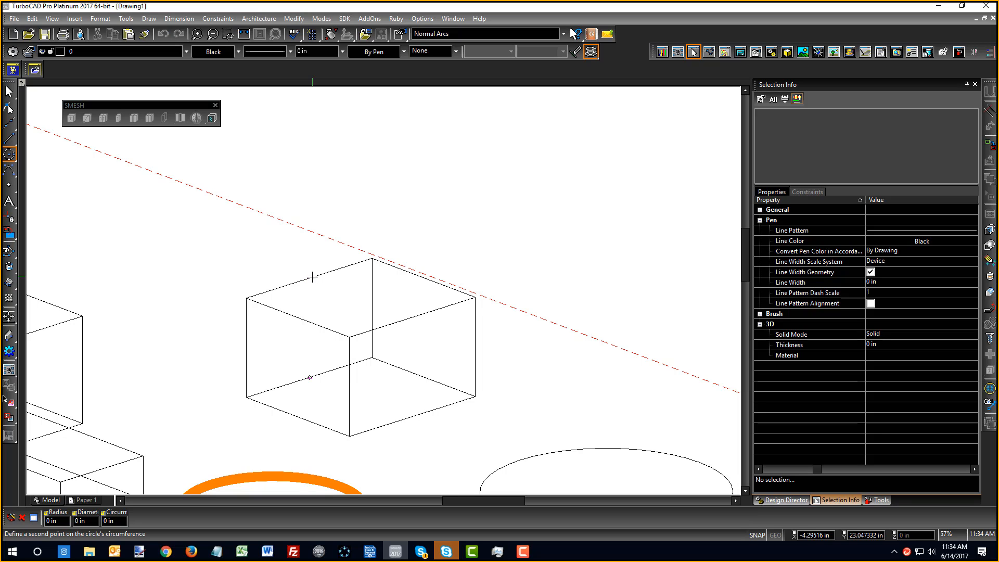
{"action": "left_click", "coordinate": [307, 378]}
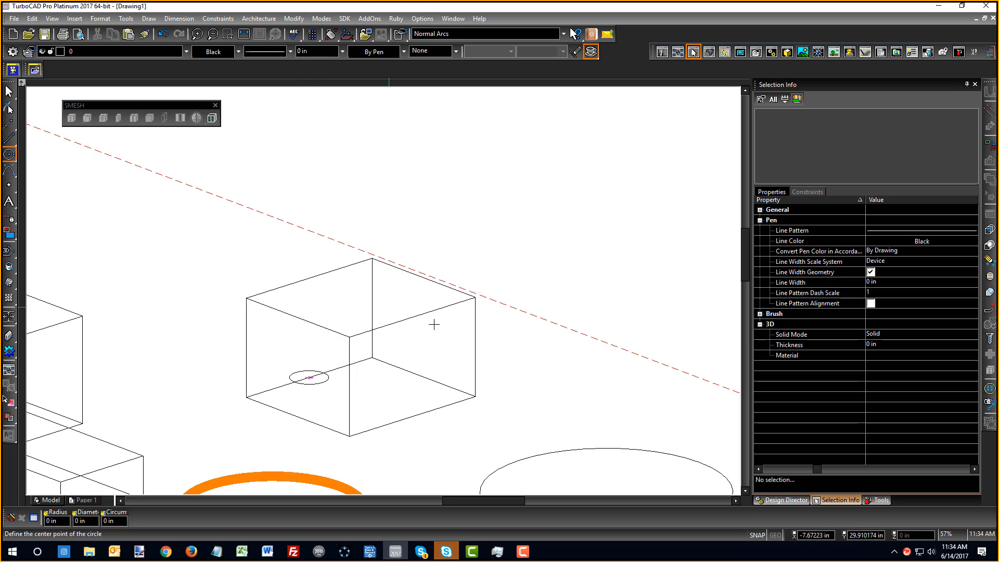
{"action": "scroll", "coordinate": [433, 326], "scroll_direction": "down", "scroll_amount": 3}
{"action": "middle_click_drag", "start_coordinate": [298, 339], "coordinate": [389, 302]}
{"action": "scroll", "coordinate": [390, 302], "scroll_direction": "up", "scroll_amount": 3}
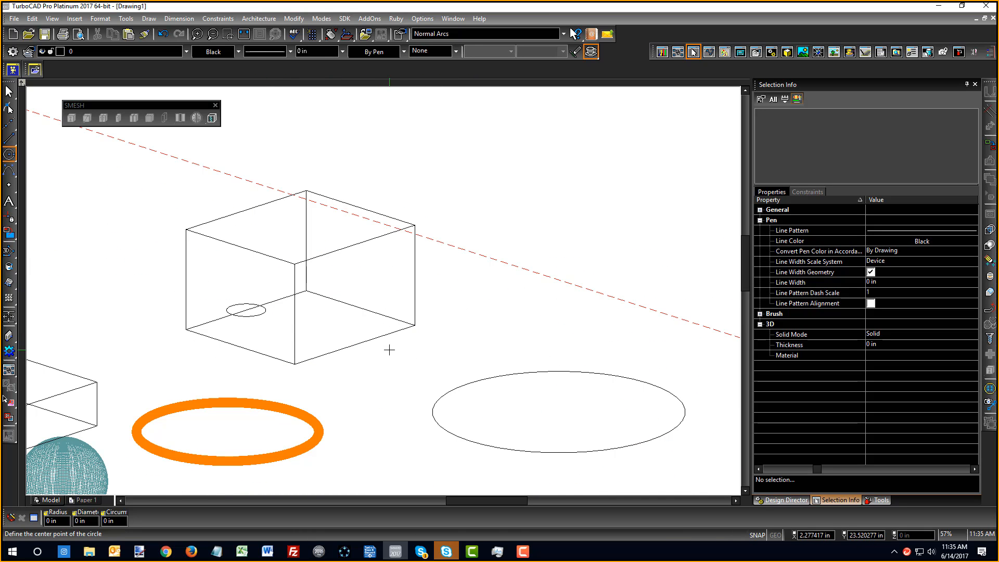
Align the workplane to the box's side face by facet and draw a small circle on it
{"action": "right_click", "coordinate": [390, 294]}
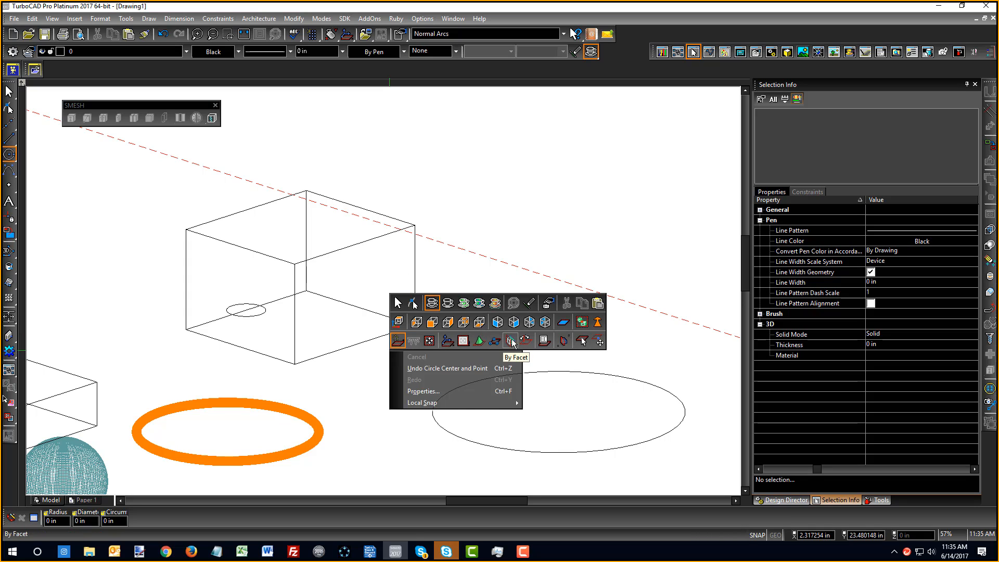
{"action": "left_click", "coordinate": [512, 342]}
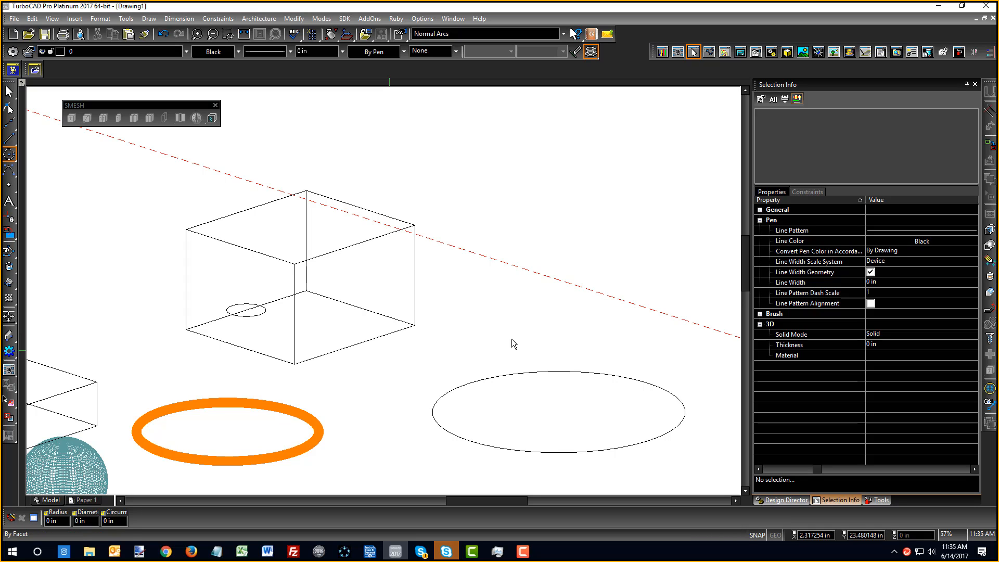
{"action": "left_click", "coordinate": [381, 280]}
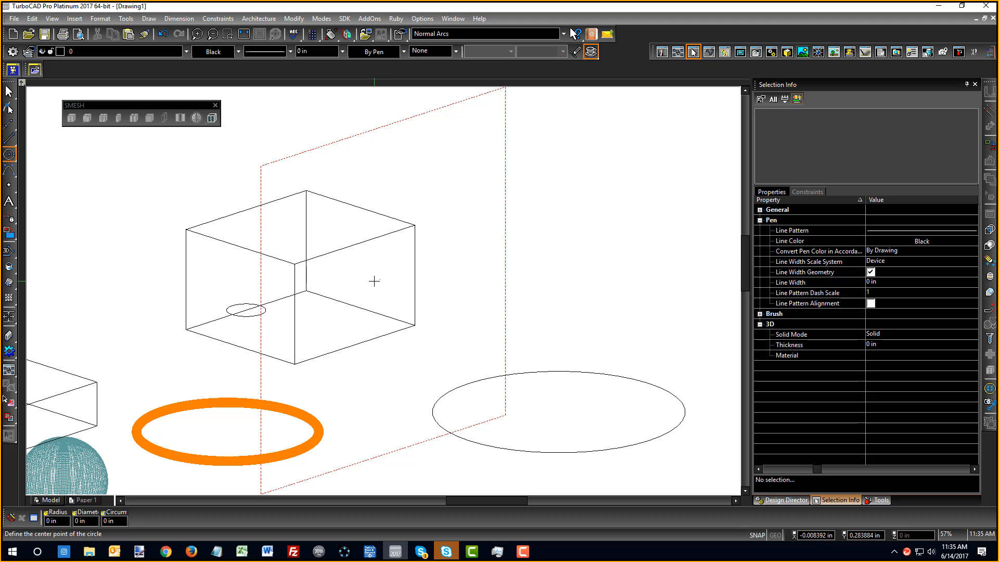
{"action": "left_click", "coordinate": [374, 281]}
{"action": "left_click", "coordinate": [377, 294]}
{"action": "middle_click_drag", "start_coordinate": [323, 323], "coordinate": [392, 350]}
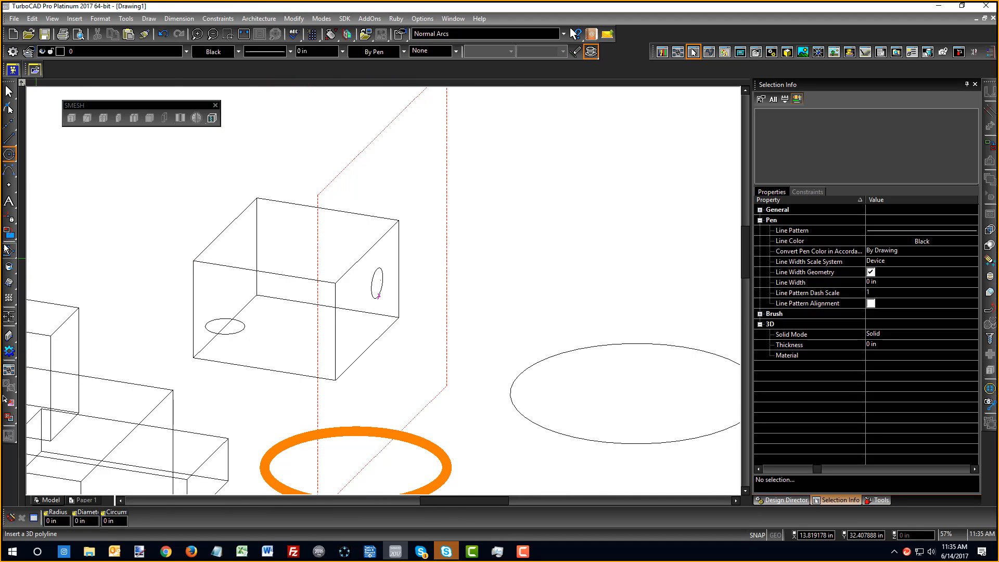
{"action": "right_click", "coordinate": [158, 261]}
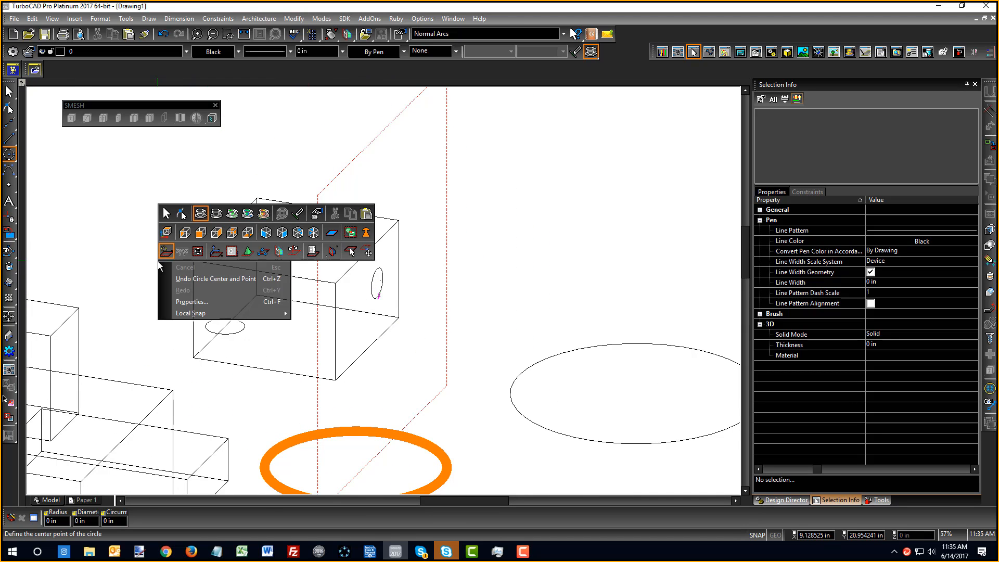
End circle drawing and return to the Select tool
{"action": "left_click", "coordinate": [168, 217]}
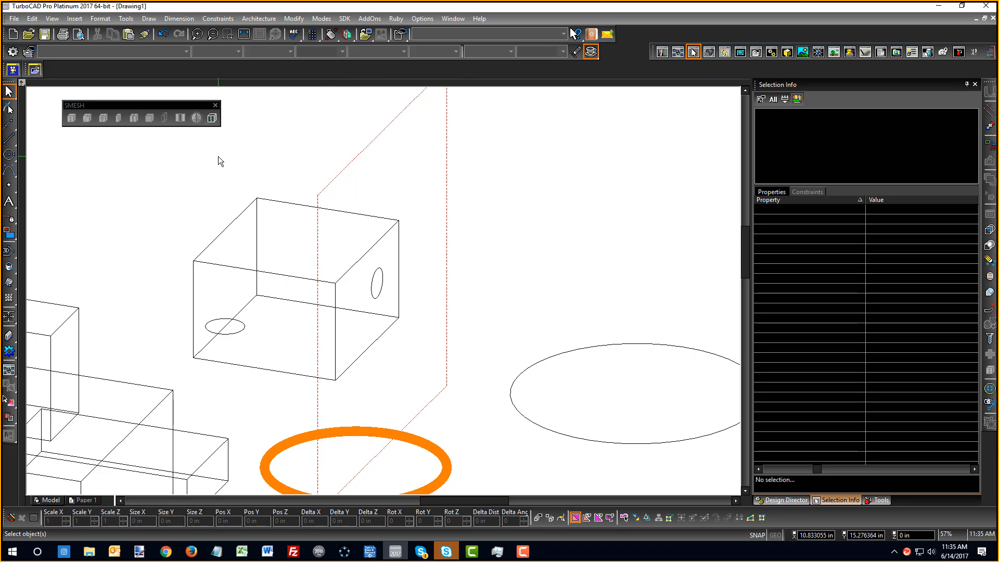
{"action": "scroll", "coordinate": [411, 255], "scroll_direction": "down", "scroll_amount": 3}
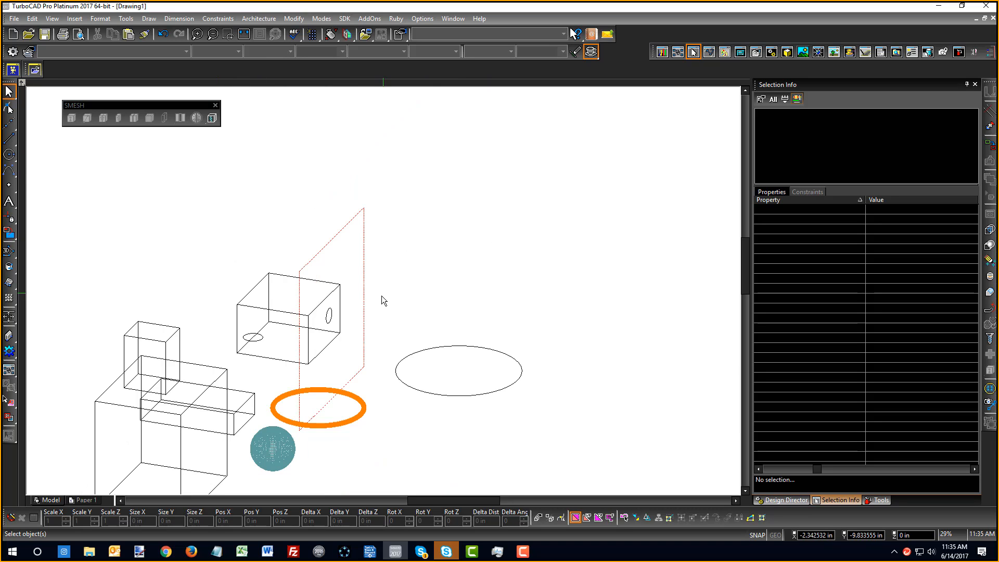
{"action": "scroll", "coordinate": [333, 323], "scroll_direction": "up", "scroll_amount": 3}
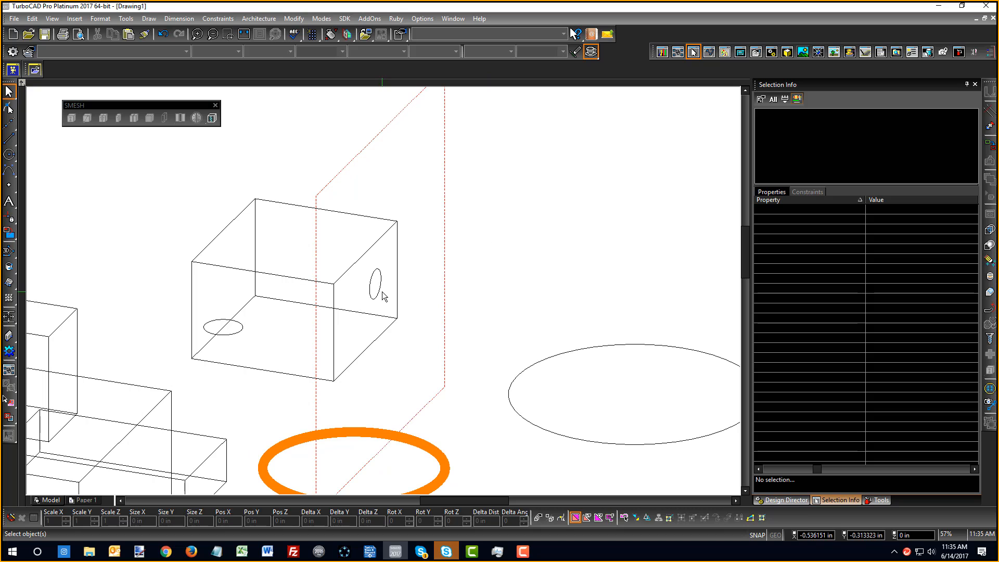
Toggle object selection to 2D mode and then back to 3D
{"action": "right_click", "coordinate": [365, 191]}
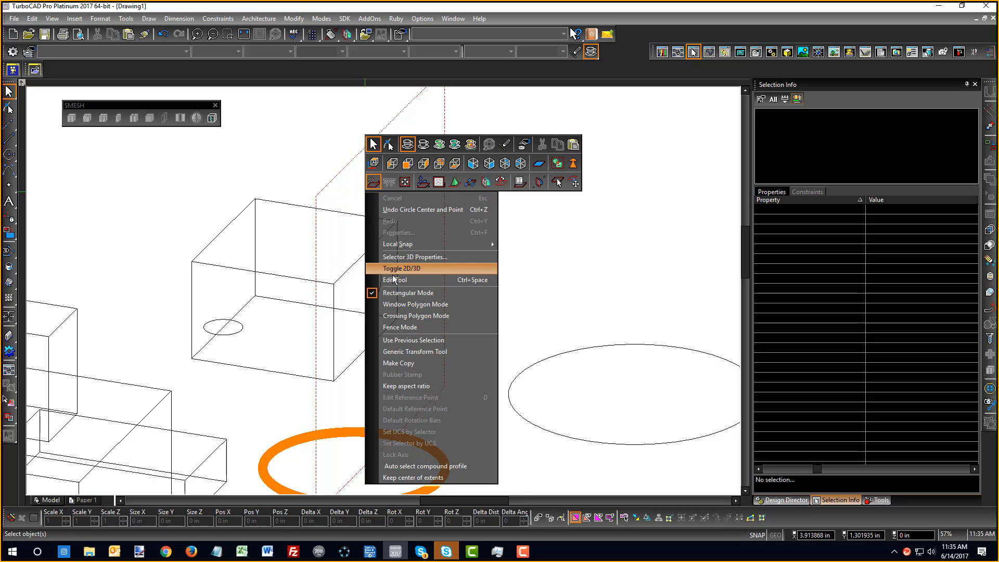
{"action": "left_click", "coordinate": [422, 267]}
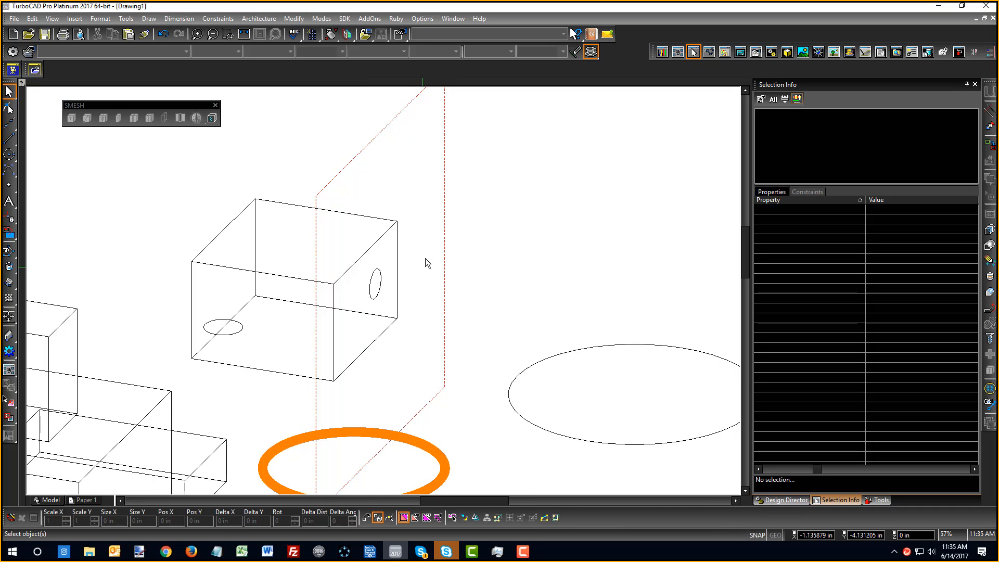
{"action": "right_click", "coordinate": [408, 210]}
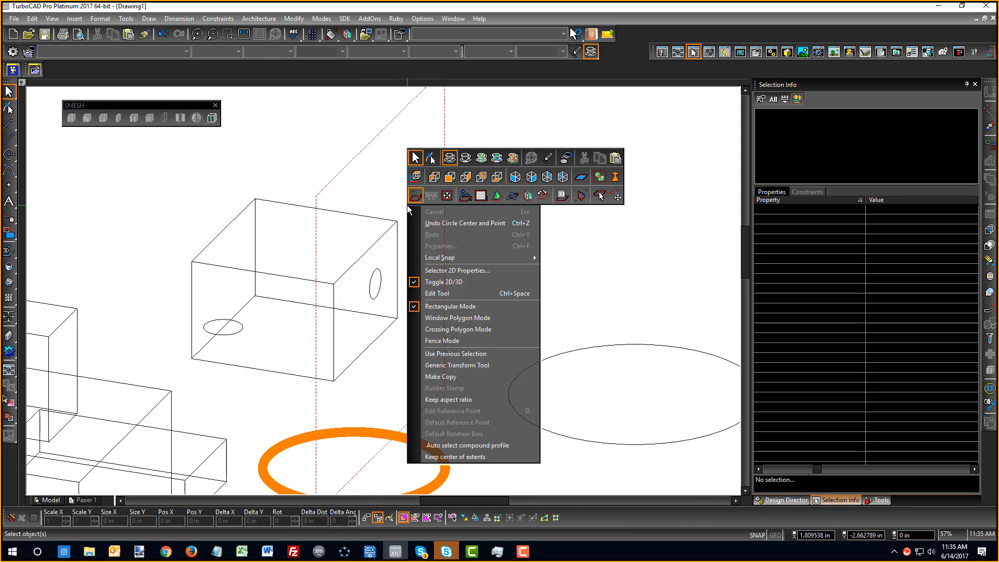
{"action": "left_click", "coordinate": [444, 283]}
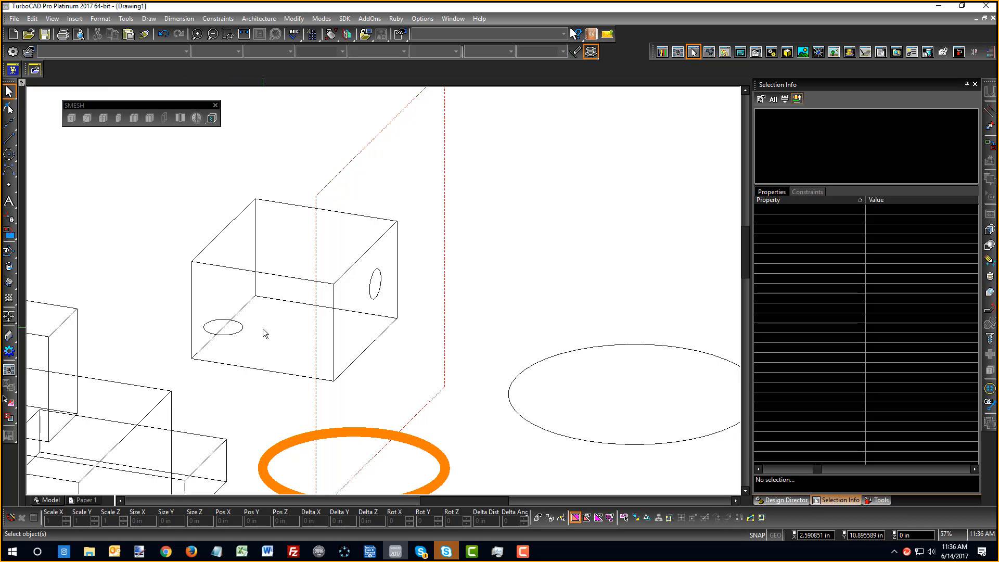
Select the bottom circle, toggle selection to 2D and accept aligning the workplane to it
{"action": "left_click", "coordinate": [232, 333]}
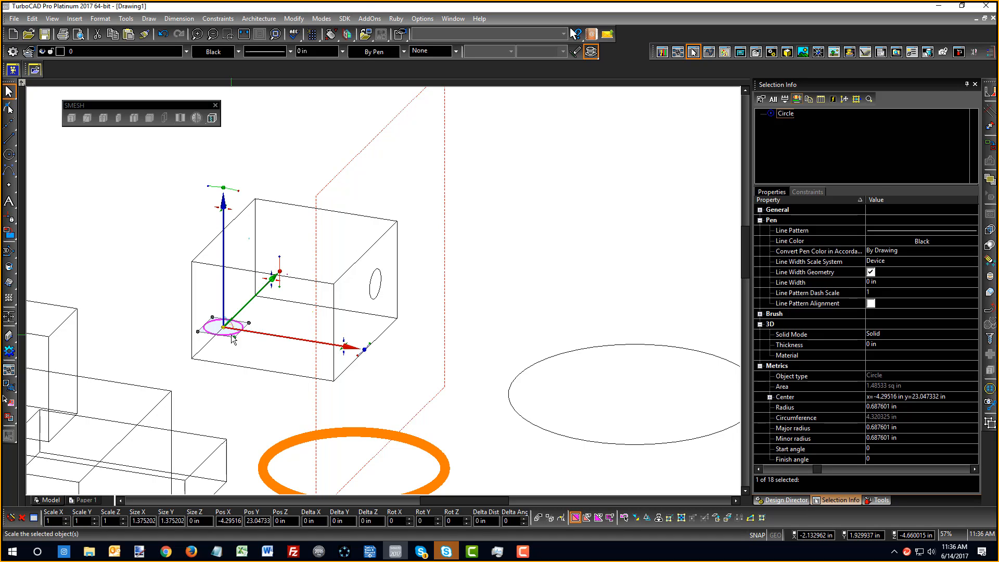
{"action": "right_click", "coordinate": [232, 337]}
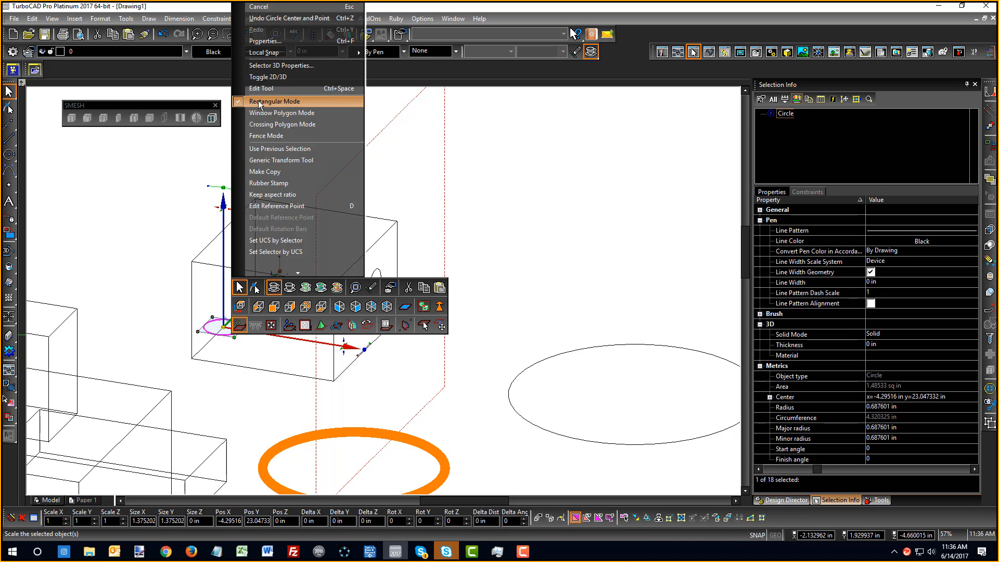
{"action": "left_click", "coordinate": [260, 77]}
{"action": "left_click_drag", "start_coordinate": [495, 225], "coordinate": [621, 149]}
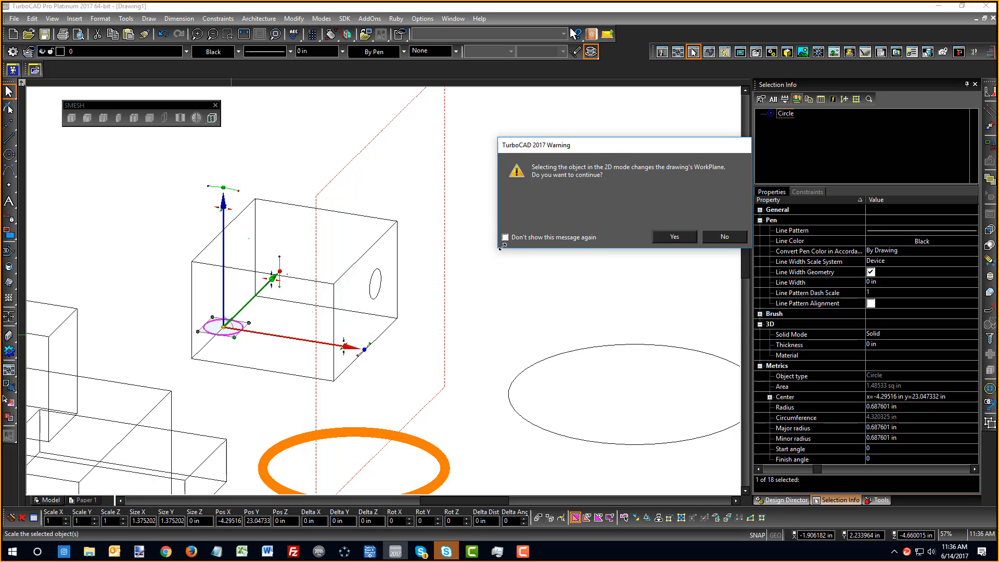
{"action": "left_click", "coordinate": [673, 235]}
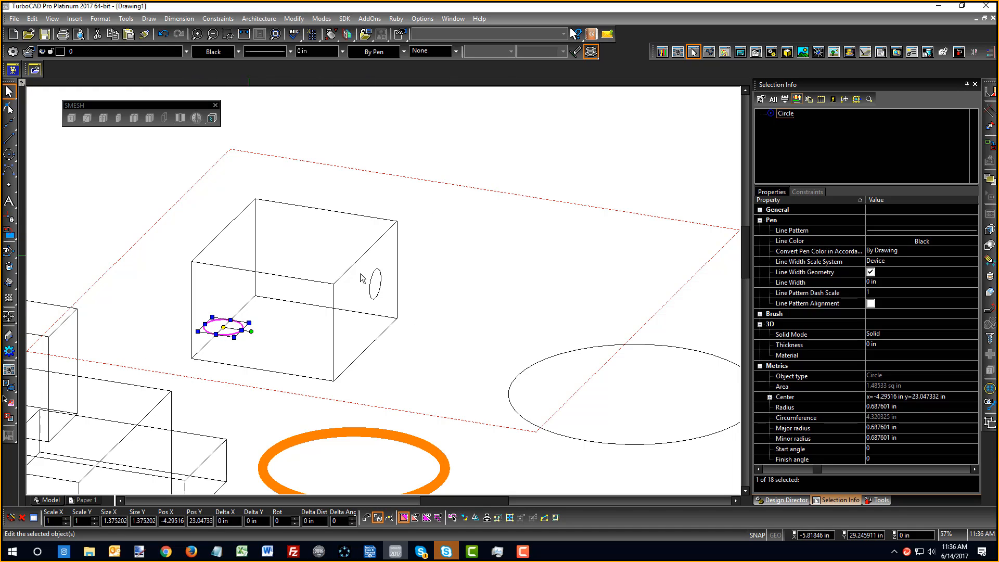
Deselect, then select the circle on the box's right face
{"action": "left_click", "coordinate": [437, 163]}
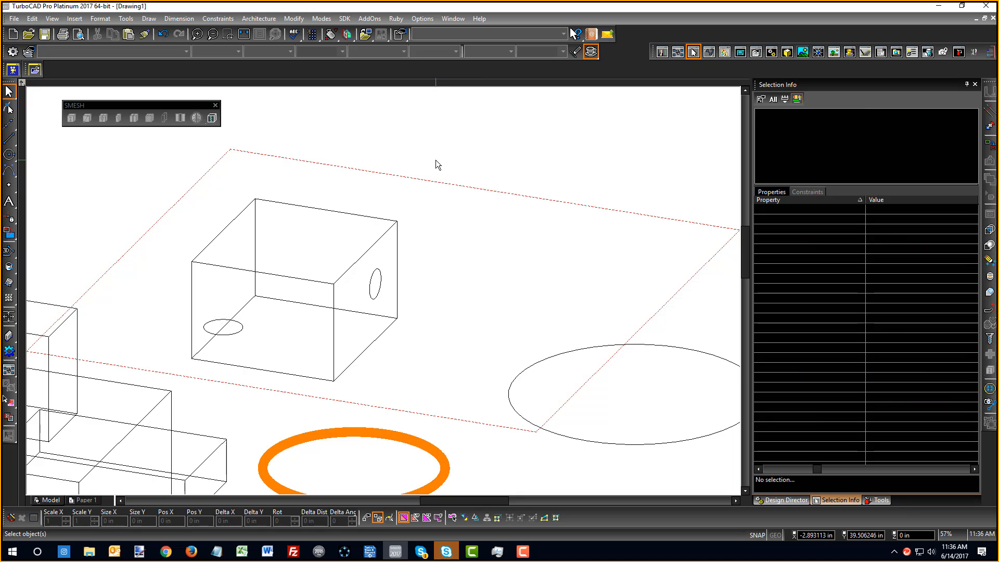
{"action": "left_click", "coordinate": [376, 298]}
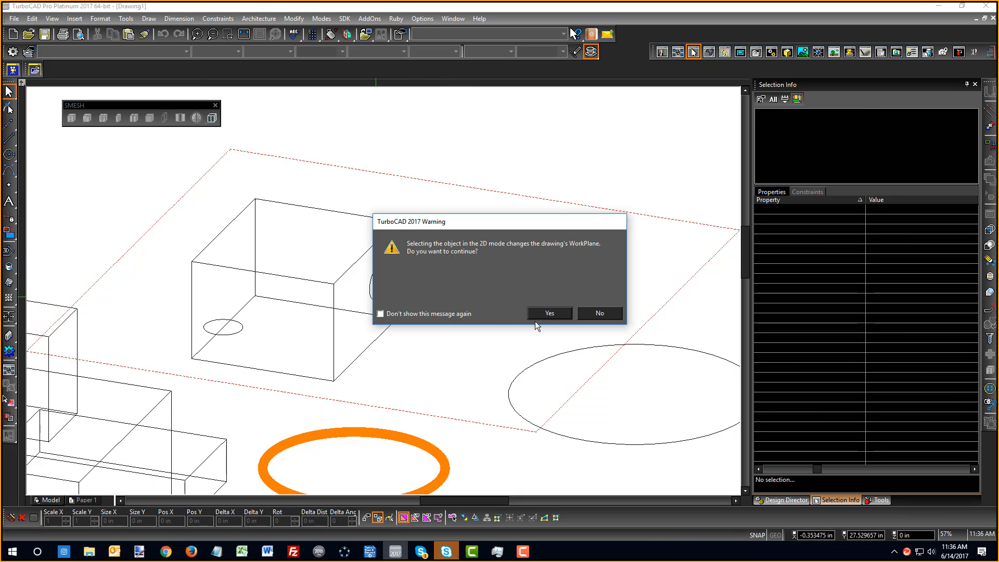
{"action": "left_click_drag", "start_coordinate": [511, 218], "coordinate": [649, 87]}
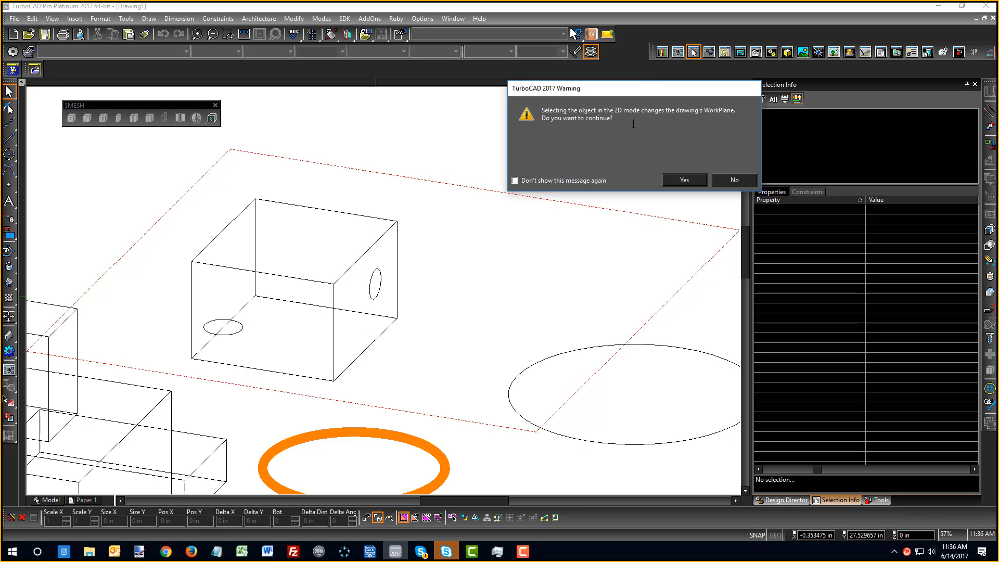
Accept the workplane alignment warnings for the right-face and bottom circles
{"action": "left_click", "coordinate": [683, 180]}
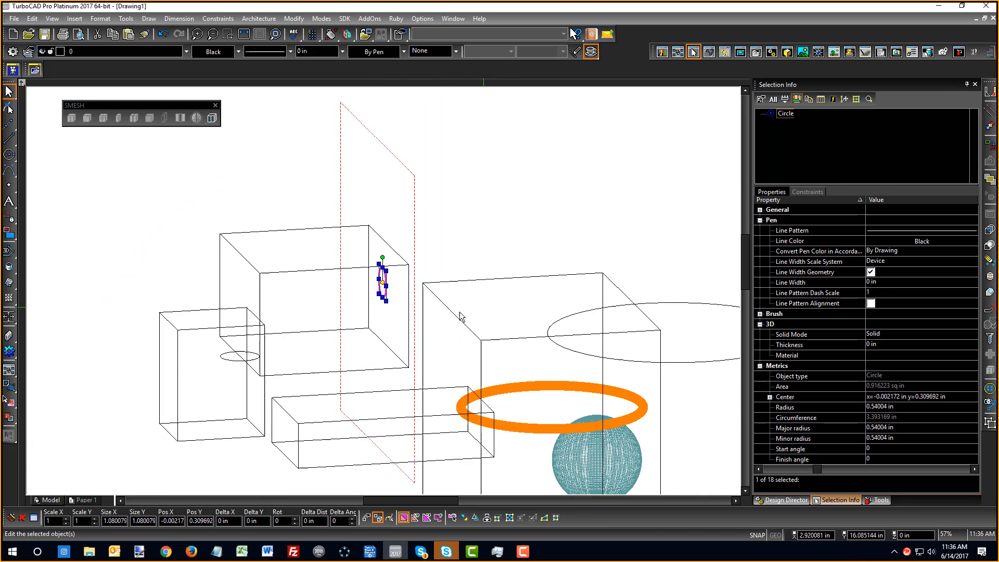
{"action": "middle_click_drag", "start_coordinate": [460, 312], "coordinate": [359, 328], "text": "shift"}
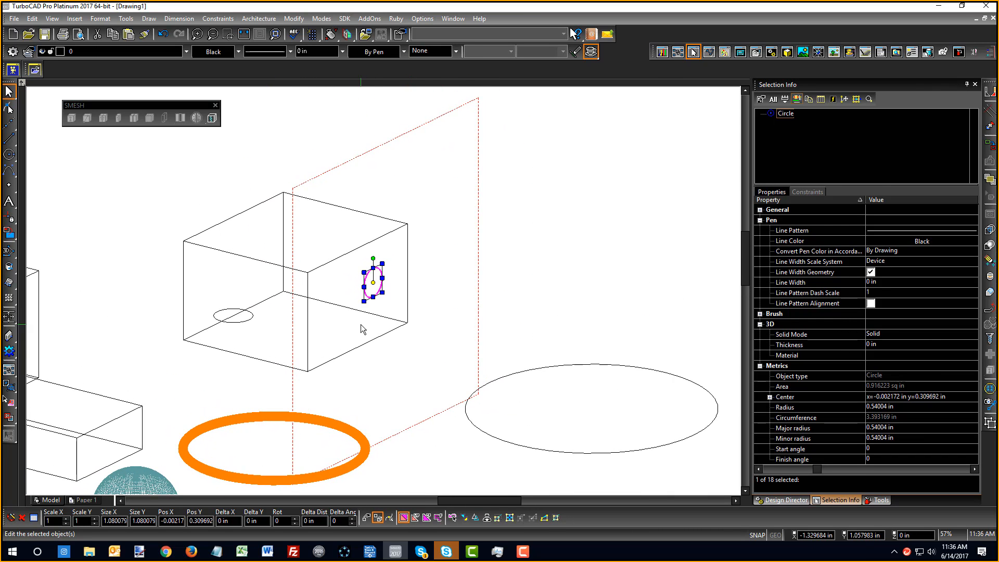
{"action": "left_click", "coordinate": [215, 318]}
{"action": "left_click", "coordinate": [548, 313]}
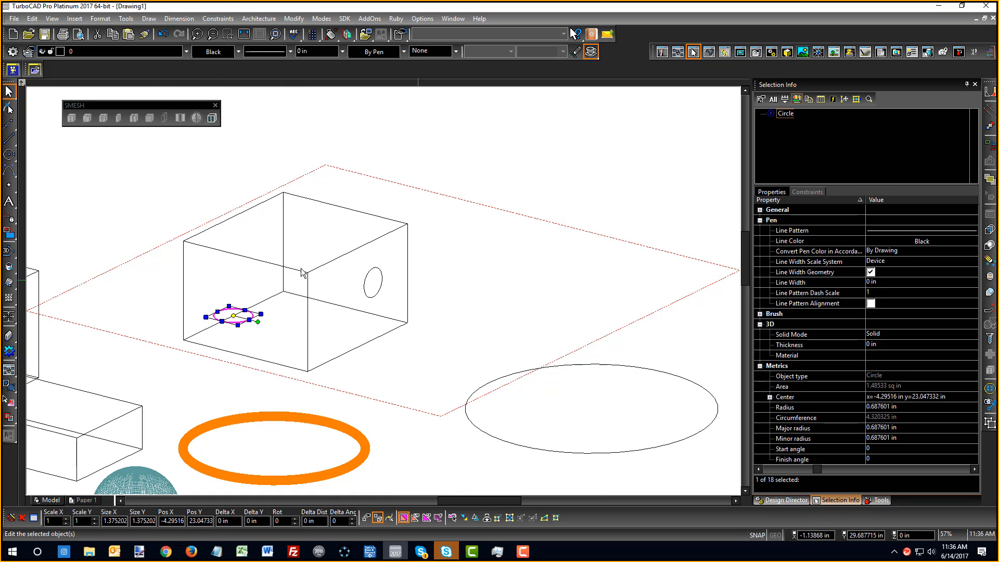
Reset the workplane to Plane by World, hide it, and clear the selection
{"action": "right_click", "coordinate": [134, 148]}
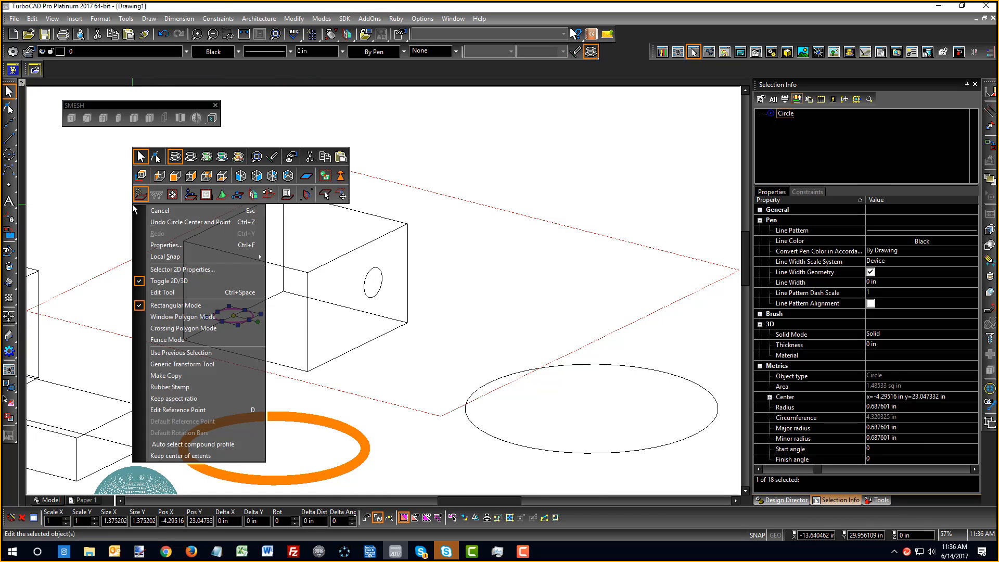
{"action": "left_click", "coordinate": [188, 196]}
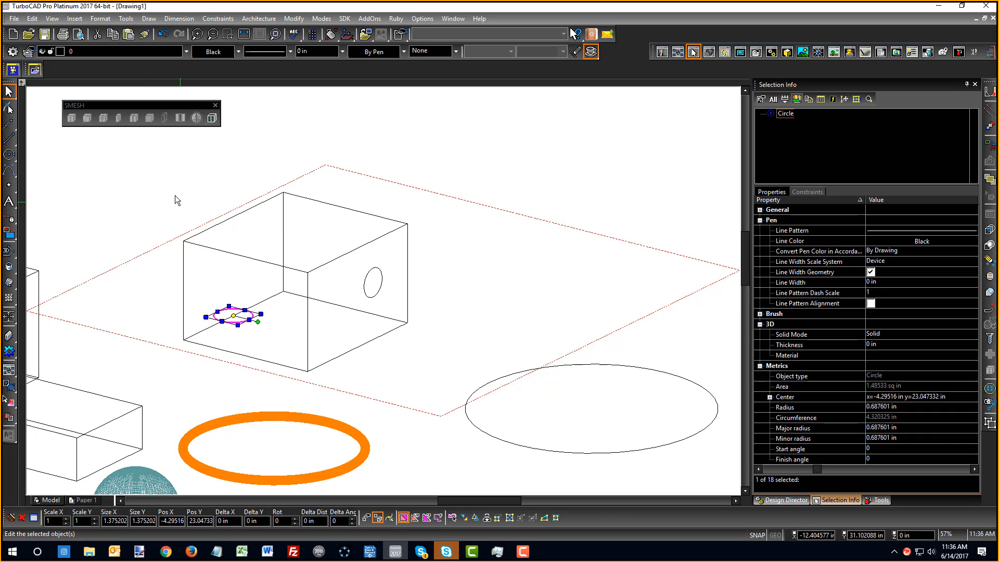
{"action": "right_click", "coordinate": [185, 203]}
{"action": "left_click", "coordinate": [194, 190]}
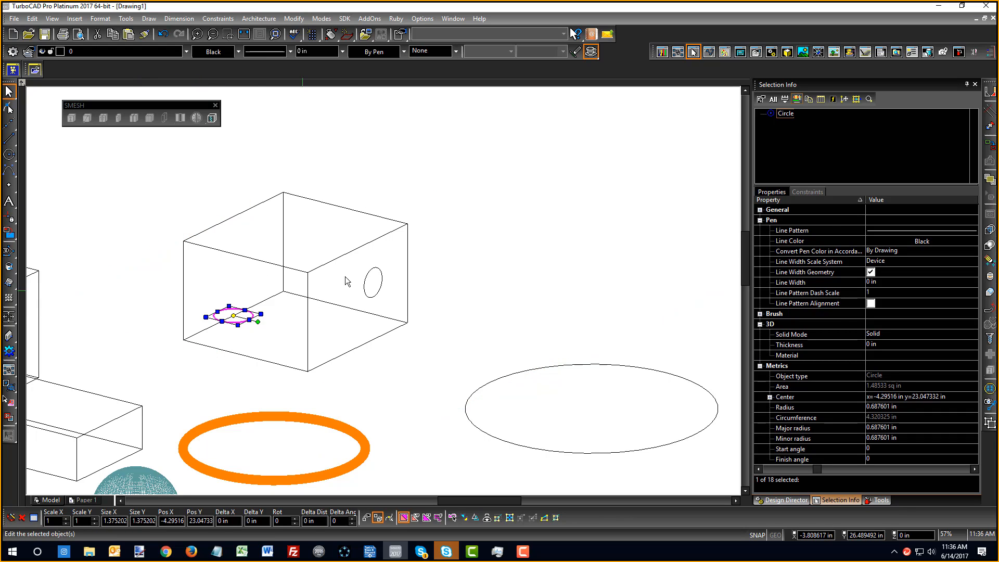
{"action": "left_click", "coordinate": [371, 282]}
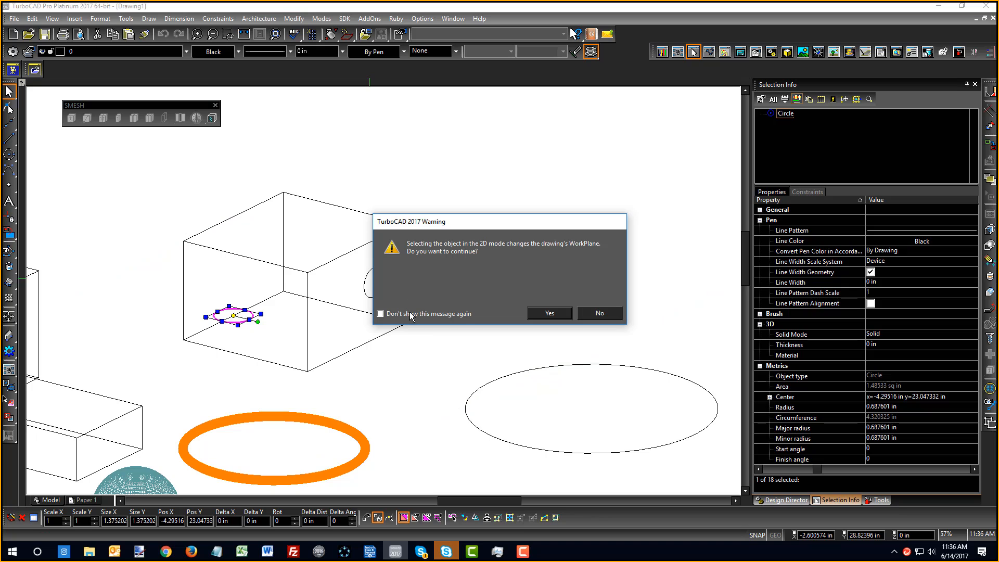
{"action": "left_click", "coordinate": [551, 312]}
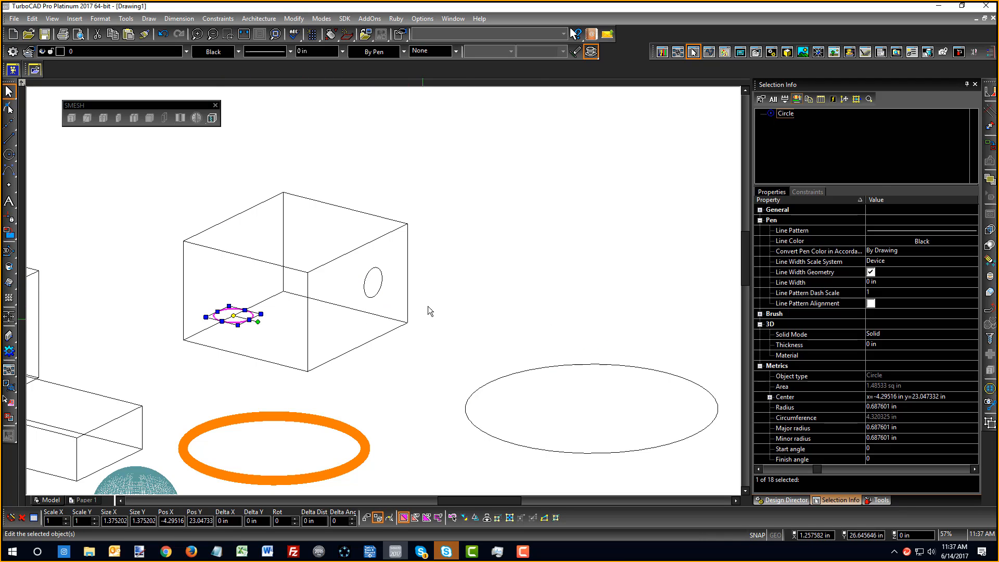
{"action": "left_click", "coordinate": [451, 279]}
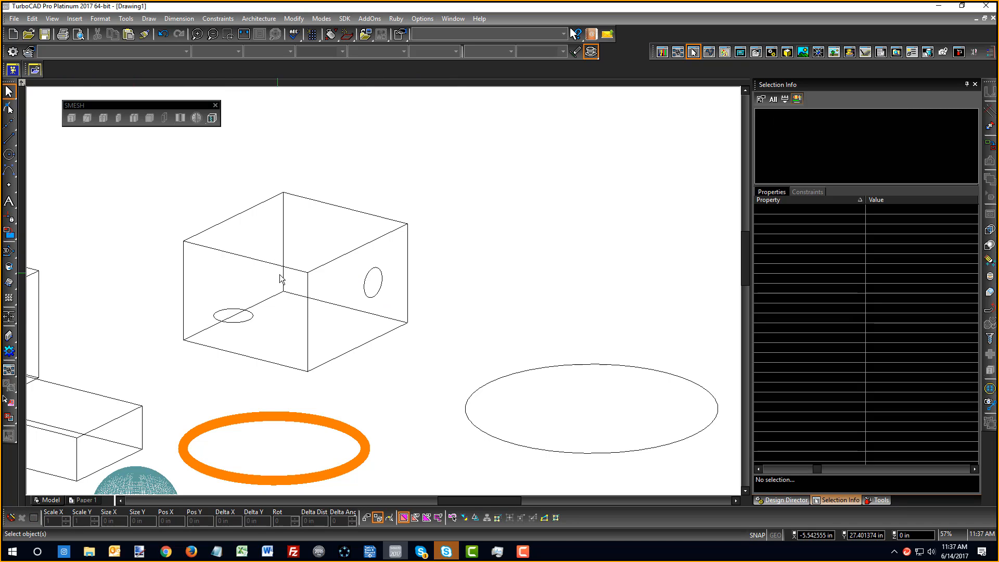
Draw a small circle on the box's left face with the Circle tool
{"action": "left_click", "coordinate": [367, 280]}
{"action": "left_click", "coordinate": [481, 263]}
{"action": "left_click", "coordinate": [9, 154]}
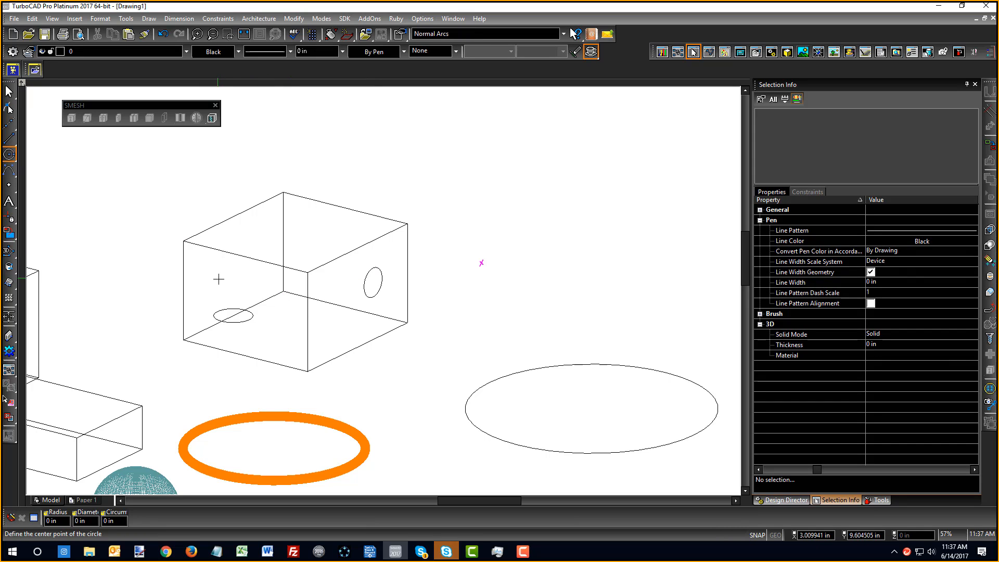
{"action": "left_click", "coordinate": [219, 273]}
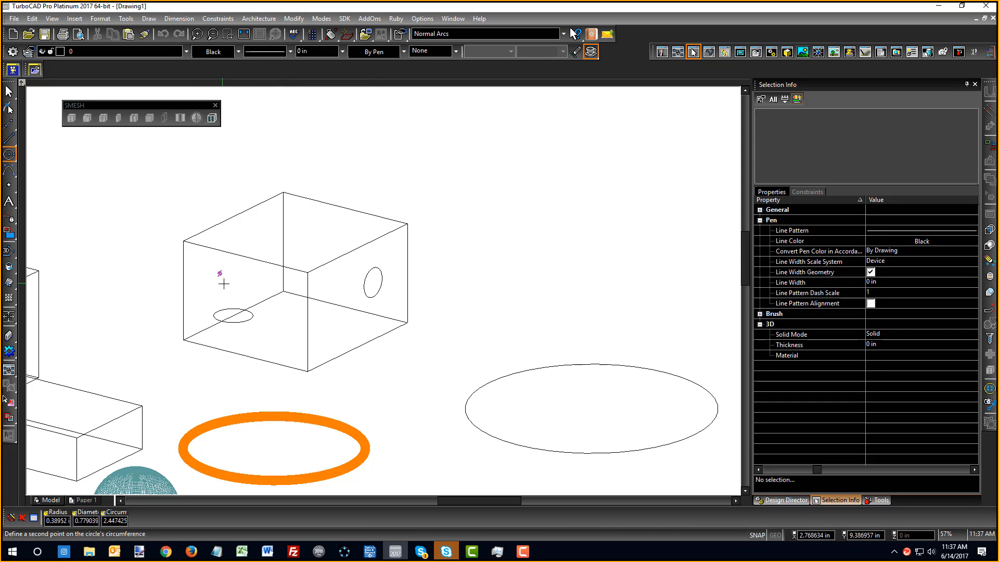
{"action": "left_click", "coordinate": [223, 284]}
Add another upright circle, about 0.39 in radius, on the box's front face
{"action": "middle_click_drag", "start_coordinate": [297, 322], "coordinate": [272, 290], "text": "shift"}
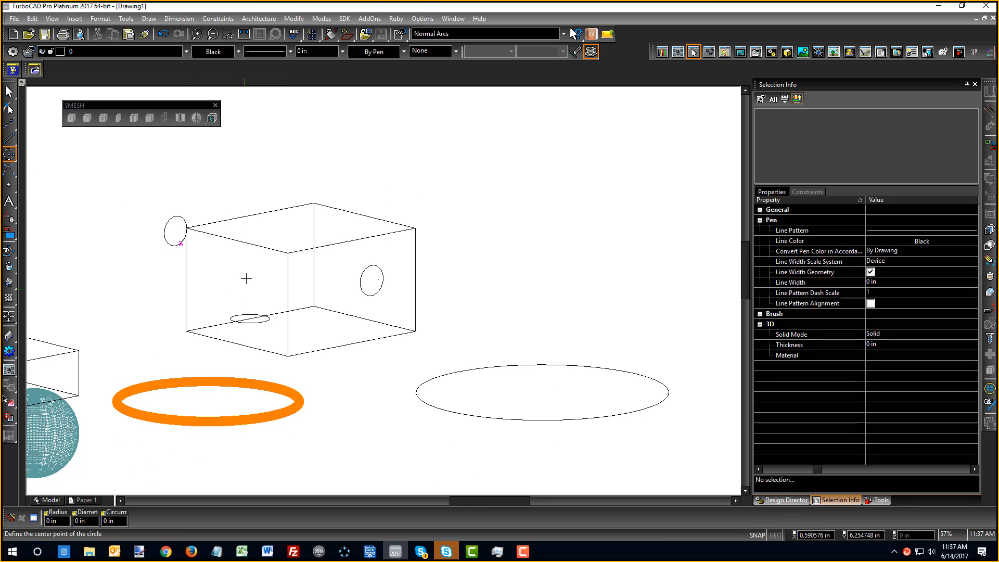
{"action": "scroll", "coordinate": [247, 278], "scroll_direction": "up", "scroll_amount": 3}
{"action": "left_click", "coordinate": [377, 298]}
{"action": "left_click", "coordinate": [384, 315]}
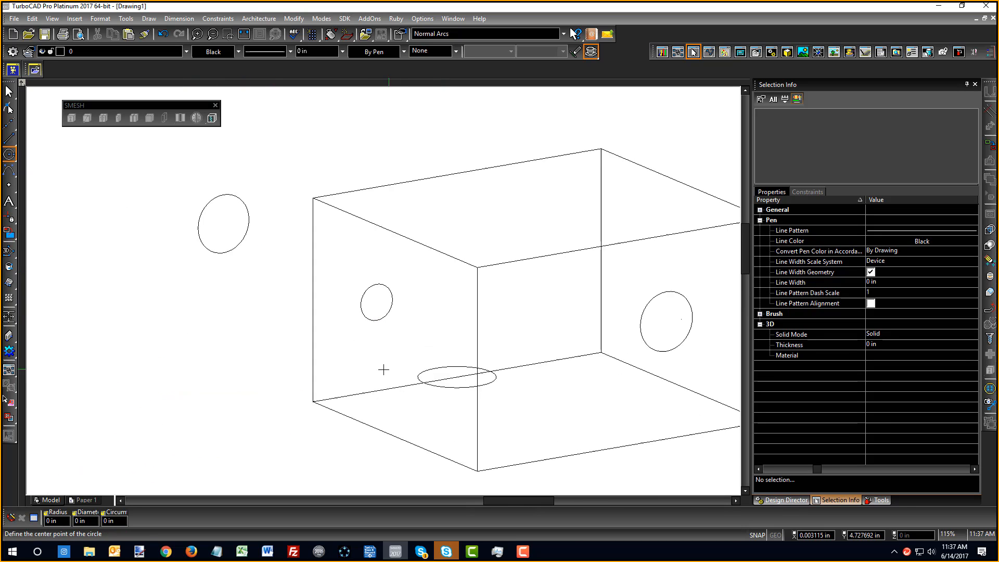
{"action": "middle_click_drag", "start_coordinate": [384, 369], "coordinate": [514, 348], "text": "shift"}
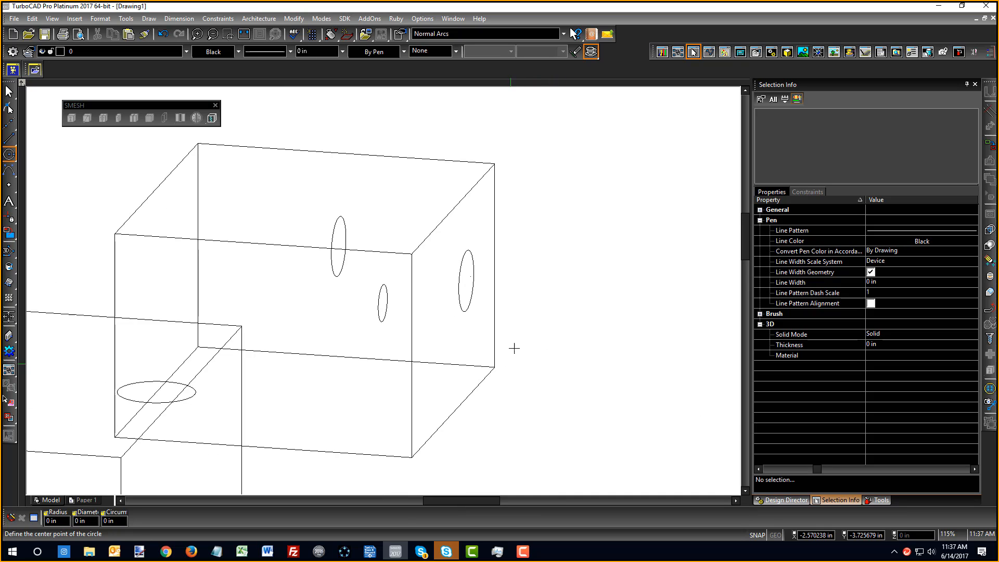
{"action": "right_click", "coordinate": [375, 283]}
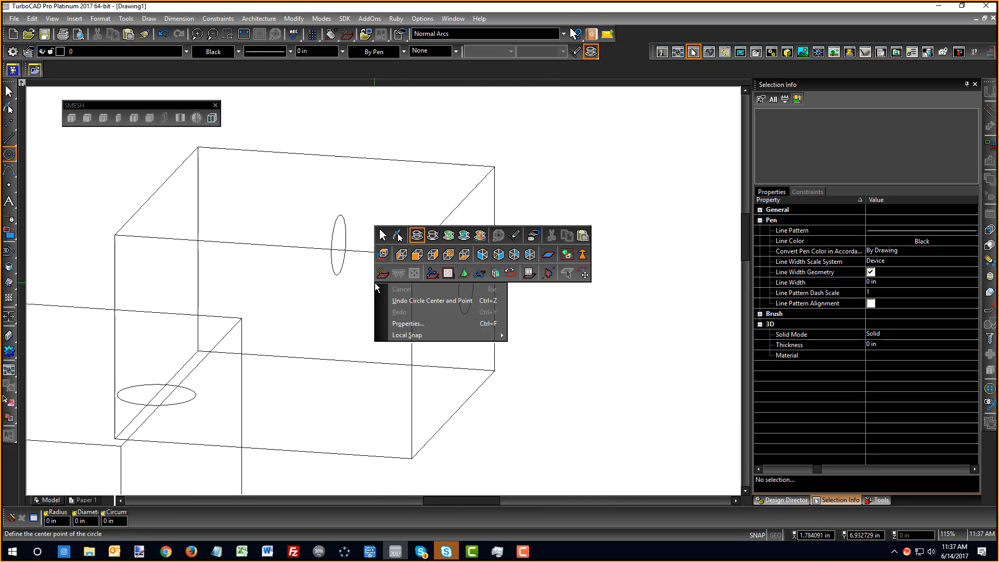
Cancel the Circle tool from its context menu and bring up the Select tool's options
{"action": "left_click", "coordinate": [385, 274]}
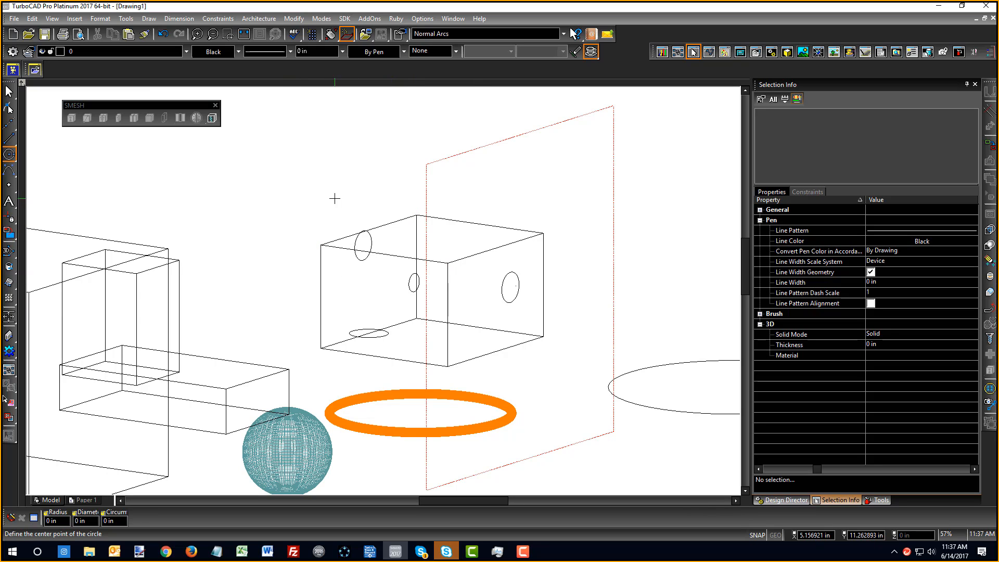
{"action": "right_click", "coordinate": [281, 206]}
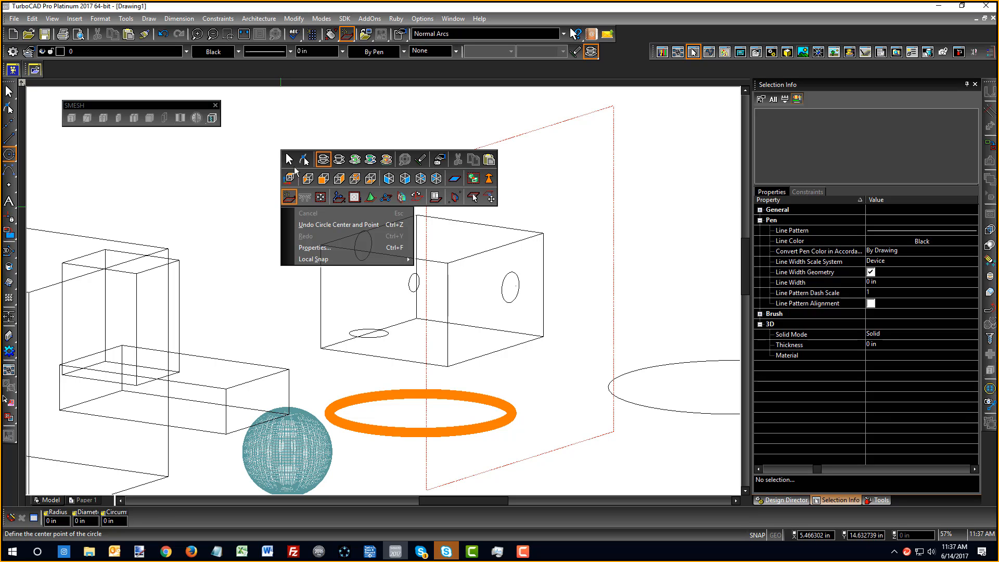
{"action": "left_click", "coordinate": [292, 164]}
{"action": "right_click", "coordinate": [312, 214]}
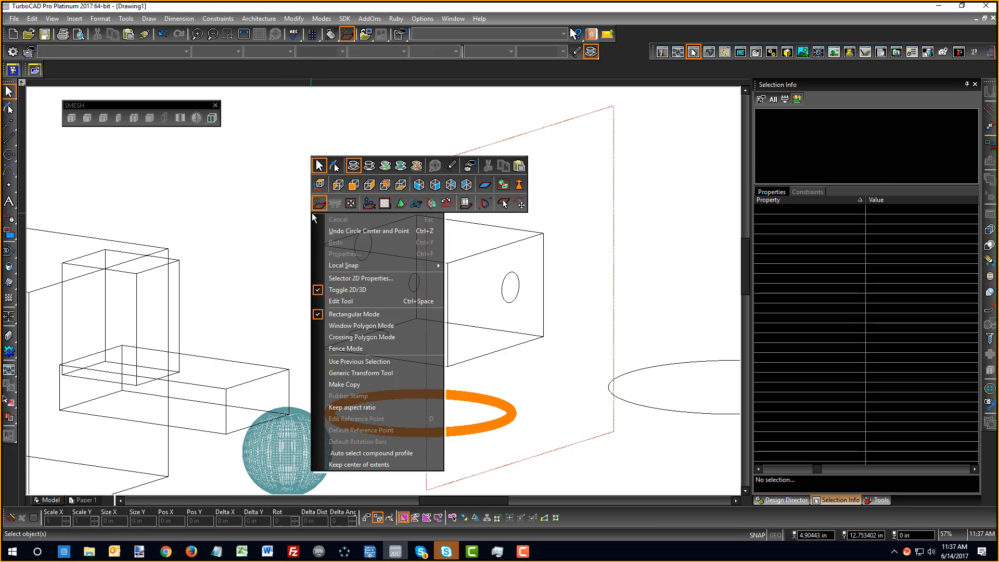
Toggle selection to 2D/3D and select the small bottom circle while orbiting
{"action": "left_click", "coordinate": [351, 290]}
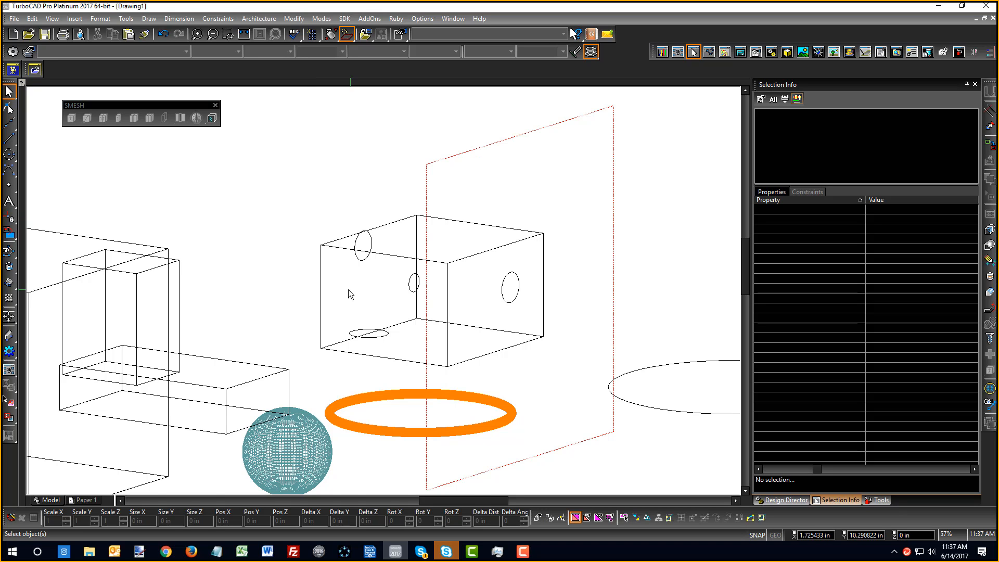
{"action": "scroll", "coordinate": [362, 335], "scroll_direction": "up", "scroll_amount": 3}
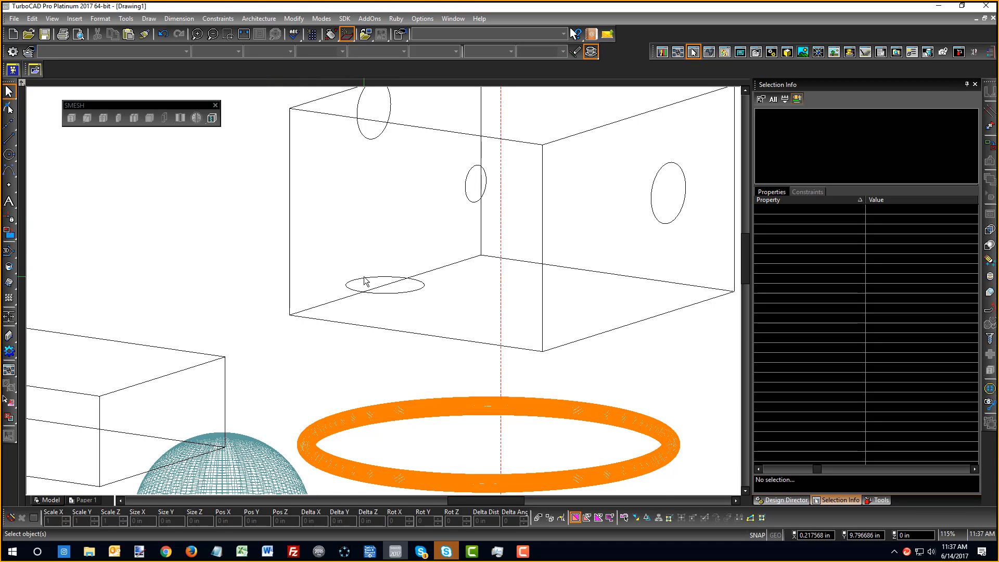
{"action": "left_click", "coordinate": [365, 283]}
{"action": "scroll", "coordinate": [316, 258], "scroll_direction": "down", "scroll_amount": 3}
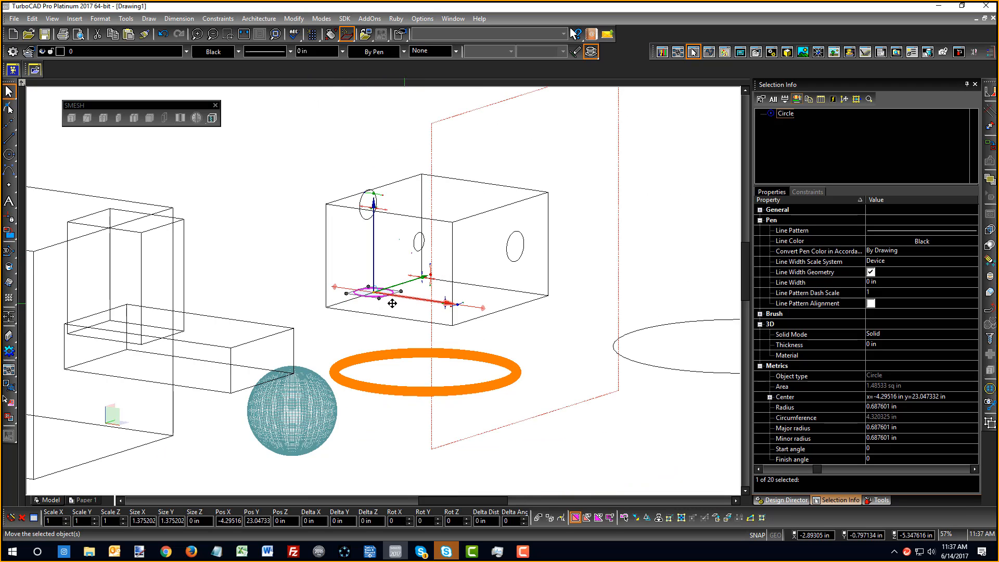
{"action": "middle_click_drag", "start_coordinate": [396, 296], "coordinate": [395, 345]}
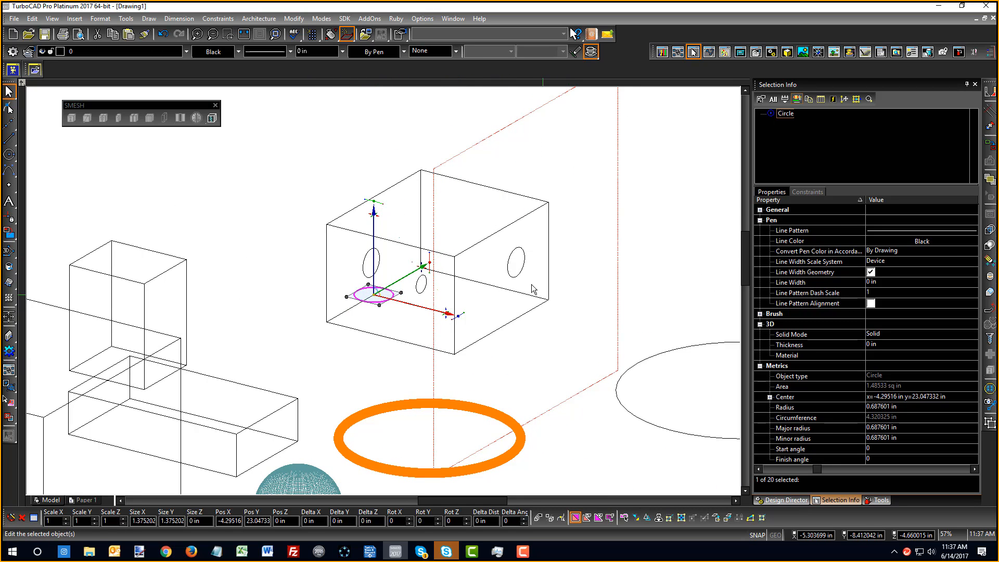
{"action": "middle_click_drag", "start_coordinate": [476, 314], "coordinate": [448, 304]}
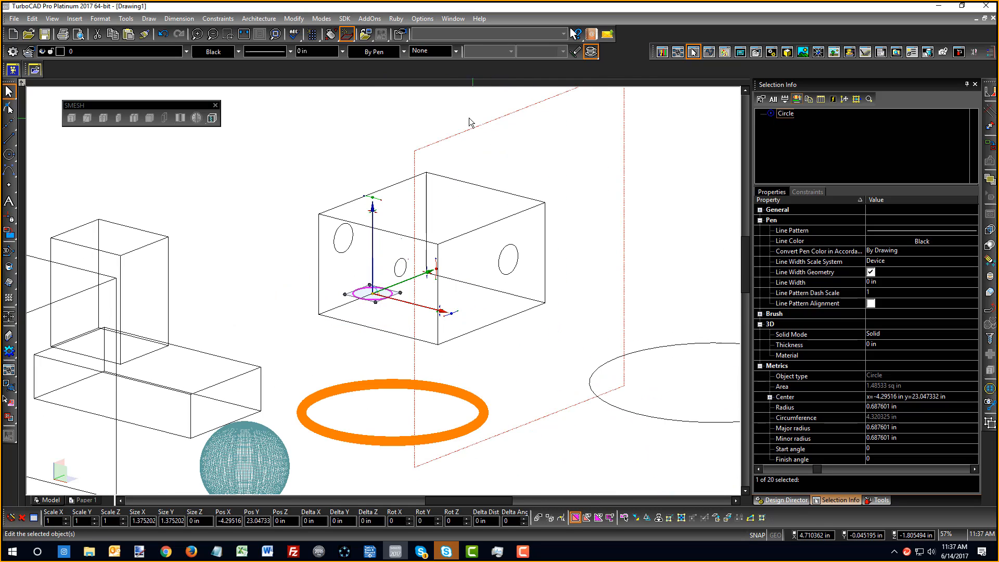
{"action": "middle_click_drag", "start_coordinate": [582, 310], "coordinate": [519, 306]}
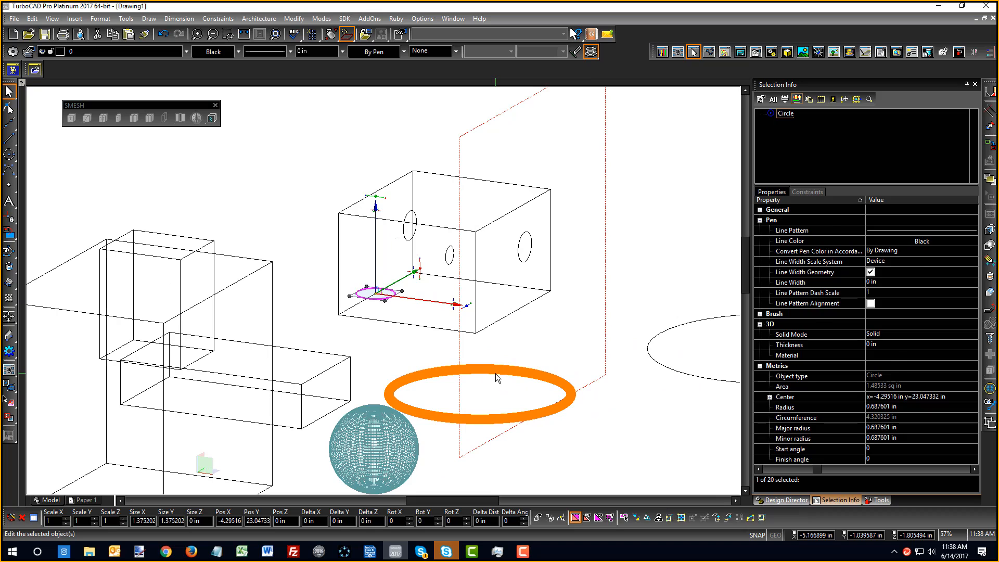
Test-select the orange torus and the wireframe box while orbiting and zooming the view
{"action": "left_click", "coordinate": [496, 374]}
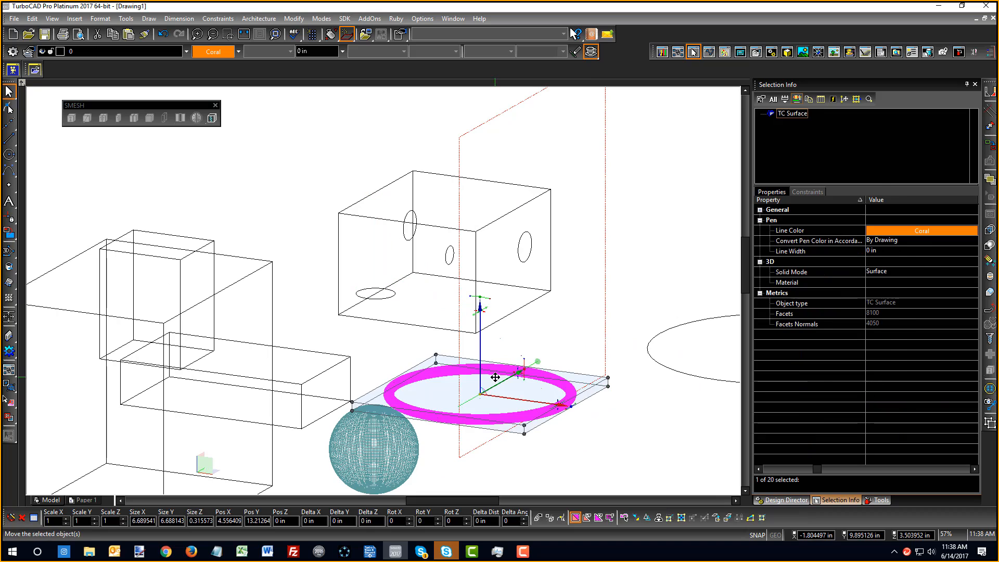
{"action": "left_click", "coordinate": [426, 174]}
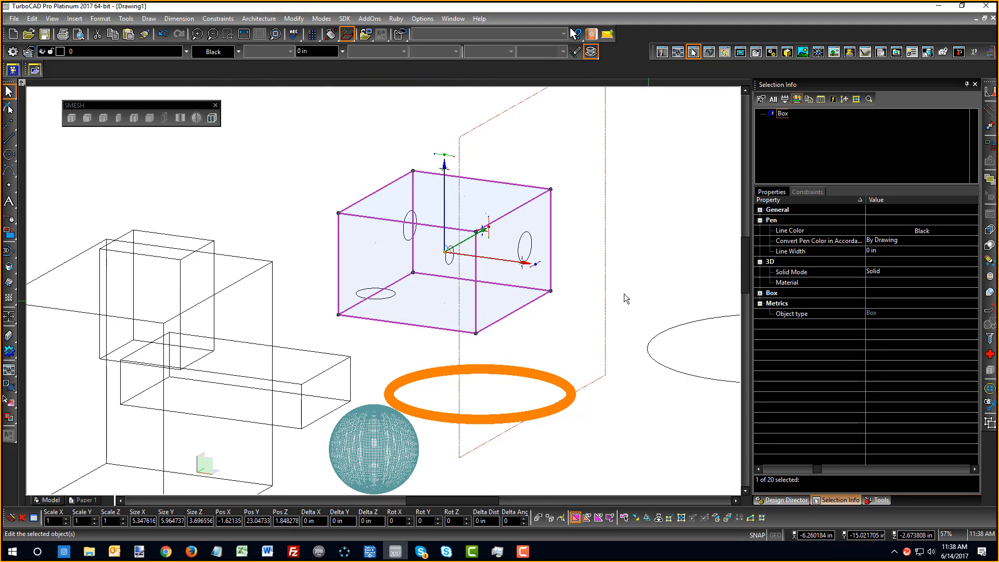
{"action": "scroll", "coordinate": [388, 306], "scroll_direction": "down", "scroll_amount": 2}
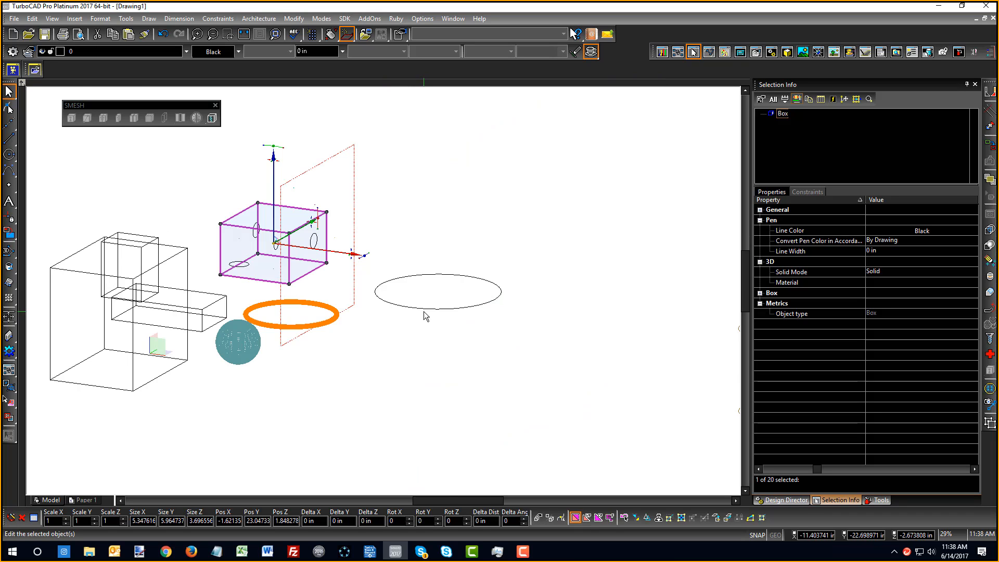
{"action": "scroll", "coordinate": [423, 312], "scroll_direction": "up", "scroll_amount": 2}
{"action": "scroll", "coordinate": [361, 286], "scroll_direction": "down", "scroll_amount": 2}
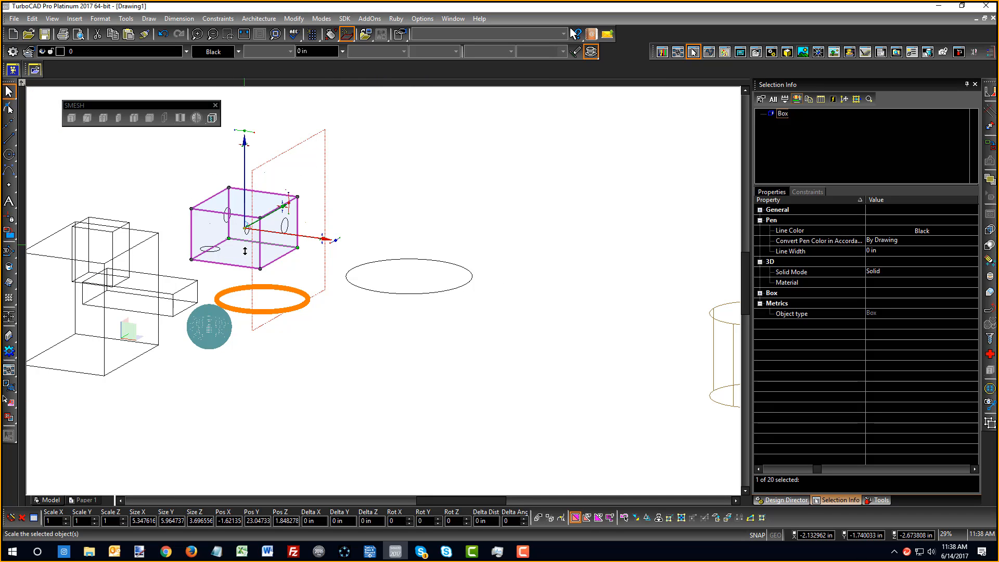
{"action": "left_click", "coordinate": [166, 176]}
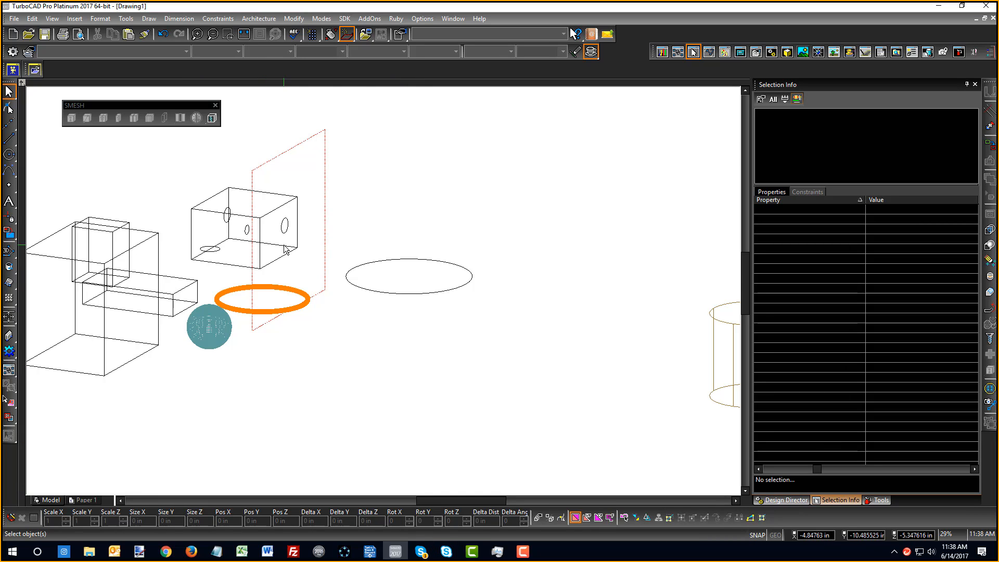
{"action": "left_click", "coordinate": [229, 205]}
{"action": "scroll", "coordinate": [230, 202], "scroll_direction": "down", "scroll_amount": 1}
{"action": "scroll", "coordinate": [408, 301], "scroll_direction": "up", "scroll_amount": 1}
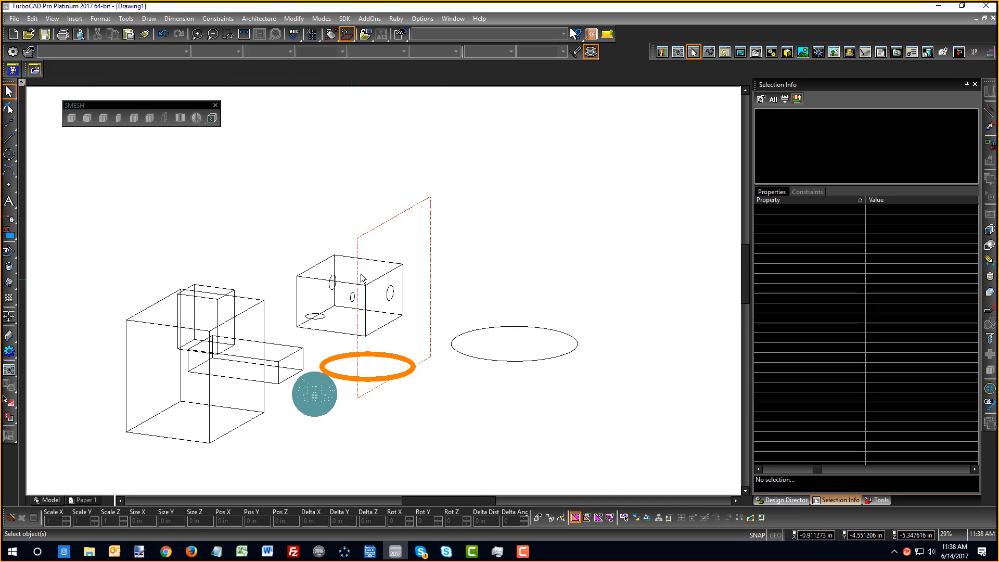
{"action": "middle_click_drag", "start_coordinate": [429, 269], "coordinate": [377, 271]}
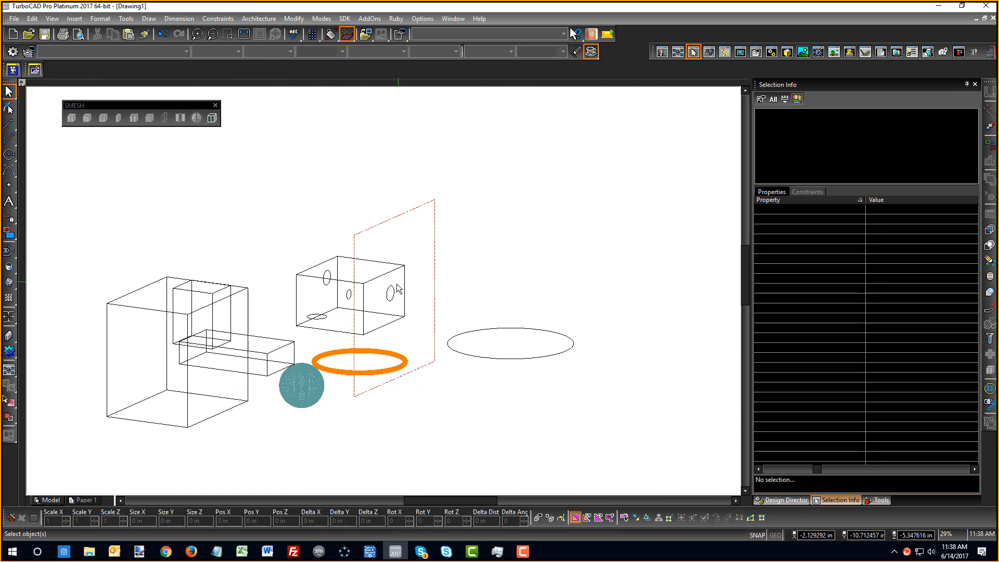
{"action": "scroll", "coordinate": [379, 283], "scroll_direction": "up", "scroll_amount": 2}
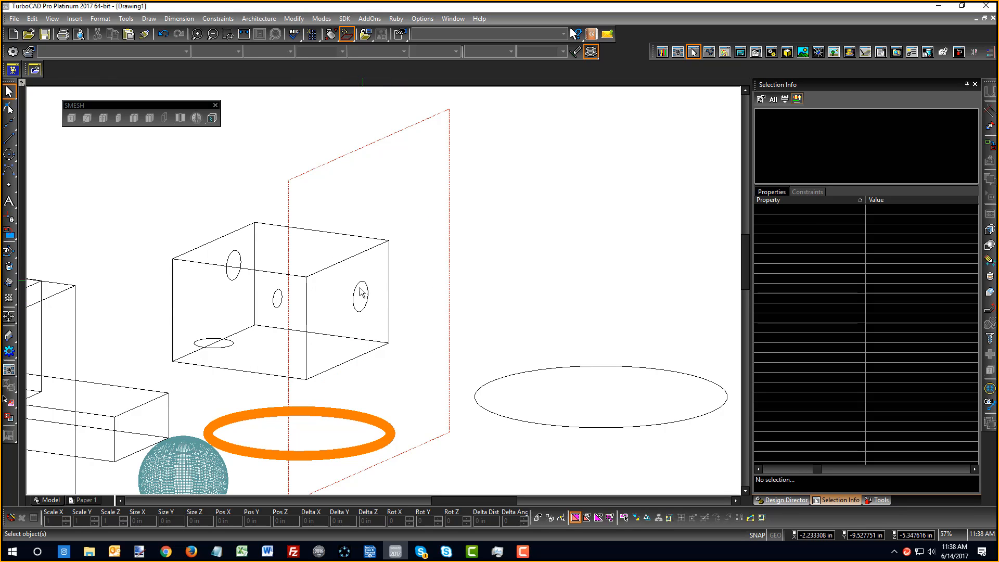
Simple Extrude the right-face circle with a height of -10 through the box
{"action": "left_click", "coordinate": [9, 282]}
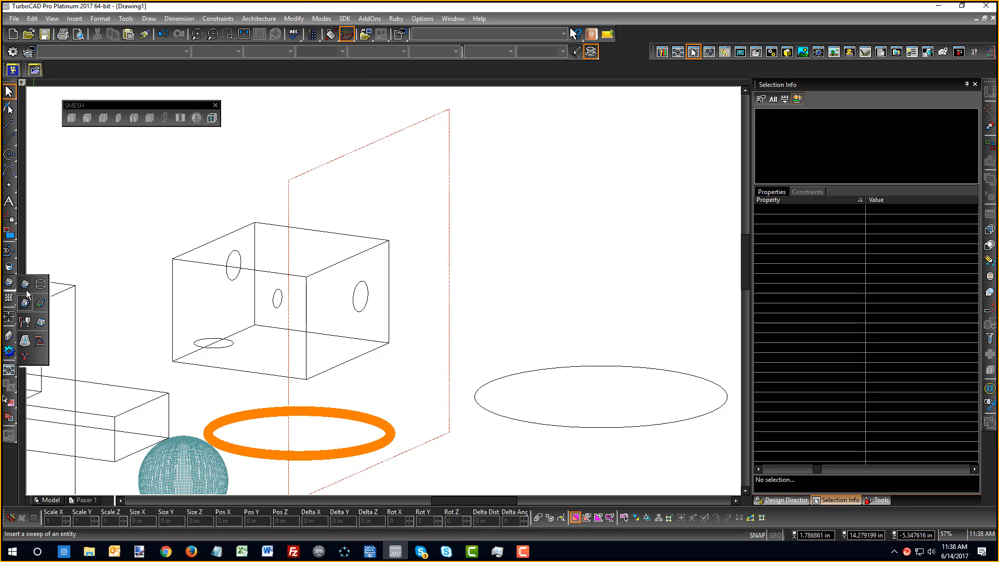
{"action": "left_click", "coordinate": [27, 287]}
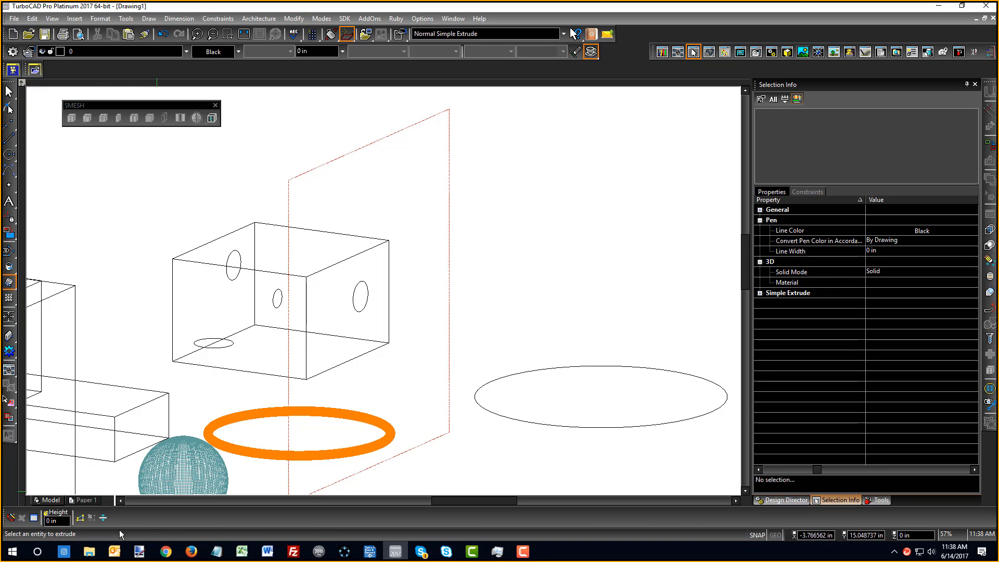
{"action": "left_click", "coordinate": [360, 311]}
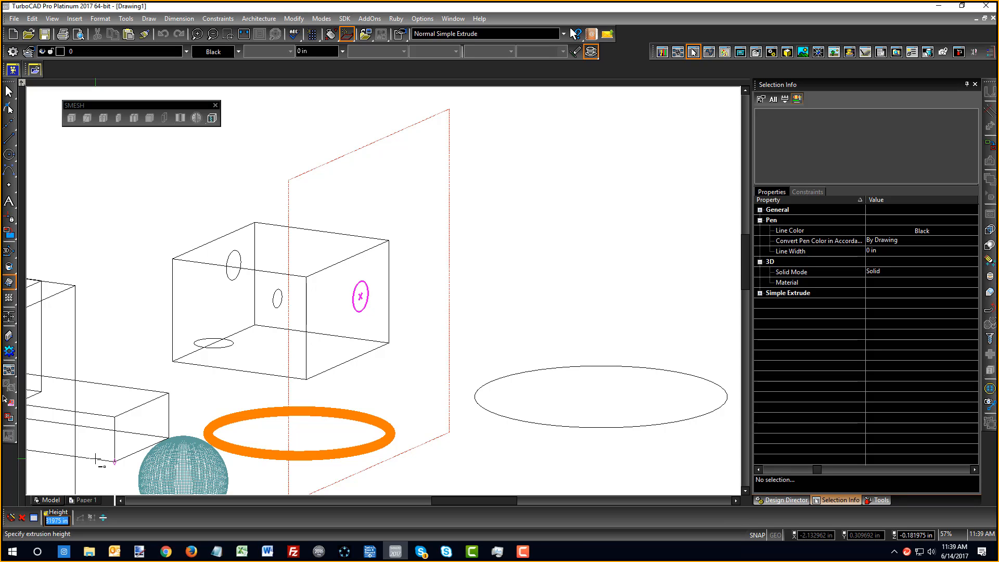
{"action": "type", "text": "-10"}
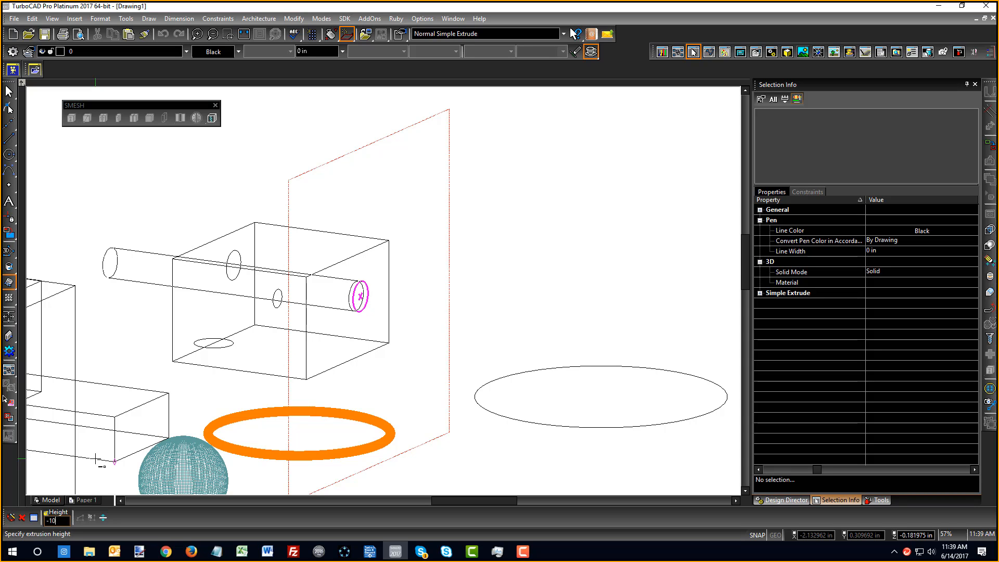
{"action": "key", "text": "Return"}
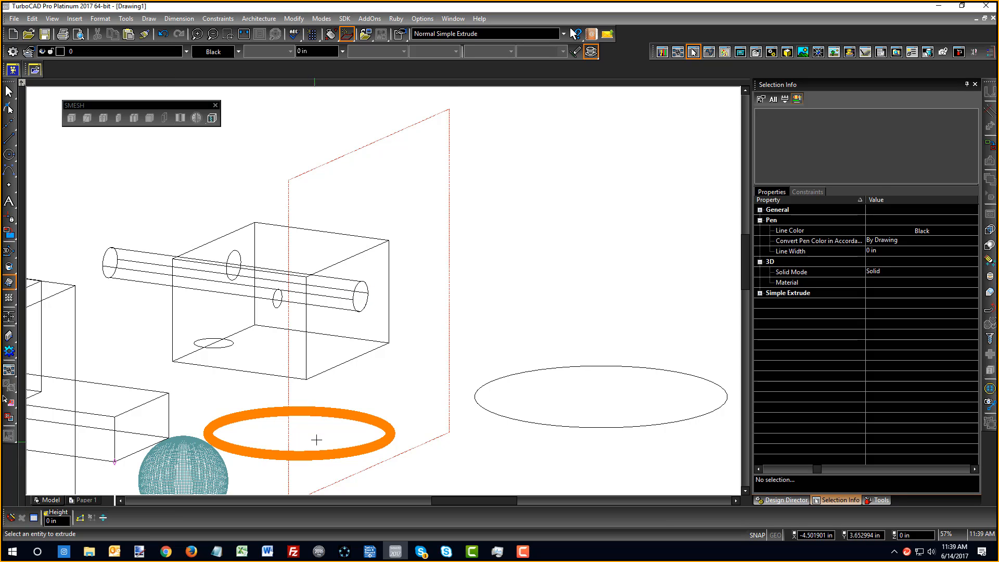
{"action": "right_click", "coordinate": [461, 252]}
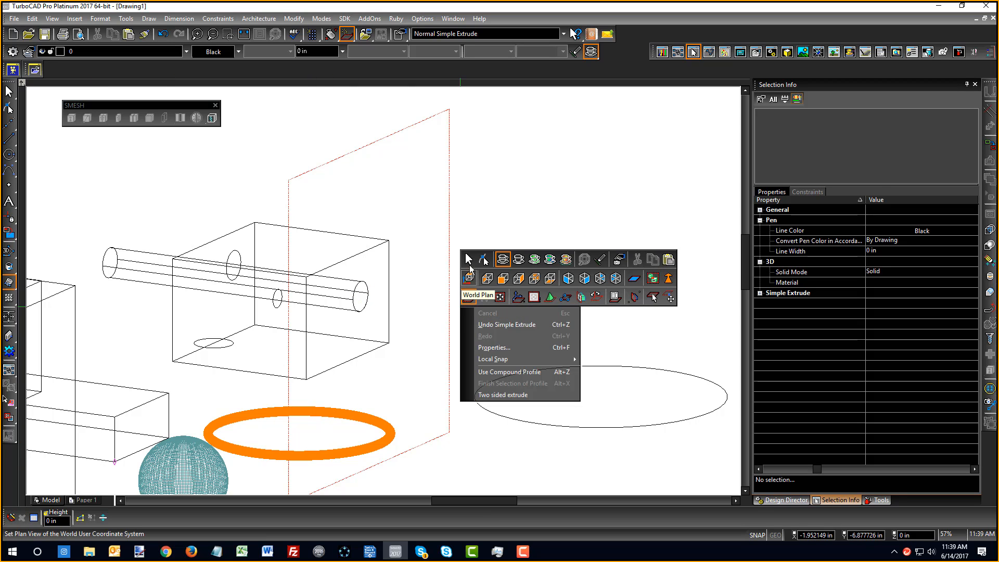
Return to the Select tool and switch the drawing to a shaded render mode
{"action": "left_click", "coordinate": [468, 258]}
{"action": "right_click", "coordinate": [429, 248]}
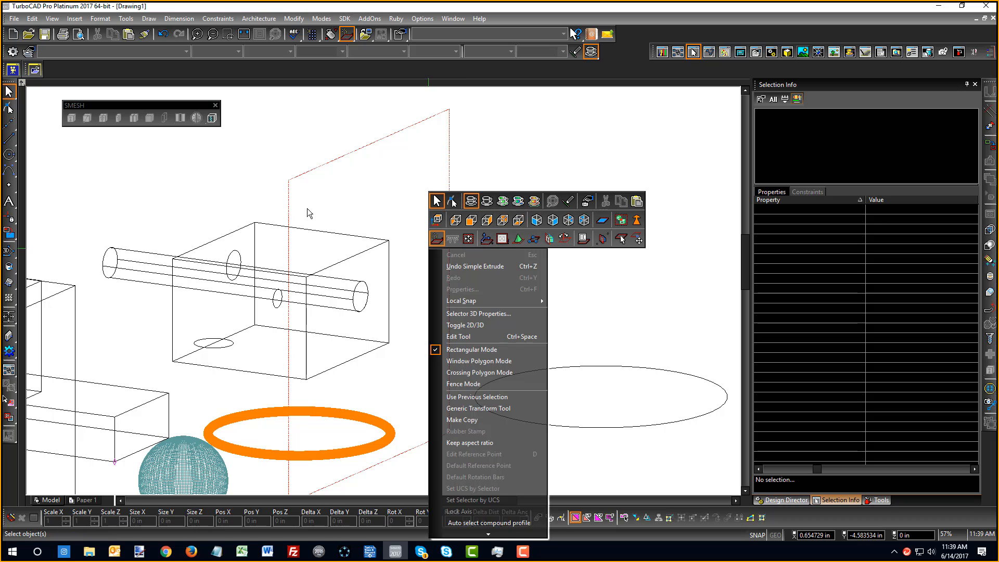
{"action": "left_click", "coordinate": [499, 201]}
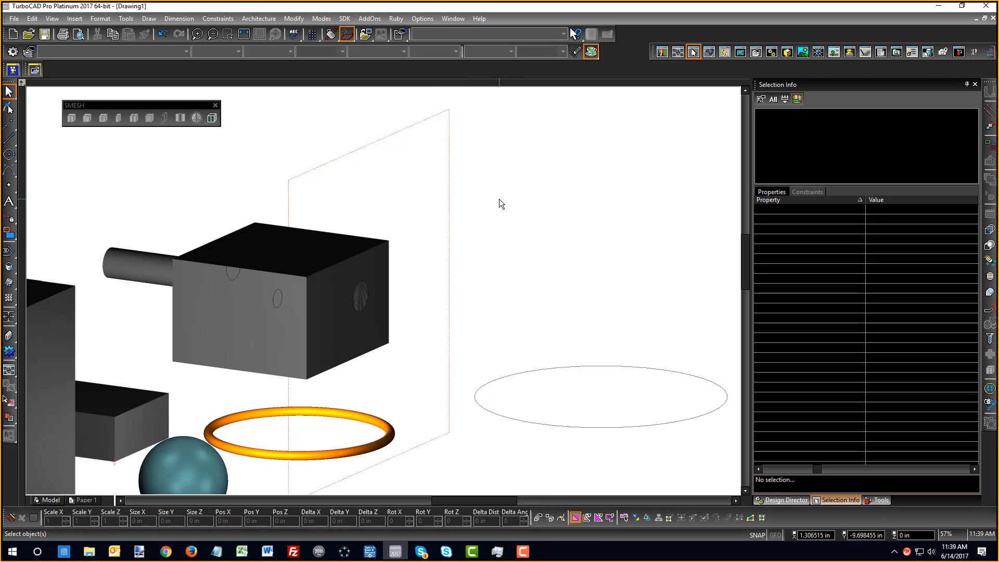
{"action": "right_click", "coordinate": [162, 216]}
{"action": "key", "text": "Escape"}
Colour the box and cylinder cyan via the Line Color palette
{"action": "left_click", "coordinate": [241, 228]}
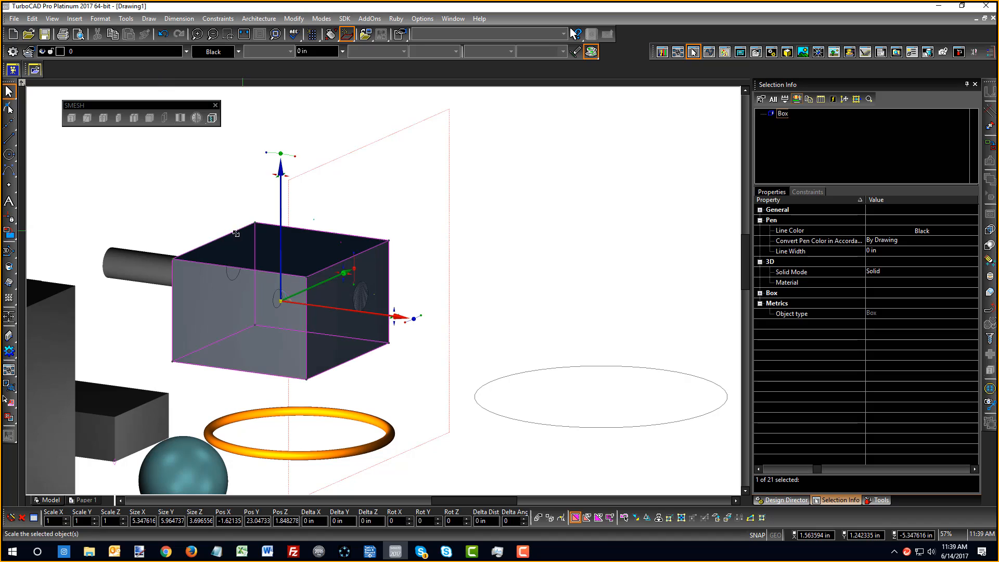
{"action": "left_click", "coordinate": [144, 254], "text": "shift"}
{"action": "left_click", "coordinate": [238, 52]}
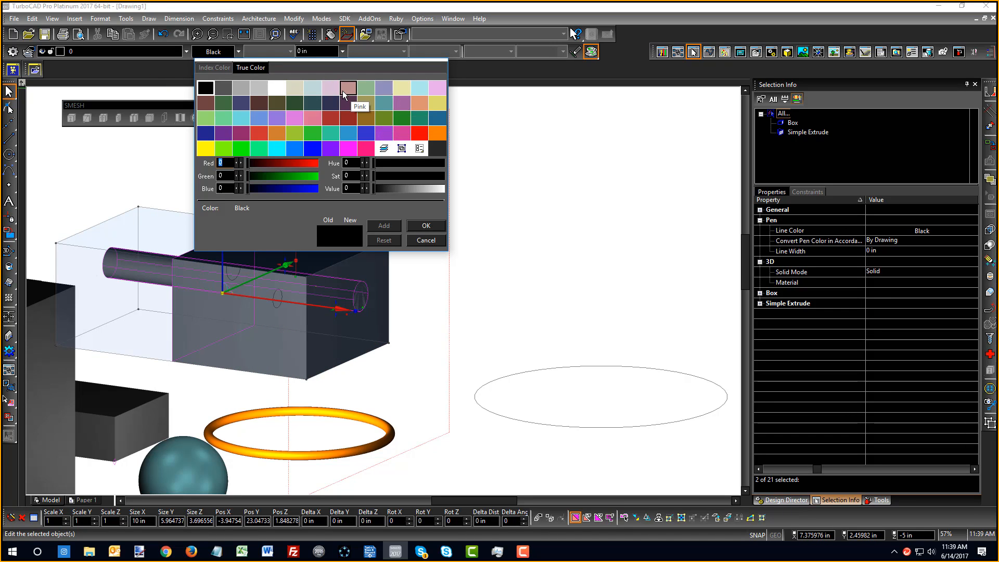
{"action": "left_click", "coordinate": [383, 103]}
{"action": "left_click", "coordinate": [563, 198]}
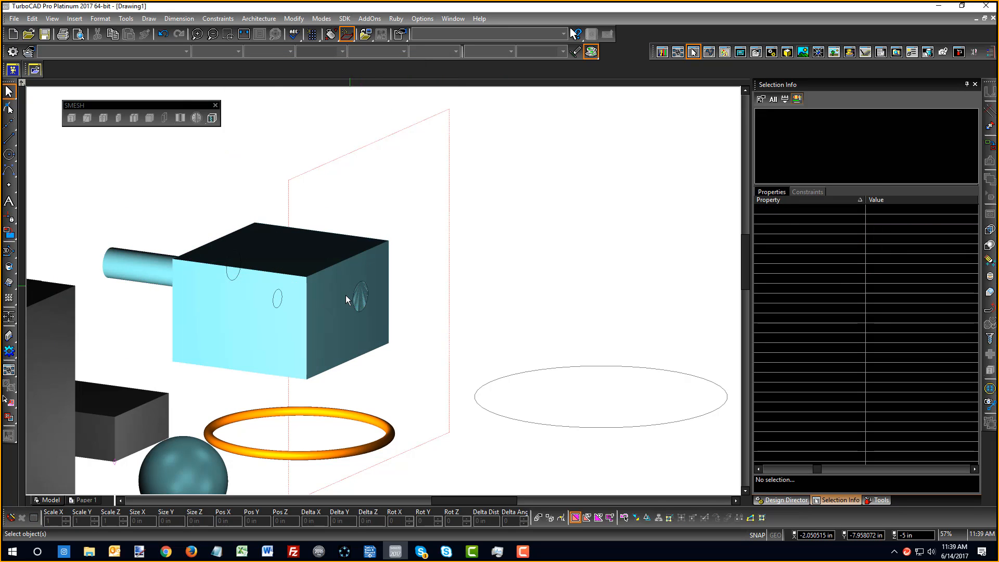
{"action": "scroll", "coordinate": [346, 297], "scroll_direction": "up", "scroll_amount": 3}
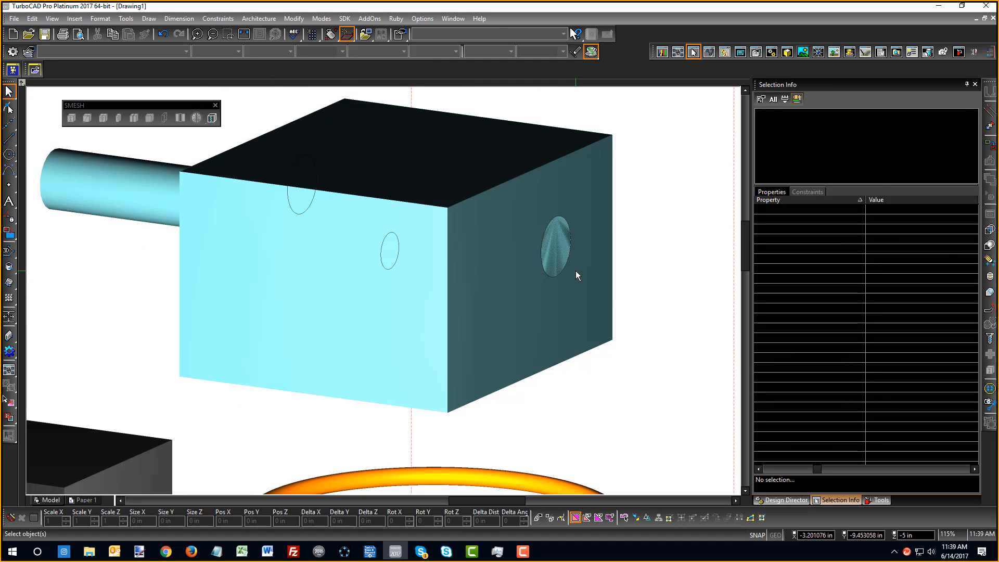
{"action": "scroll", "coordinate": [540, 252], "scroll_direction": "down", "scroll_amount": 2}
{"action": "scroll", "coordinate": [574, 261], "scroll_direction": "up", "scroll_amount": 2}
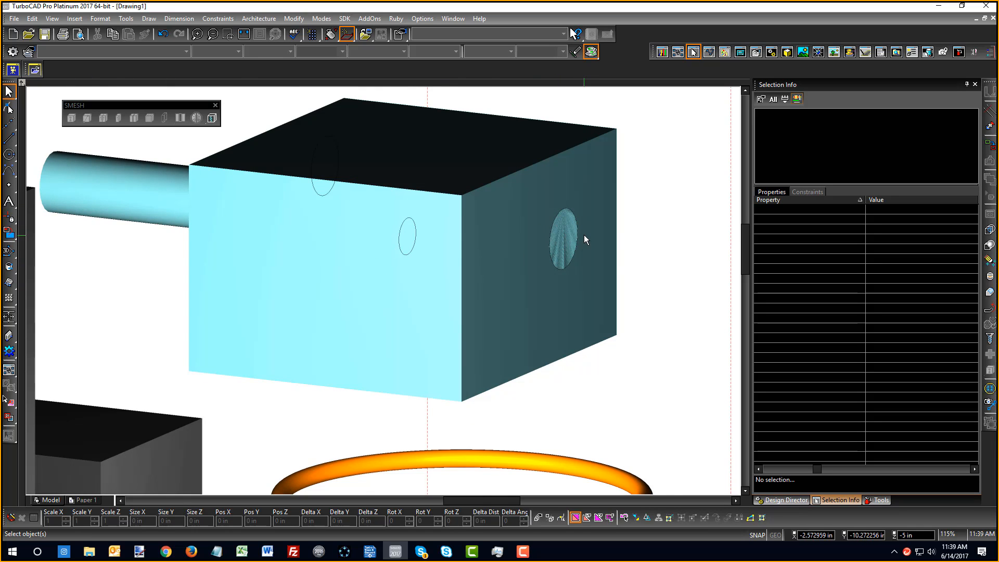
{"action": "scroll", "coordinate": [583, 235], "scroll_direction": "up", "scroll_amount": 4}
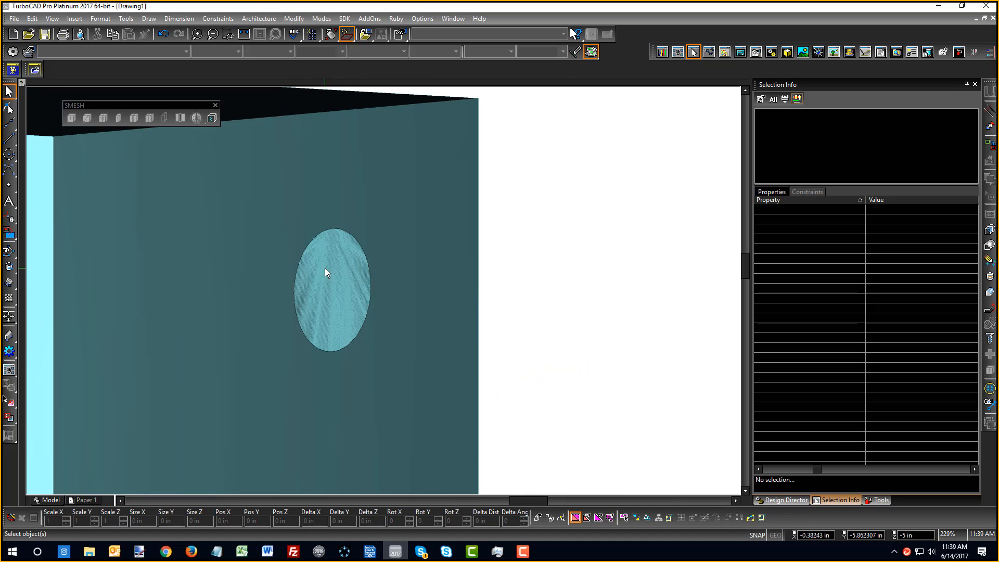
{"action": "scroll", "coordinate": [375, 325], "scroll_direction": "down", "scroll_amount": 4}
{"action": "middle_click_drag", "start_coordinate": [357, 337], "coordinate": [388, 292], "text": "shift"}
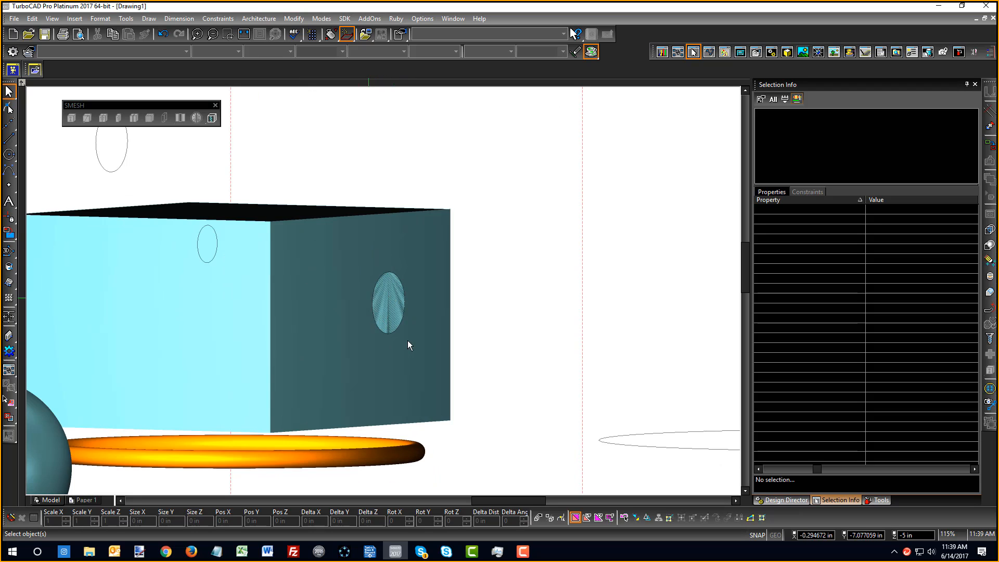
{"action": "middle_click_drag", "start_coordinate": [408, 346], "coordinate": [409, 326], "text": "shift"}
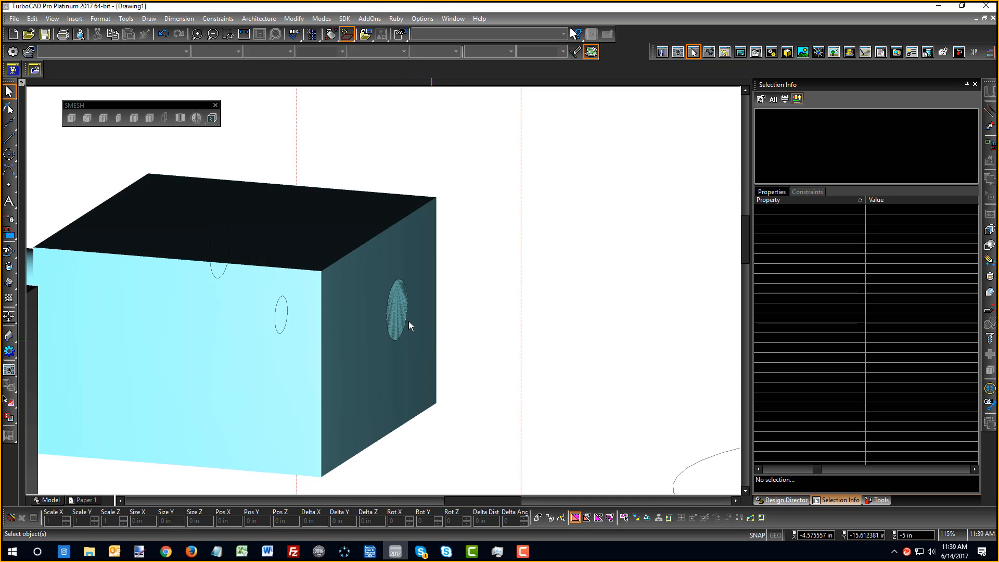
{"action": "scroll", "coordinate": [84, 314], "scroll_direction": "down", "scroll_amount": 3}
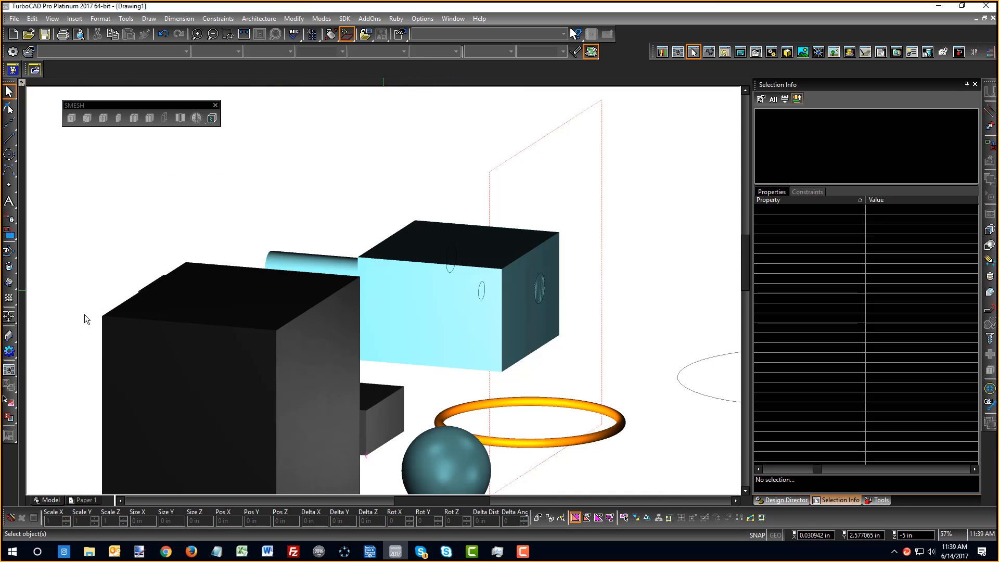
Slide the cylinder along its X-axis handle so it pokes out both ends of the box
{"action": "left_click", "coordinate": [332, 264]}
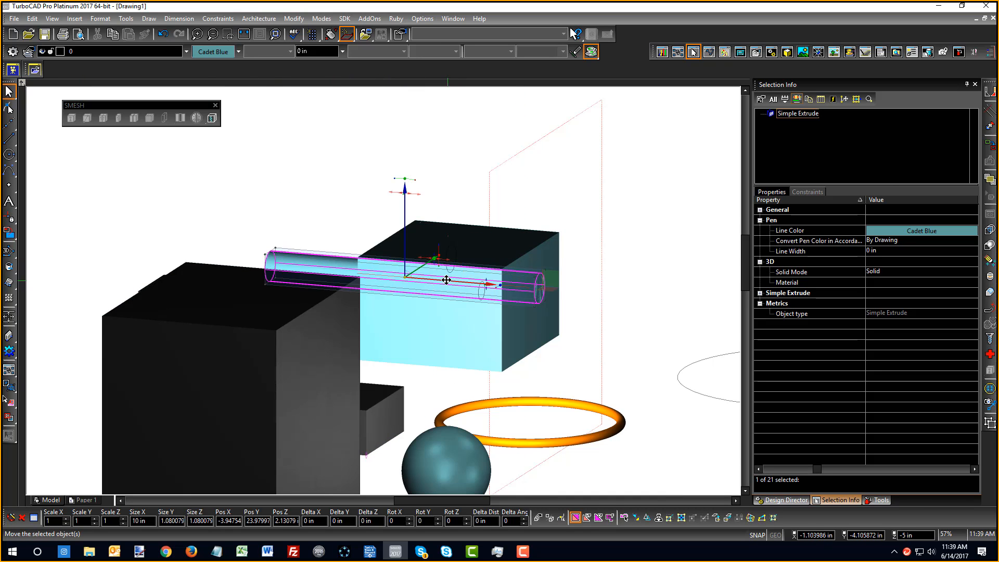
{"action": "left_click_drag", "start_coordinate": [447, 280], "coordinate": [479, 307]}
{"action": "left_click", "coordinate": [614, 214]}
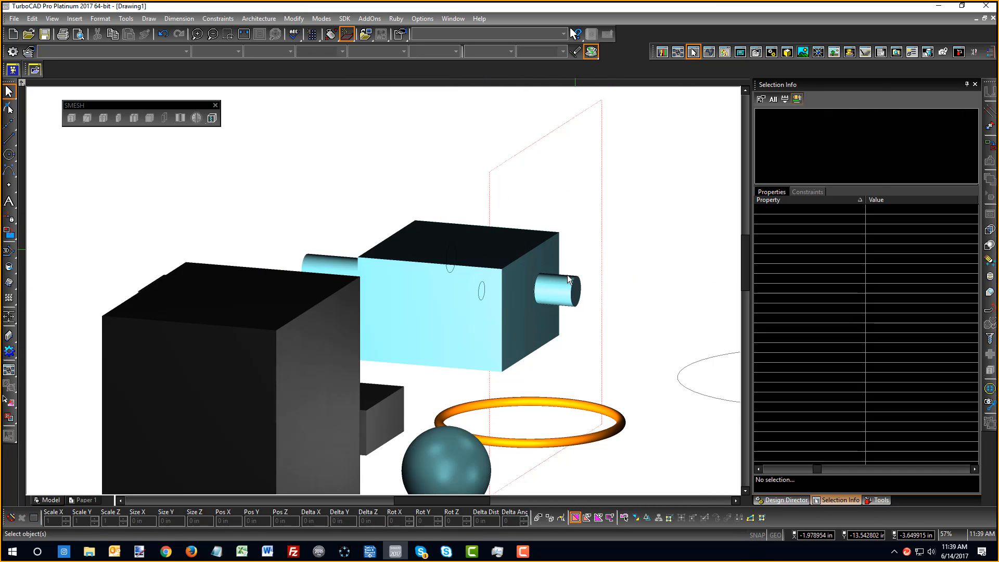
{"action": "scroll", "coordinate": [383, 292], "scroll_direction": "down", "scroll_amount": 2}
{"action": "scroll", "coordinate": [383, 291], "scroll_direction": "up", "scroll_amount": 4}
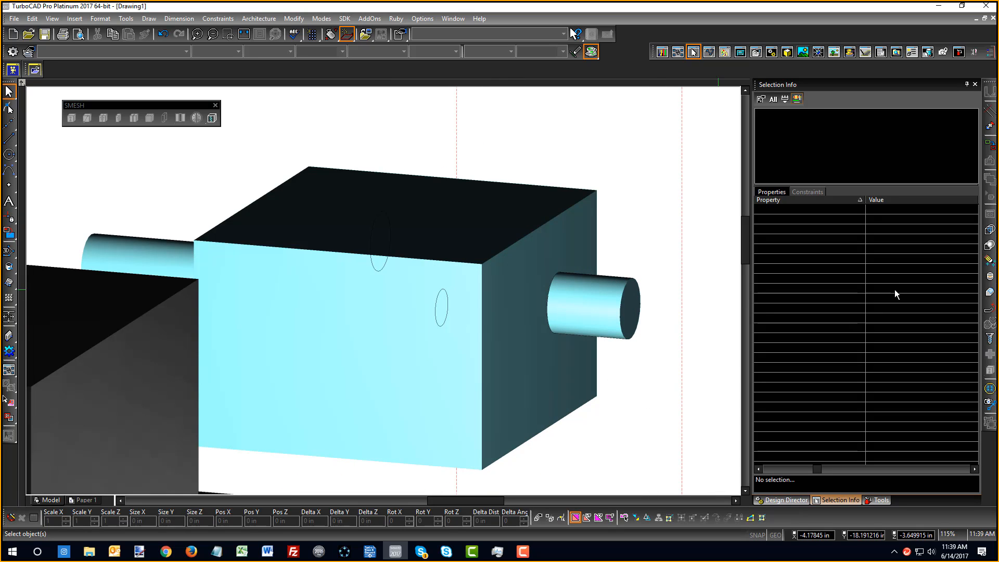
{"action": "left_click", "coordinate": [989, 245]}
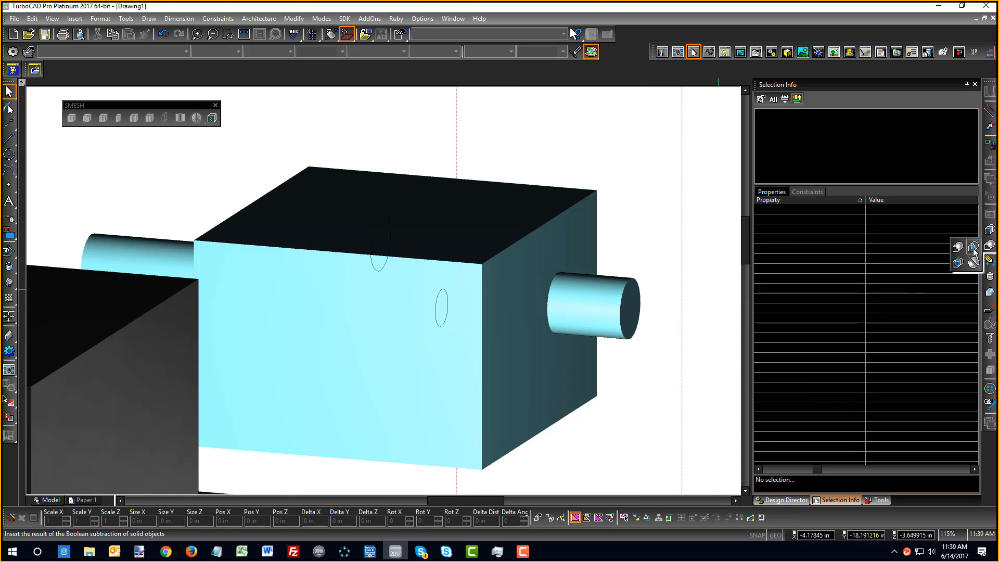
Subtract the cylinder from the cyan box with 3D Subtract, answering the history warning
{"action": "left_click", "coordinate": [973, 248]}
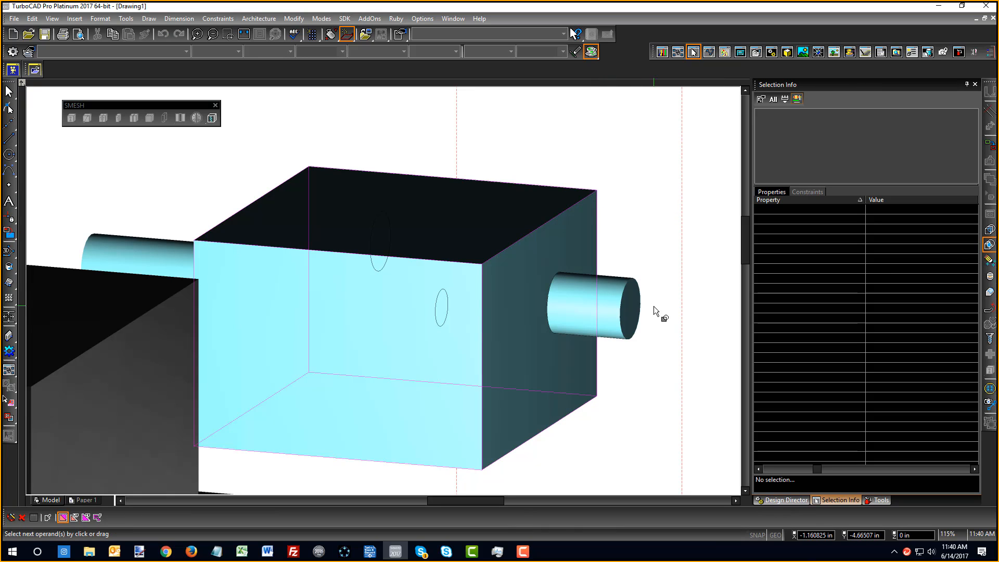
{"action": "left_click", "coordinate": [638, 301]}
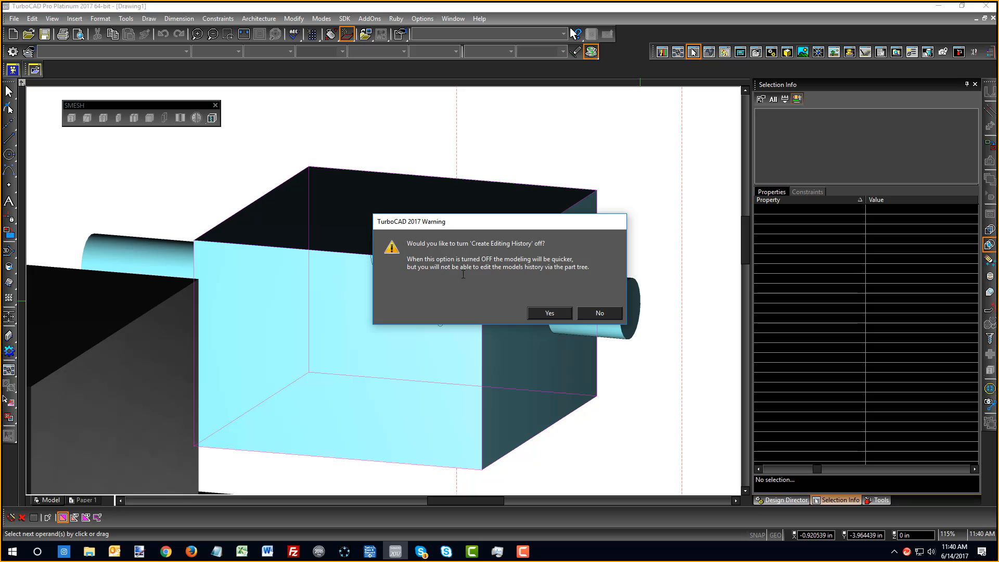
{"action": "left_click", "coordinate": [601, 314]}
{"action": "right_click", "coordinate": [634, 279]}
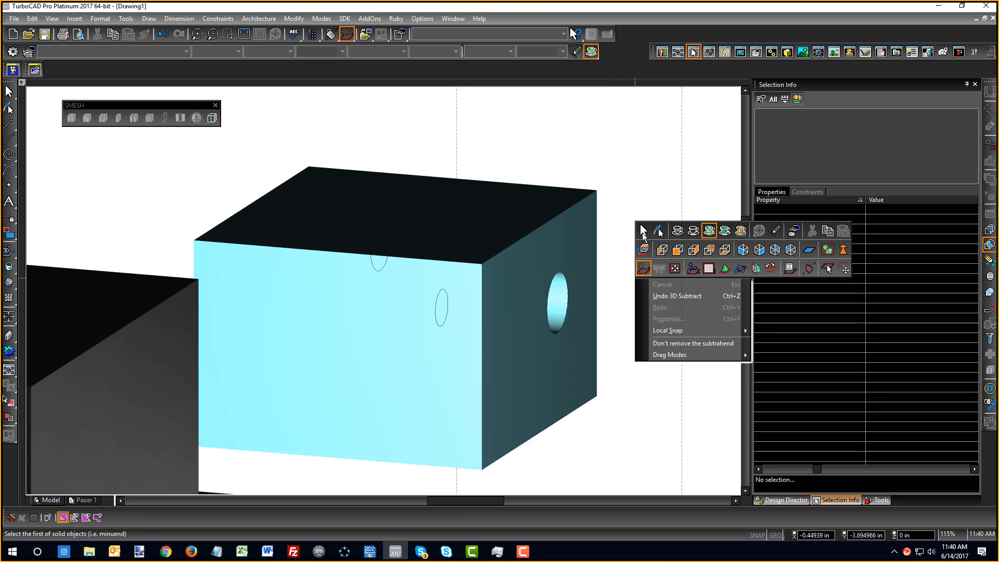
{"action": "left_click", "coordinate": [643, 230]}
{"action": "left_click", "coordinate": [594, 192]}
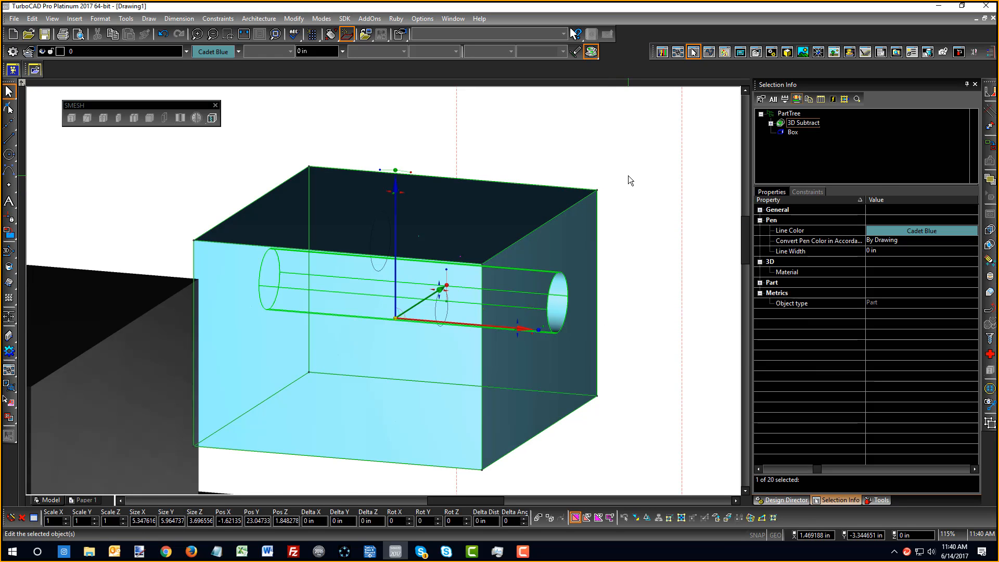
{"action": "middle_click_drag", "start_coordinate": [588, 322], "coordinate": [642, 267], "text": "shift"}
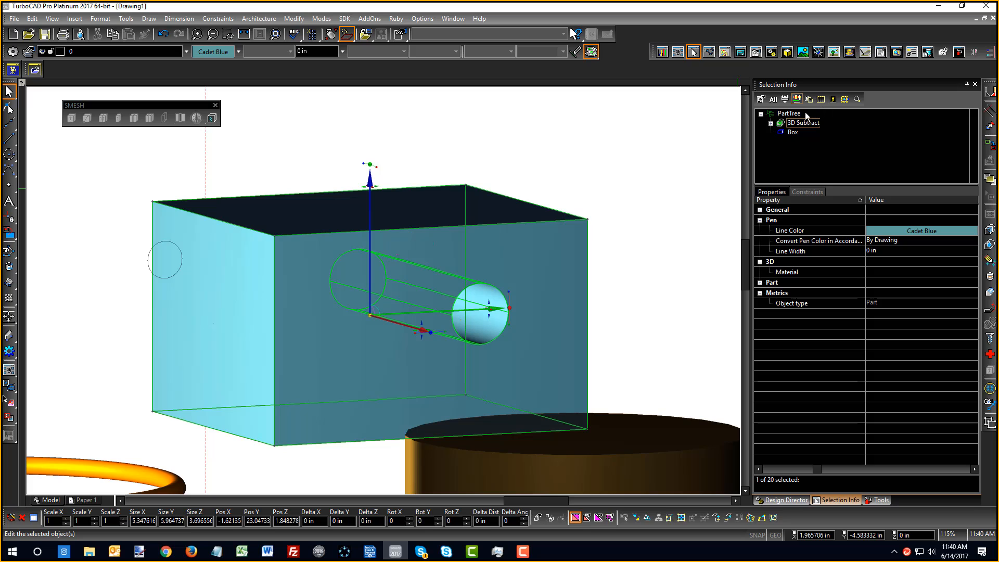
{"action": "left_click", "coordinate": [770, 124]}
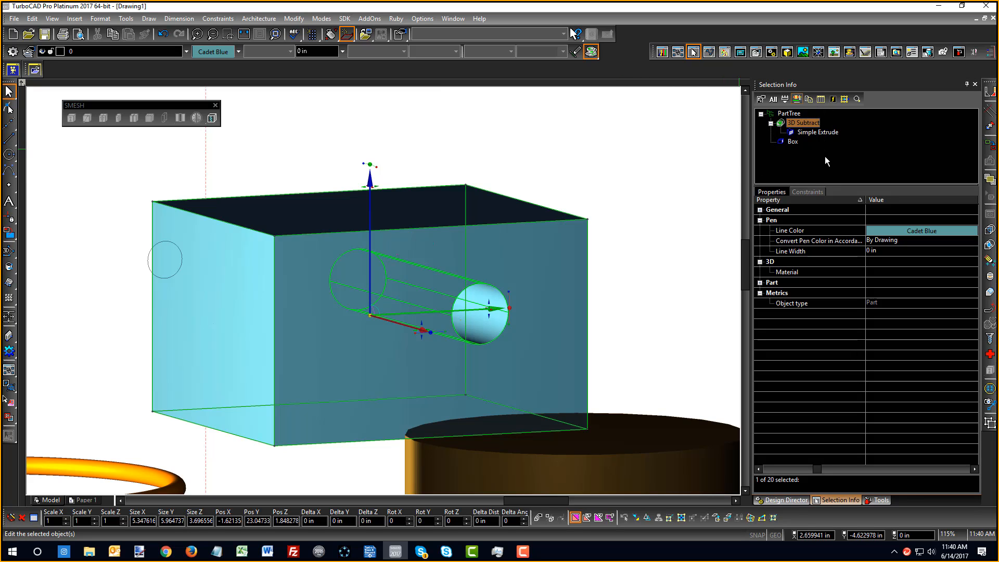
{"action": "left_click", "coordinate": [663, 179]}
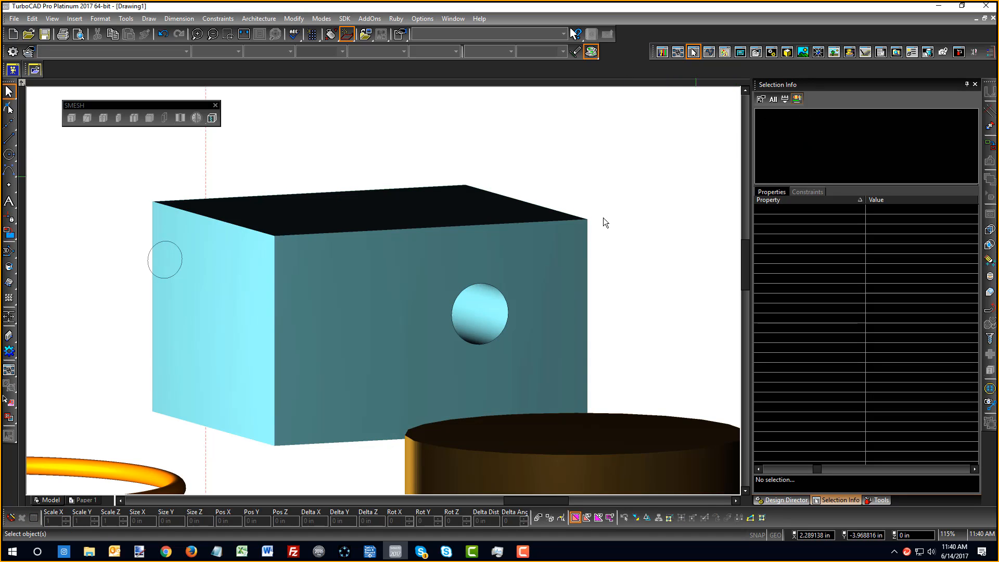
{"action": "left_click", "coordinate": [584, 237]}
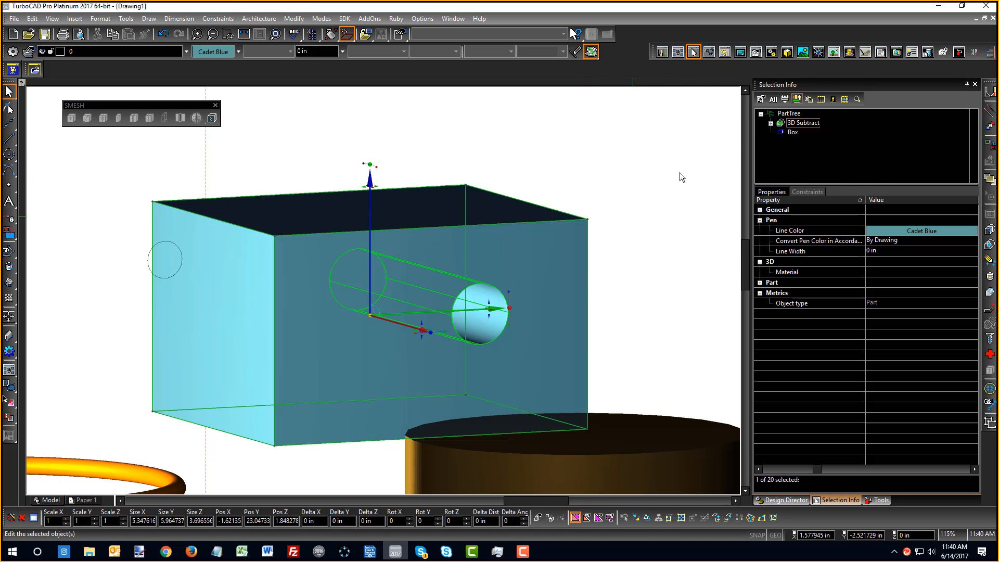
{"action": "left_click", "coordinate": [770, 123]}
{"action": "scroll", "coordinate": [525, 260], "scroll_direction": "down", "scroll_amount": 3}
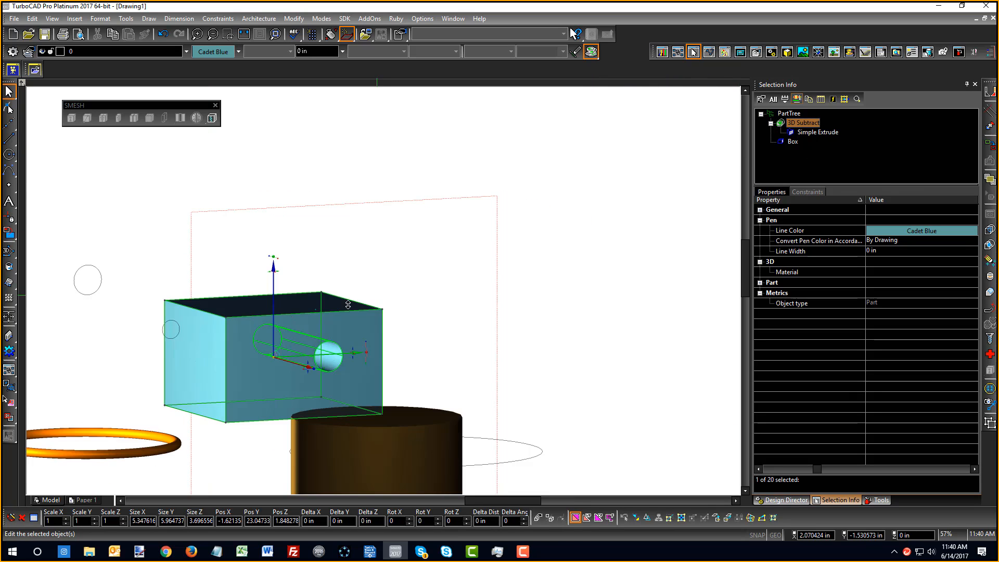
{"action": "left_click", "coordinate": [464, 361]}
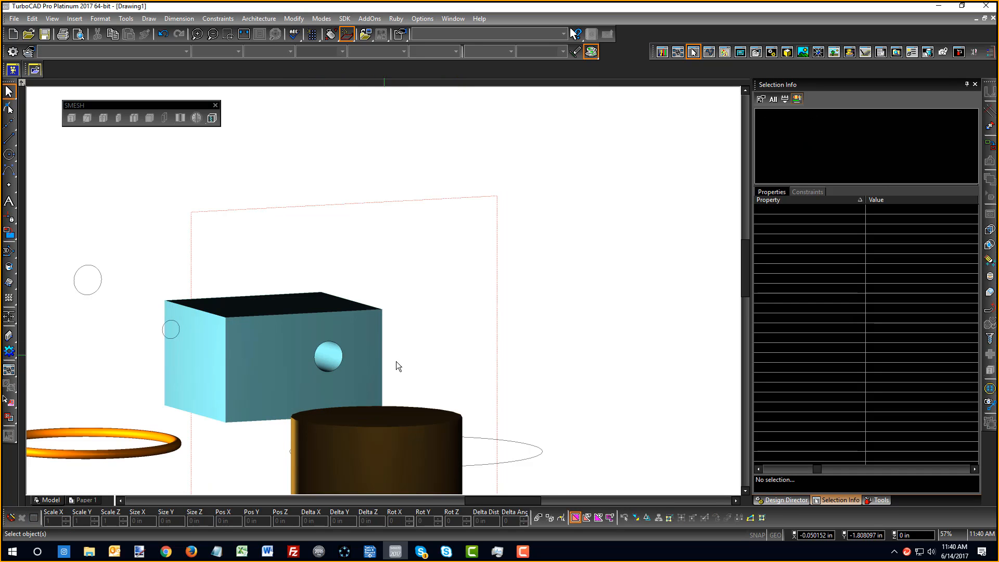
{"action": "scroll", "coordinate": [326, 407], "scroll_direction": "up", "scroll_amount": 3}
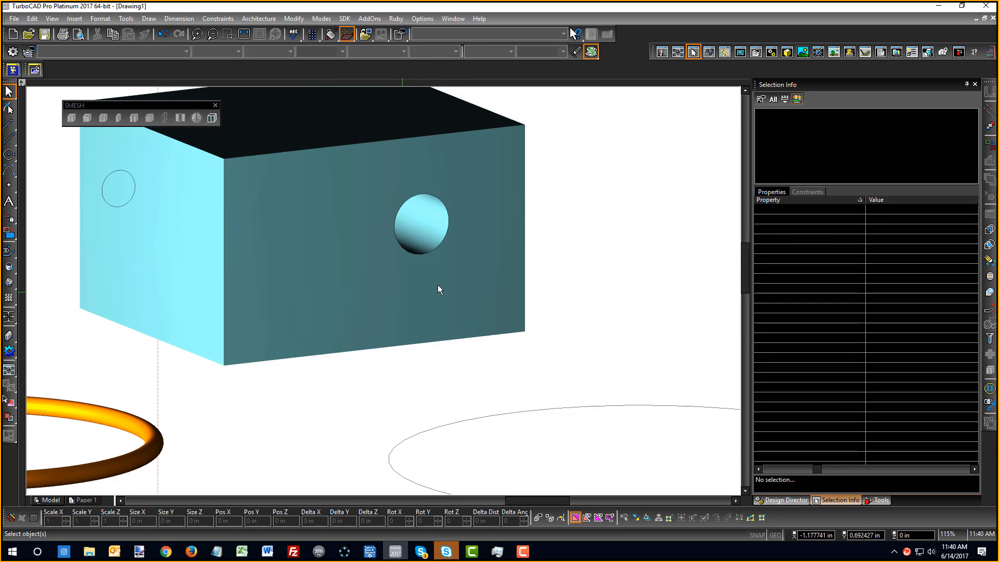
{"action": "scroll", "coordinate": [380, 210], "scroll_direction": "down", "scroll_amount": 3}
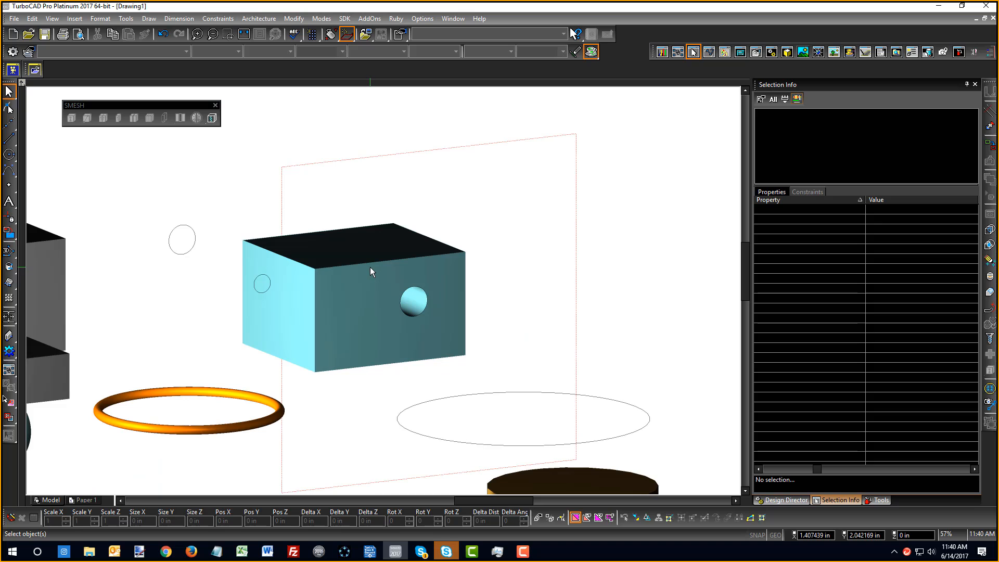
{"action": "left_click", "coordinate": [411, 235]}
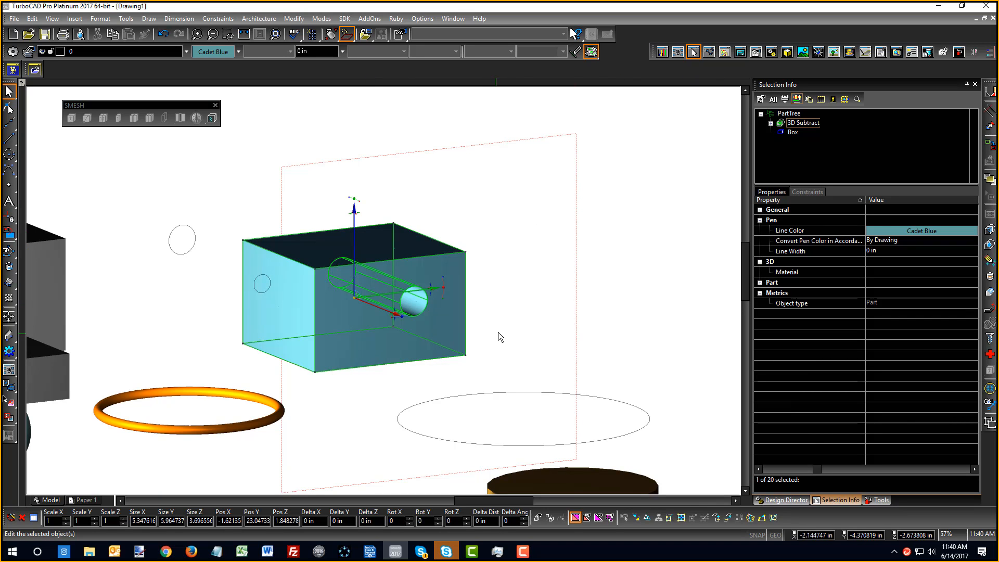
{"action": "double_click", "coordinate": [807, 123]}
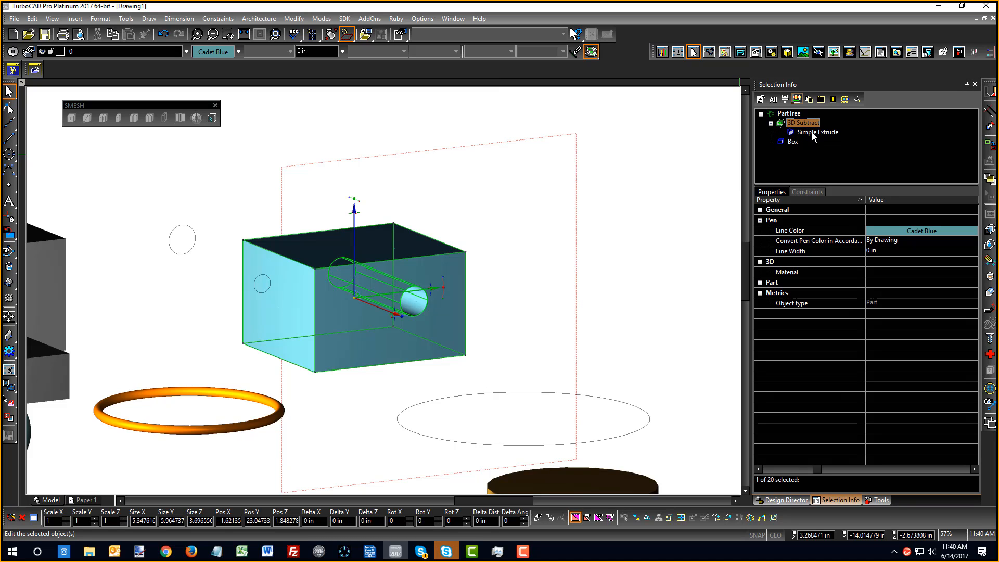
{"action": "left_click", "coordinate": [802, 133]}
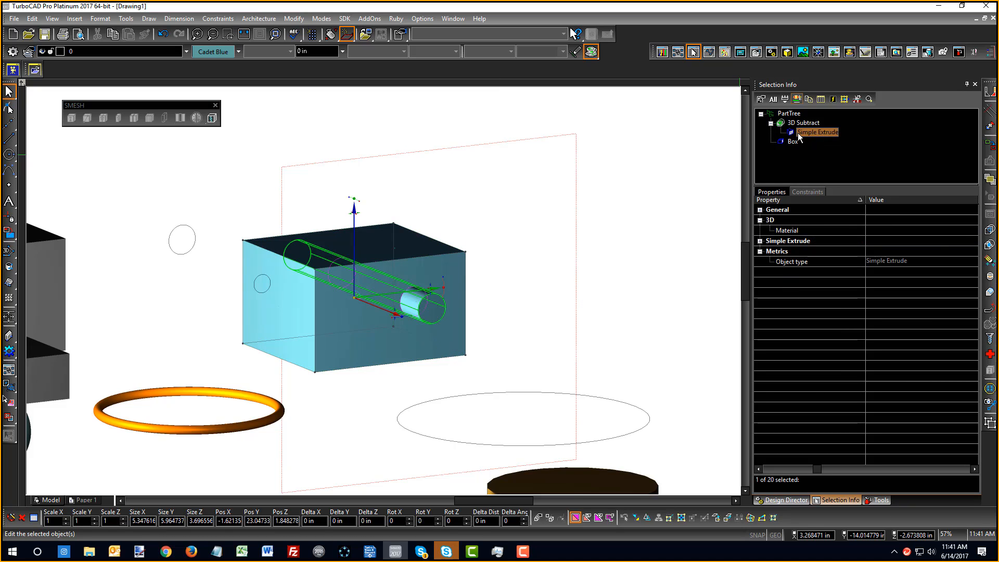
{"action": "left_click", "coordinate": [762, 241]}
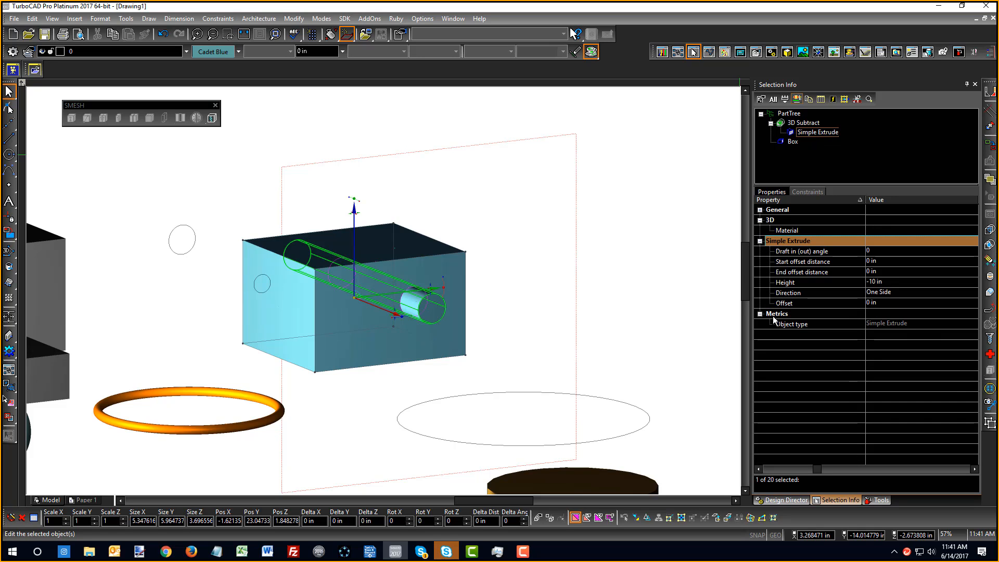
{"action": "left_click", "coordinate": [525, 298]}
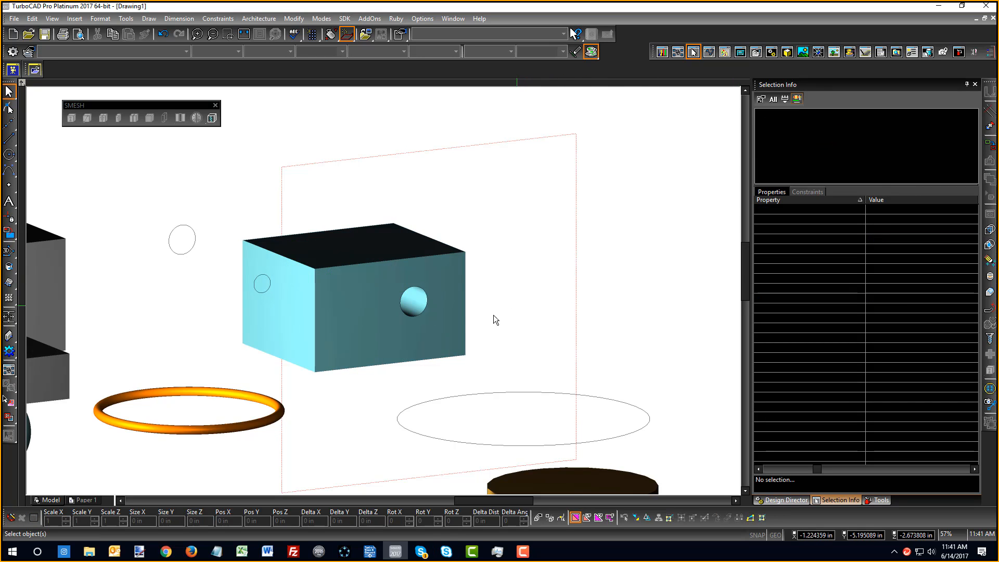
{"action": "right_click", "coordinate": [464, 322]}
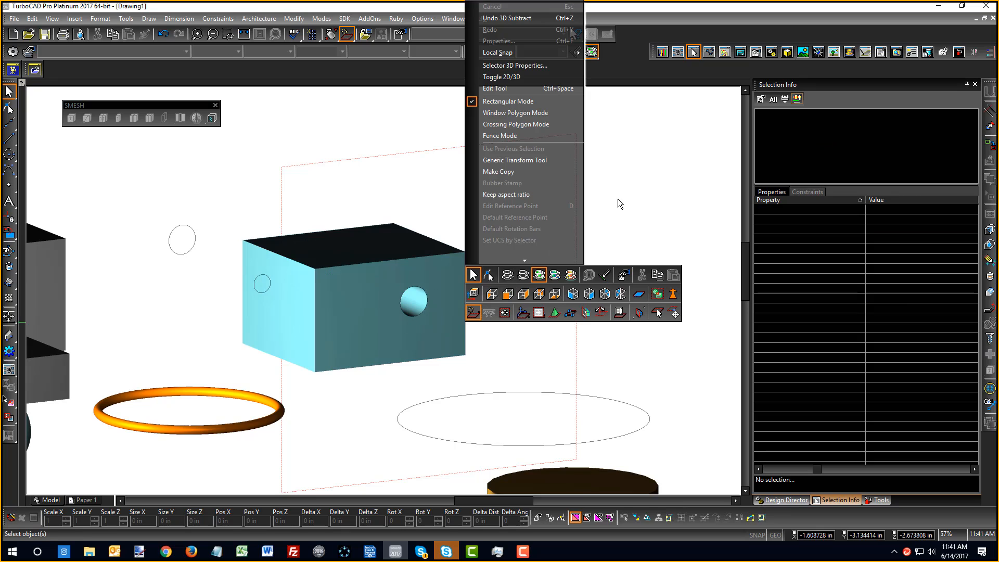
{"action": "left_click", "coordinate": [622, 212]}
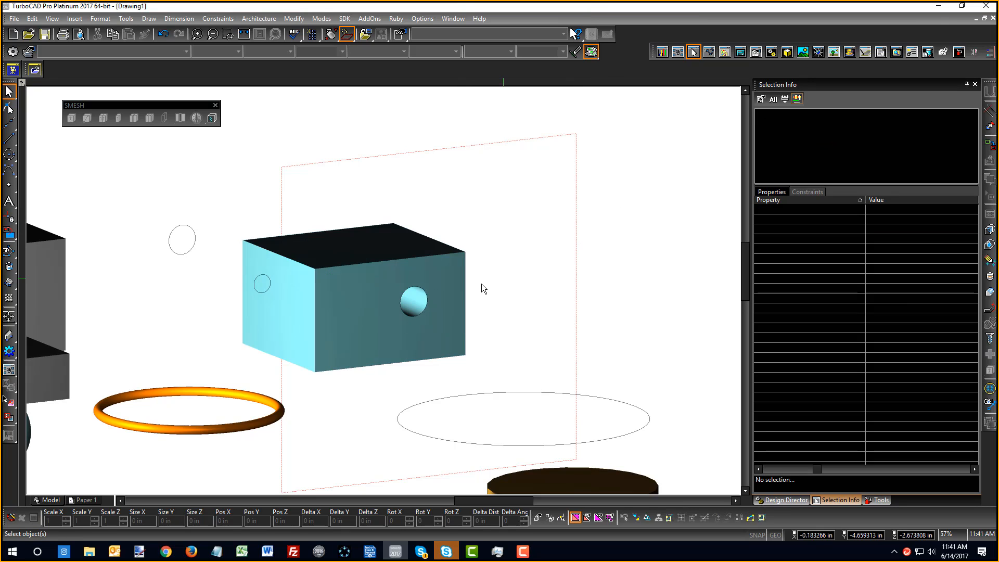
{"action": "left_click", "coordinate": [426, 308]}
{"action": "left_click", "coordinate": [448, 315]}
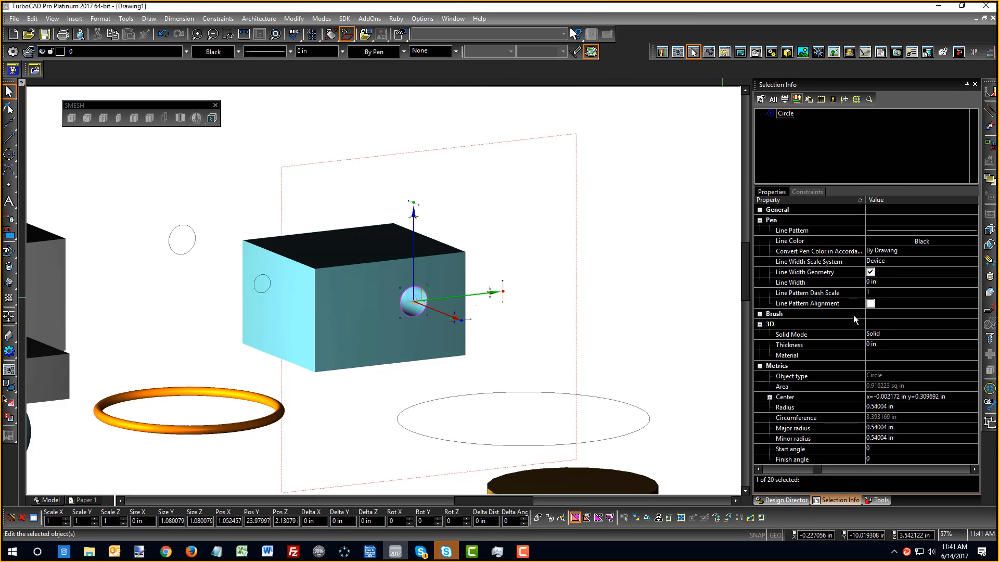
{"action": "left_click", "coordinate": [631, 270]}
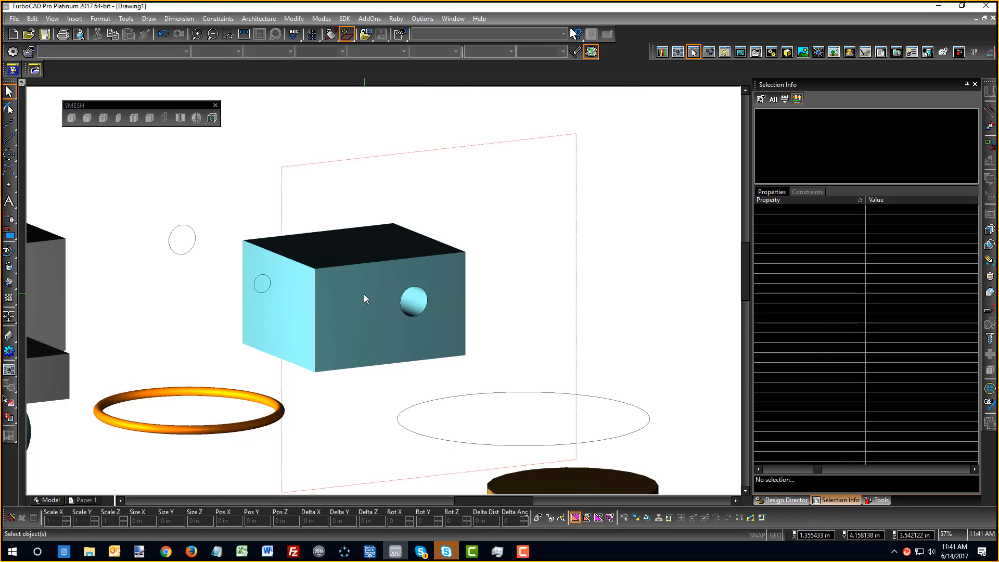
{"action": "middle_click_drag", "start_coordinate": [363, 294], "coordinate": [429, 311]}
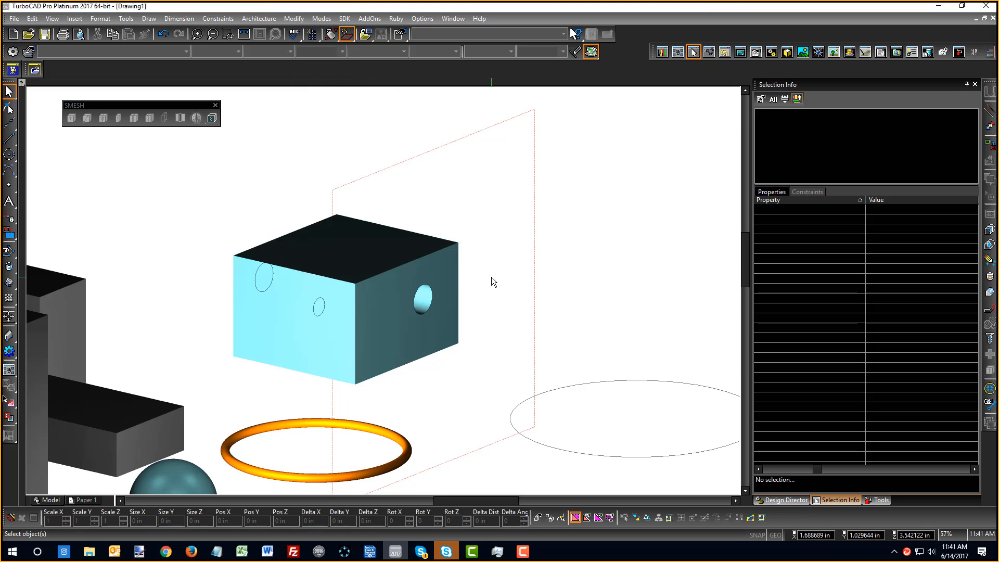
Draw a small circle on the box's holed face and pick it for Simple Extrude
{"action": "left_click", "coordinate": [9, 154]}
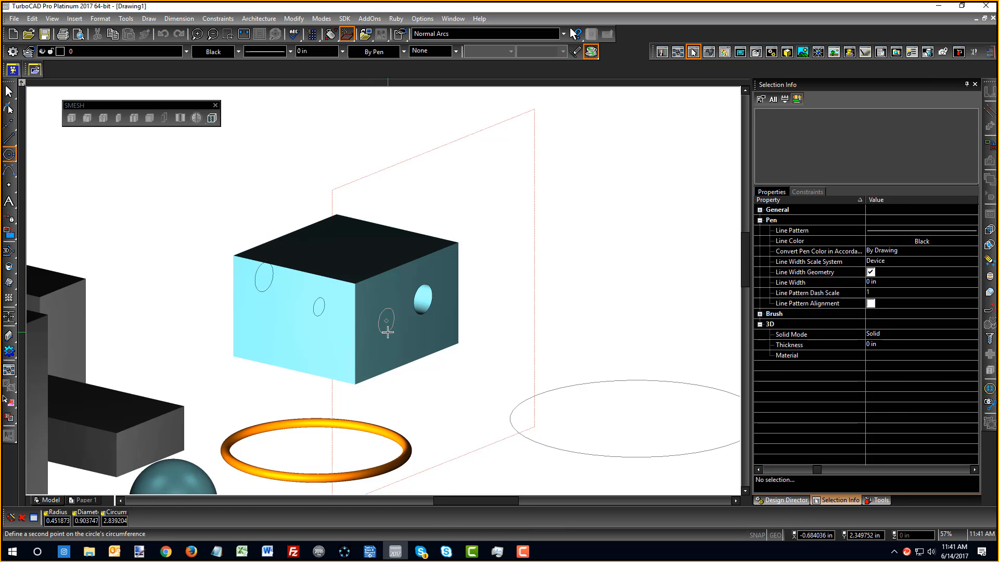
{"action": "left_click", "coordinate": [379, 320]}
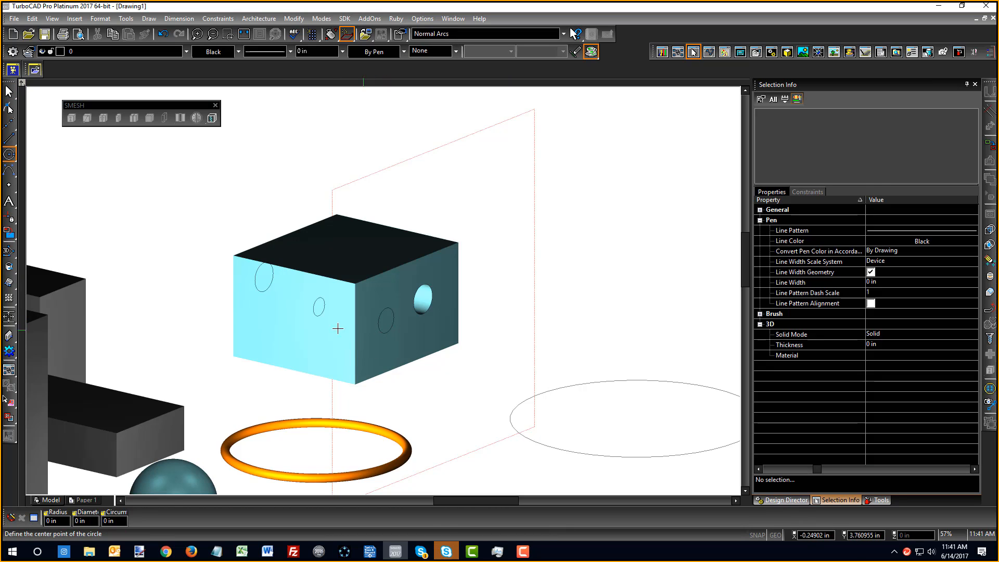
{"action": "left_click", "coordinate": [9, 284]}
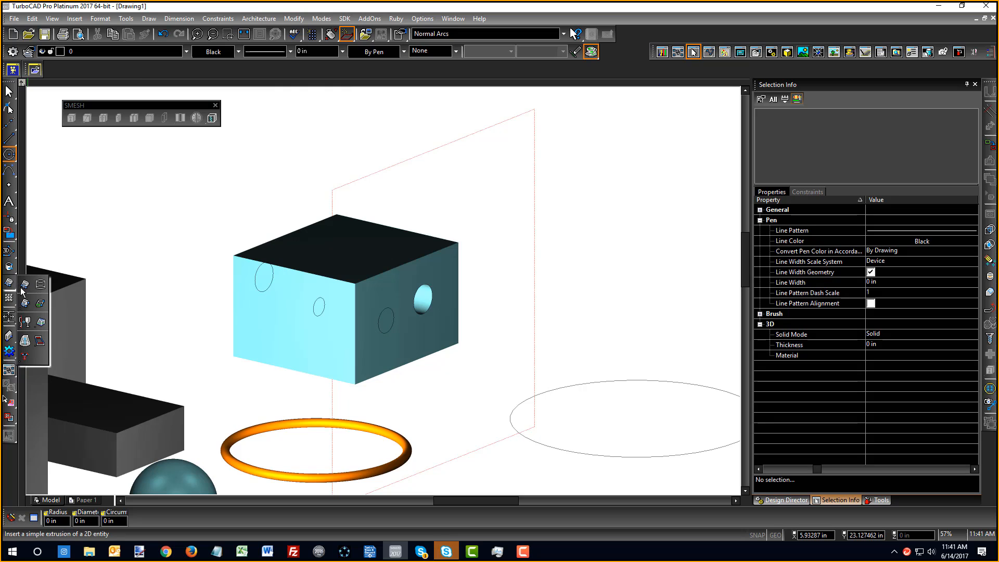
{"action": "left_click", "coordinate": [25, 284]}
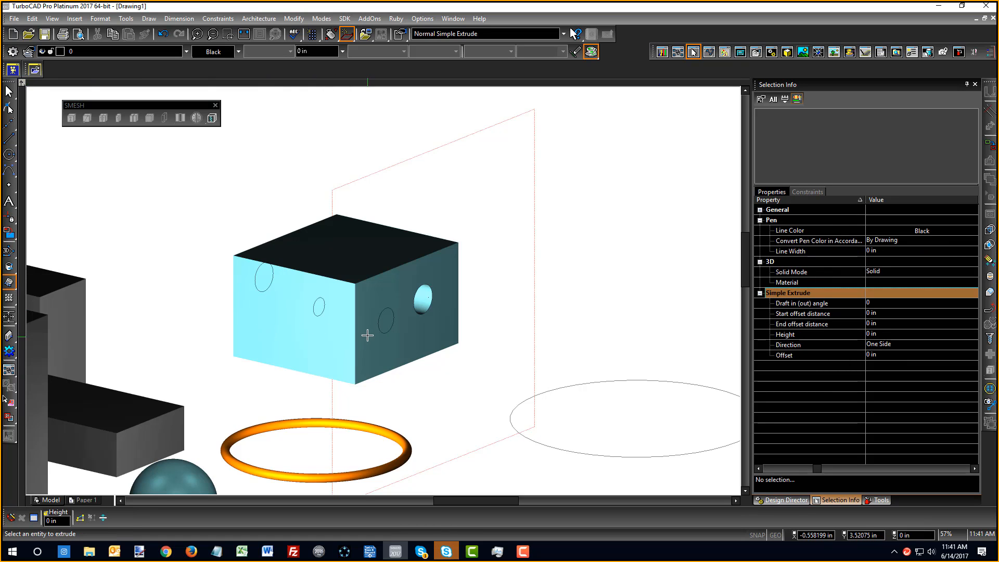
{"action": "left_click", "coordinate": [384, 323]}
{"action": "scroll", "coordinate": [364, 279], "scroll_direction": "up", "scroll_amount": 4}
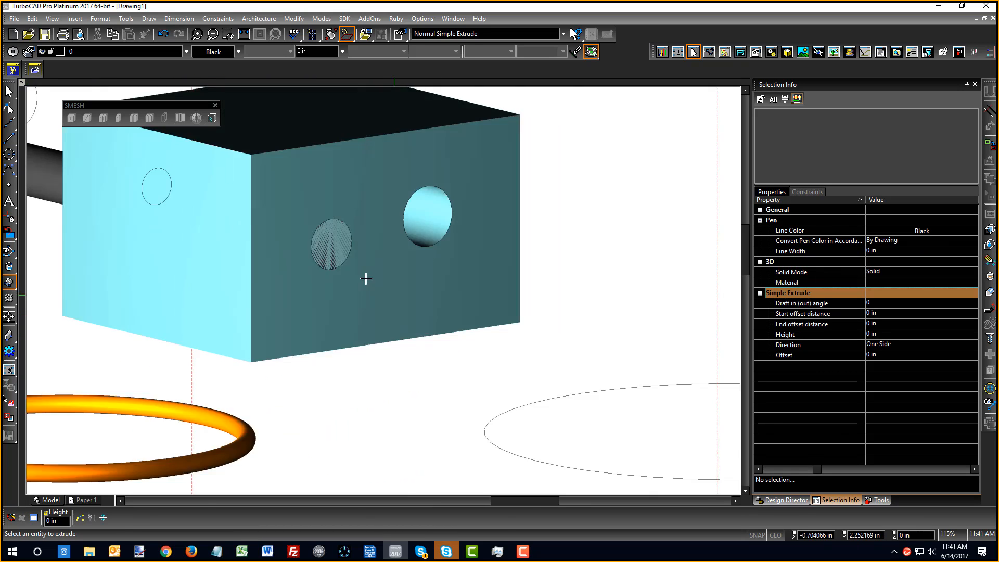
{"action": "scroll", "coordinate": [419, 294], "scroll_direction": "up", "scroll_amount": 4}
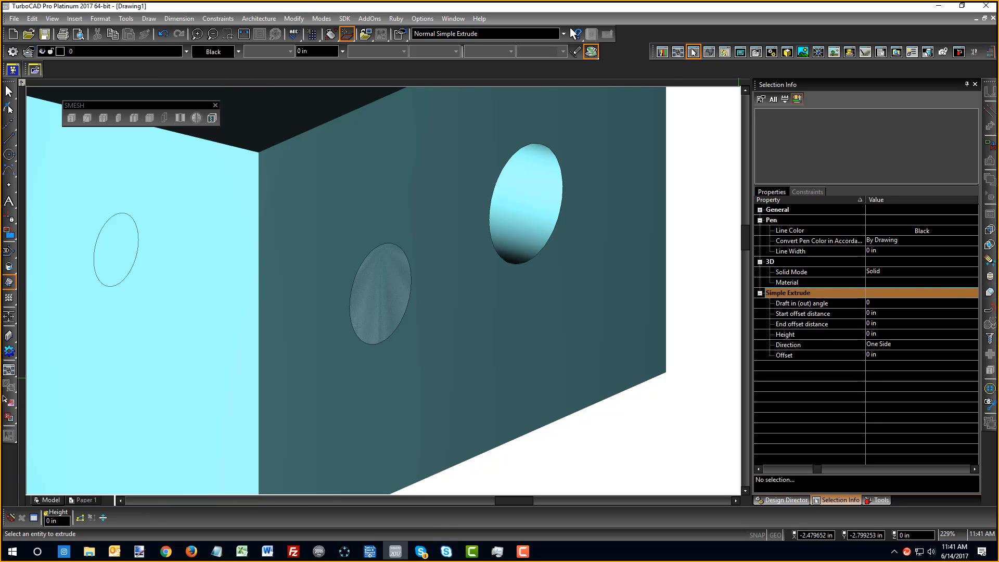
Cancel the stray extrude operation and zoom out
{"action": "left_click", "coordinate": [990, 251]}
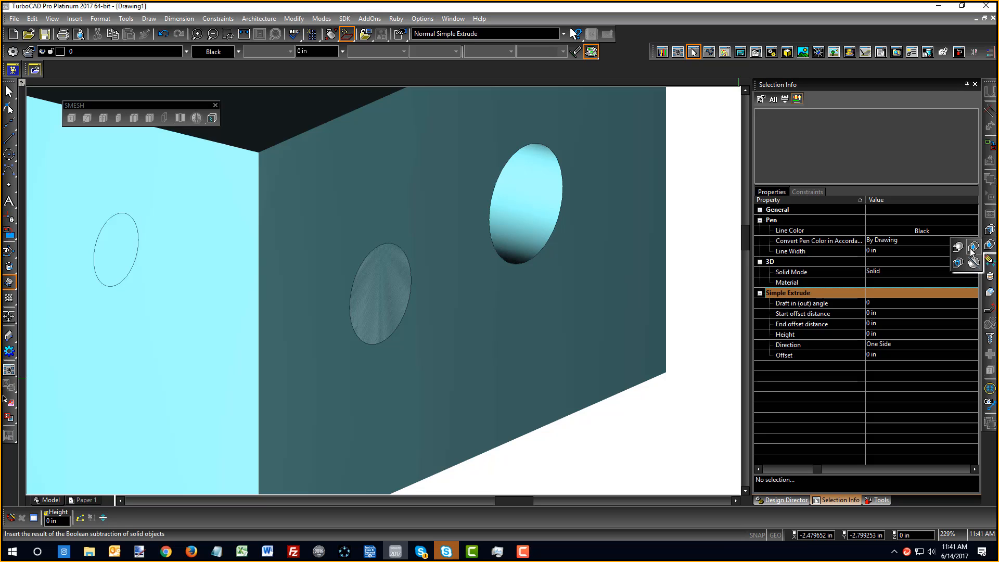
{"action": "left_click", "coordinate": [971, 249]}
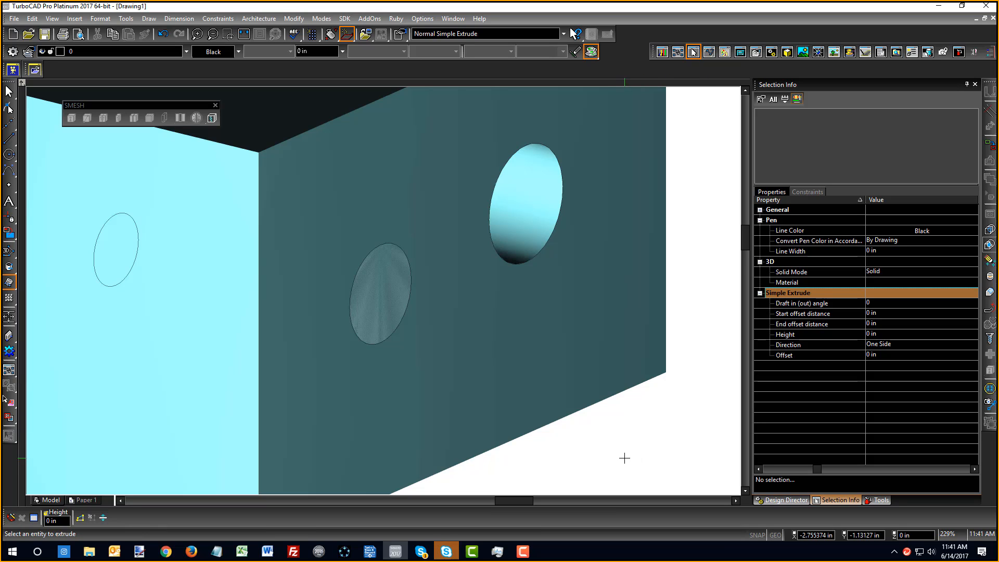
{"action": "right_click", "coordinate": [637, 430]}
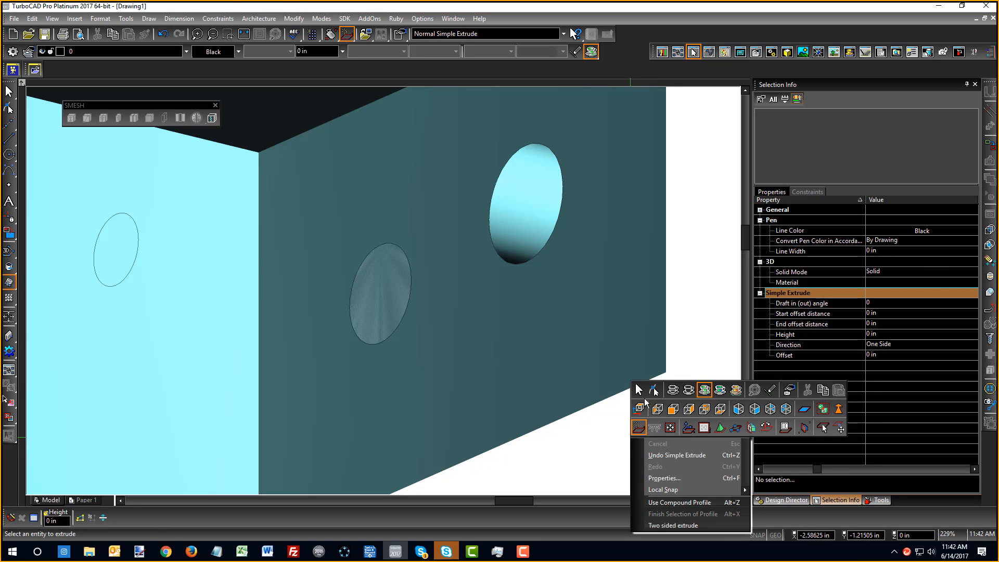
{"action": "left_click", "coordinate": [638, 428]}
{"action": "scroll", "coordinate": [382, 291], "scroll_direction": "down", "scroll_amount": 6}
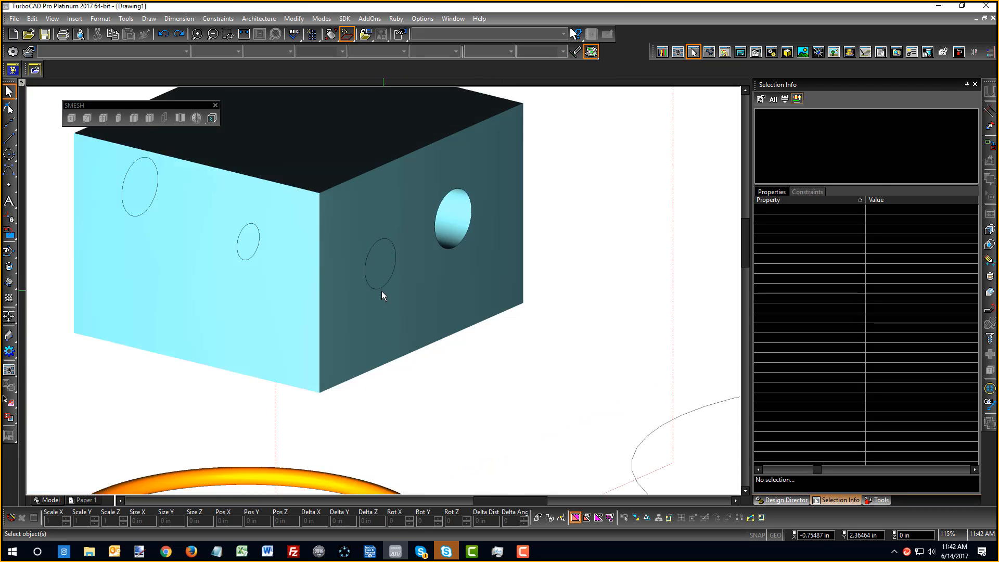
Extrude the dark-face circle with Use Compound Profile into a rod through the cube
{"action": "left_click", "coordinate": [9, 281]}
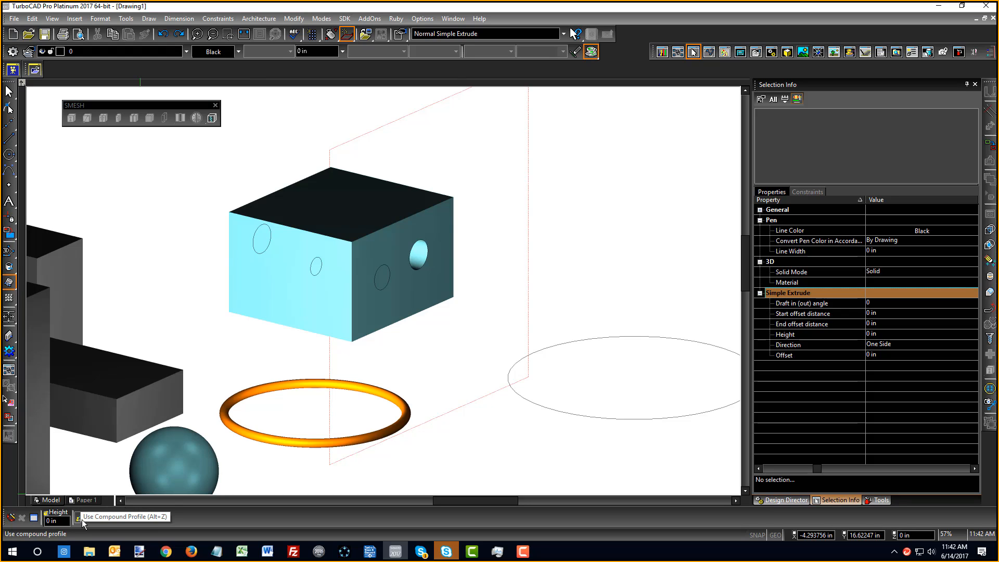
{"action": "right_click", "coordinate": [495, 176]}
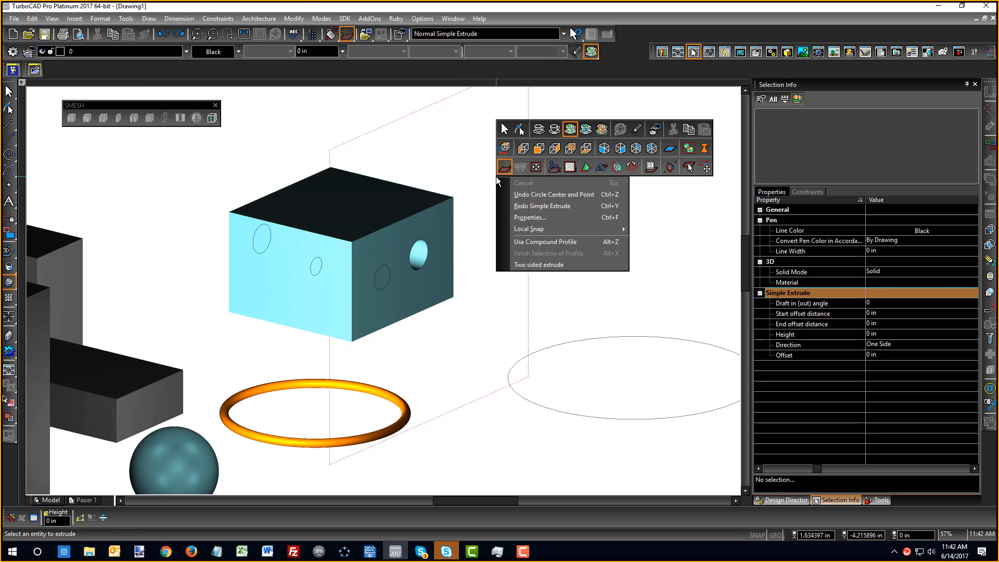
{"action": "left_click", "coordinate": [550, 242]}
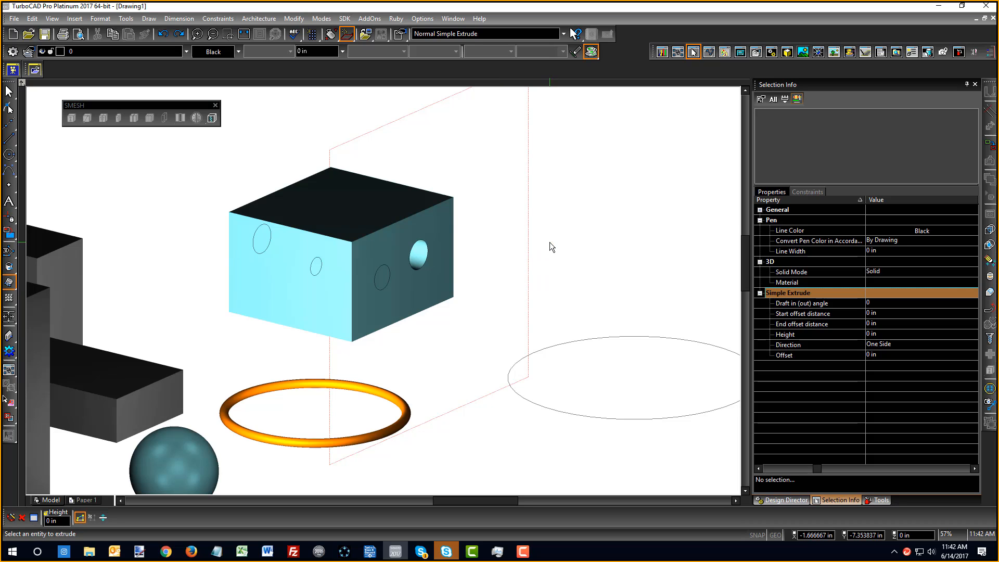
{"action": "left_click", "coordinate": [378, 289]}
{"action": "left_click", "coordinate": [172, 245]}
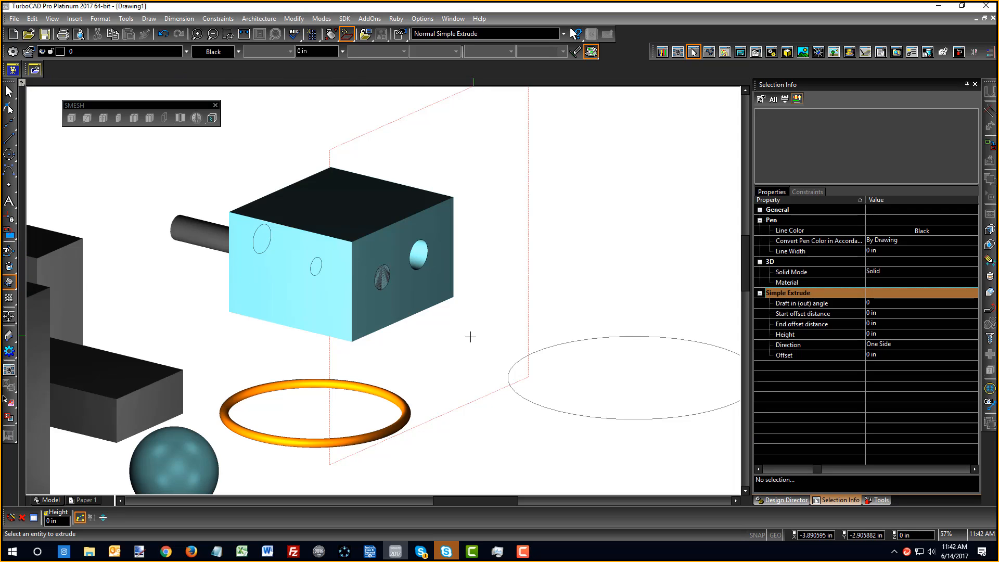
Start 3D Subtract from the Boolean flyout
{"action": "left_click", "coordinate": [990, 244]}
{"action": "left_click", "coordinate": [972, 246]}
{"action": "scroll", "coordinate": [404, 313], "scroll_direction": "up", "scroll_amount": 3}
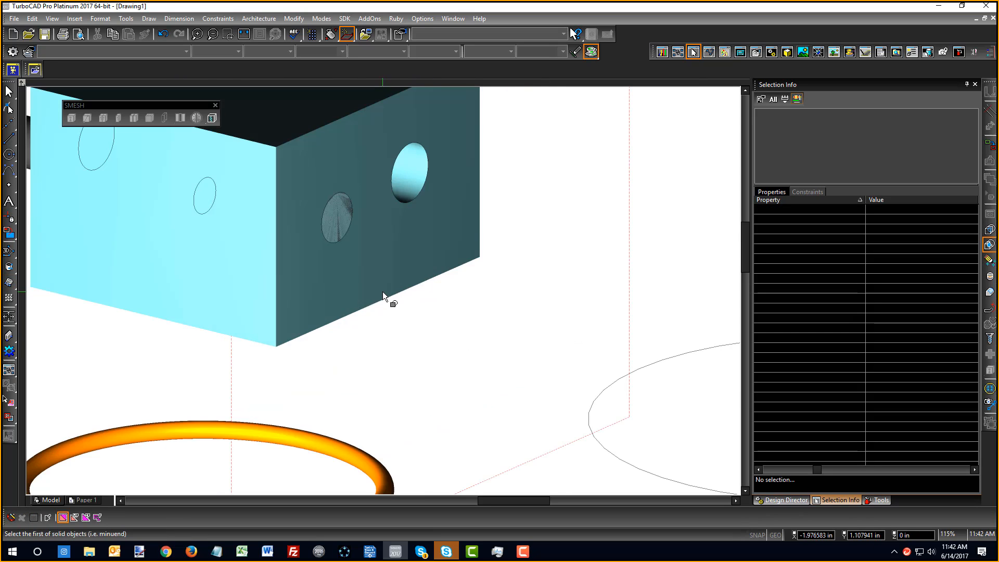
Subtract the second cylinder from the cube with 3D Subtract
{"action": "left_click", "coordinate": [383, 292]}
{"action": "scroll", "coordinate": [380, 289], "scroll_direction": "down", "scroll_amount": 3}
{"action": "left_click", "coordinate": [186, 204]}
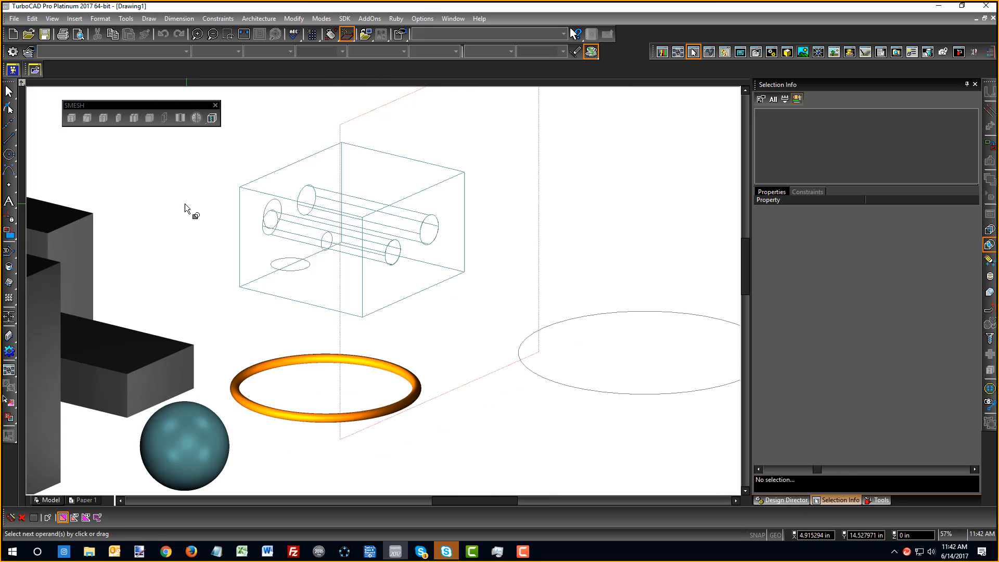
{"action": "right_click", "coordinate": [509, 223]}
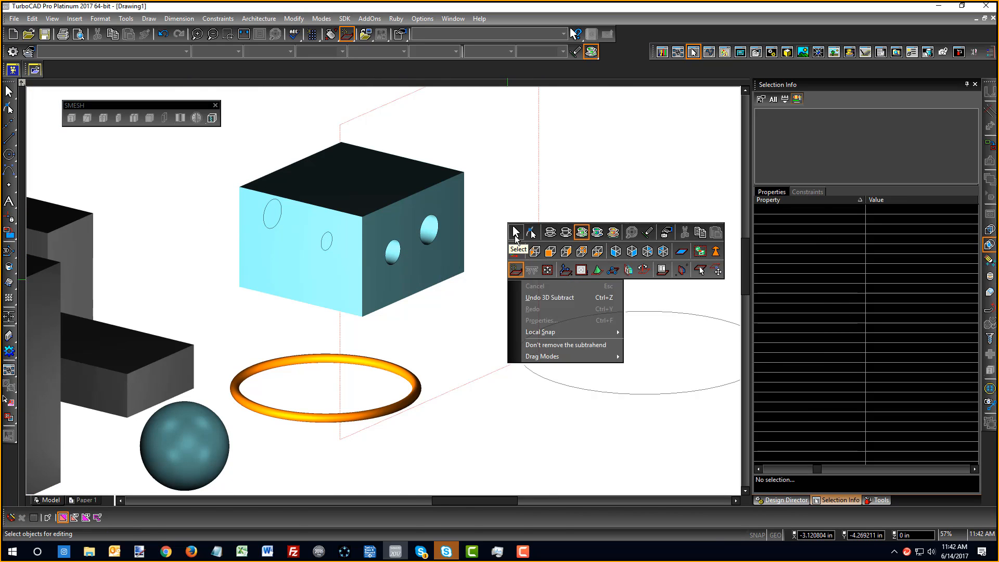
{"action": "left_click", "coordinate": [516, 231]}
Expand both 3D Subtracts in the part tree, then select the lower hole's circle edge
{"action": "left_click", "coordinate": [460, 193]}
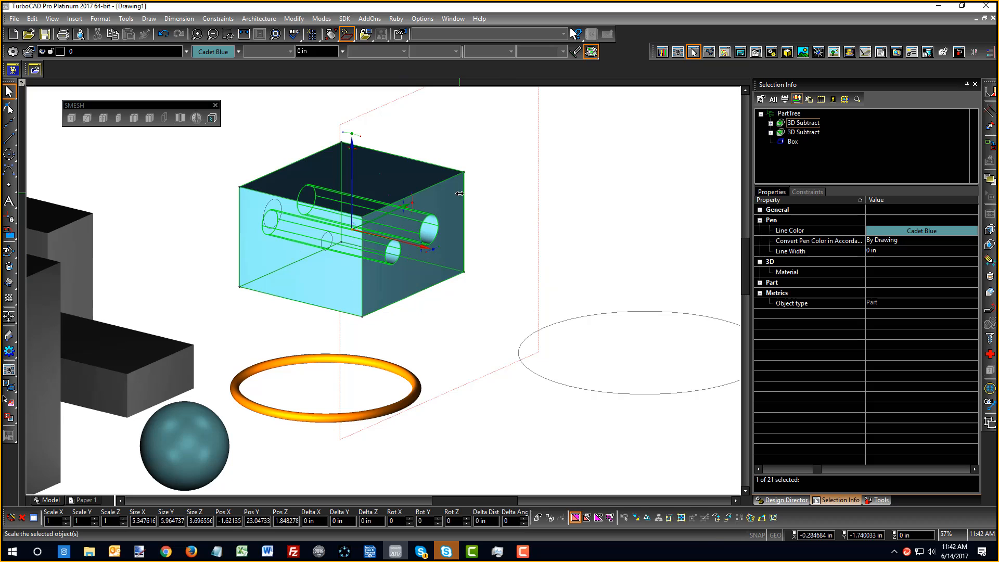
{"action": "left_click", "coordinate": [772, 133]}
{"action": "left_click", "coordinate": [771, 124]}
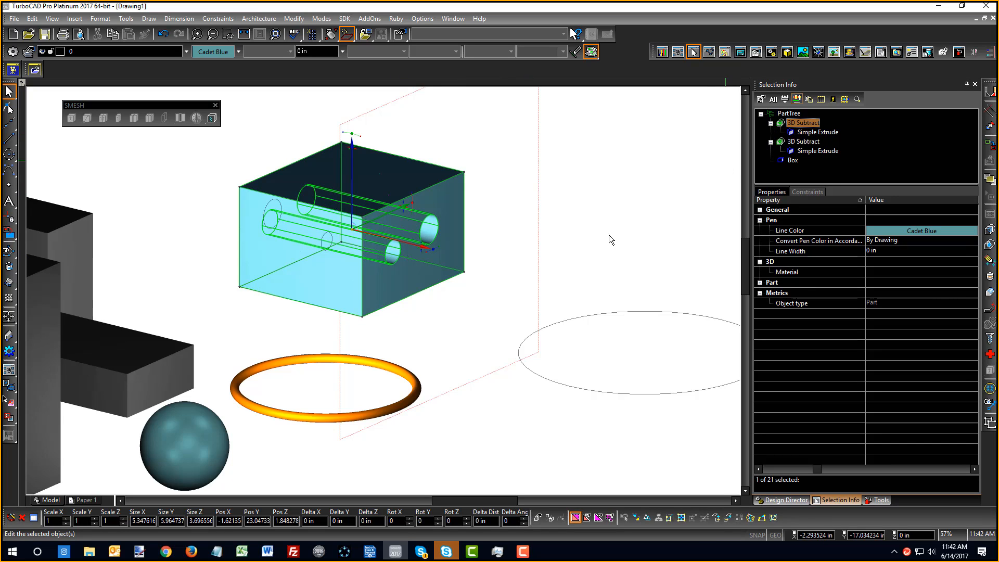
{"action": "left_click", "coordinate": [517, 270]}
{"action": "scroll", "coordinate": [385, 291], "scroll_direction": "up", "scroll_amount": 3}
{"action": "left_click", "coordinate": [390, 286]}
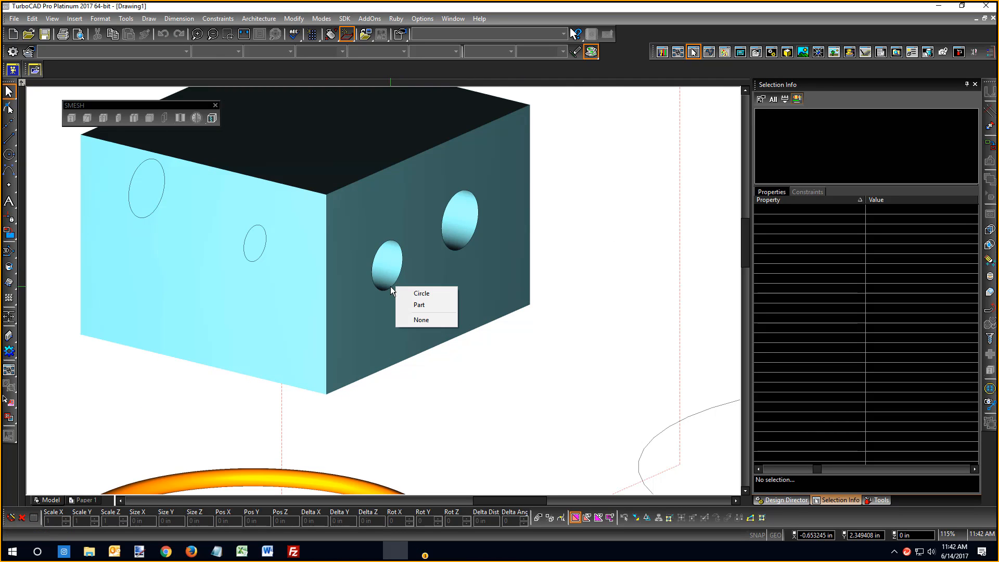
{"action": "left_click", "coordinate": [412, 292]}
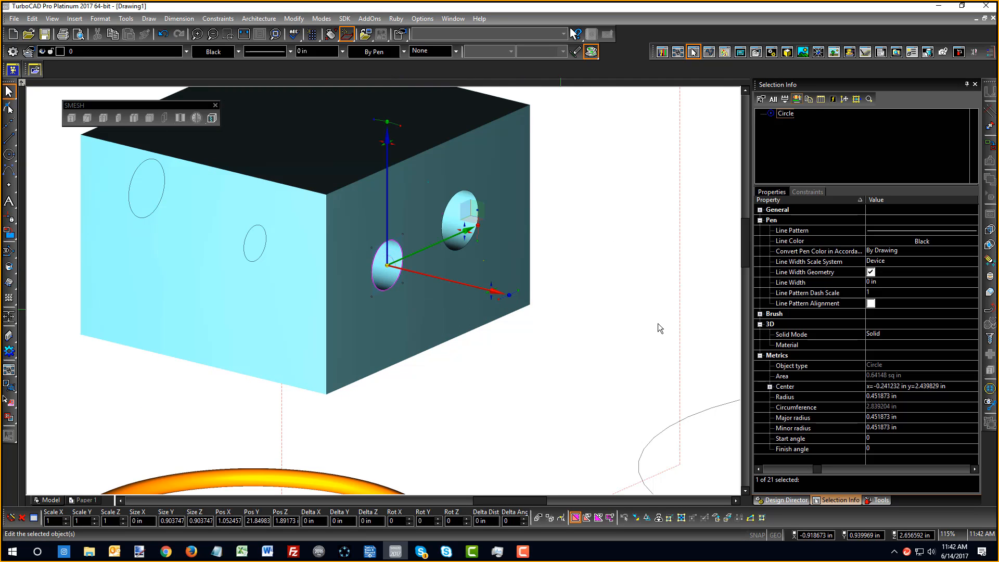
Change both hole circles' Radius to 0.6 in using Selection Info
{"action": "left_click", "coordinate": [900, 398]}
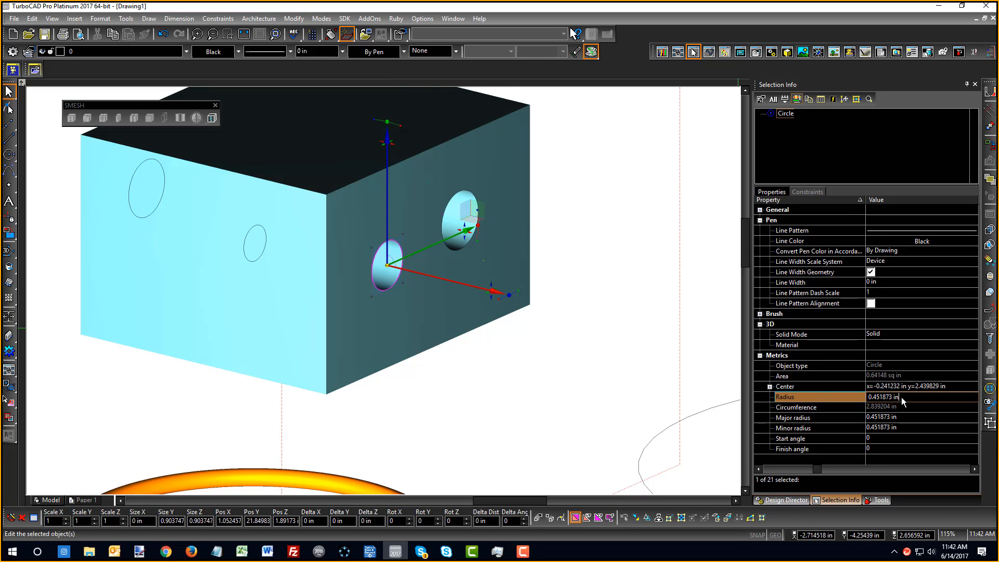
{"action": "key", "text": "BackSpace"}
{"action": "type", "text": ".6"}
{"action": "key", "text": "Return"}
{"action": "left_click", "coordinate": [469, 224]}
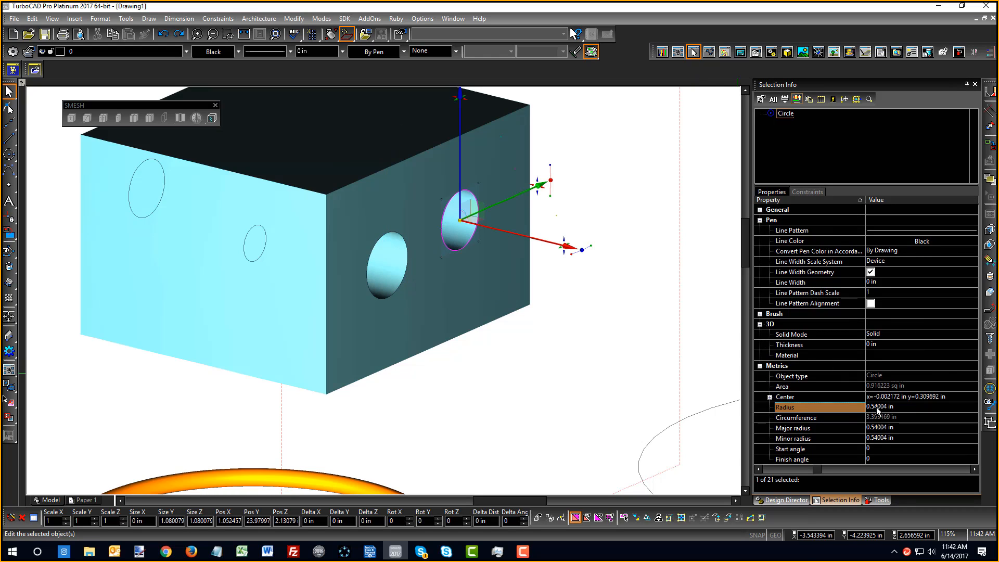
{"action": "left_click", "coordinate": [904, 406]}
{"action": "key", "text": "BackSpace"}
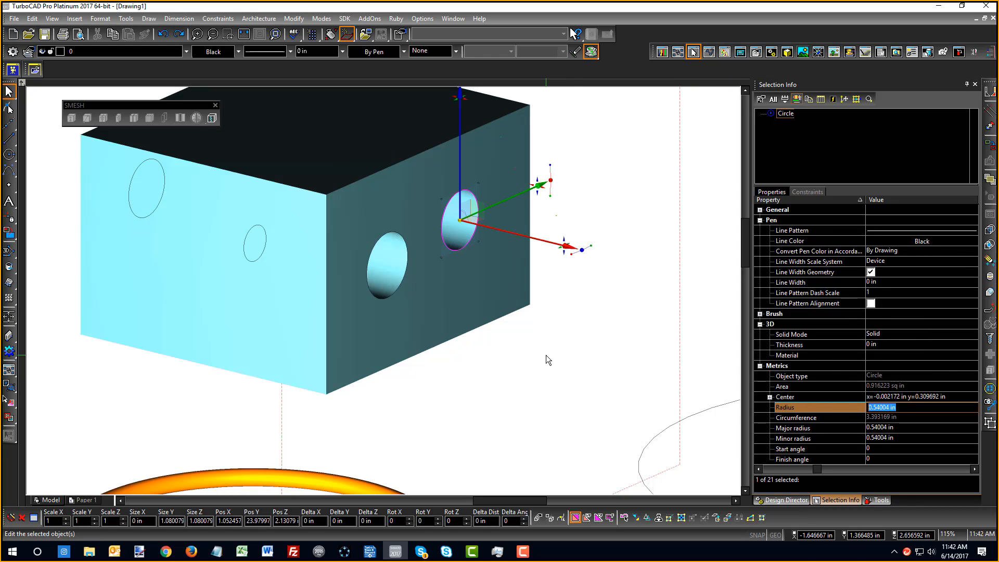
{"action": "type", "text": ".6"}
{"action": "type", "text": ".5"}
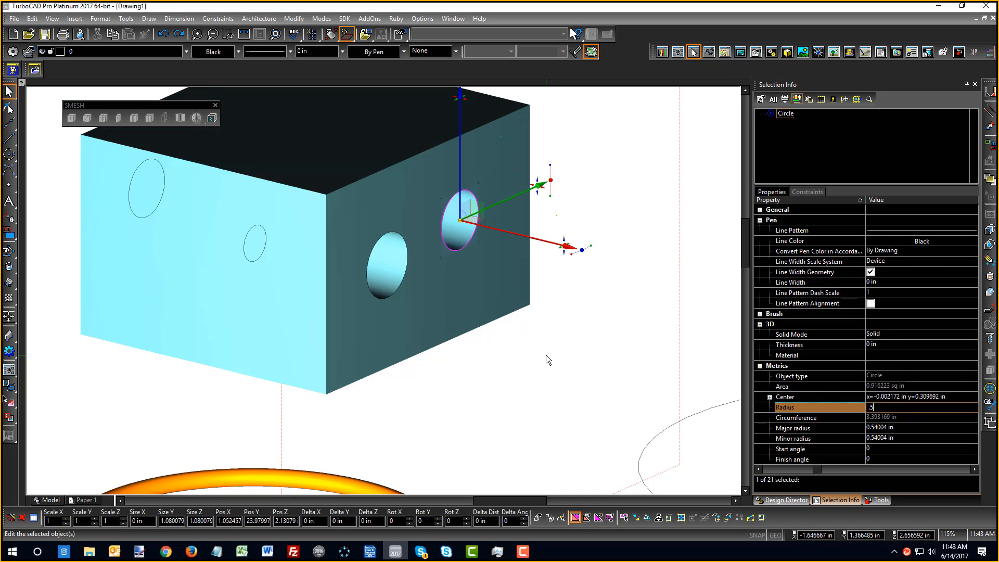
{"action": "key", "text": "Return"}
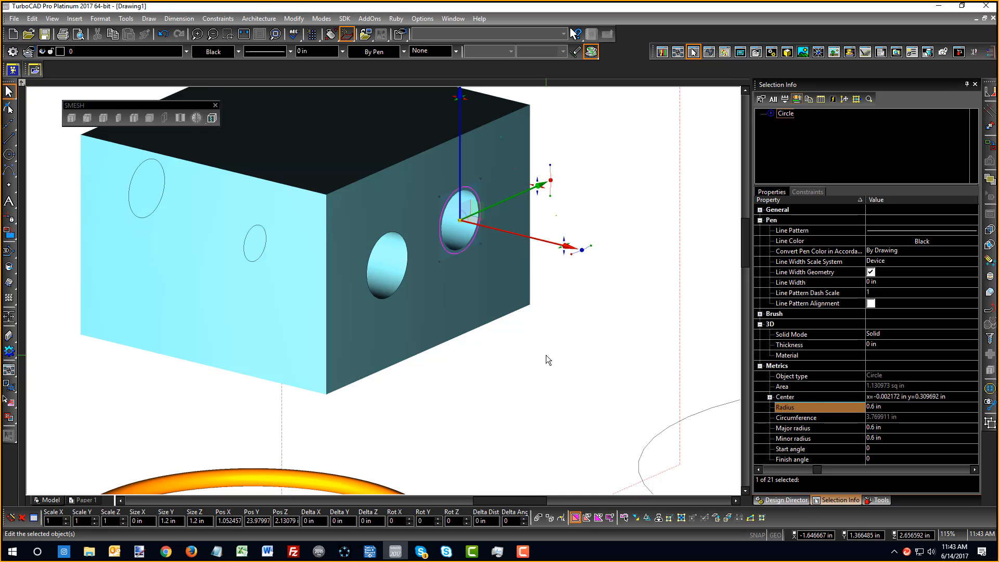
{"action": "left_click", "coordinate": [546, 349]}
{"action": "scroll", "coordinate": [463, 219], "scroll_direction": "up", "scroll_amount": 4}
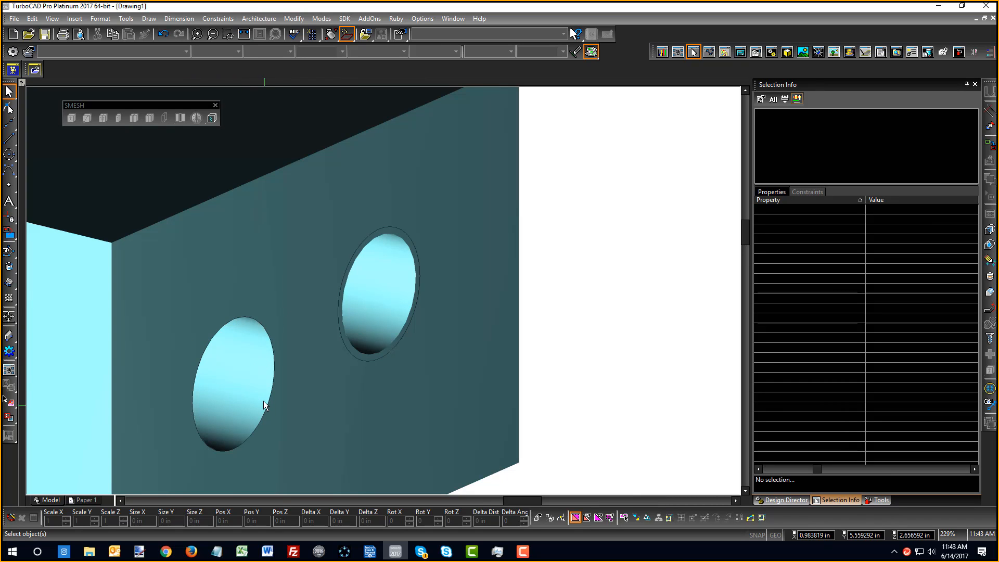
Pick the lower hole's circle and set its Radius to 0.75 in
{"action": "left_click", "coordinate": [270, 415]}
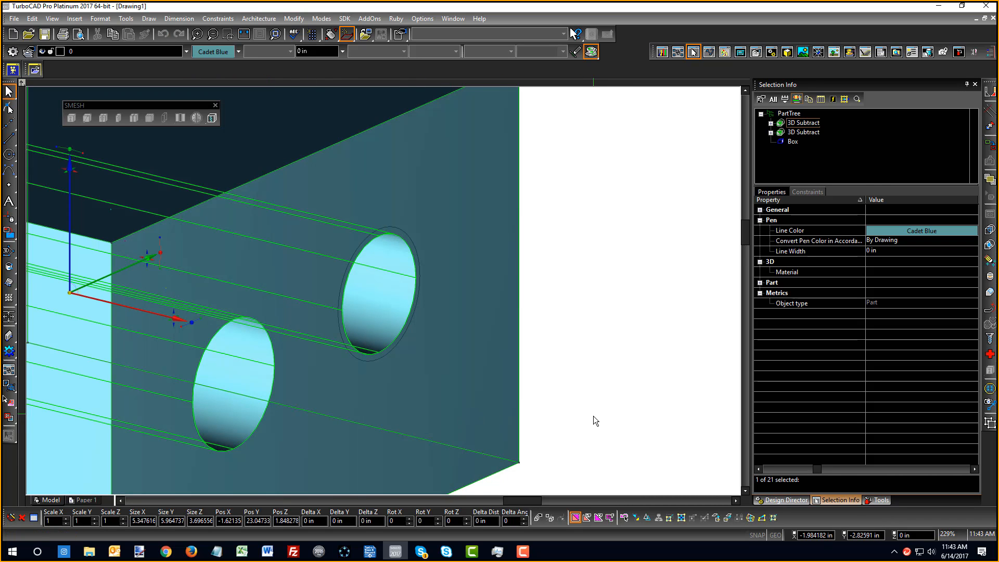
{"action": "left_click", "coordinate": [593, 417]}
{"action": "left_click", "coordinate": [245, 439]}
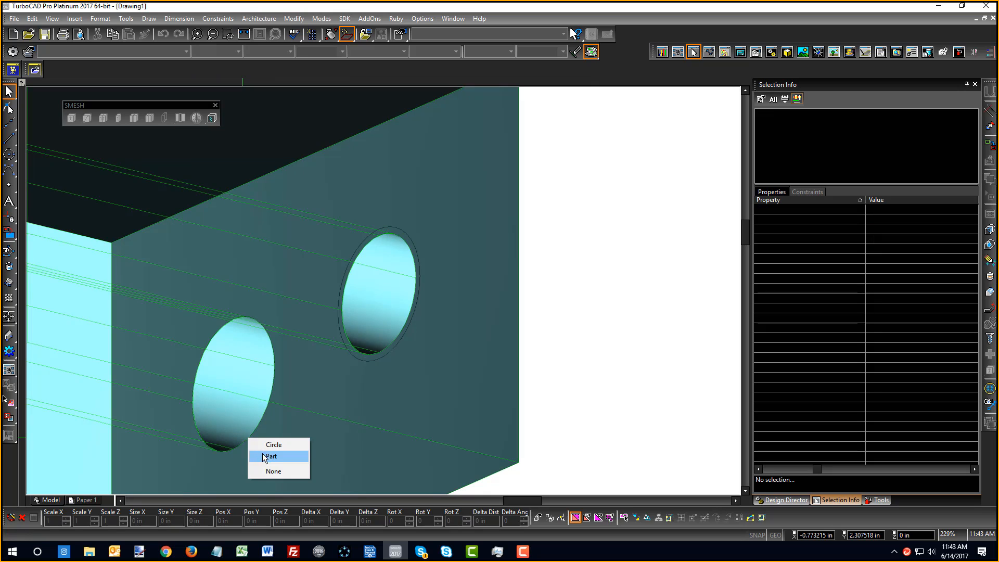
{"action": "left_click", "coordinate": [269, 444]}
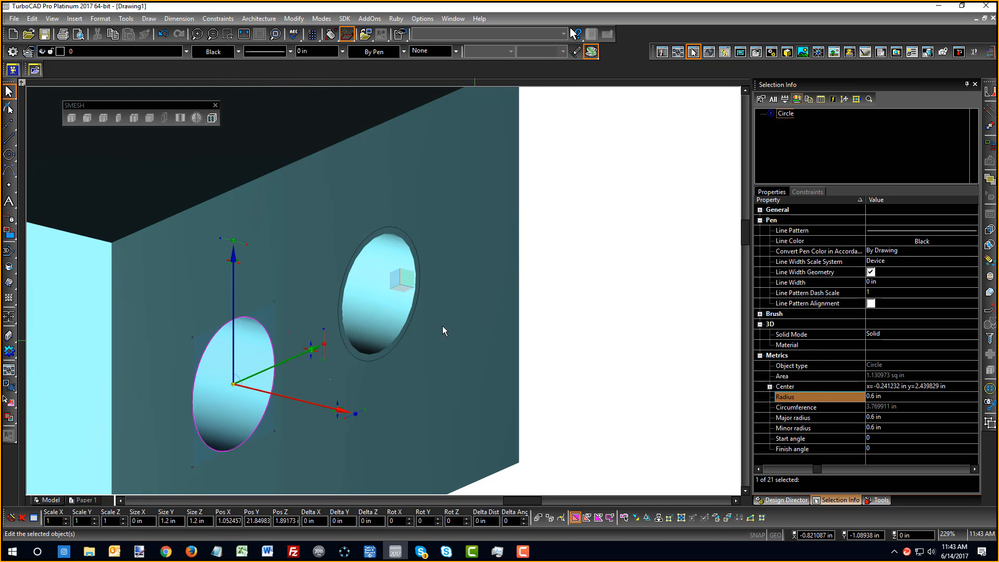
{"action": "left_click", "coordinate": [901, 397]}
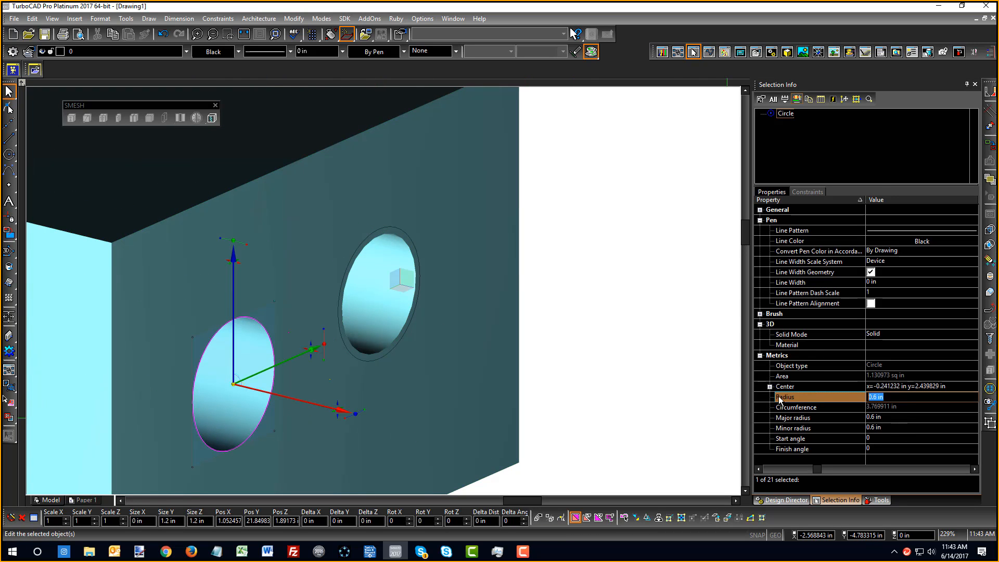
{"action": "type", "text": ".76"}
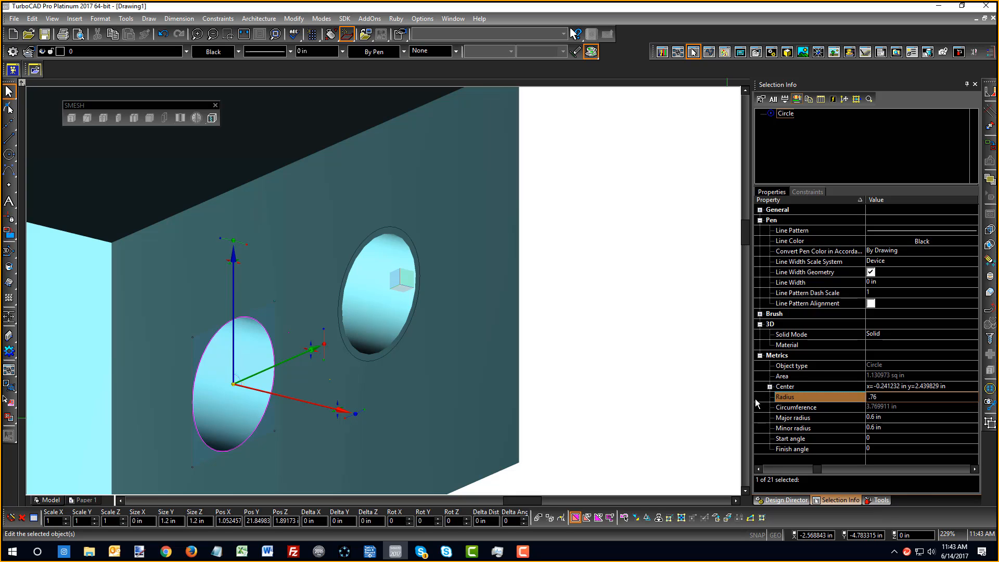
{"action": "key", "text": "BackSpace"}
{"action": "type", "text": "5"}
{"action": "key", "text": "Return"}
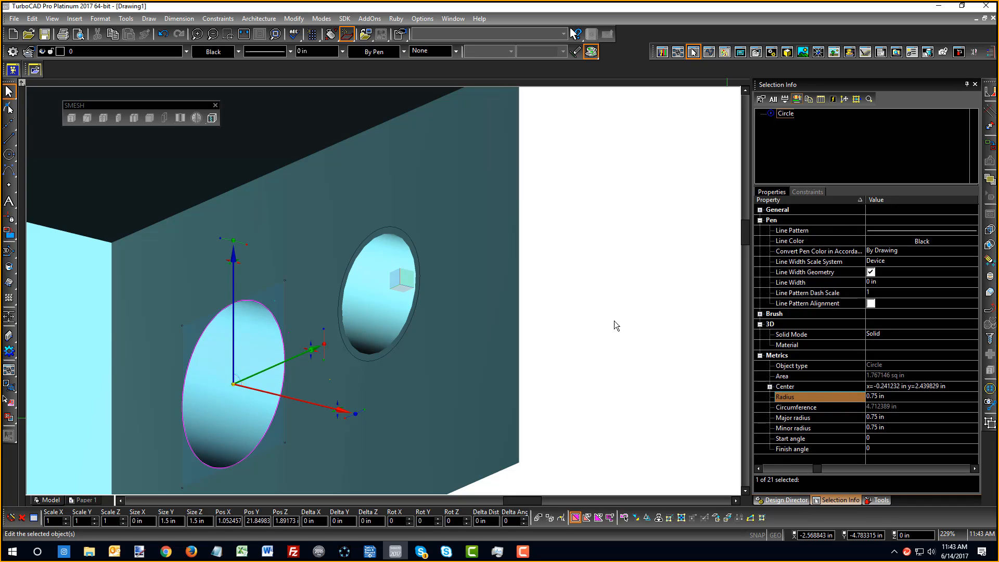
Pick the other hole's circle and set its Radius to 0.7 in
{"action": "left_click", "coordinate": [605, 310]}
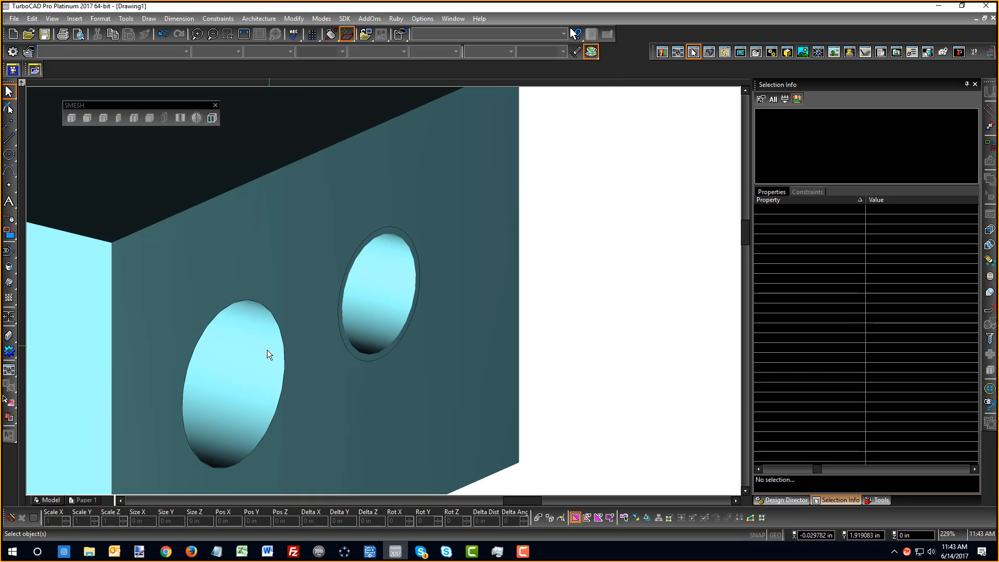
{"action": "left_click", "coordinate": [354, 350]}
{"action": "left_click", "coordinate": [361, 358]}
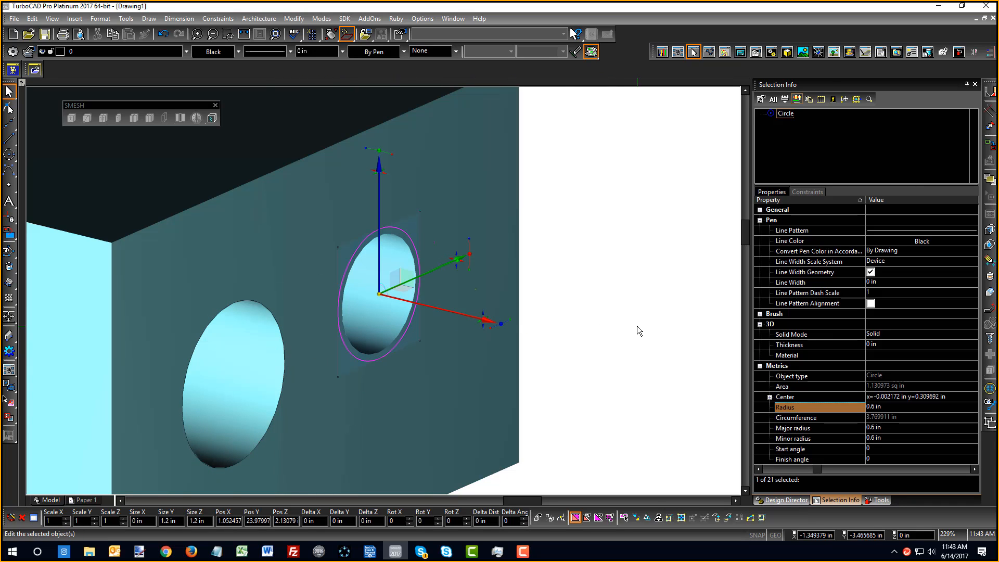
{"action": "scroll", "coordinate": [364, 286], "scroll_direction": "down", "scroll_amount": 5}
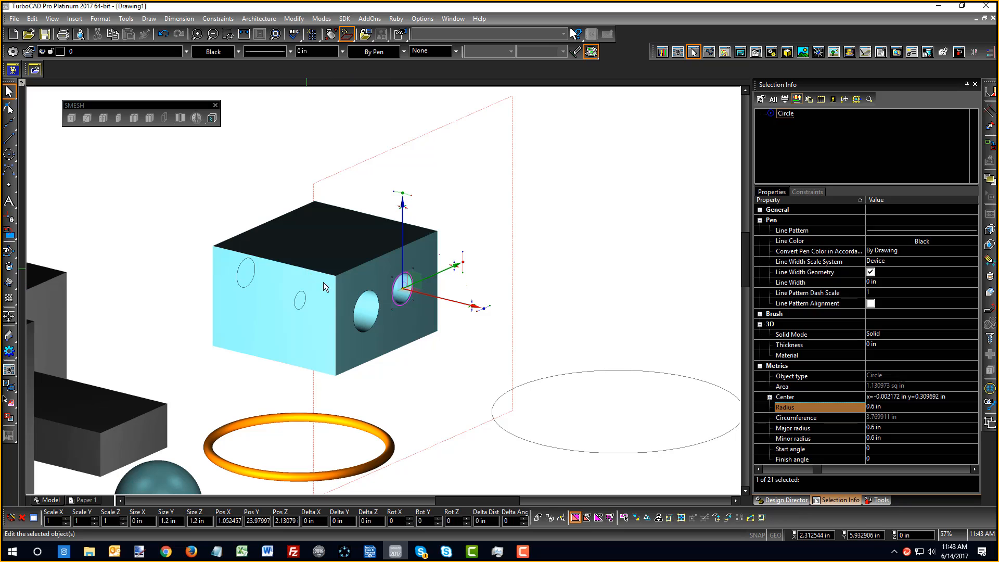
{"action": "left_click", "coordinate": [891, 406]}
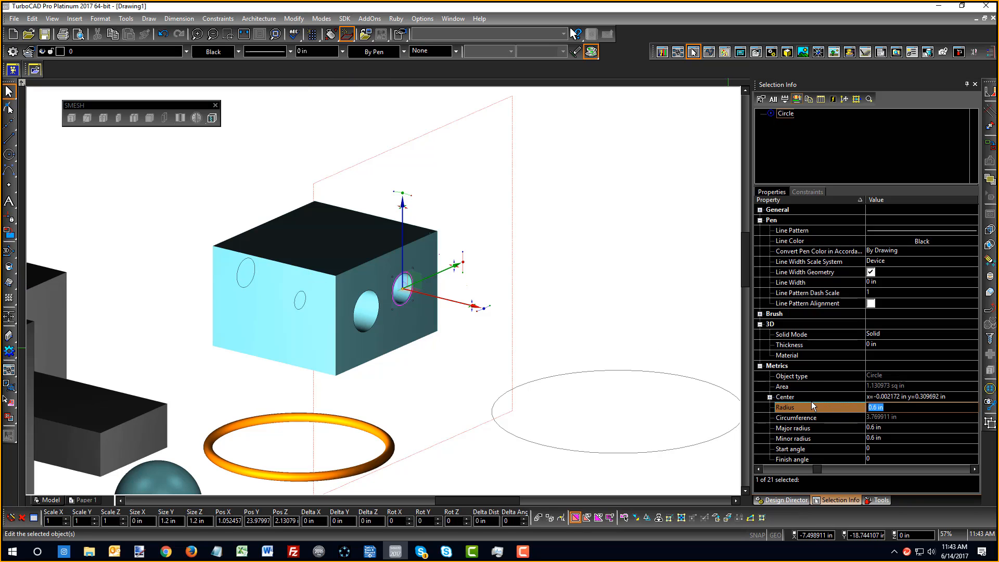
{"action": "type", "text": ".7"}
{"action": "key", "text": "Return"}
{"action": "left_click", "coordinate": [682, 293]}
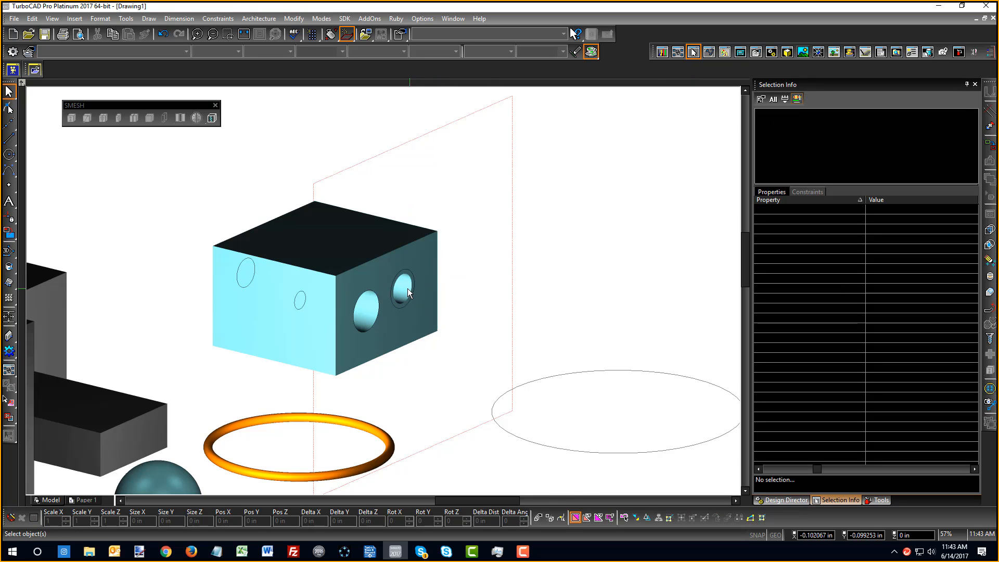
Orbit around the holed box, then start Simple Extrude with Use Compound Profile enabled
{"action": "scroll", "coordinate": [407, 288], "scroll_direction": "up", "scroll_amount": 3}
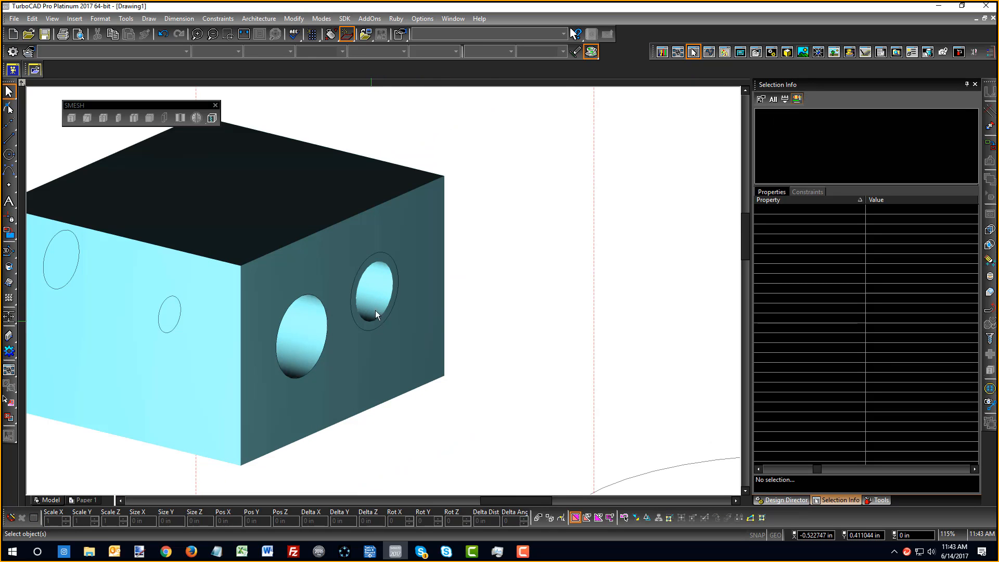
{"action": "mouse_move", "coordinate": [375, 310]}
{"action": "middle_mouse_down"}
{"action": "mouse_move", "coordinate": [380, 298]}
{"action": "mouse_move", "coordinate": [380, 306]}
{"action": "mouse_move", "coordinate": [292, 307]}
{"action": "mouse_move", "coordinate": [271, 262]}
{"action": "middle_mouse_up"}
{"action": "middle_click_drag", "start_coordinate": [273, 325], "coordinate": [382, 324]}
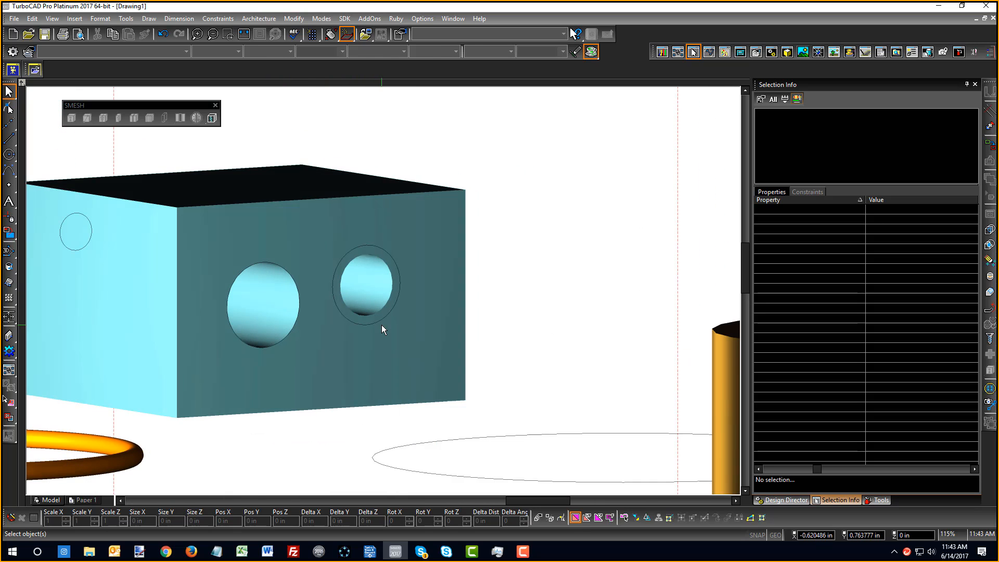
{"action": "left_click", "coordinate": [9, 282]}
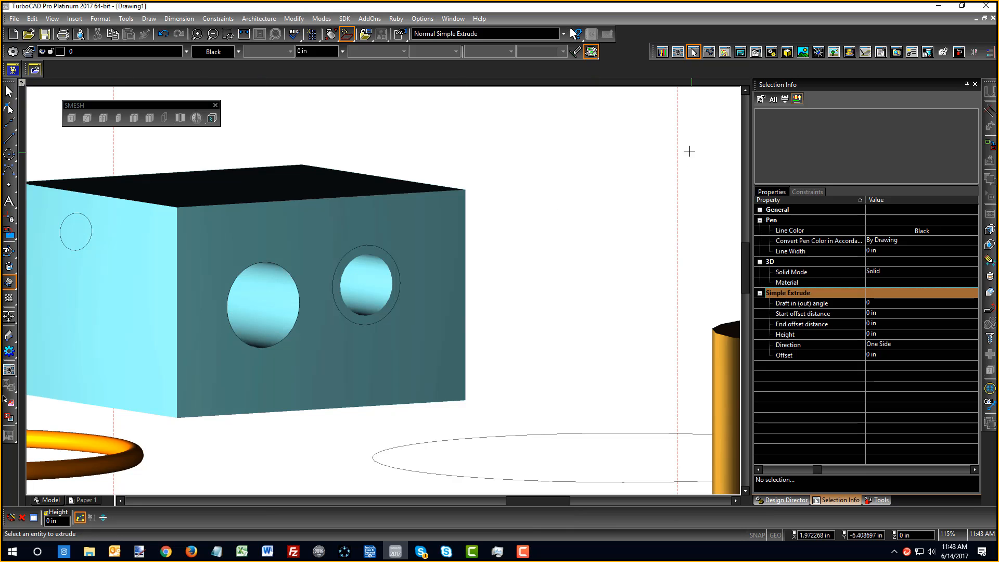
{"action": "scroll", "coordinate": [264, 302], "scroll_direction": "up", "scroll_amount": 1}
{"action": "scroll", "coordinate": [382, 289], "scroll_direction": "down", "scroll_amount": 1}
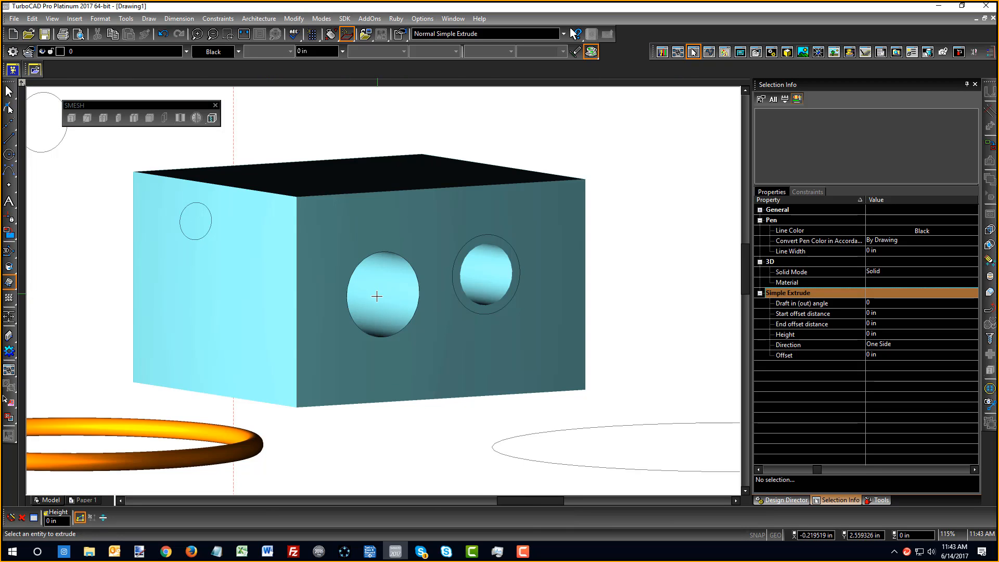
{"action": "middle_click_drag", "start_coordinate": [377, 294], "coordinate": [360, 409]}
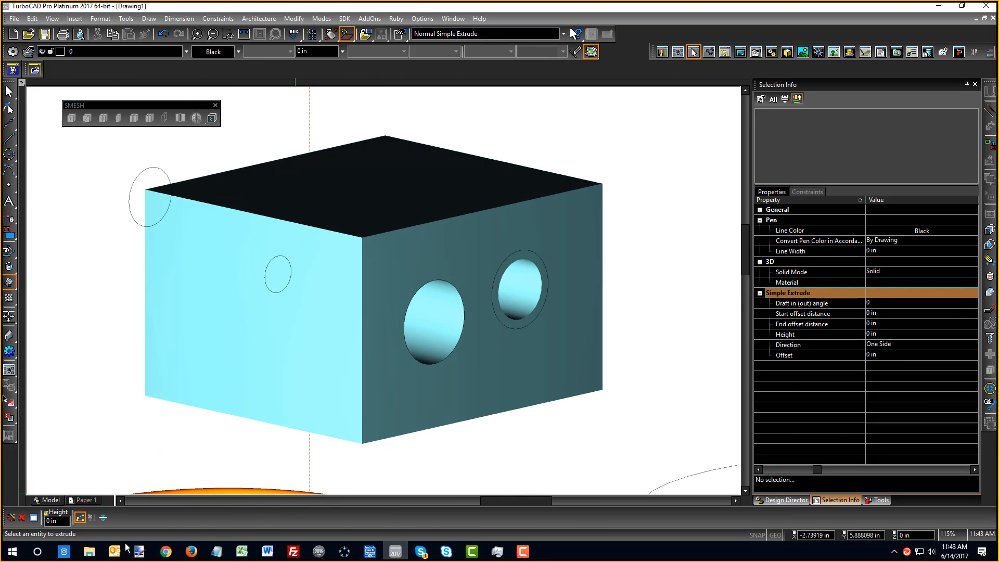
{"action": "left_click", "coordinate": [80, 518]}
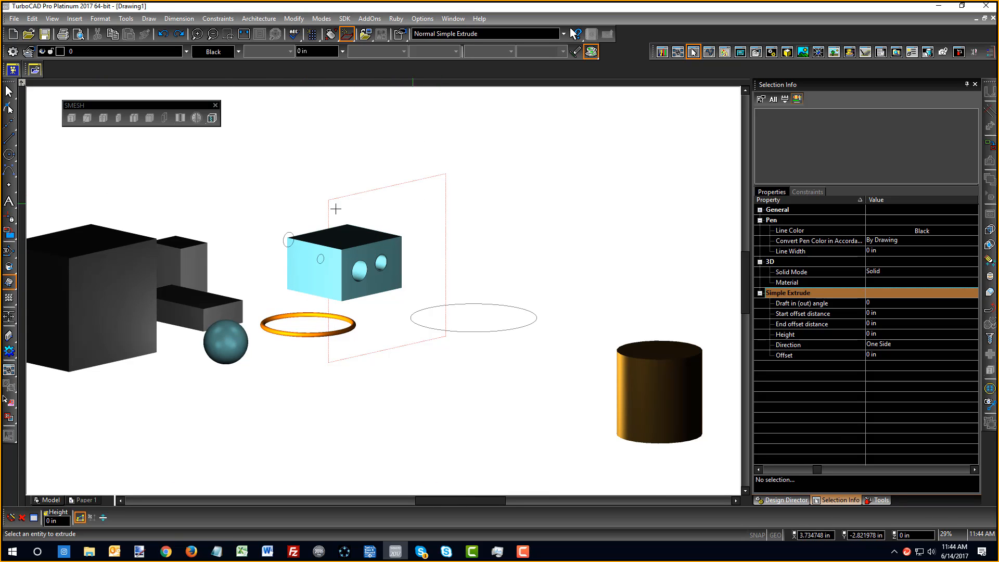
Switch to the World Plan view and delete every object in the drawing
{"action": "right_click", "coordinate": [368, 385]}
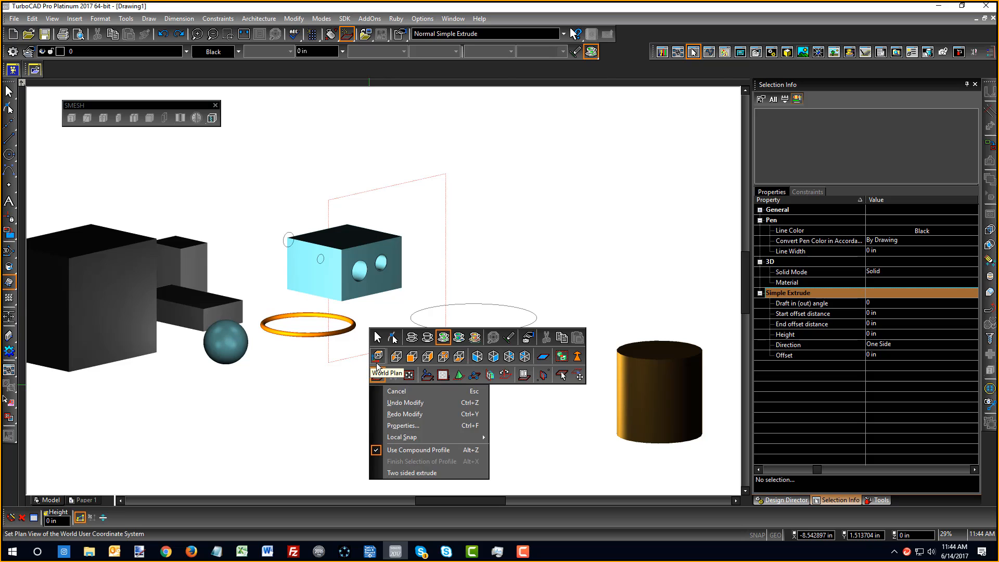
{"action": "left_click", "coordinate": [377, 362]}
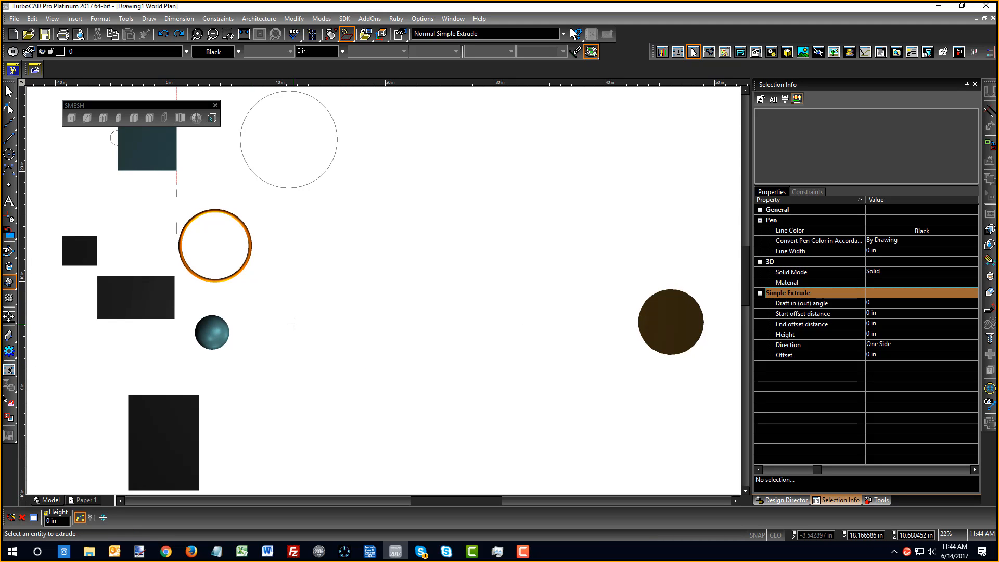
{"action": "key", "text": "ctrl+a"}
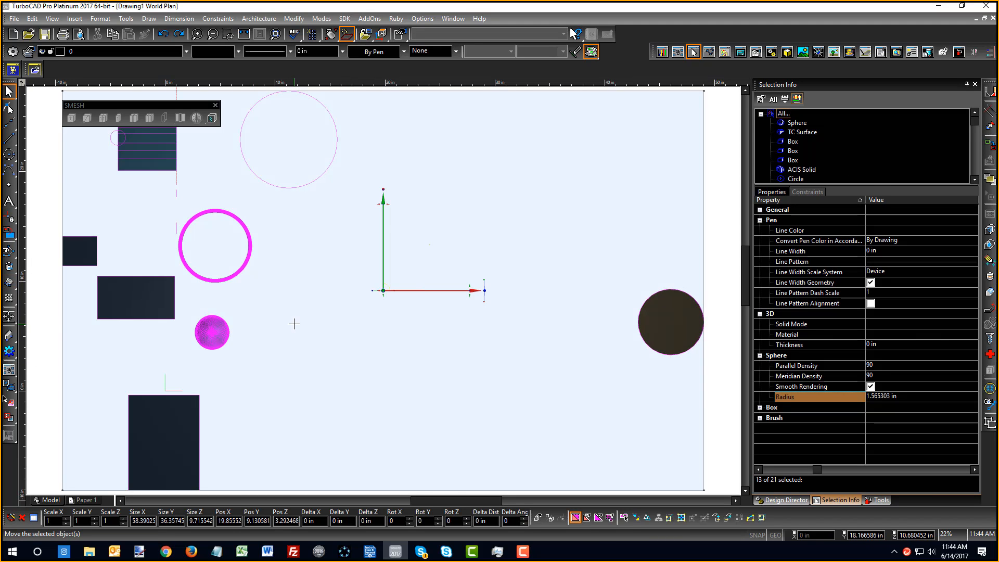
{"action": "key", "text": "Delete"}
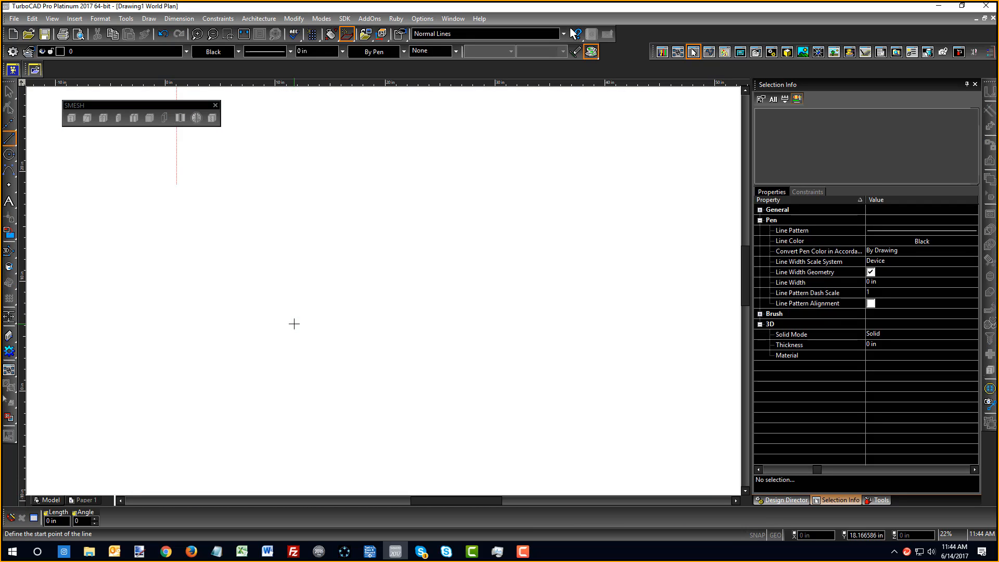
{"action": "left_click", "coordinate": [10, 148]}
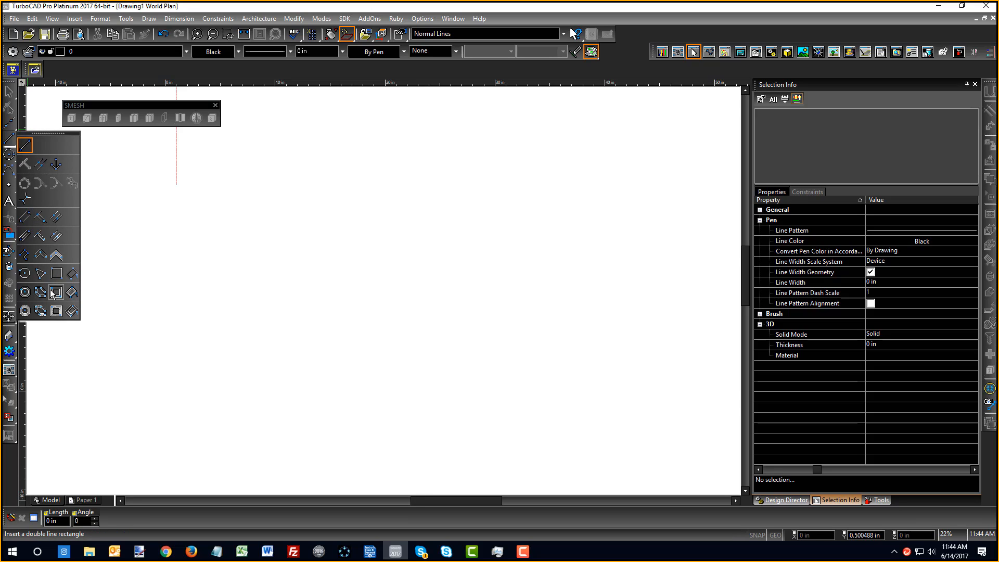
Start the Polyline tool, return to World Plan view, and draw a first vertical line
{"action": "left_click", "coordinate": [24, 259]}
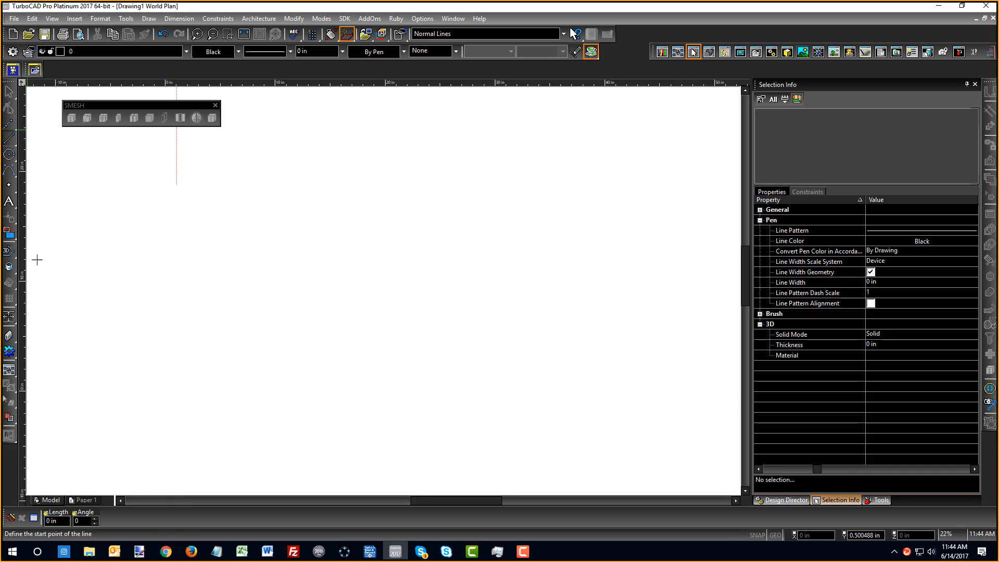
{"action": "scroll", "coordinate": [341, 262], "scroll_direction": "down", "scroll_amount": 5}
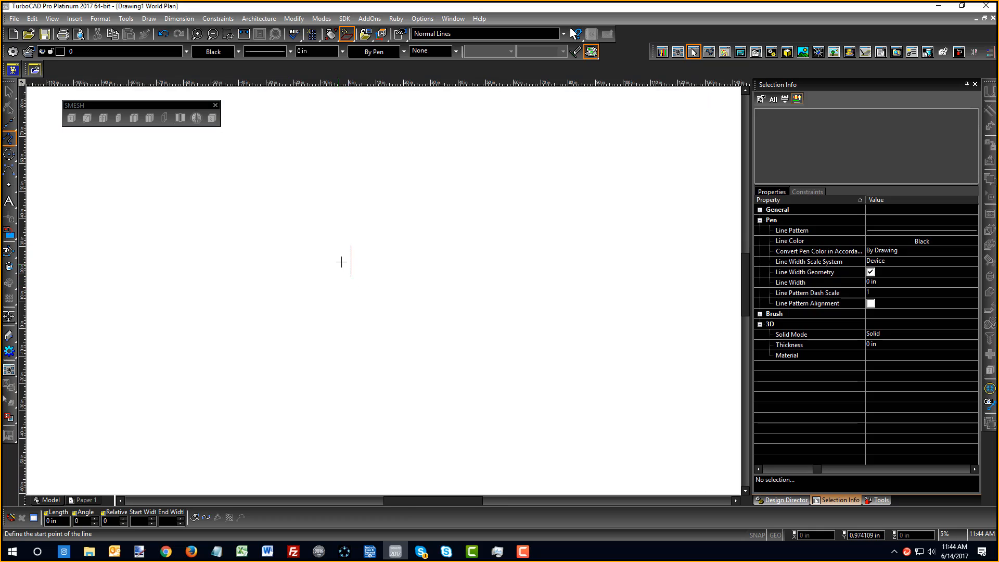
{"action": "scroll", "coordinate": [341, 262], "scroll_direction": "up", "scroll_amount": 5}
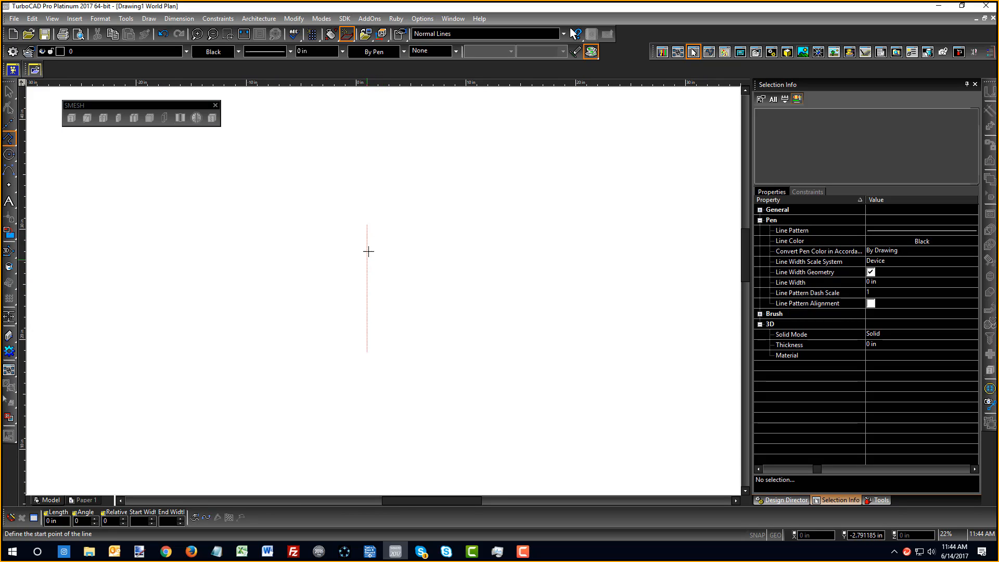
{"action": "right_click", "coordinate": [415, 215]}
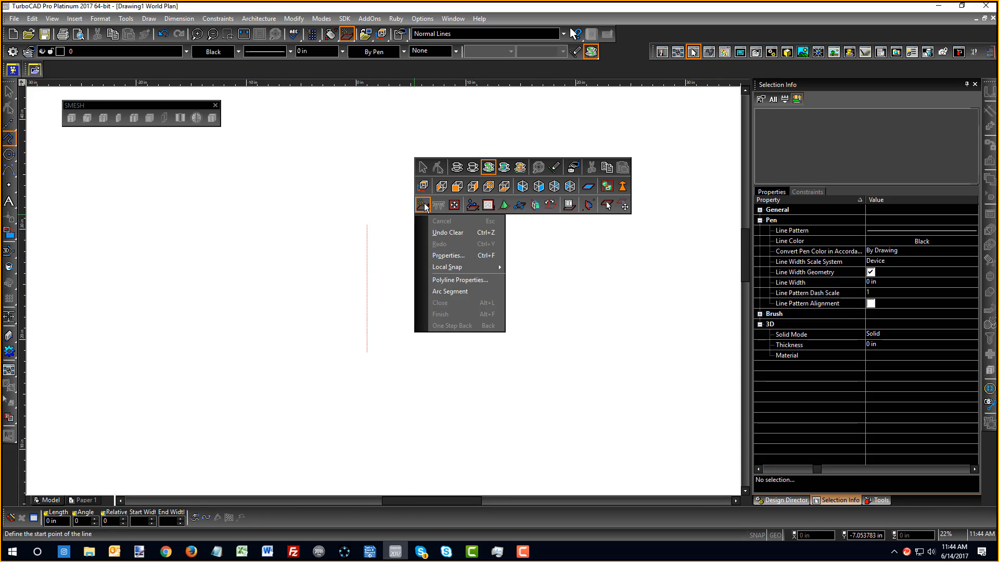
{"action": "left_click", "coordinate": [429, 194]}
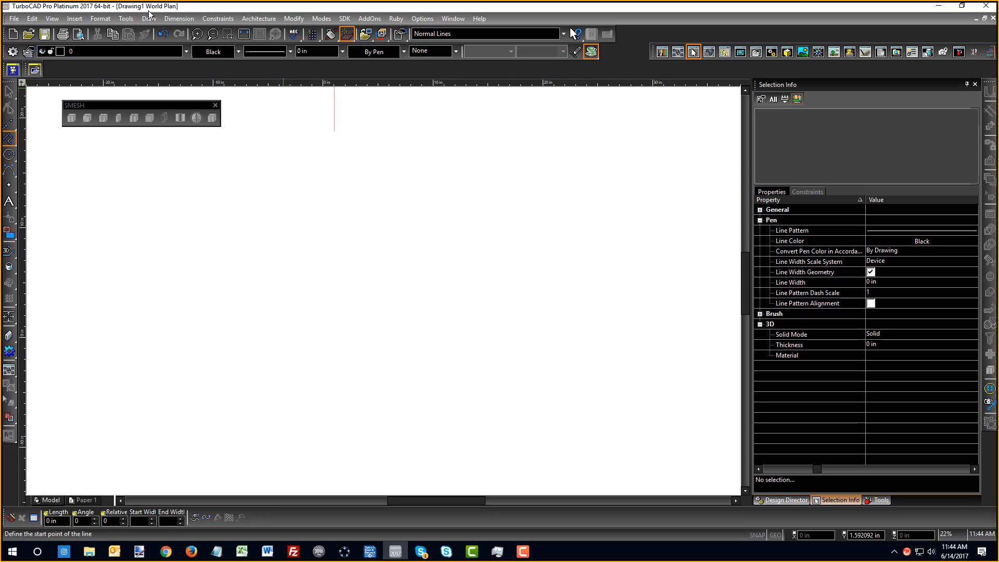
{"action": "right_click", "coordinate": [396, 261]}
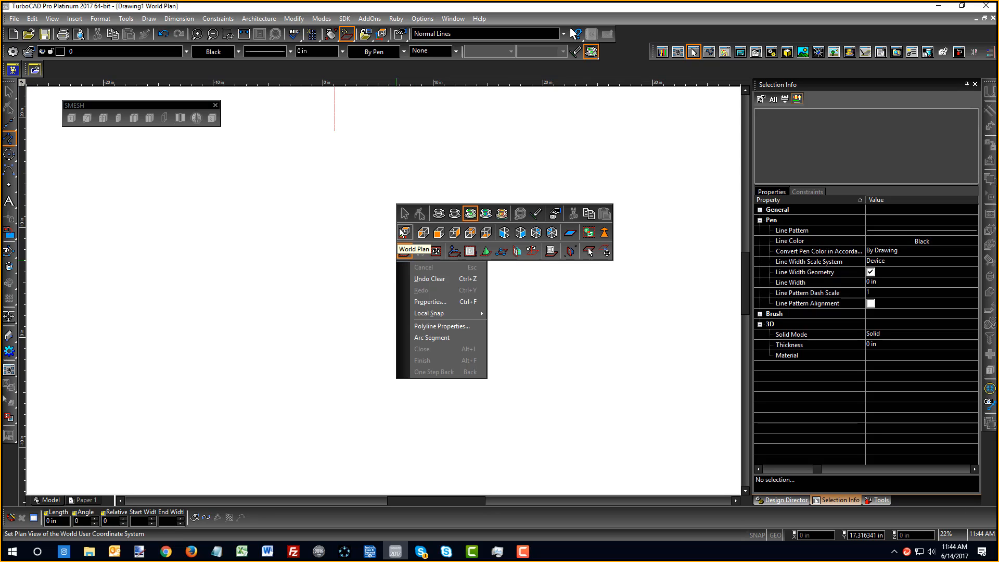
{"action": "left_click", "coordinate": [403, 234]}
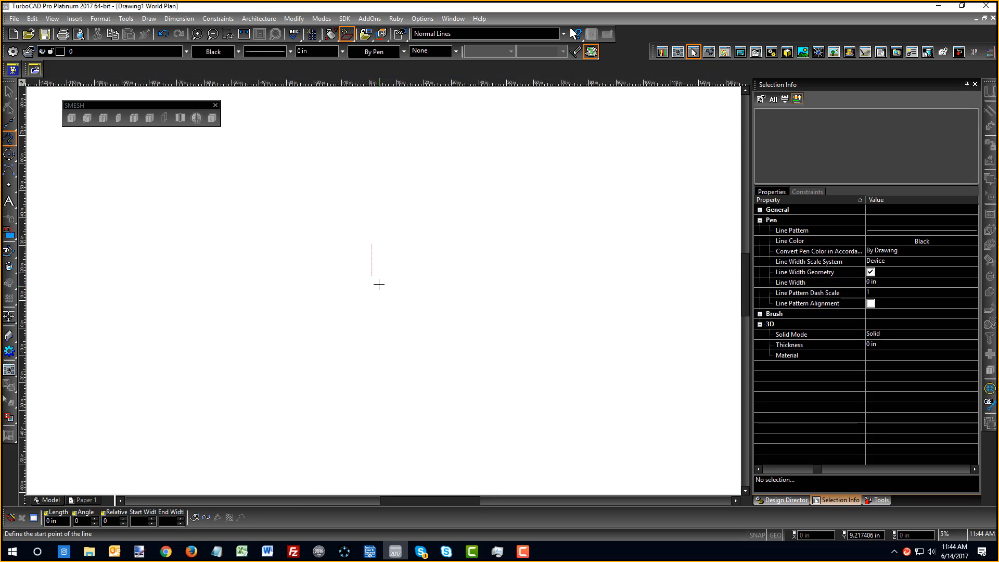
{"action": "left_click", "coordinate": [384, 255]}
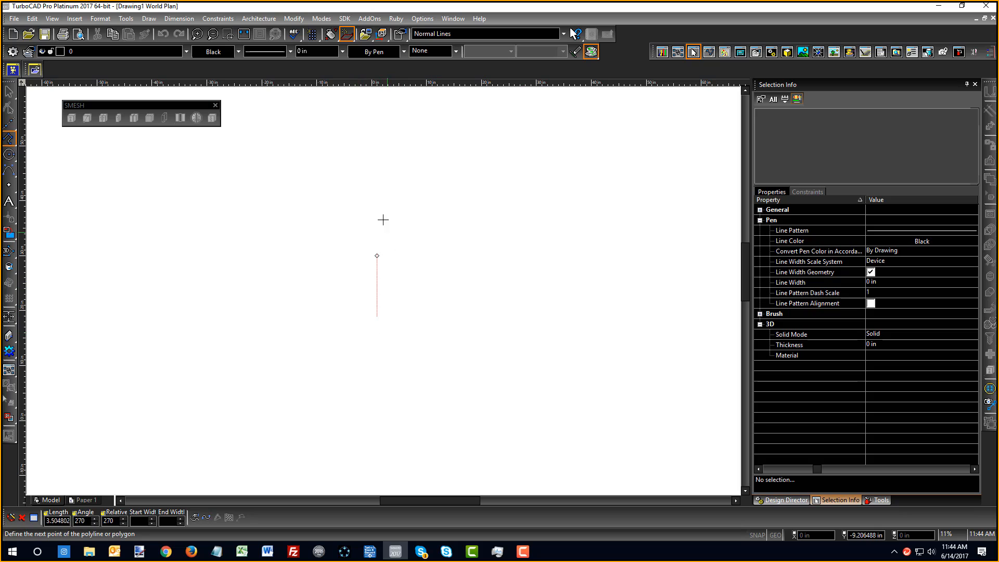
{"action": "double_click", "coordinate": [357, 322]}
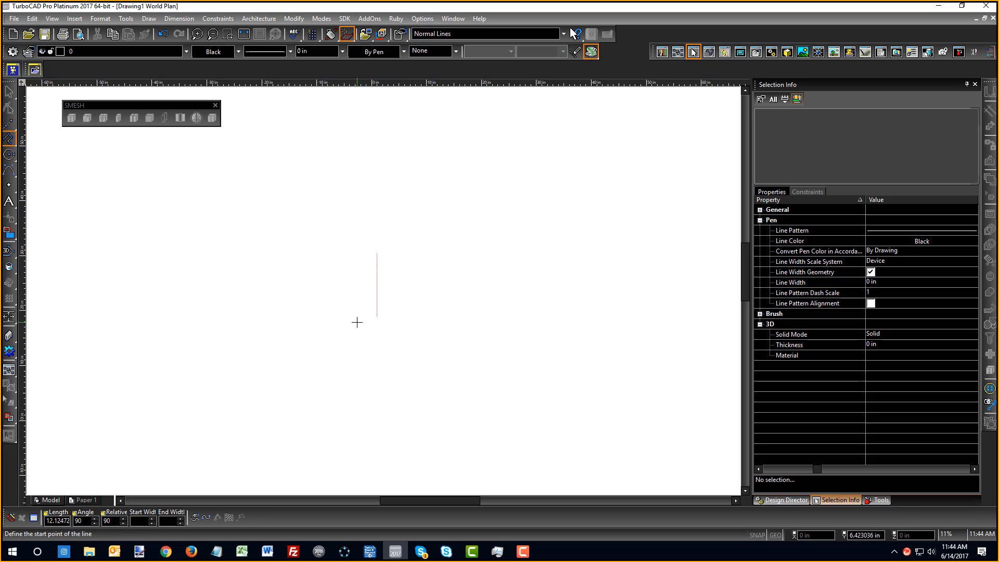
Set the work plane by World and draw the six-edge stepped profile, then switch to Arc Segment
{"action": "right_click", "coordinate": [340, 246]}
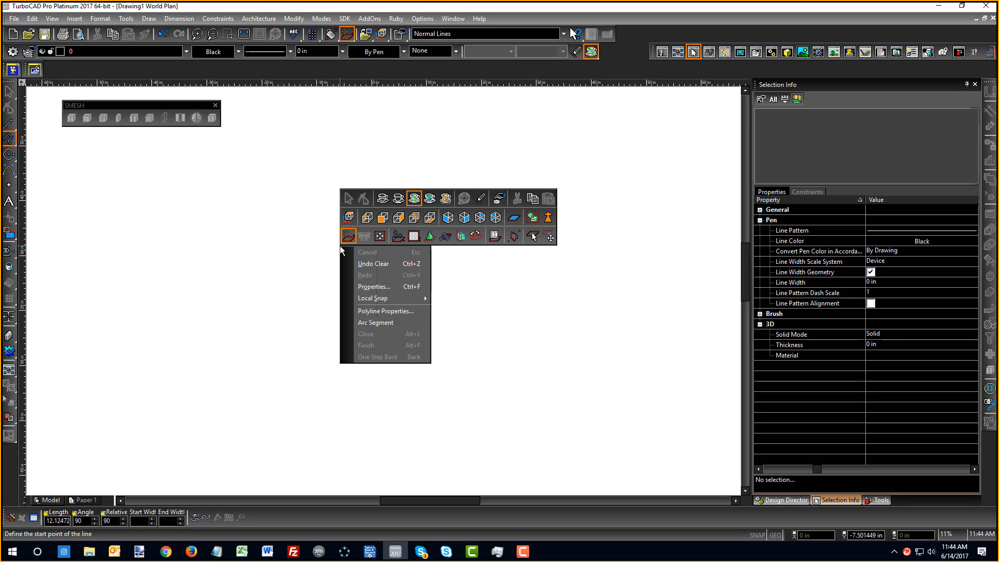
{"action": "left_click", "coordinate": [399, 237]}
{"action": "left_click", "coordinate": [336, 224]}
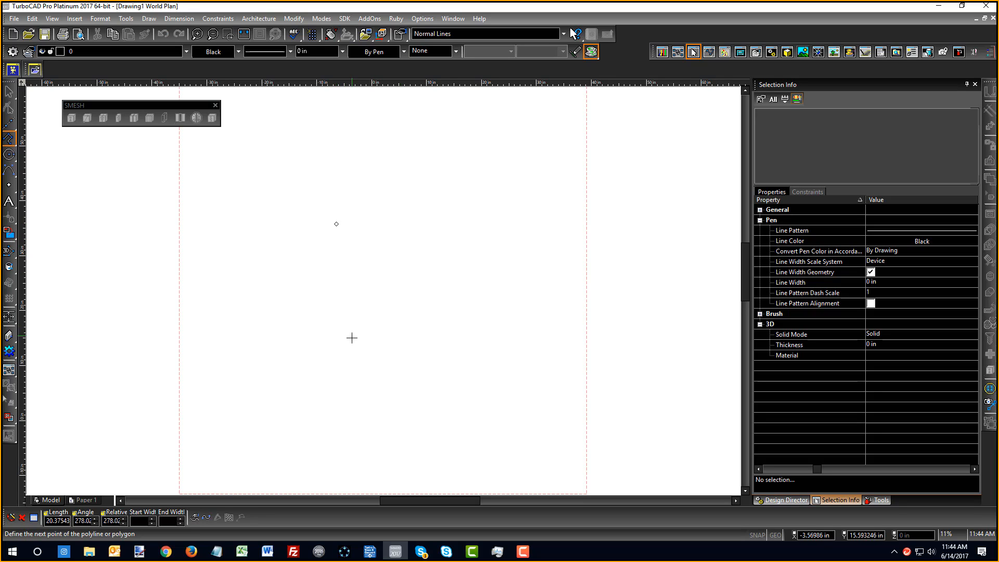
{"action": "left_click", "coordinate": [442, 229]}
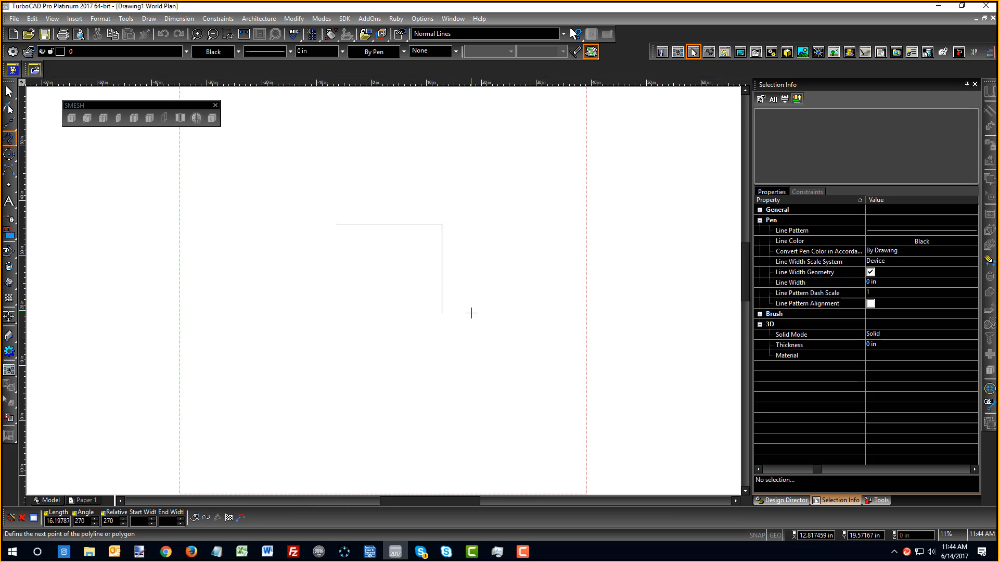
{"action": "left_click", "coordinate": [458, 313]}
{"action": "left_click", "coordinate": [509, 313]}
{"action": "left_click", "coordinate": [504, 410]}
{"action": "left_click", "coordinate": [418, 409]}
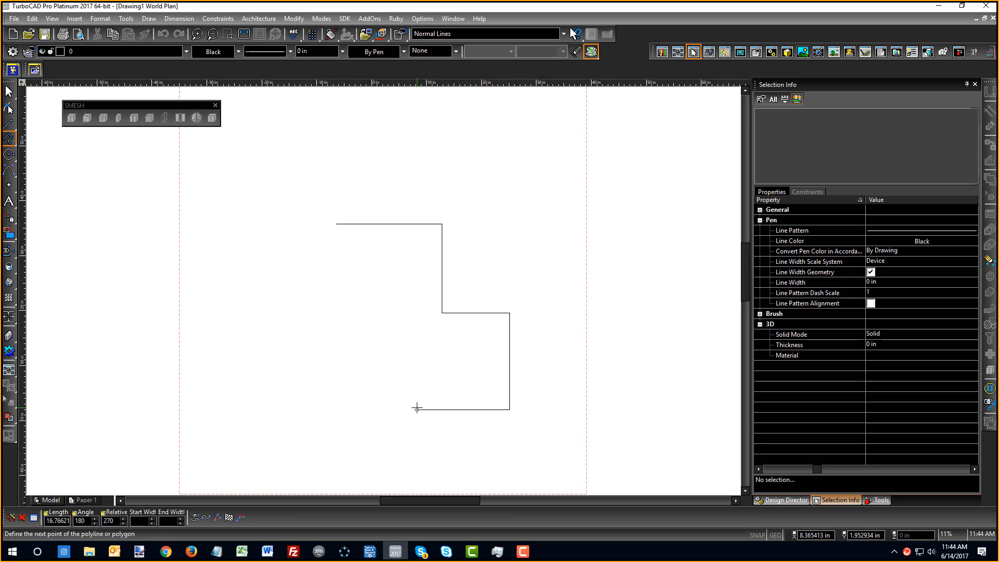
{"action": "left_click", "coordinate": [416, 452]}
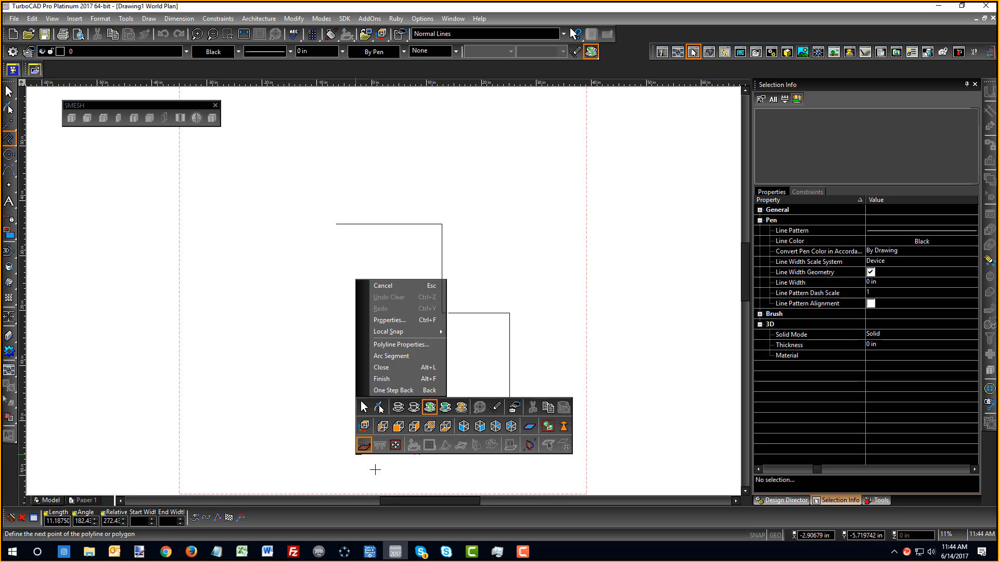
{"action": "left_click", "coordinate": [385, 356]}
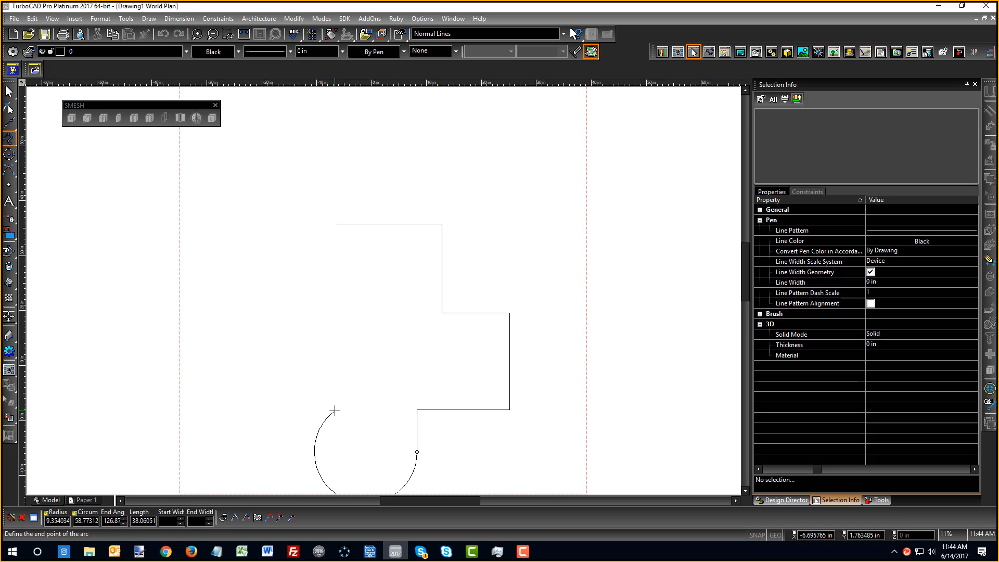
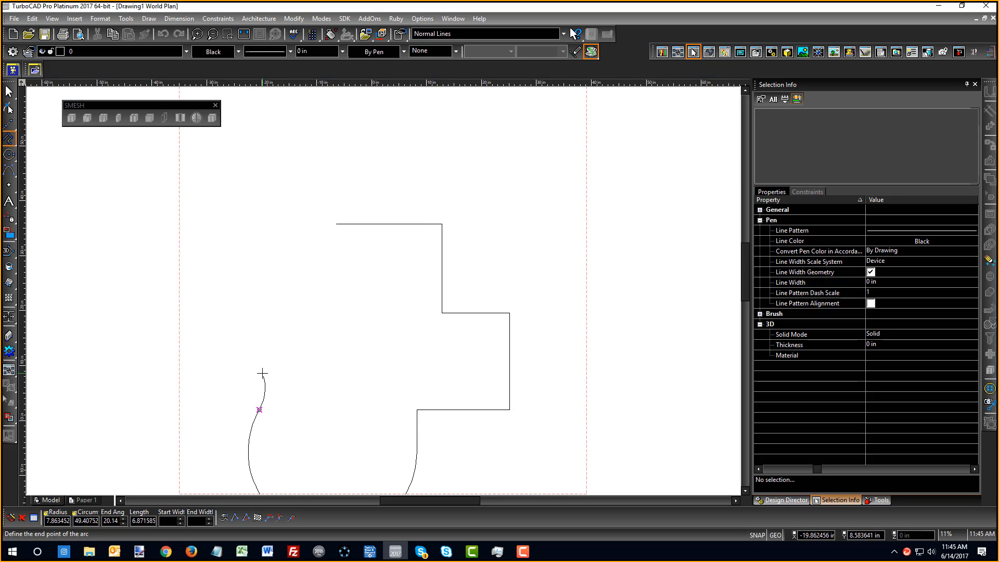
Switch to line segments and draw the small notch edges on the left side
{"action": "right_click", "coordinate": [247, 341]}
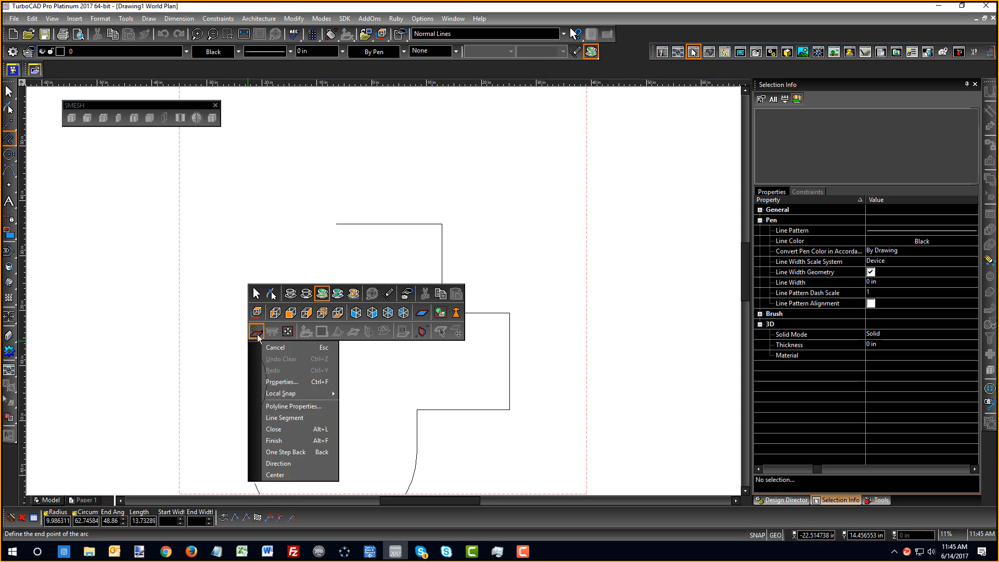
{"action": "left_click", "coordinate": [281, 417]}
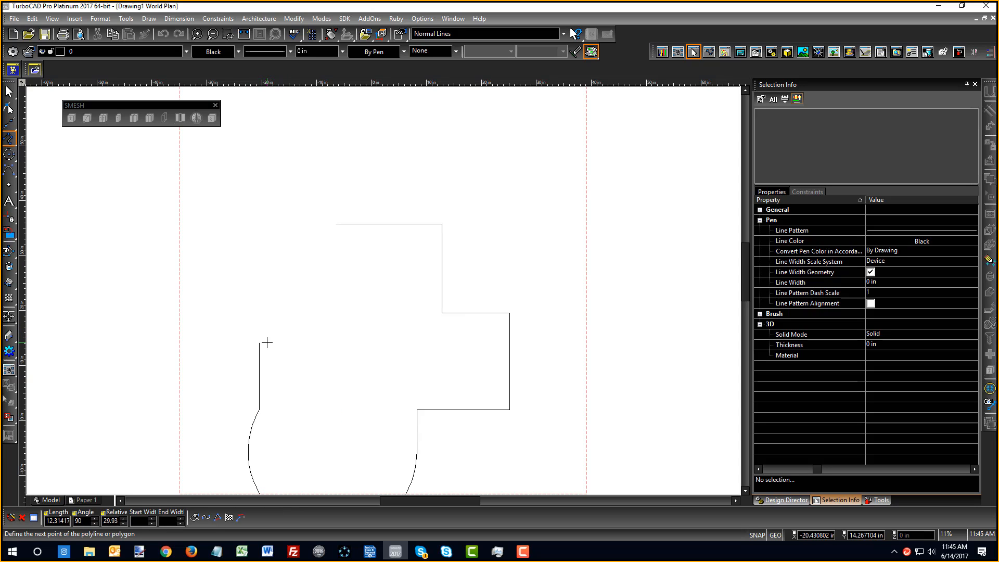
{"action": "left_click", "coordinate": [266, 342]}
{"action": "left_click", "coordinate": [297, 342]}
{"action": "left_click", "coordinate": [295, 311]}
Add an arc segment for the rounded lobe, return to straight lines, and close the polyline
{"action": "right_click", "coordinate": [275, 284]}
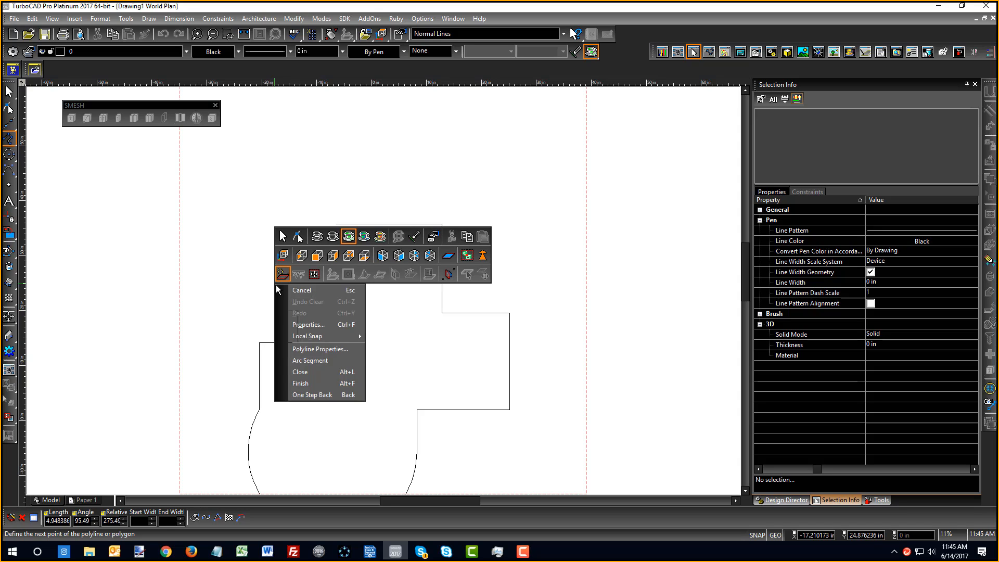
{"action": "left_click", "coordinate": [306, 356]}
{"action": "left_click", "coordinate": [274, 259]}
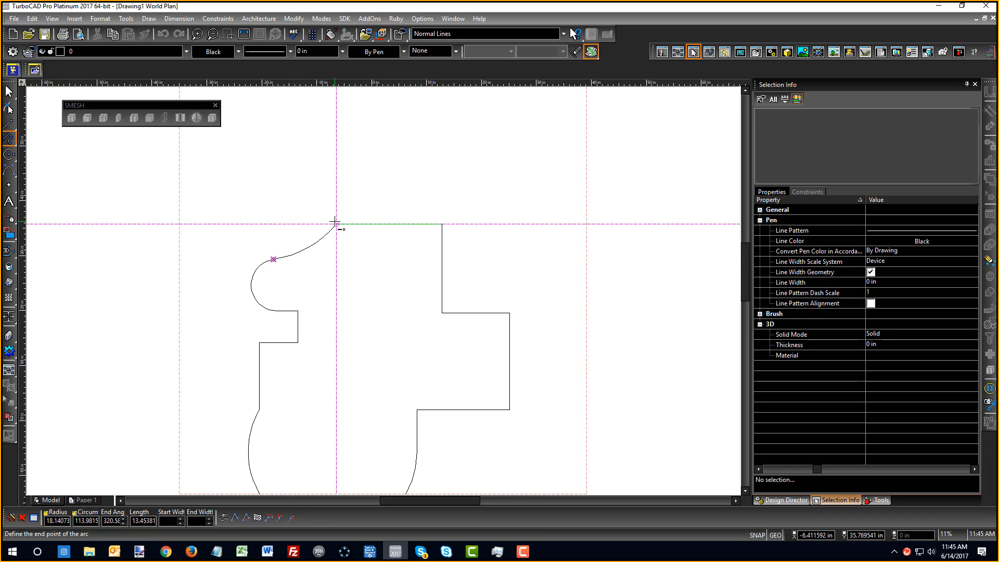
{"action": "right_click", "coordinate": [346, 264]}
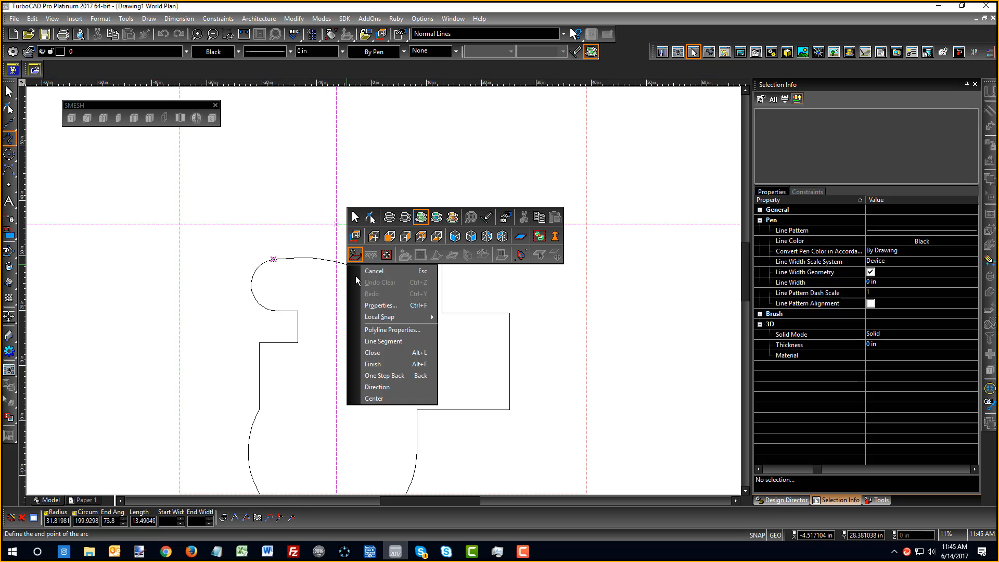
{"action": "left_click", "coordinate": [390, 342]}
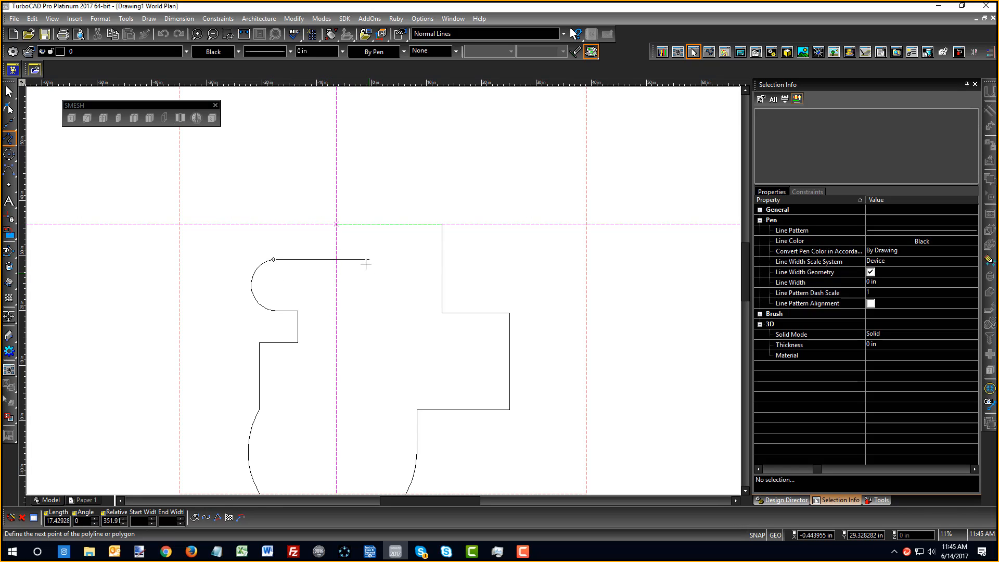
{"action": "right_click", "coordinate": [336, 259]}
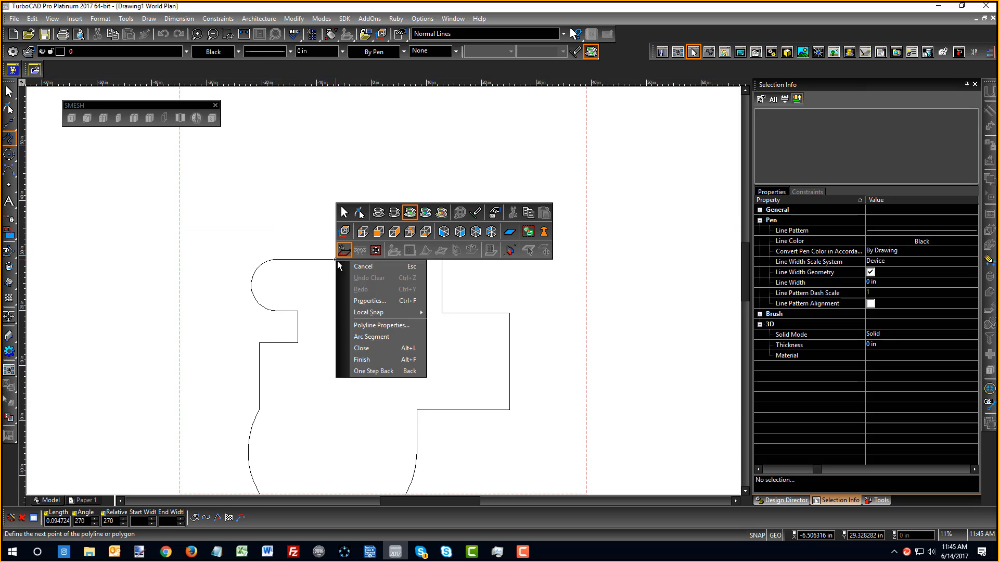
{"action": "left_click", "coordinate": [373, 351]}
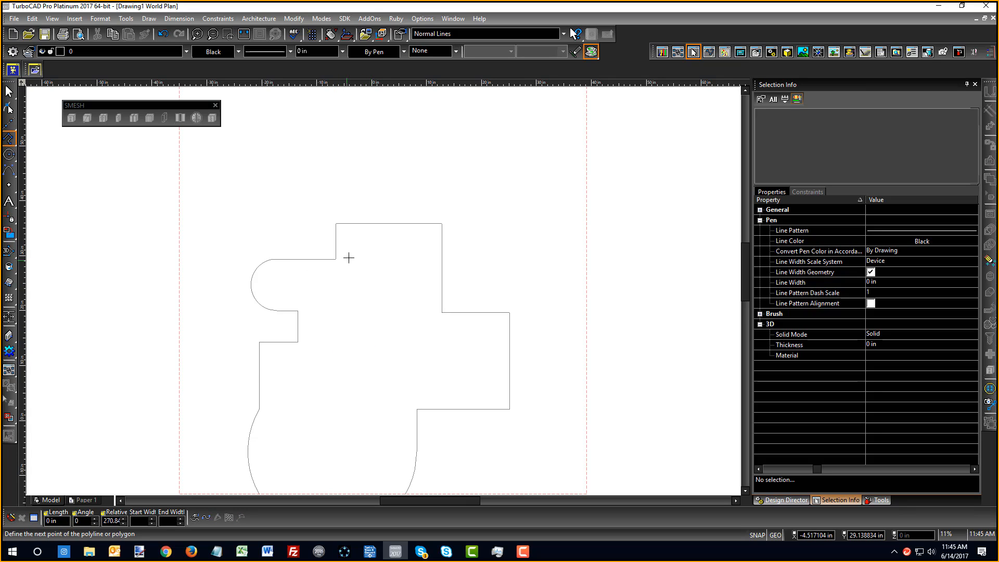
{"action": "scroll", "coordinate": [379, 274], "scroll_direction": "down", "scroll_amount": 4}
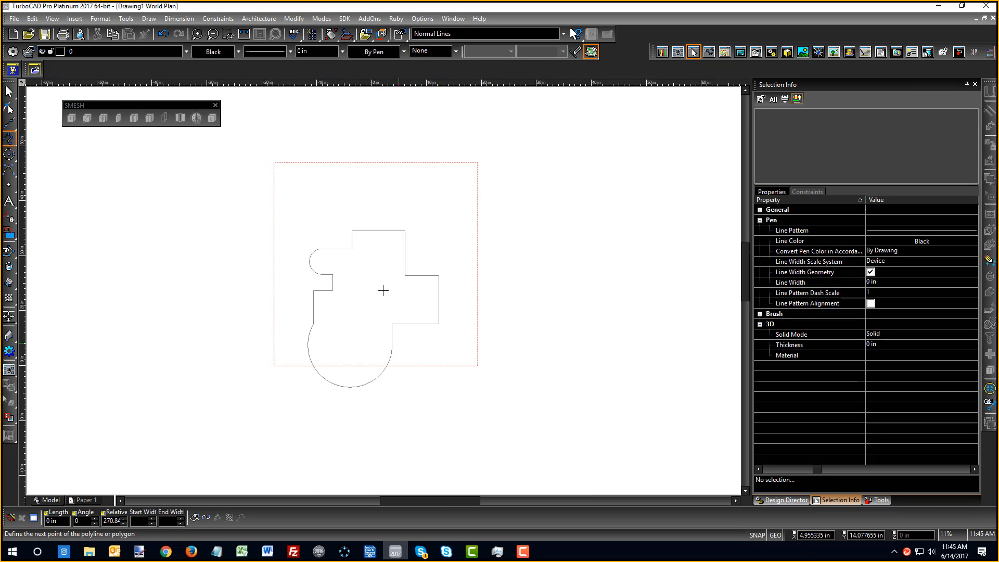
Simple Extrude the closed outline into a black solid, orbit it, and select it
{"action": "left_click", "coordinate": [10, 284]}
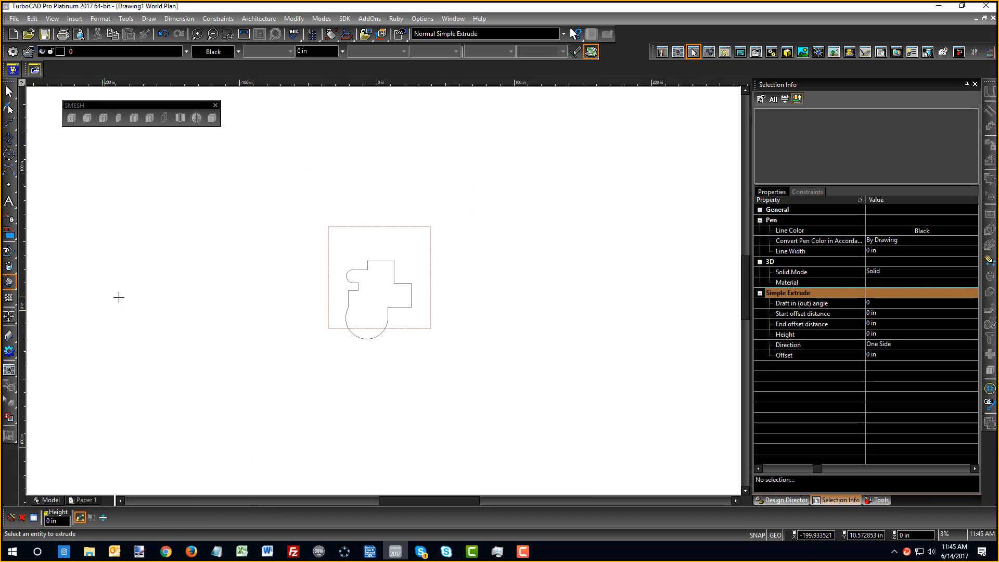
{"action": "left_click", "coordinate": [382, 330]}
{"action": "left_click", "coordinate": [405, 239]}
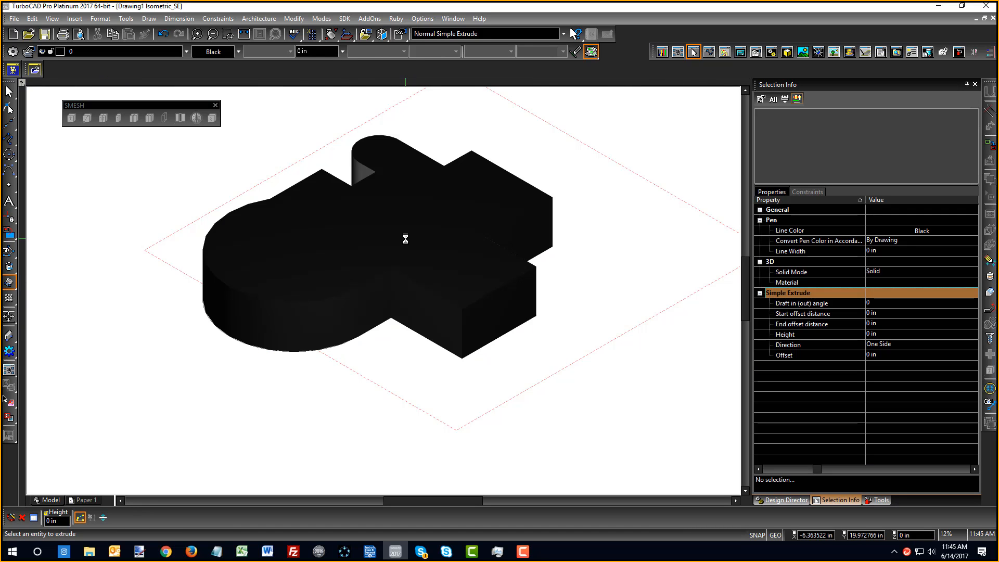
{"action": "middle_click_drag", "start_coordinate": [336, 229], "coordinate": [265, 208]}
{"action": "left_click", "coordinate": [9, 93]}
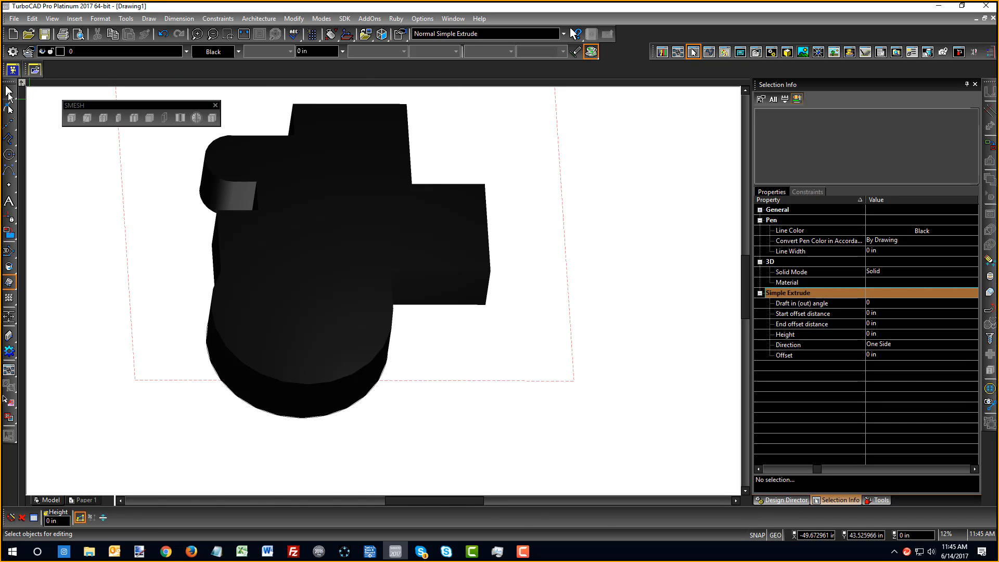
{"action": "left_click", "coordinate": [314, 114]}
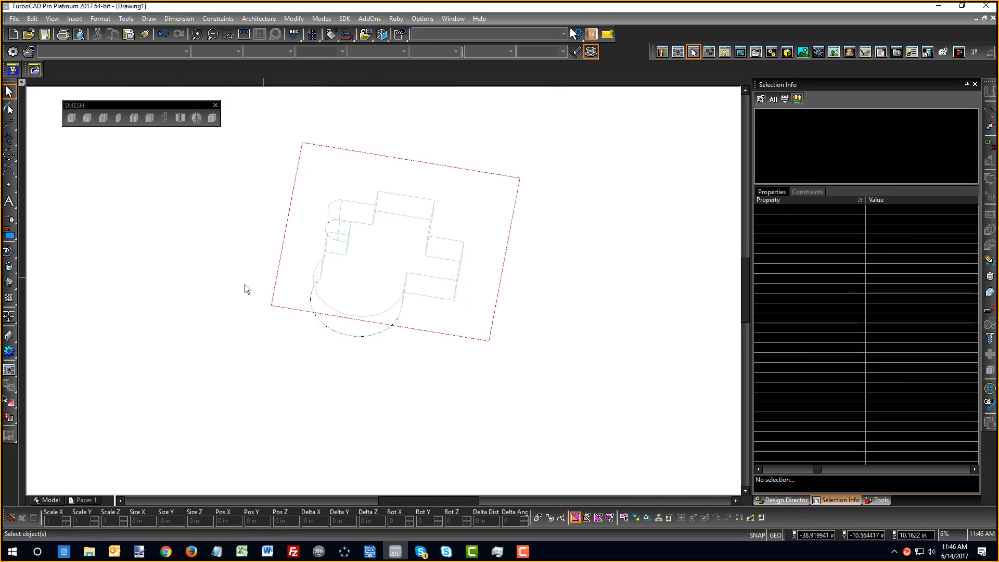
Check the World Plan and Isometric_SE views, then undo the extrusion with Ctrl+Z
{"action": "right_click", "coordinate": [245, 290]}
{"action": "left_click", "coordinate": [245, 268]}
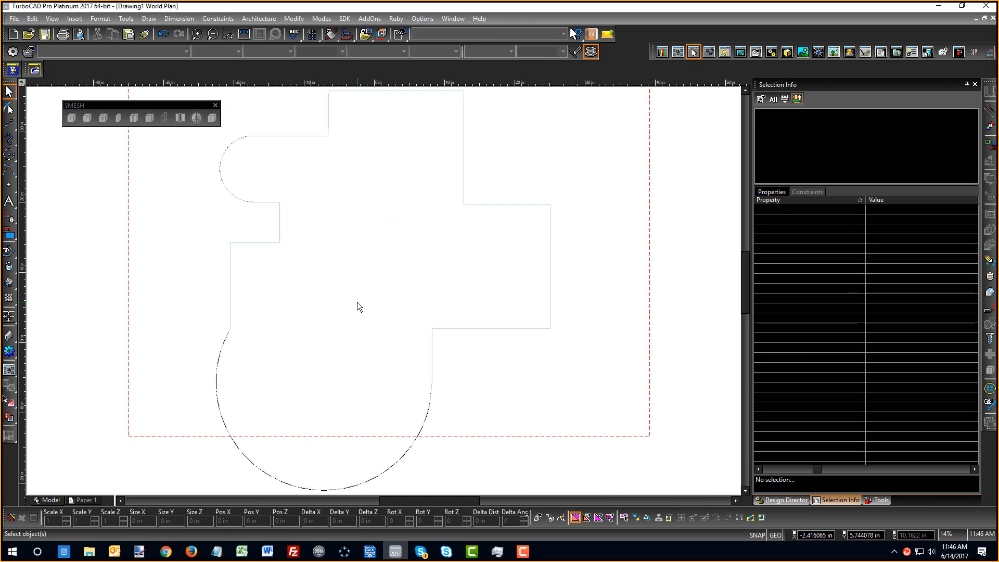
{"action": "right_click", "coordinate": [357, 302]}
{"action": "left_click", "coordinate": [469, 276]}
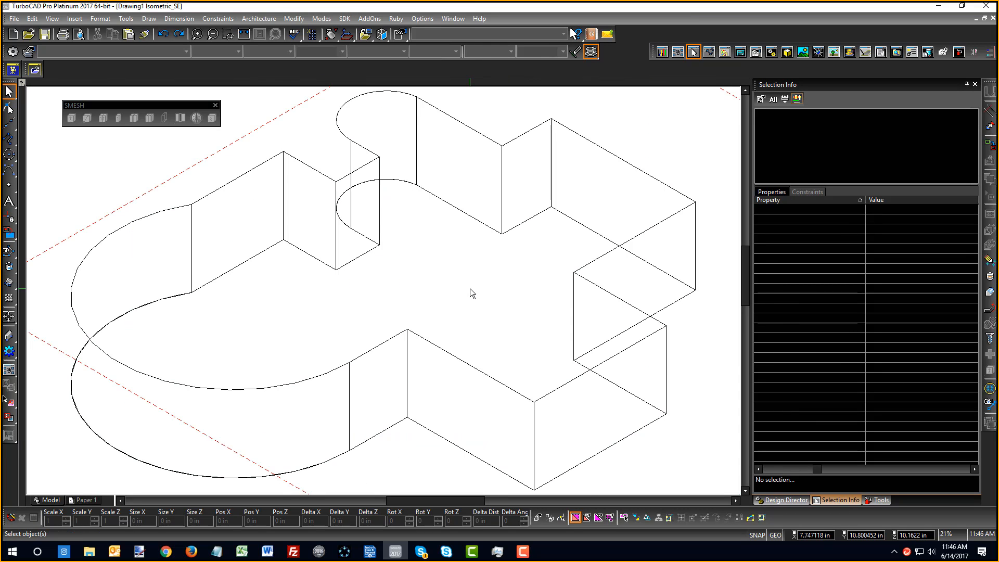
{"action": "key", "text": "ctrl+z"}
{"action": "right_click", "coordinate": [470, 289]}
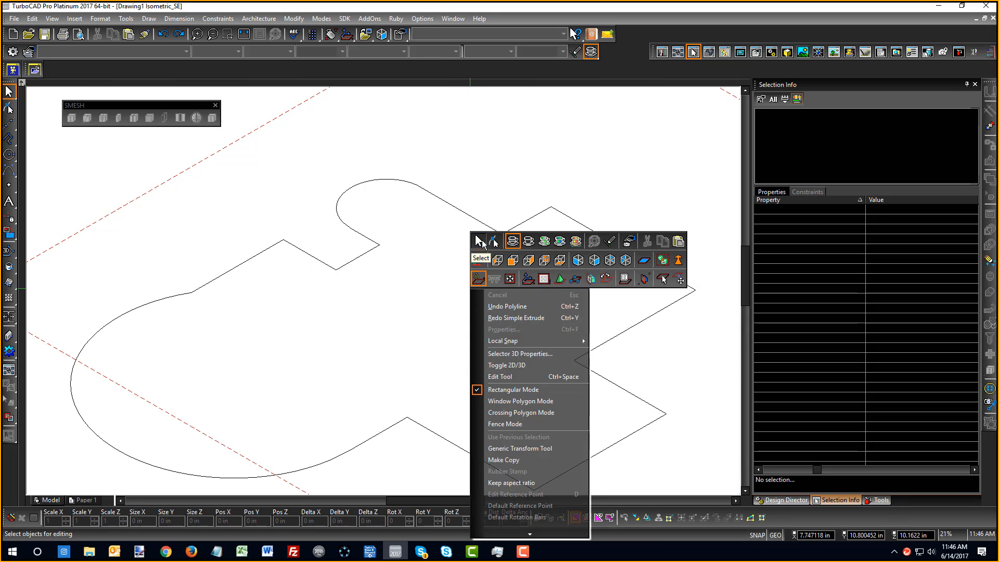
Explode the closed outline and list its pieces in Selection Info
{"action": "left_click", "coordinate": [479, 242]}
{"action": "left_click", "coordinate": [491, 229]}
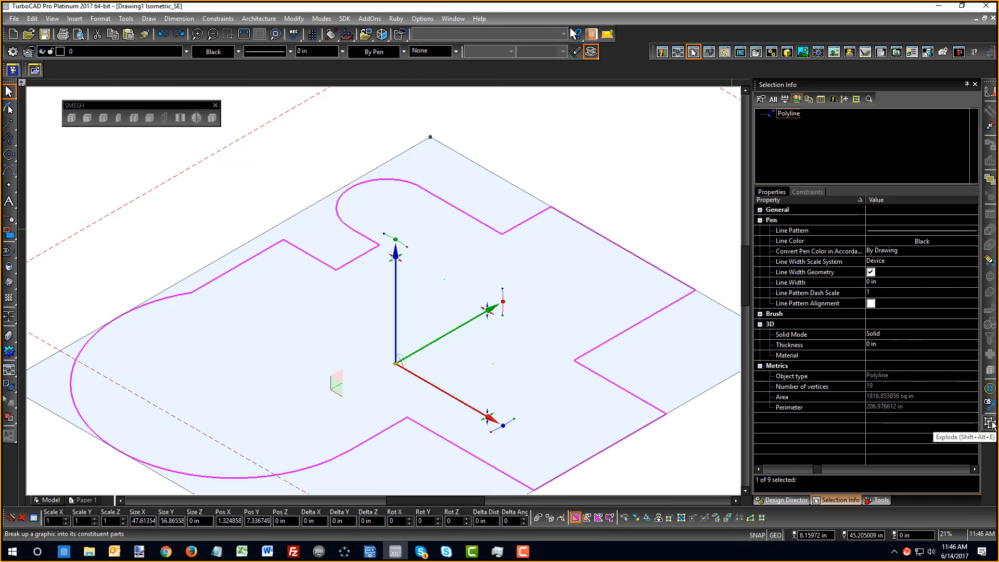
{"action": "left_click", "coordinate": [990, 423]}
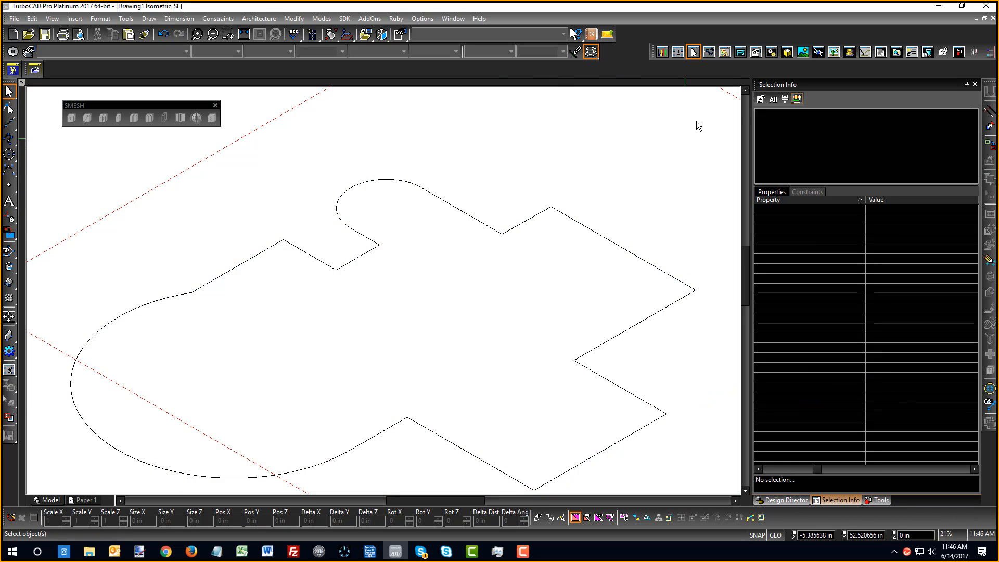
{"action": "left_click", "coordinate": [784, 99]}
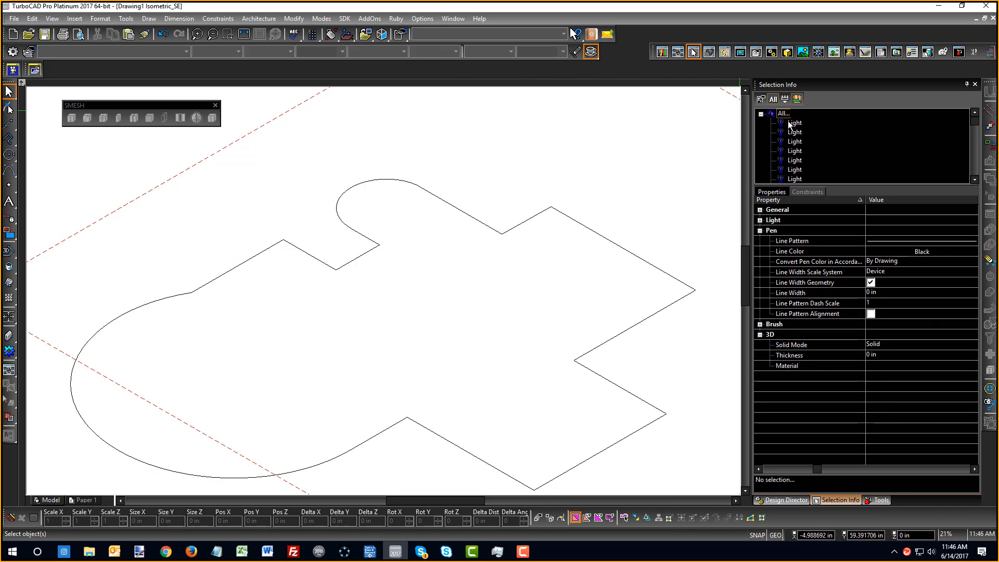
{"action": "scroll", "coordinate": [881, 172], "scroll_direction": "down", "scroll_amount": 3}
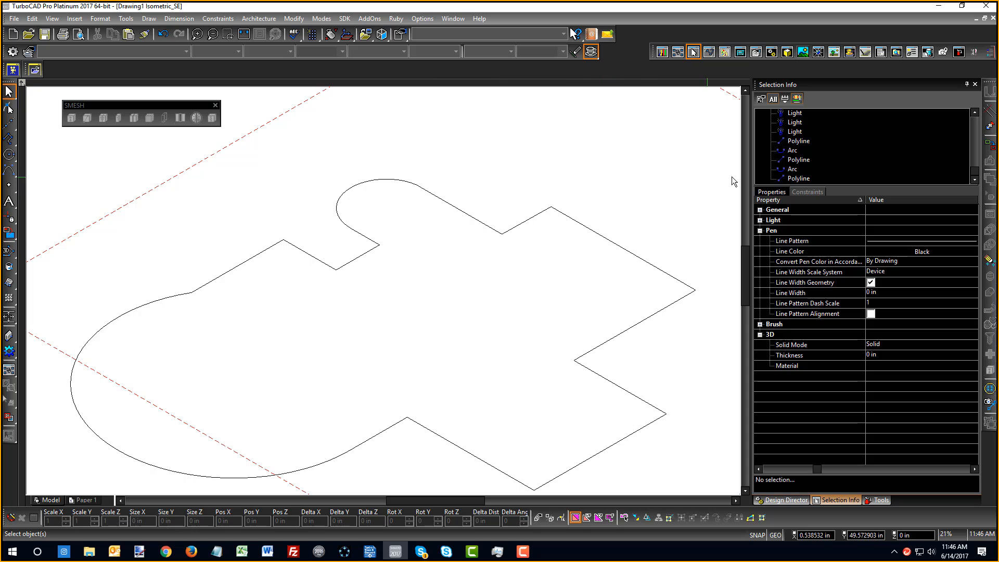
Inspect the top arc and a straight piece, then return to World Plan view
{"action": "left_click", "coordinate": [385, 181]}
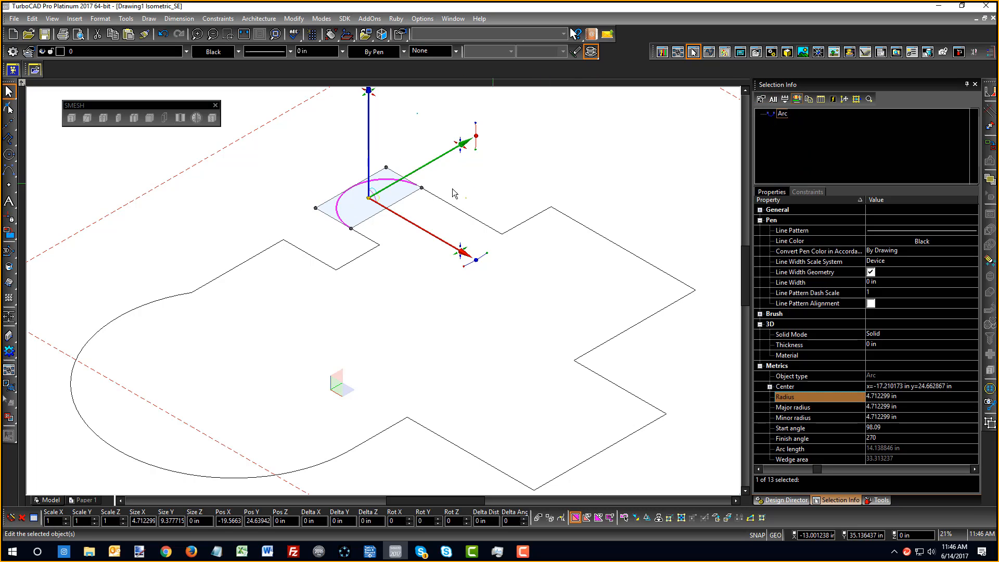
{"action": "left_click", "coordinate": [450, 205]}
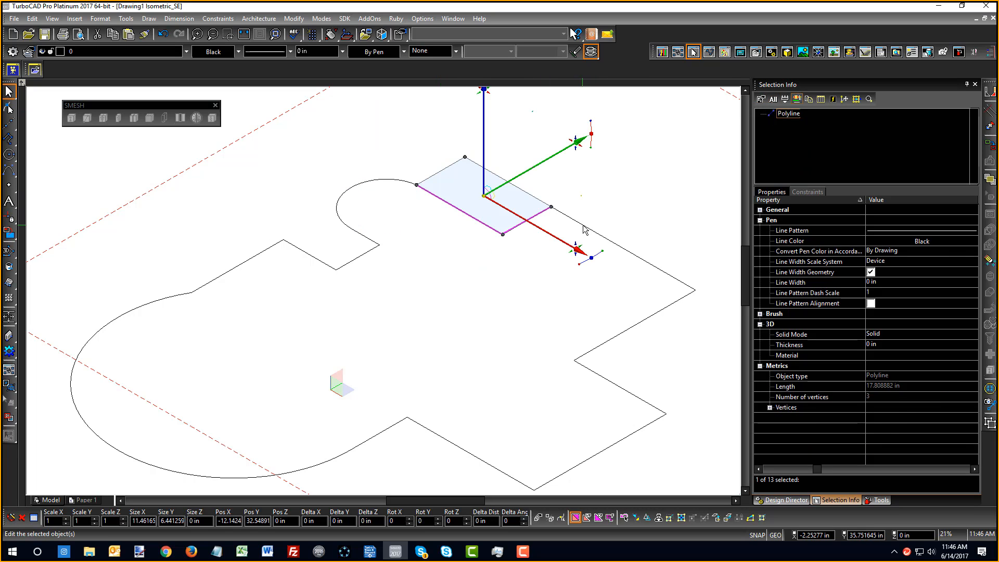
{"action": "left_click", "coordinate": [656, 193]}
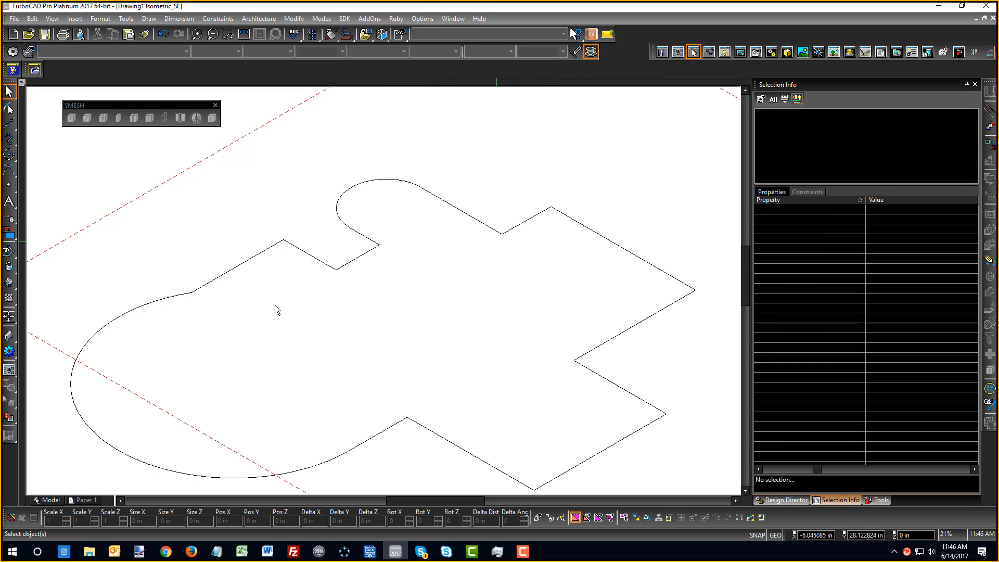
{"action": "right_click", "coordinate": [179, 335]}
{"action": "left_click", "coordinate": [187, 323]}
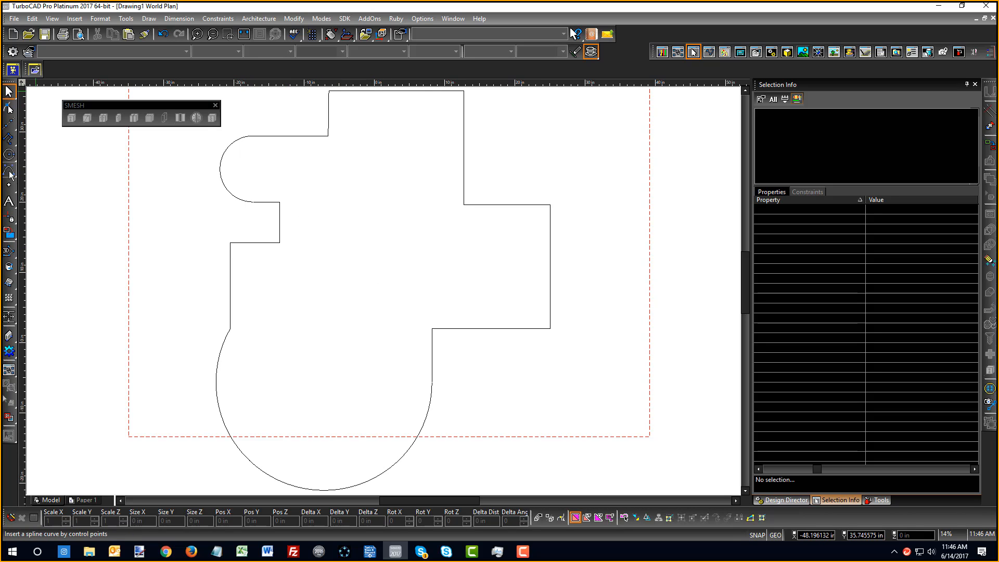
Use Edit Tool to select and inspect individual polyline pieces of the outline
{"action": "right_click", "coordinate": [399, 270]}
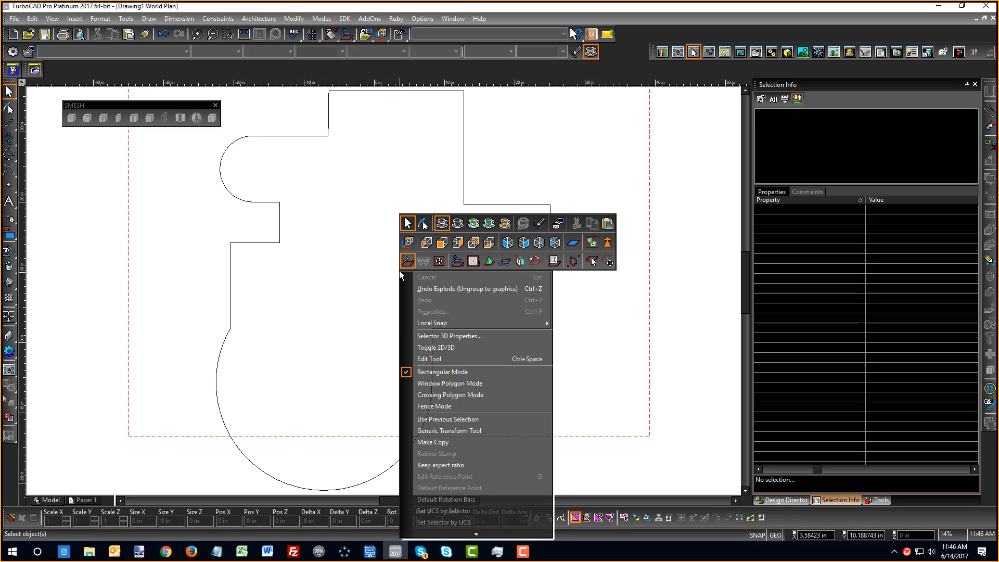
{"action": "left_click", "coordinate": [423, 224]}
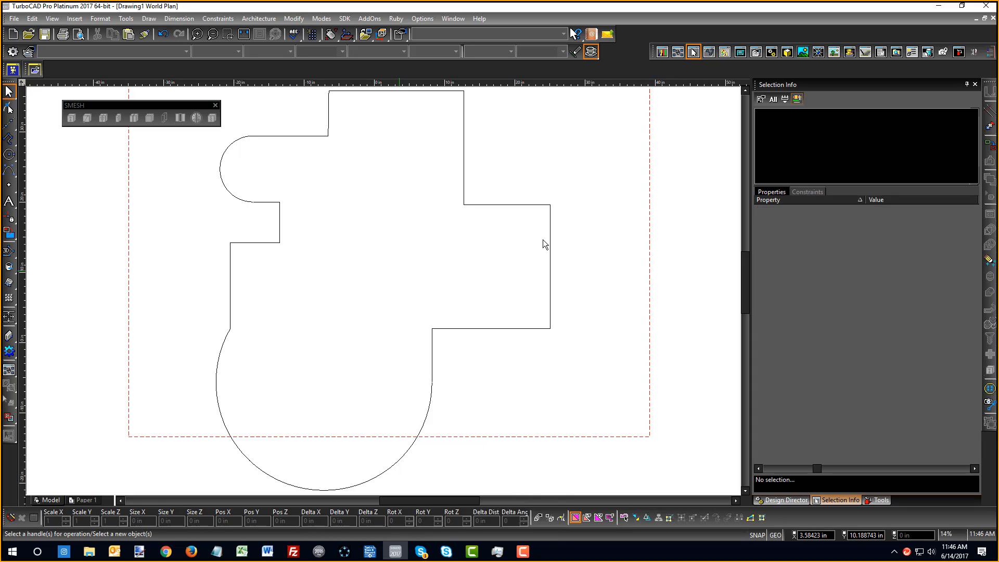
{"action": "left_click", "coordinate": [553, 240]}
{"action": "scroll", "coordinate": [558, 219], "scroll_direction": "up", "scroll_amount": 4}
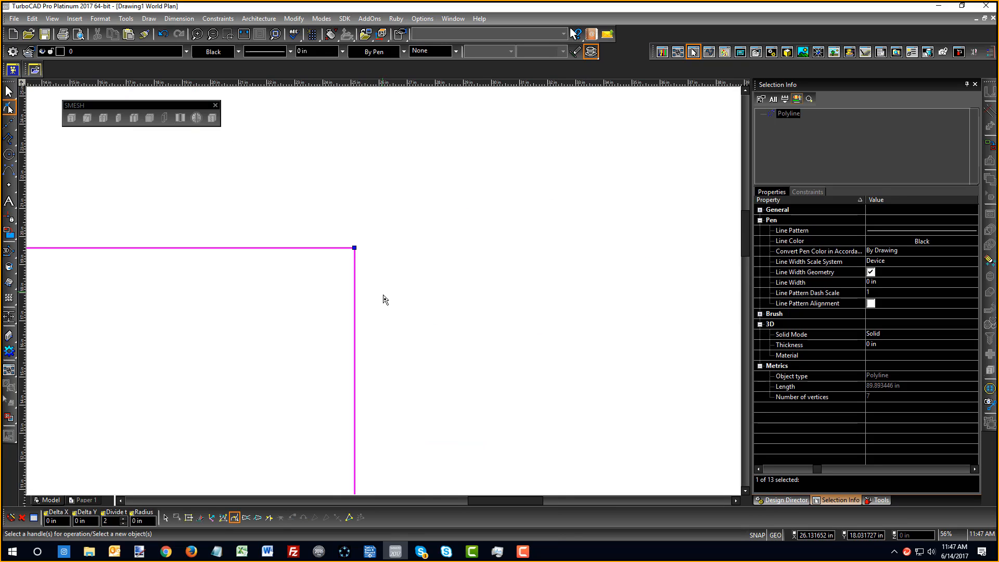
{"action": "scroll", "coordinate": [388, 303], "scroll_direction": "down", "scroll_amount": 2}
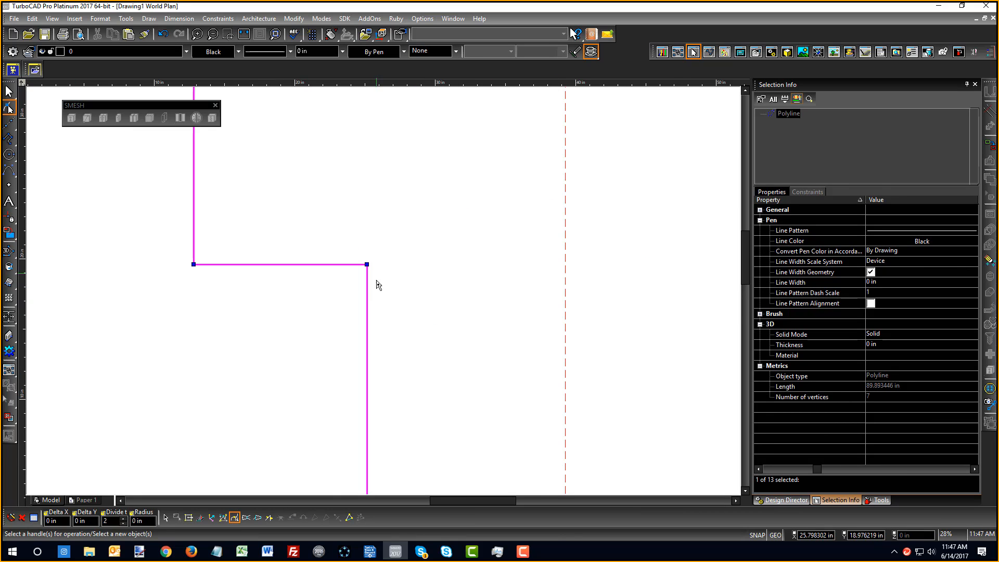
{"action": "scroll", "coordinate": [378, 285], "scroll_direction": "down", "scroll_amount": 5}
{"action": "left_click", "coordinate": [395, 302]}
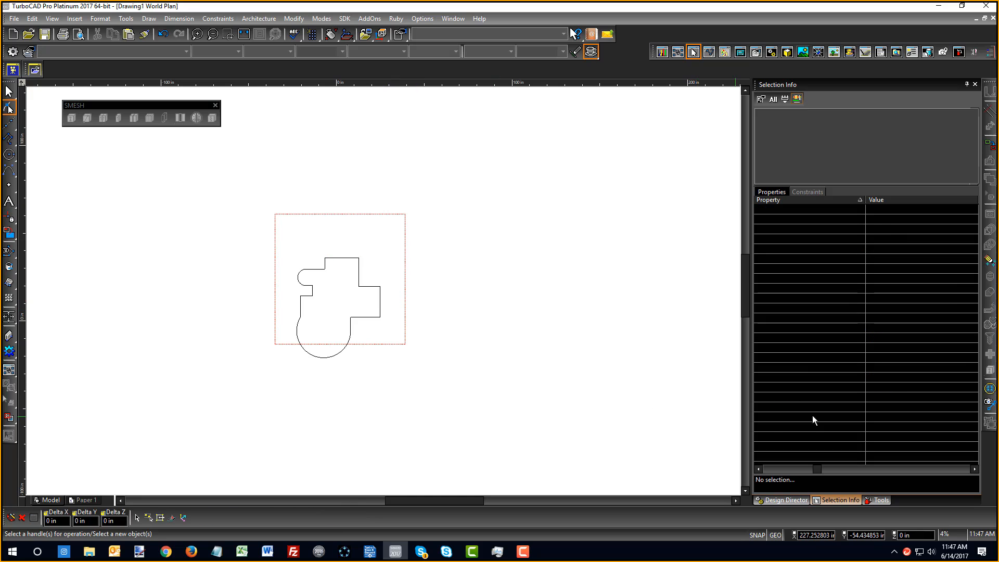
{"action": "left_click", "coordinate": [339, 261]}
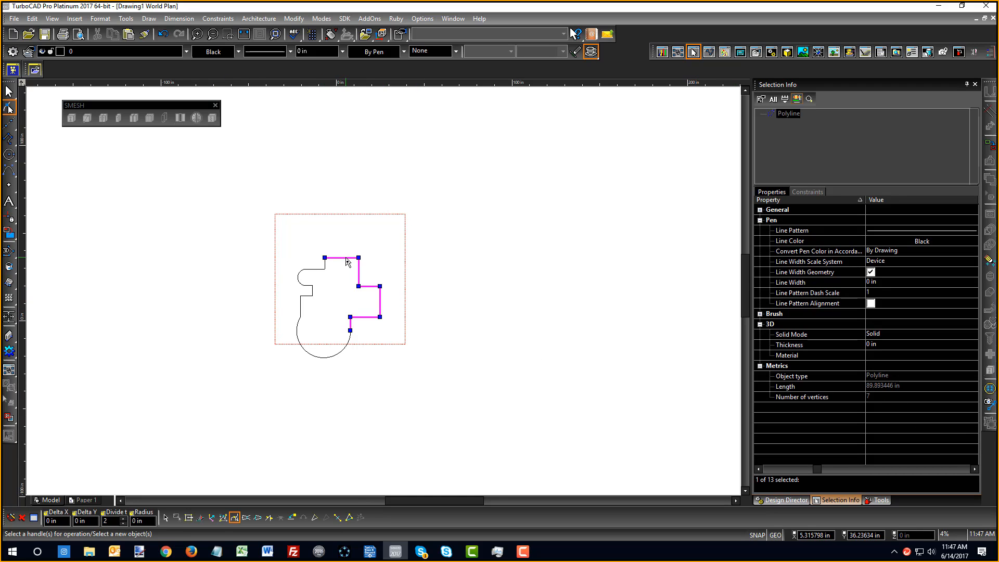
{"action": "right_click", "coordinate": [517, 343]}
{"action": "left_click", "coordinate": [392, 307]}
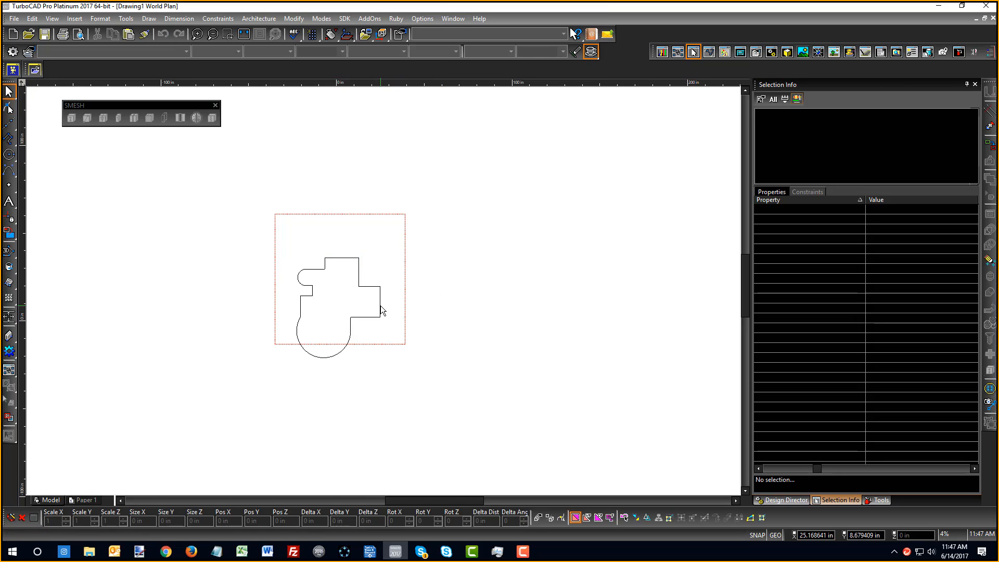
Explode the outline into separate lines and pick up its right vertical edge with Edit Tool
{"action": "left_click", "coordinate": [380, 309]}
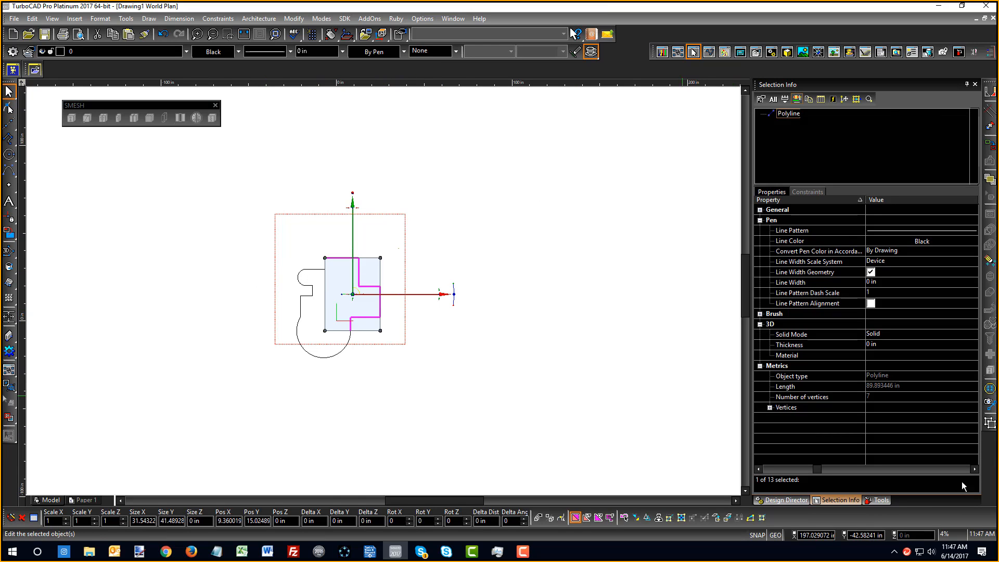
{"action": "left_click", "coordinate": [986, 426]}
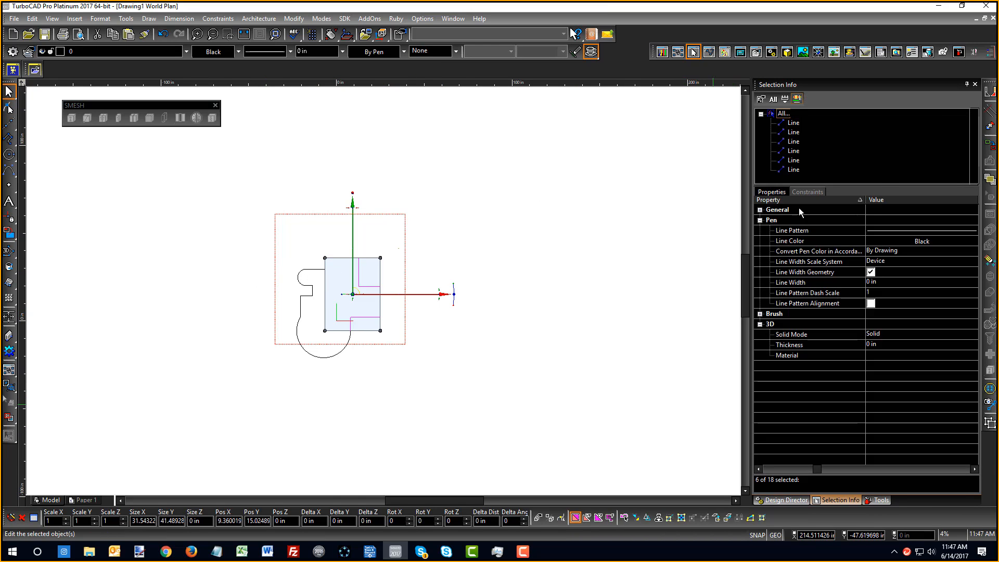
{"action": "left_click", "coordinate": [391, 261]}
{"action": "scroll", "coordinate": [385, 275], "scroll_direction": "up", "scroll_amount": 3}
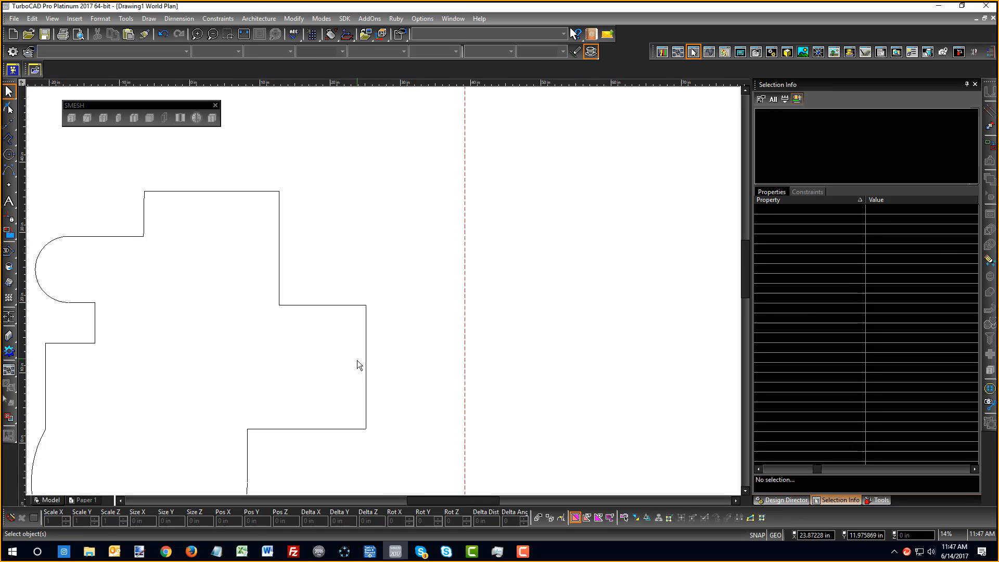
{"action": "right_click", "coordinate": [391, 316]}
{"action": "left_click", "coordinate": [412, 323]}
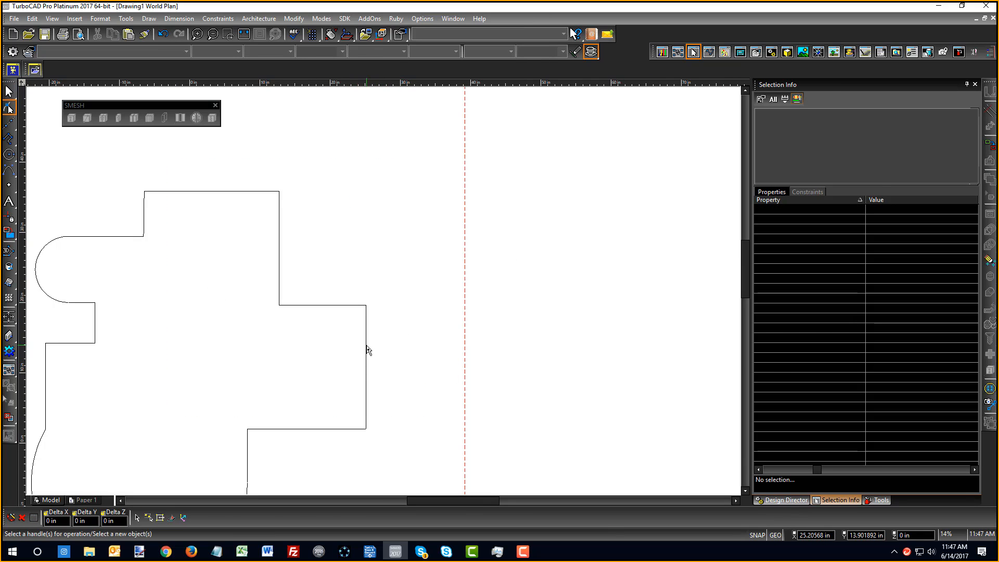
{"action": "left_click", "coordinate": [365, 325]}
{"action": "left_click", "coordinate": [366, 318]}
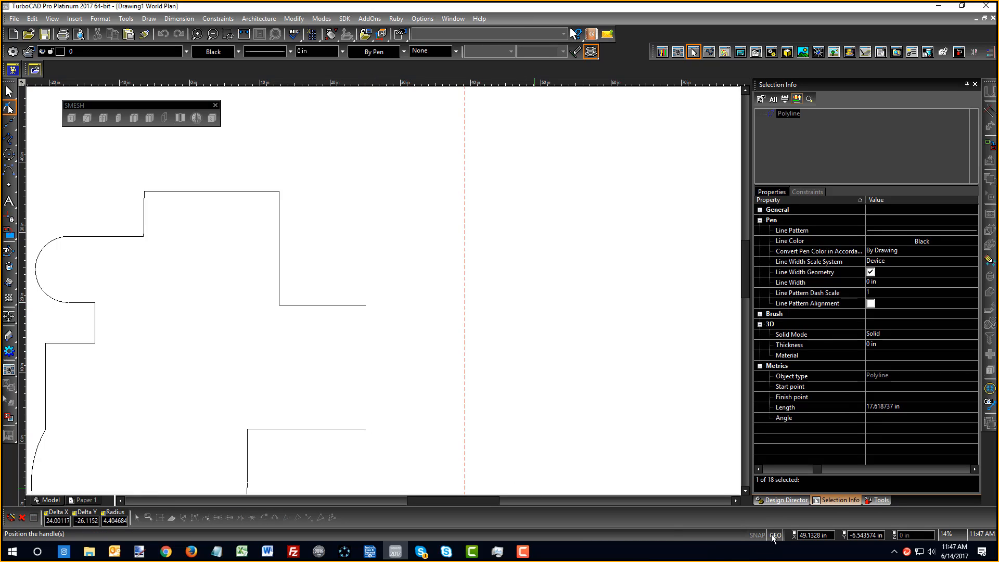
Place the right edge back and extend its top endpoint up to the corner
{"action": "left_click", "coordinate": [367, 316]}
{"action": "scroll", "coordinate": [366, 312], "scroll_direction": "down", "scroll_amount": 2}
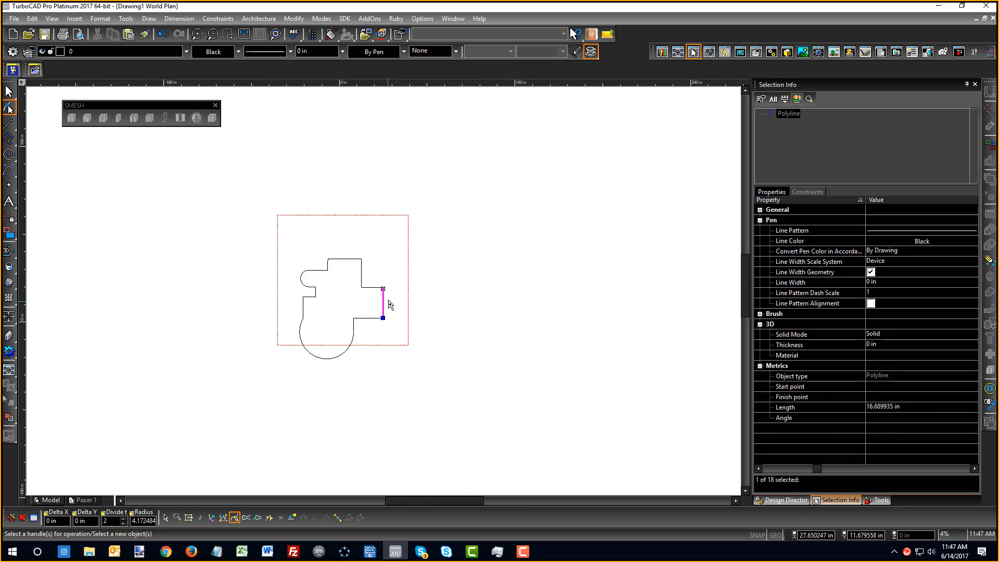
{"action": "scroll", "coordinate": [385, 304], "scroll_direction": "up", "scroll_amount": 4}
{"action": "scroll", "coordinate": [371, 257], "scroll_direction": "up", "scroll_amount": 2}
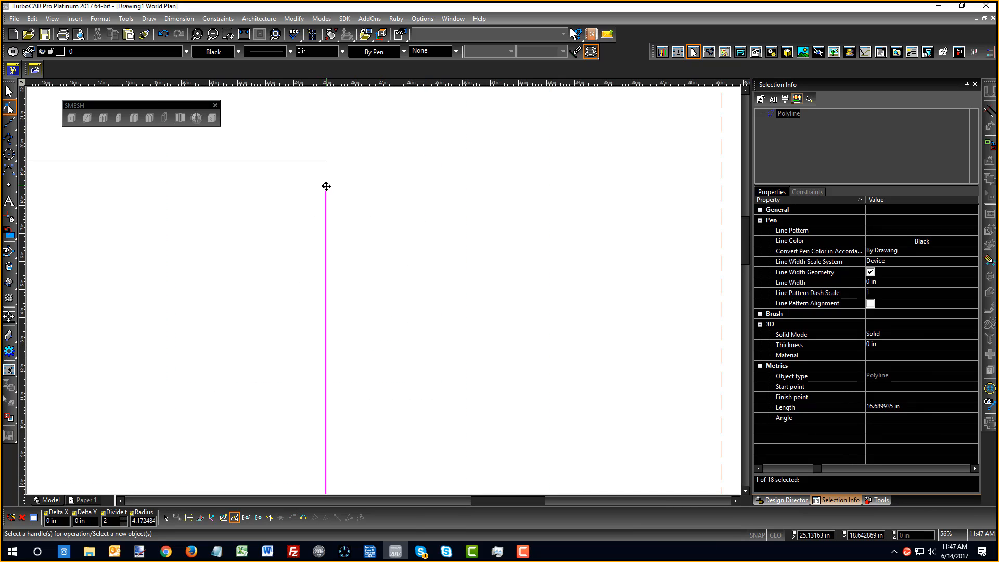
{"action": "left_click", "coordinate": [326, 186]}
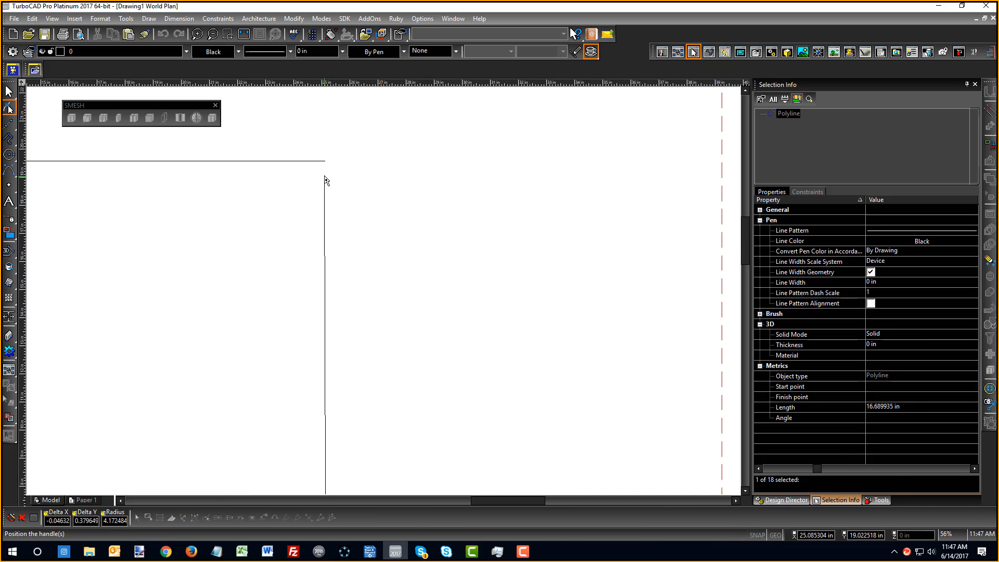
{"action": "left_click", "coordinate": [325, 144]}
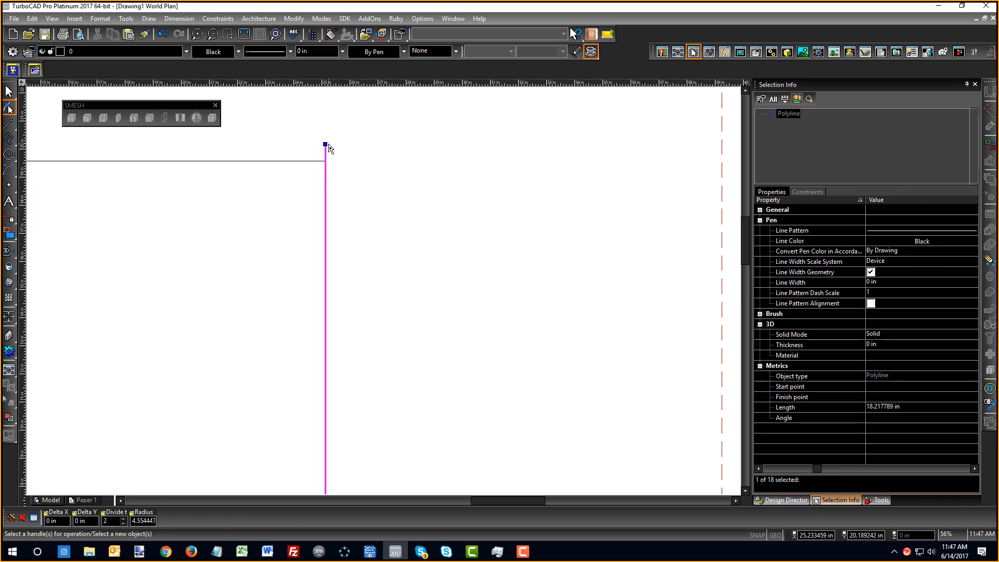
Shorten the right edge's other endpoint so it meets its corner
{"action": "scroll", "coordinate": [381, 281], "scroll_direction": "down", "scroll_amount": 1}
{"action": "left_click", "coordinate": [378, 308]}
{"action": "scroll", "coordinate": [377, 300], "scroll_direction": "down", "scroll_amount": 3}
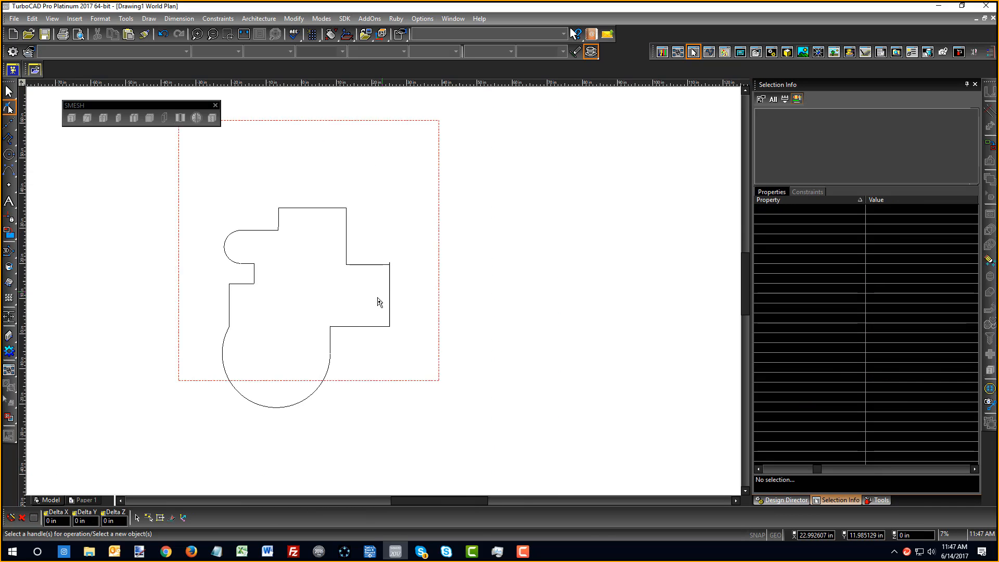
{"action": "scroll", "coordinate": [391, 289], "scroll_direction": "up", "scroll_amount": 3}
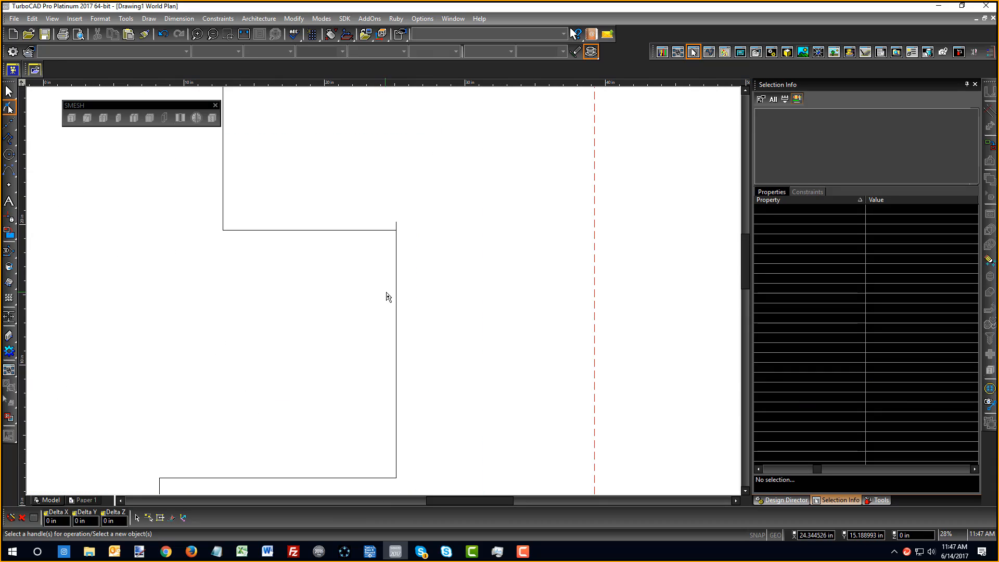
{"action": "left_click", "coordinate": [396, 229]}
{"action": "left_click", "coordinate": [395, 229]}
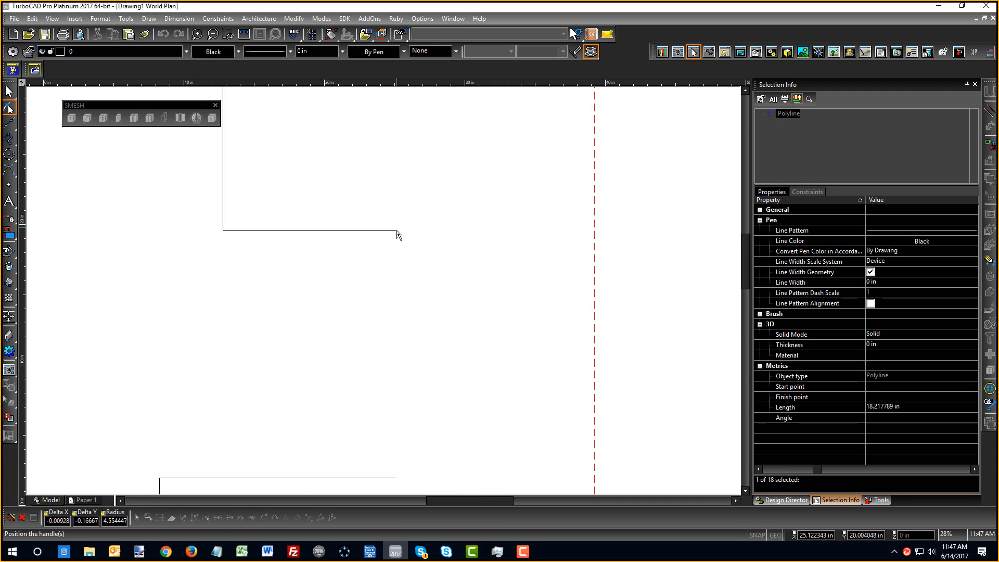
{"action": "left_click", "coordinate": [397, 235]}
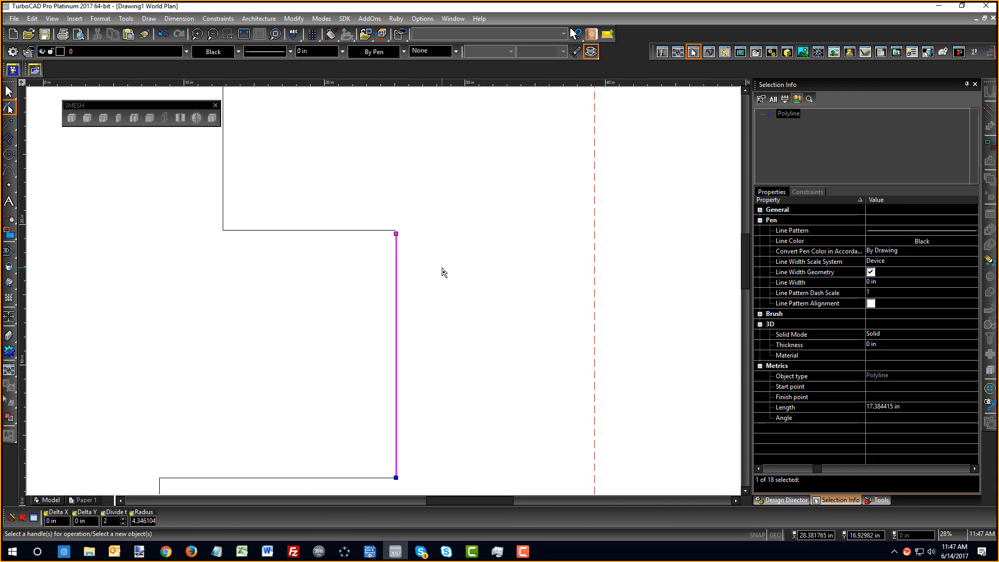
{"action": "scroll", "coordinate": [426, 281], "scroll_direction": "down", "scroll_amount": 1}
{"action": "key", "text": "Escape"}
{"action": "scroll", "coordinate": [379, 300], "scroll_direction": "down", "scroll_amount": 3}
{"action": "scroll", "coordinate": [378, 298], "scroll_direction": "up", "scroll_amount": 1}
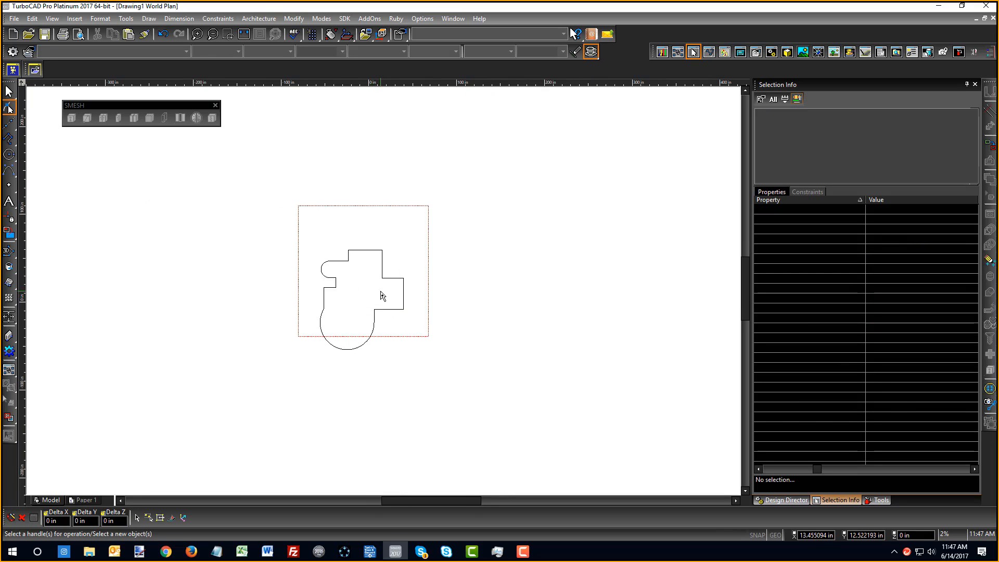
{"action": "scroll", "coordinate": [376, 293], "scroll_direction": "up", "scroll_amount": 1}
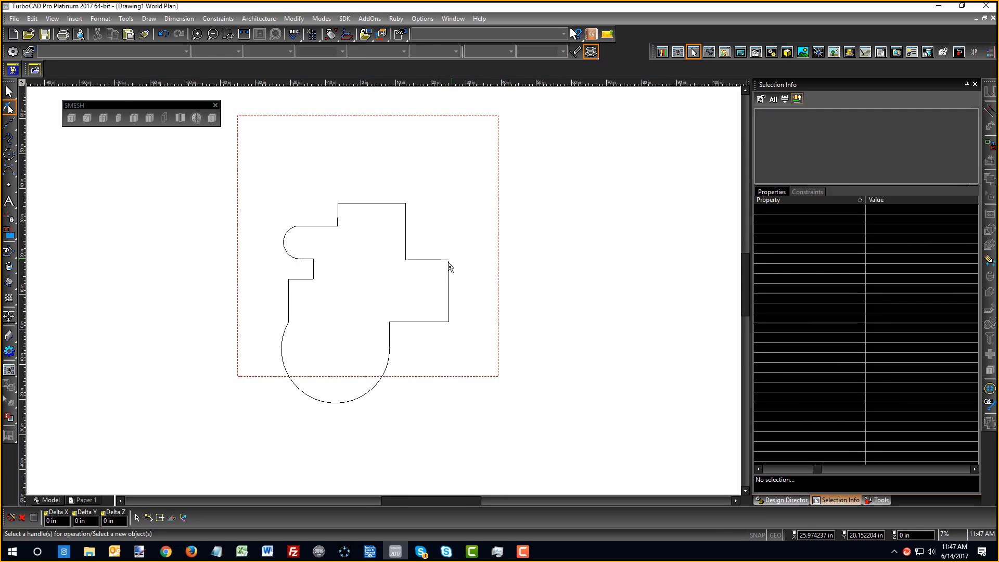
Merge the lines with Join Polyline into one closed 19-vertex polyline and verify it
{"action": "left_click", "coordinate": [992, 148]}
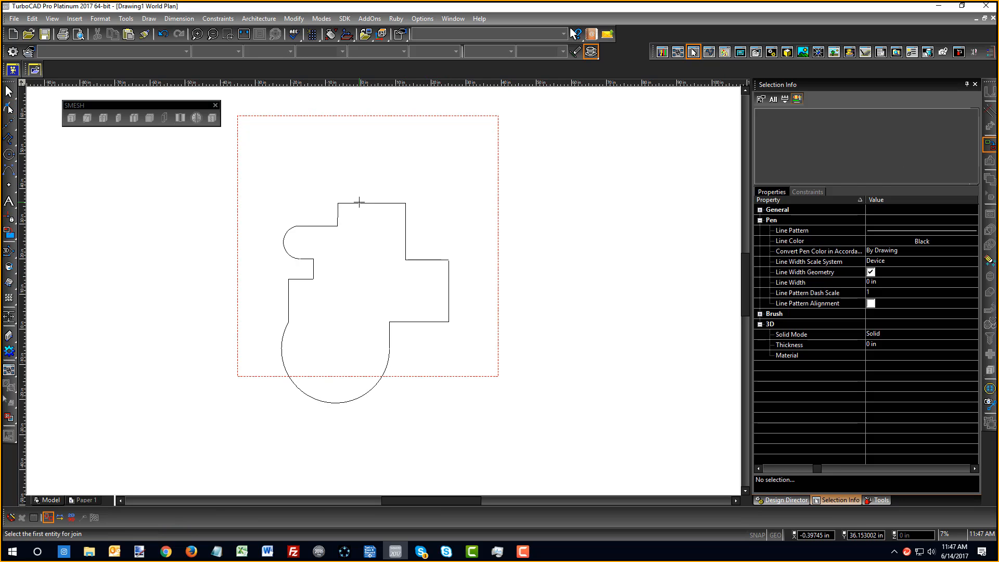
{"action": "left_click", "coordinate": [308, 227]}
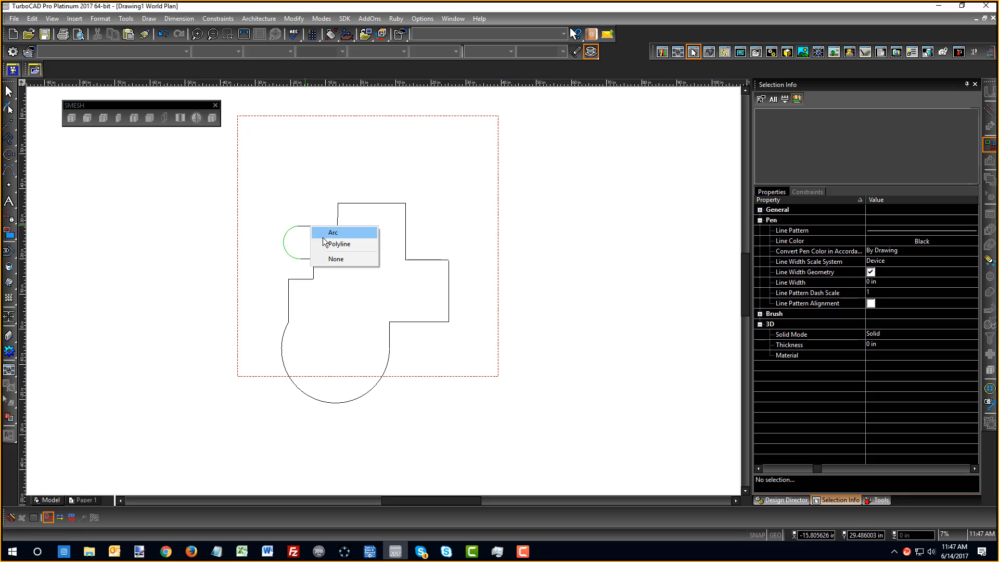
{"action": "left_click", "coordinate": [155, 261]}
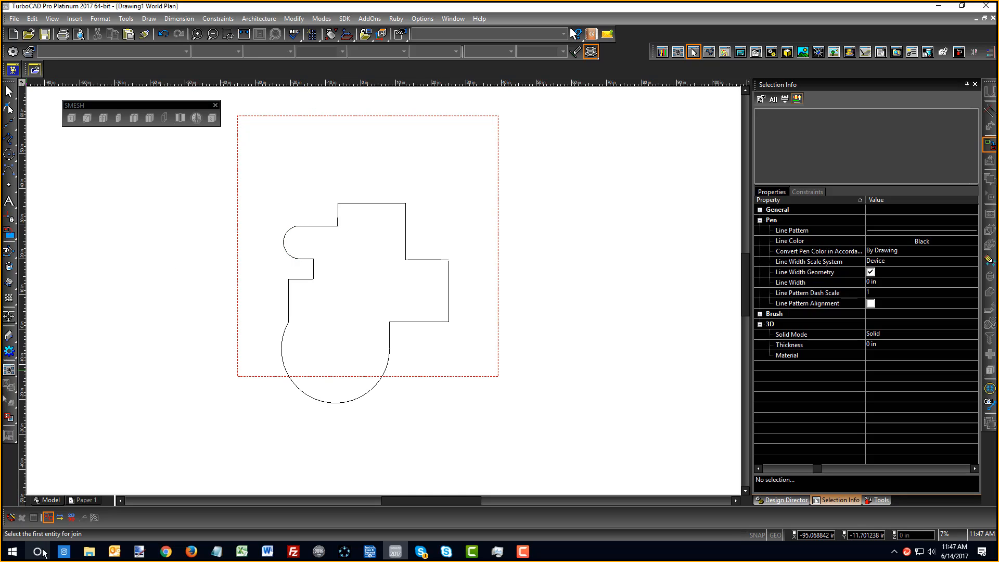
{"action": "left_click", "coordinate": [59, 517]}
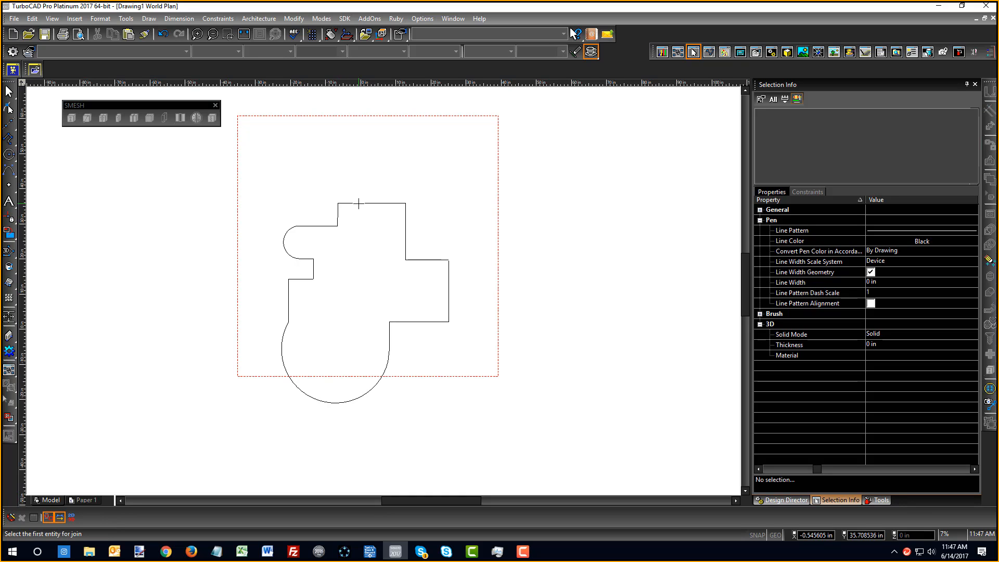
{"action": "right_click", "coordinate": [247, 197]}
{"action": "left_click", "coordinate": [258, 156]}
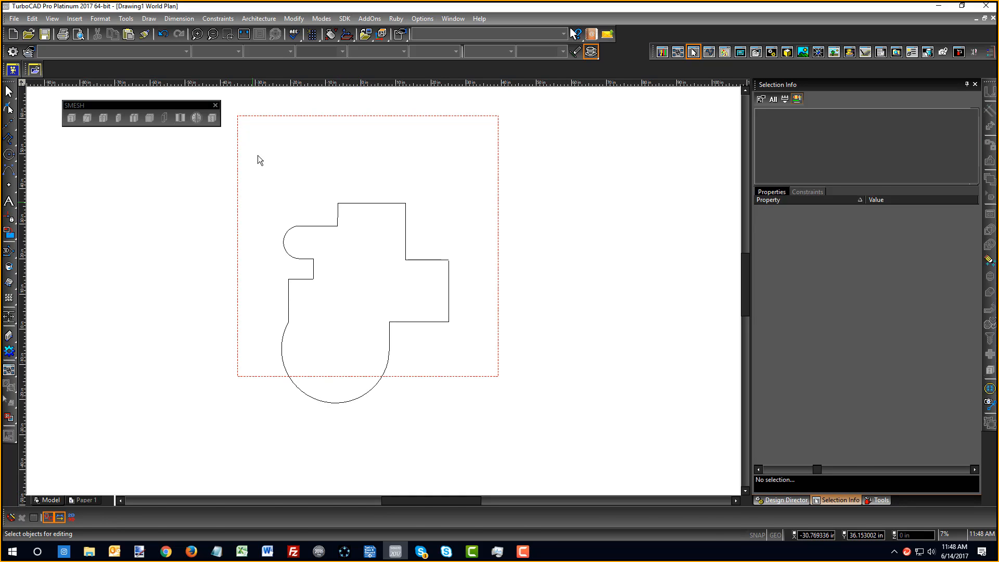
{"action": "left_click", "coordinate": [361, 203]}
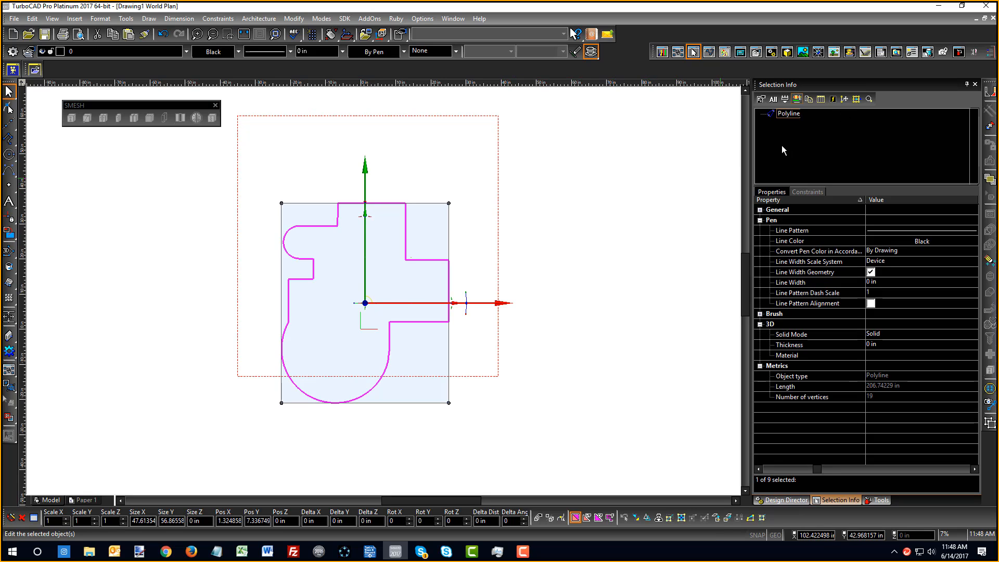
{"action": "left_click", "coordinate": [653, 192]}
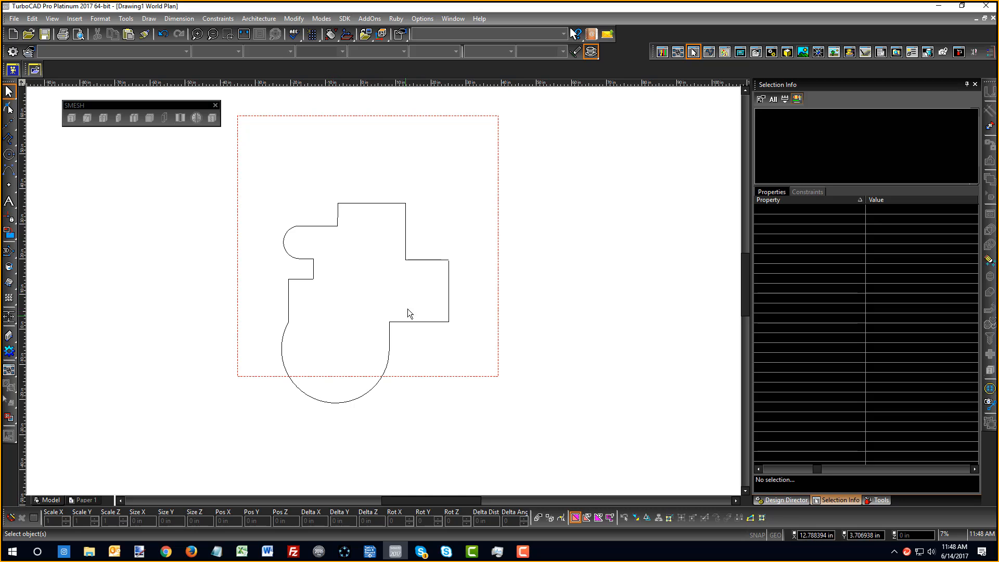
Simple Extrude the outline as a Cadet Blue compound profile in the SW isometric view
{"action": "left_click", "coordinate": [9, 284]}
{"action": "right_click", "coordinate": [84, 306]}
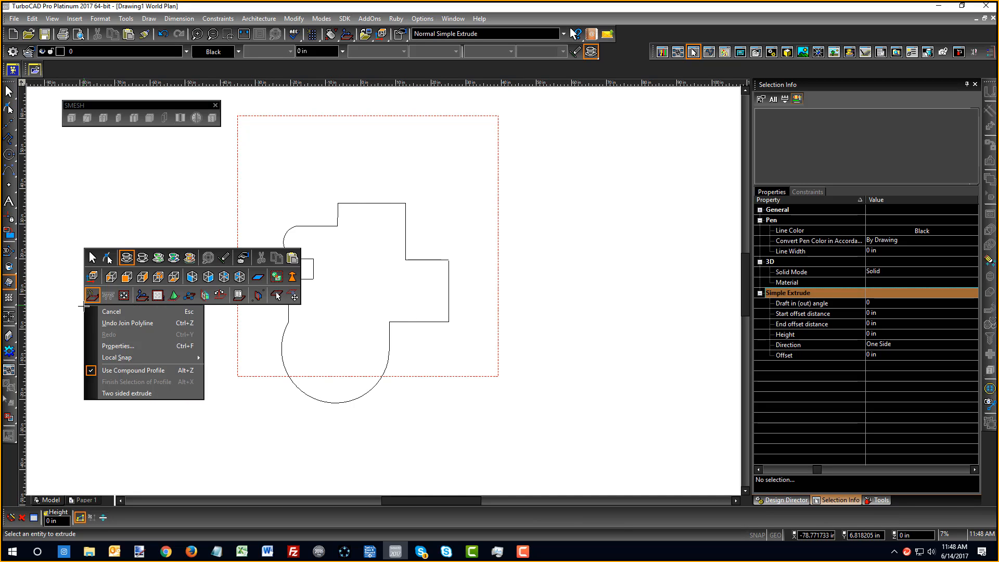
{"action": "left_click", "coordinate": [192, 281]}
{"action": "left_click", "coordinate": [239, 54]}
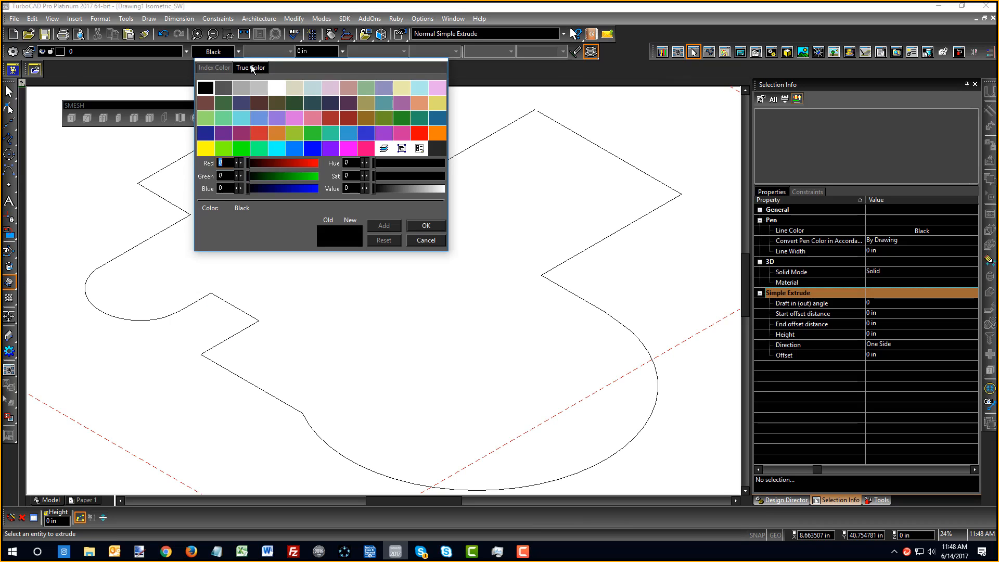
{"action": "left_click", "coordinate": [385, 114]}
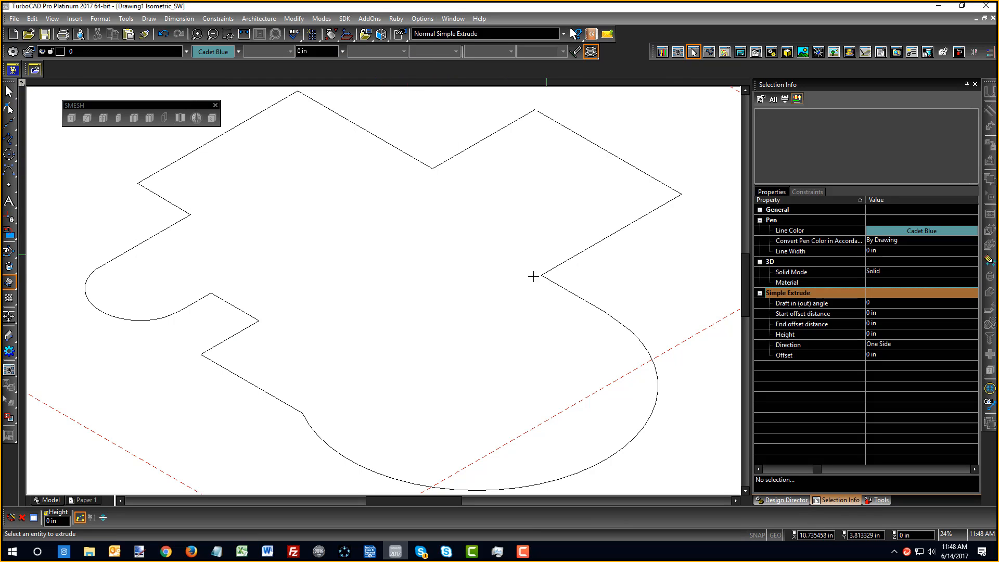
{"action": "left_click", "coordinate": [548, 270]}
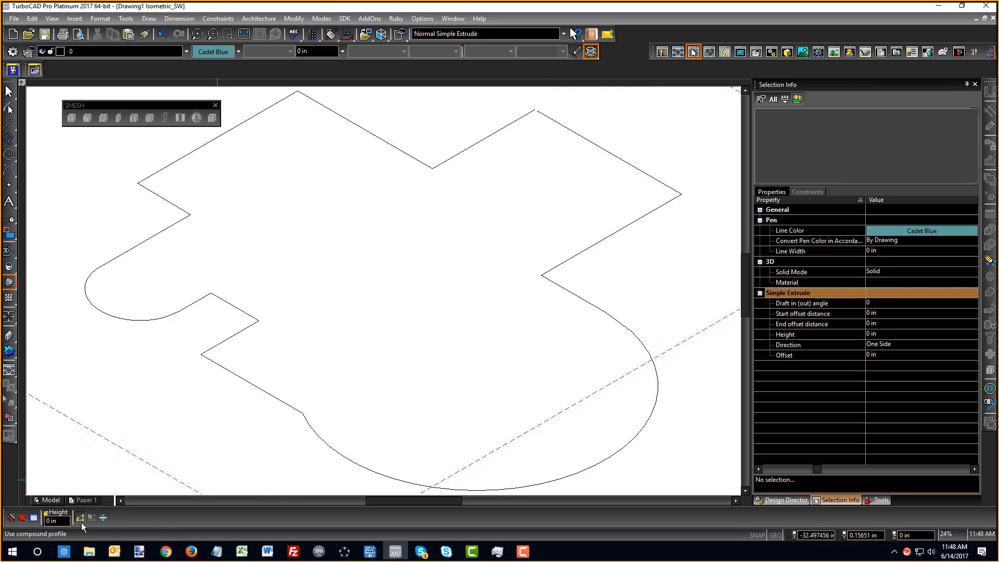
{"action": "left_click", "coordinate": [80, 518]}
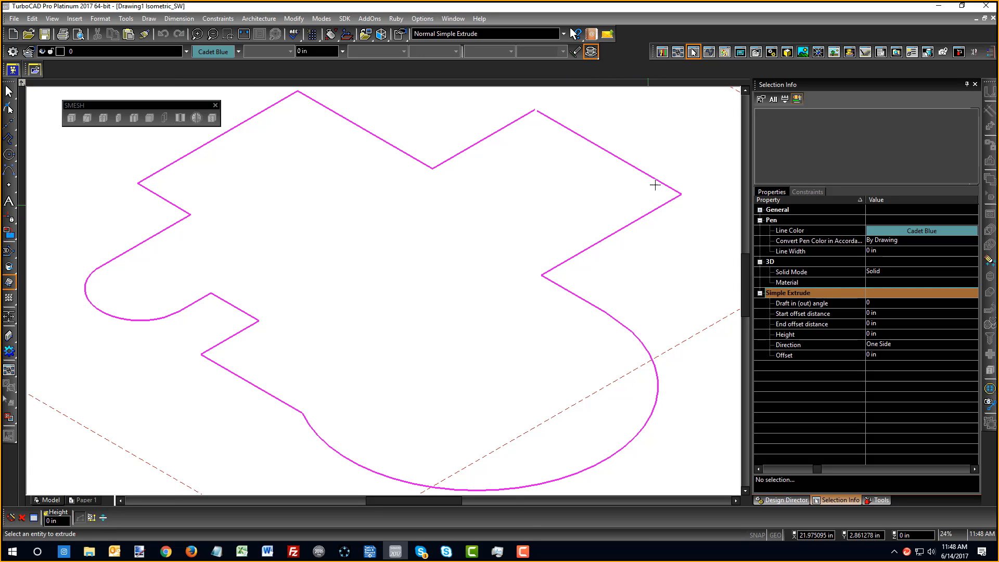
{"action": "left_click", "coordinate": [92, 521]}
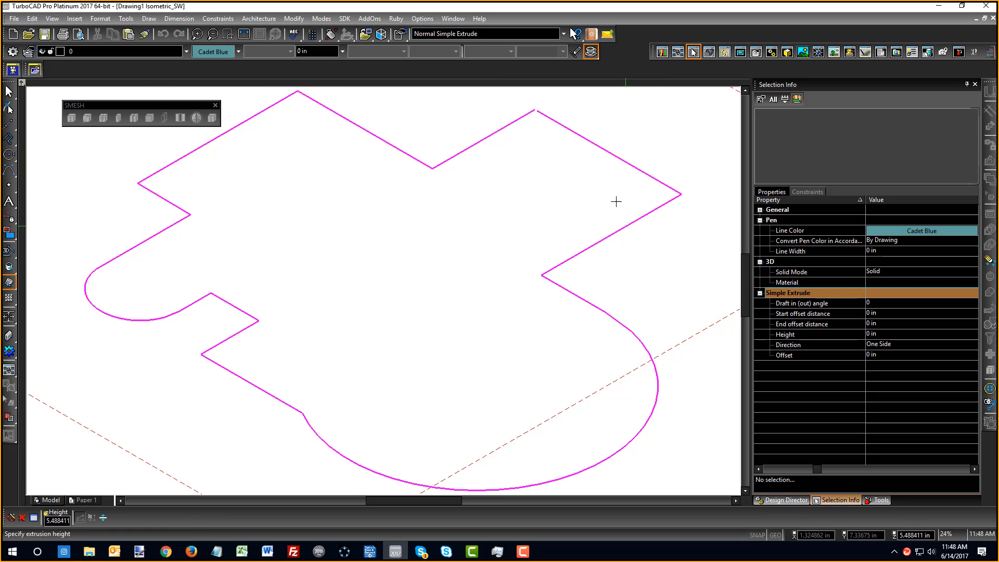
Shade the extruded walls and orbit to show the hollow interior
{"action": "scroll", "coordinate": [381, 295], "scroll_direction": "down", "scroll_amount": 4}
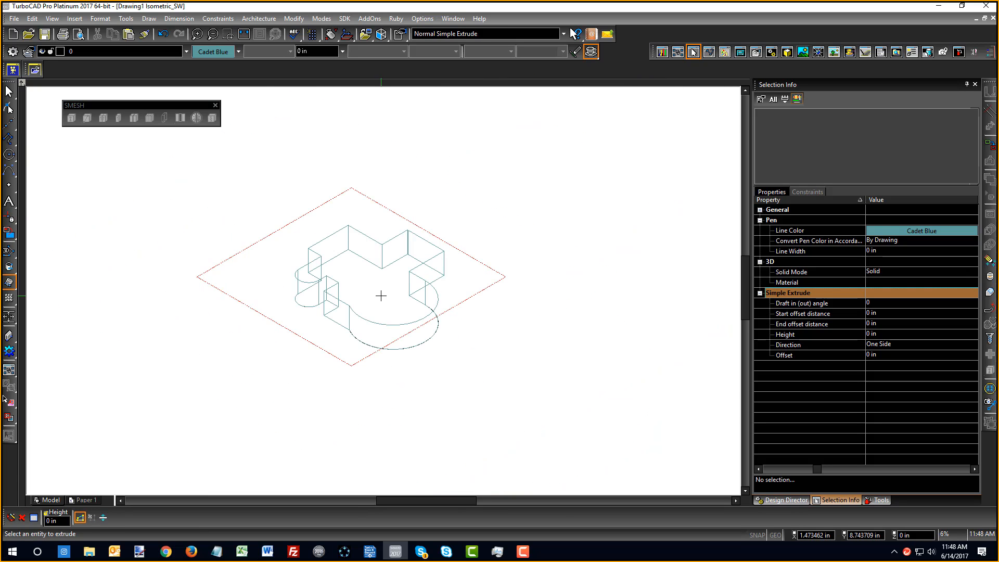
{"action": "right_click", "coordinate": [380, 295]}
{"action": "left_click", "coordinate": [445, 249]}
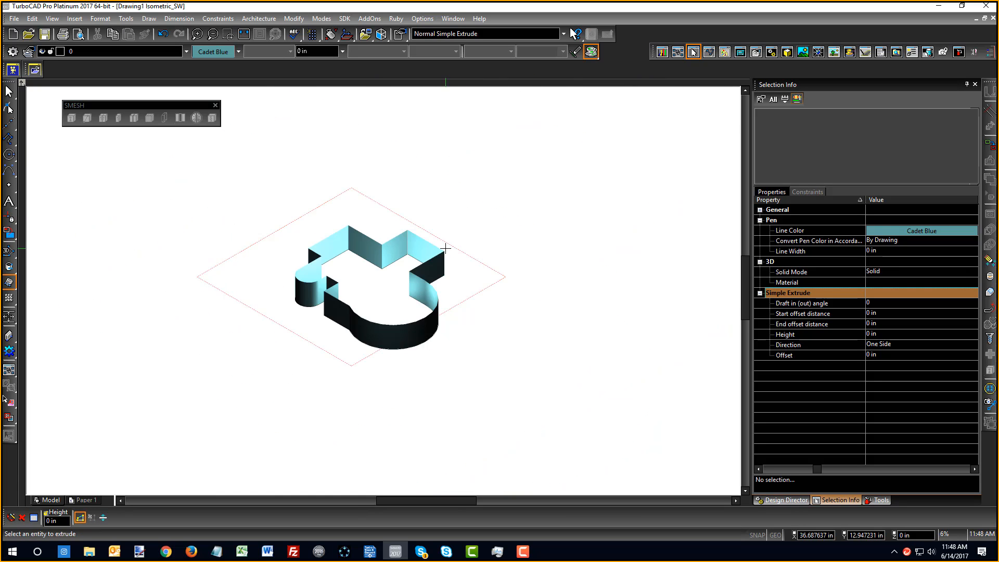
{"action": "scroll", "coordinate": [365, 288], "scroll_direction": "up", "scroll_amount": 5}
{"action": "scroll", "coordinate": [383, 288], "scroll_direction": "down", "scroll_amount": 2}
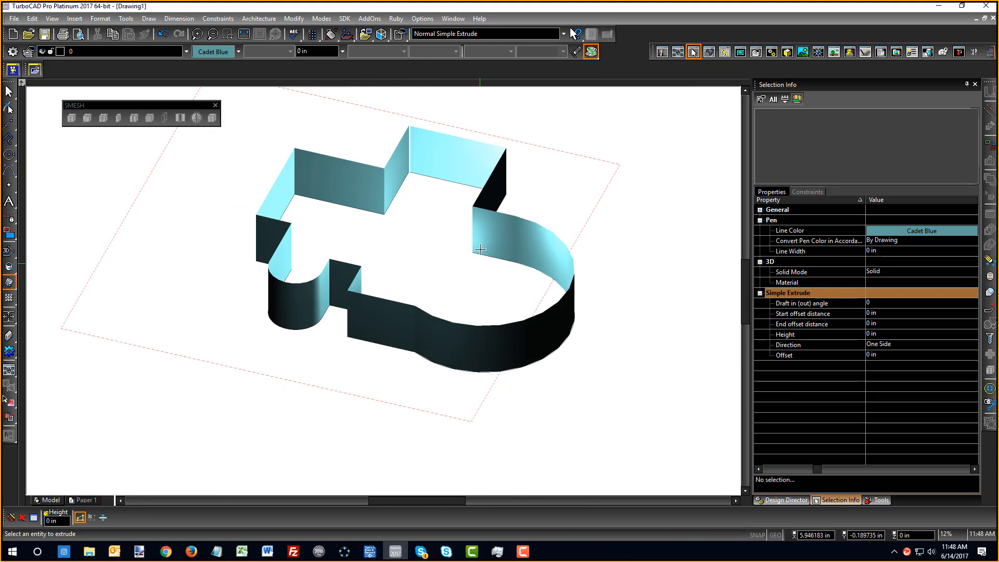
{"action": "middle_click_drag", "start_coordinate": [337, 315], "coordinate": [356, 203], "text": "shift"}
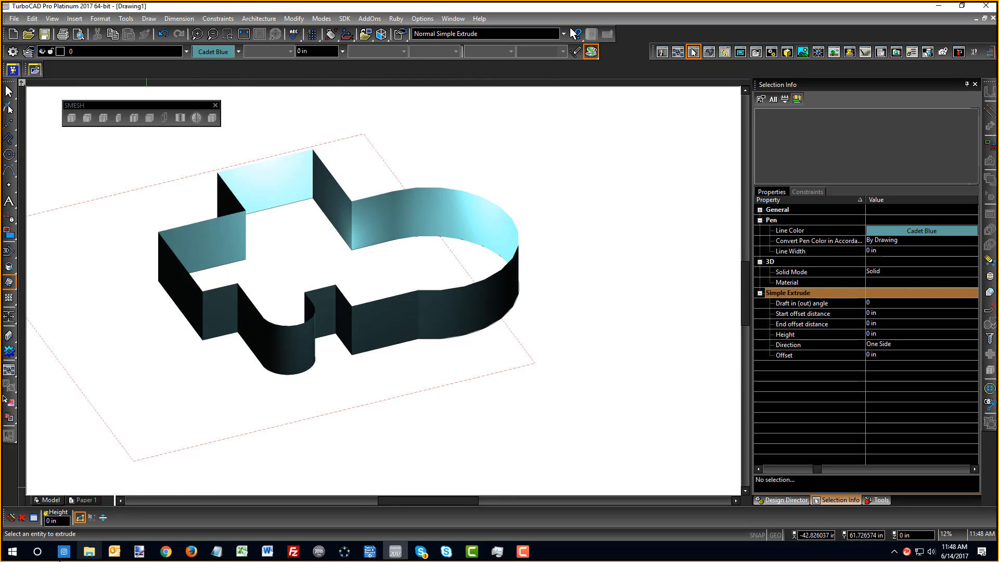
{"action": "right_click", "coordinate": [429, 442]}
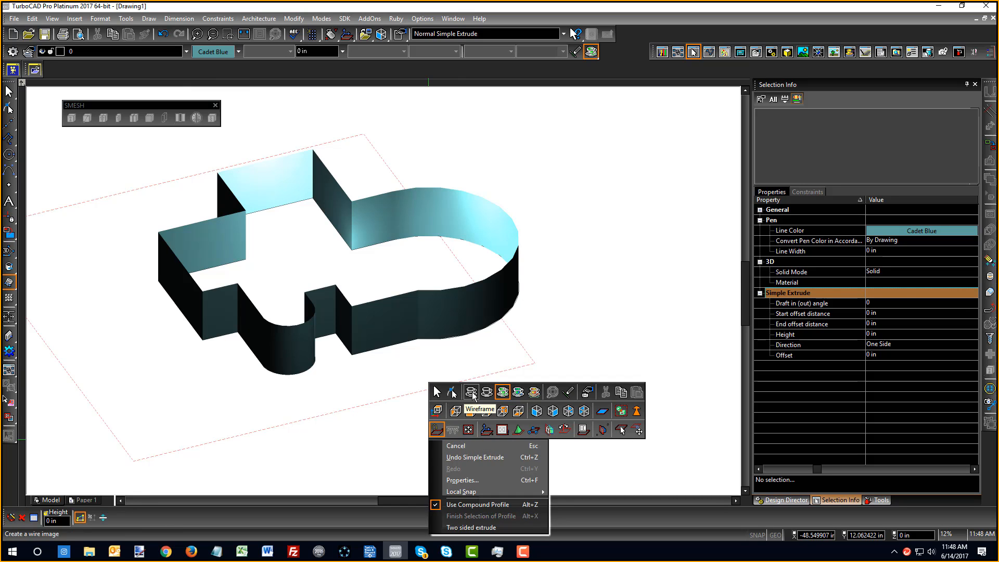
Switch to wireframe, undo the extrusion, and return to World Plan view for selecting
{"action": "left_click", "coordinate": [463, 411]}
{"action": "key", "text": "ctrl+z"}
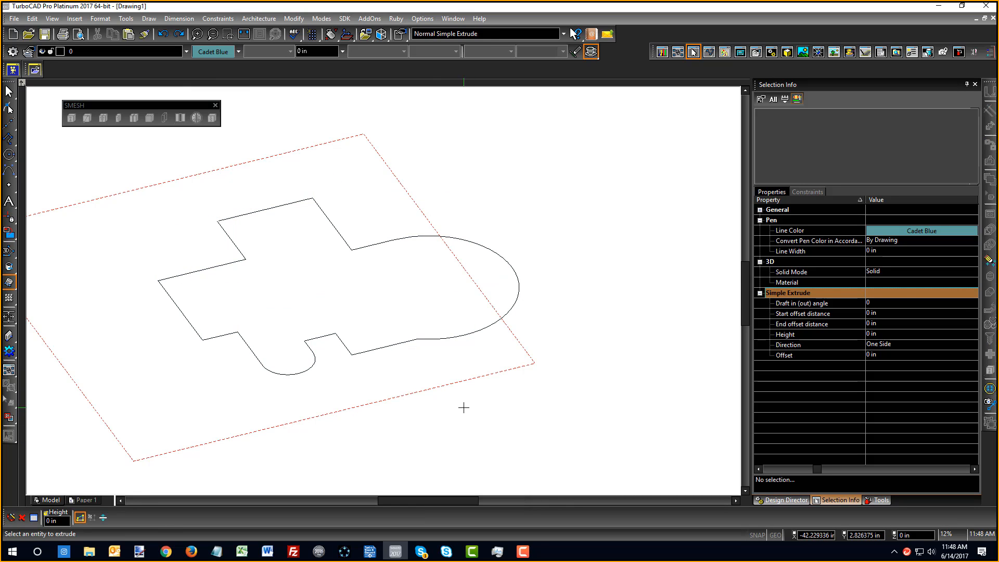
{"action": "right_click", "coordinate": [420, 392]}
{"action": "left_click", "coordinate": [419, 346]}
{"action": "scroll", "coordinate": [418, 421], "scroll_direction": "down", "scroll_amount": 2}
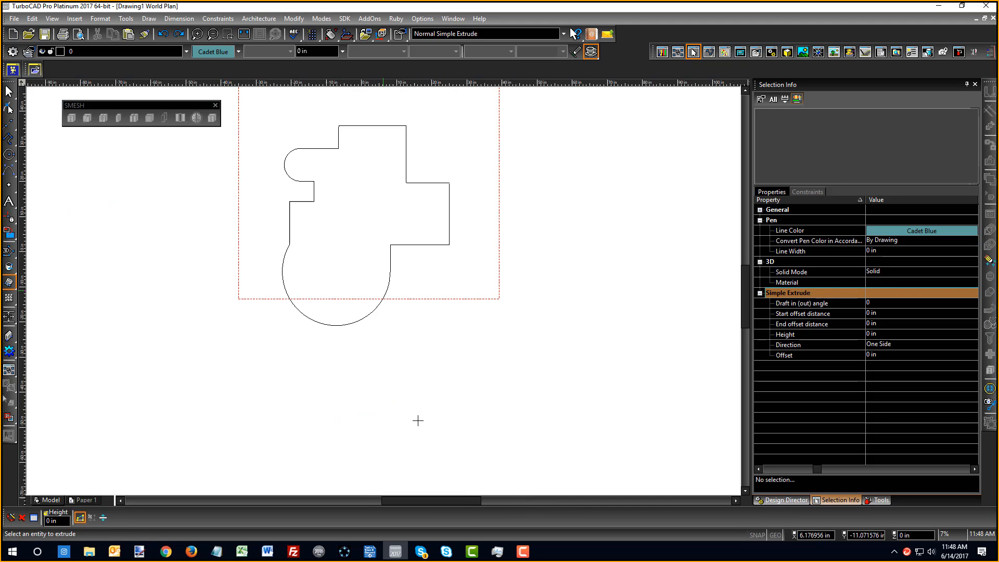
{"action": "right_click", "coordinate": [383, 292]}
{"action": "left_click", "coordinate": [406, 245]}
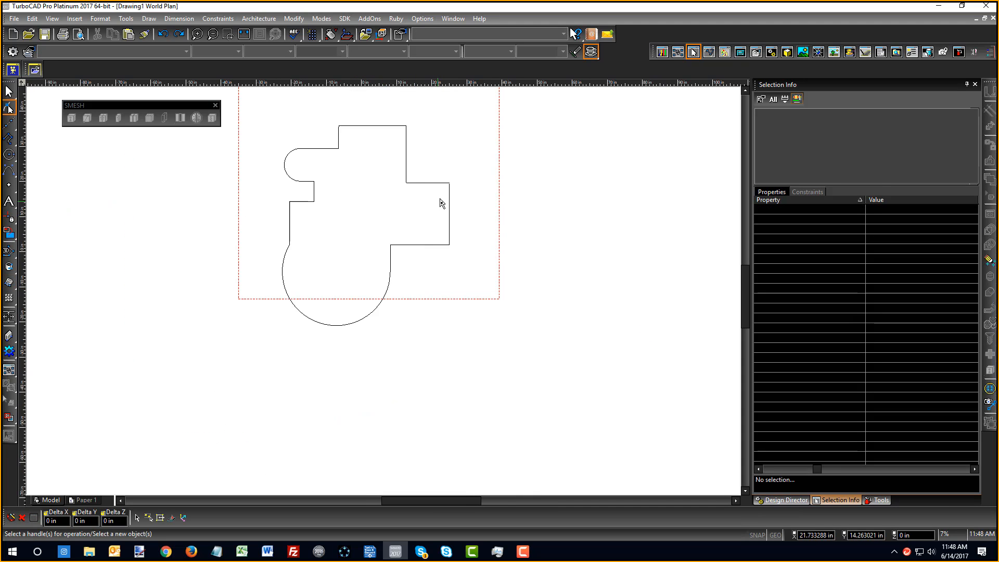
{"action": "scroll", "coordinate": [439, 201], "scroll_direction": "up", "scroll_amount": 4}
Delete the stray vertex from the profile polyline and close it into an 18-vertex outline
{"action": "left_click", "coordinate": [422, 328]}
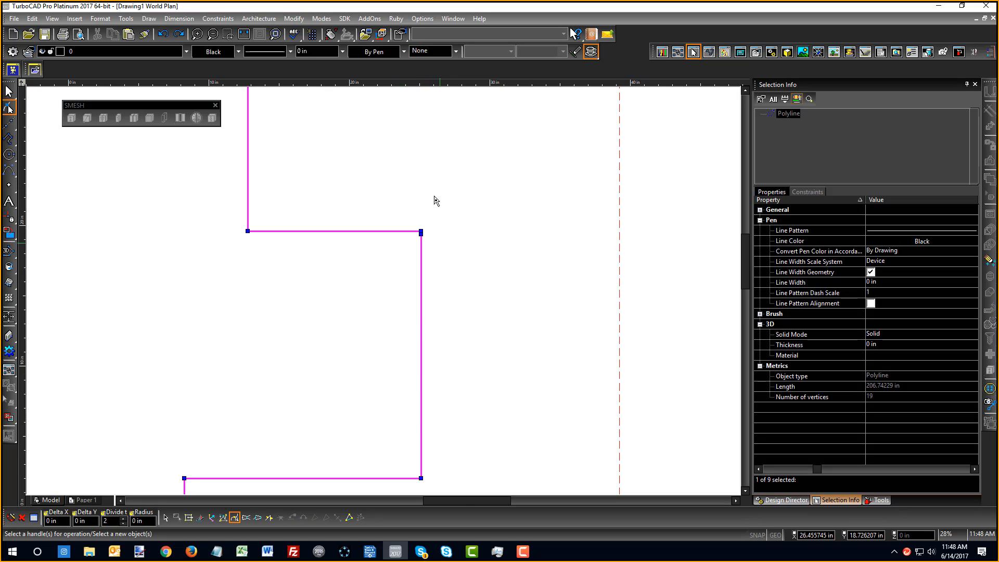
{"action": "scroll", "coordinate": [434, 200], "scroll_direction": "up", "scroll_amount": 4}
{"action": "left_click", "coordinate": [361, 400]}
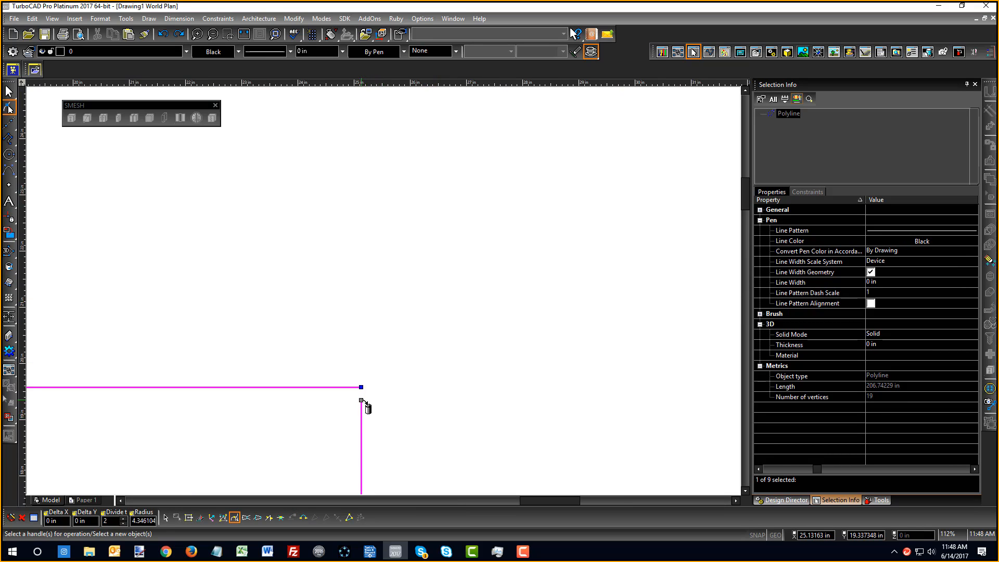
{"action": "key", "text": "Delete"}
{"action": "scroll", "coordinate": [364, 404], "scroll_direction": "down", "scroll_amount": 6}
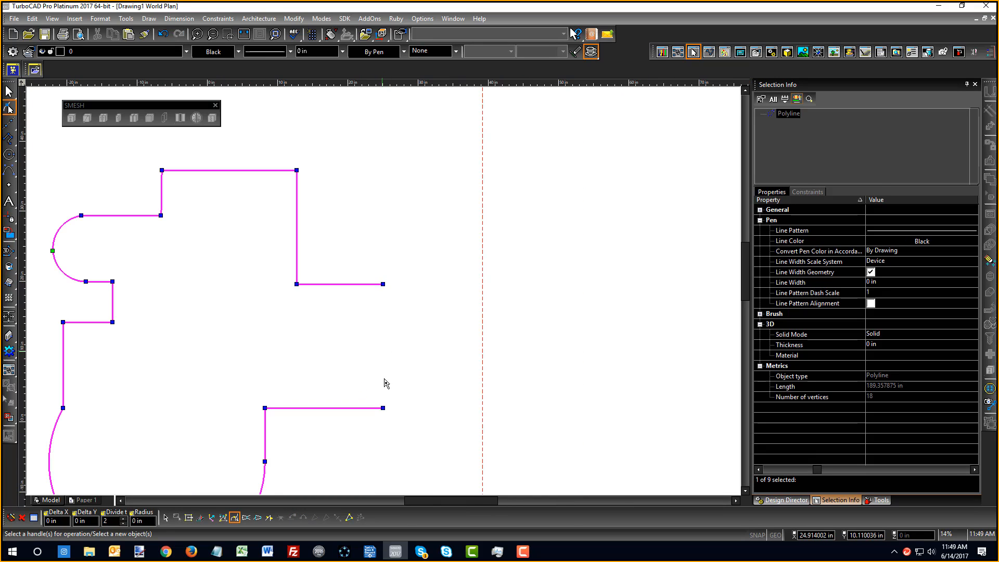
{"action": "right_click", "coordinate": [384, 409]}
{"action": "left_click", "coordinate": [424, 333]}
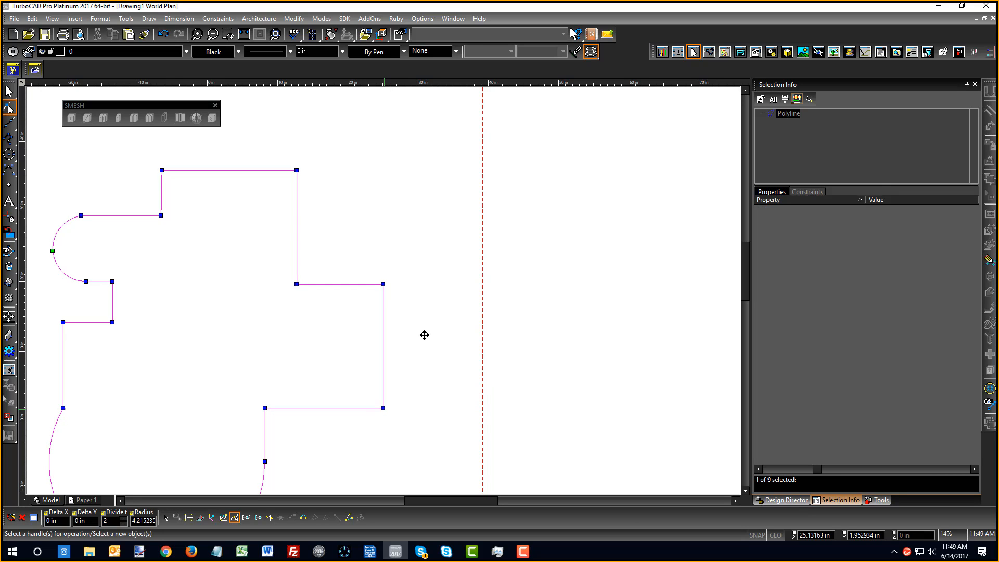
{"action": "left_click", "coordinate": [459, 313]}
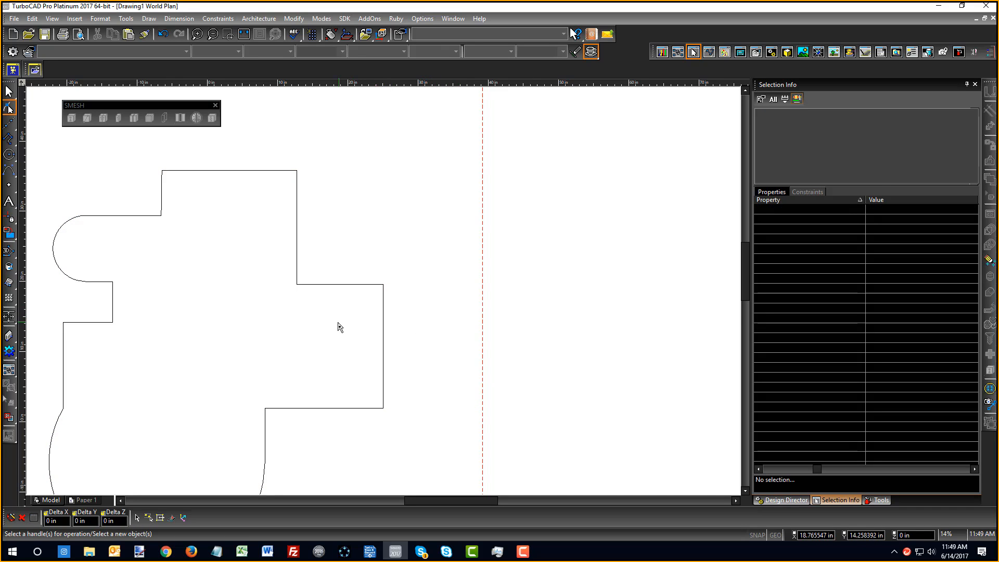
{"action": "scroll", "coordinate": [339, 328], "scroll_direction": "down", "scroll_amount": 5}
{"action": "right_click", "coordinate": [421, 302]}
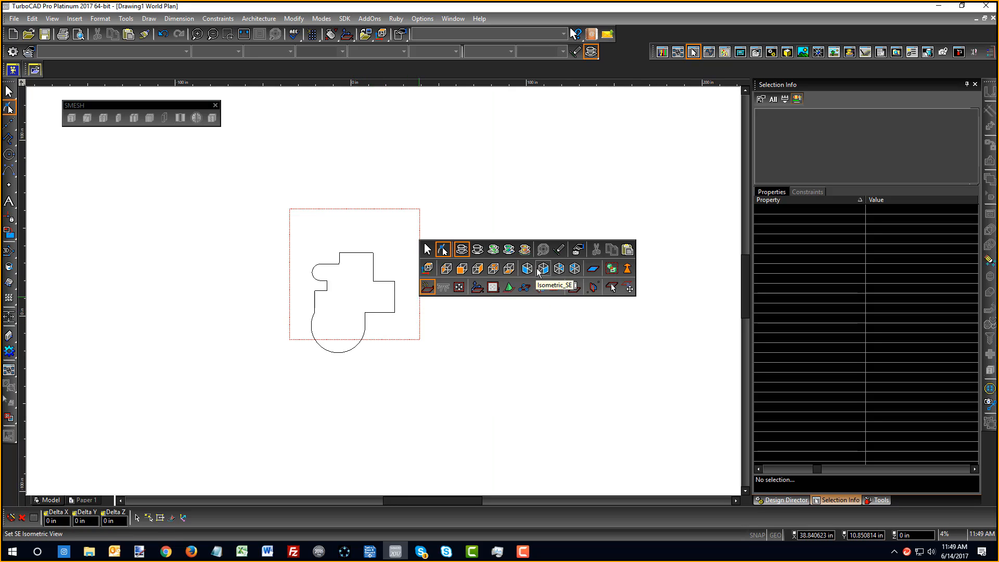
Extrude the closed profile into a solid in Isometric SE view, then shade and orbit it
{"action": "left_click", "coordinate": [536, 267]}
{"action": "left_click", "coordinate": [8, 284]}
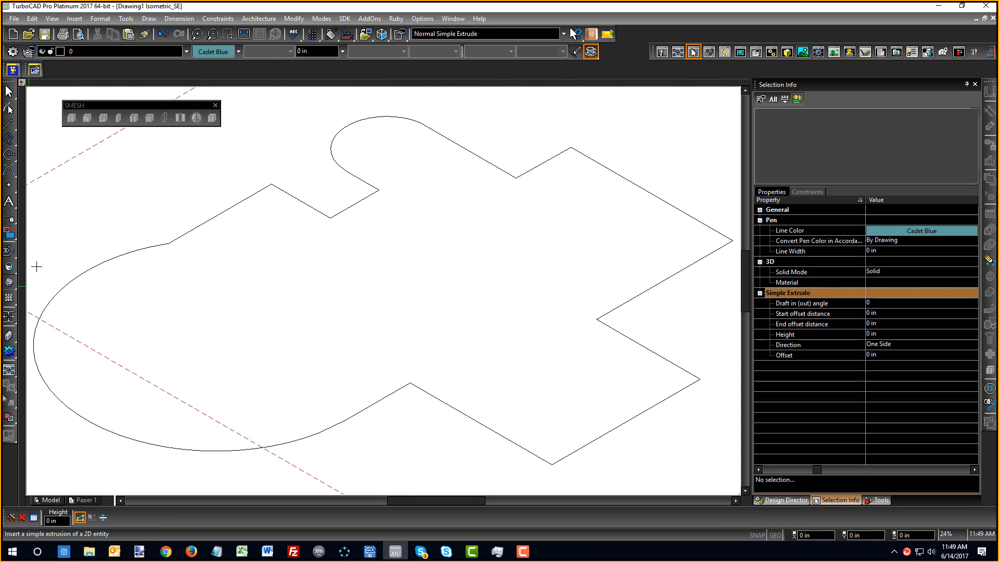
{"action": "left_click", "coordinate": [349, 204]}
{"action": "scroll", "coordinate": [364, 235], "scroll_direction": "down", "scroll_amount": 4}
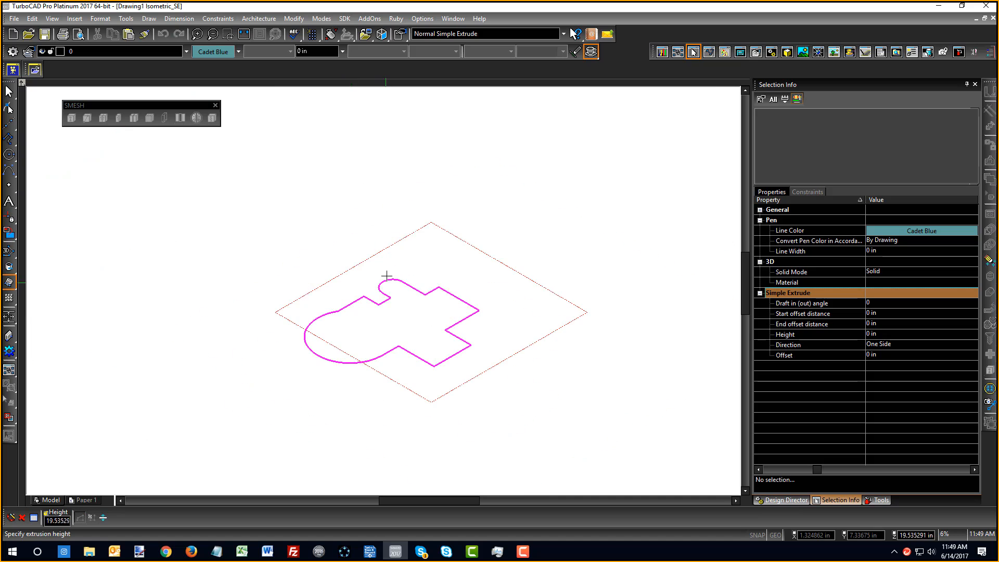
{"action": "left_click", "coordinate": [385, 274]}
{"action": "right_click", "coordinate": [307, 216]}
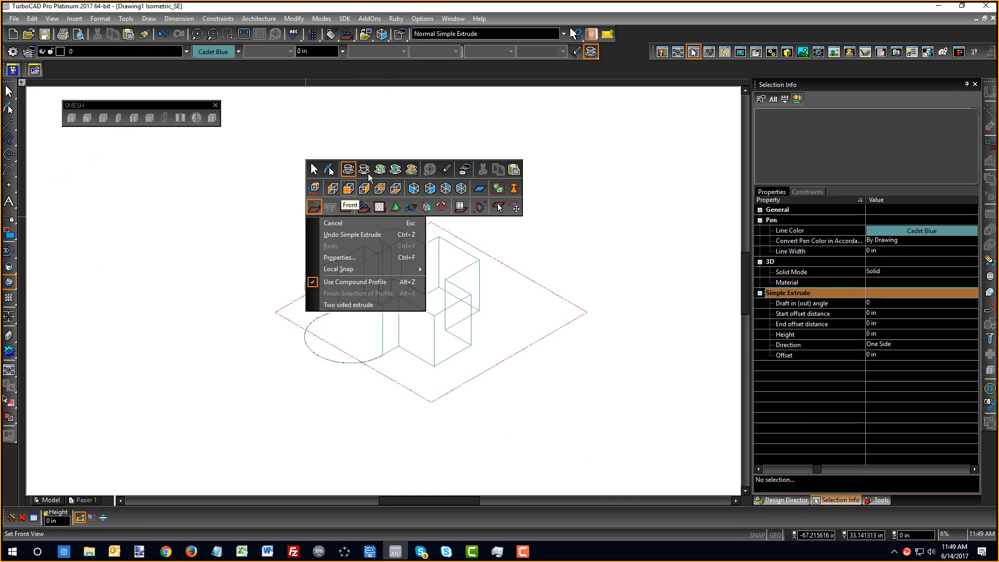
{"action": "left_click", "coordinate": [380, 168]}
{"action": "scroll", "coordinate": [409, 261], "scroll_direction": "up", "scroll_amount": 3}
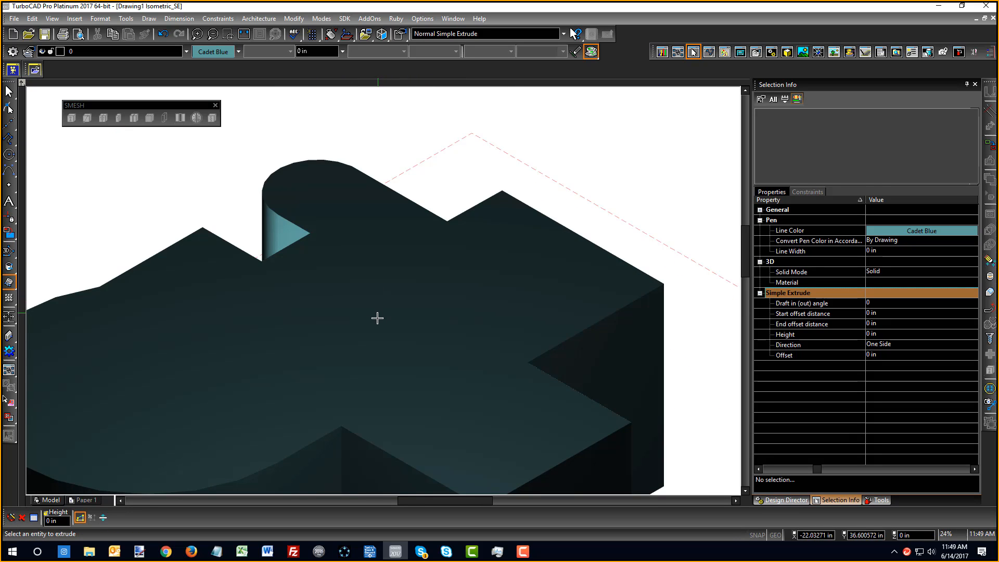
{"action": "mouse_move", "coordinate": [374, 319]}
{"action": "middle_mouse_down"}
{"action": "mouse_move", "coordinate": [395, 301]}
{"action": "mouse_move", "coordinate": [432, 323]}
{"action": "mouse_move", "coordinate": [367, 284]}
{"action": "middle_mouse_up"}
{"action": "scroll", "coordinate": [373, 291], "scroll_direction": "down", "scroll_amount": 3}
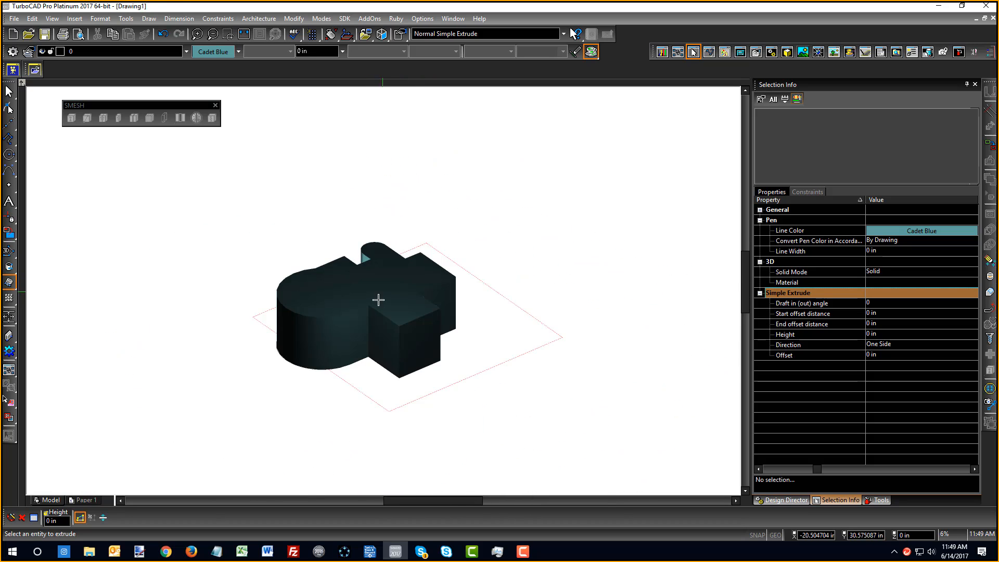
{"action": "mouse_move", "coordinate": [371, 329]}
{"action": "middle_mouse_down"}
{"action": "mouse_move", "coordinate": [435, 345]}
{"action": "mouse_move", "coordinate": [426, 344]}
{"action": "middle_mouse_up"}
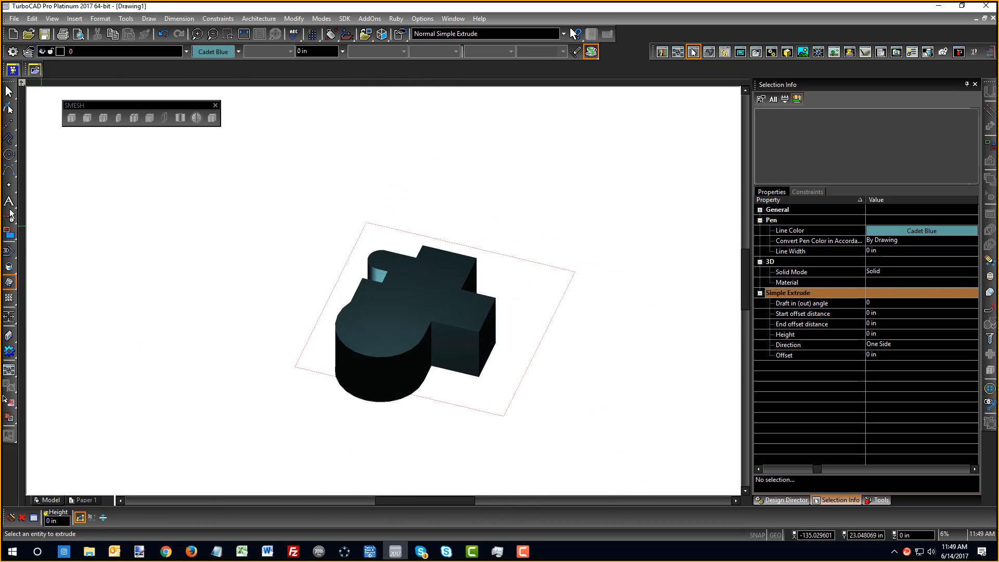
Show the solid as wireframe, check World Plan, return to Isometric SE, and cancel Extrude
{"action": "right_click", "coordinate": [138, 284]}
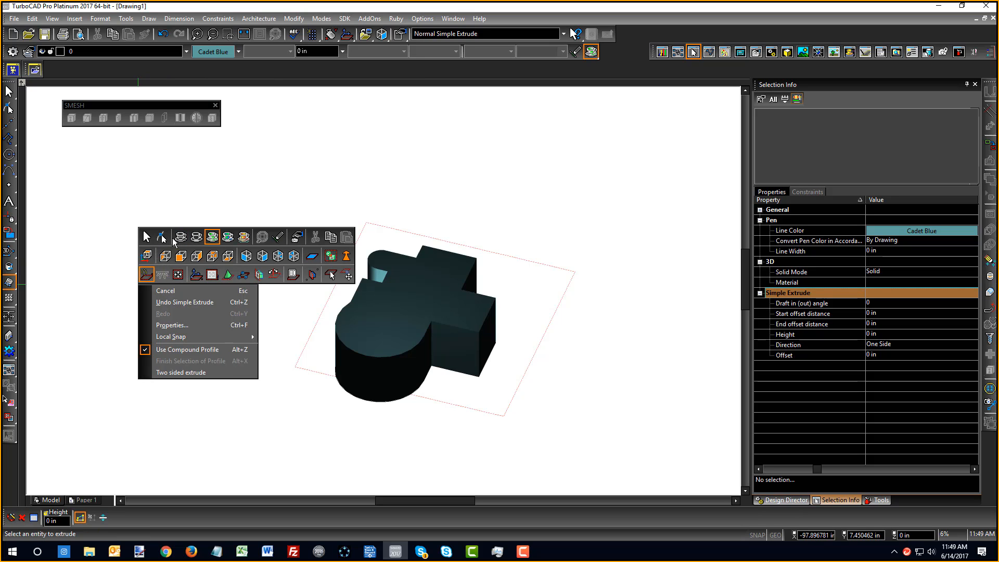
{"action": "left_click", "coordinate": [177, 237]}
{"action": "right_click", "coordinate": [203, 267]}
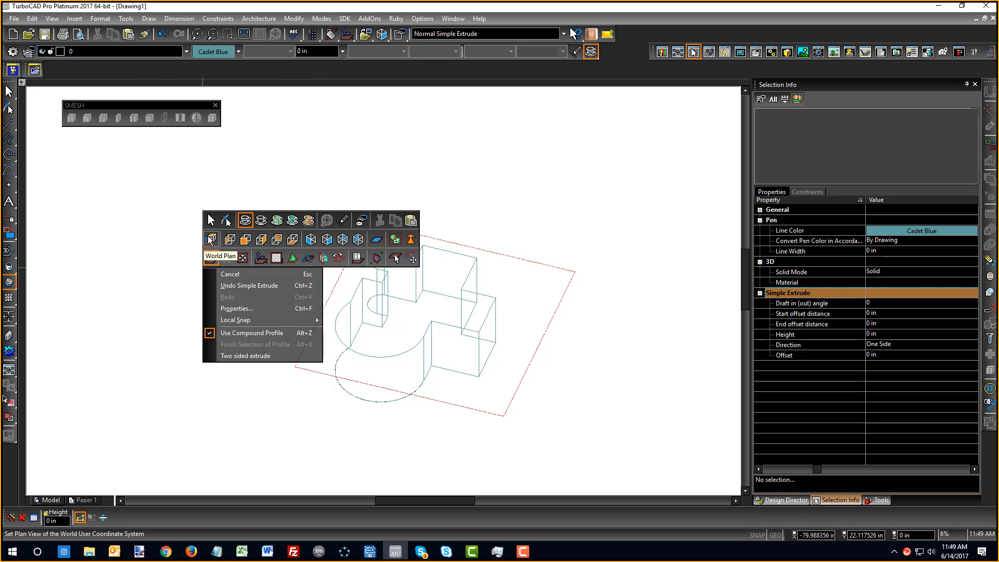
{"action": "left_click", "coordinate": [208, 238]}
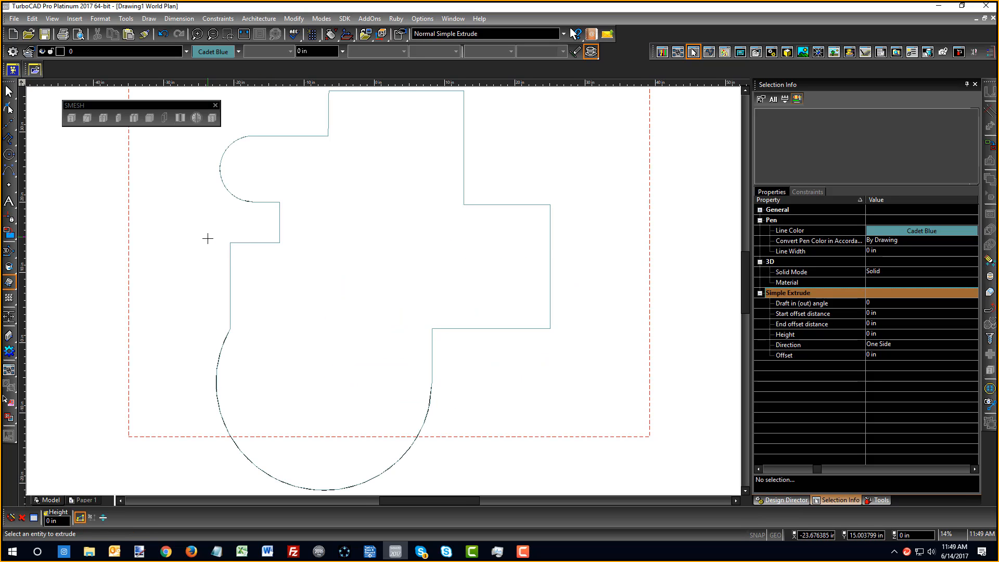
{"action": "right_click", "coordinate": [128, 270]}
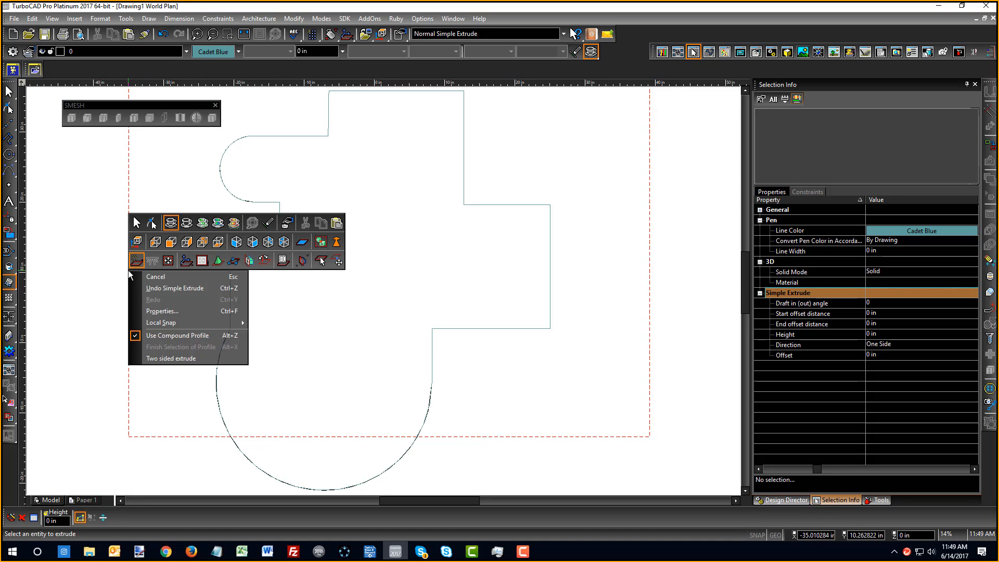
{"action": "left_click", "coordinate": [254, 245]}
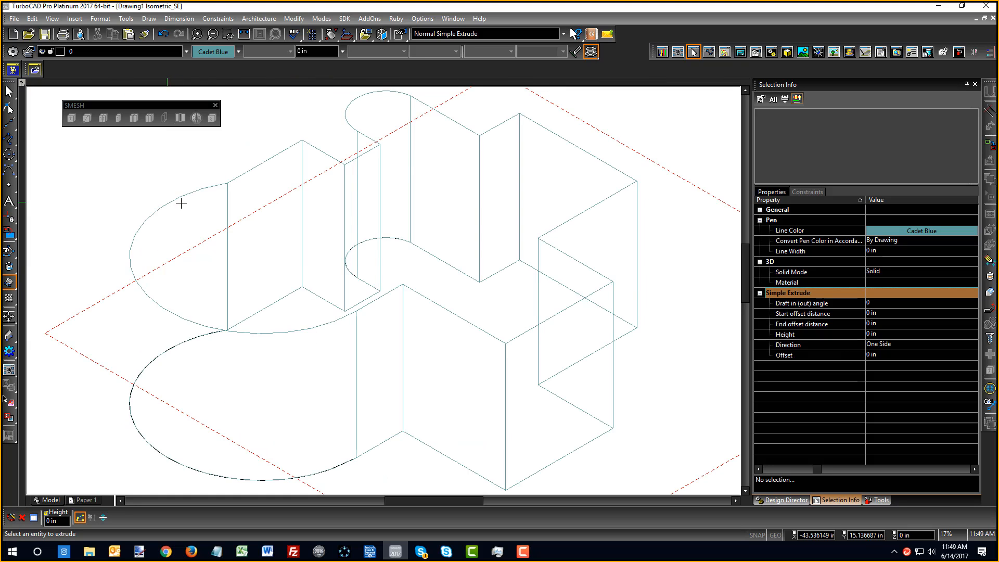
{"action": "right_click", "coordinate": [74, 333]}
{"action": "left_click", "coordinate": [107, 340]}
{"action": "scroll", "coordinate": [161, 333], "scroll_direction": "down", "scroll_amount": 1}
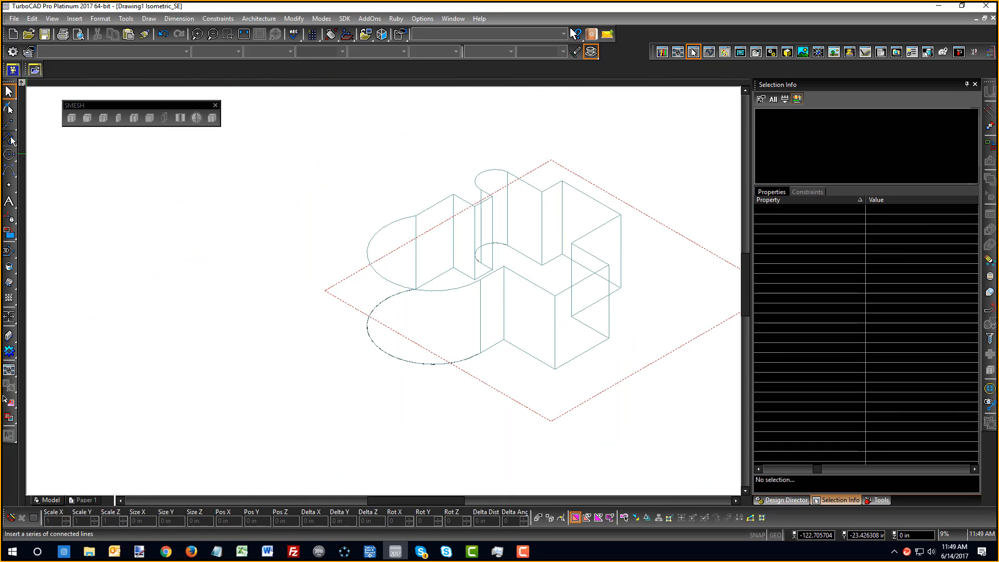
Switch to the top plan view and draw the square plate outline as a rectangle
{"action": "left_click", "coordinate": [9, 139]}
{"action": "left_click", "coordinate": [57, 273]}
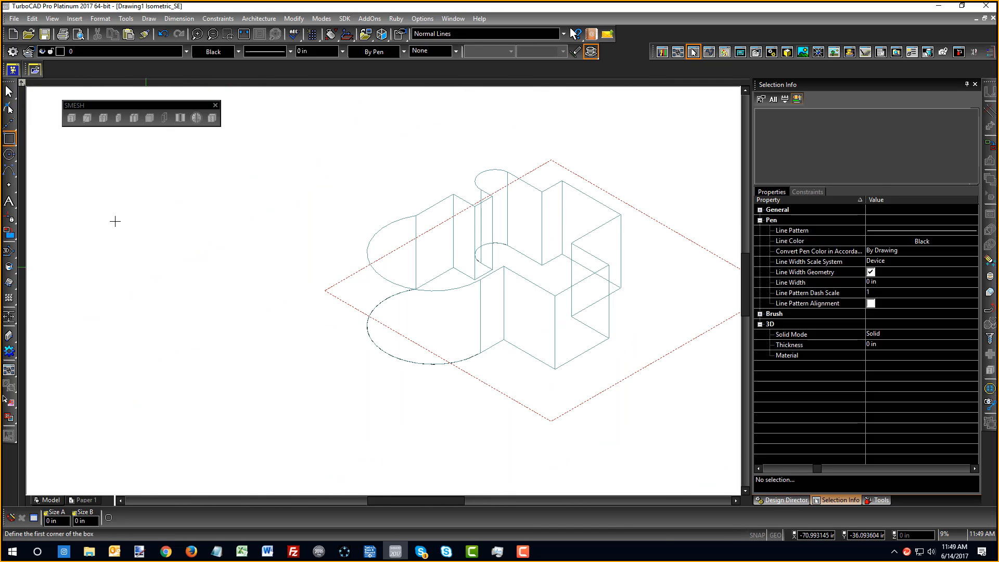
{"action": "right_click", "coordinate": [138, 232]}
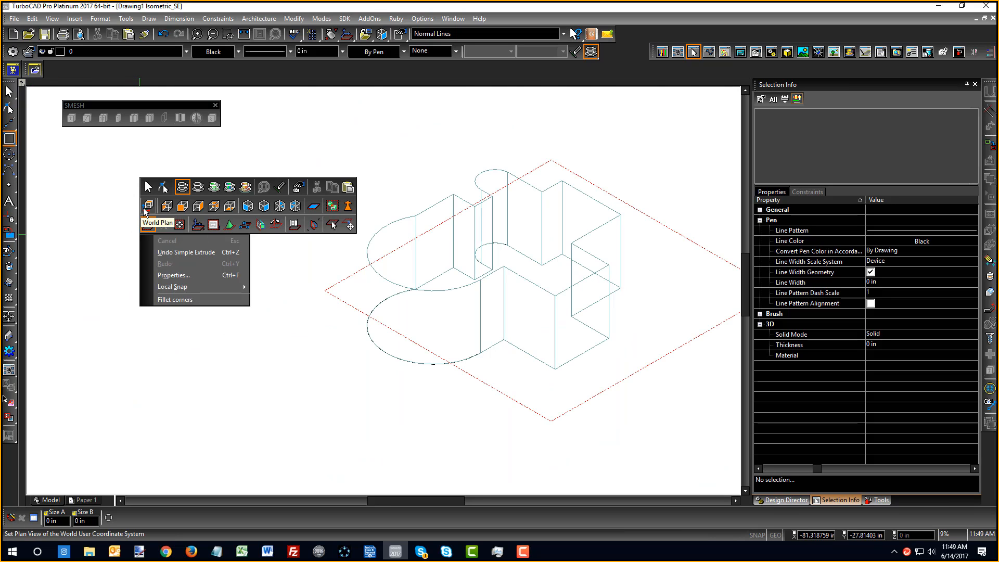
{"action": "left_click", "coordinate": [145, 221]}
{"action": "scroll", "coordinate": [198, 269], "scroll_direction": "down", "scroll_amount": 2}
{"action": "left_click", "coordinate": [212, 245]}
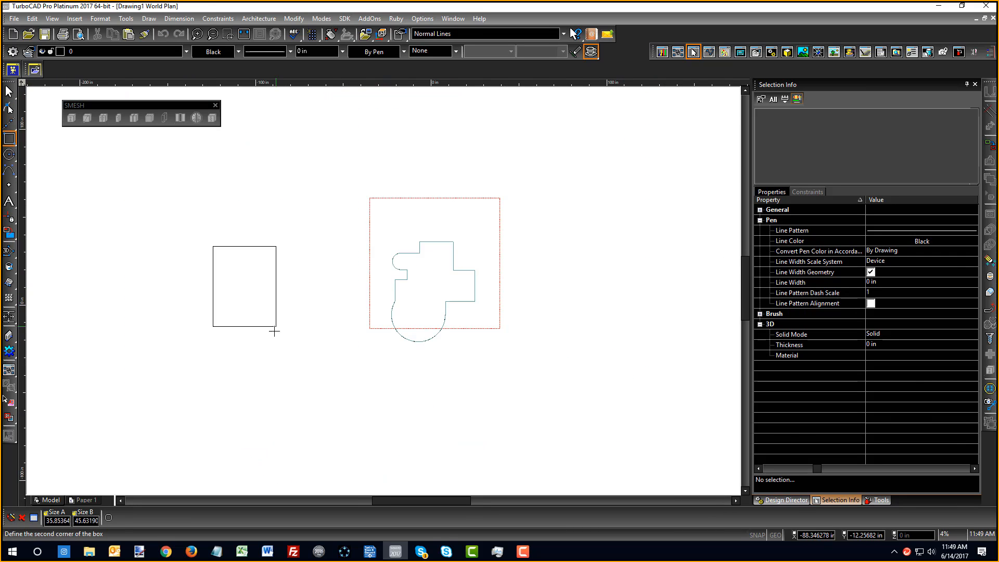
{"action": "left_click", "coordinate": [316, 348]}
Draw a small circle near the square's top-left corner and select it
{"action": "left_click", "coordinate": [8, 154]}
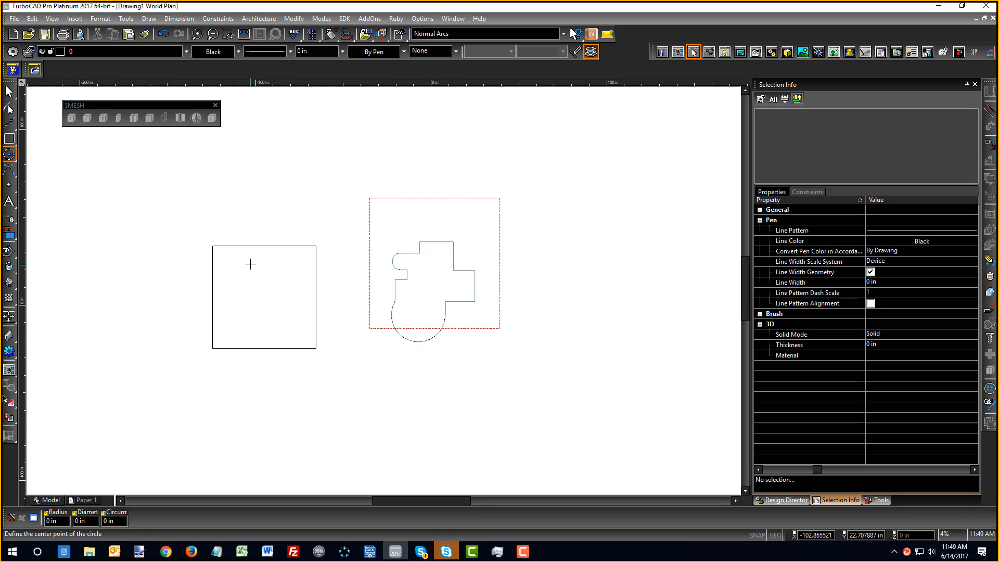
{"action": "left_click", "coordinate": [230, 261]}
{"action": "left_click", "coordinate": [241, 263]}
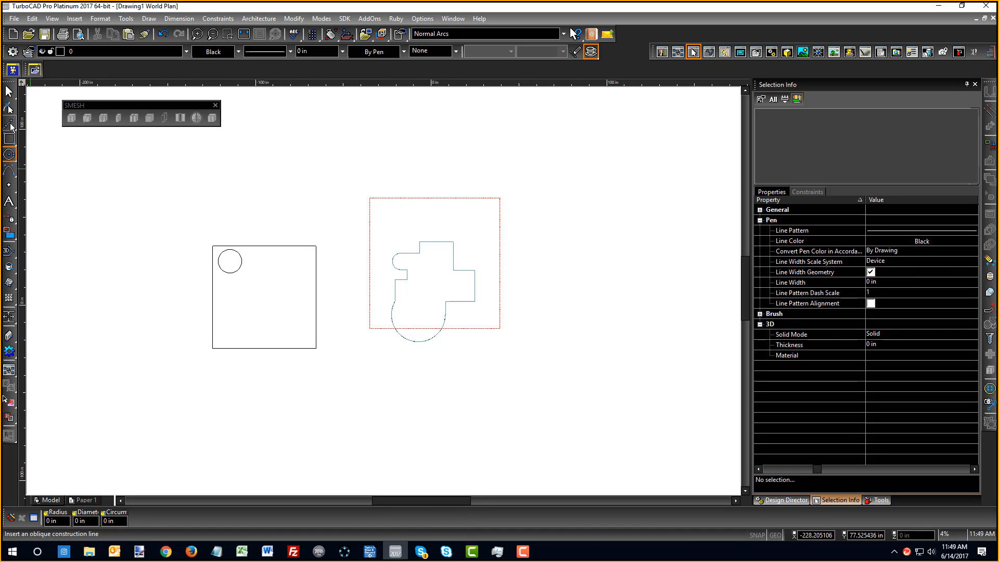
{"action": "left_click", "coordinate": [10, 92]}
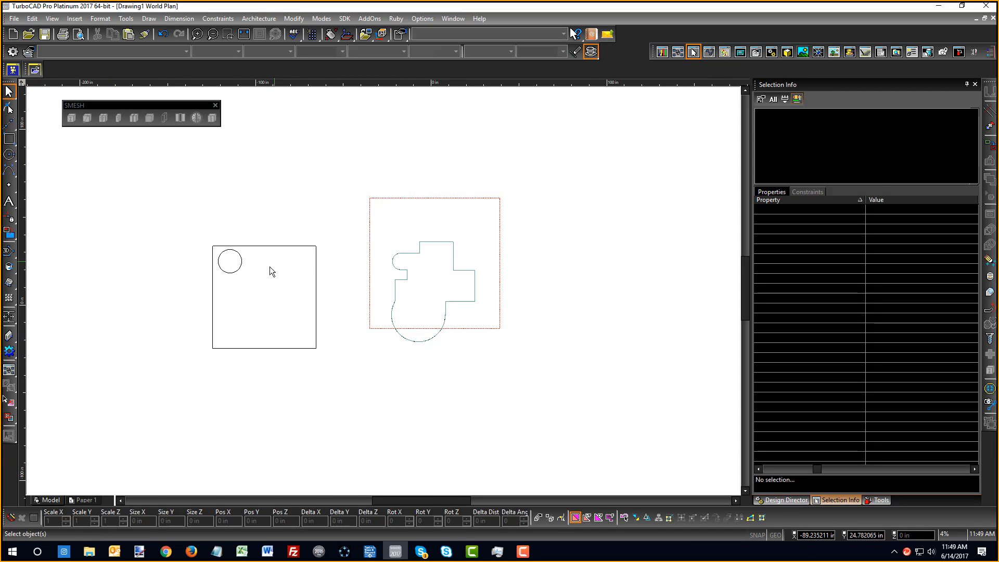
{"action": "left_click", "coordinate": [238, 271]}
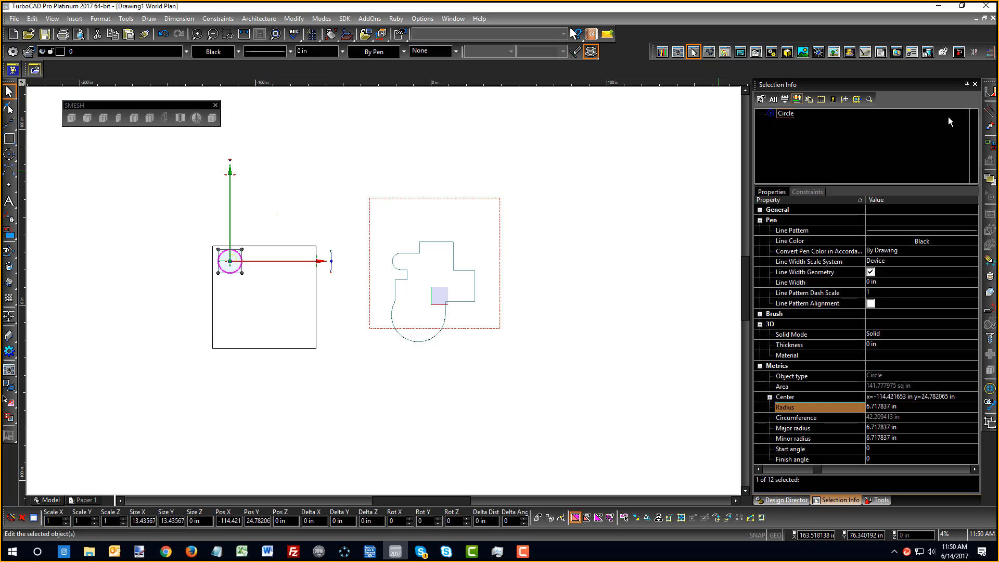
Array Fit Copy the circle into 3 rows and 2 columns fitted inside the square
{"action": "left_click", "coordinate": [988, 92]}
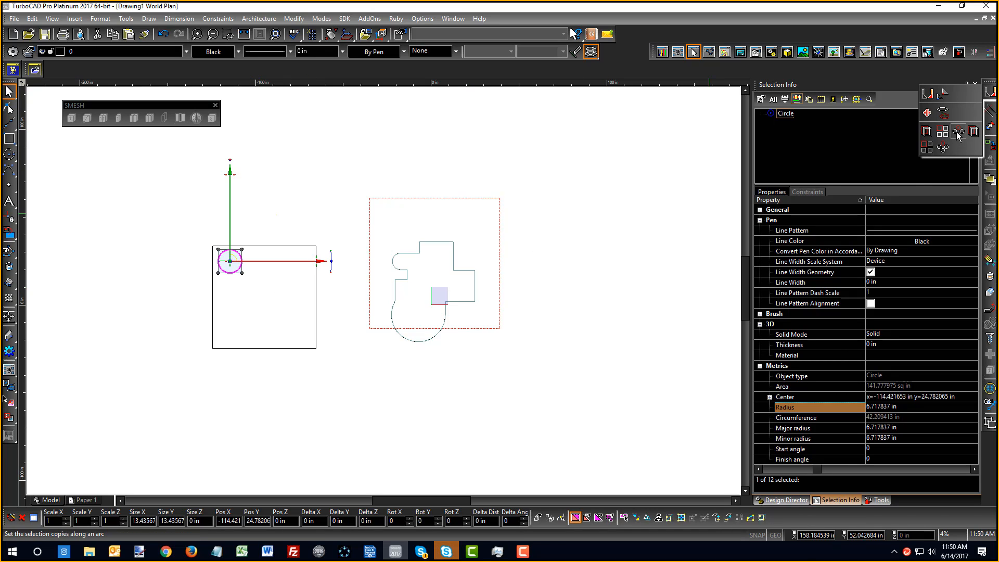
{"action": "left_click", "coordinate": [924, 149]}
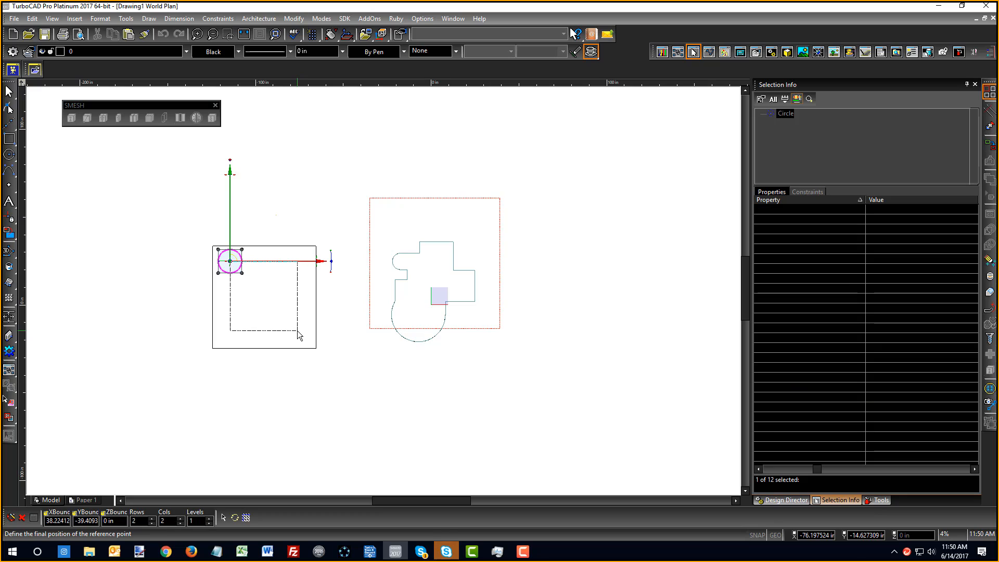
{"action": "key", "text": "Tab"}
{"action": "key", "text": "Tab"}
{"action": "key", "text": "Tab"}
{"action": "key", "text": "Tab"}
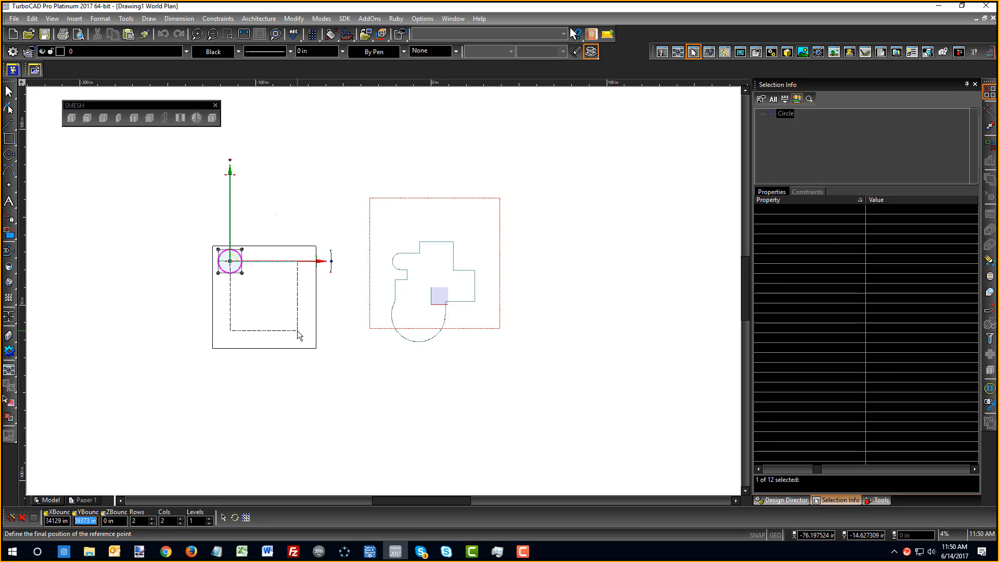
{"action": "type", "text": "3"}
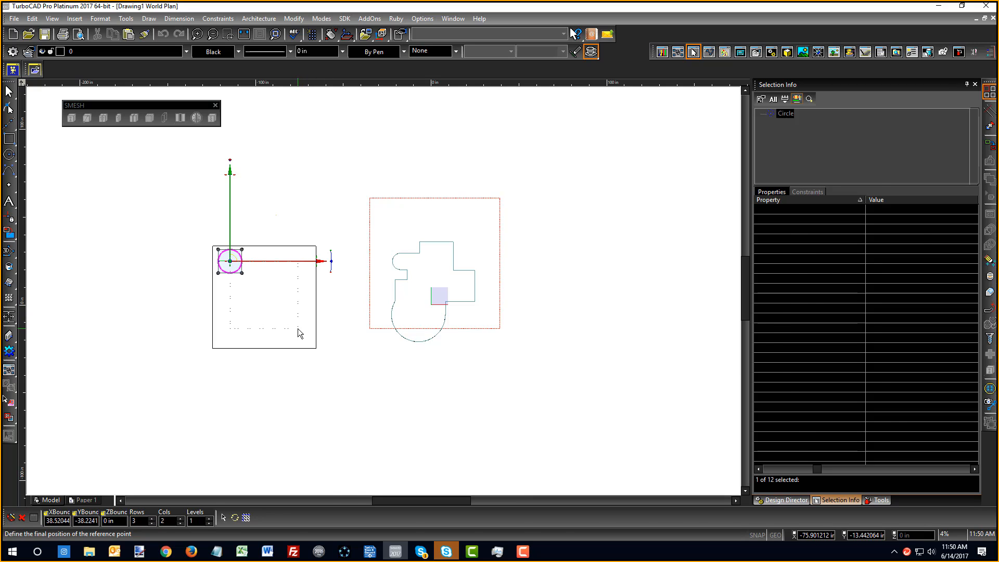
{"action": "left_click", "coordinate": [298, 329]}
{"action": "key", "text": "Escape"}
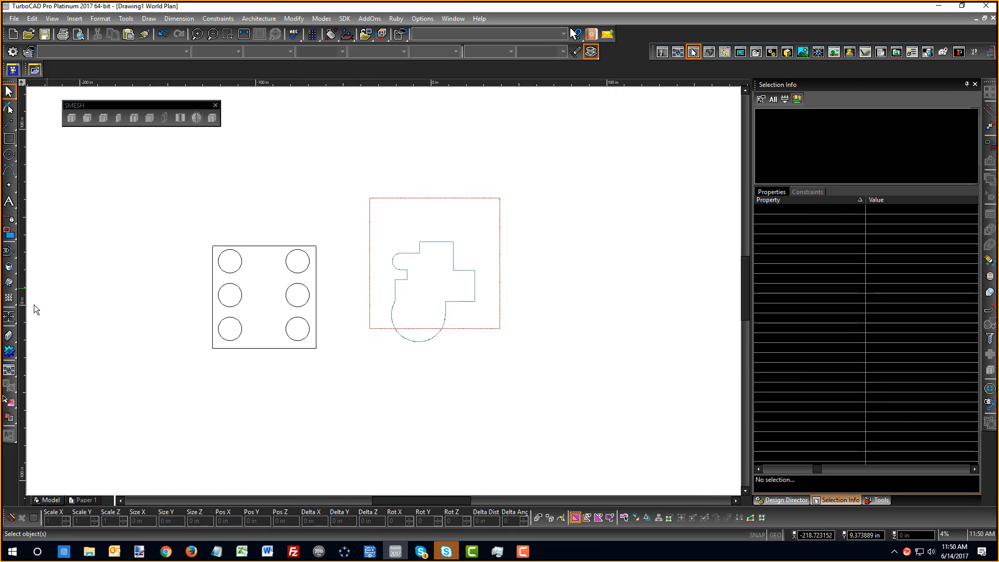
Start Simple Extrude with Use Compound Profile enabled and switch to the Isometric SE view
{"action": "left_click", "coordinate": [7, 284]}
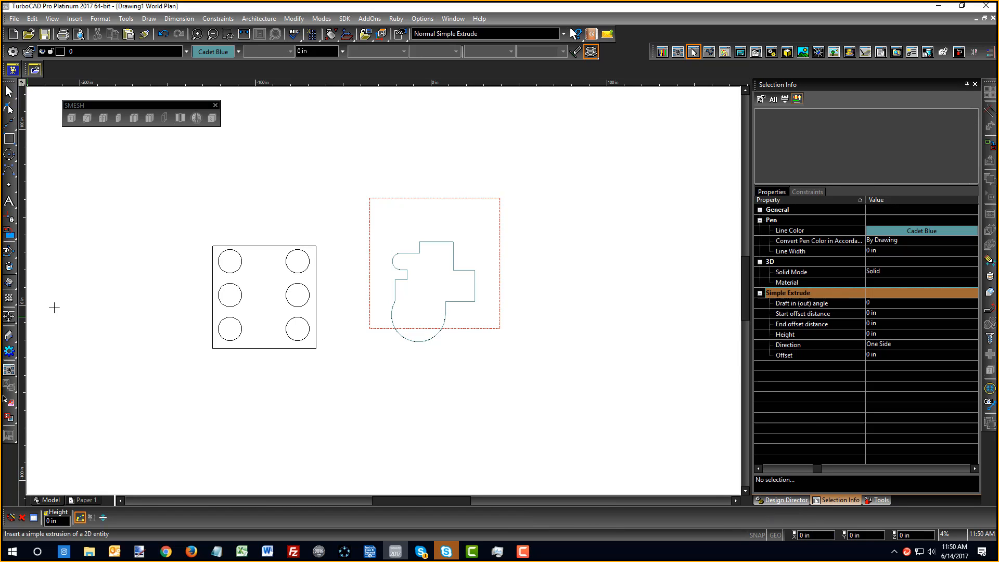
{"action": "left_click", "coordinate": [79, 518]}
{"action": "right_click", "coordinate": [290, 449]}
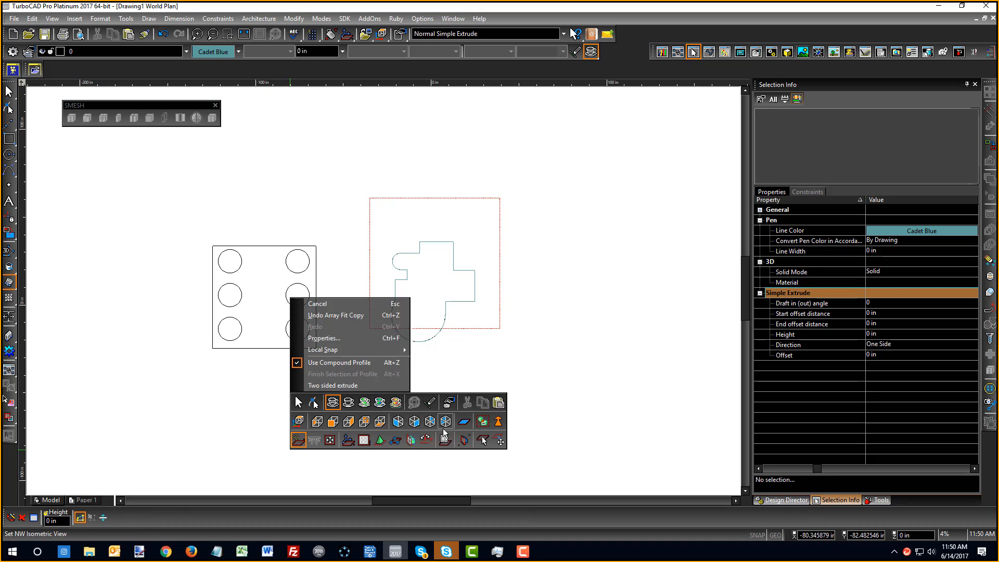
{"action": "left_click", "coordinate": [414, 422]}
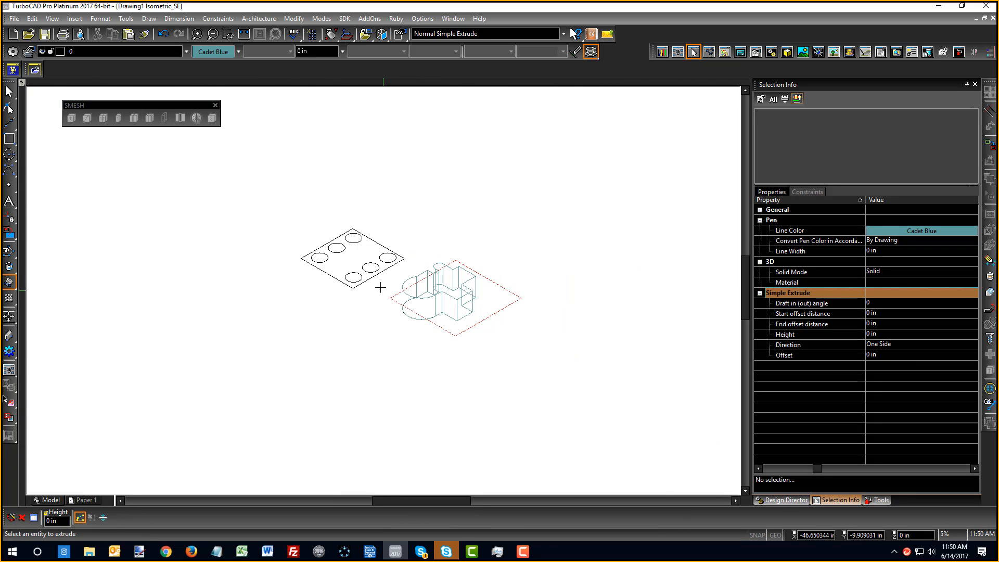
{"action": "scroll", "coordinate": [326, 244], "scroll_direction": "up", "scroll_amount": 2}
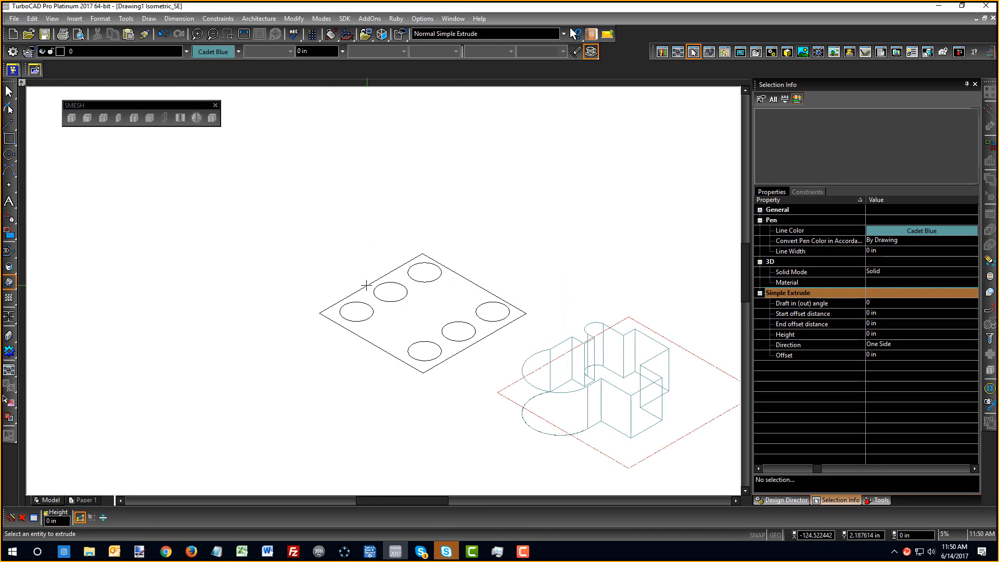
Pick the square and all six circles as the profile, then set the plate height
{"action": "left_click", "coordinate": [366, 285]}
{"action": "left_click", "coordinate": [391, 303]}
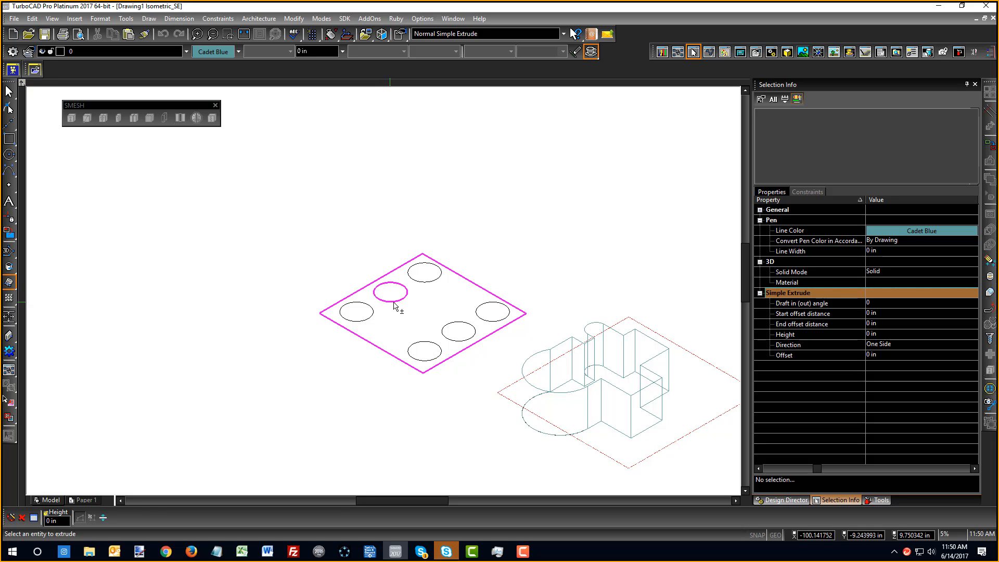
{"action": "left_click", "coordinate": [426, 283]}
{"action": "left_click", "coordinate": [474, 316]}
{"action": "left_click", "coordinate": [452, 340]}
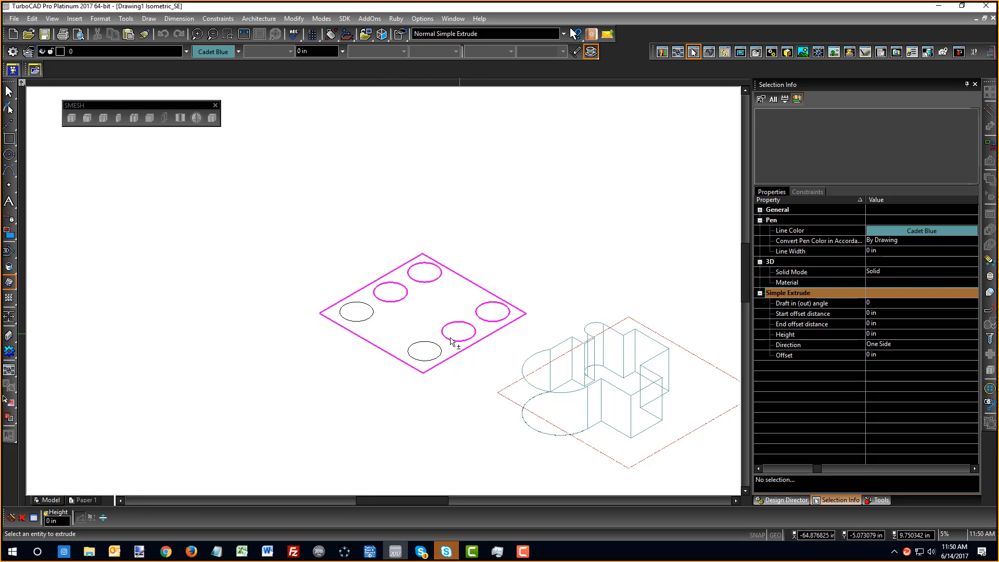
{"action": "left_click", "coordinate": [423, 362]}
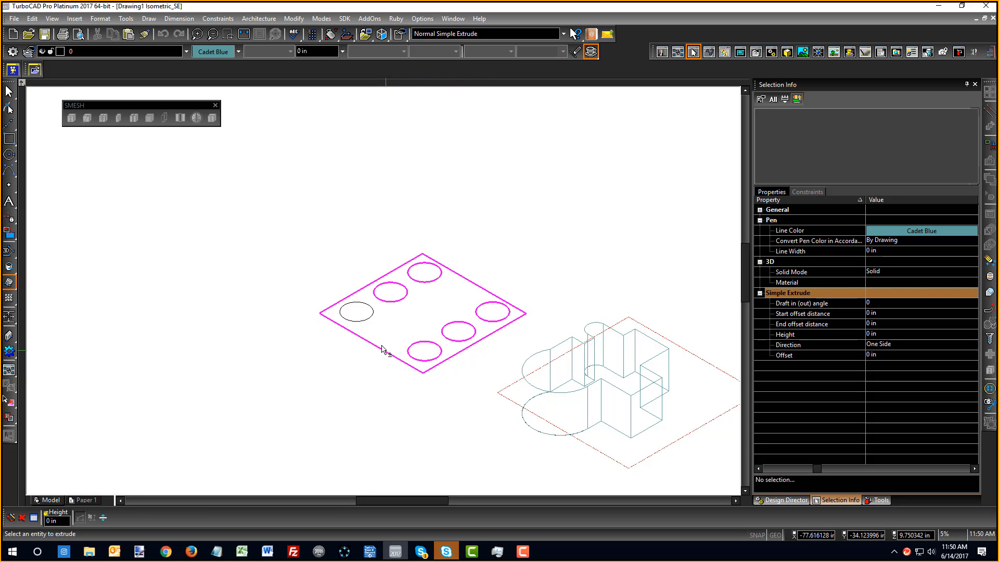
{"action": "left_click", "coordinate": [363, 323]}
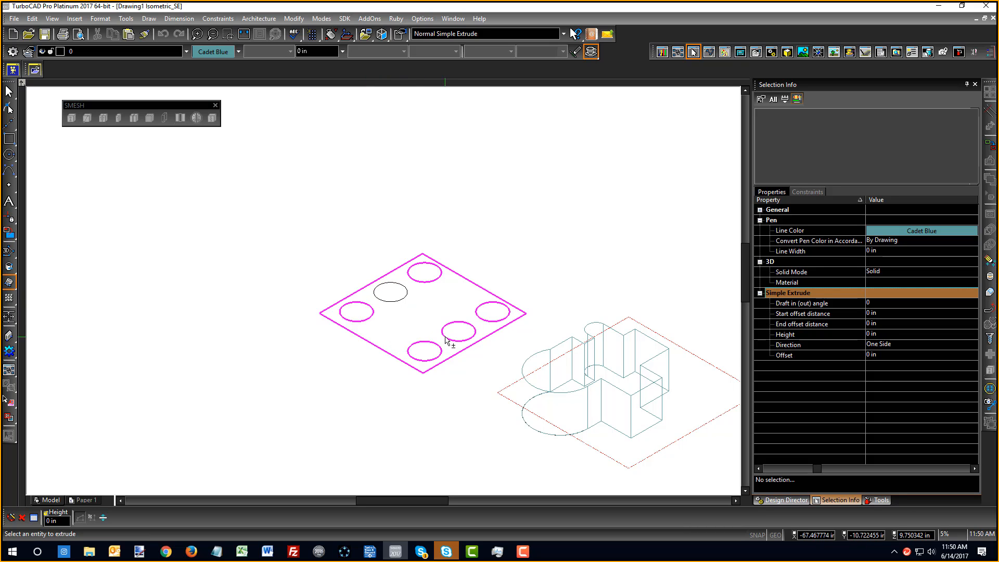
{"action": "scroll", "coordinate": [445, 341], "scroll_direction": "up", "scroll_amount": 2}
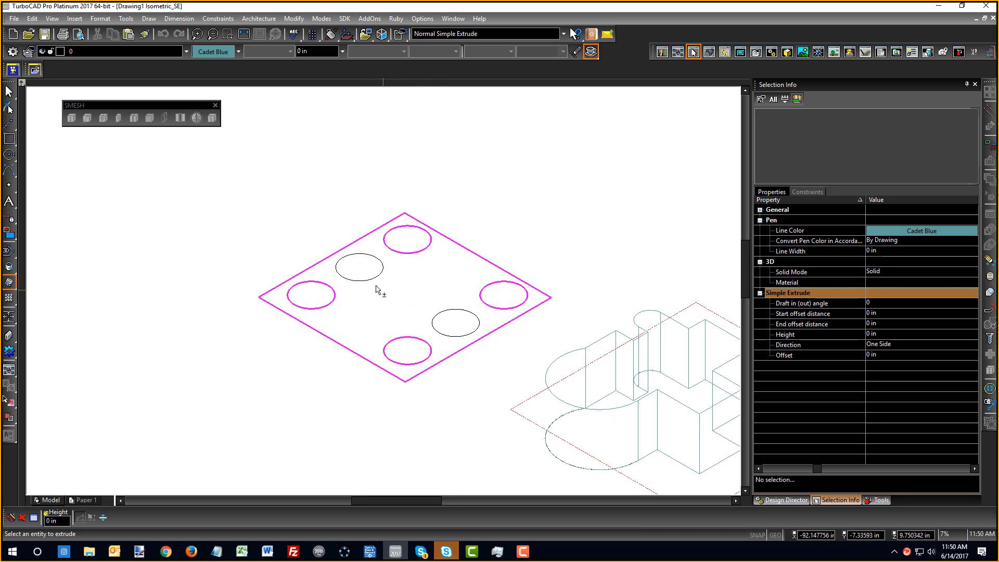
{"action": "left_click", "coordinate": [434, 332]}
{"action": "key", "text": "Return"}
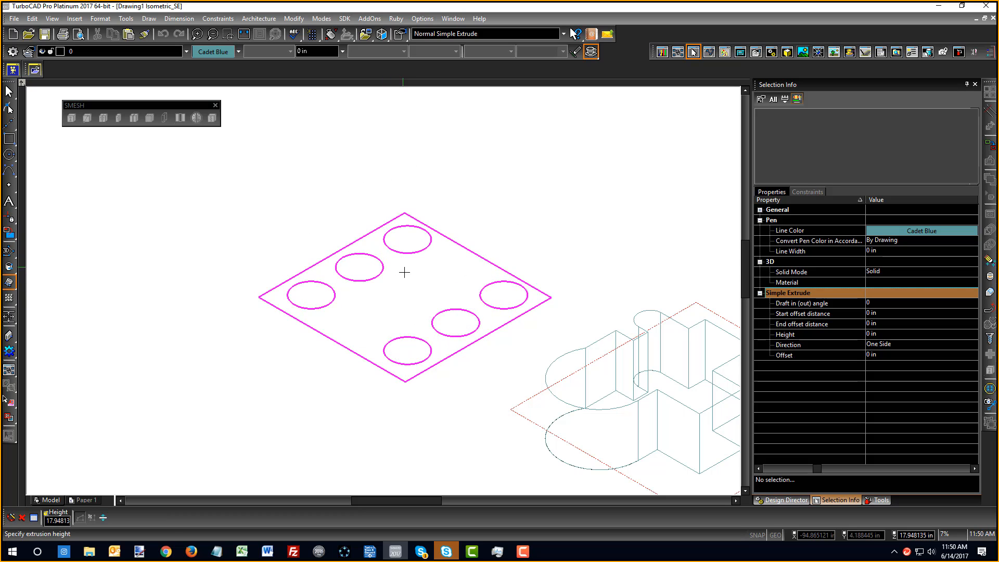
{"action": "left_click", "coordinate": [404, 271]}
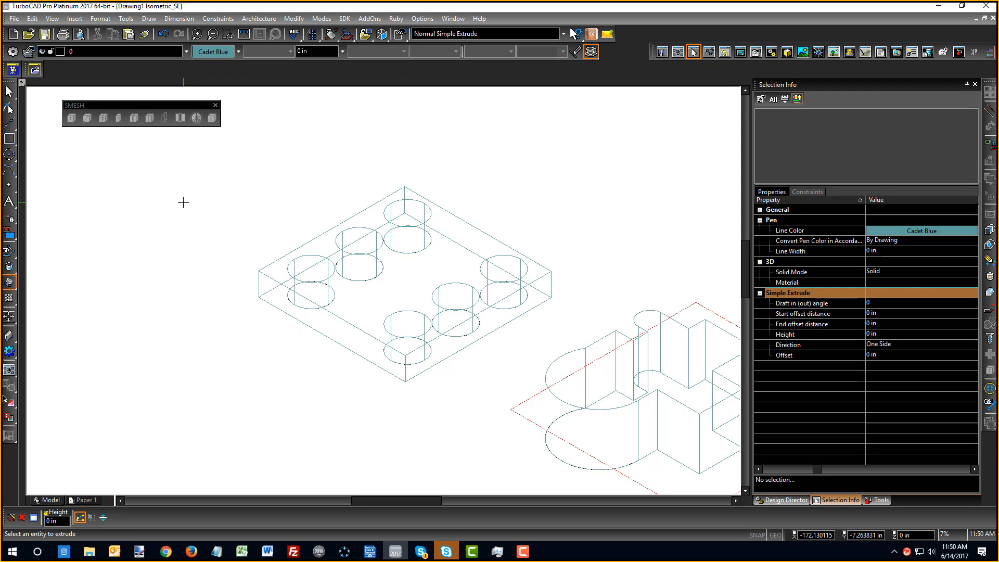
Render the holed plate shaded, orbit around it, and end the extrude command
{"action": "right_click", "coordinate": [173, 185]}
{"action": "left_click", "coordinate": [237, 141]}
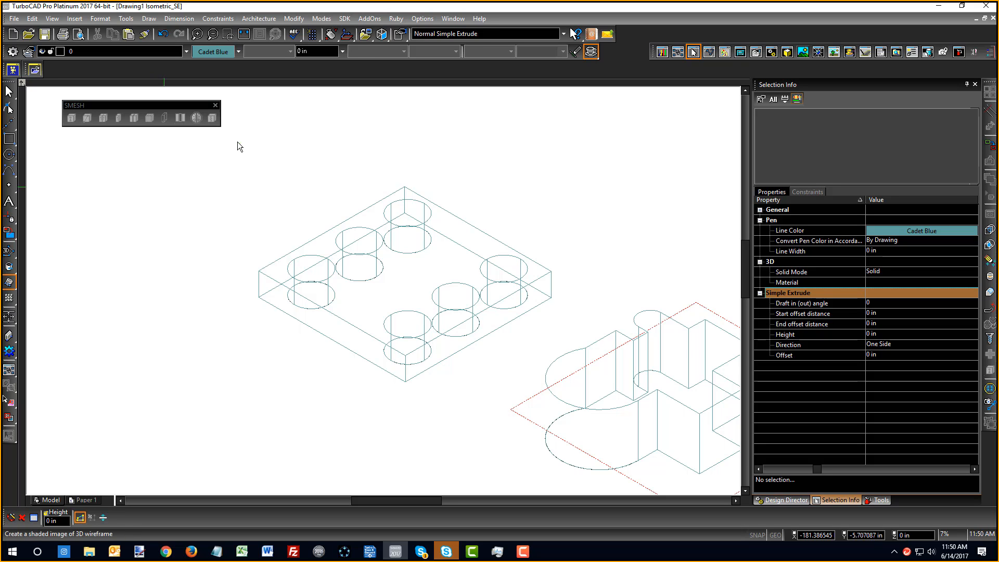
{"action": "middle_click_drag", "start_coordinate": [394, 322], "coordinate": [456, 268]}
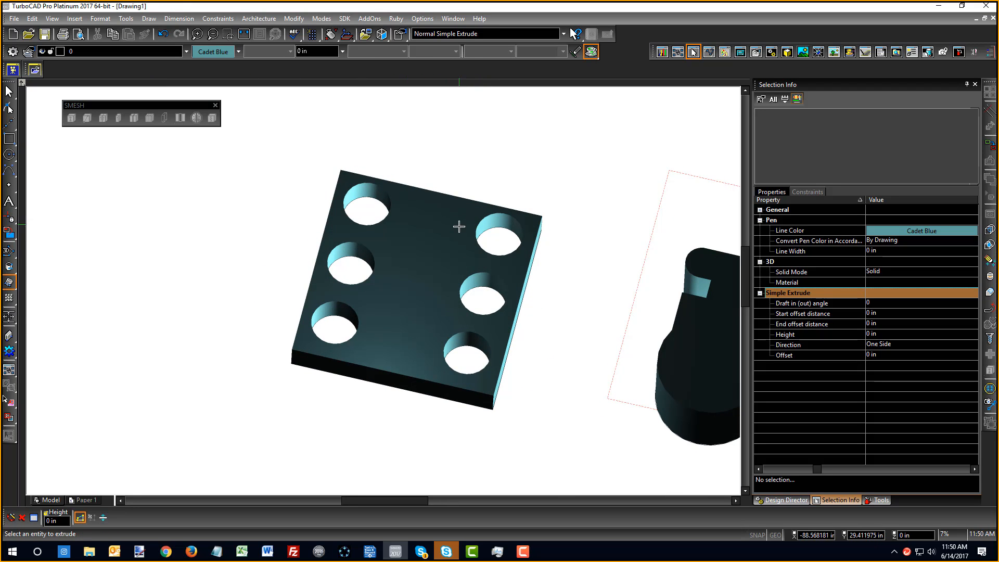
{"action": "scroll", "coordinate": [461, 225], "scroll_direction": "down", "scroll_amount": 5}
{"action": "scroll", "coordinate": [393, 328], "scroll_direction": "up", "scroll_amount": 5}
{"action": "right_click", "coordinate": [336, 325]}
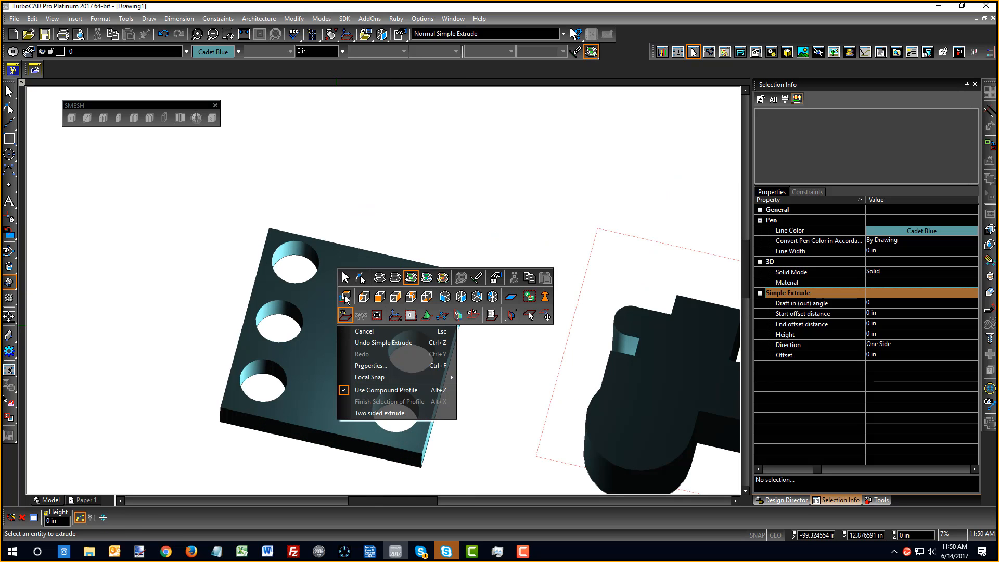
{"action": "left_click", "coordinate": [411, 299]}
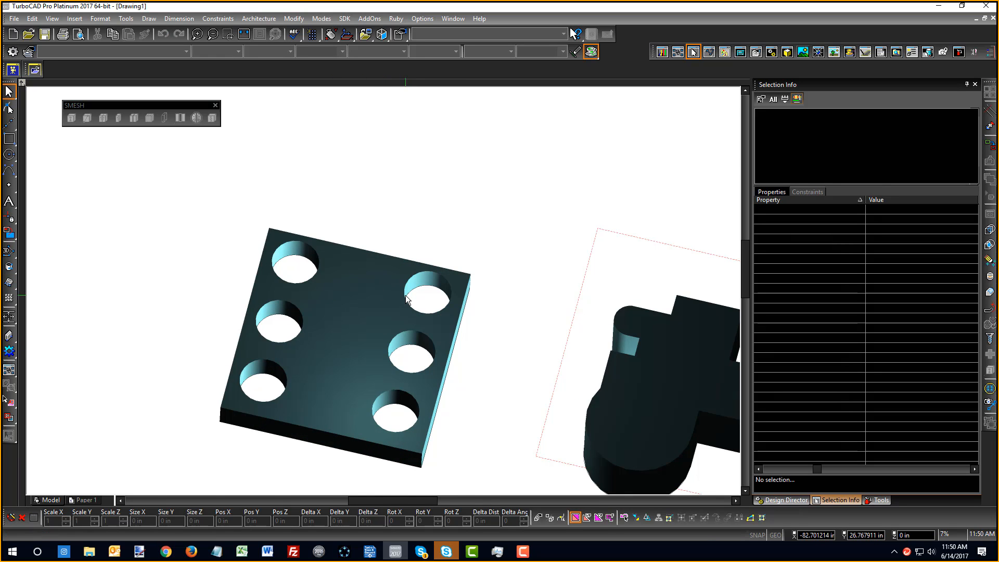
Set the upper-right hole circle's radius to 5, then orbit to a lower angle
{"action": "left_click", "coordinate": [411, 298]}
{"action": "left_click", "coordinate": [425, 298]}
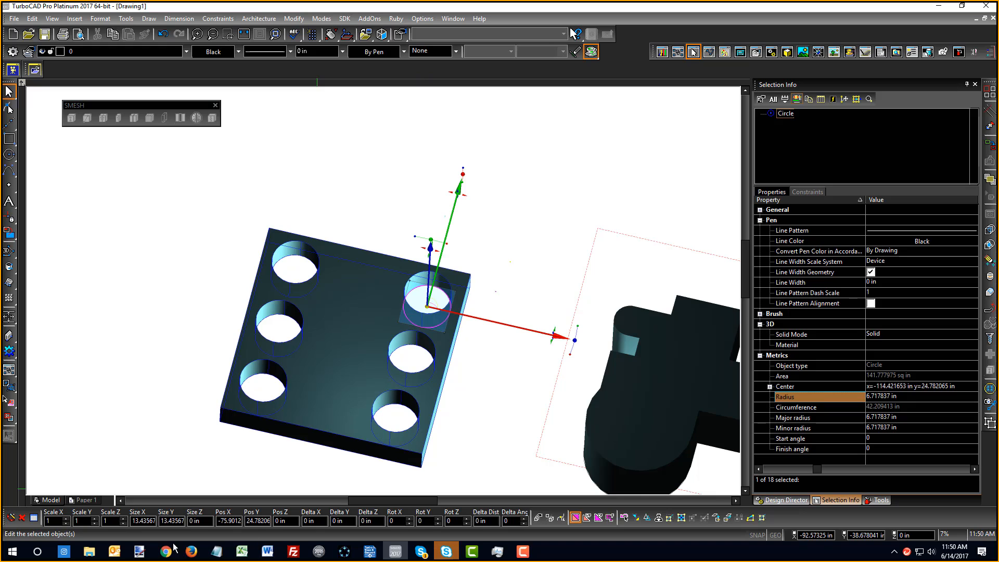
{"action": "left_click", "coordinate": [901, 397]}
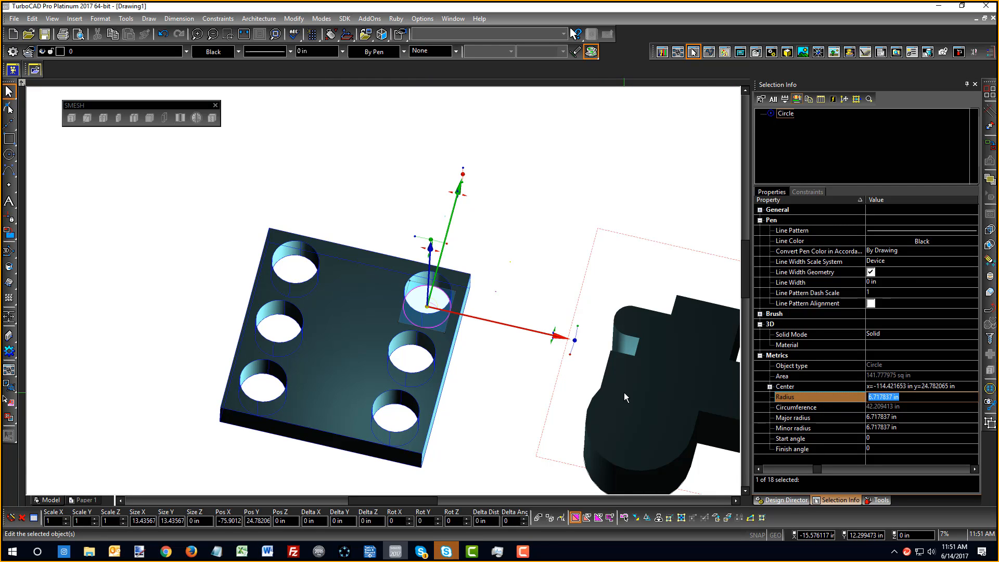
{"action": "type", "text": "5"}
{"action": "key", "text": "Return"}
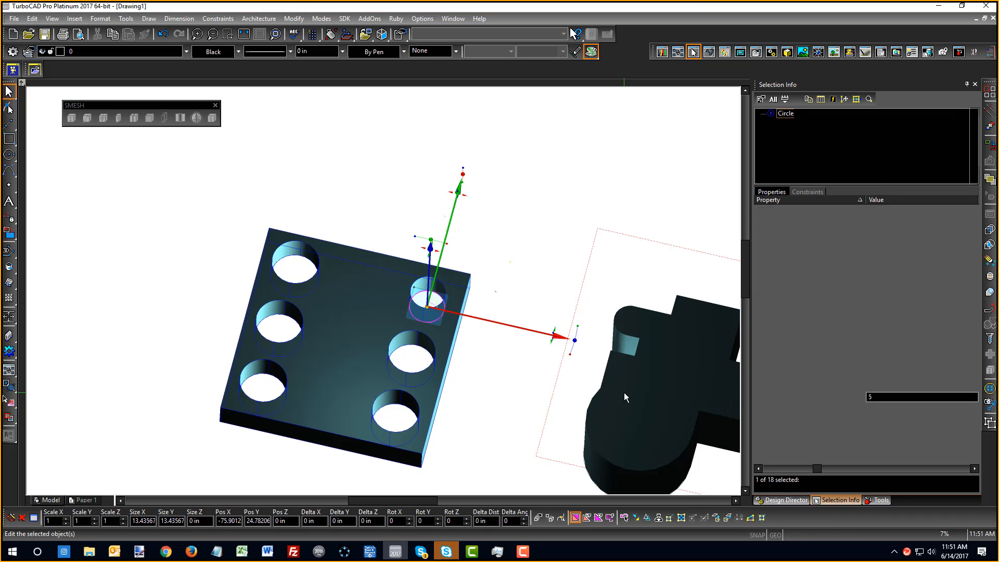
{"action": "left_click", "coordinate": [453, 208]}
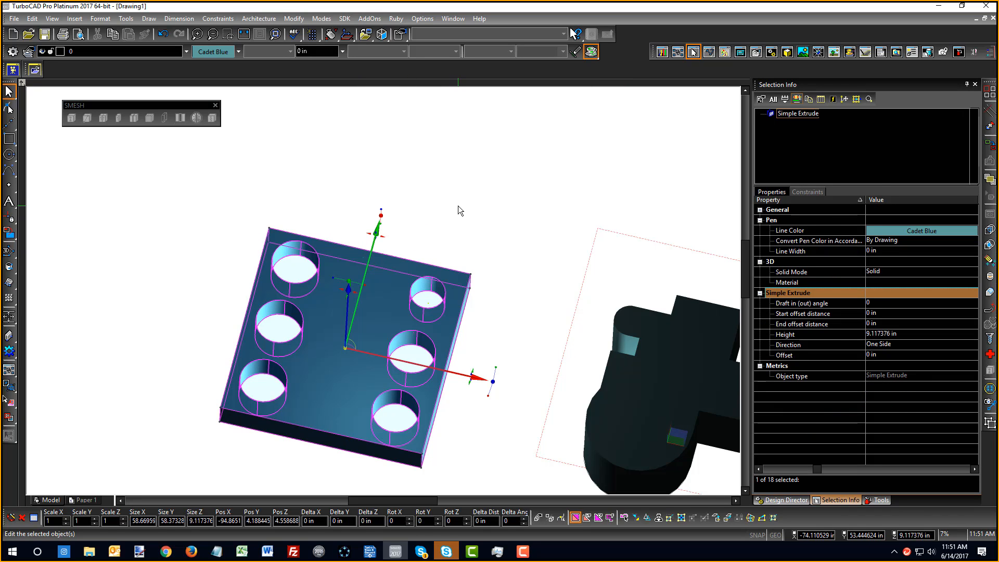
{"action": "left_click", "coordinate": [457, 205]}
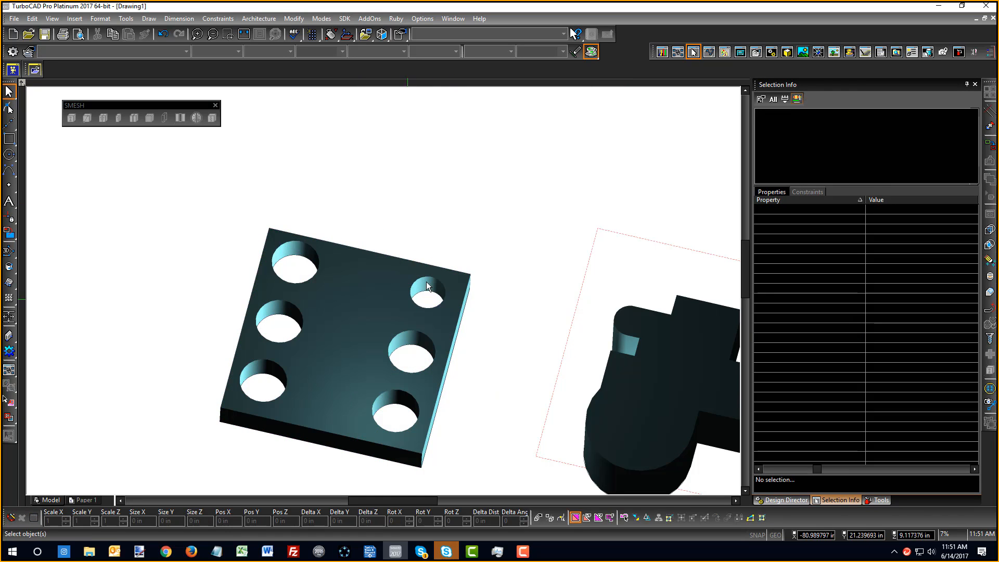
{"action": "middle_click_drag", "start_coordinate": [398, 380], "coordinate": [321, 286]}
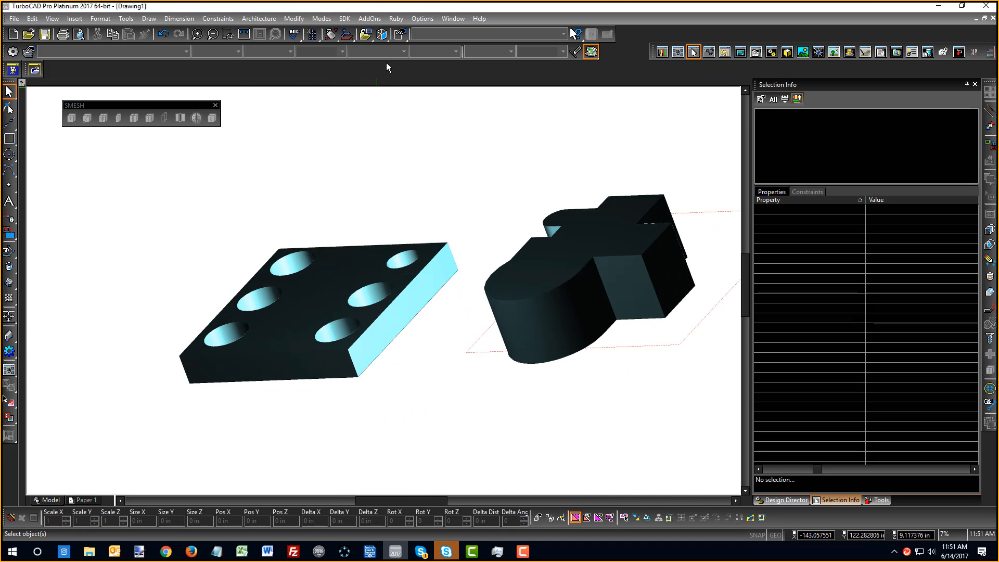
Look over Drawing Setup, then return the view to Isometric SE
{"action": "left_click", "coordinate": [410, 18]}
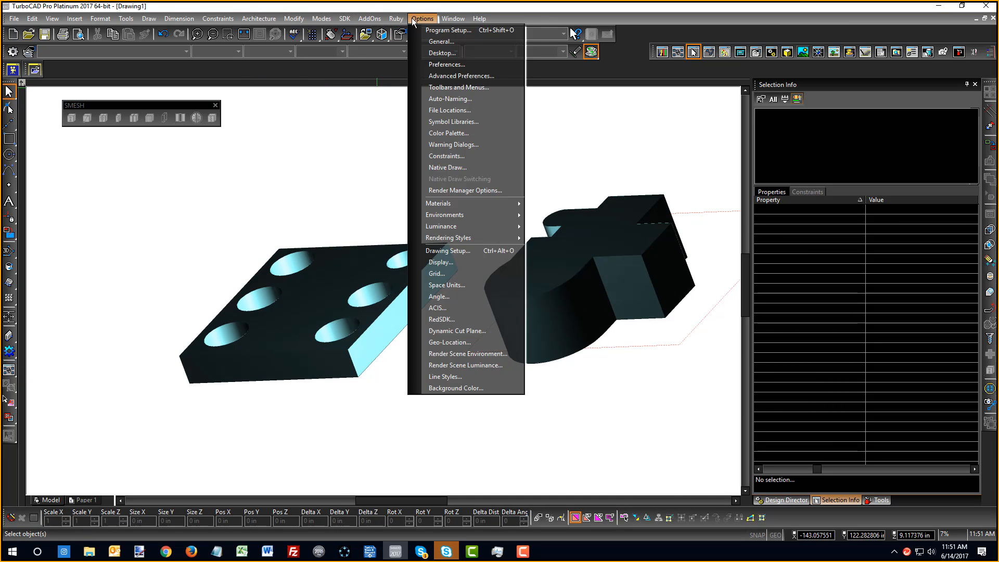
{"action": "left_click", "coordinate": [437, 286]}
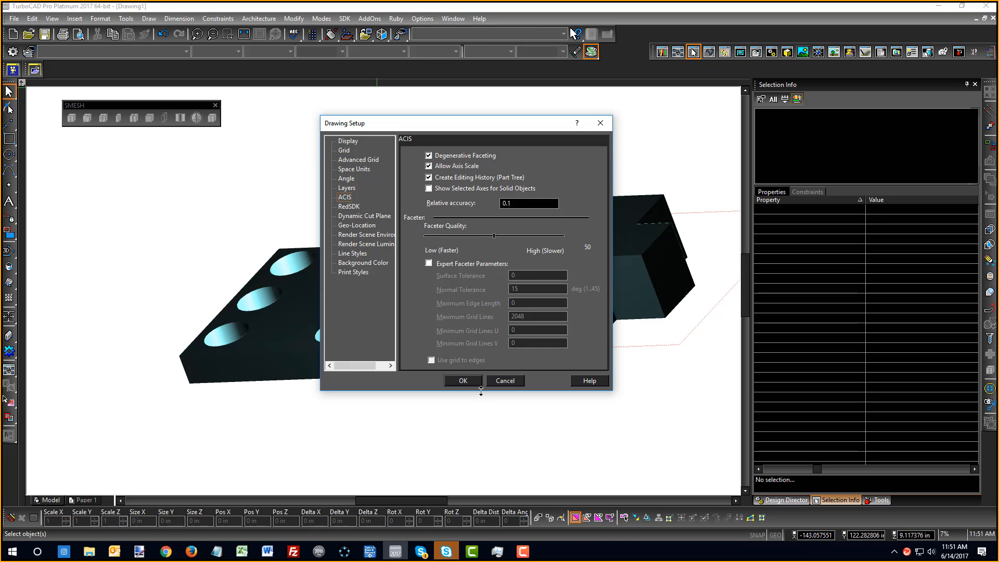
{"action": "left_click", "coordinate": [465, 381]}
{"action": "scroll", "coordinate": [290, 326], "scroll_direction": "down", "scroll_amount": 3}
{"action": "middle_click_drag", "start_coordinate": [401, 293], "coordinate": [456, 370], "text": "shift"}
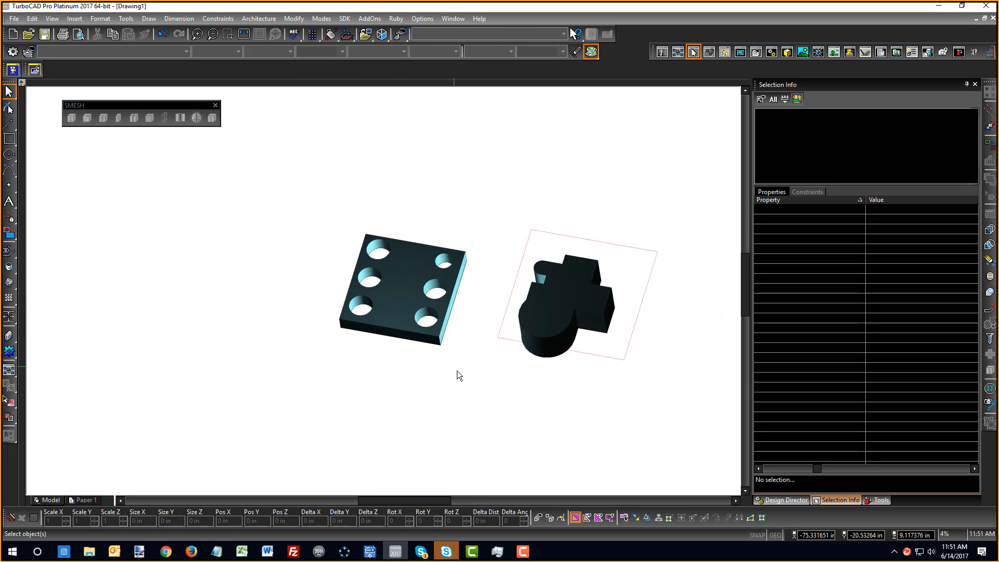
{"action": "right_click", "coordinate": [422, 345]}
{"action": "left_click", "coordinate": [544, 318]}
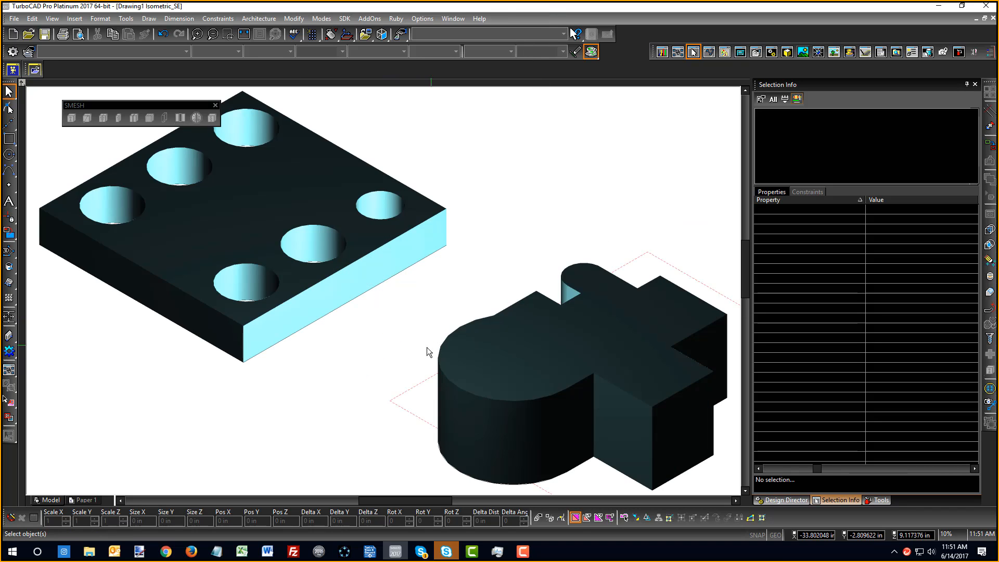
Select and deselect the extruded plate, then zoom out and back in to centre it
{"action": "right_click", "coordinate": [386, 326]}
{"action": "left_click", "coordinate": [380, 289]}
{"action": "left_click", "coordinate": [369, 289]}
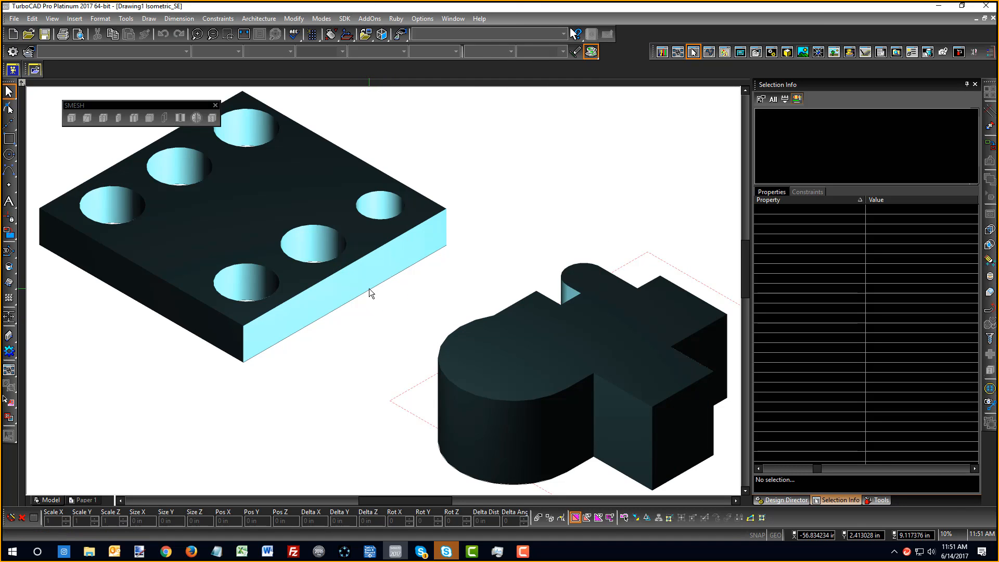
{"action": "left_click", "coordinate": [412, 307]}
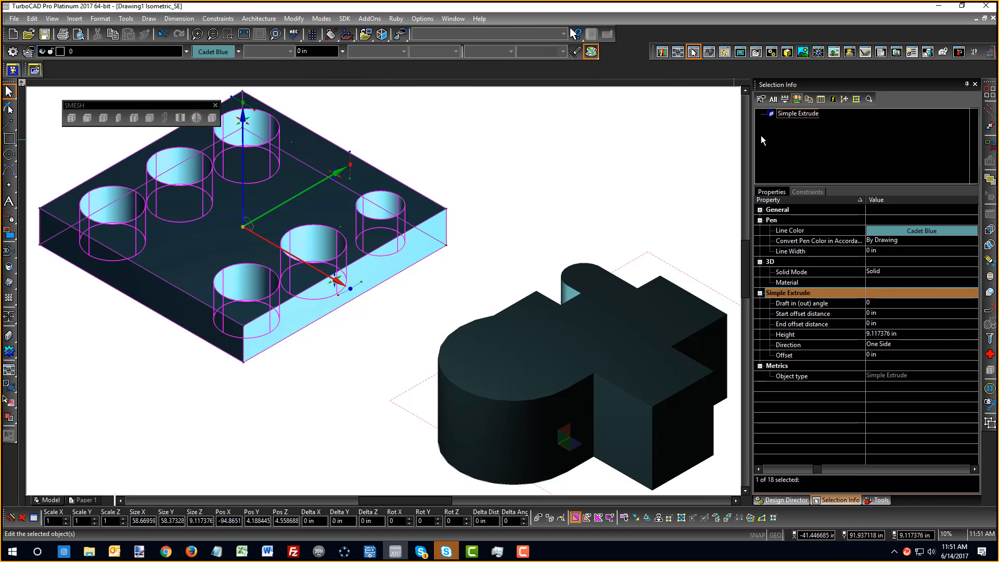
{"action": "left_click", "coordinate": [541, 212]}
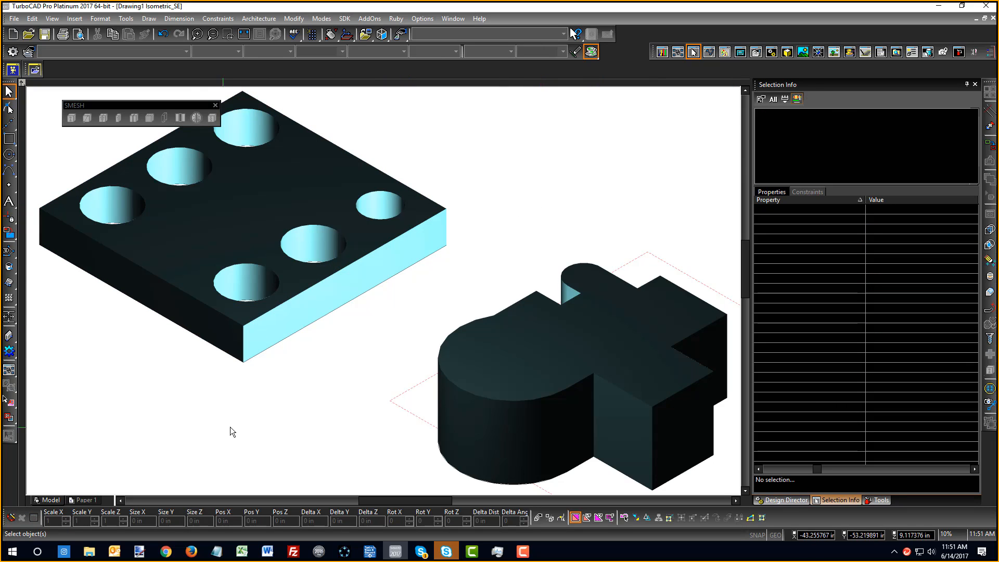
{"action": "scroll", "coordinate": [208, 279], "scroll_direction": "down", "scroll_amount": 3}
{"action": "scroll", "coordinate": [385, 291], "scroll_direction": "up", "scroll_amount": 3}
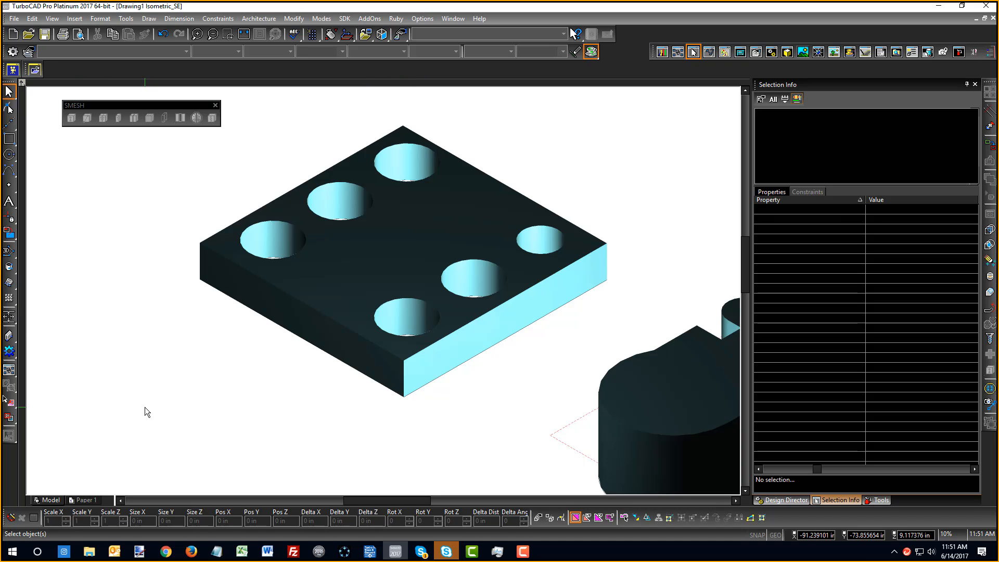
Undo the smaller-hole edit and the plate extrusion back to the flat outline
{"action": "key", "text": "ctrl+z"}
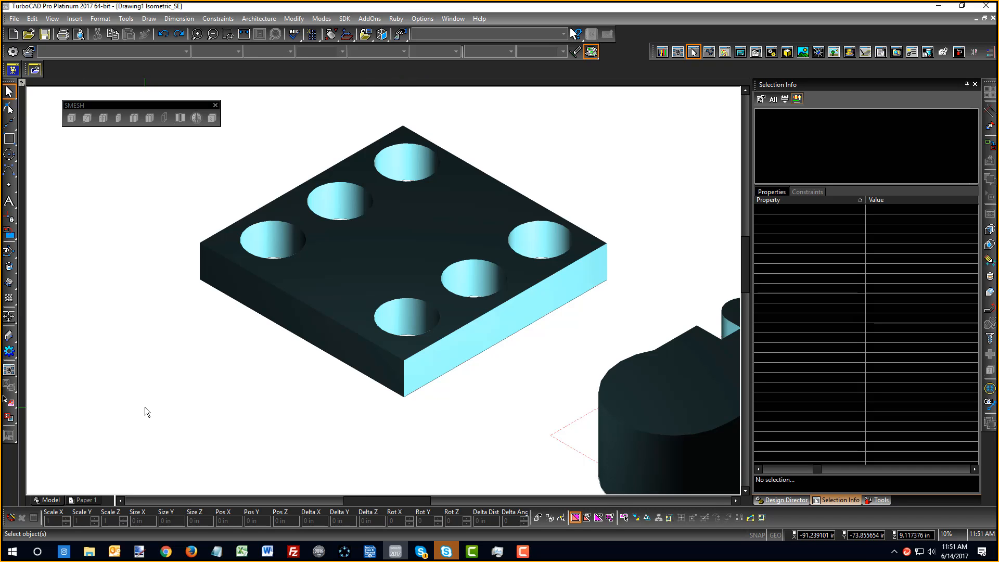
{"action": "right_click", "coordinate": [290, 410]}
{"action": "left_click", "coordinate": [345, 340]}
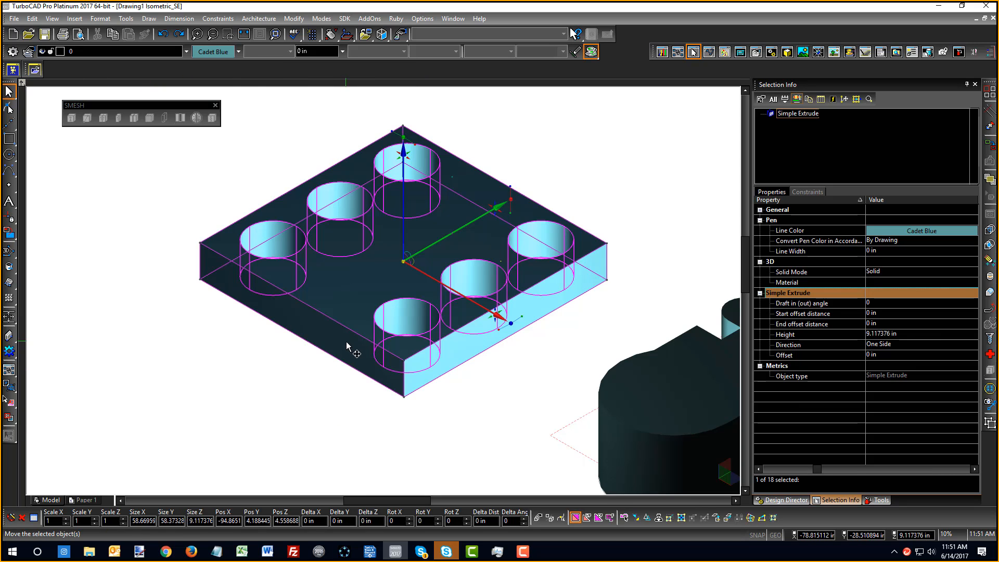
{"action": "left_click", "coordinate": [666, 181]}
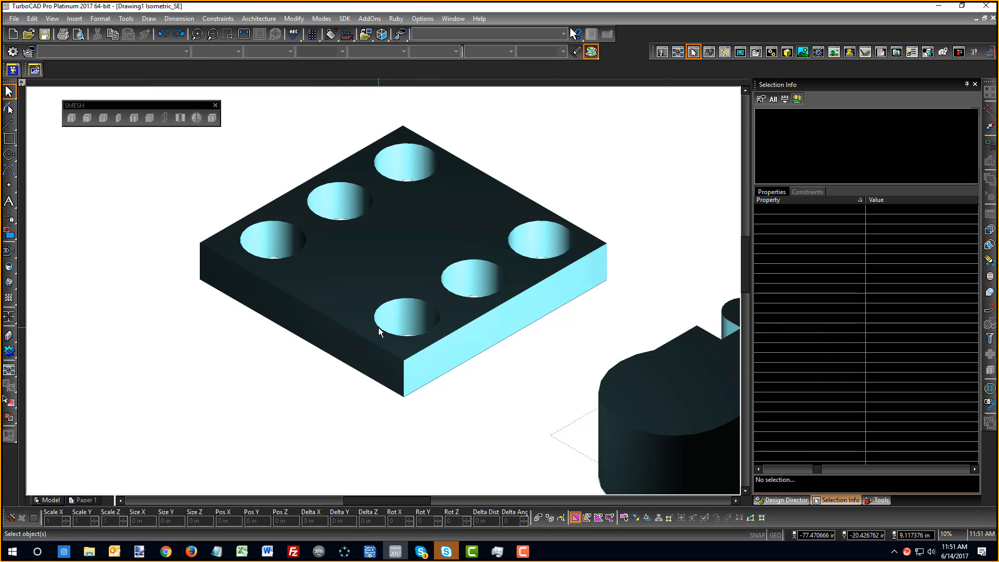
{"action": "right_click", "coordinate": [64, 253]}
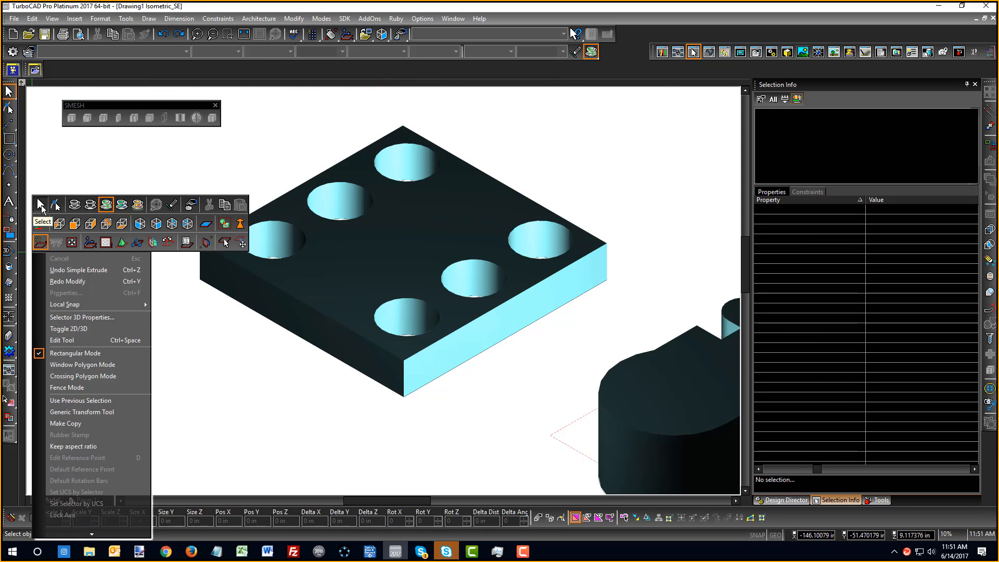
{"action": "left_click", "coordinate": [41, 205]}
{"action": "key", "text": "ctrl+z"}
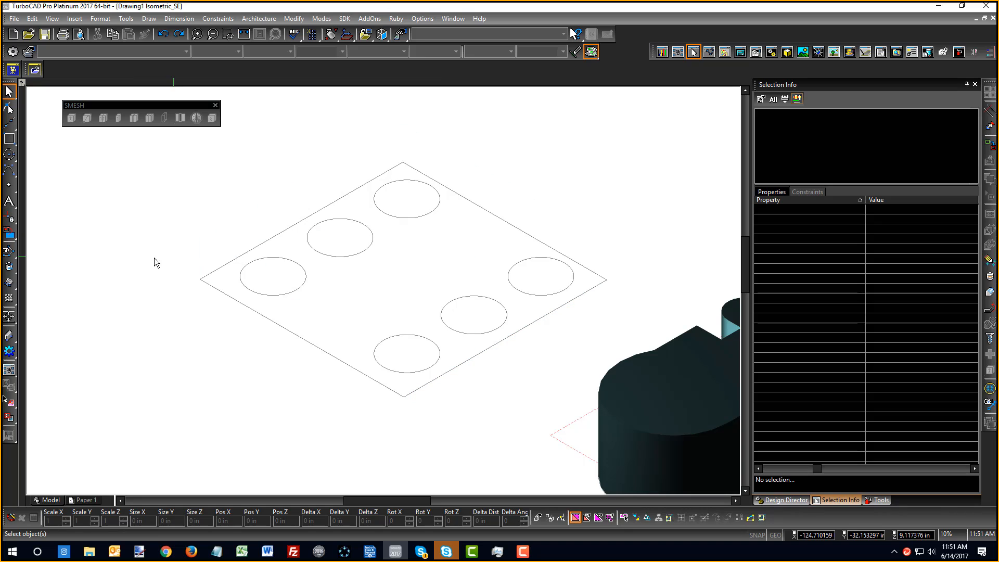
Simple Extrude the square with all six circles as holes to 11.571834 in tall
{"action": "left_click", "coordinate": [9, 281]}
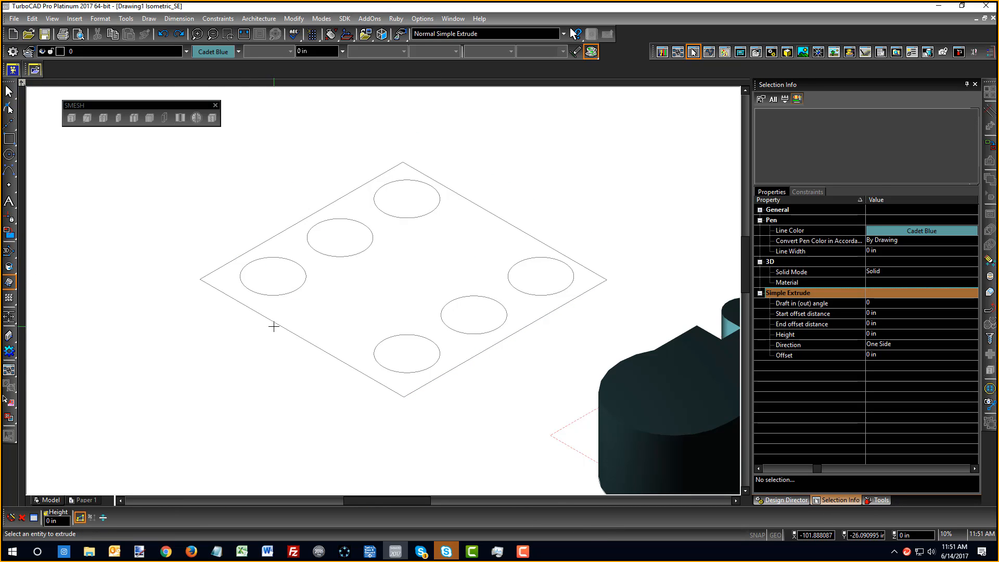
{"action": "left_click", "coordinate": [257, 311]}
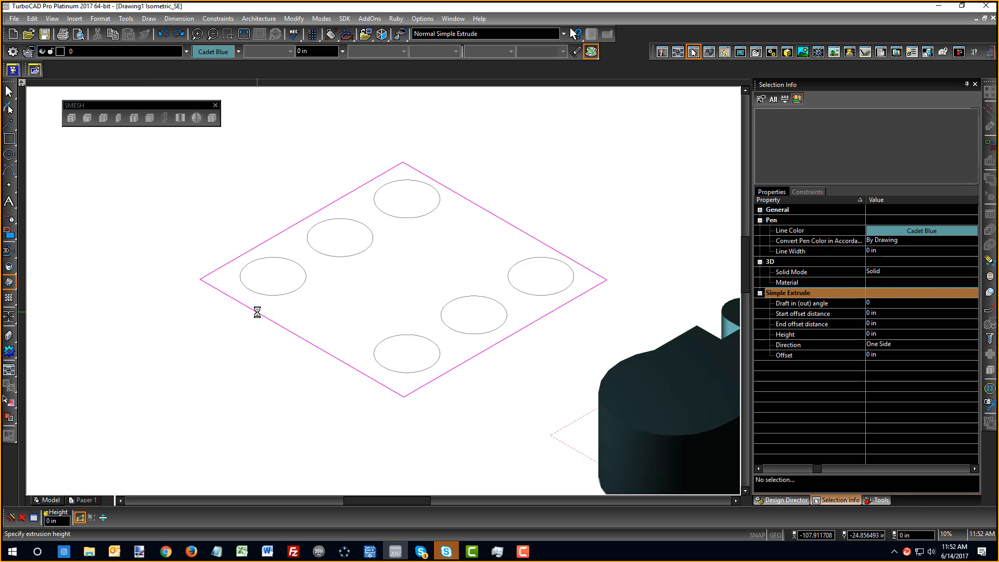
{"action": "left_click", "coordinate": [281, 295]}
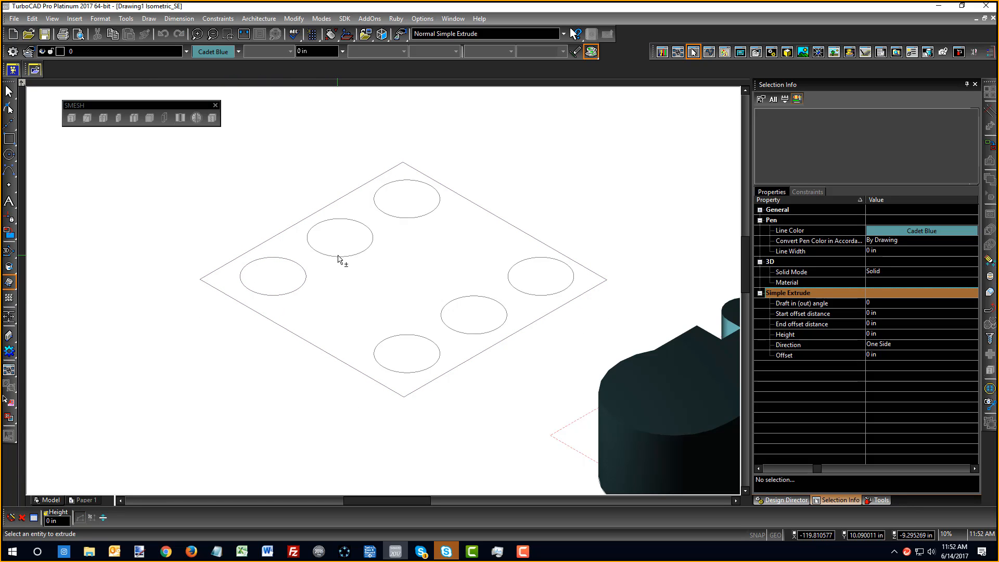
{"action": "left_click", "coordinate": [340, 257]}
{"action": "left_click", "coordinate": [407, 217]}
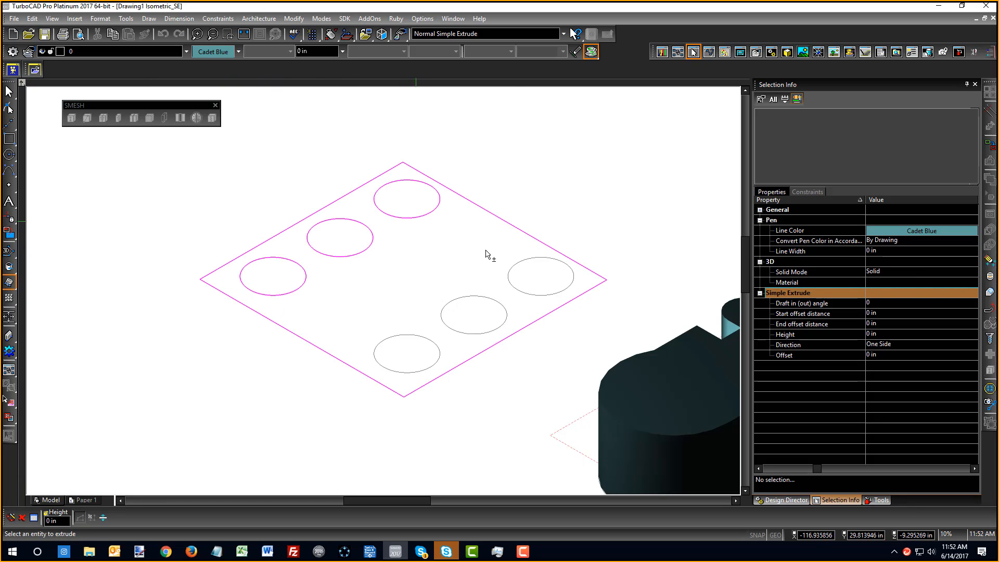
{"action": "left_click", "coordinate": [509, 276]}
{"action": "left_click", "coordinate": [463, 300]}
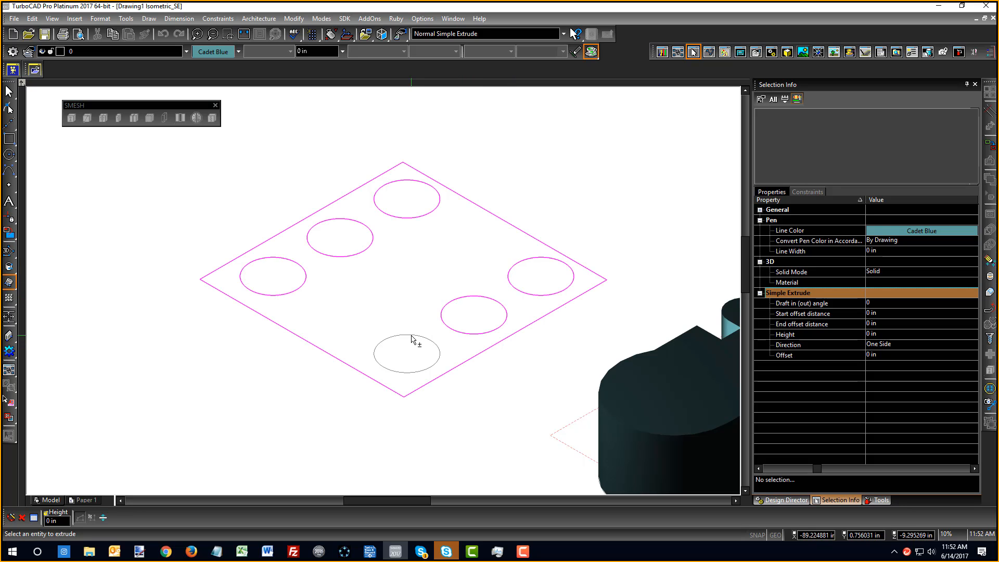
{"action": "left_click", "coordinate": [411, 337]}
{"action": "left_click", "coordinate": [409, 234]}
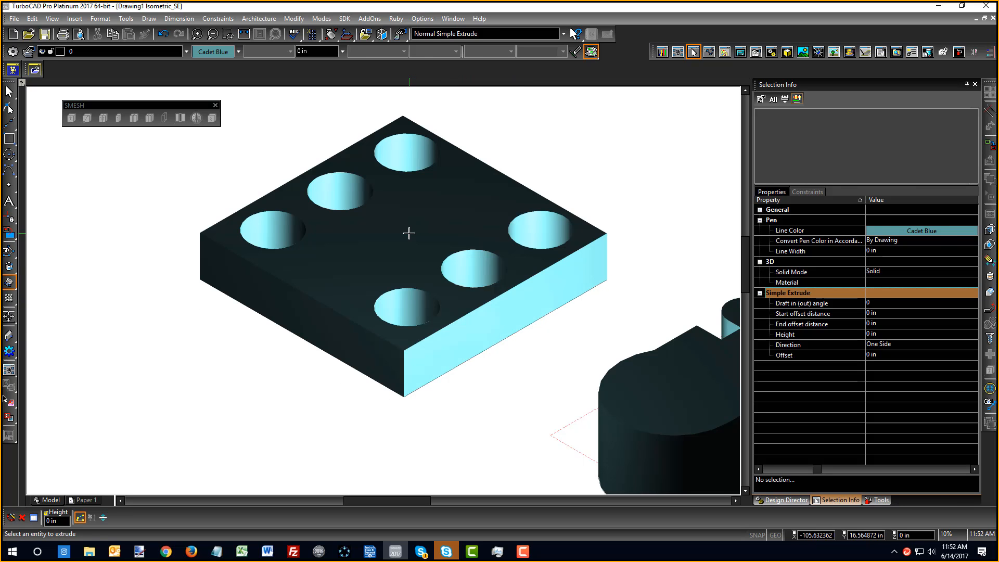
Exit the extrude command and check the new plate by selecting and deselecting it
{"action": "right_click", "coordinate": [409, 233]}
{"action": "key", "text": "Escape"}
{"action": "right_click", "coordinate": [470, 387]}
{"action": "left_click", "coordinate": [475, 394]}
{"action": "left_click", "coordinate": [451, 370]}
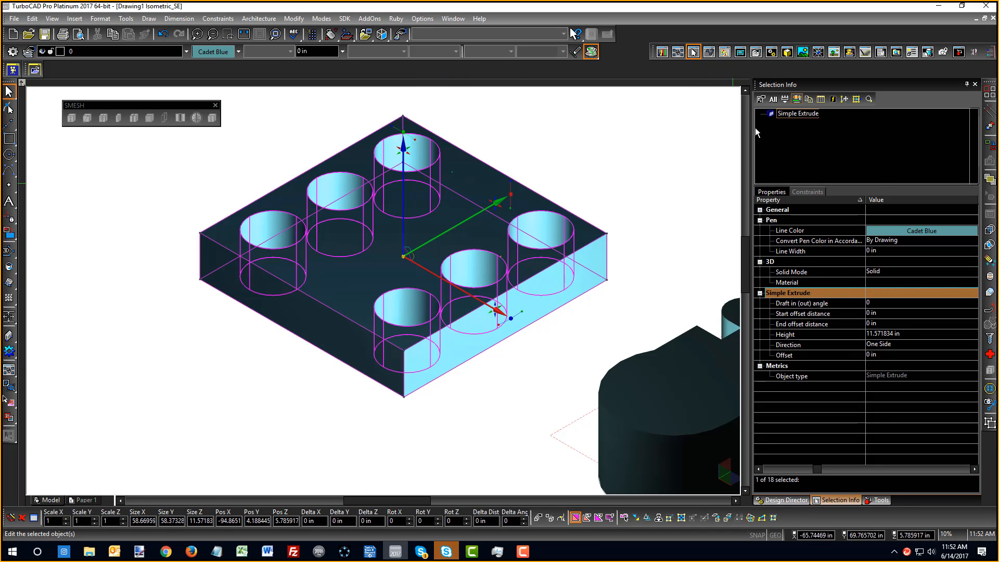
{"action": "left_click", "coordinate": [651, 152]}
{"action": "scroll", "coordinate": [385, 317], "scroll_direction": "down", "scroll_amount": 5}
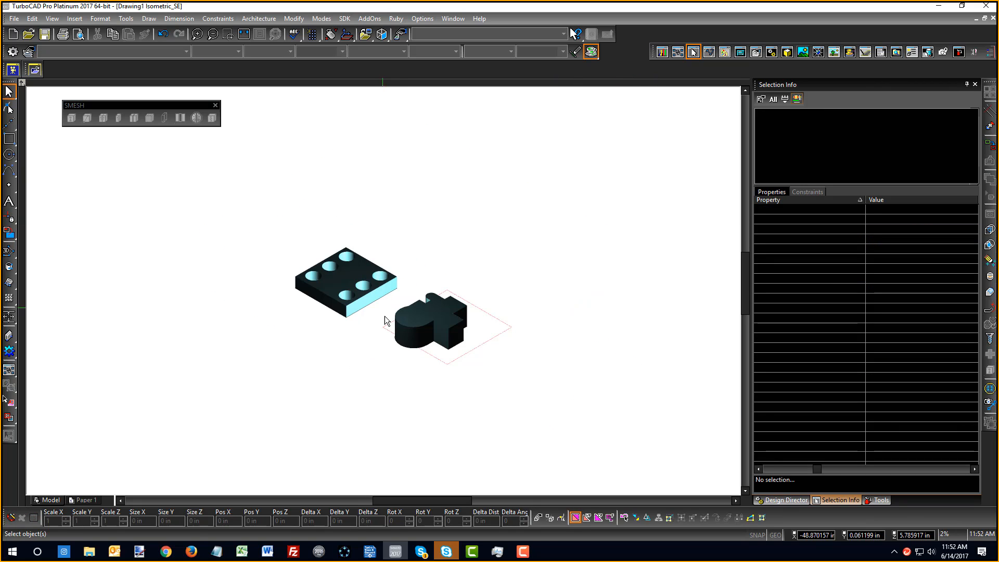
{"action": "scroll", "coordinate": [399, 321], "scroll_direction": "up", "scroll_amount": 3}
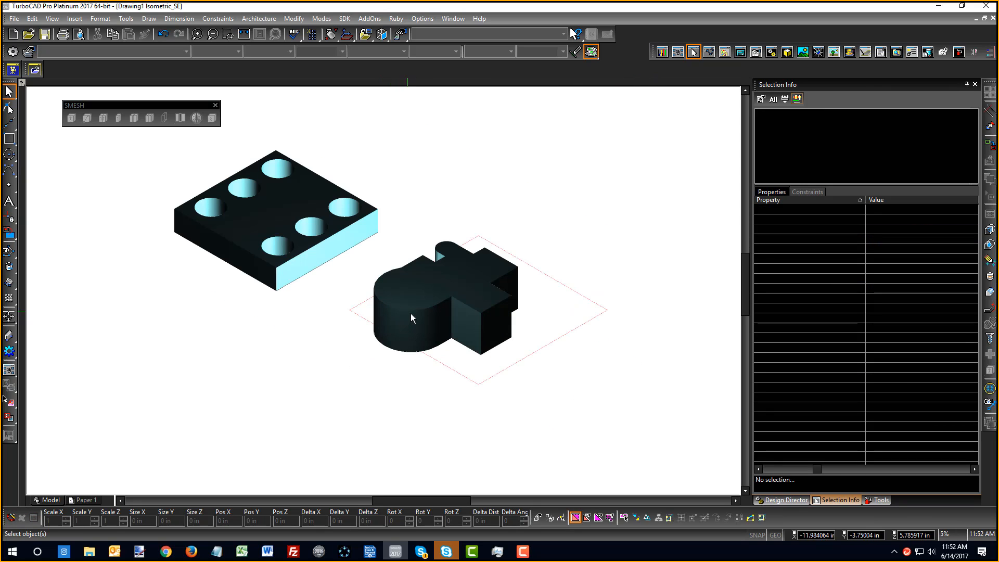
{"action": "right_click", "coordinate": [320, 255]}
{"action": "left_click", "coordinate": [357, 272]}
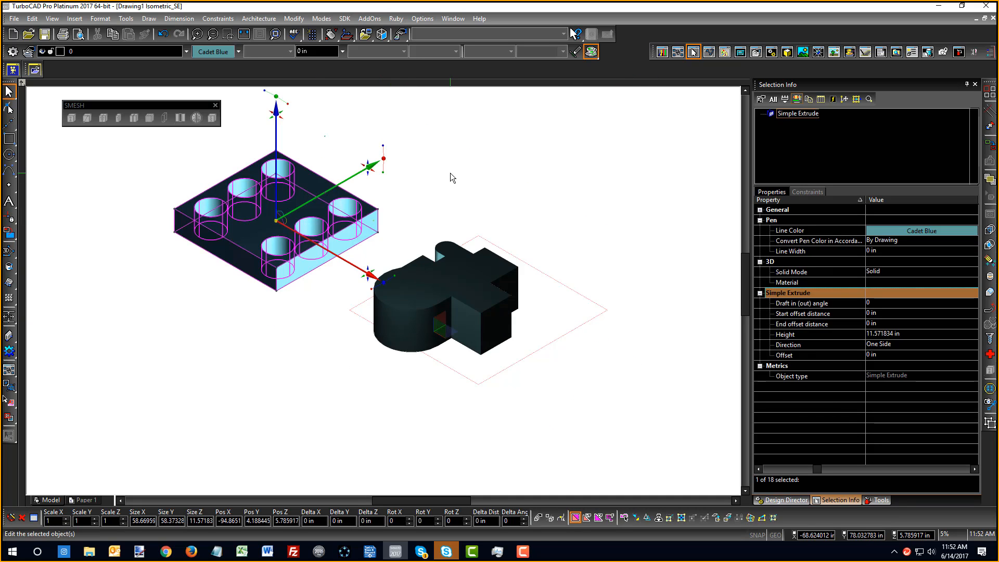
{"action": "left_click", "coordinate": [451, 174]}
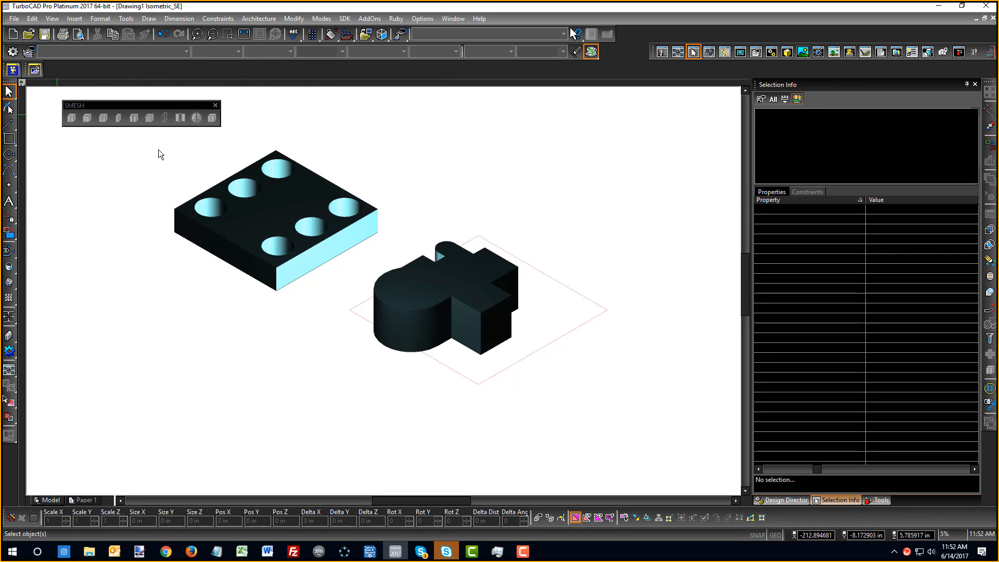
Place a sphere centred on the plate's front edge, then start Boolean Subtract
{"action": "left_click", "coordinate": [9, 283]}
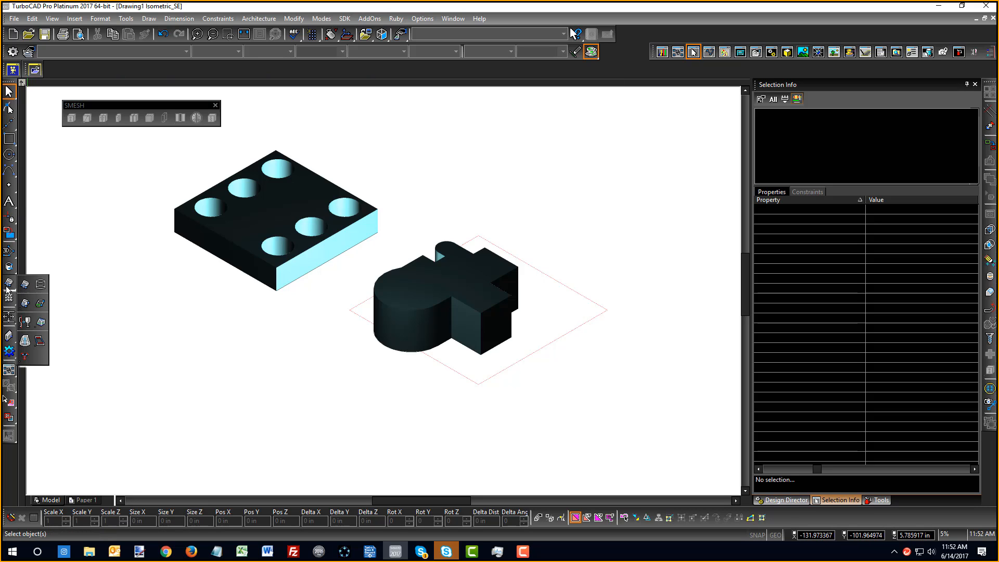
{"action": "left_click", "coordinate": [9, 266]}
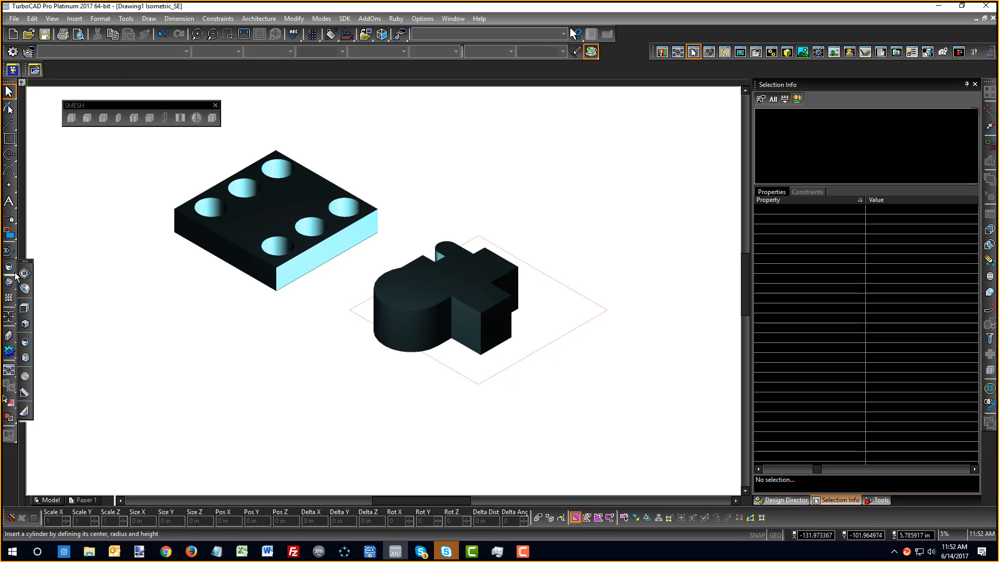
{"action": "left_click", "coordinate": [25, 273]}
{"action": "scroll", "coordinate": [443, 279], "scroll_direction": "up", "scroll_amount": 5}
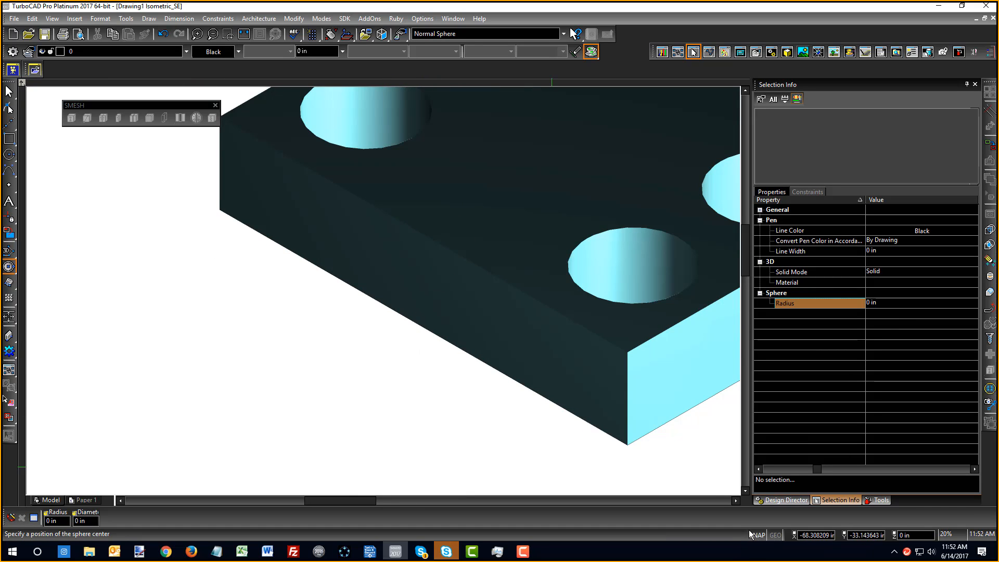
{"action": "left_click", "coordinate": [460, 256]}
{"action": "left_click", "coordinate": [509, 267]}
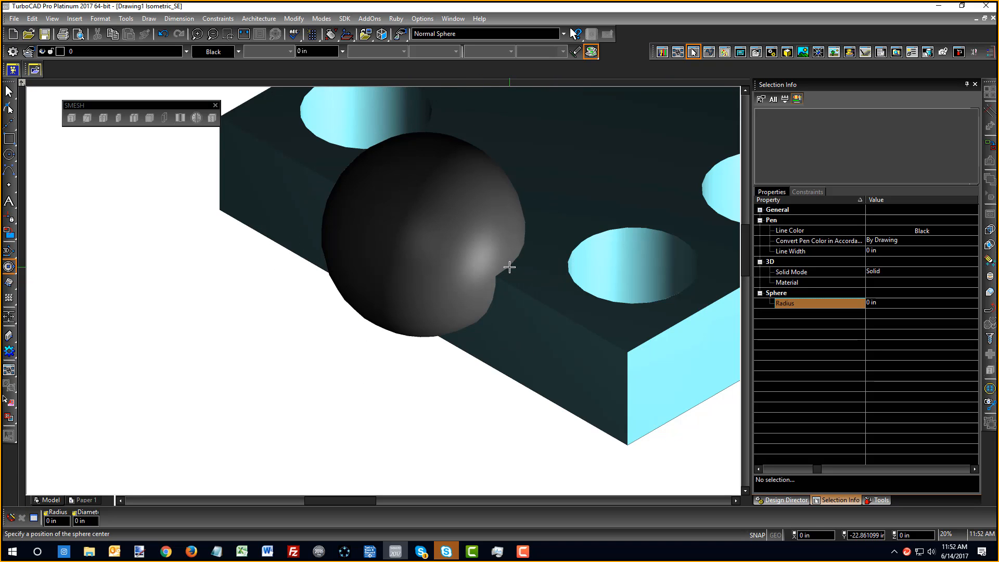
{"action": "left_click", "coordinate": [989, 244]}
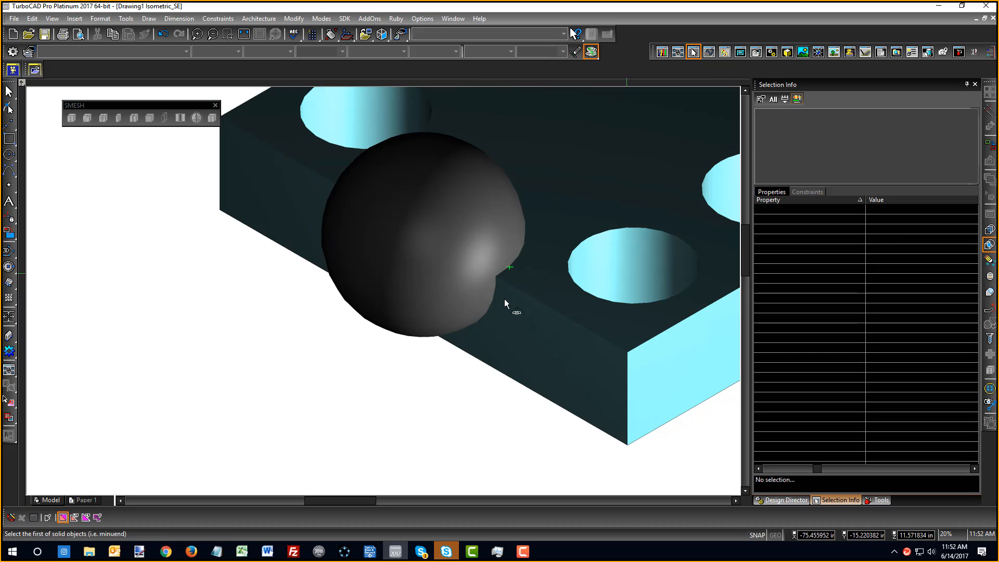
Subtract the sphere from the plate and rotate the view to show the cut
{"action": "left_click", "coordinate": [526, 296]}
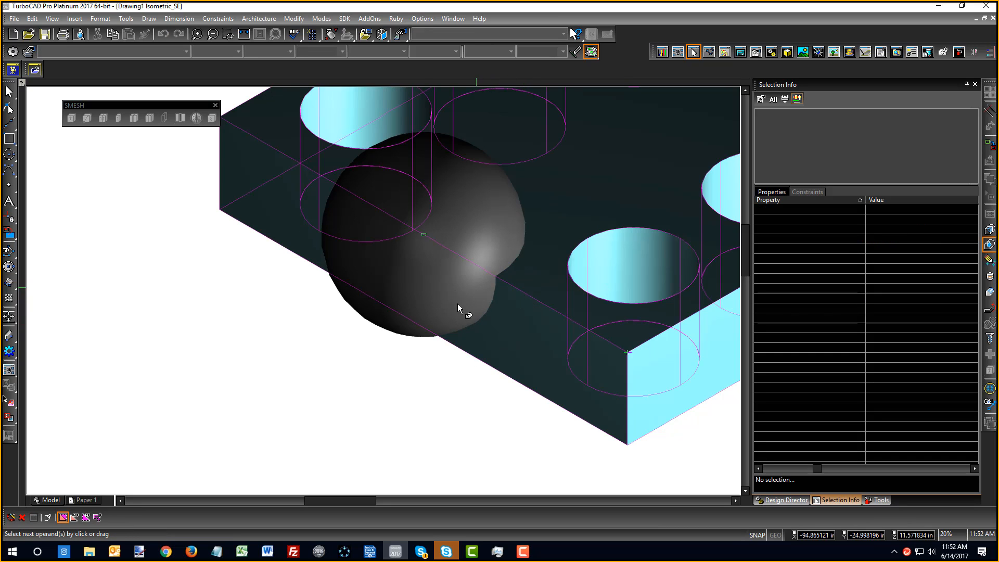
{"action": "left_click", "coordinate": [407, 333]}
{"action": "middle_click_drag", "start_coordinate": [529, 322], "coordinate": [523, 343]}
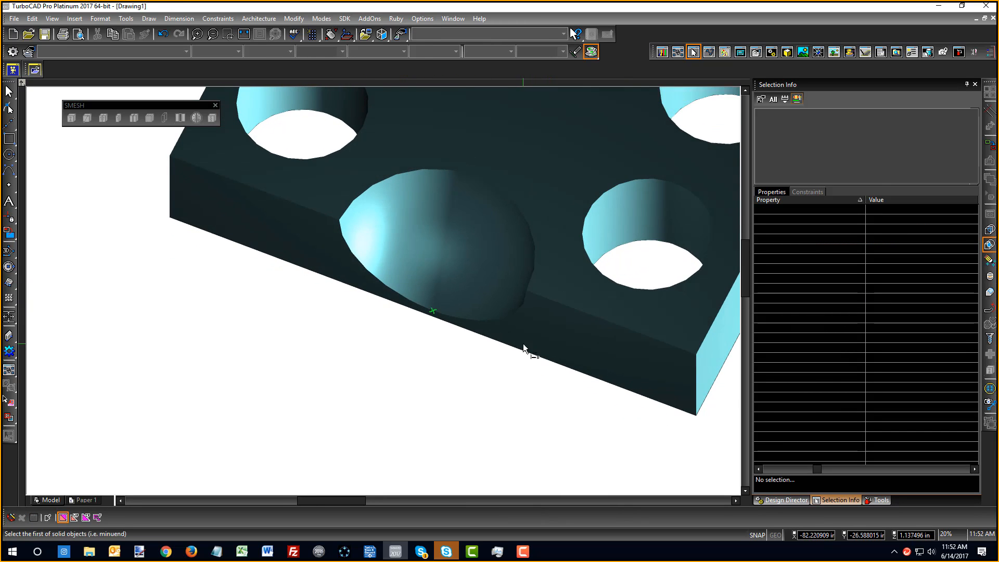
Inspect the 3D Subtract's PartTree with Edit Tool, selecting its Simple Extrude, then exit and zoom out
{"action": "right_click", "coordinate": [523, 343]}
{"action": "left_click", "coordinate": [541, 303]}
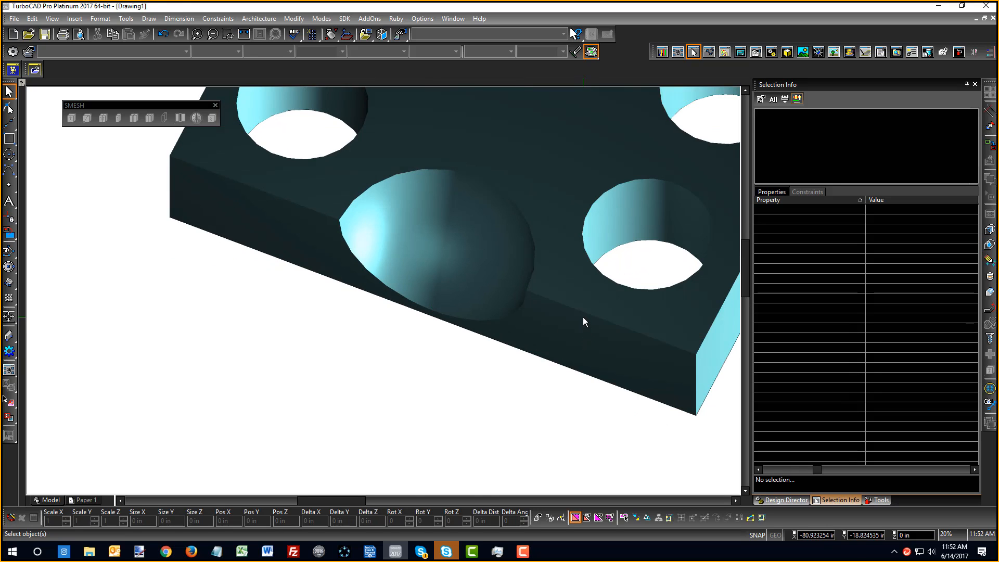
{"action": "left_click", "coordinate": [583, 318]}
{"action": "left_click", "coordinate": [614, 351]}
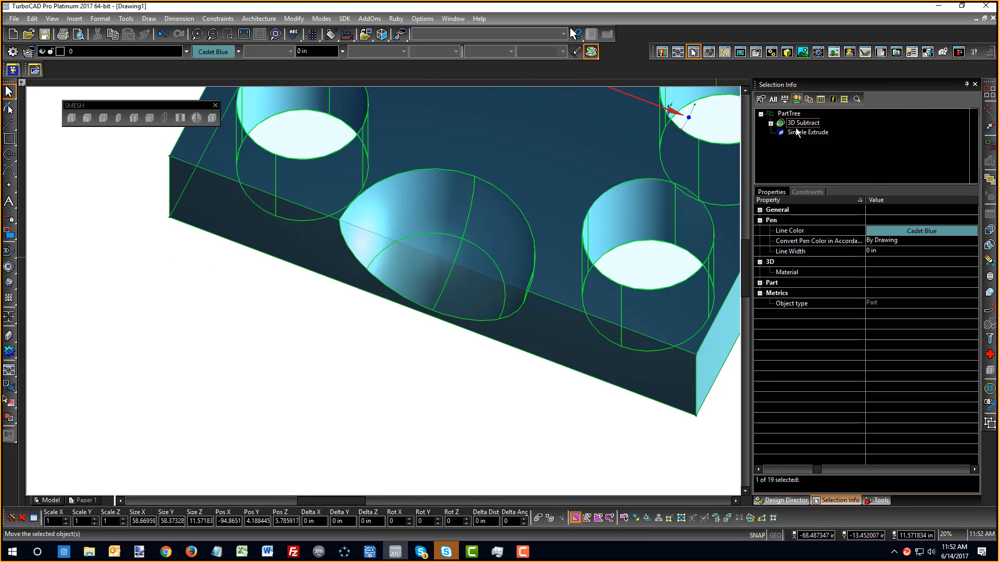
{"action": "left_click", "coordinate": [770, 123]}
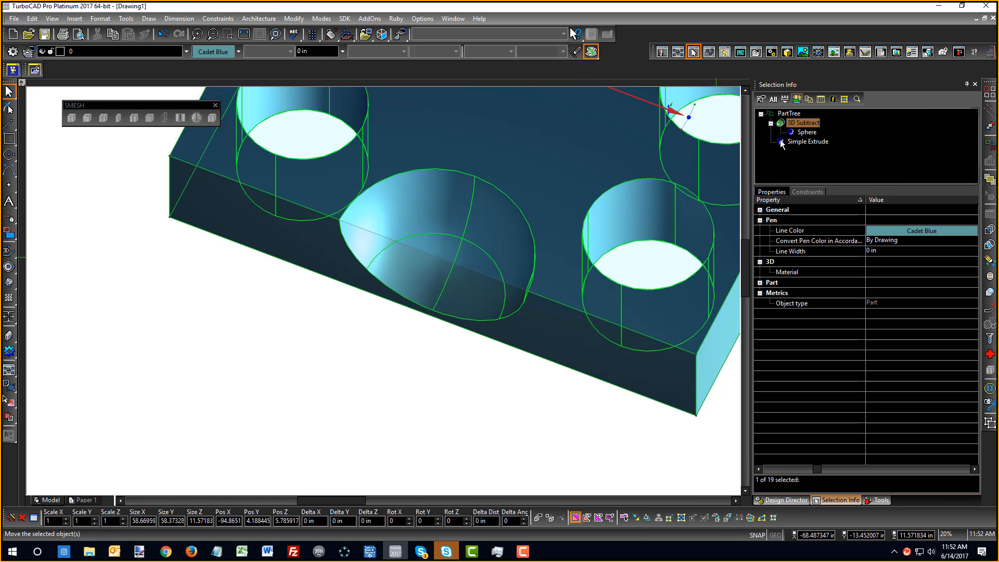
{"action": "left_click", "coordinate": [788, 141]}
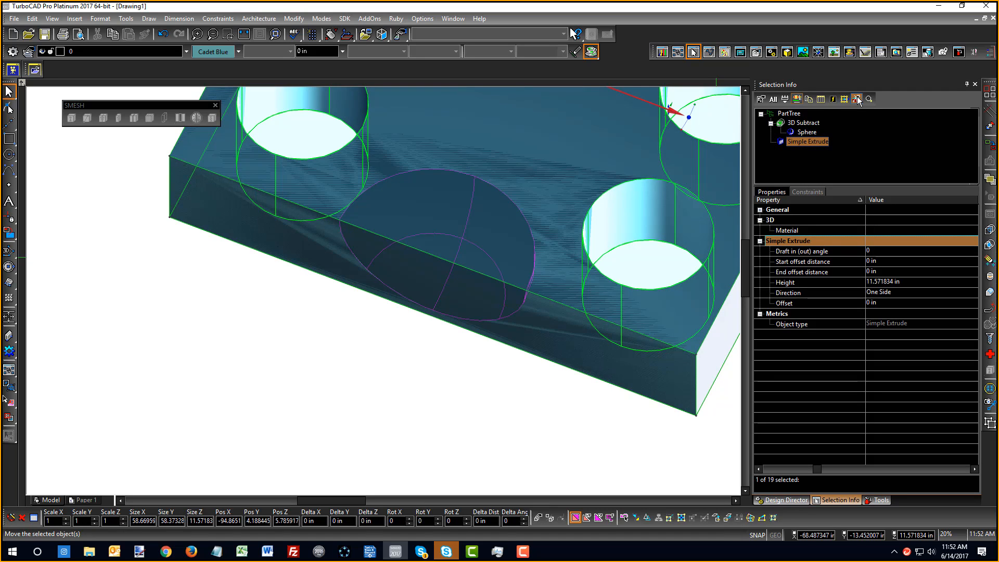
{"action": "left_click", "coordinate": [857, 98]}
{"action": "scroll", "coordinate": [379, 301], "scroll_direction": "down", "scroll_amount": 5}
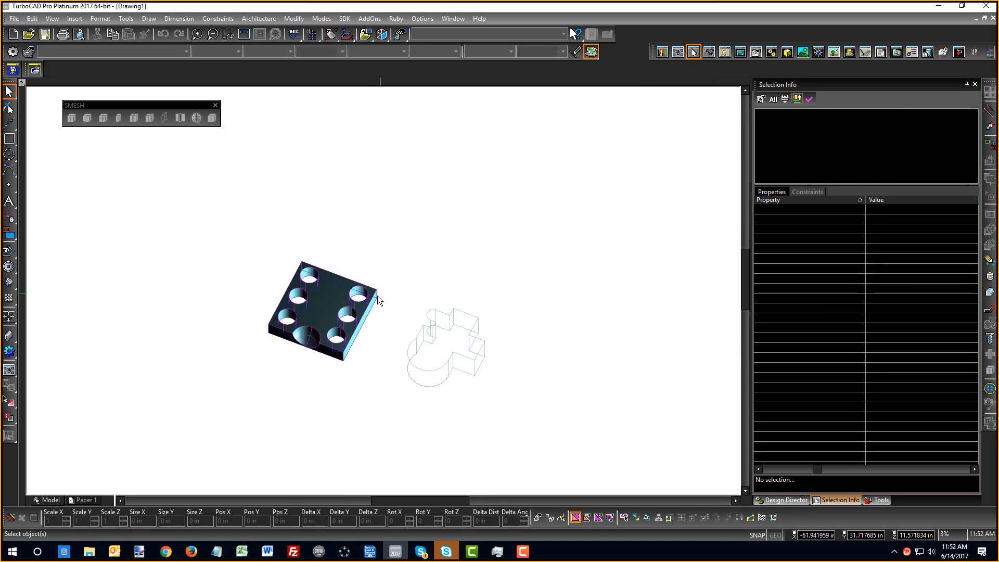
Select the cut plate and open it in Edit Tool
{"action": "scroll", "coordinate": [366, 298], "scroll_direction": "up", "scroll_amount": 2}
{"action": "right_click", "coordinate": [377, 297]}
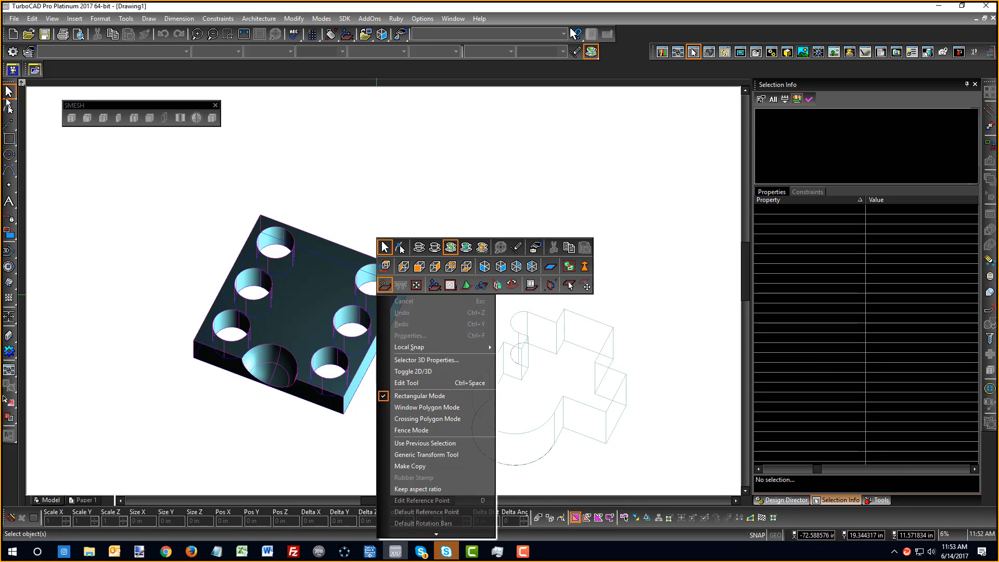
{"action": "key", "text": "Escape"}
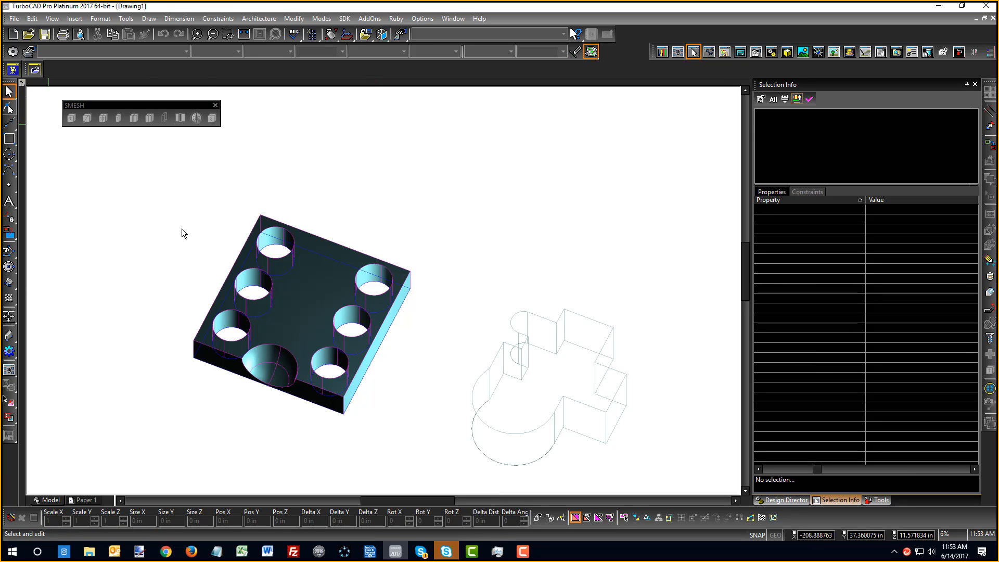
{"action": "left_click", "coordinate": [283, 259]}
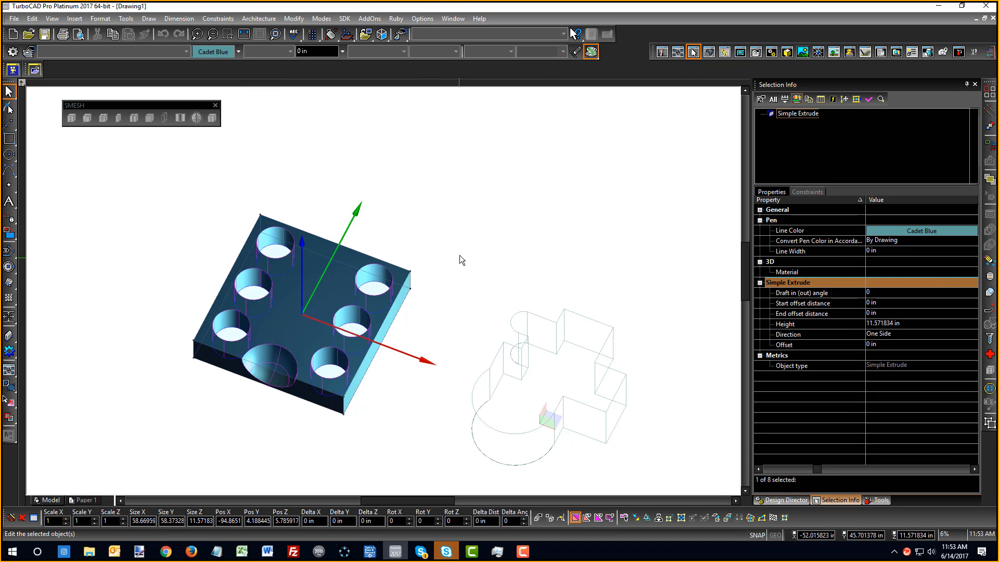
{"action": "right_click", "coordinate": [483, 239]}
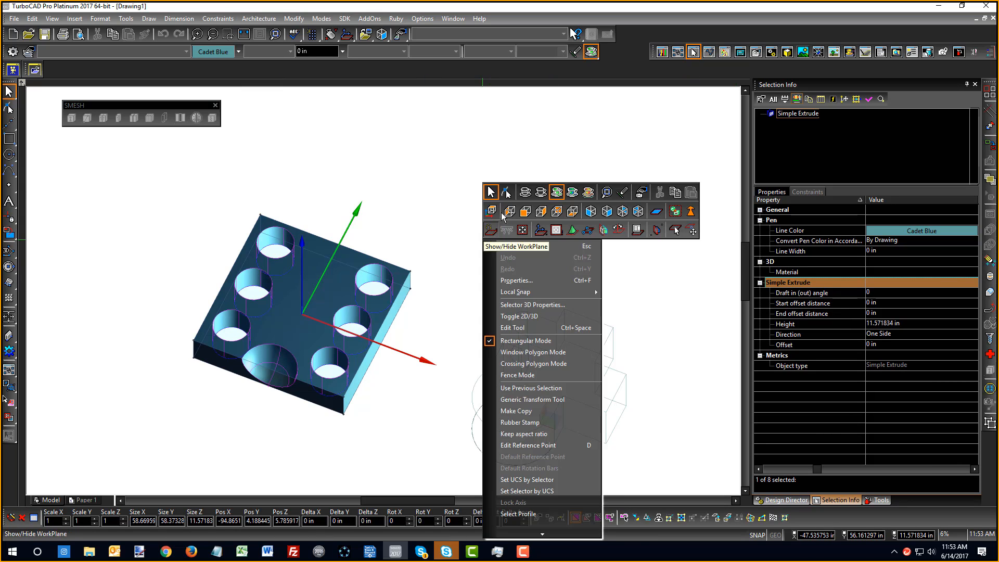
{"action": "left_click", "coordinate": [499, 205]}
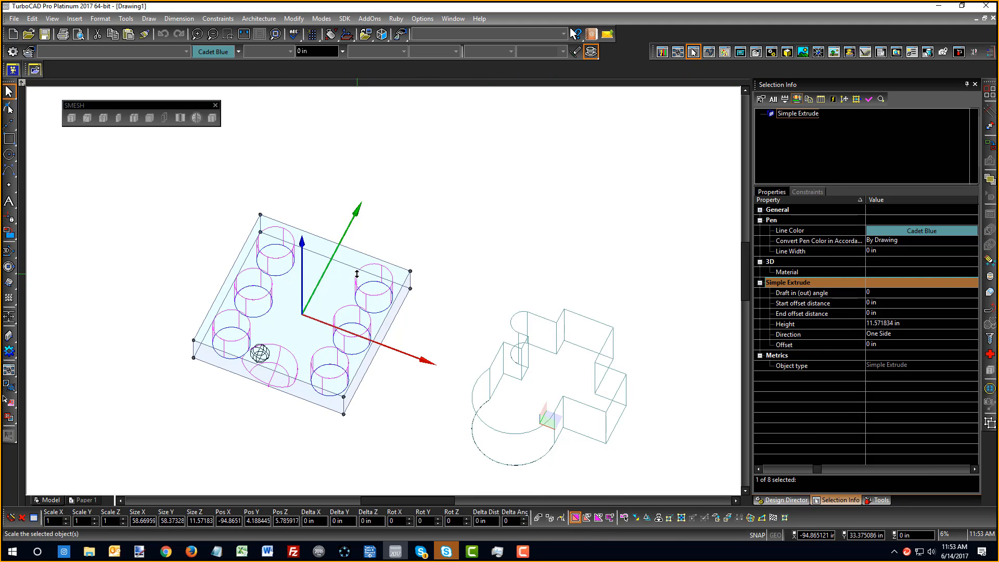
{"action": "key", "text": "Escape"}
{"action": "left_click", "coordinate": [355, 275]}
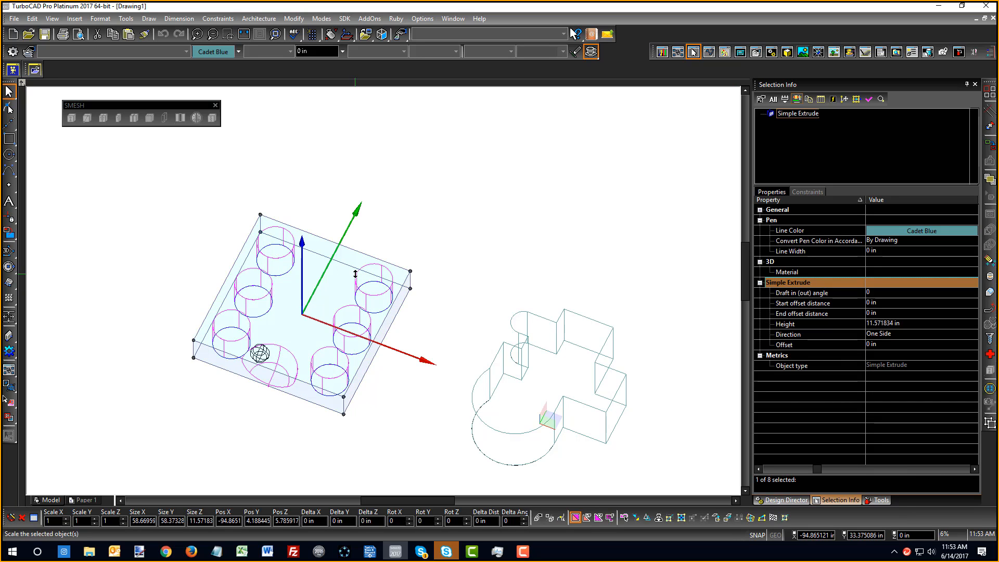
{"action": "right_click", "coordinate": [355, 274]}
{"action": "left_click", "coordinate": [378, 233]}
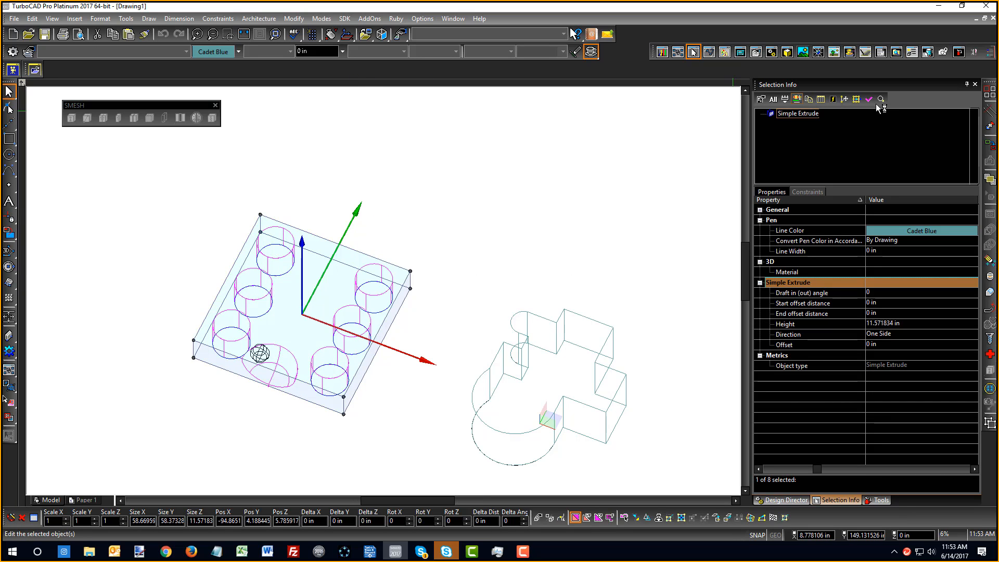
Pick a hole's Circle profile from the selection list and inspect its Radius value
{"action": "right_click", "coordinate": [593, 189]}
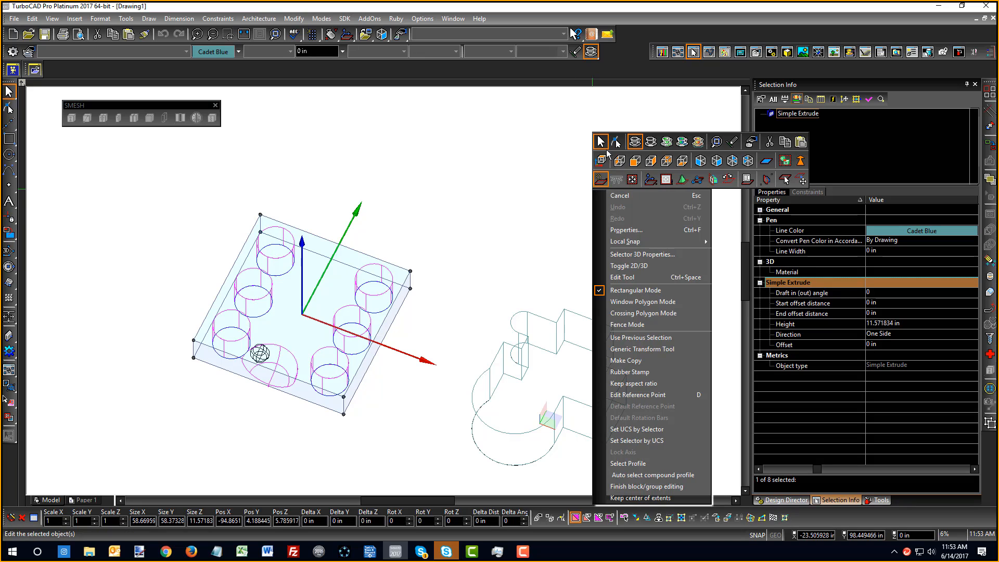
{"action": "key", "text": "Escape"}
{"action": "left_click", "coordinate": [604, 148]}
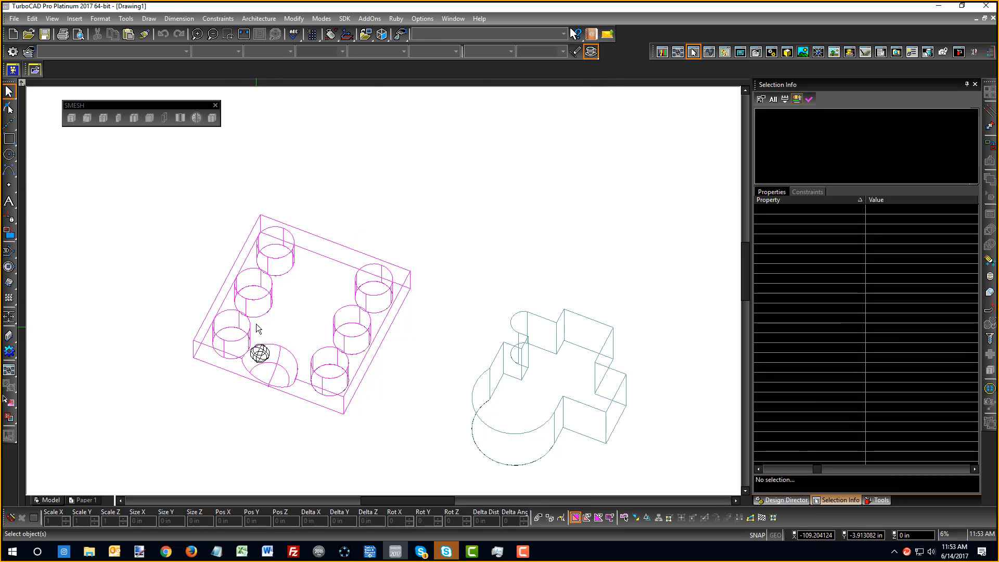
{"action": "left_click", "coordinate": [272, 335]}
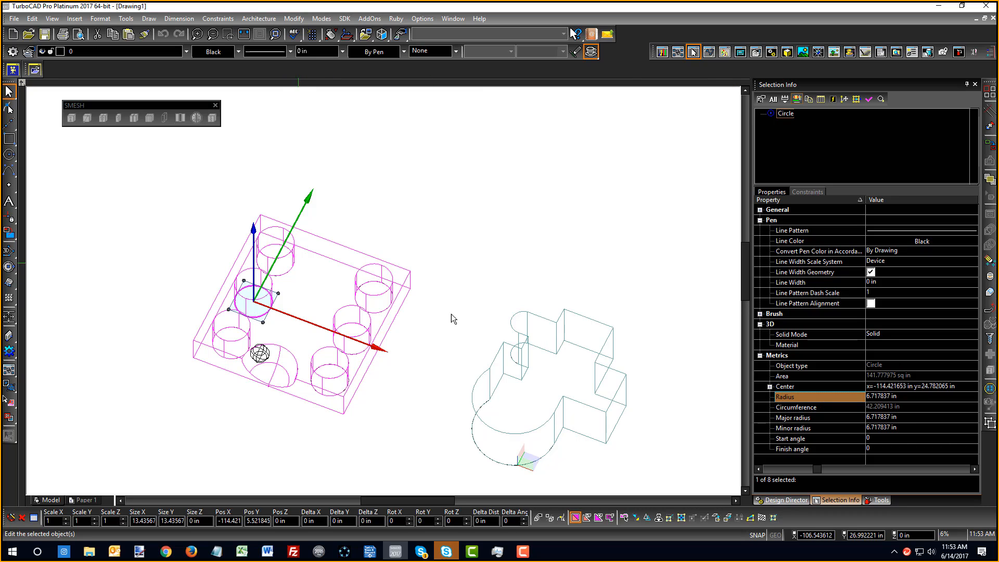
{"action": "left_click", "coordinate": [905, 398]}
{"action": "left_click", "coordinate": [845, 396]}
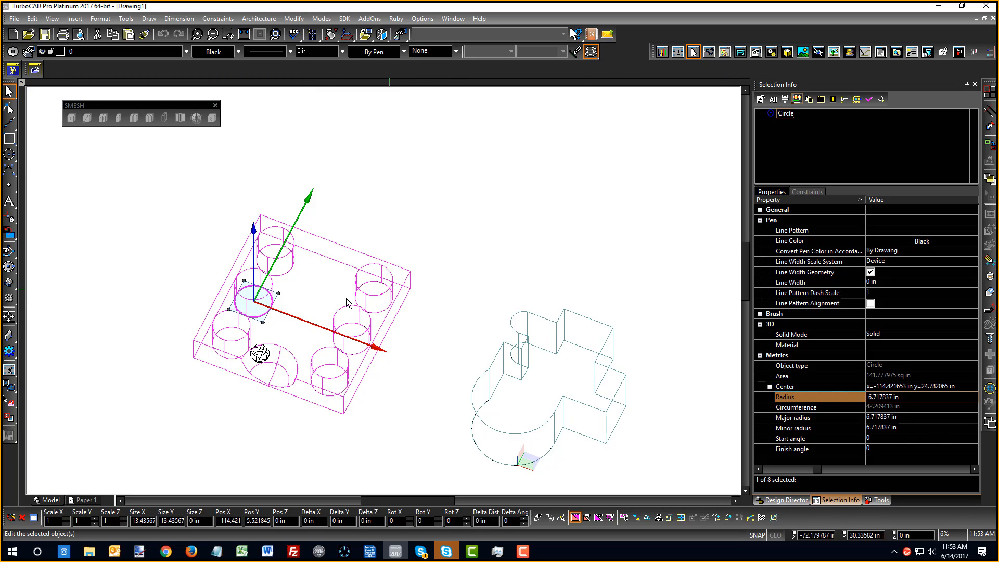
{"action": "scroll", "coordinate": [111, 285], "scroll_direction": "up", "scroll_amount": 1}
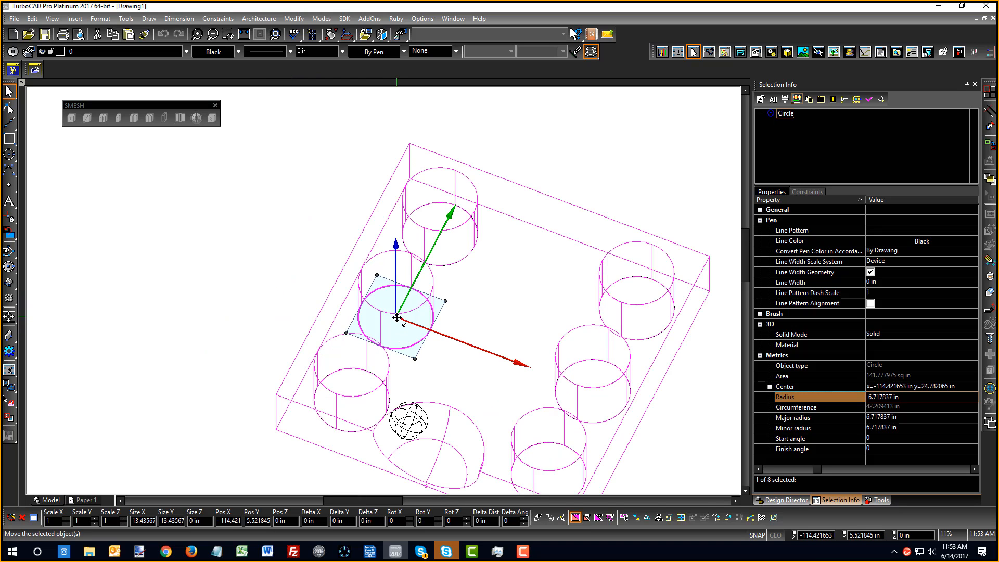
Reselect the profile circle, switch to 2D handles, and move it right and down
{"action": "right_click", "coordinate": [425, 342]}
{"action": "key", "text": "Escape"}
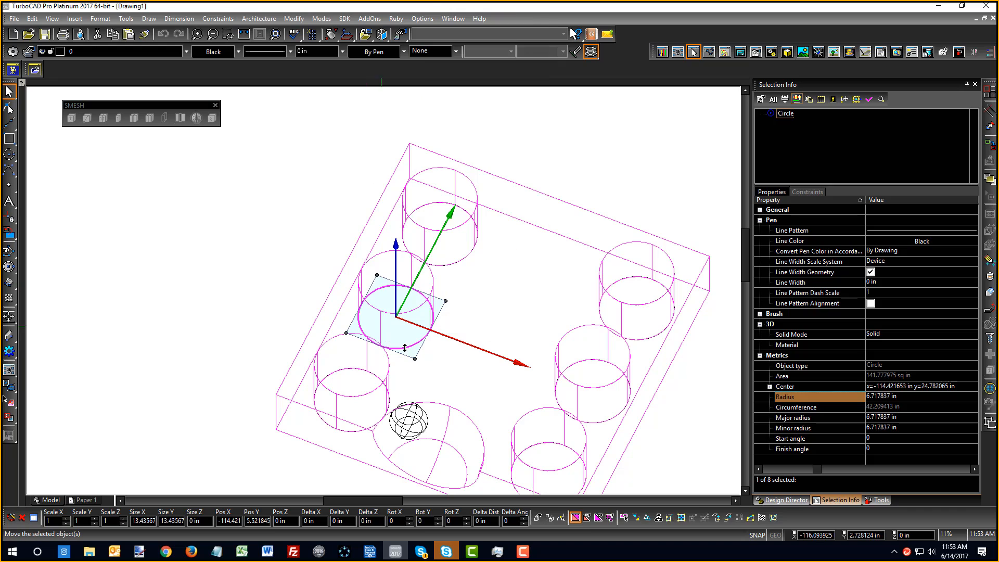
{"action": "key", "text": "Escape"}
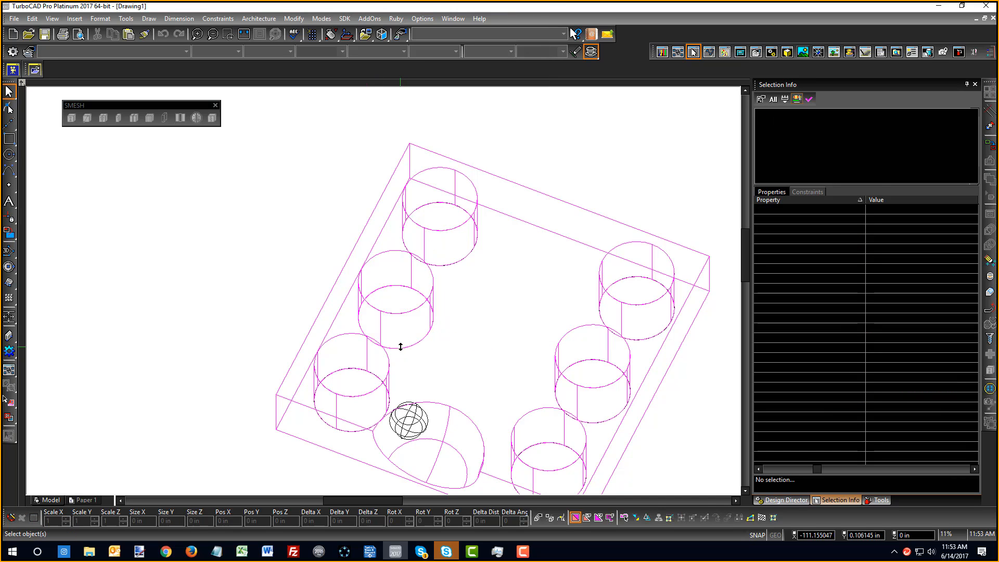
{"action": "left_click", "coordinate": [401, 347]}
{"action": "left_click", "coordinate": [430, 365]}
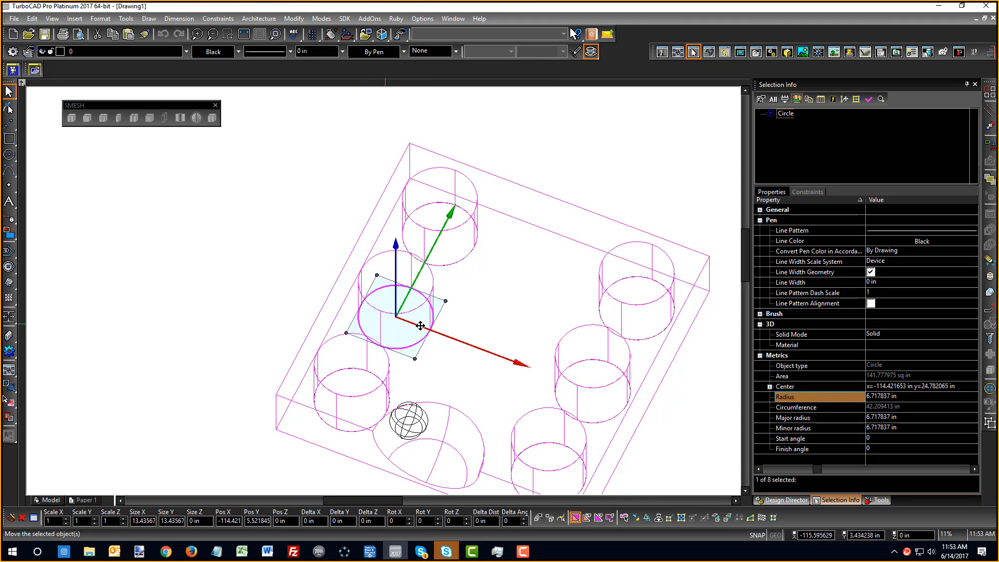
{"action": "left_click_drag", "start_coordinate": [418, 323], "coordinate": [398, 328]}
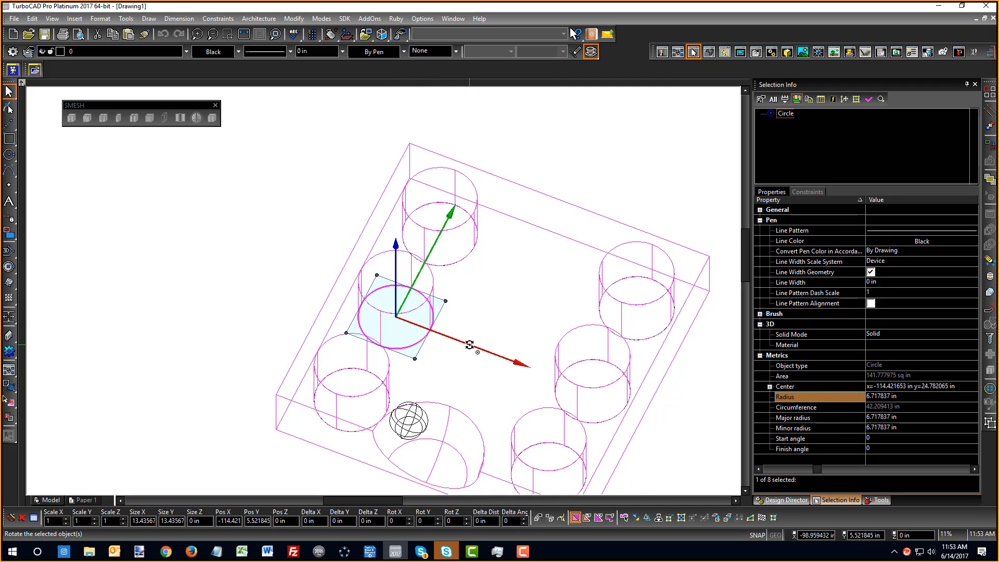
{"action": "right_click", "coordinate": [453, 332]}
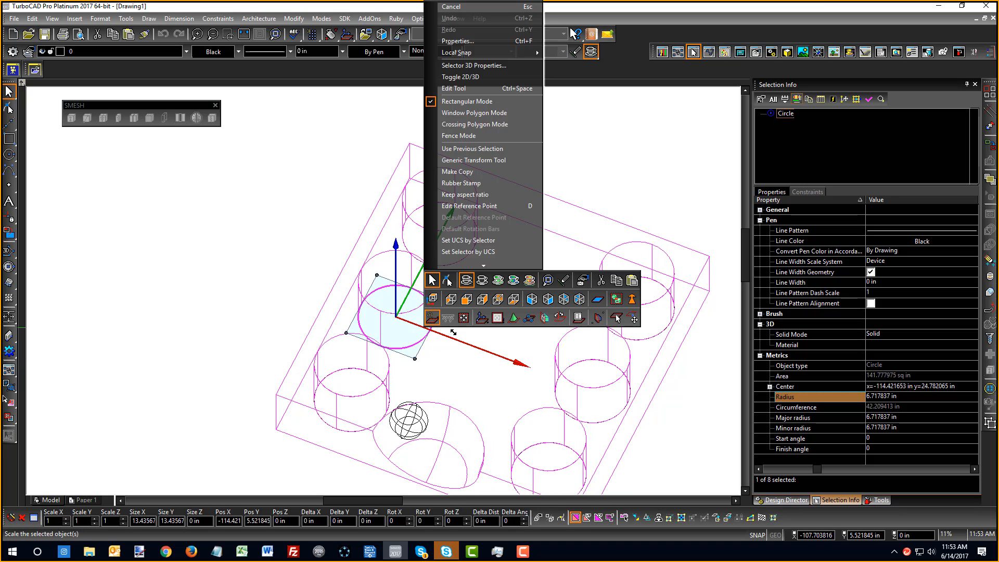
{"action": "left_click", "coordinate": [463, 77]}
{"action": "left_click_drag", "start_coordinate": [412, 333], "coordinate": [474, 355]}
{"action": "left_click", "coordinate": [264, 278]}
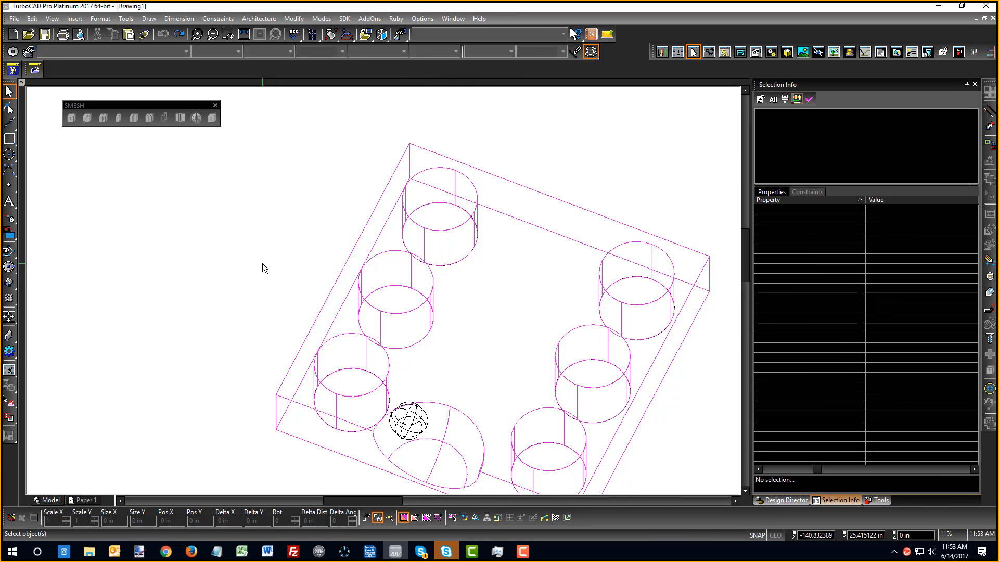
Expand 3D Subtract, enter the plate's profile editing, and select the second hole's circle
{"action": "scroll", "coordinate": [398, 281], "scroll_direction": "down", "scroll_amount": 5}
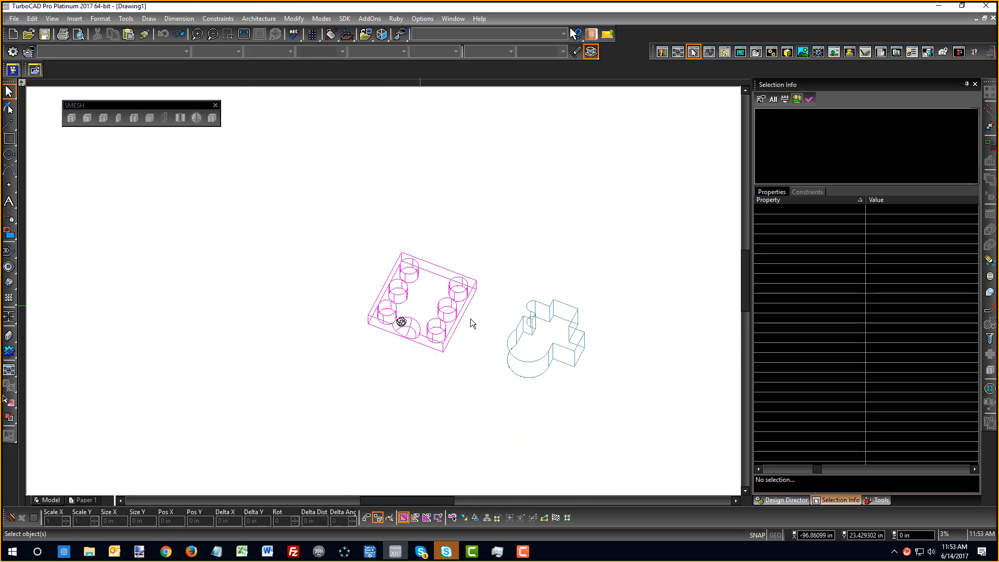
{"action": "scroll", "coordinate": [470, 318], "scroll_direction": "up", "scroll_amount": 3}
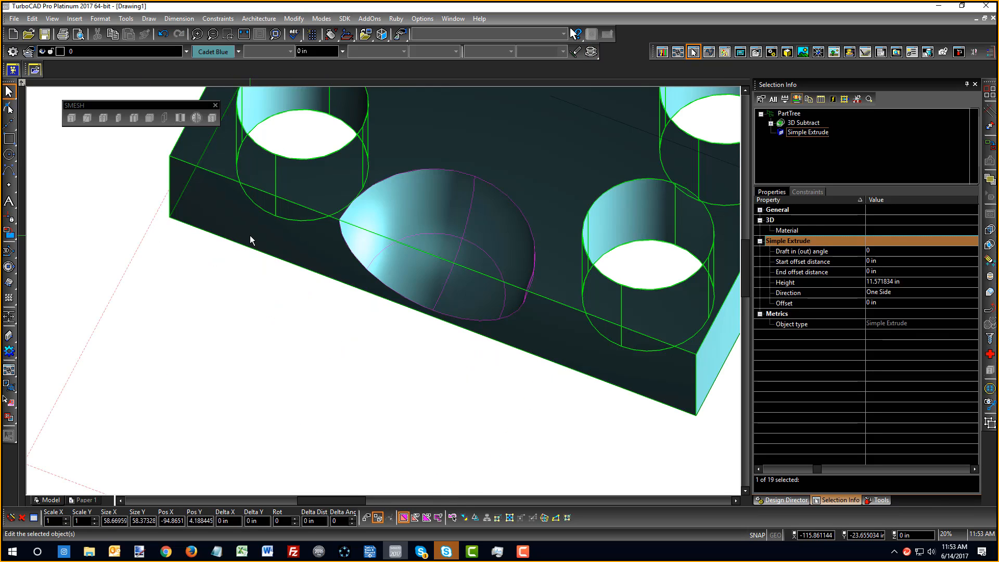
{"action": "scroll", "coordinate": [415, 240], "scroll_direction": "down", "scroll_amount": 5}
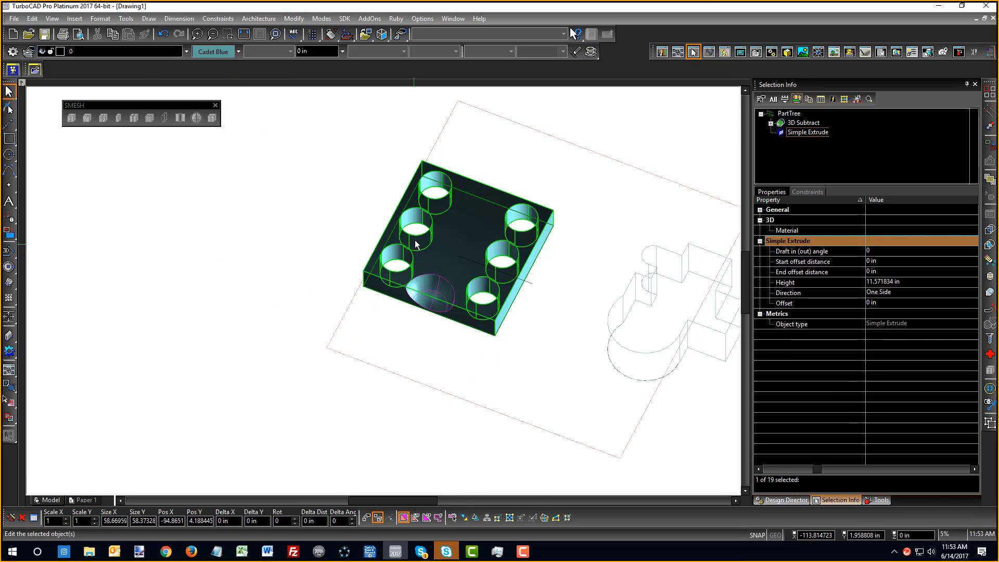
{"action": "scroll", "coordinate": [414, 241], "scroll_direction": "up", "scroll_amount": 3}
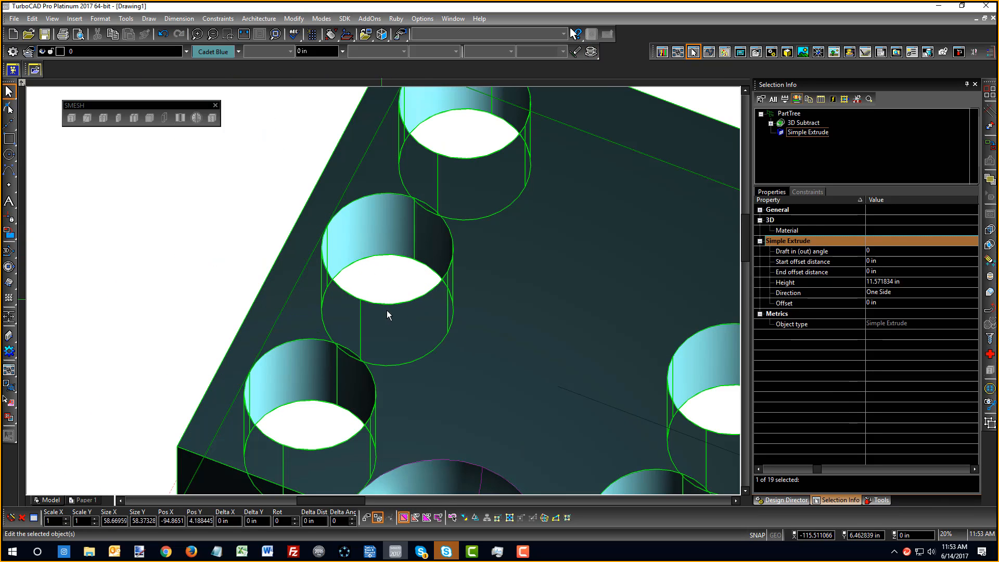
{"action": "left_click", "coordinate": [770, 123]}
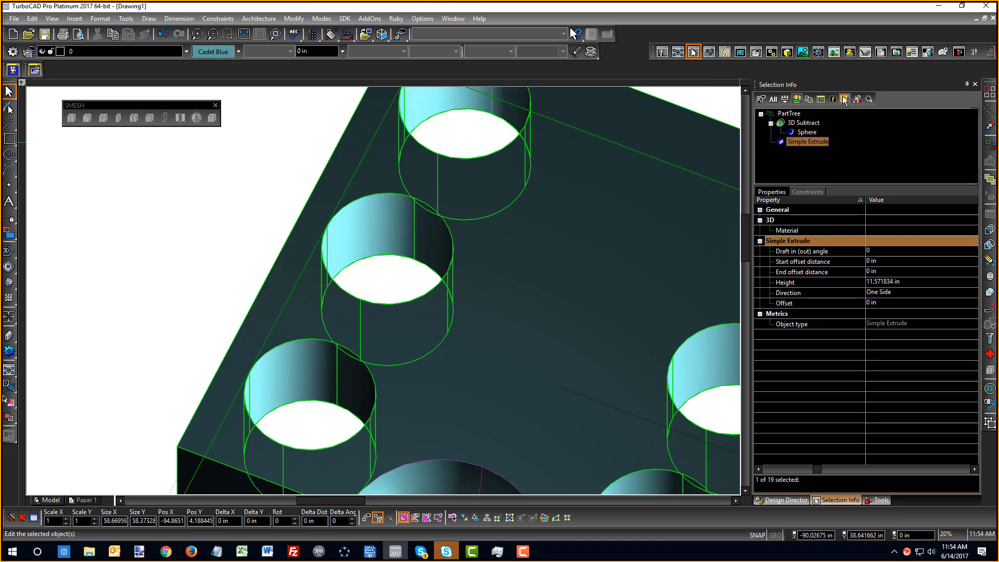
{"action": "left_click", "coordinate": [857, 100]}
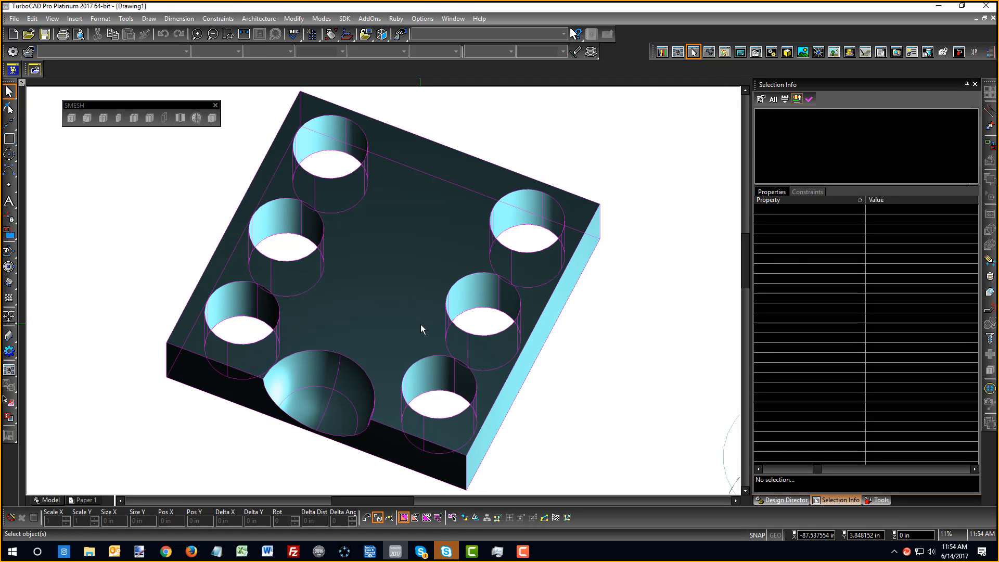
{"action": "left_click", "coordinate": [321, 279]}
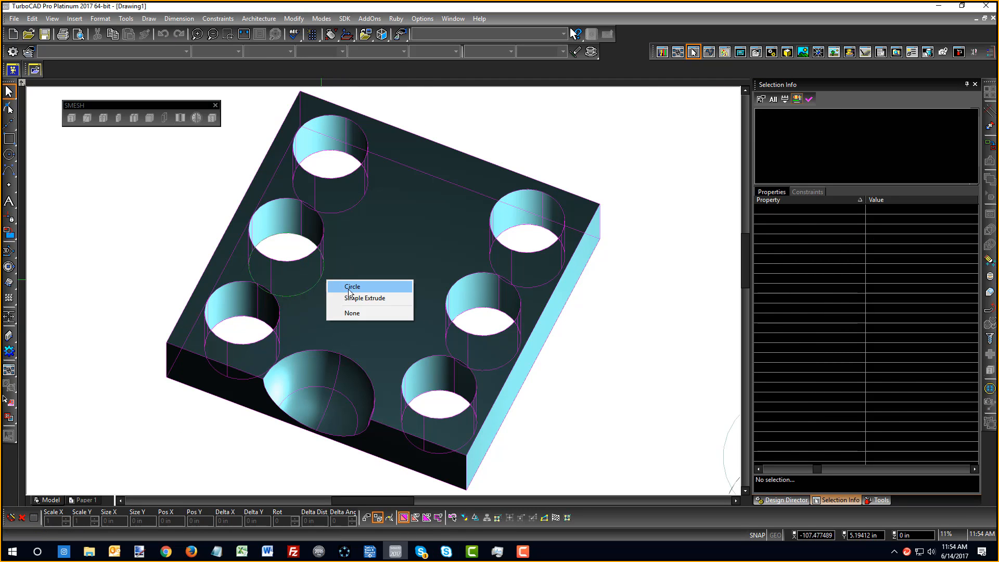
{"action": "left_click", "coordinate": [345, 284]}
Set that circle's radius to 0.5 in and finish profile editing
{"action": "left_click", "coordinate": [906, 398]}
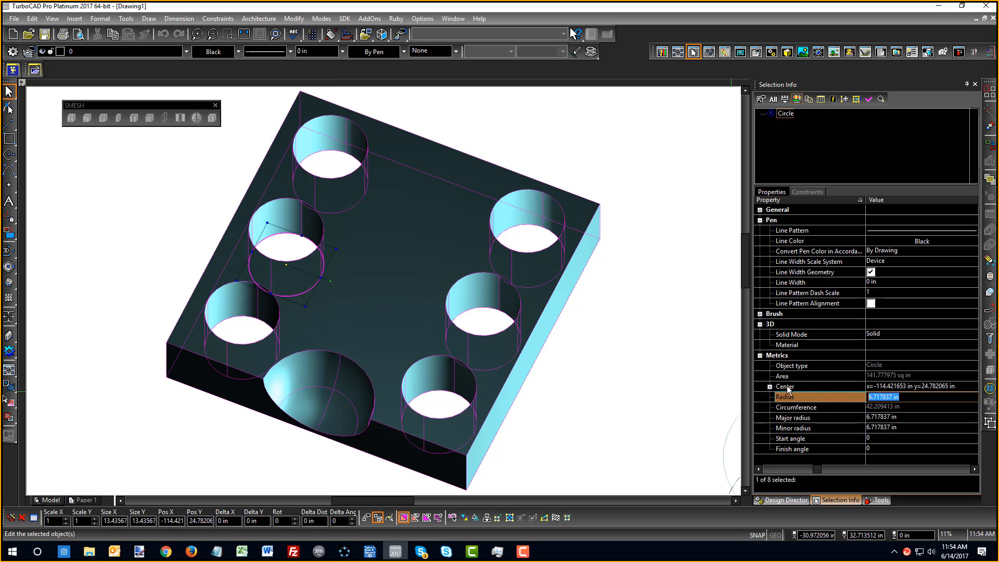
{"action": "type", "text": "0.5"}
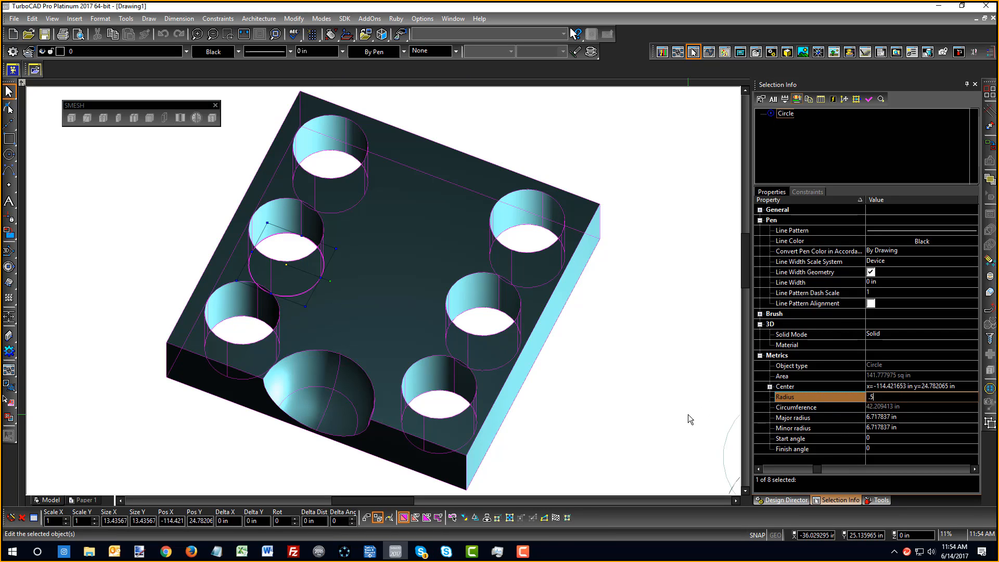
{"action": "key", "text": "Return"}
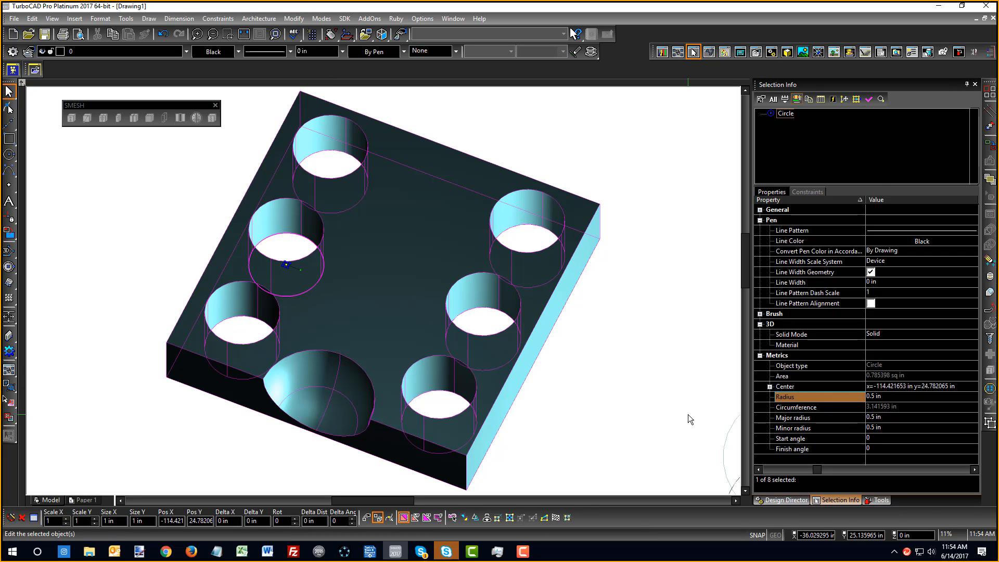
{"action": "left_click", "coordinate": [561, 416]}
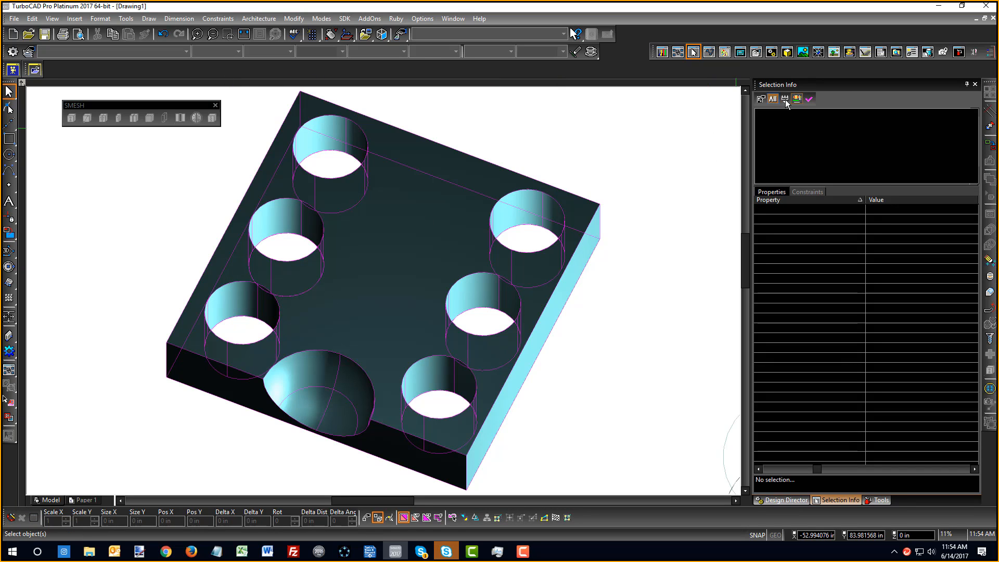
{"action": "left_click", "coordinate": [809, 99]}
{"action": "scroll", "coordinate": [156, 208], "scroll_direction": "up", "scroll_amount": 3}
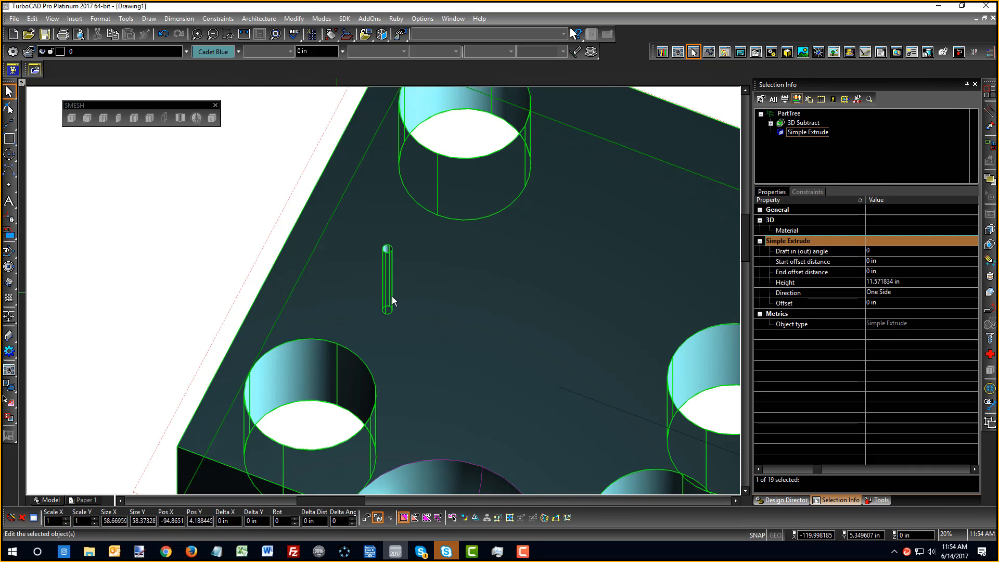
{"action": "left_click", "coordinate": [339, 265]}
{"action": "scroll", "coordinate": [383, 294], "scroll_direction": "up", "scroll_amount": 7}
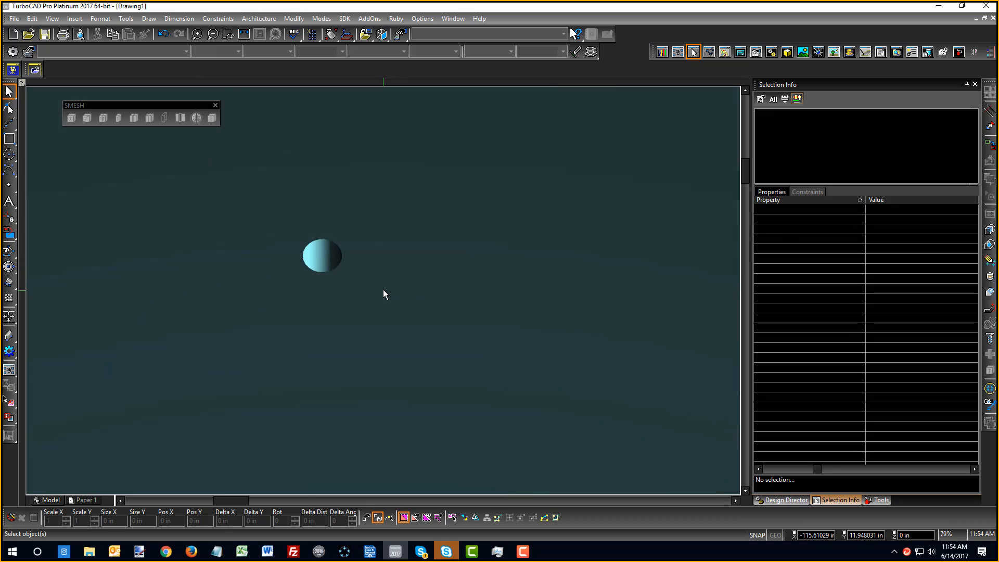
{"action": "scroll", "coordinate": [383, 290], "scroll_direction": "down", "scroll_amount": 8}
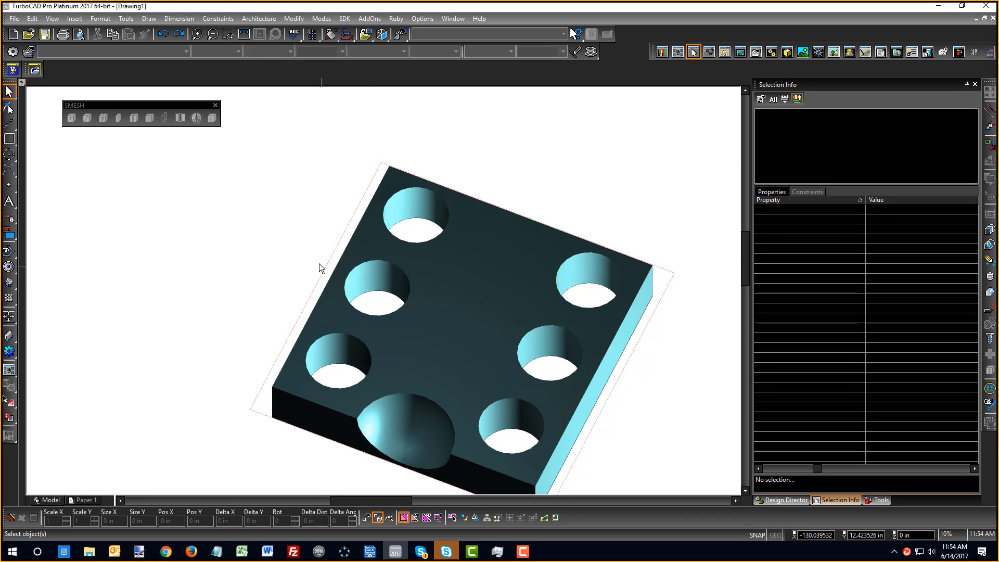
{"action": "scroll", "coordinate": [383, 292], "scroll_direction": "down", "scroll_amount": 3}
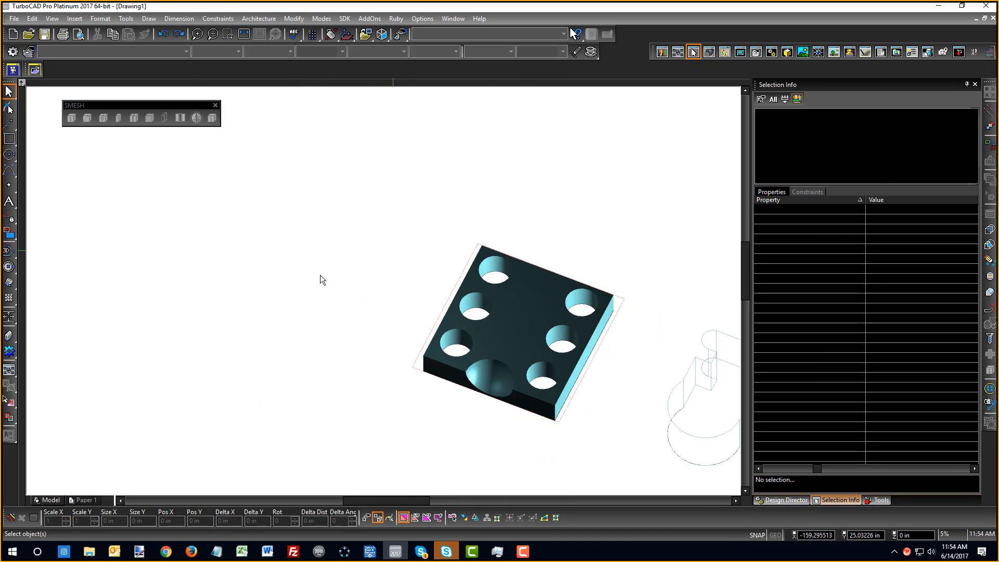
{"action": "scroll", "coordinate": [711, 406], "scroll_direction": "down", "scroll_amount": 3}
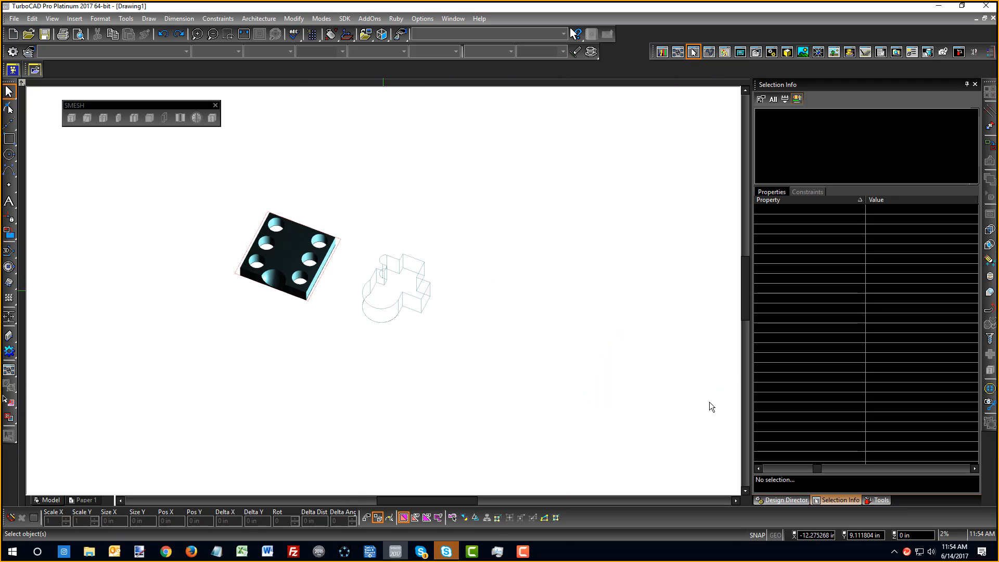
{"action": "scroll", "coordinate": [388, 288], "scroll_direction": "up", "scroll_amount": 3}
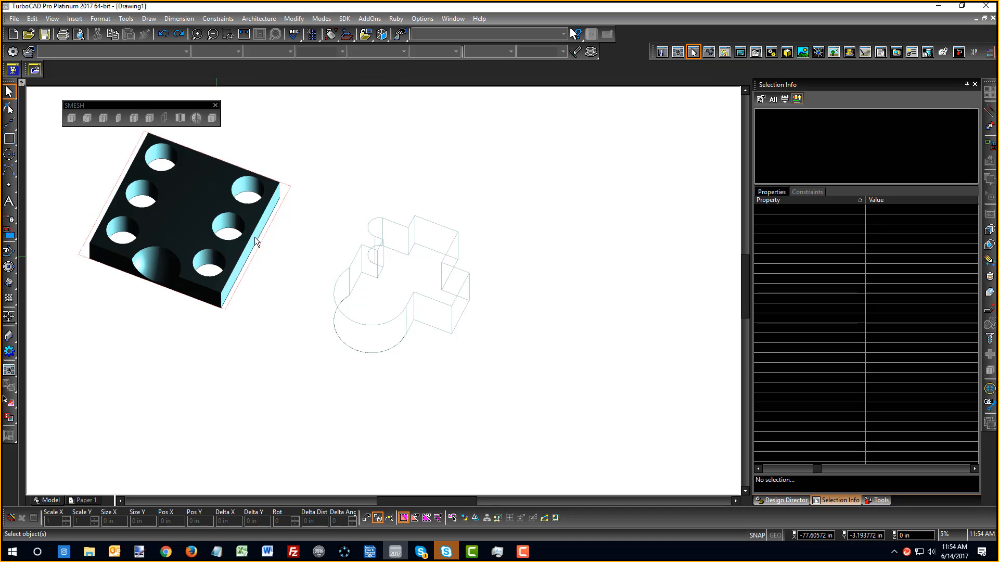
{"action": "right_click", "coordinate": [334, 155]}
{"action": "left_click", "coordinate": [314, 132]}
{"action": "left_click", "coordinate": [273, 185]}
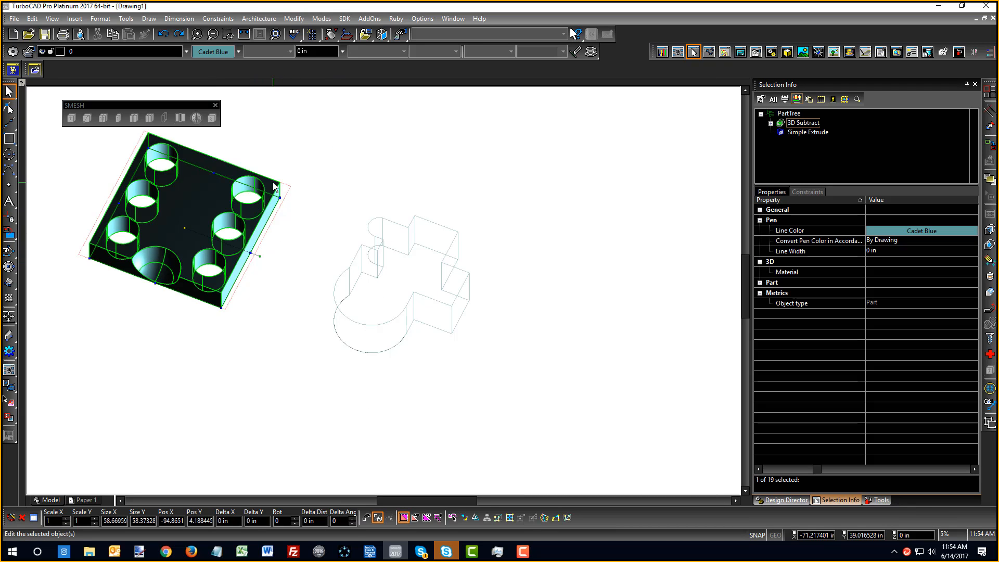
{"action": "left_click", "coordinate": [314, 147]}
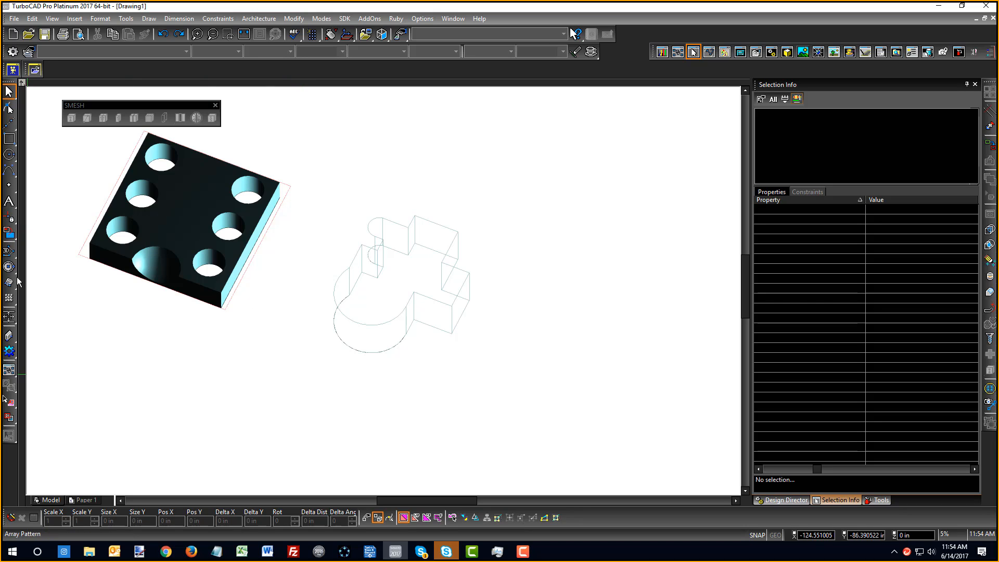
Draw a tilted rectangle to the right of the wireframe shape
{"action": "left_click", "coordinate": [9, 139]}
{"action": "left_click", "coordinate": [58, 273]}
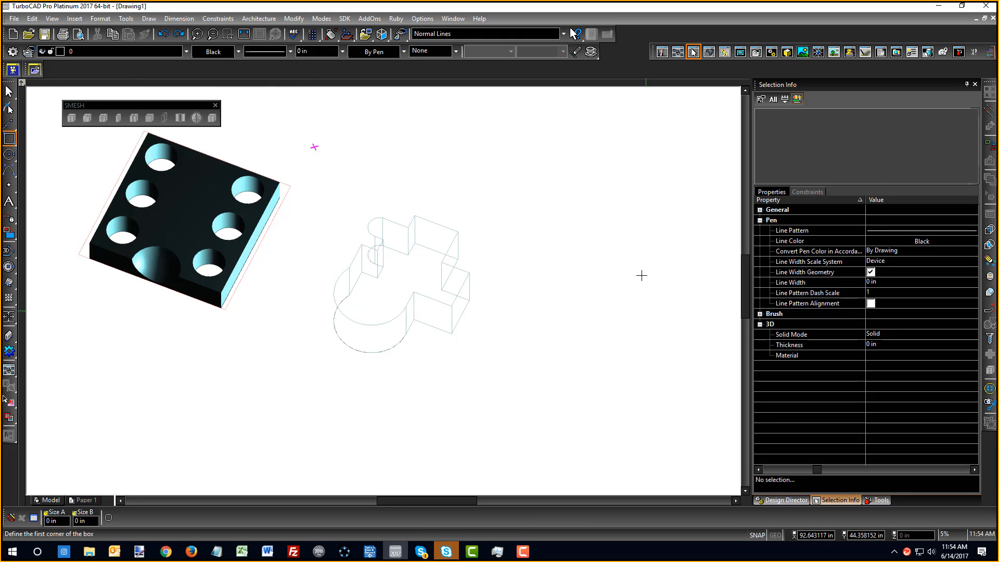
{"action": "left_click", "coordinate": [613, 248]}
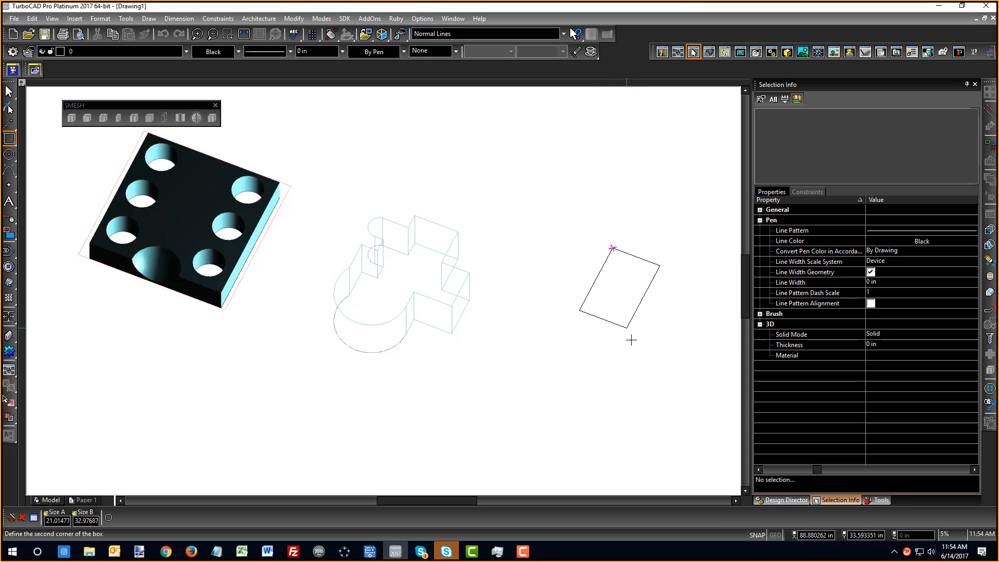
{"action": "left_click", "coordinate": [652, 396]}
Draw a small circle near the rectangle's top and a larger circle below it
{"action": "left_click", "coordinate": [9, 154]}
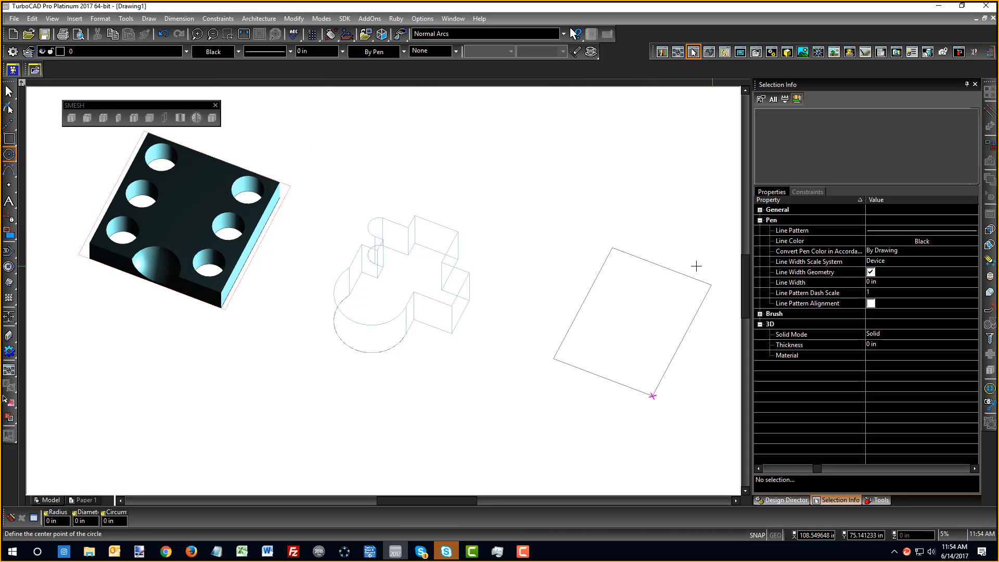
{"action": "left_click", "coordinate": [621, 270]}
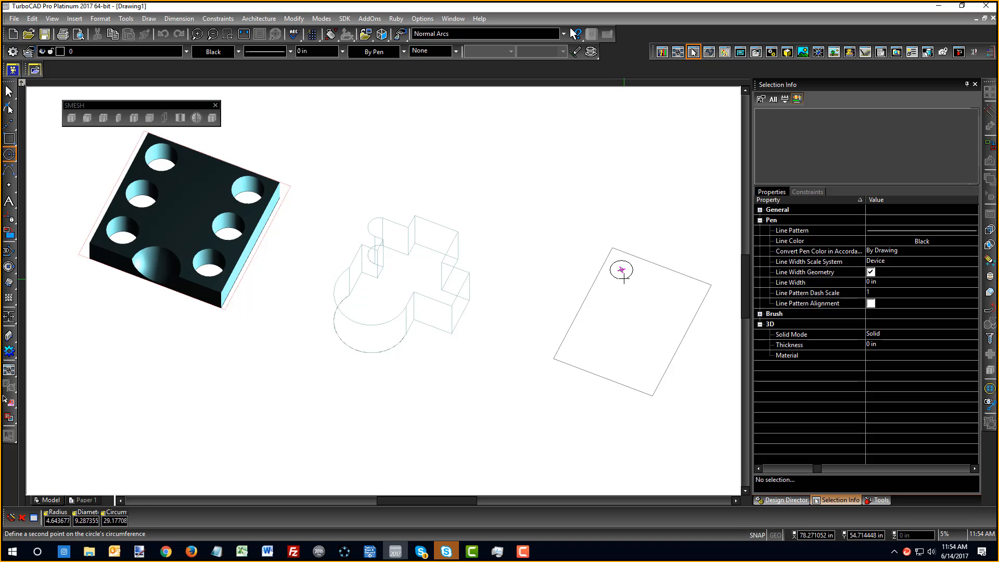
{"action": "left_click", "coordinate": [624, 279]}
{"action": "left_click", "coordinate": [649, 351]}
{"action": "left_click", "coordinate": [639, 367]}
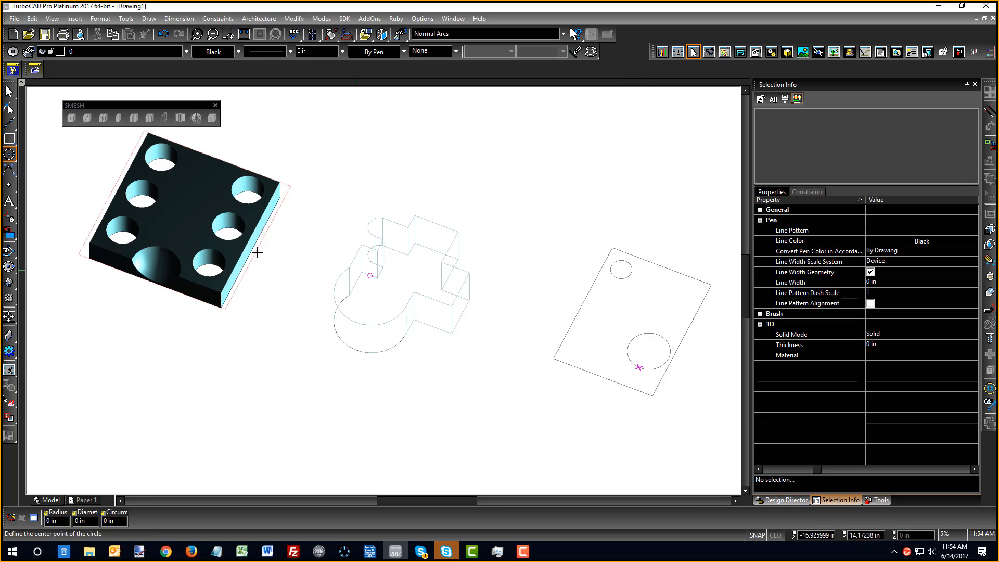
In Isometric SE view, Simple Extrude the rectangle into a box and both circles into cylinders
{"action": "left_click", "coordinate": [7, 285]}
{"action": "right_click", "coordinate": [581, 222]}
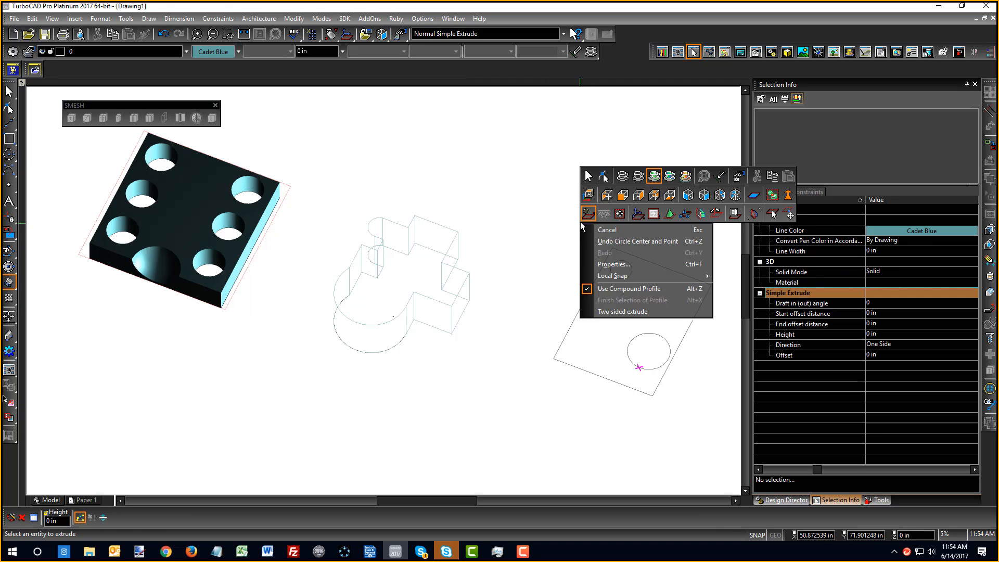
{"action": "left_click", "coordinate": [697, 195]}
{"action": "scroll", "coordinate": [701, 390], "scroll_direction": "down", "scroll_amount": 1}
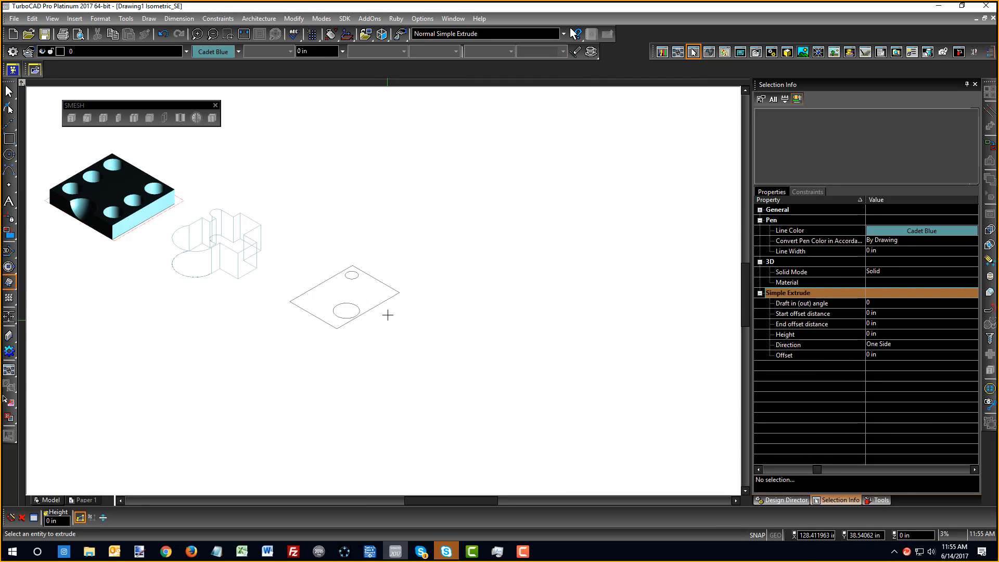
{"action": "scroll", "coordinate": [389, 314], "scroll_direction": "up", "scroll_amount": 1}
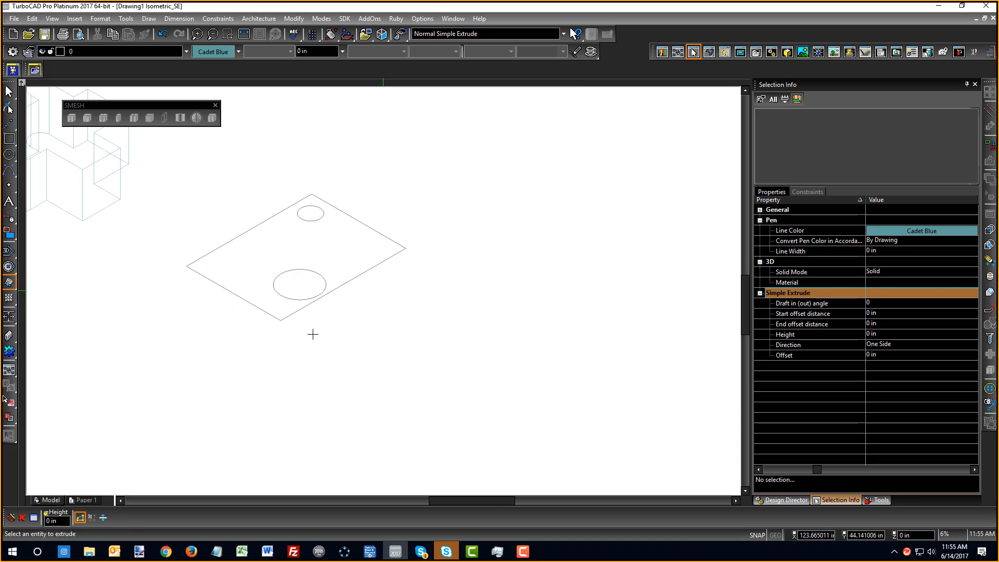
{"action": "left_click", "coordinate": [349, 278]}
{"action": "left_click", "coordinate": [353, 242]}
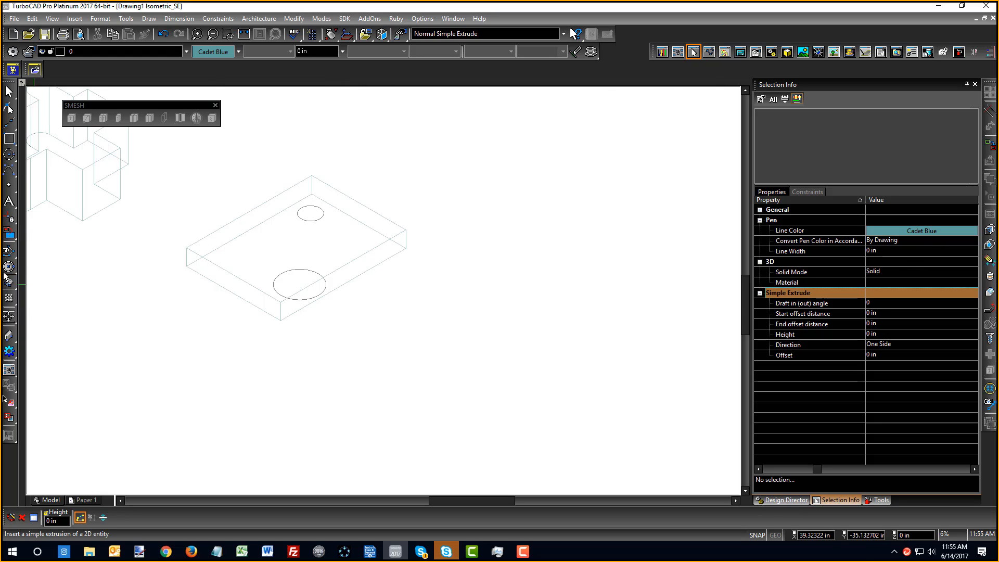
{"action": "left_click", "coordinate": [321, 219]}
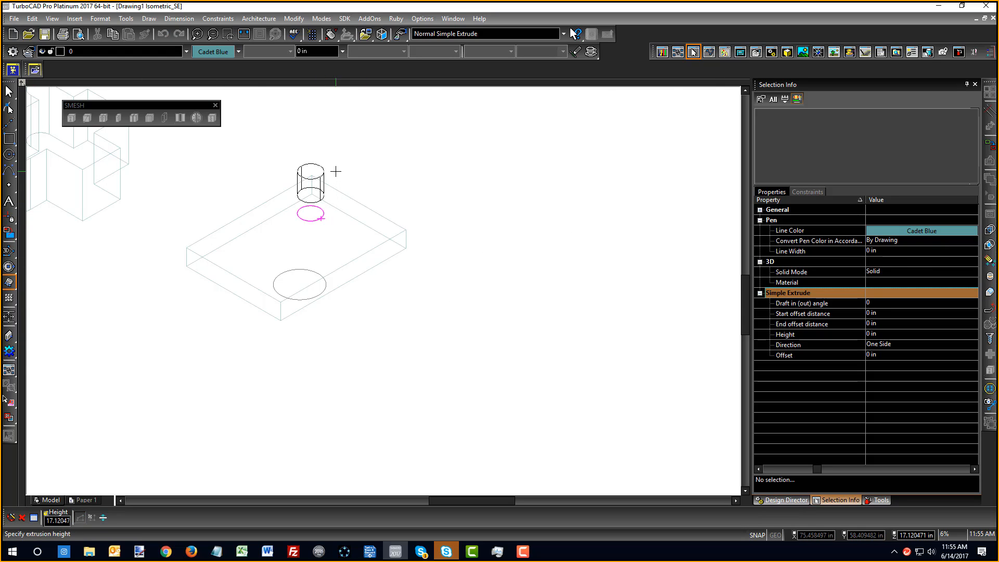
{"action": "left_click", "coordinate": [330, 172]}
{"action": "left_click", "coordinate": [286, 272]}
{"action": "left_click", "coordinate": [297, 243]}
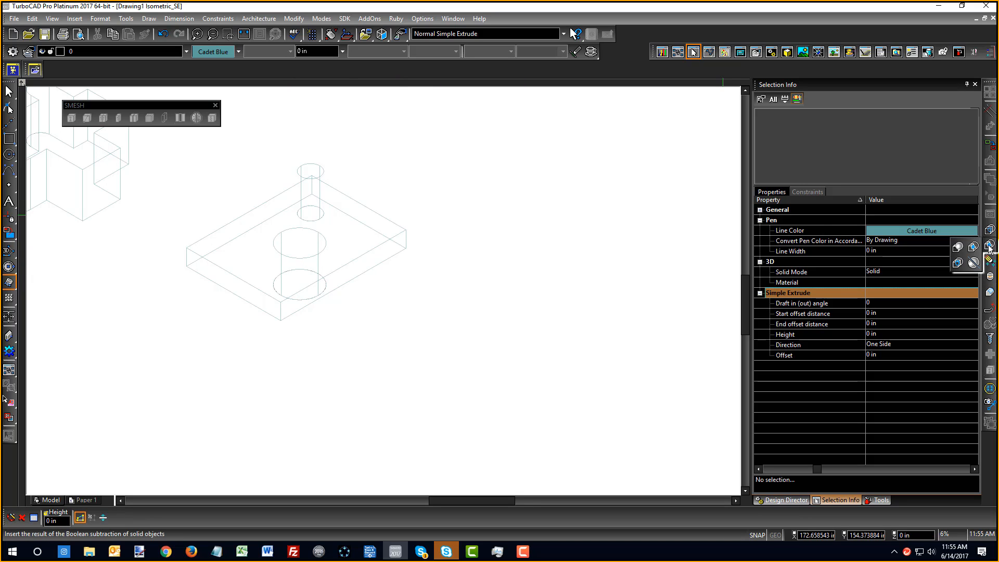
3D Subtract the cylinders from the box to cut the holes
{"action": "left_click", "coordinate": [973, 248]}
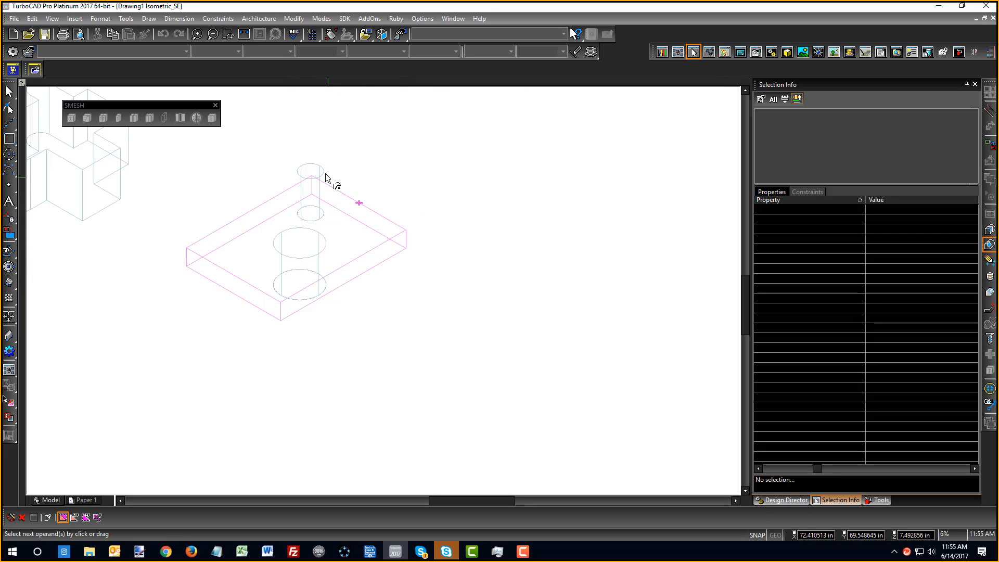
{"action": "left_click", "coordinate": [338, 268]}
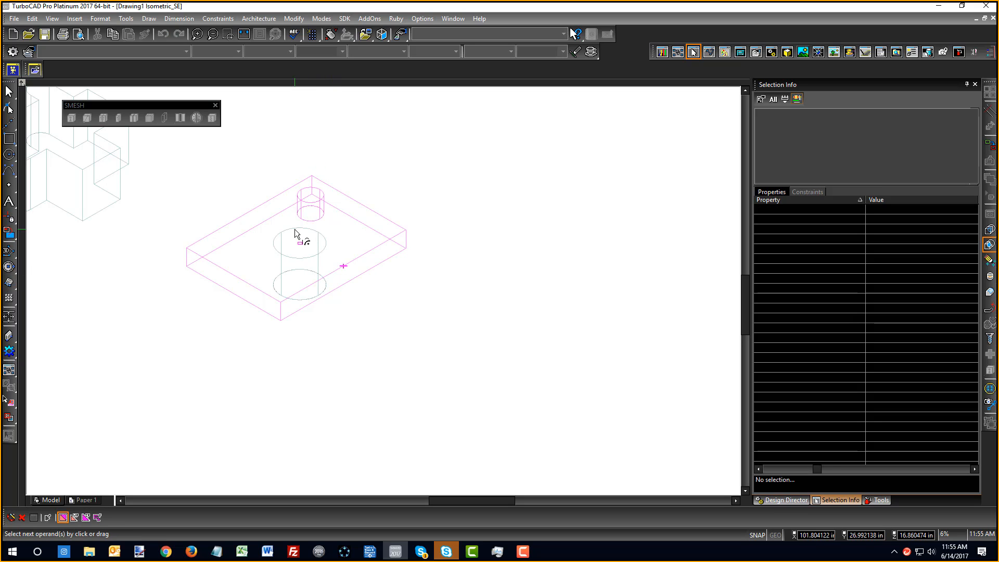
{"action": "left_click", "coordinate": [300, 231]}
{"action": "left_click", "coordinate": [325, 236]}
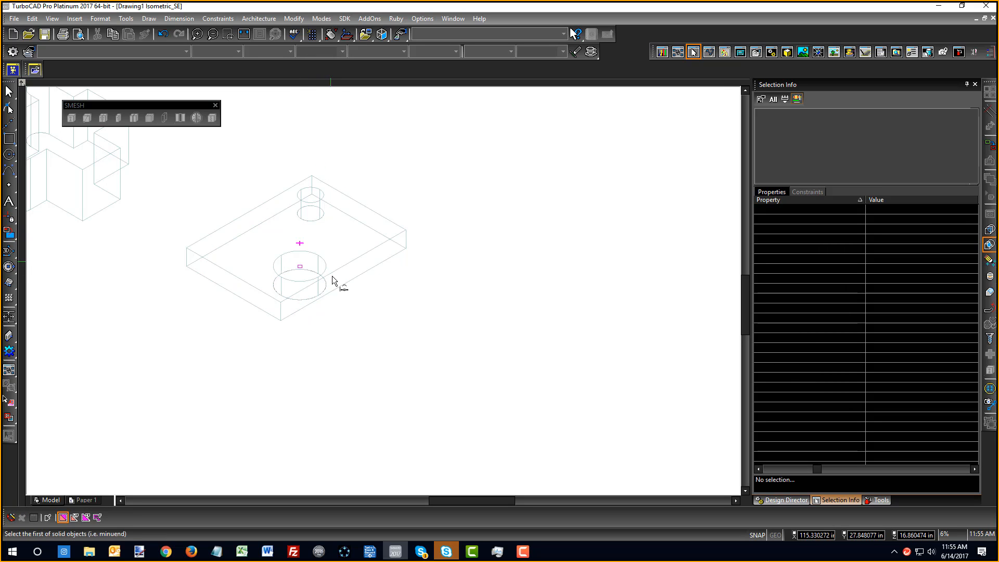
Show the holed plate in shaded render mode
{"action": "right_click", "coordinate": [336, 321]}
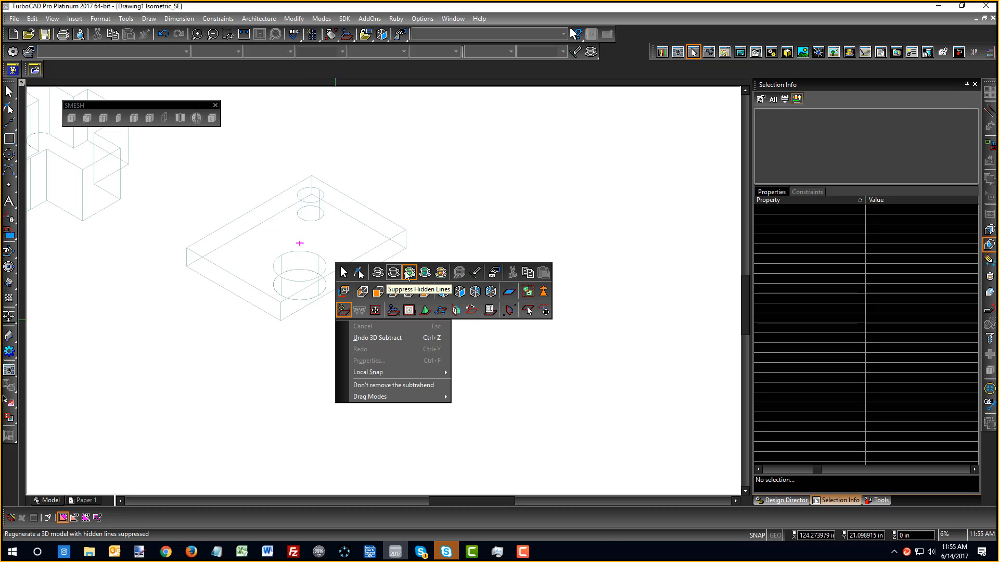
{"action": "left_click", "coordinate": [378, 272]}
{"action": "right_click", "coordinate": [402, 285]}
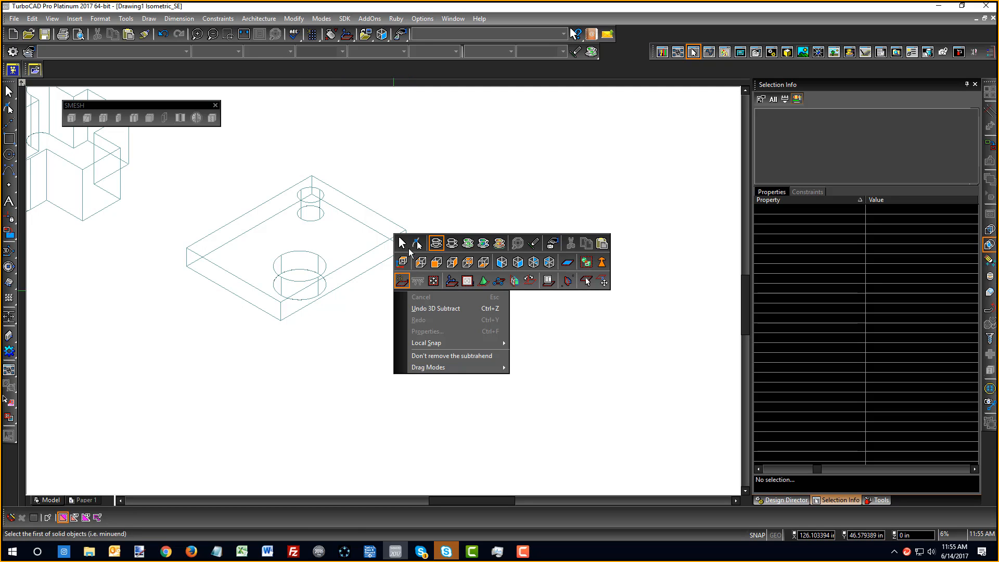
{"action": "key", "text": "Escape"}
{"action": "right_click", "coordinate": [361, 331]}
{"action": "left_click", "coordinate": [436, 285]}
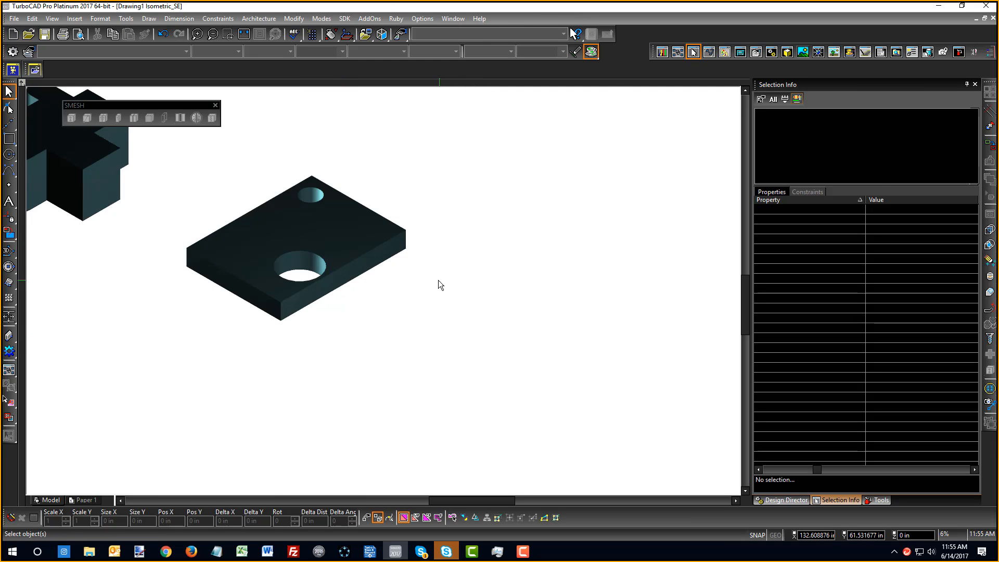
Select the plate as a Part and pick the large hole's Simple Extrude cylinder (16.860474 in) in PartTree
{"action": "scroll", "coordinate": [311, 253], "scroll_direction": "up", "scroll_amount": 3}
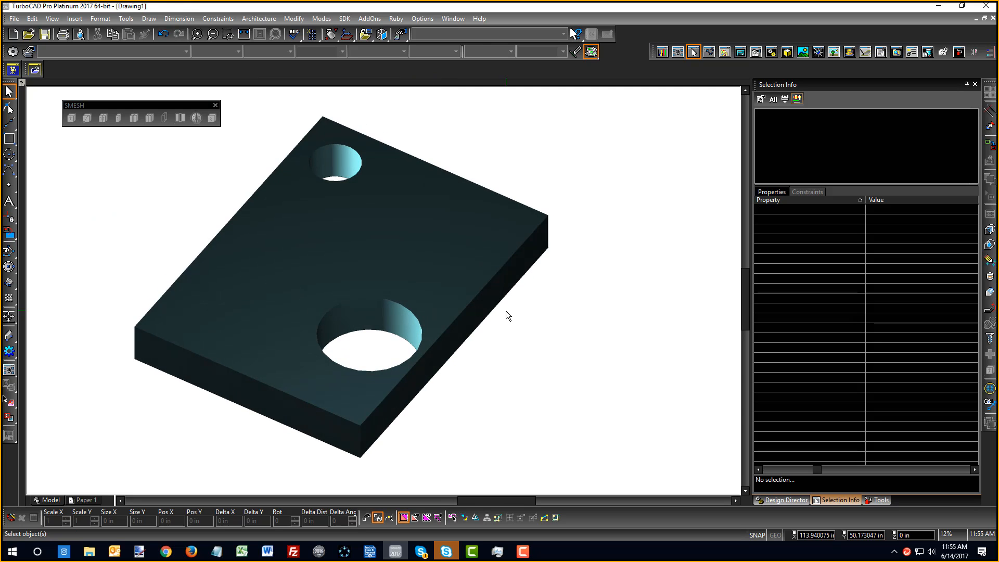
{"action": "left_click", "coordinate": [497, 310]}
{"action": "left_click", "coordinate": [518, 323]}
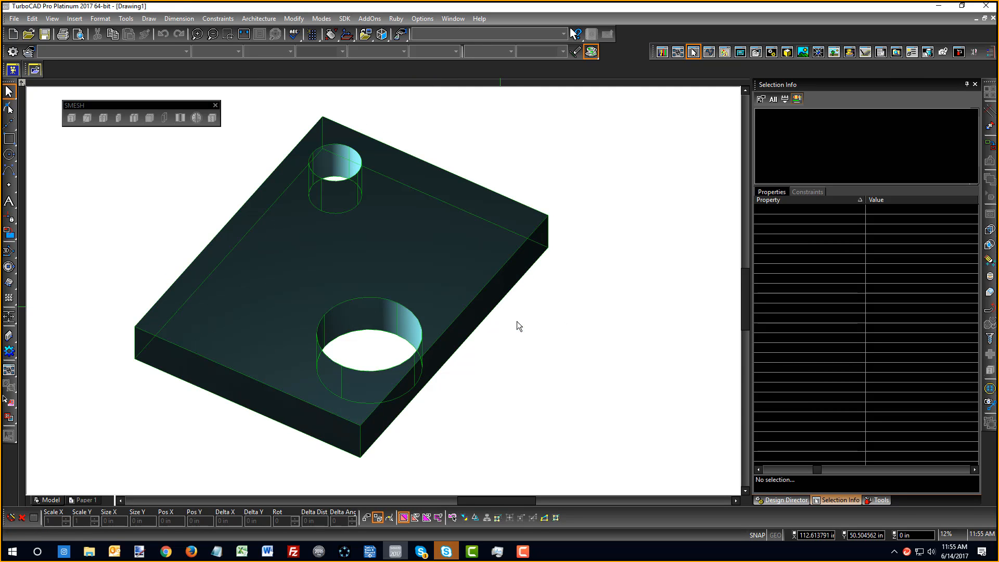
{"action": "left_click", "coordinate": [773, 128]}
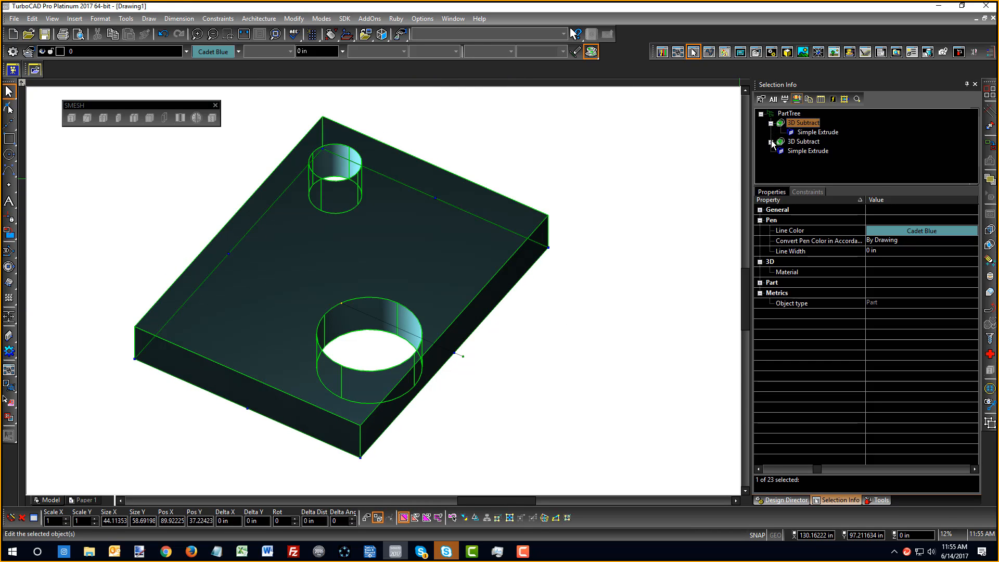
{"action": "left_click", "coordinate": [771, 142]}
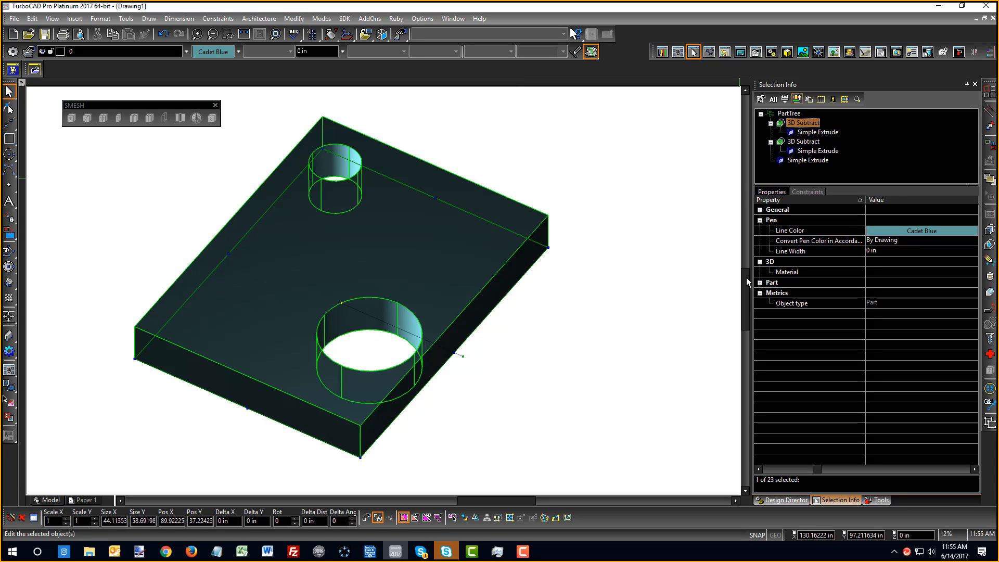
{"action": "left_click", "coordinate": [817, 132]}
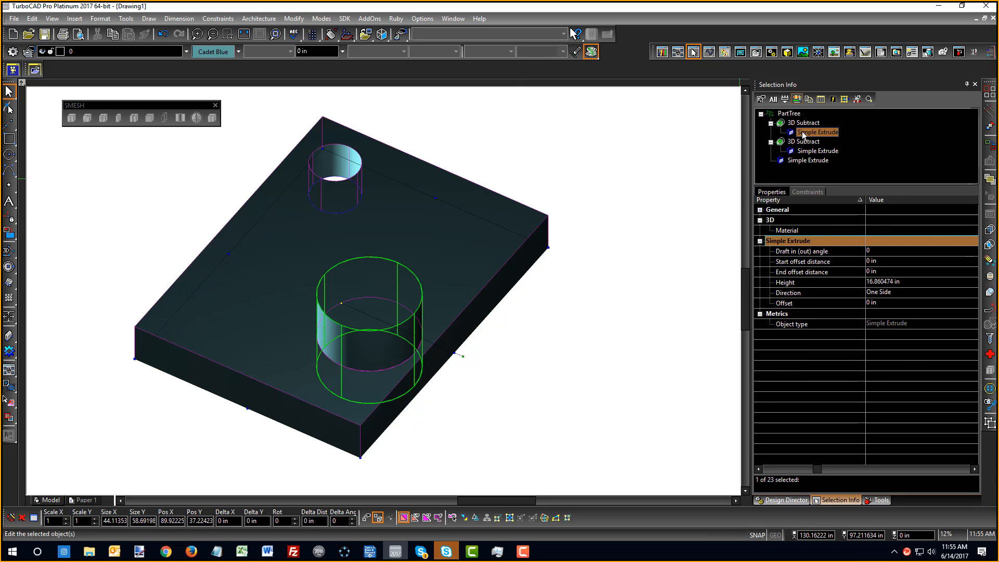
{"action": "left_click", "coordinate": [340, 303]}
{"action": "left_click", "coordinate": [340, 304]}
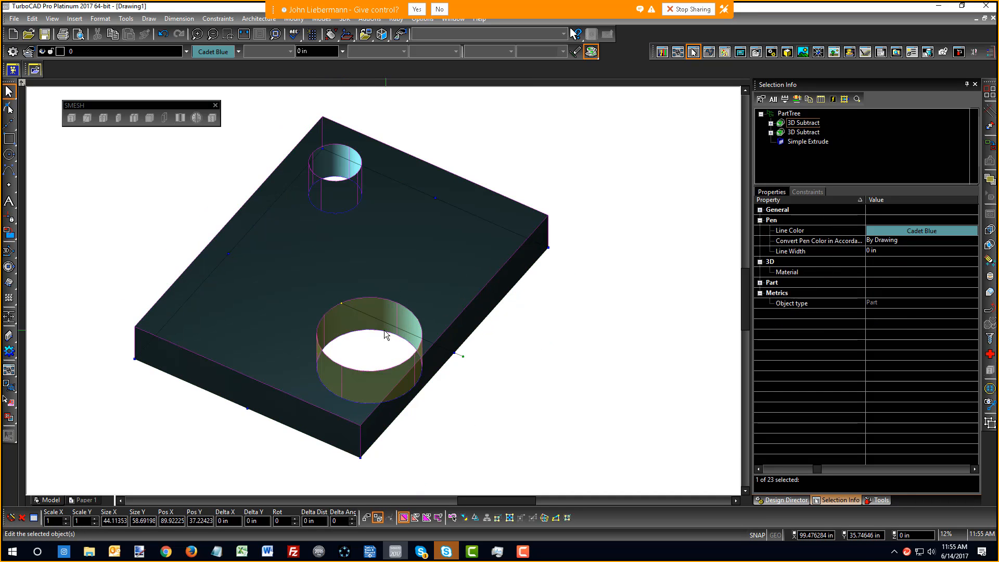
{"action": "left_click", "coordinate": [370, 343]}
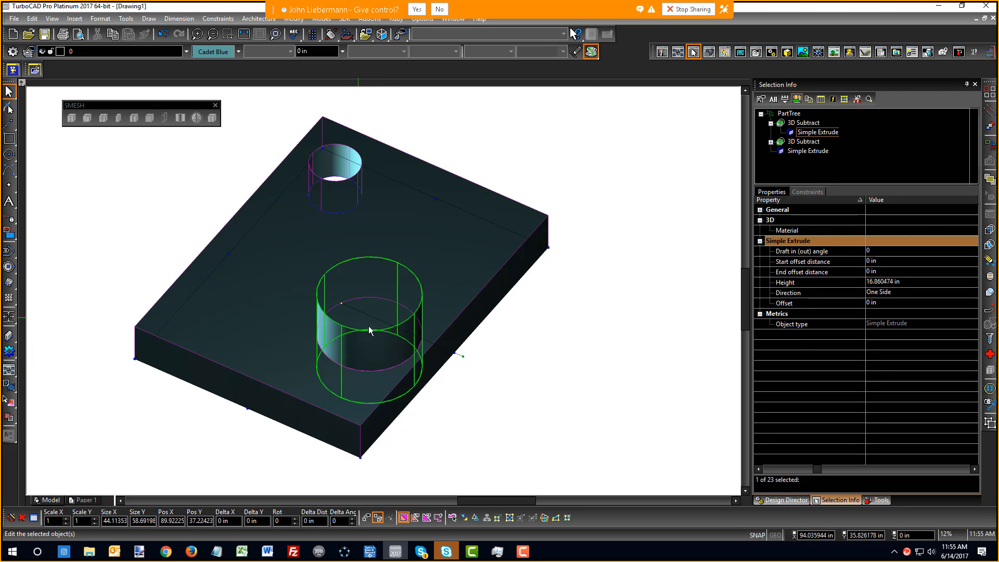
{"action": "right_click", "coordinate": [591, 354]}
In World Plan, move the large circle up toward the plate's middle and check in Isometric_SE
{"action": "left_click", "coordinate": [598, 336]}
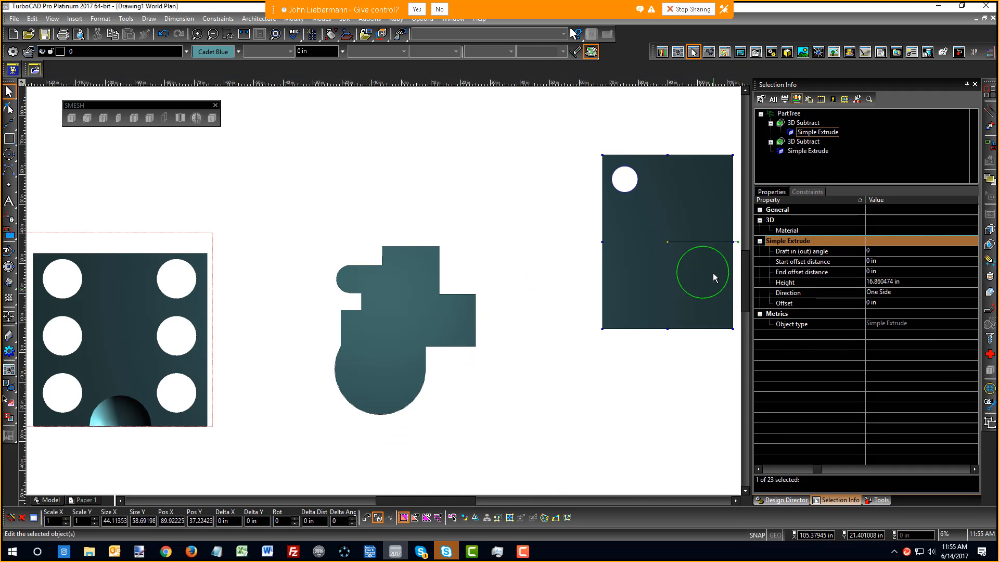
{"action": "scroll", "coordinate": [712, 273], "scroll_direction": "up", "scroll_amount": 2}
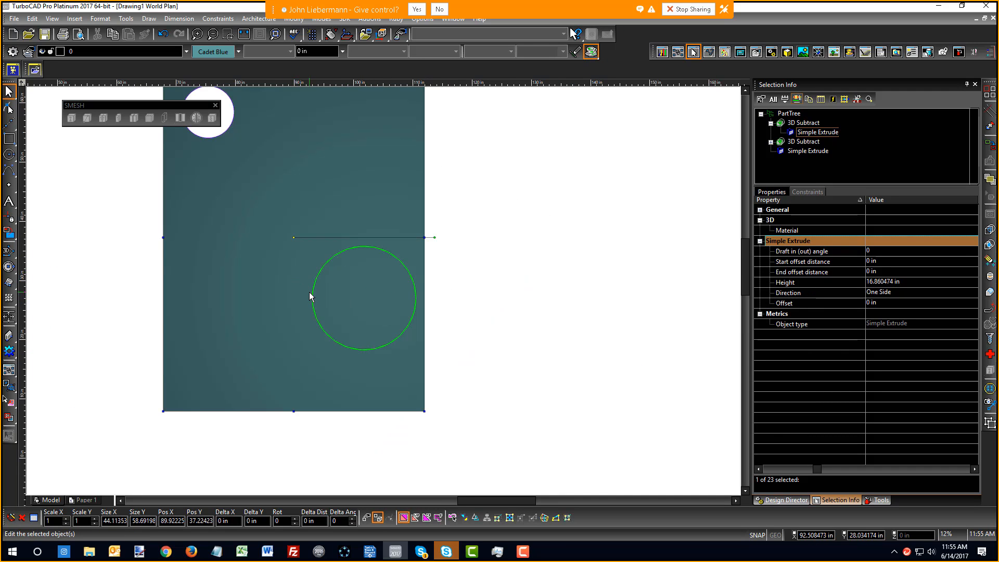
{"action": "left_click", "coordinate": [500, 259]}
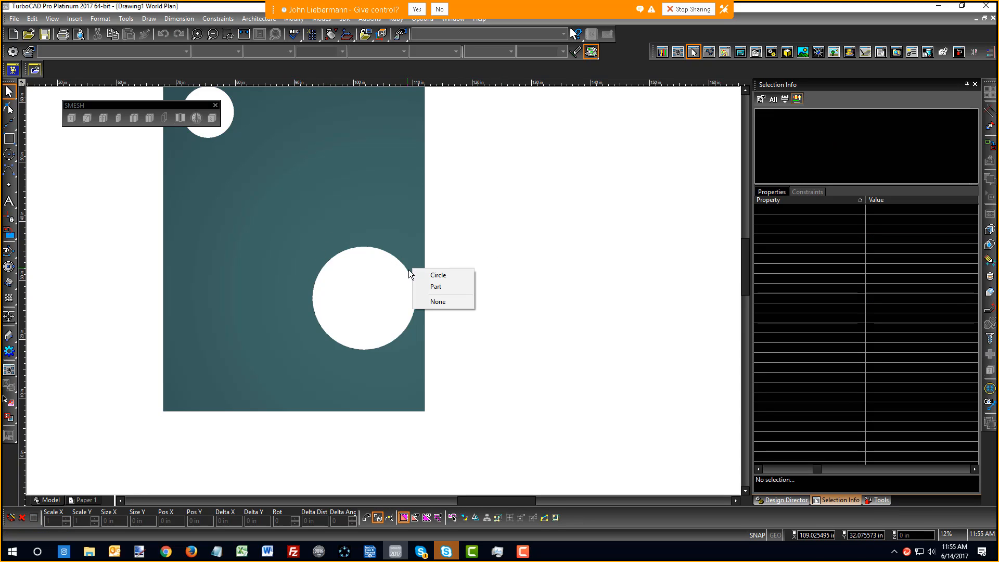
{"action": "left_click", "coordinate": [423, 272]}
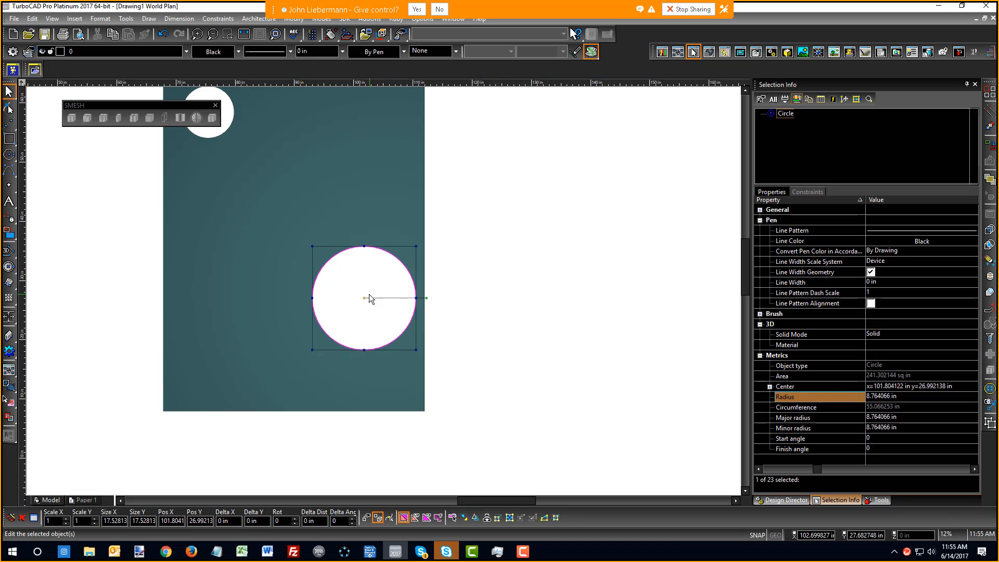
{"action": "left_click_drag", "start_coordinate": [363, 296], "coordinate": [318, 220]}
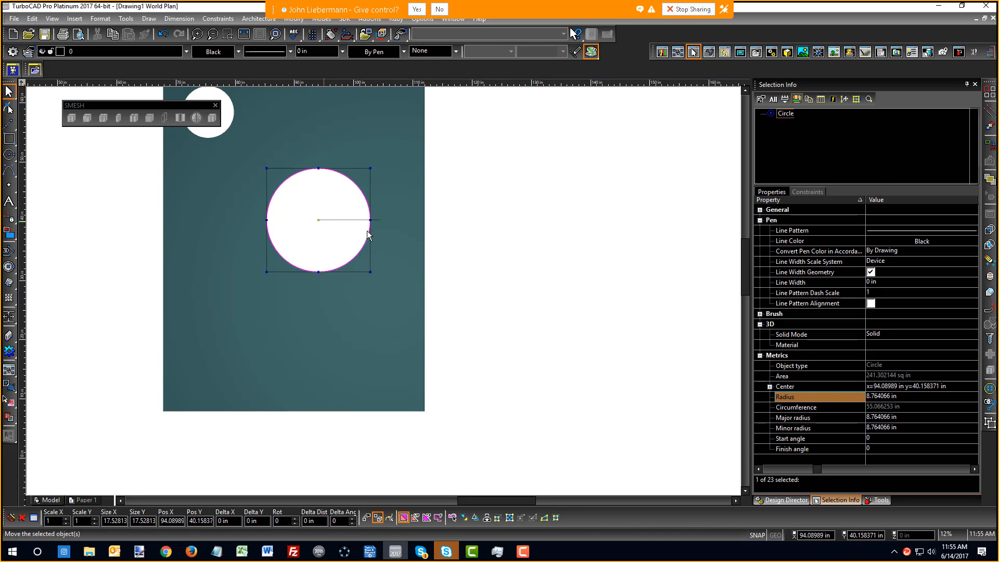
{"action": "scroll", "coordinate": [379, 307], "scroll_direction": "down", "scroll_amount": 2}
{"action": "right_click", "coordinate": [372, 289]}
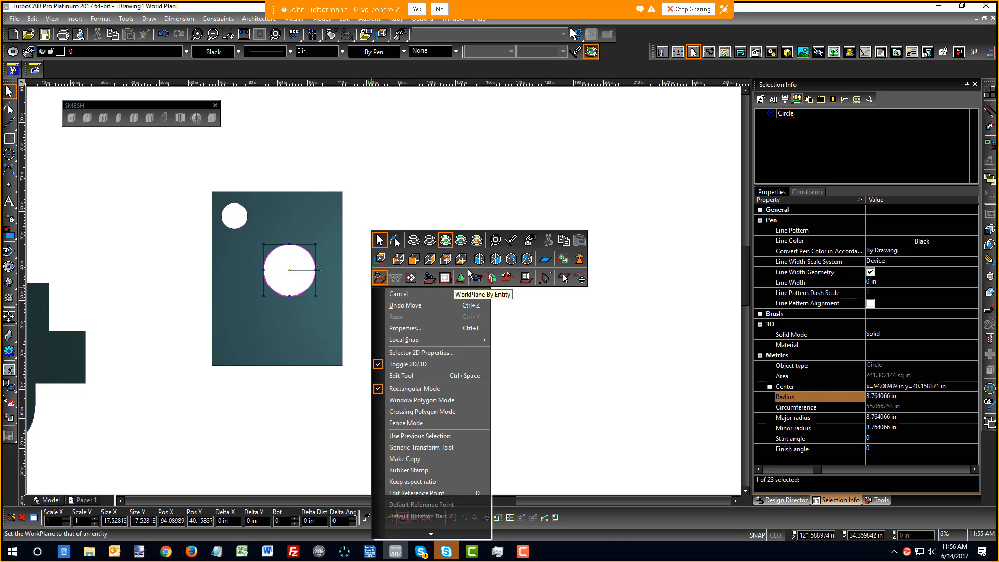
{"action": "left_click", "coordinate": [495, 260]}
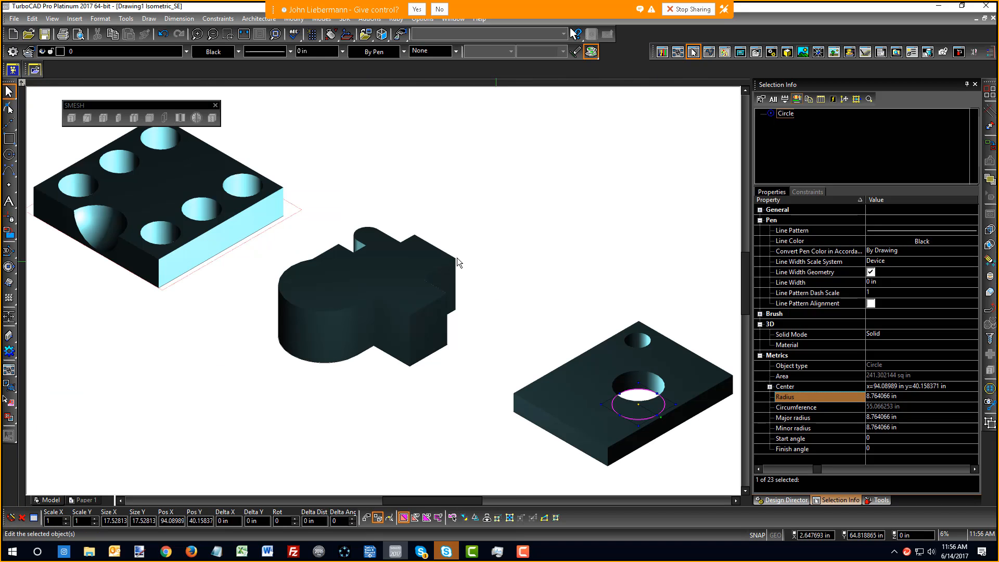
Move the small circle to the plate's lower-left corner and recheck in Isometric_SE
{"action": "right_click", "coordinate": [585, 354]}
{"action": "left_click", "coordinate": [525, 330]}
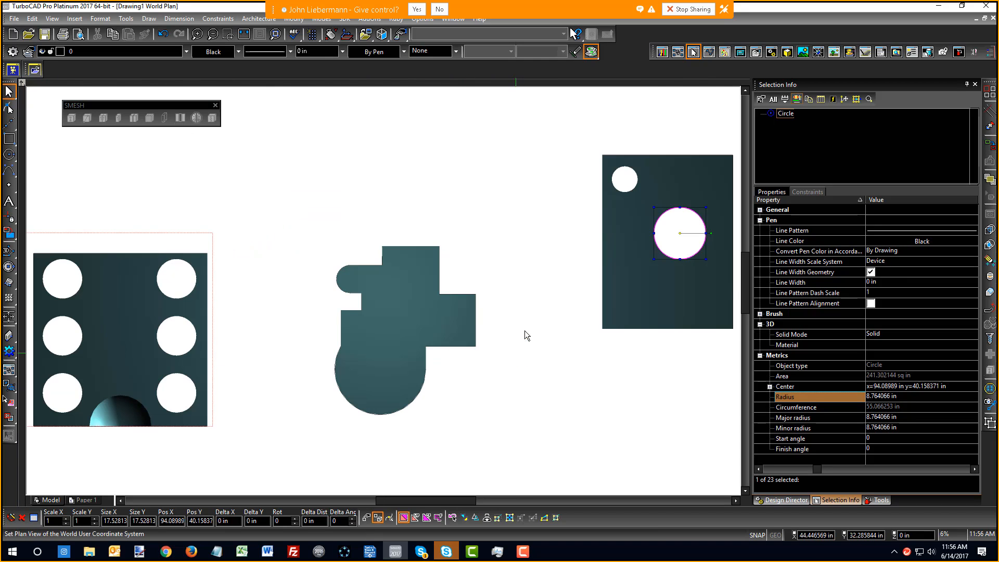
{"action": "right_click", "coordinate": [631, 197]}
{"action": "left_click", "coordinate": [659, 197]}
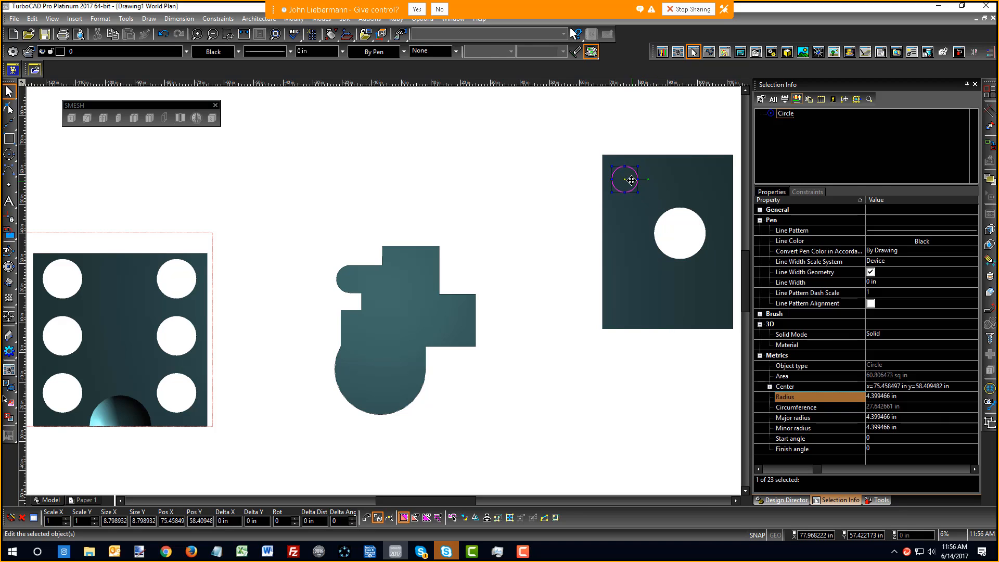
{"action": "left_click_drag", "start_coordinate": [631, 181], "coordinate": [635, 289]}
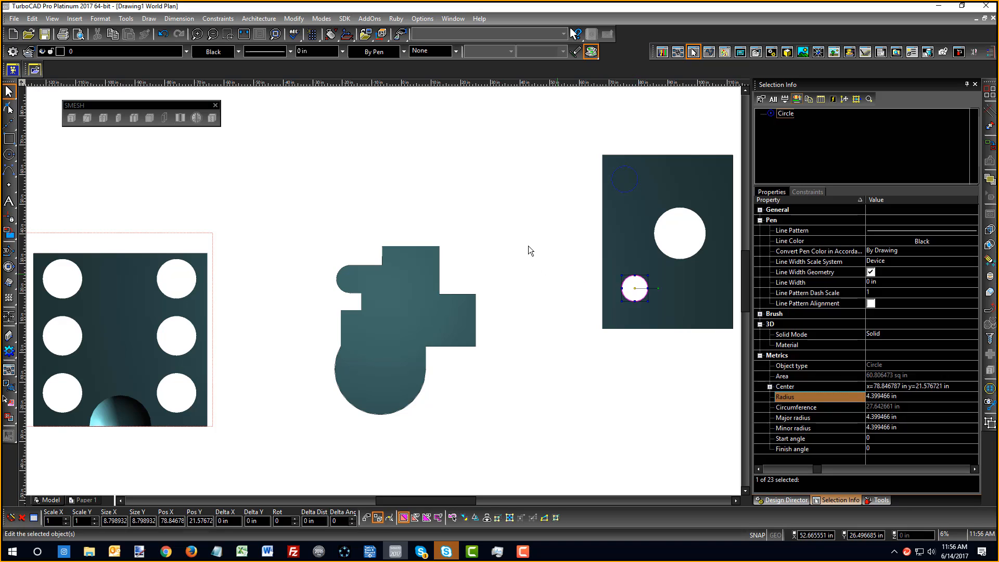
{"action": "left_click", "coordinate": [527, 244]}
{"action": "right_click", "coordinate": [526, 243]}
{"action": "left_click", "coordinate": [644, 217]}
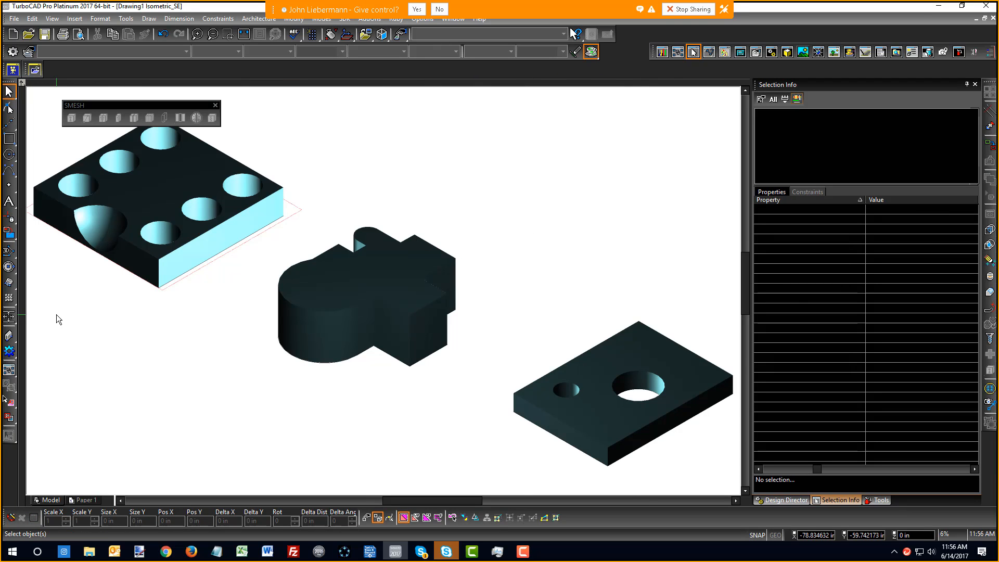
Return to selection mode and orbit and zoom around the cut plate
{"action": "right_click", "coordinate": [386, 212]}
{"action": "left_click", "coordinate": [390, 165]}
{"action": "scroll", "coordinate": [624, 434], "scroll_direction": "down", "scroll_amount": 2}
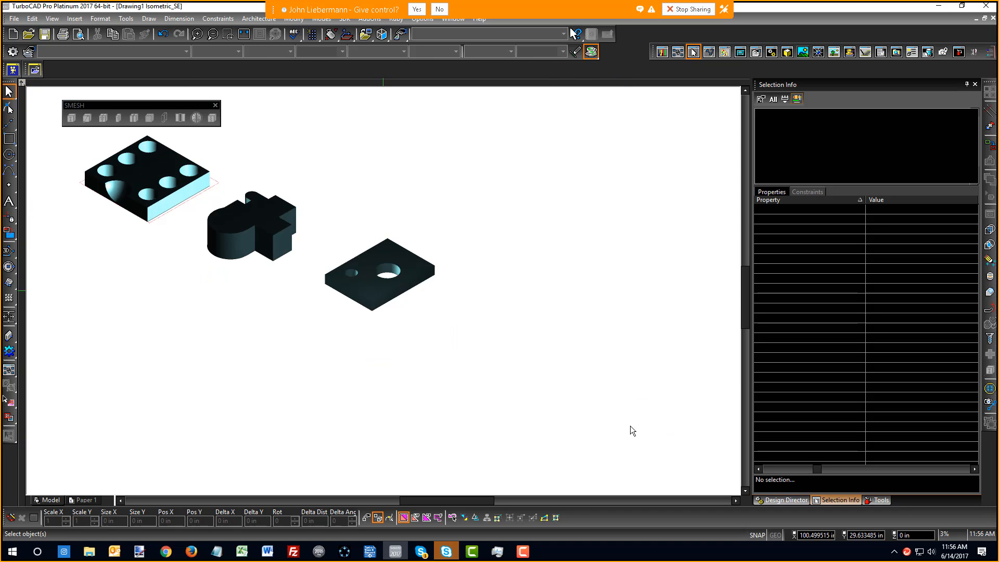
{"action": "scroll", "coordinate": [380, 285], "scroll_direction": "up", "scroll_amount": 2}
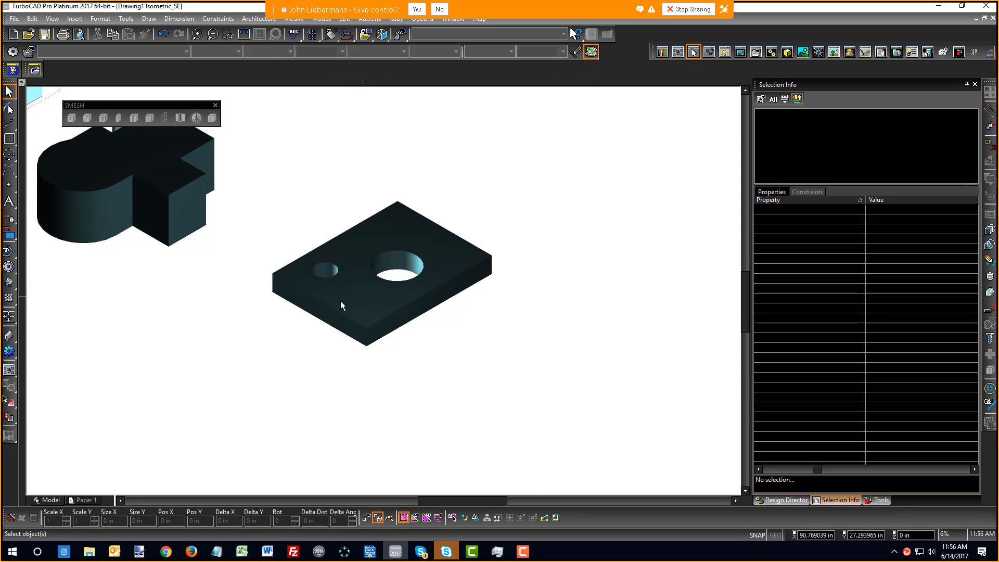
{"action": "middle_click_drag", "start_coordinate": [322, 289], "coordinate": [380, 297], "text": "shift"}
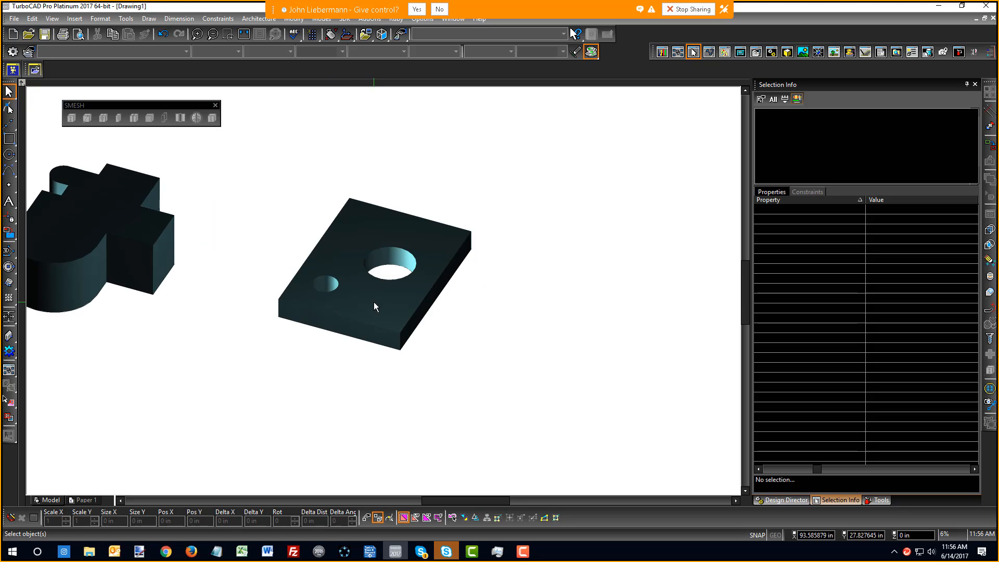
{"action": "scroll", "coordinate": [379, 298], "scroll_direction": "down", "scroll_amount": 1}
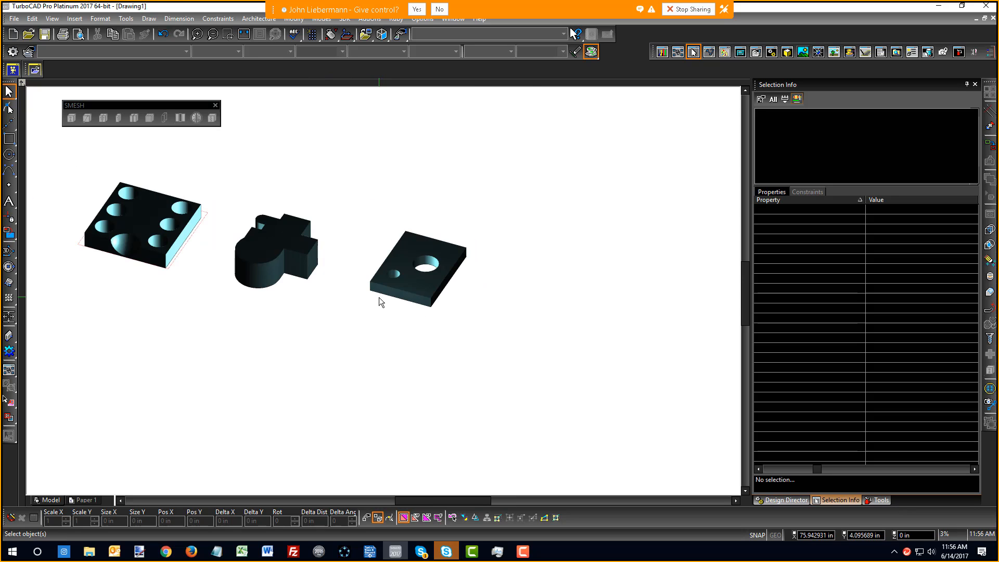
Switch the view to World Plan, then to Isometric_SW
{"action": "right_click", "coordinate": [283, 357]}
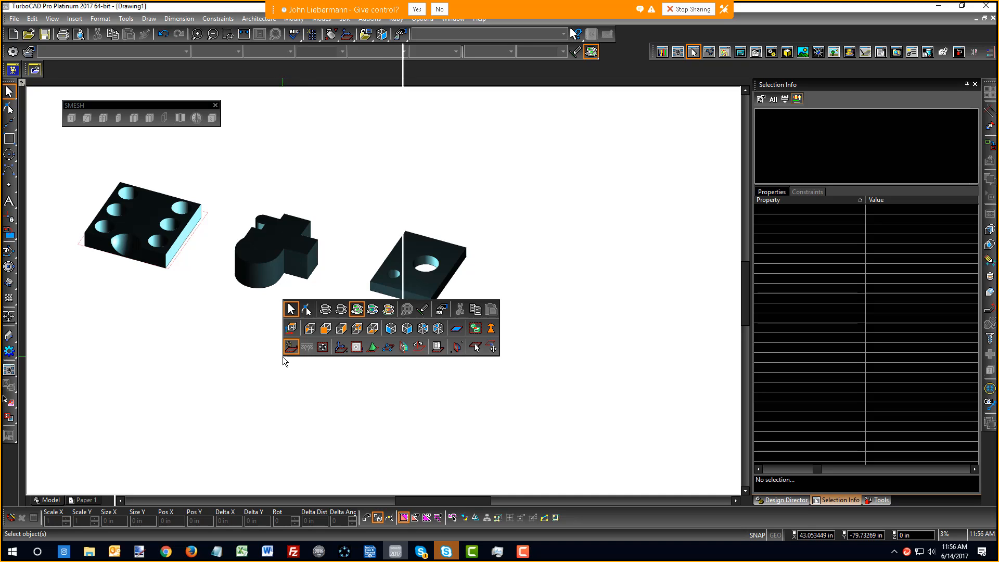
{"action": "left_click", "coordinate": [280, 338]}
{"action": "right_click", "coordinate": [267, 349]}
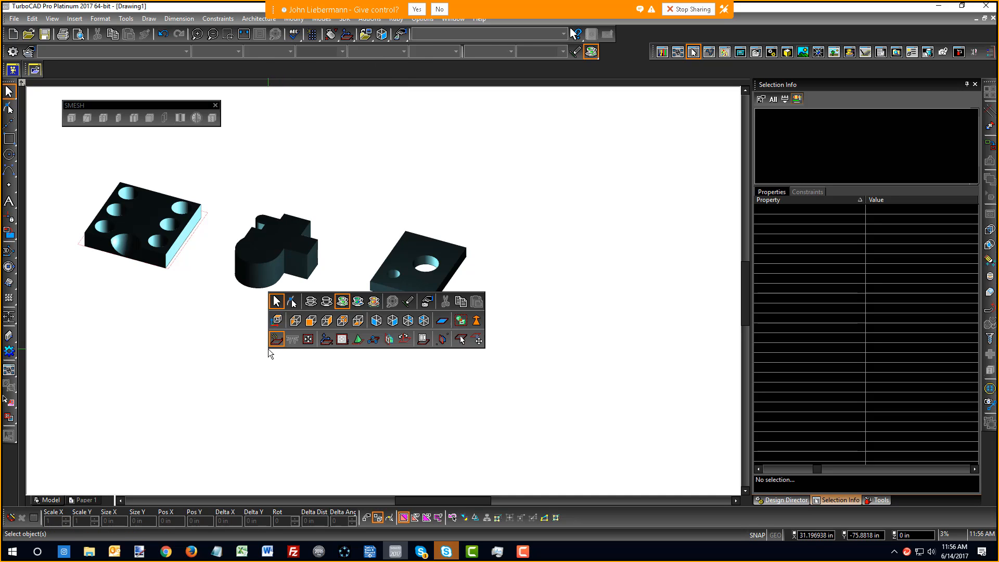
{"action": "left_click", "coordinate": [274, 323]}
{"action": "right_click", "coordinate": [288, 264]}
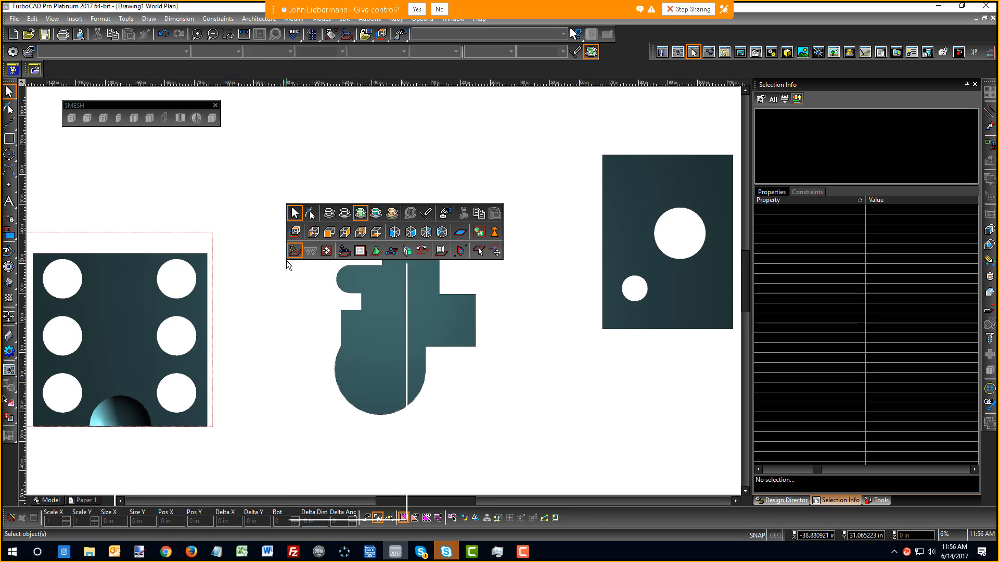
{"action": "left_click", "coordinate": [295, 237]}
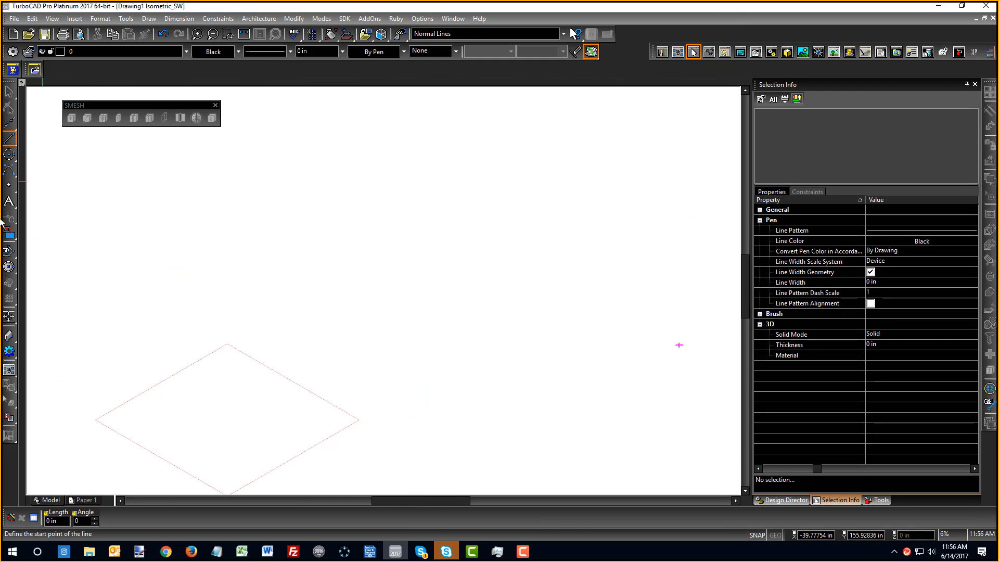
Draw a box solid with the pen colour set to Cadet Blue, picking two base corners and a height
{"action": "left_click", "coordinate": [9, 266]}
{"action": "left_click", "coordinate": [15, 310]}
{"action": "right_click", "coordinate": [285, 280]}
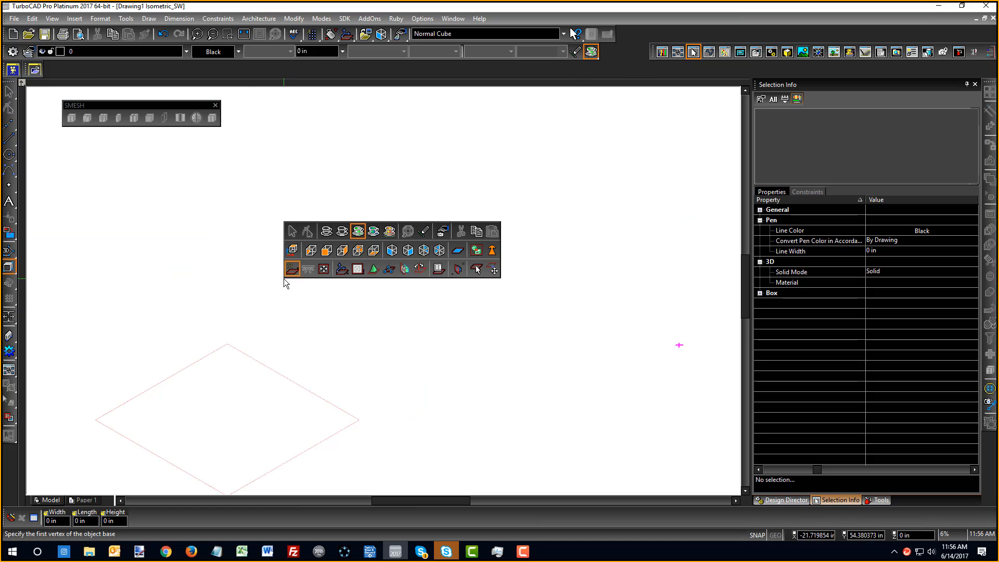
{"action": "left_click", "coordinate": [236, 50]}
{"action": "left_click", "coordinate": [236, 50]}
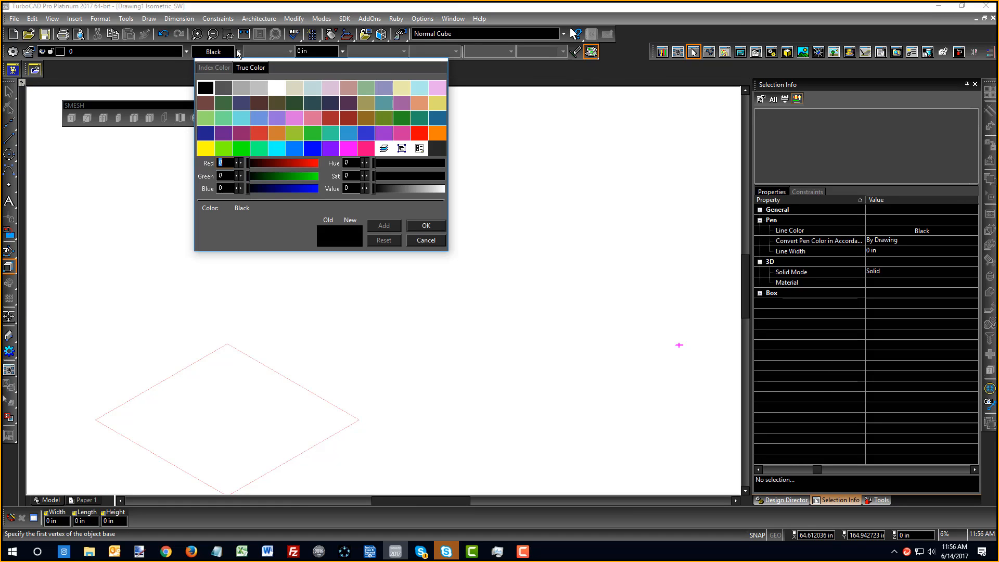
{"action": "left_click", "coordinate": [384, 103]}
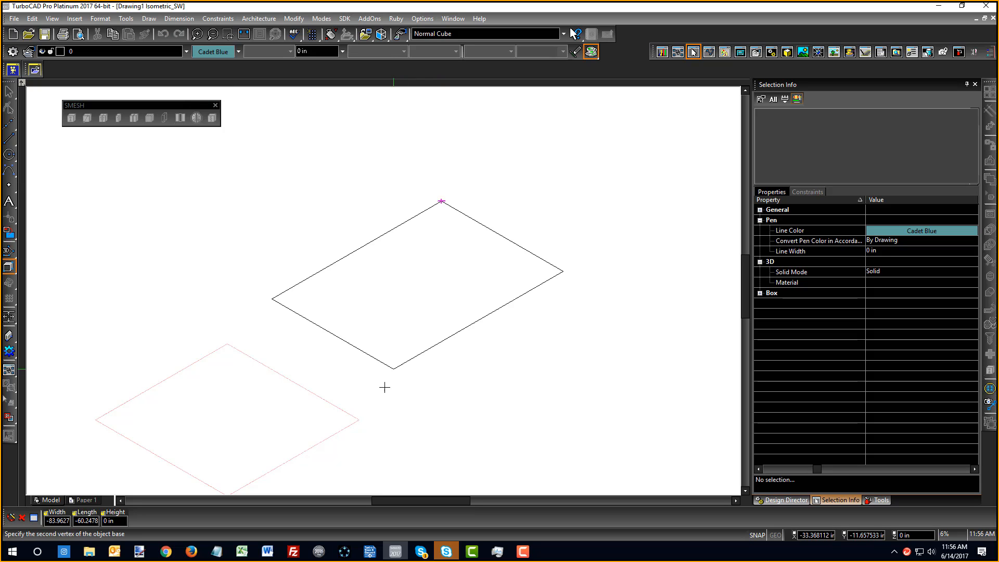
{"action": "left_click", "coordinate": [381, 401]}
{"action": "left_click", "coordinate": [372, 297]}
{"action": "key", "text": "Escape"}
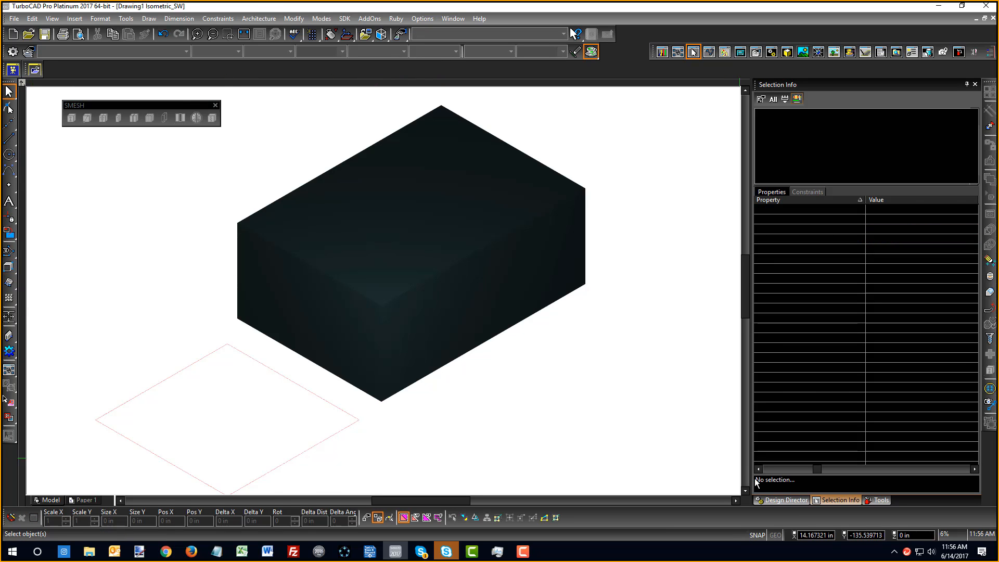
{"action": "left_click", "coordinate": [782, 500]}
In Design Director, switch off and delete all eight scene lights
{"action": "left_click", "coordinate": [785, 161]}
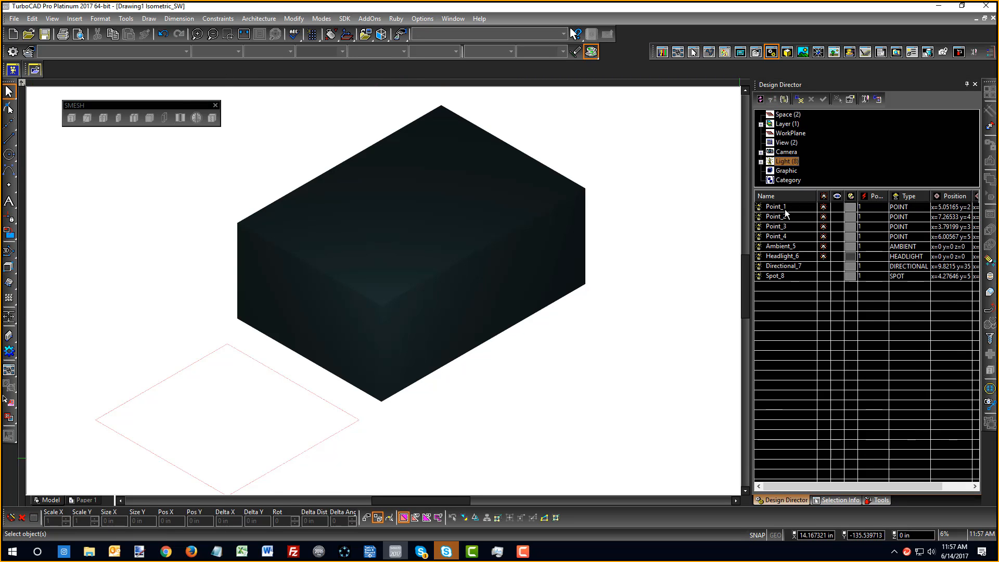
{"action": "left_click", "coordinate": [781, 277], "text": "shift"}
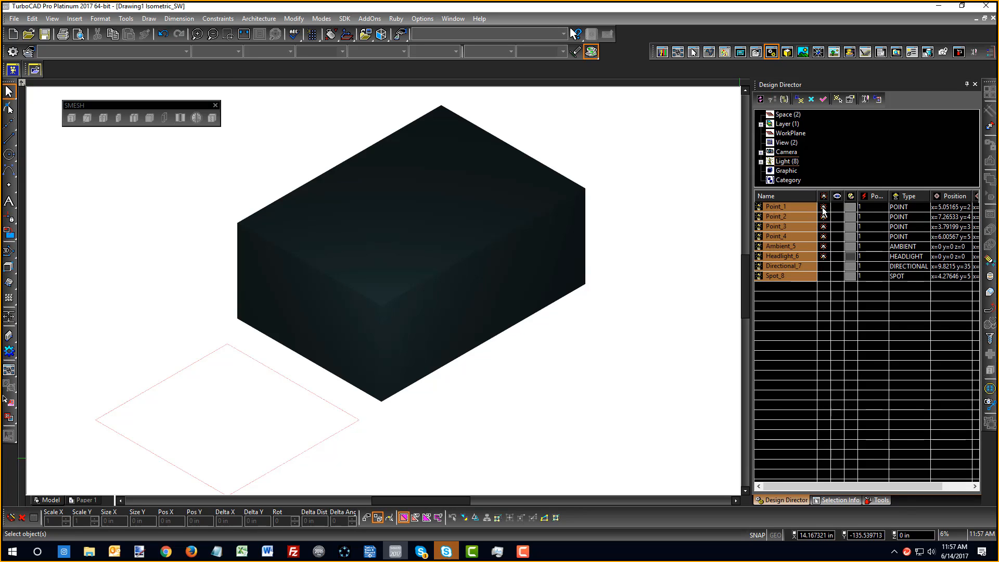
{"action": "left_click", "coordinate": [823, 206]}
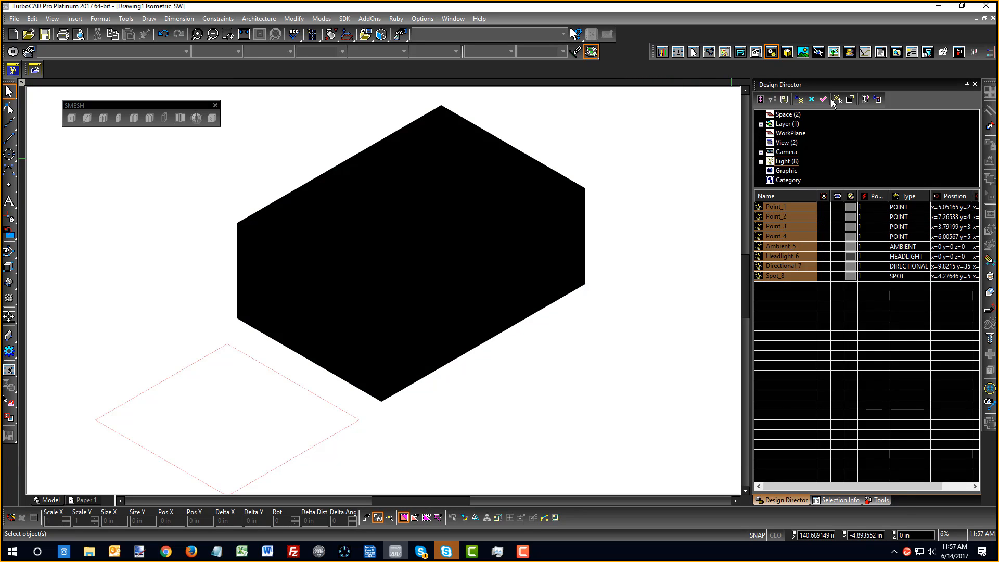
{"action": "left_click", "coordinate": [810, 99]}
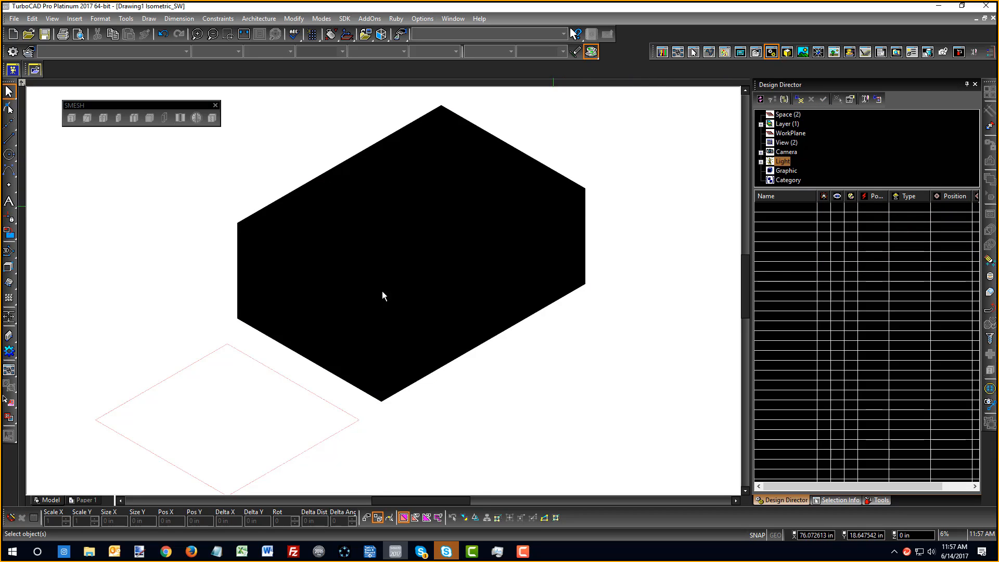
Display the box as a wireframe
{"action": "scroll", "coordinate": [382, 291], "scroll_direction": "down", "scroll_amount": 3}
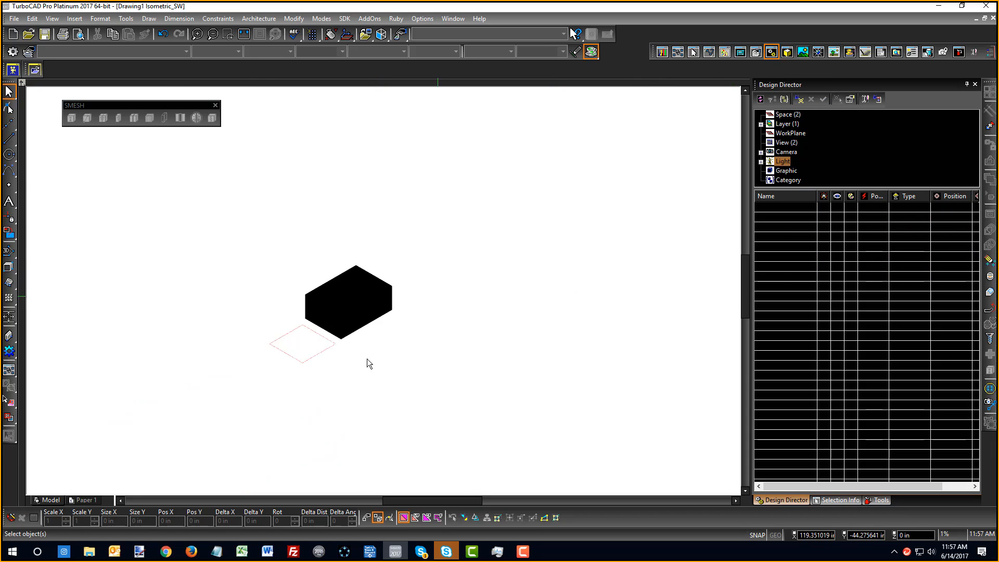
{"action": "scroll", "coordinate": [341, 292], "scroll_direction": "up", "scroll_amount": 2}
{"action": "scroll", "coordinate": [393, 306], "scroll_direction": "up", "scroll_amount": 2}
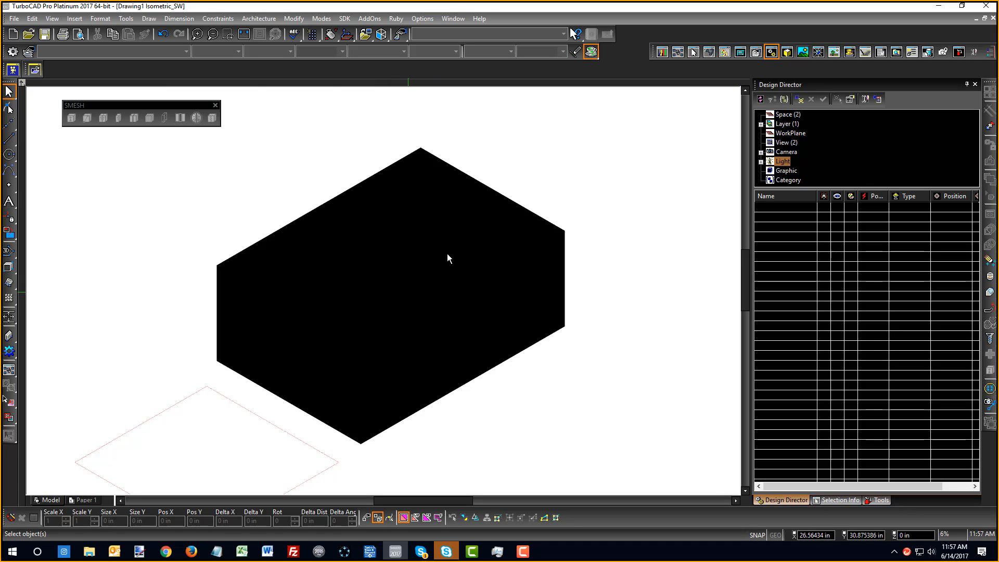
{"action": "right_click", "coordinate": [176, 184]}
{"action": "left_click", "coordinate": [218, 136]}
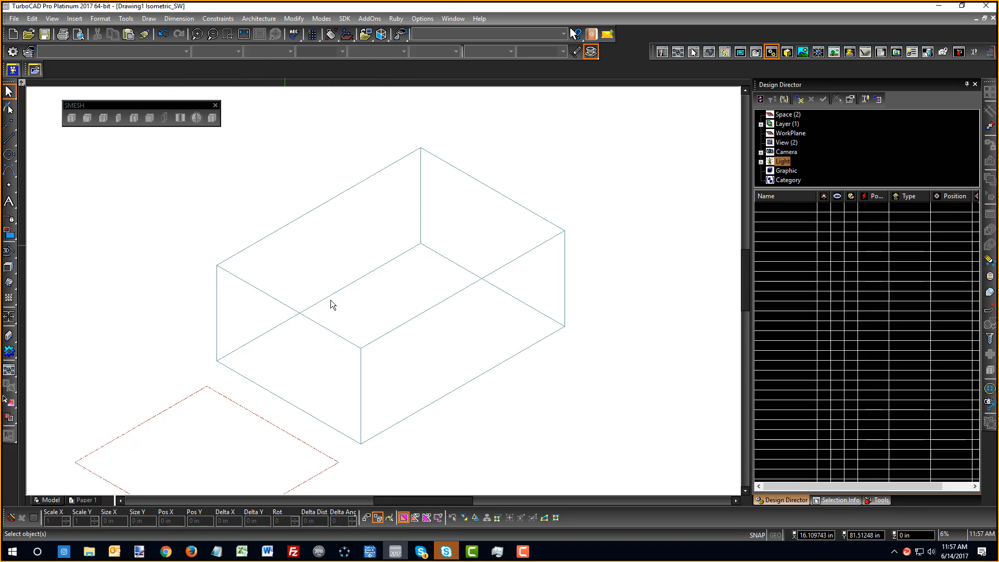
Render the box in draft shaded mode with default lights and orbit to a three-quarter view
{"action": "right_click", "coordinate": [214, 204]}
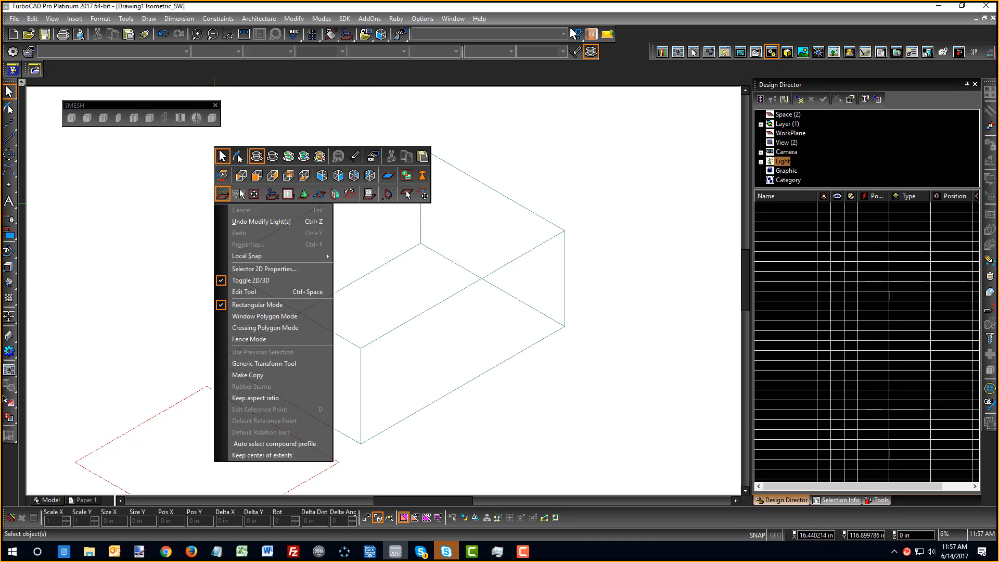
{"action": "left_click", "coordinate": [287, 156]}
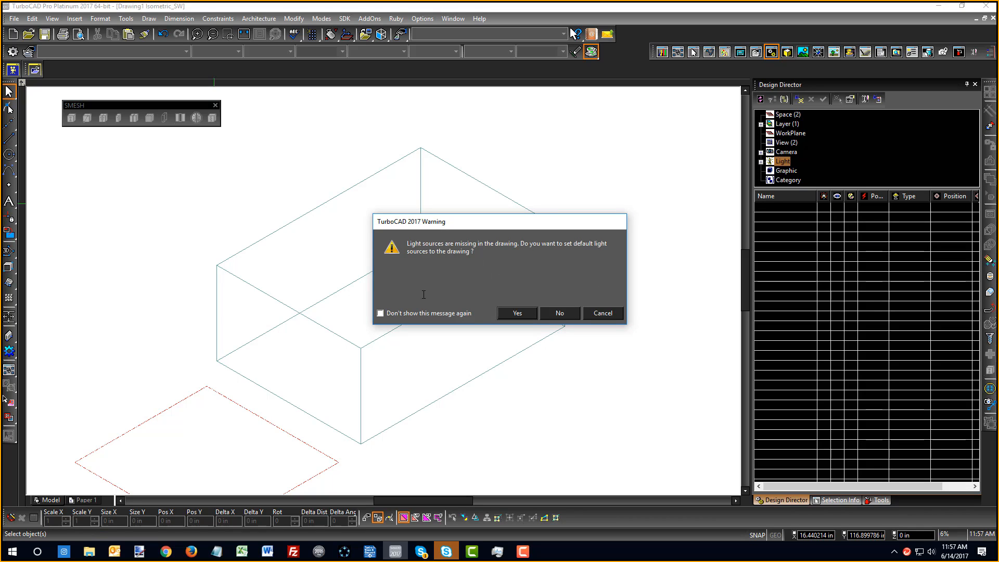
{"action": "left_click", "coordinate": [517, 314]}
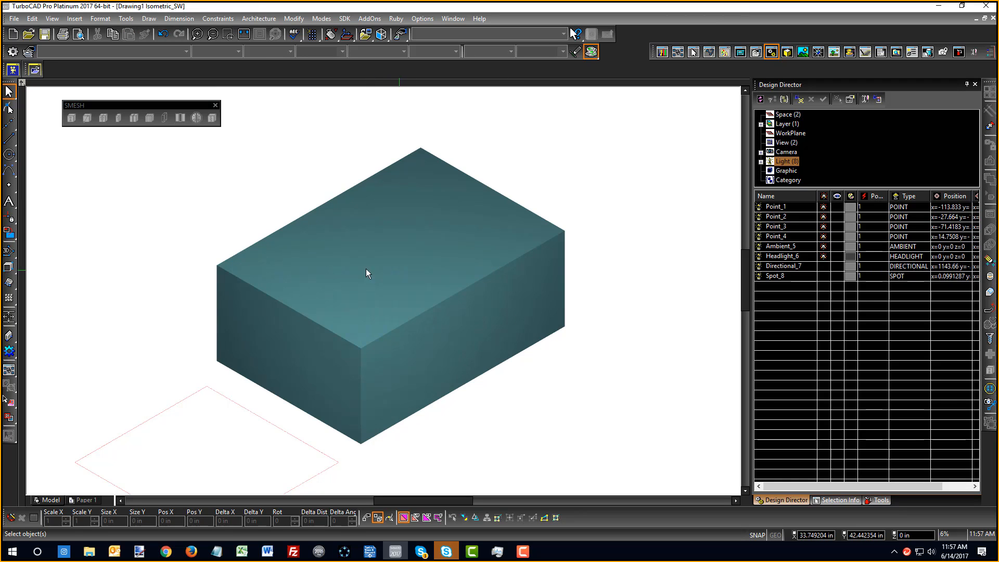
{"action": "mouse_move", "coordinate": [366, 273]}
{"action": "middle_mouse_down"}
{"action": "mouse_move", "coordinate": [368, 299]}
{"action": "mouse_move", "coordinate": [577, 236]}
{"action": "mouse_move", "coordinate": [577, 220]}
{"action": "mouse_move", "coordinate": [508, 256]}
{"action": "middle_mouse_up"}
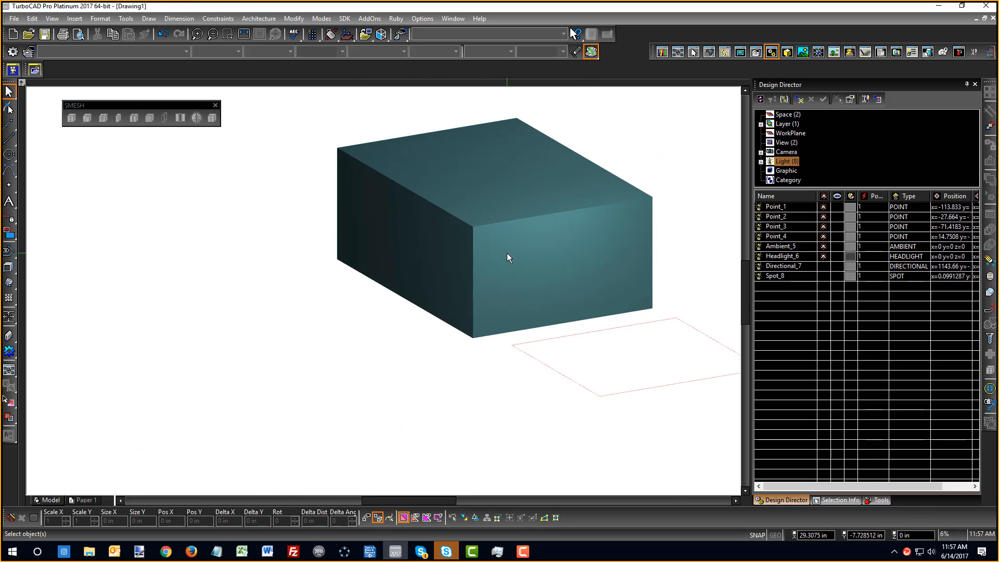
{"action": "scroll", "coordinate": [421, 238], "scroll_direction": "up", "scroll_amount": 3}
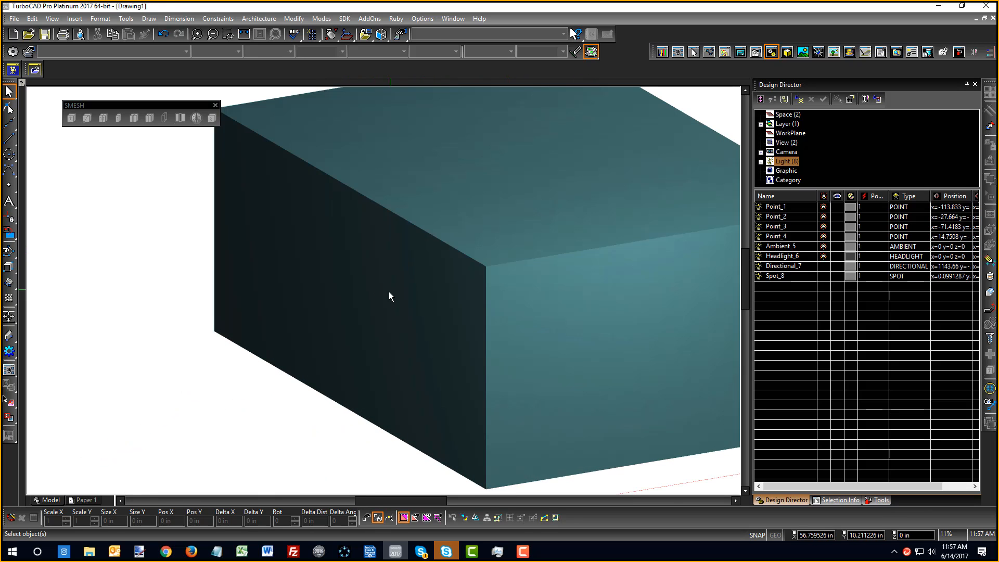
{"action": "mouse_move", "coordinate": [389, 296]}
{"action": "middle_mouse_down"}
{"action": "mouse_move", "coordinate": [327, 326]}
{"action": "mouse_move", "coordinate": [241, 325]}
{"action": "mouse_move", "coordinate": [282, 335]}
{"action": "middle_mouse_up"}
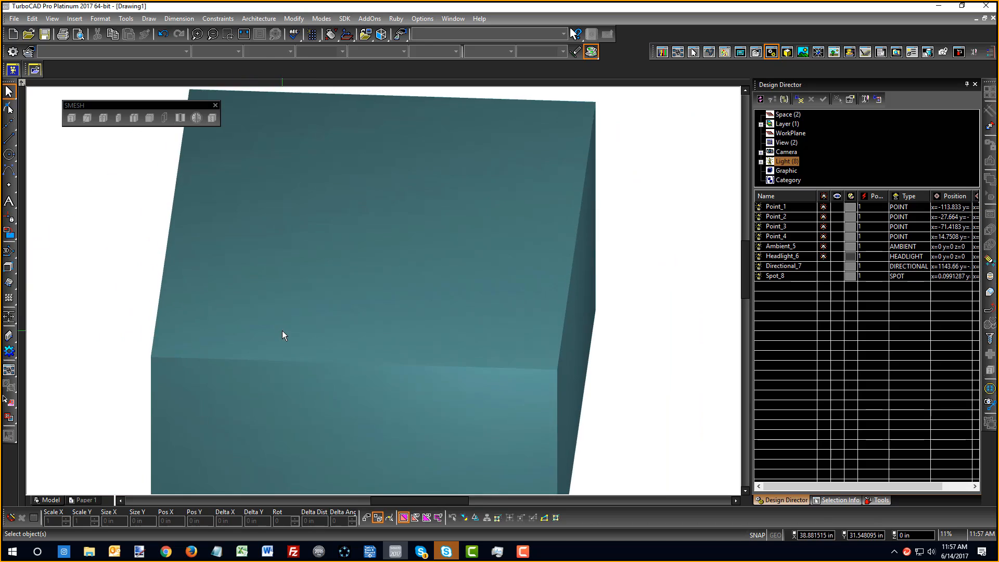
{"action": "scroll", "coordinate": [395, 293], "scroll_direction": "down", "scroll_amount": 3}
{"action": "mouse_move", "coordinate": [399, 292]}
{"action": "middle_mouse_down"}
{"action": "mouse_move", "coordinate": [352, 299]}
{"action": "mouse_move", "coordinate": [441, 265]}
{"action": "middle_mouse_up"}
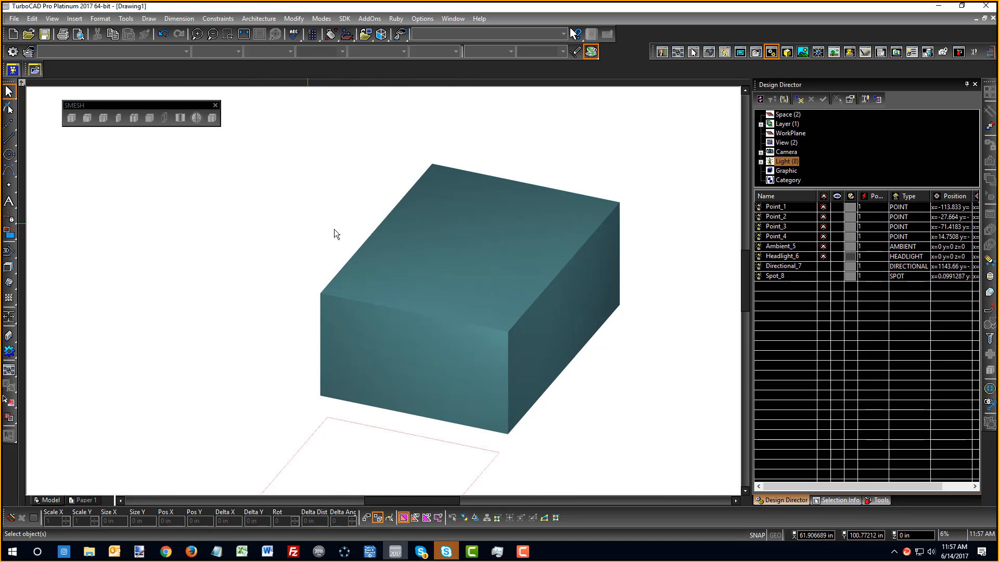
Make lights Point_1 through Point_4 visible
{"action": "left_click", "coordinate": [791, 208]}
{"action": "left_click", "coordinate": [780, 236], "text": "shift"}
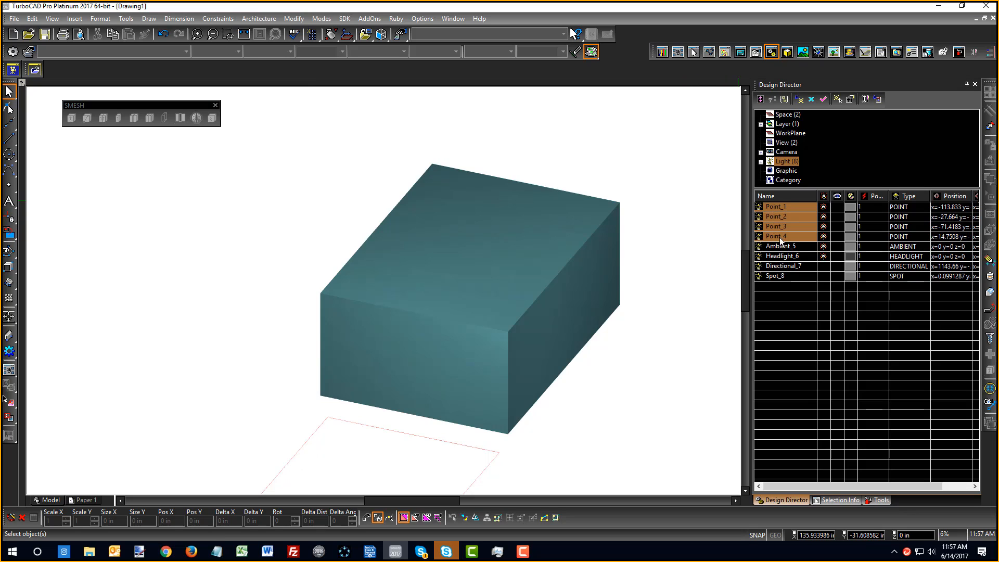
{"action": "left_click", "coordinate": [835, 208]}
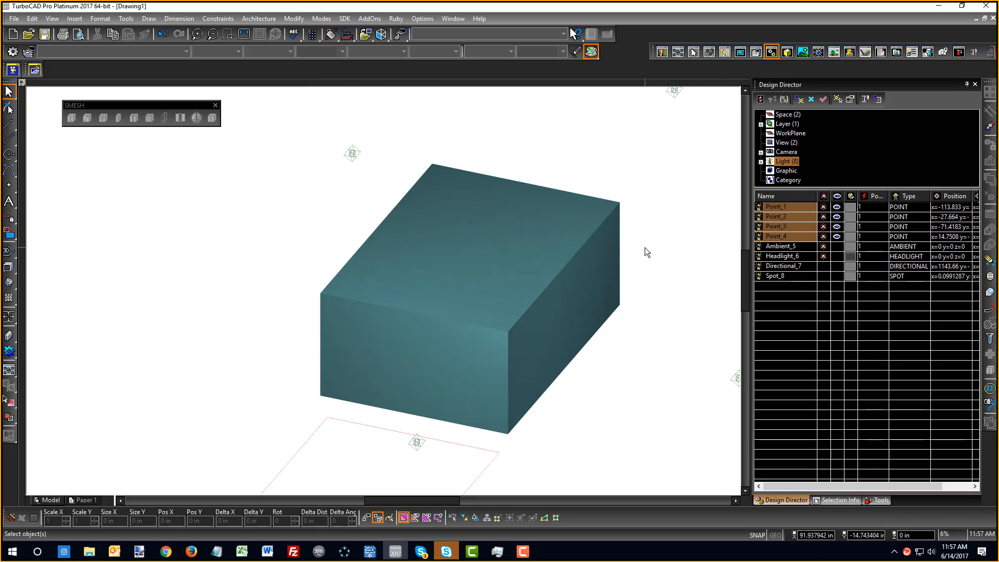
Switch to World Plan view and delete lights Point_1 through Point_4
{"action": "scroll", "coordinate": [108, 246], "scroll_direction": "down", "scroll_amount": 3}
{"action": "right_click", "coordinate": [108, 246]}
{"action": "left_click", "coordinate": [113, 215]}
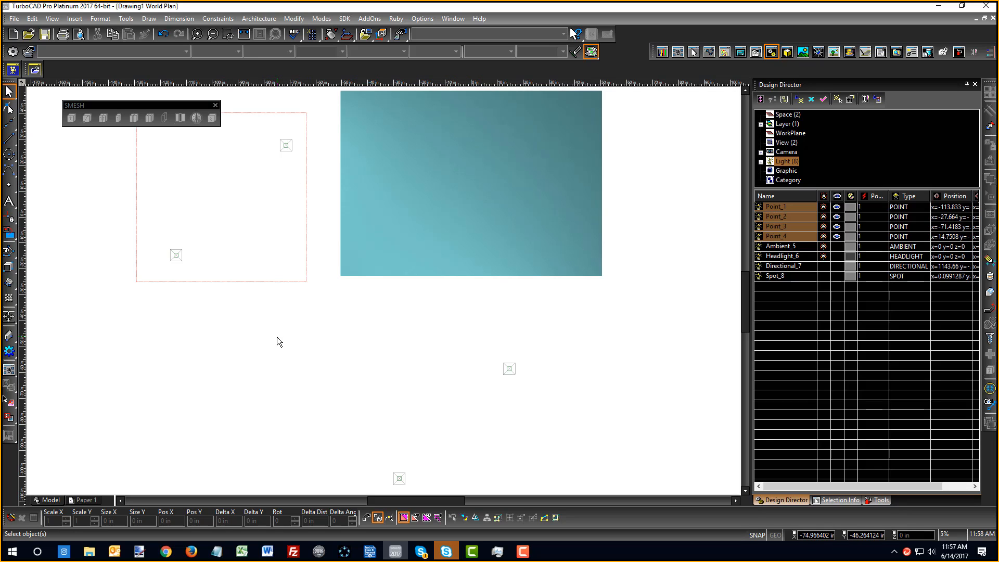
{"action": "left_click", "coordinate": [776, 207]}
{"action": "left_click", "coordinate": [788, 238], "text": "shift"}
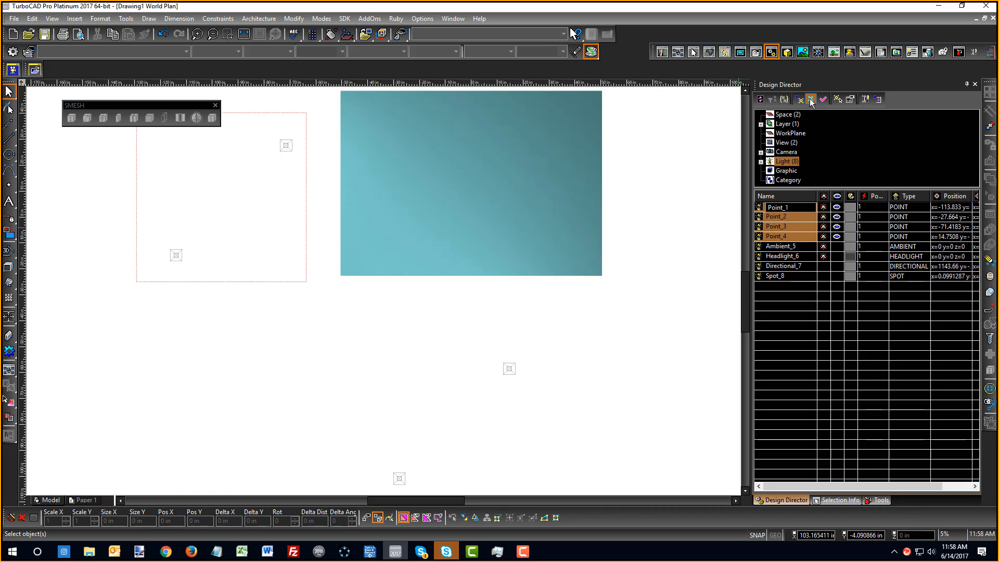
{"action": "left_click", "coordinate": [837, 207]}
{"action": "left_click", "coordinate": [836, 207]}
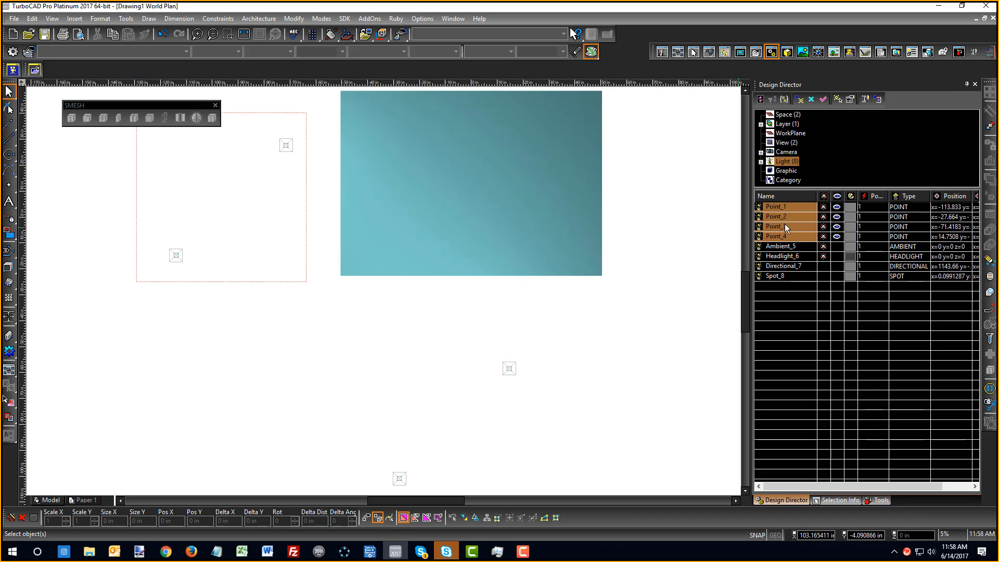
{"action": "left_click", "coordinate": [811, 100]}
Delete the remaining four lights, from Ambient_5 on, leaving the plan render black
{"action": "right_click", "coordinate": [434, 314]}
{"action": "left_click", "coordinate": [436, 292]}
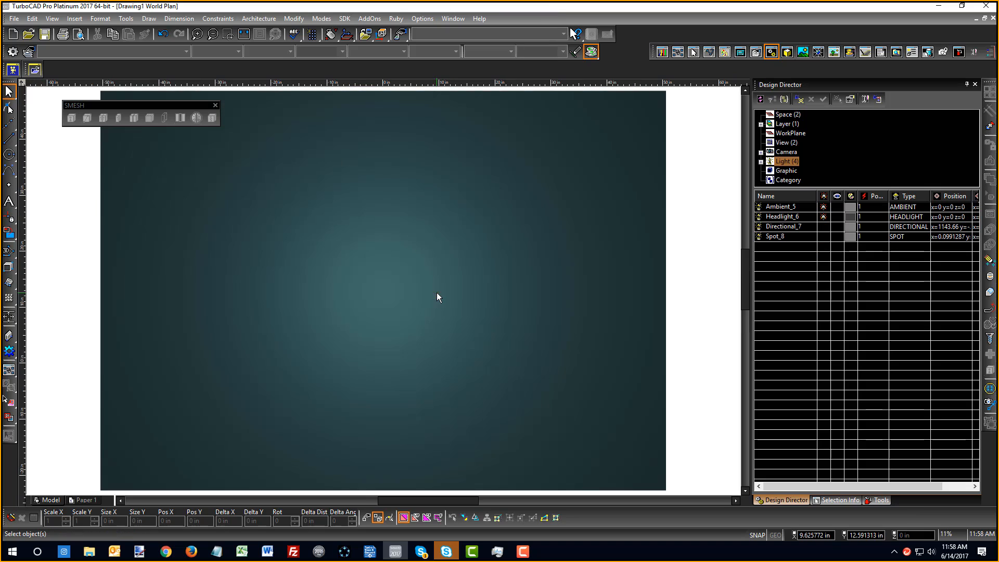
{"action": "scroll", "coordinate": [357, 300], "scroll_direction": "down", "scroll_amount": 2}
{"action": "right_click", "coordinate": [383, 294]}
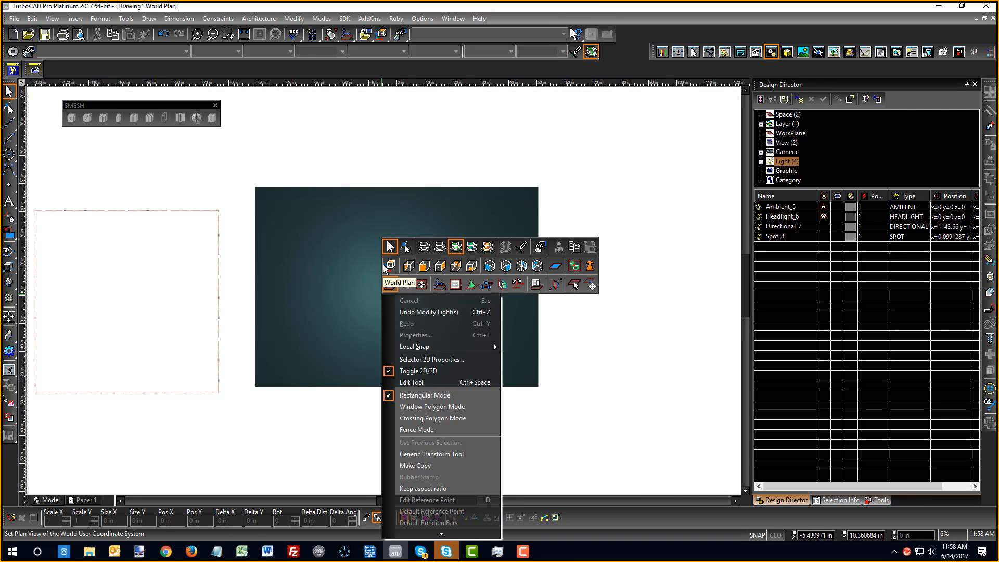
{"action": "left_click", "coordinate": [389, 266]}
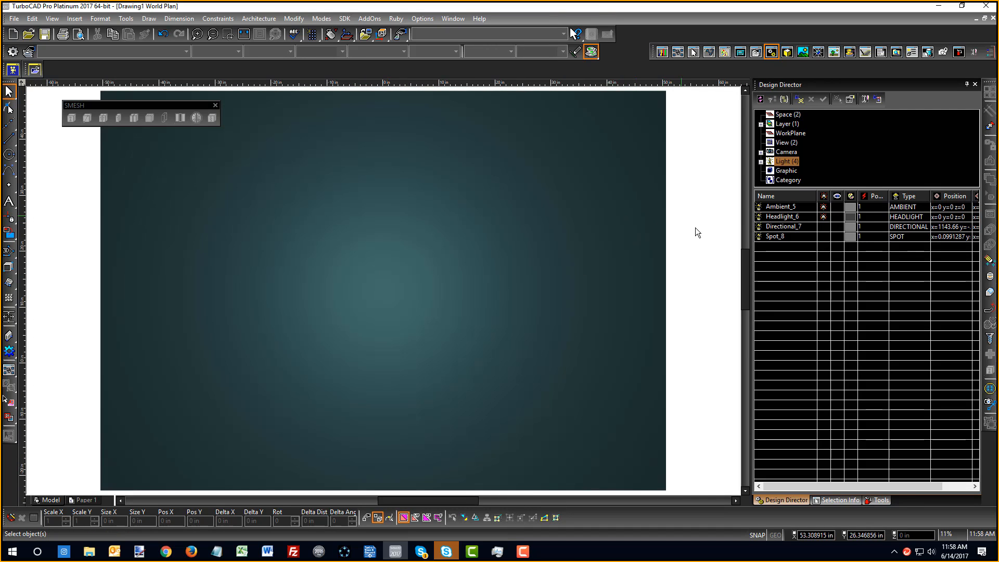
{"action": "left_click", "coordinate": [775, 208]}
{"action": "left_click", "coordinate": [782, 236], "text": "shift"}
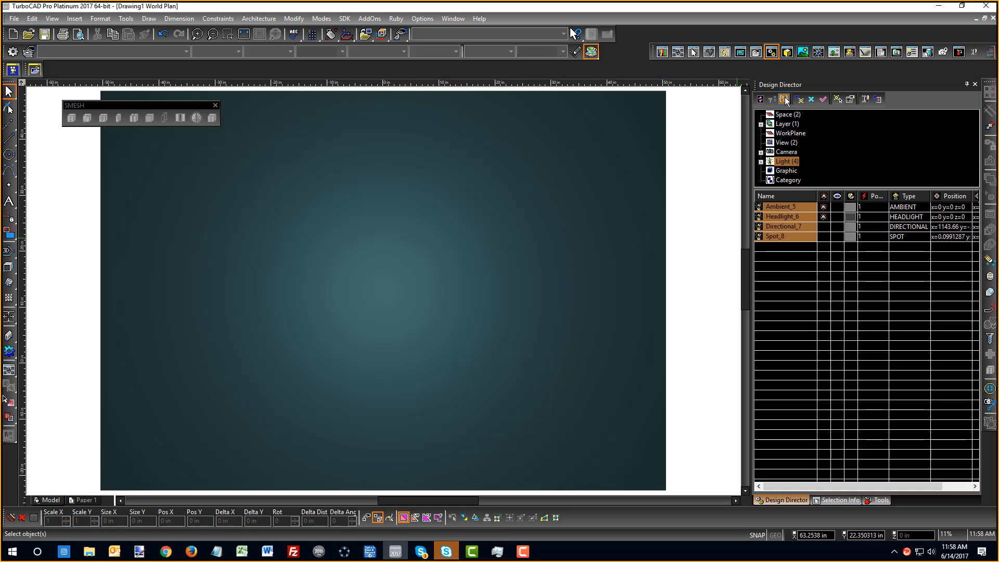
{"action": "left_click", "coordinate": [811, 99]}
{"action": "scroll", "coordinate": [452, 294], "scroll_direction": "down", "scroll_amount": 1}
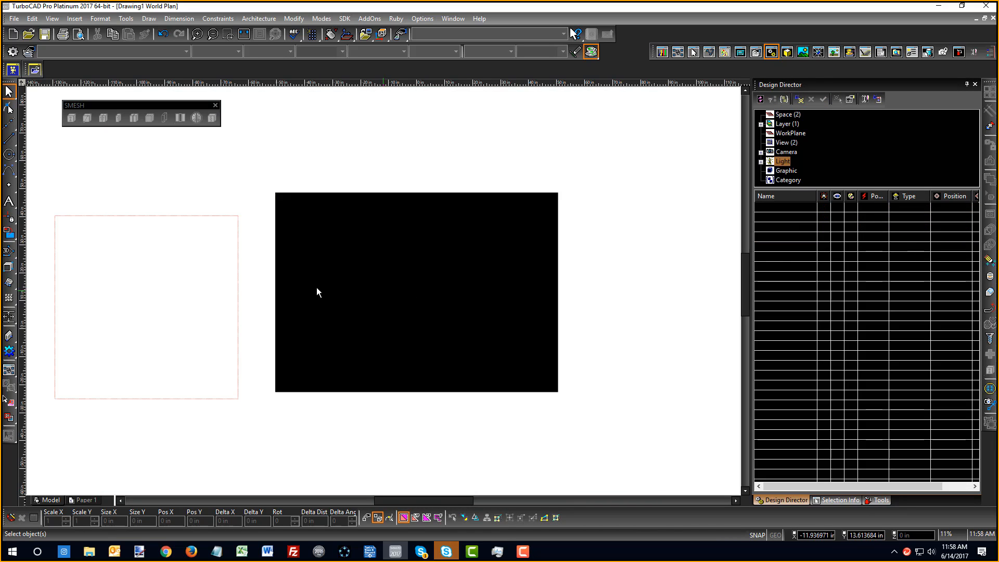
Toggle the box to wireframe and back to rendered, accepting the eight default lights
{"action": "right_click", "coordinate": [382, 292]}
{"action": "left_click", "coordinate": [430, 245]}
{"action": "right_click", "coordinate": [317, 174]}
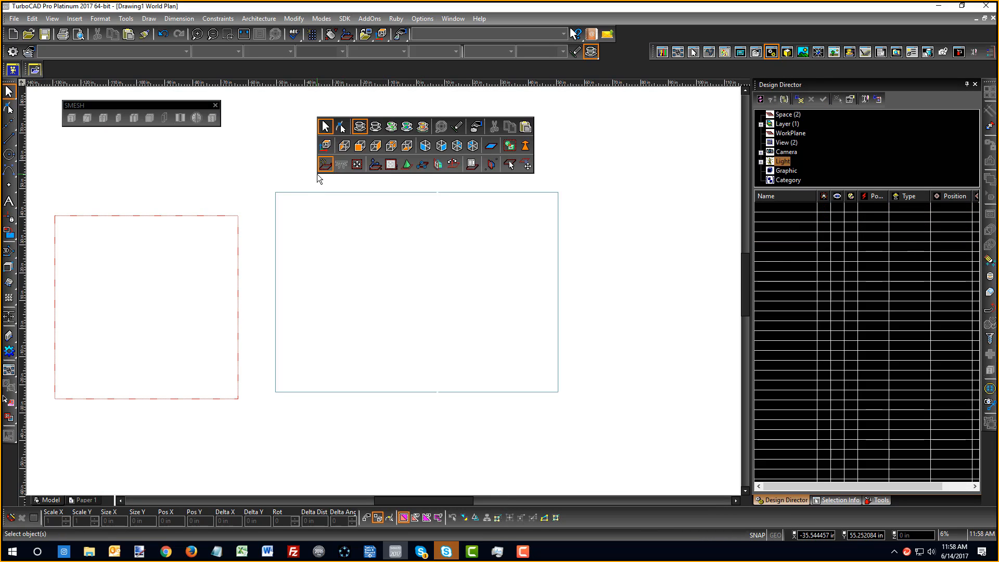
{"action": "left_click", "coordinate": [375, 131]}
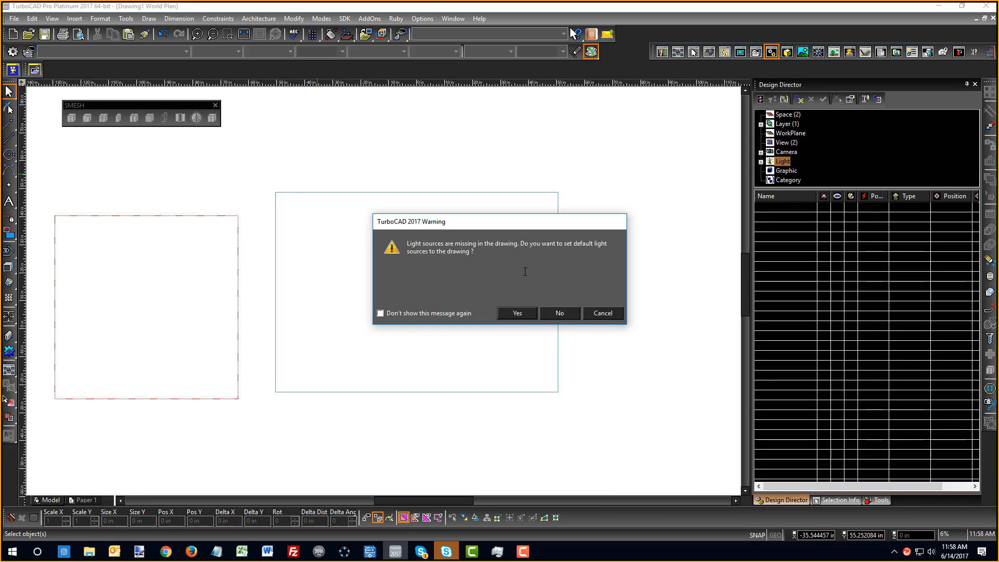
{"action": "left_click", "coordinate": [516, 312]}
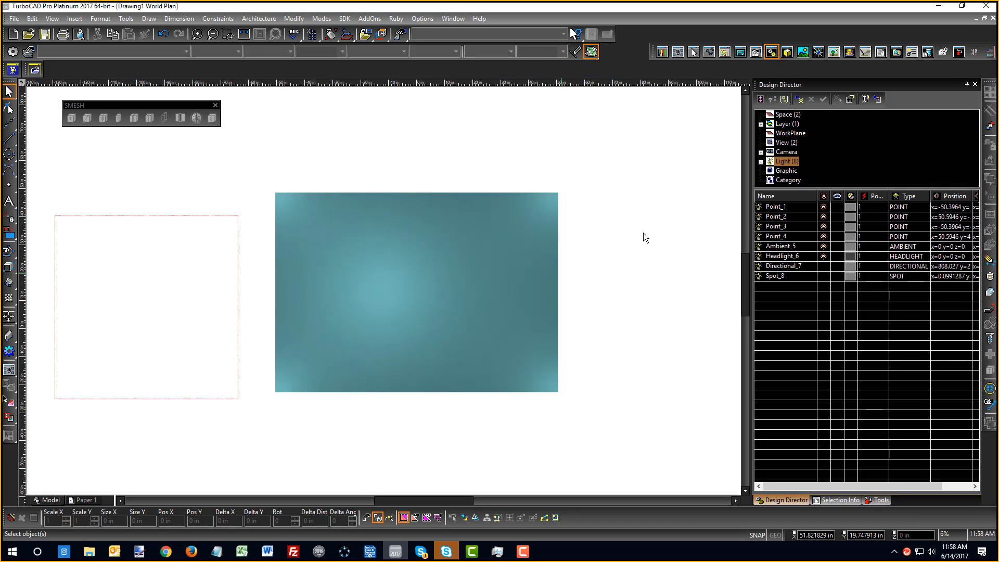
Make point lights Point_1 through Point_4 visible and switch to the Isometric_SE view
{"action": "left_click", "coordinate": [782, 209]}
{"action": "left_click", "coordinate": [785, 237], "text": "shift"}
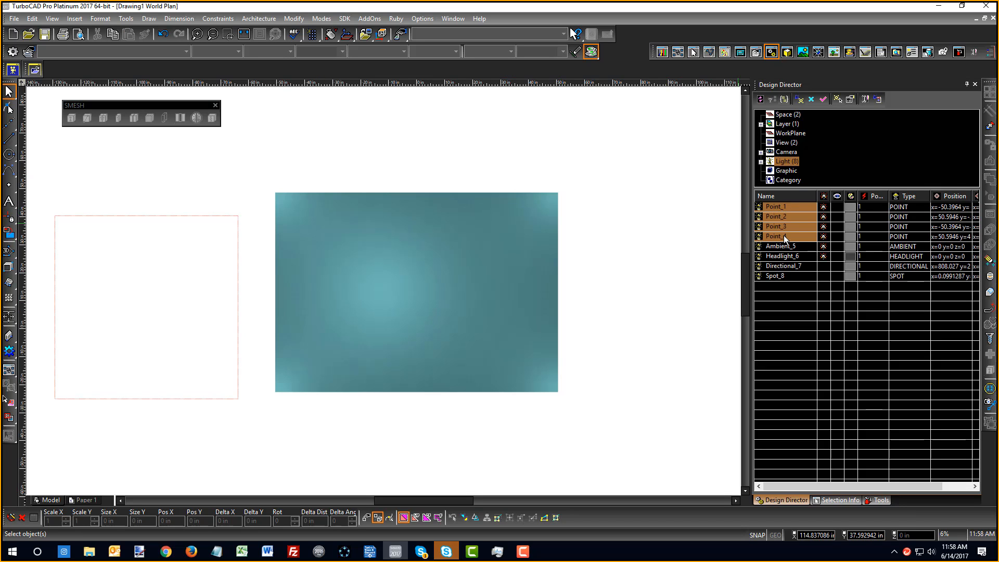
{"action": "left_click", "coordinate": [838, 208]}
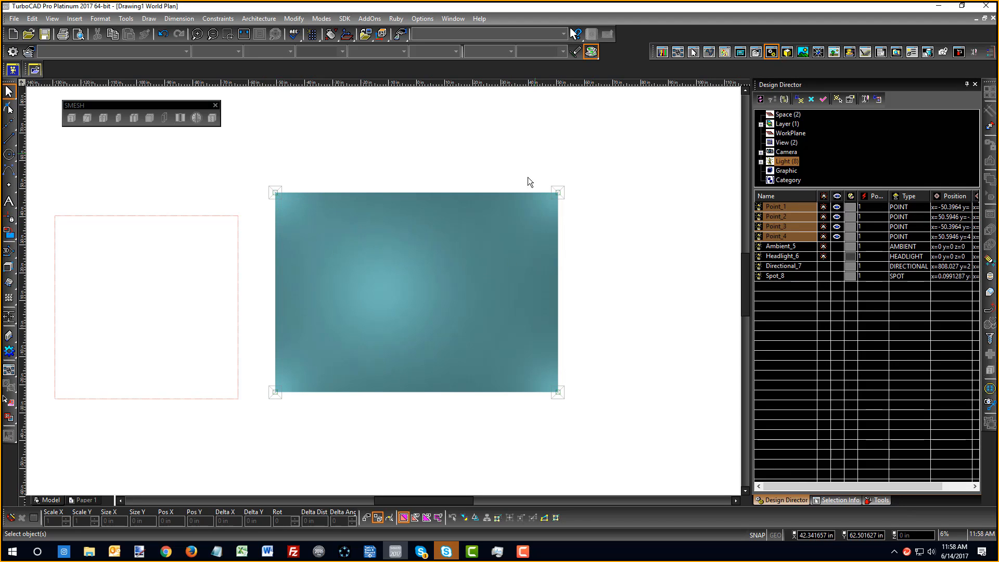
{"action": "right_click", "coordinate": [200, 219]}
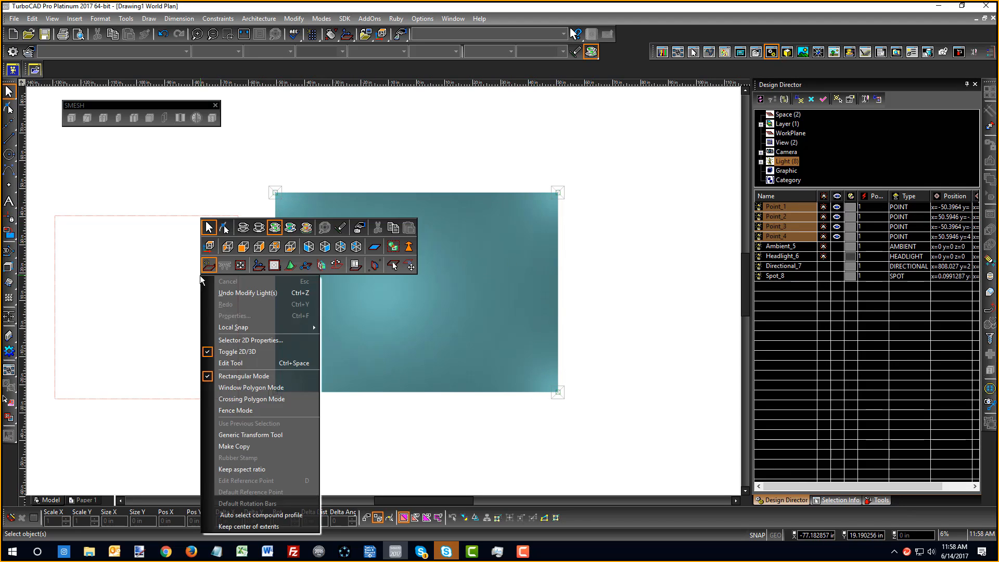
{"action": "left_click", "coordinate": [321, 266]}
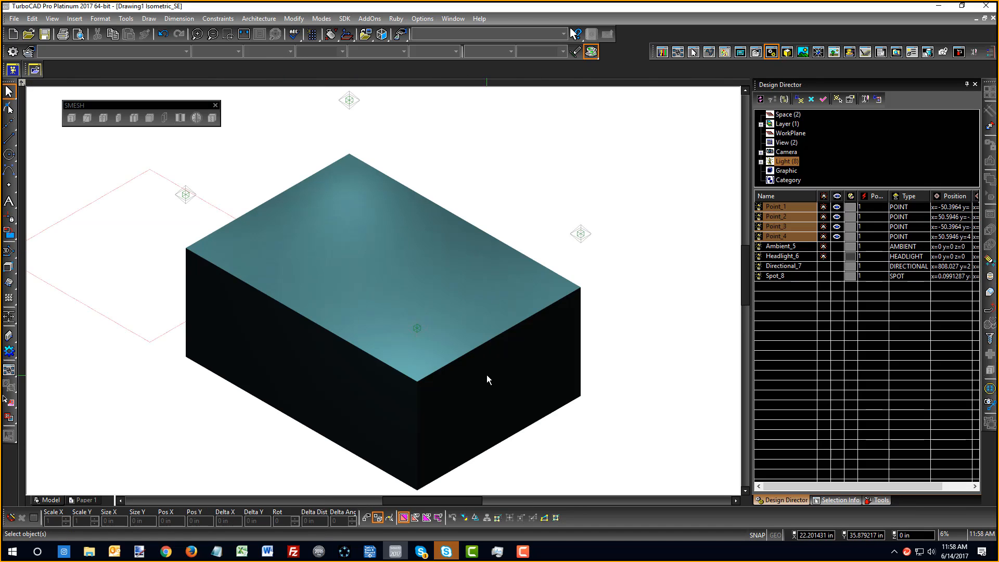
{"action": "middle_click_drag", "start_coordinate": [487, 379], "coordinate": [365, 280]}
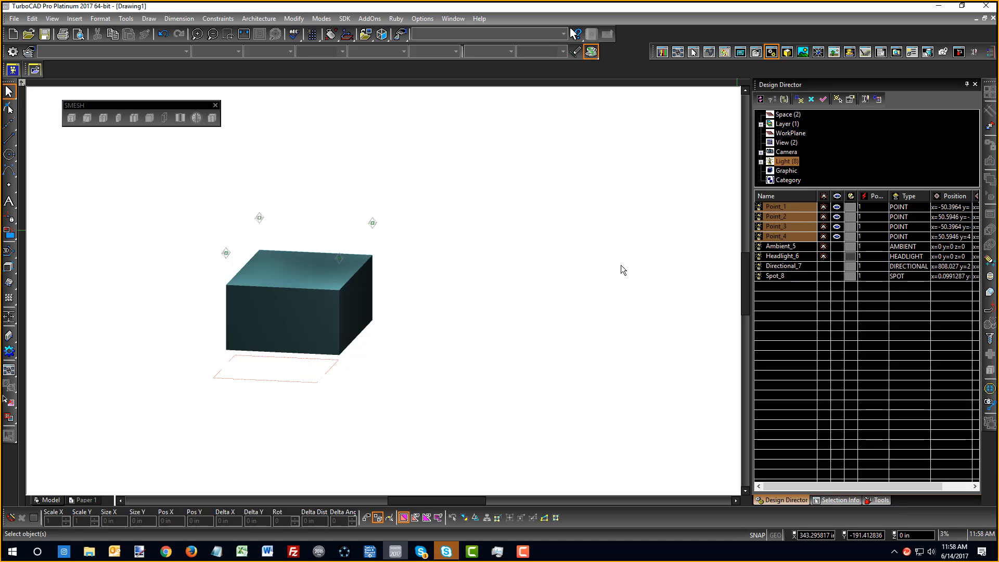
{"action": "right_click", "coordinate": [438, 295]}
{"action": "left_click", "coordinate": [445, 280]}
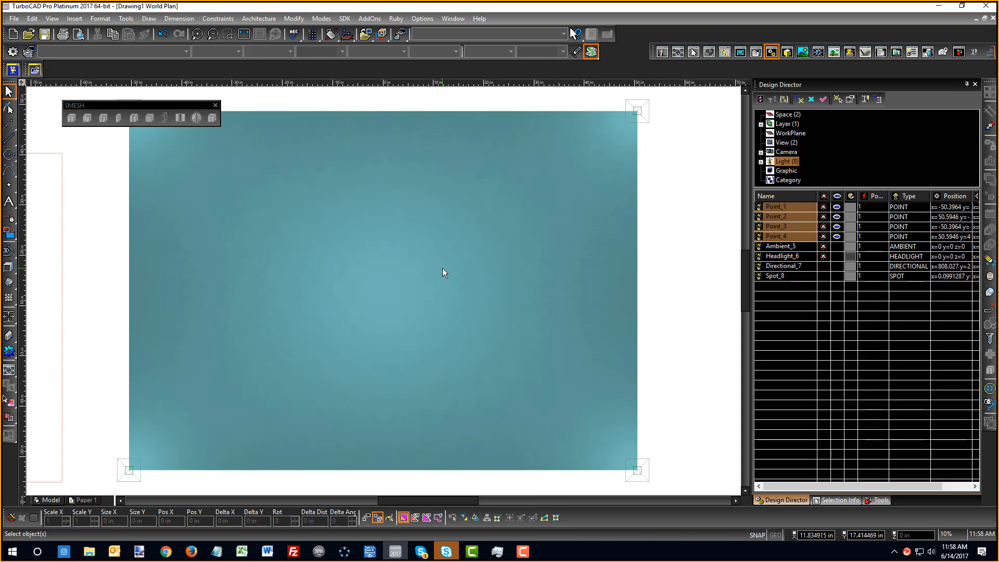
{"action": "scroll", "coordinate": [378, 297], "scroll_direction": "down", "scroll_amount": 1}
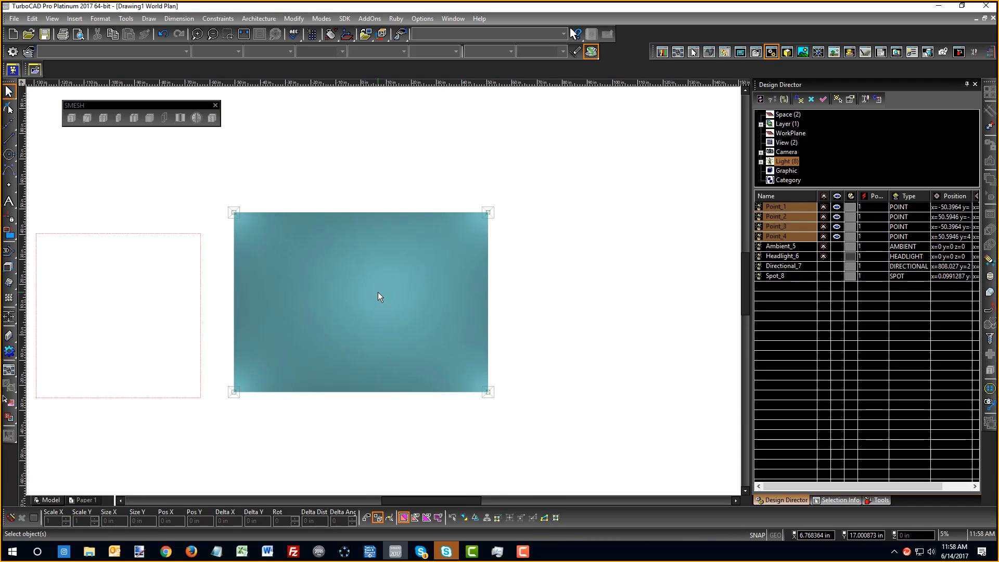
{"action": "right_click", "coordinate": [446, 160]}
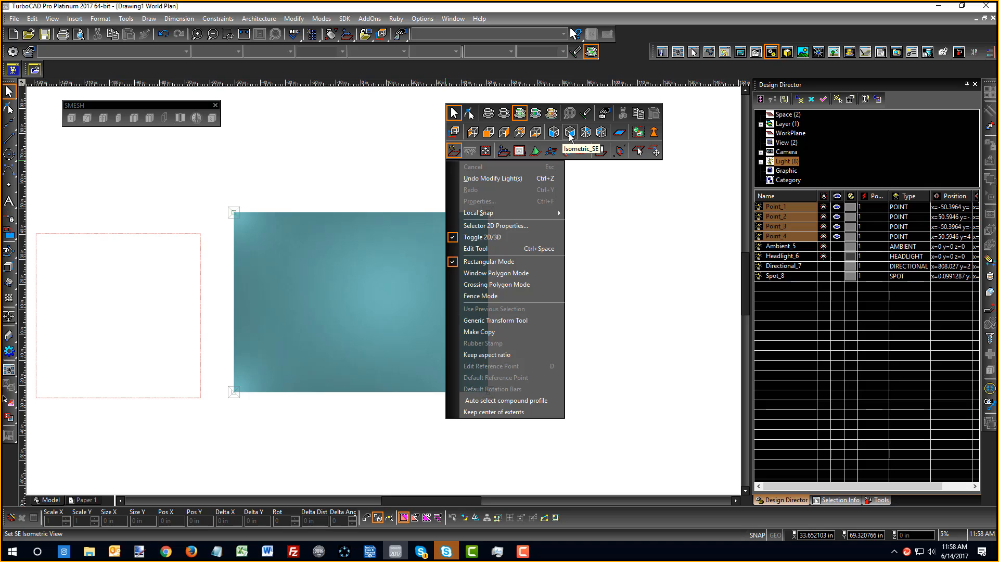
{"action": "left_click", "coordinate": [570, 133]}
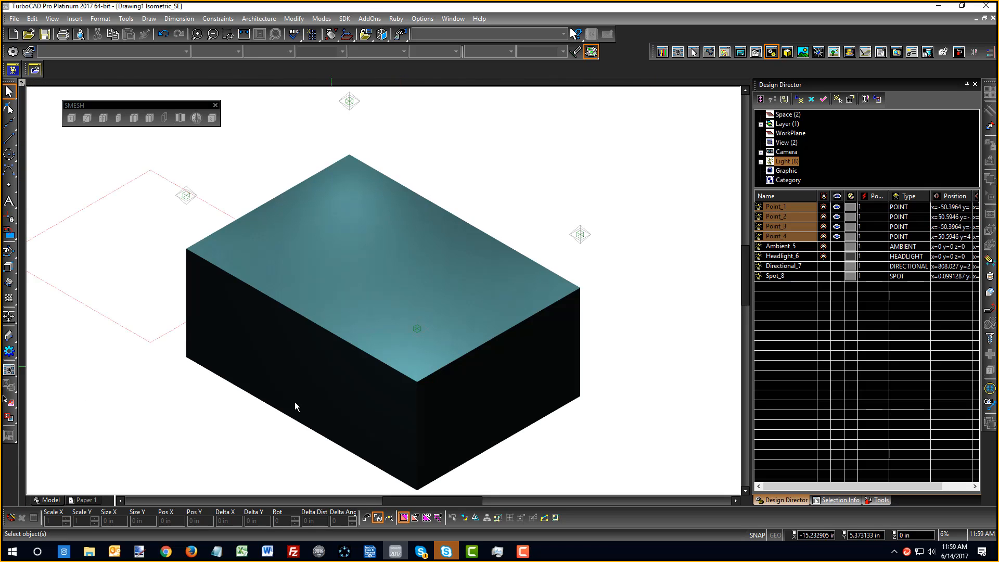
{"action": "right_click", "coordinate": [487, 172]}
{"action": "left_click", "coordinate": [491, 204]}
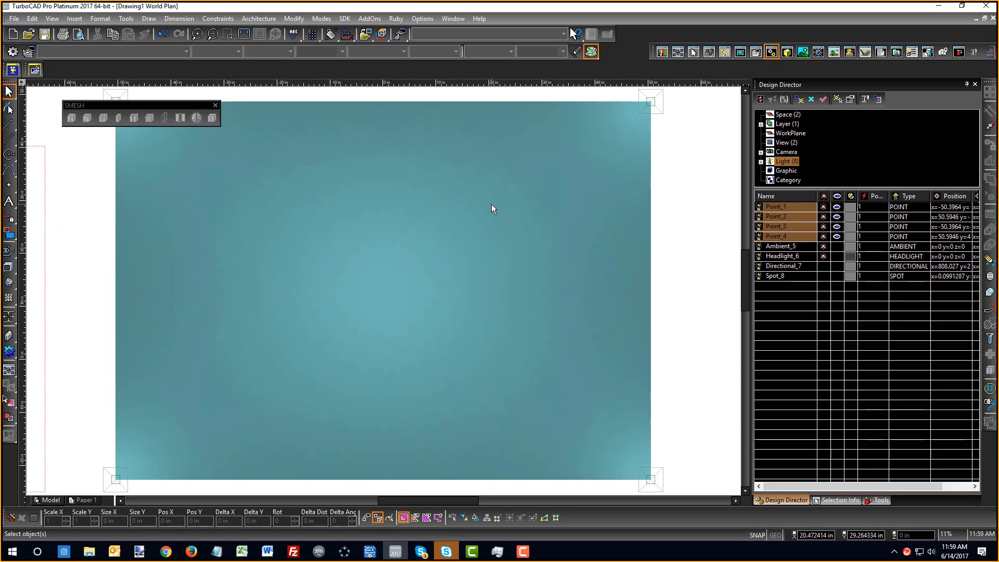
{"action": "right_click", "coordinate": [391, 301]}
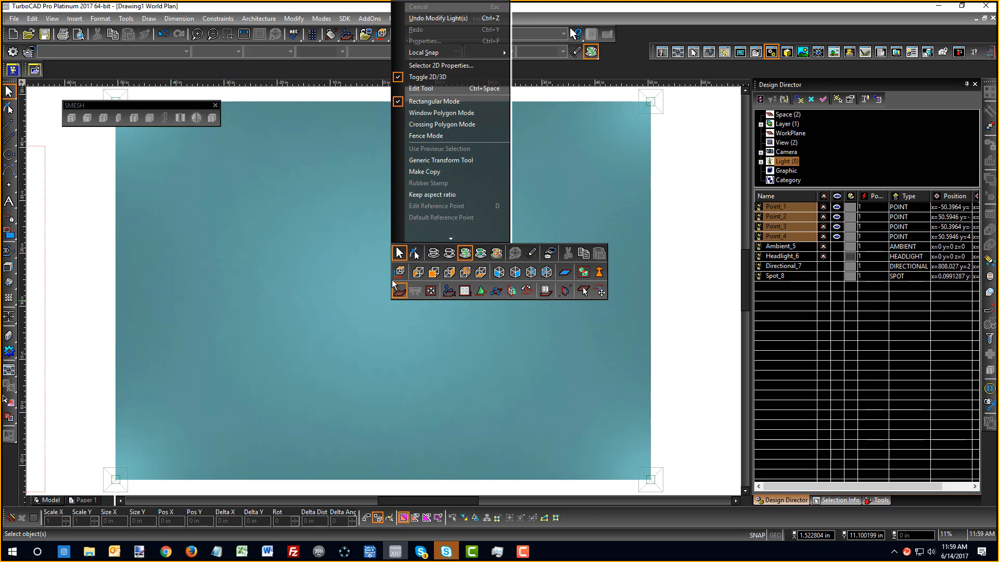
{"action": "left_click", "coordinate": [692, 283]}
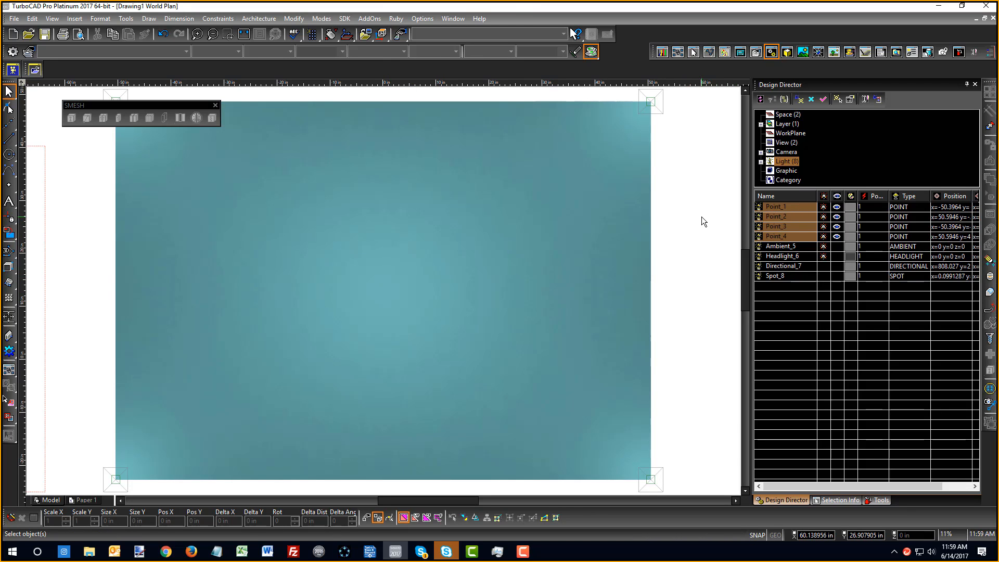
{"action": "scroll", "coordinate": [393, 295], "scroll_direction": "down", "scroll_amount": 3}
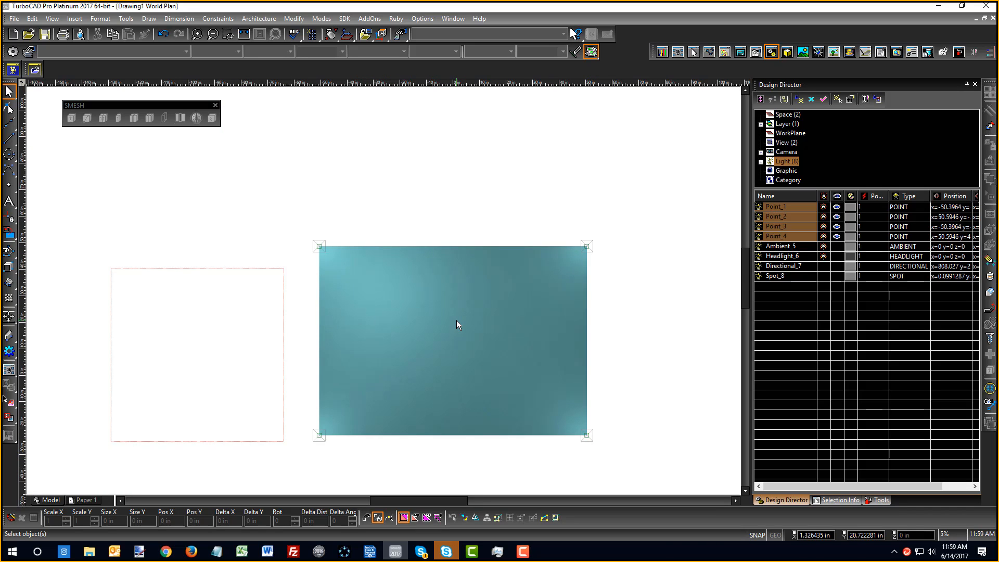
{"action": "right_click", "coordinate": [595, 352]}
{"action": "left_click", "coordinate": [644, 328]}
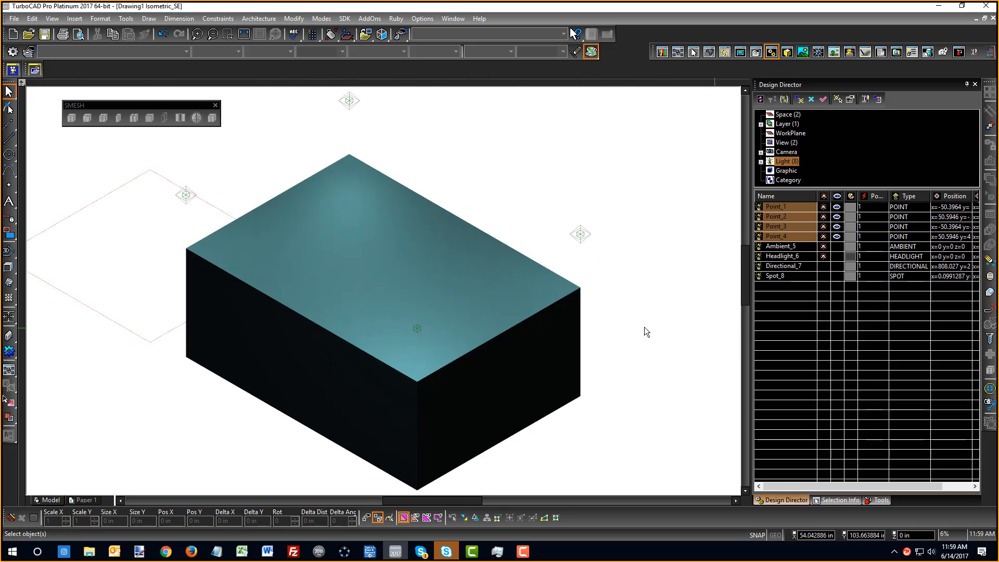
{"action": "middle_click_drag", "start_coordinate": [404, 331], "coordinate": [304, 295], "text": "shift"}
{"action": "scroll", "coordinate": [415, 285], "scroll_direction": "down", "scroll_amount": 2}
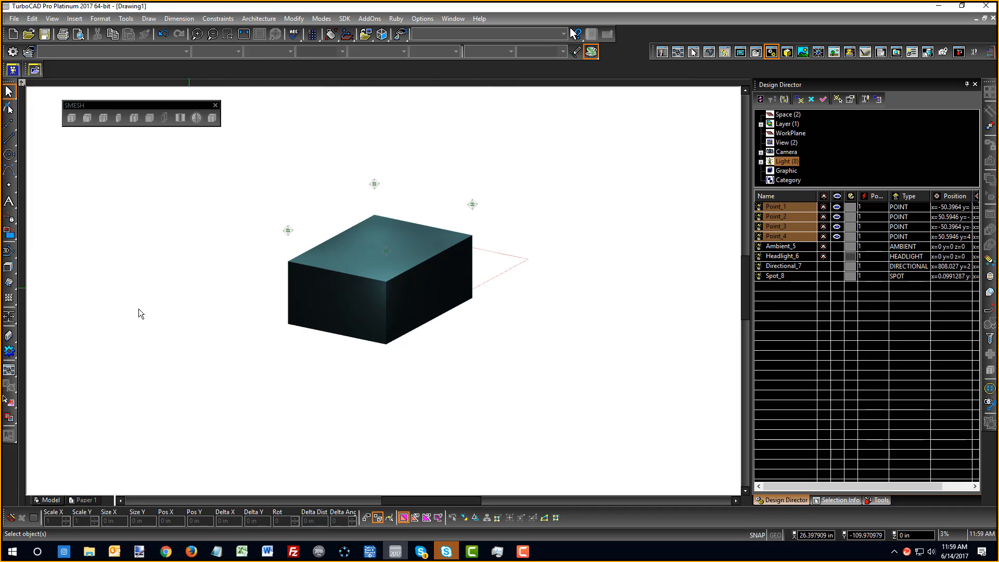
Zoom out and expand the 3D Objects flyout on the left toolbar
{"action": "scroll", "coordinate": [456, 252], "scroll_direction": "down", "scroll_amount": 2}
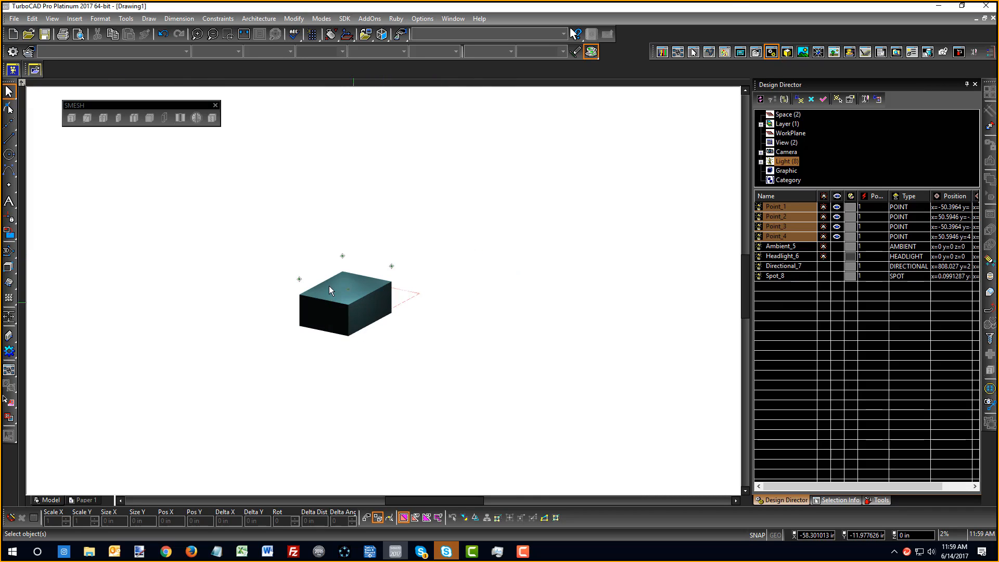
{"action": "left_click", "coordinate": [7, 267]}
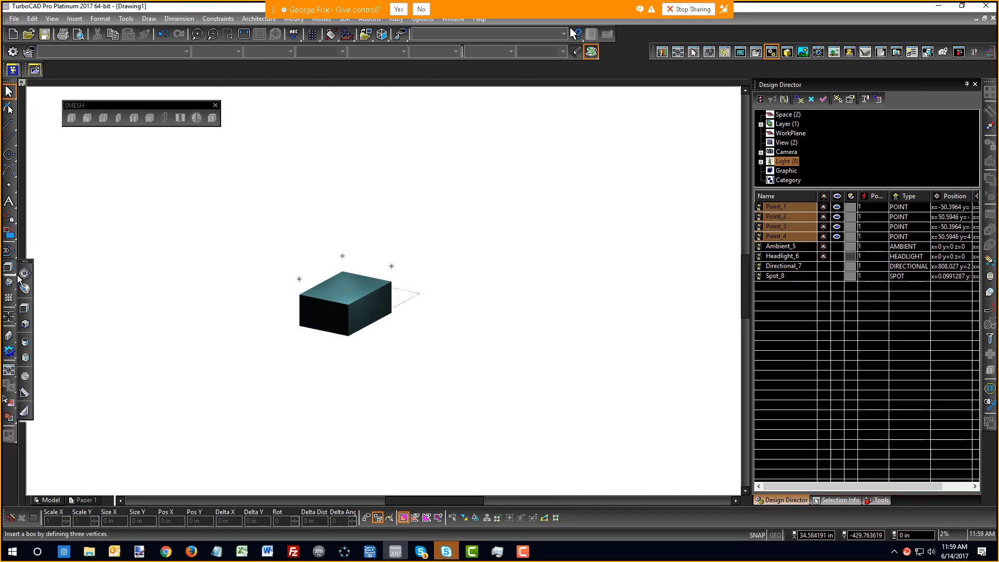
Place a sphere to the left of the box and select it
{"action": "left_click", "coordinate": [25, 276]}
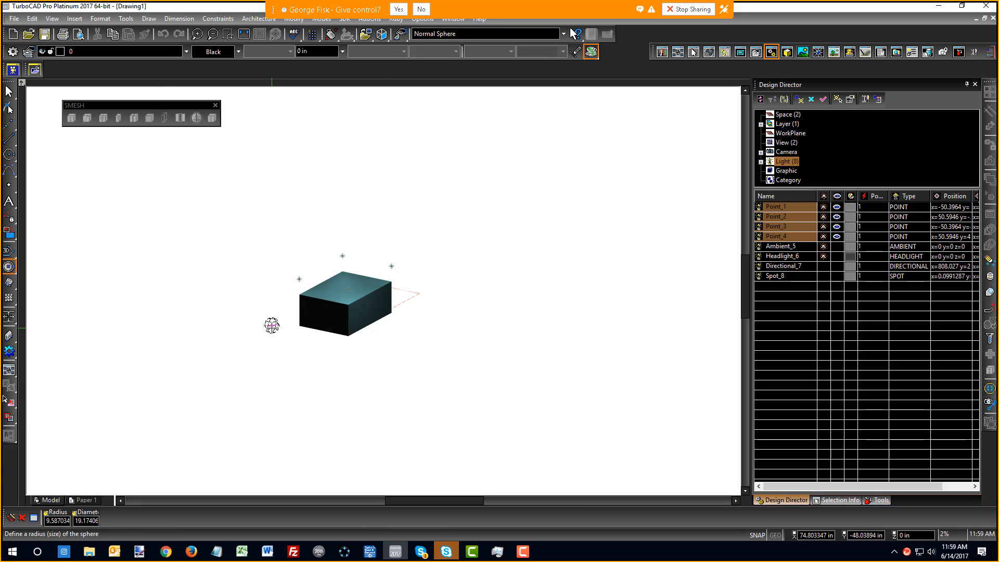
{"action": "left_click", "coordinate": [271, 326]}
{"action": "right_click", "coordinate": [301, 303]}
{"action": "left_click", "coordinate": [305, 310]}
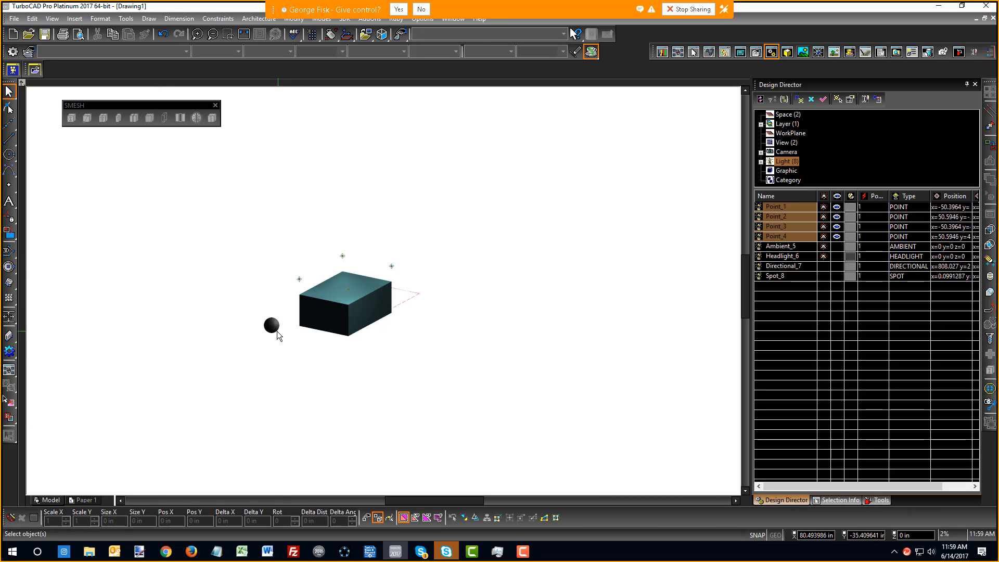
{"action": "left_click", "coordinate": [271, 325]}
In Front view, raise the sphere about 148.8 in along Z above the box
{"action": "right_click", "coordinate": [306, 175]}
{"action": "left_click", "coordinate": [345, 203]}
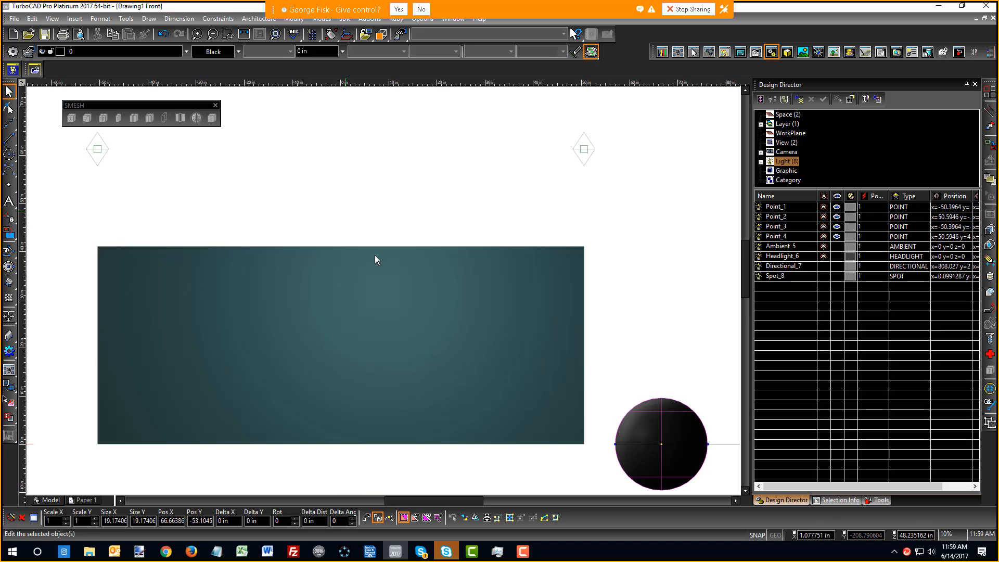
{"action": "right_click", "coordinate": [443, 247]}
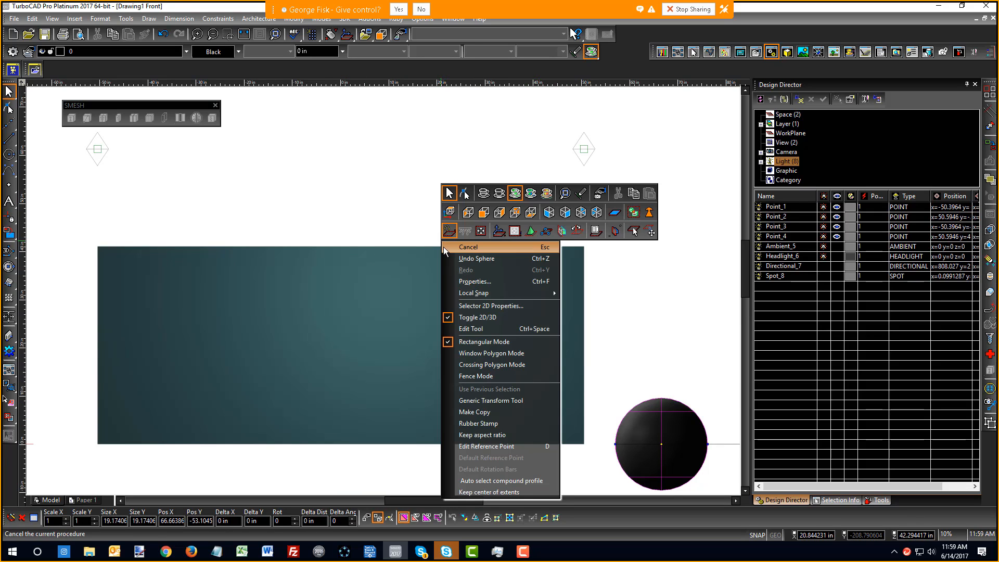
{"action": "left_click", "coordinate": [489, 328]}
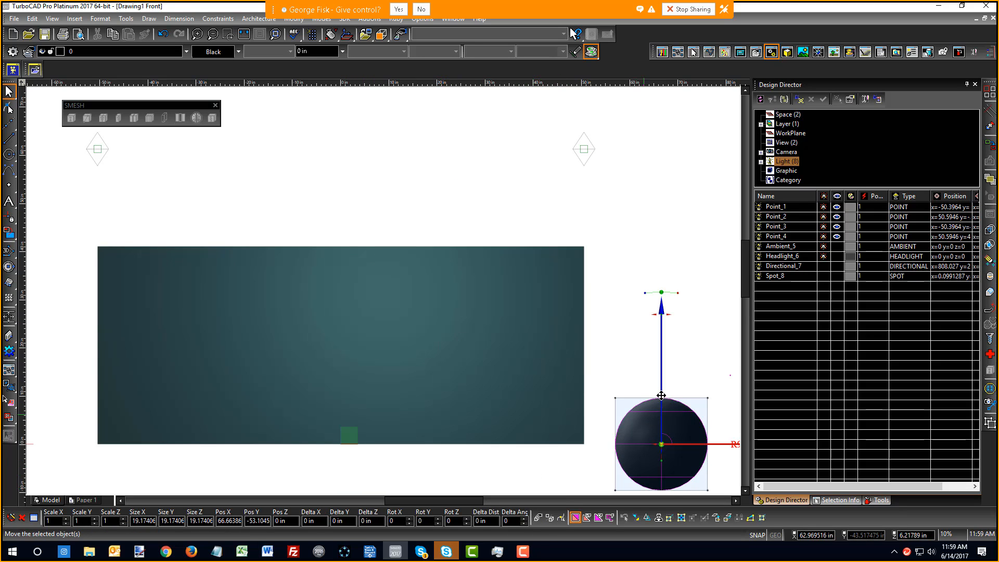
{"action": "left_click", "coordinate": [661, 339]}
{"action": "scroll", "coordinate": [344, 178], "scroll_direction": "down", "scroll_amount": 2}
{"action": "scroll", "coordinate": [344, 178], "scroll_direction": "down", "scroll_amount": 2}
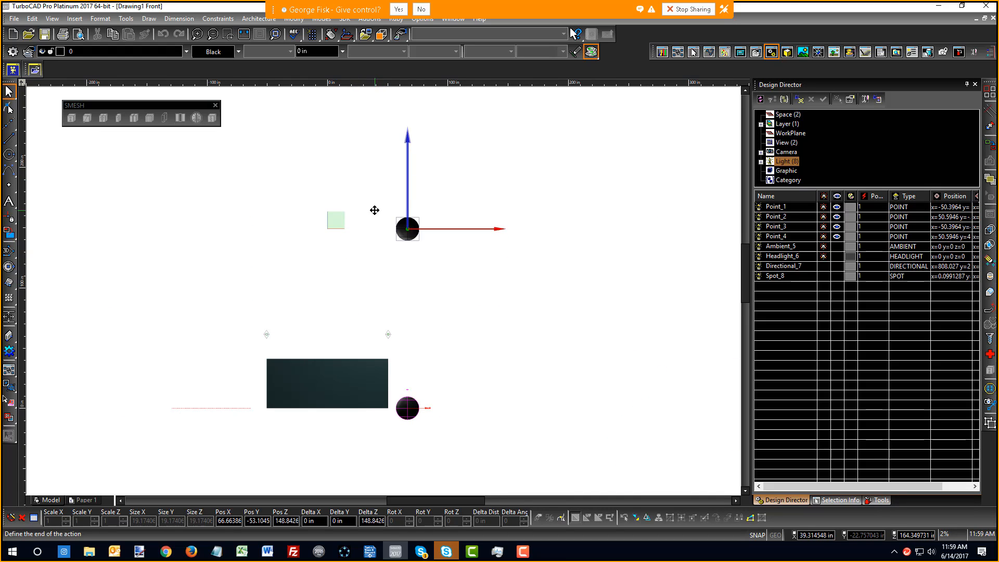
{"action": "left_click", "coordinate": [374, 197]}
Delete point lights Point_1 through Point_4 from the Design Director light list
{"action": "left_click", "coordinate": [376, 262]}
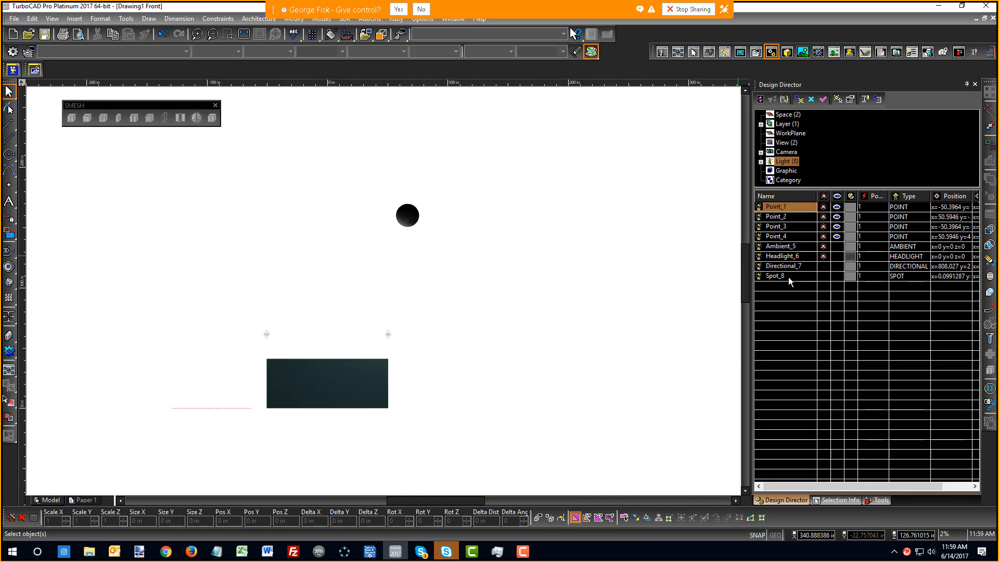
{"action": "left_click", "coordinate": [763, 237], "text": "shift"}
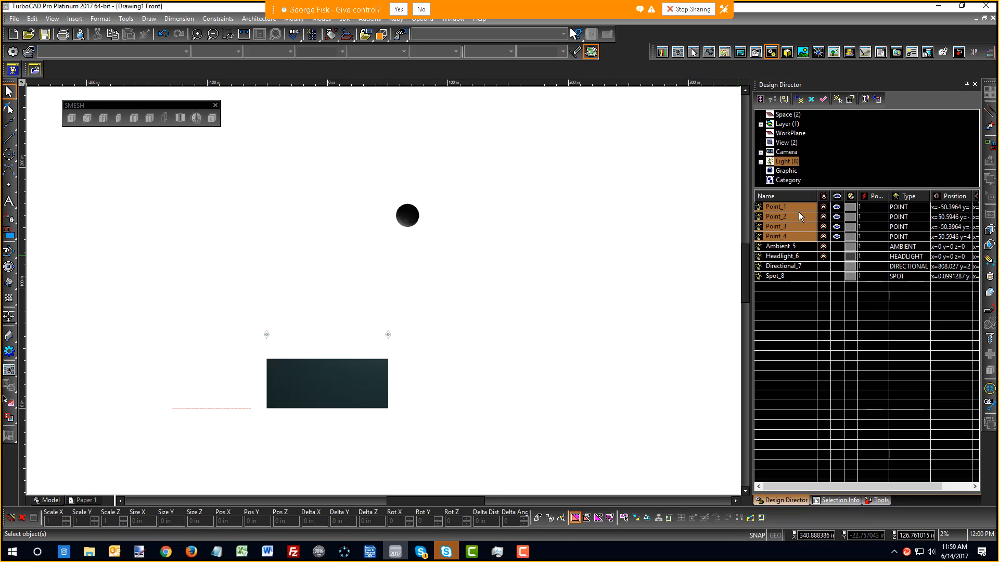
{"action": "right_click", "coordinate": [796, 213]}
{"action": "key", "text": "ctrl+d"}
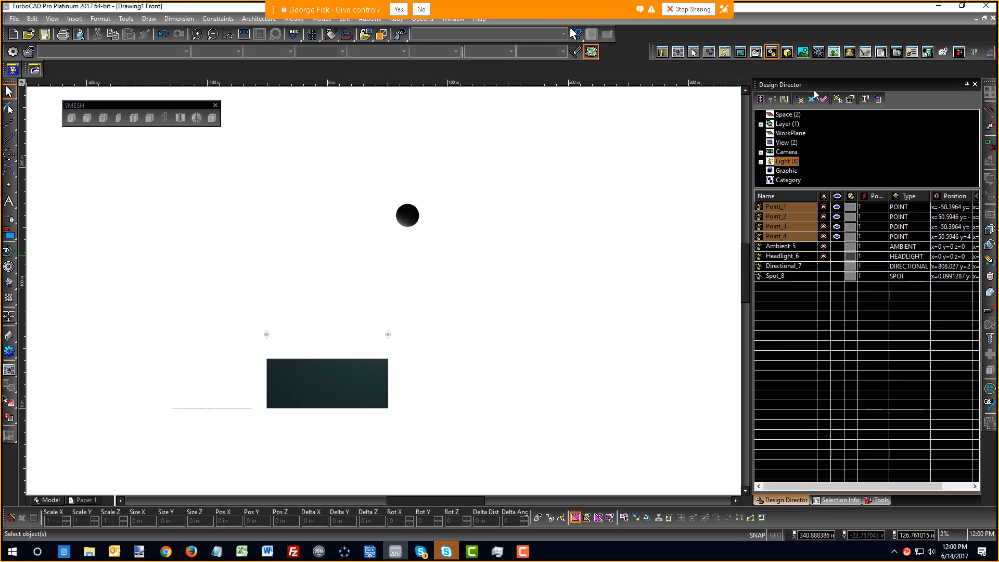
Set the sphere's luminance to RedSDK renderer, Single category and Point type
{"action": "double_click", "coordinate": [410, 216]}
{"action": "left_click", "coordinate": [398, 207]}
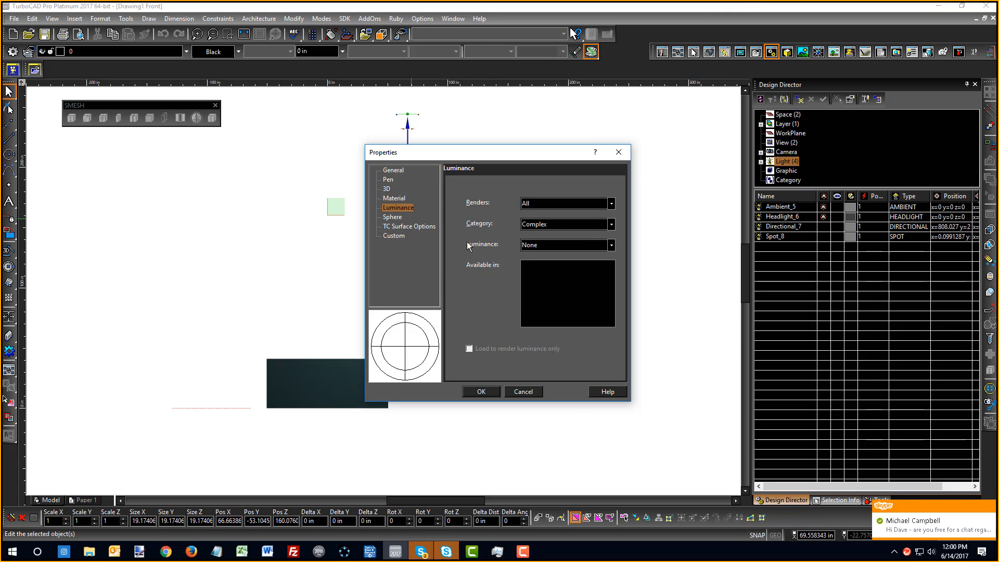
{"action": "left_click", "coordinate": [547, 223]}
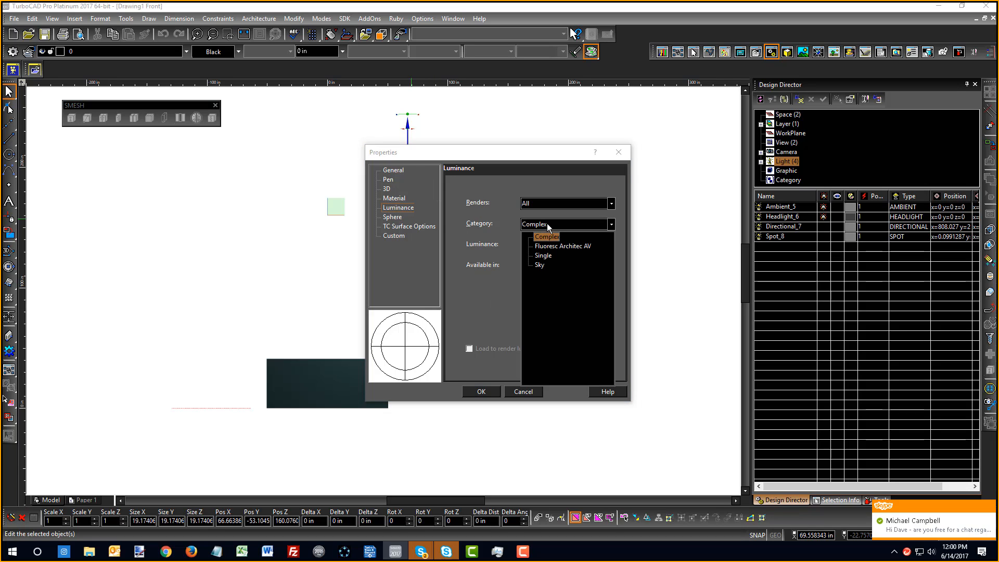
{"action": "left_click", "coordinate": [539, 255]}
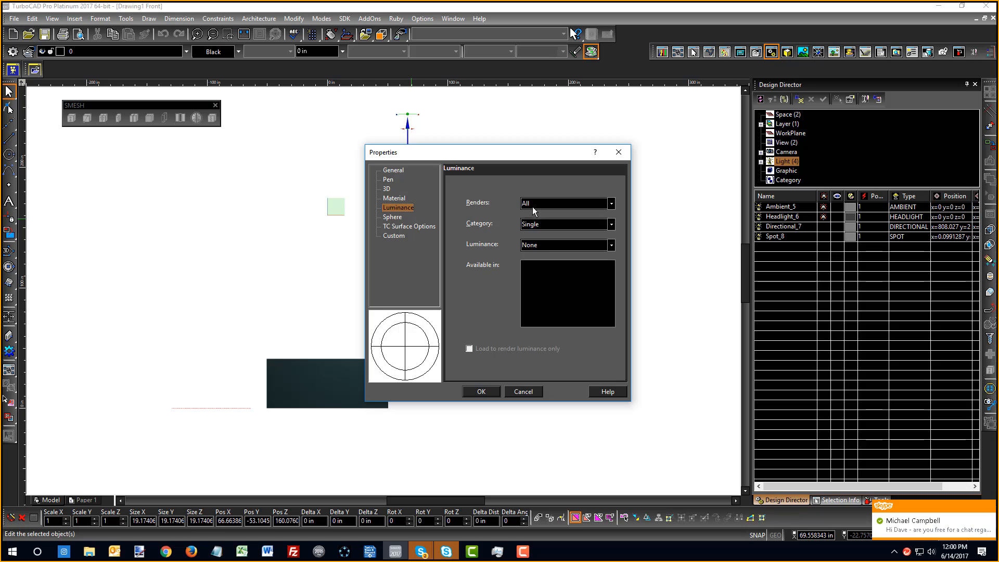
{"action": "left_click", "coordinate": [532, 207]}
{"action": "left_click", "coordinate": [536, 223]}
{"action": "left_click", "coordinate": [541, 244]}
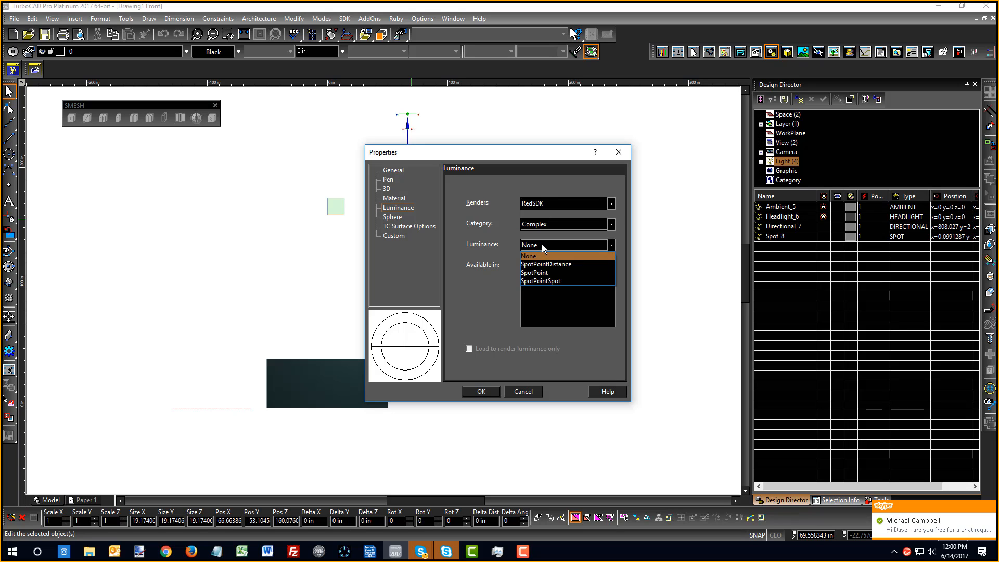
{"action": "left_click", "coordinate": [530, 228]}
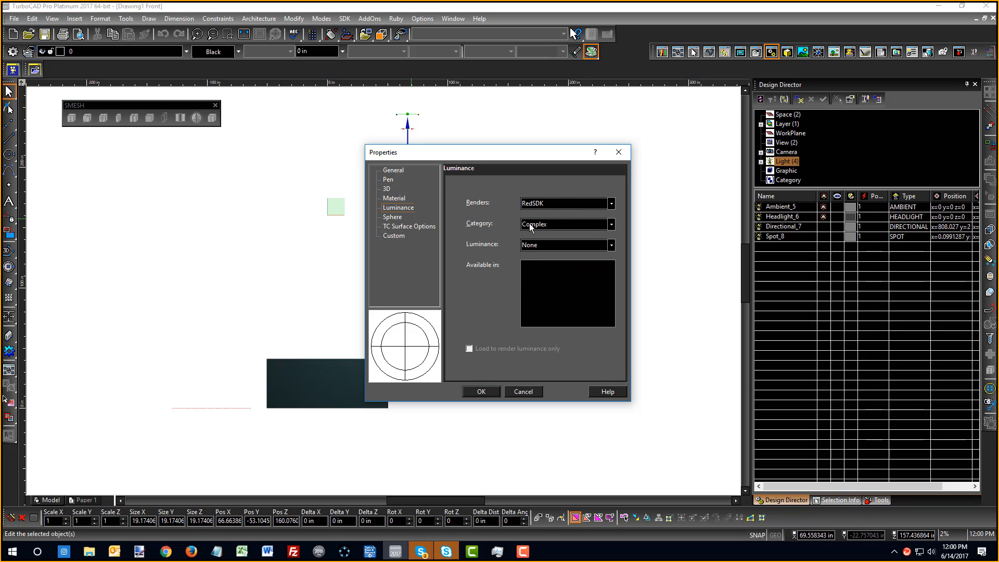
{"action": "left_click", "coordinate": [531, 227]}
{"action": "left_click", "coordinate": [541, 256]}
{"action": "left_click", "coordinate": [541, 247]}
{"action": "left_click", "coordinate": [532, 272]}
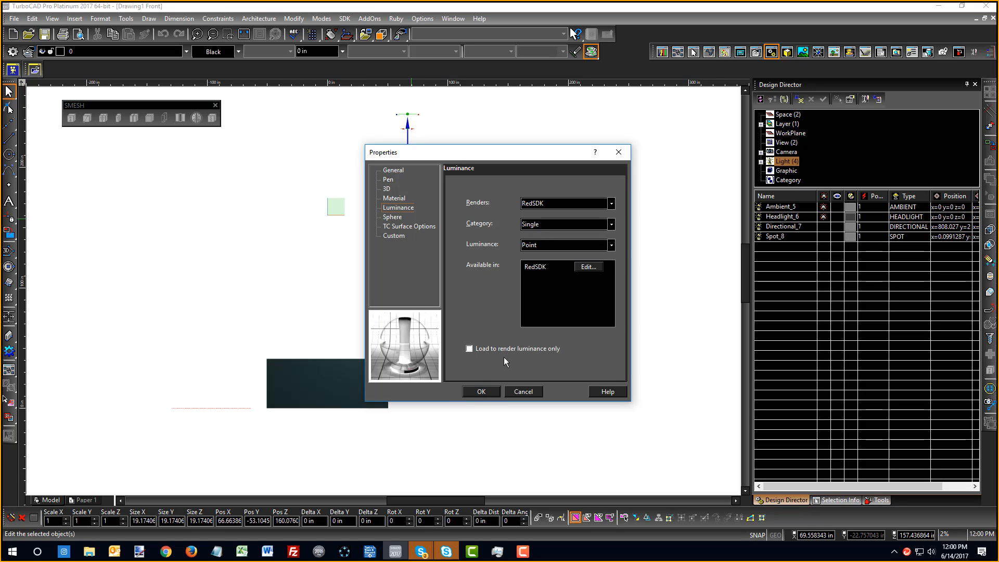
{"action": "left_click", "coordinate": [486, 392]}
Switch the view to Isometric SE
{"action": "right_click", "coordinate": [251, 302]}
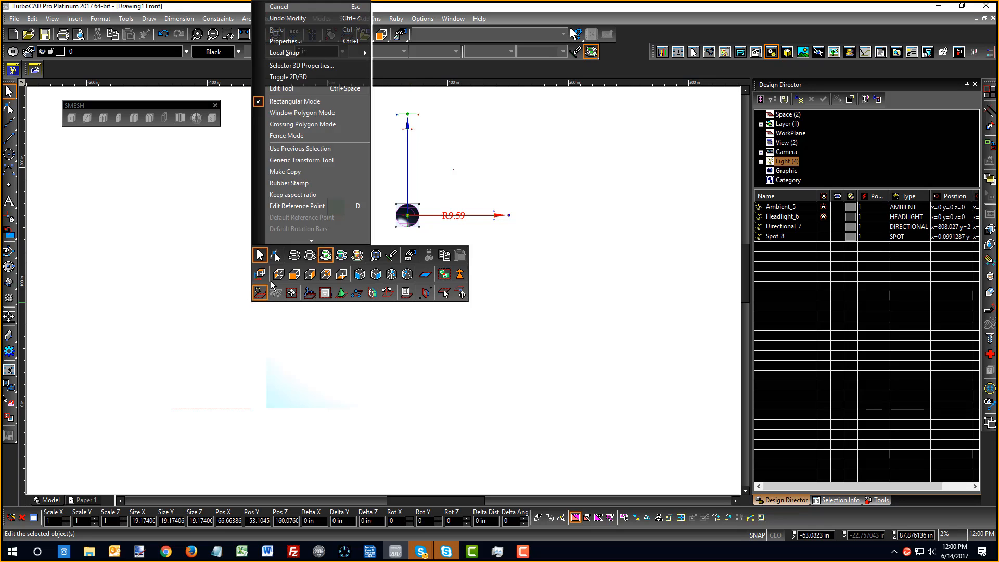
{"action": "left_click", "coordinate": [252, 279]}
{"action": "right_click", "coordinate": [251, 279]}
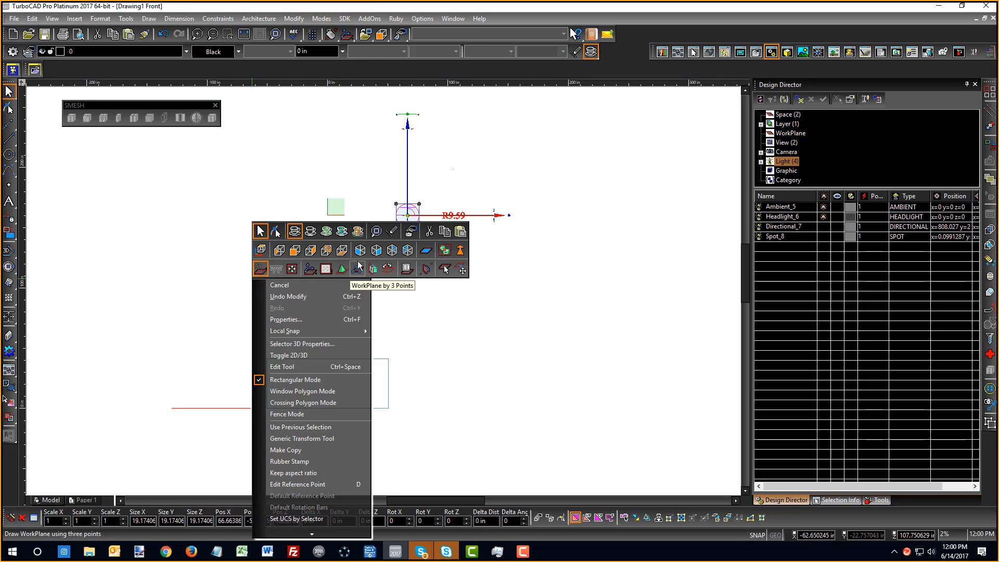
{"action": "left_click", "coordinate": [376, 251]}
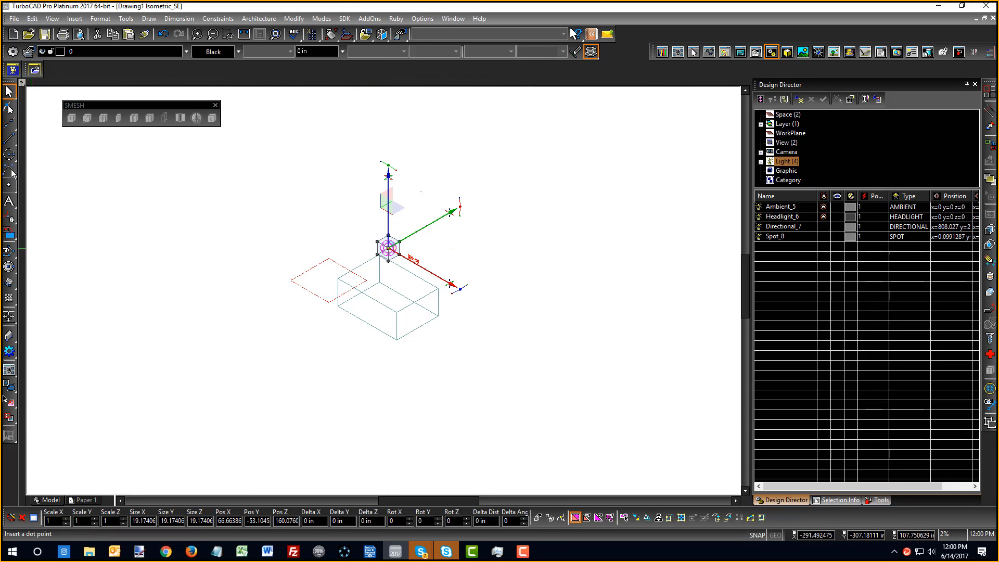
Draw a large, thin box to serve as a floor slab
{"action": "left_click", "coordinate": [9, 268]}
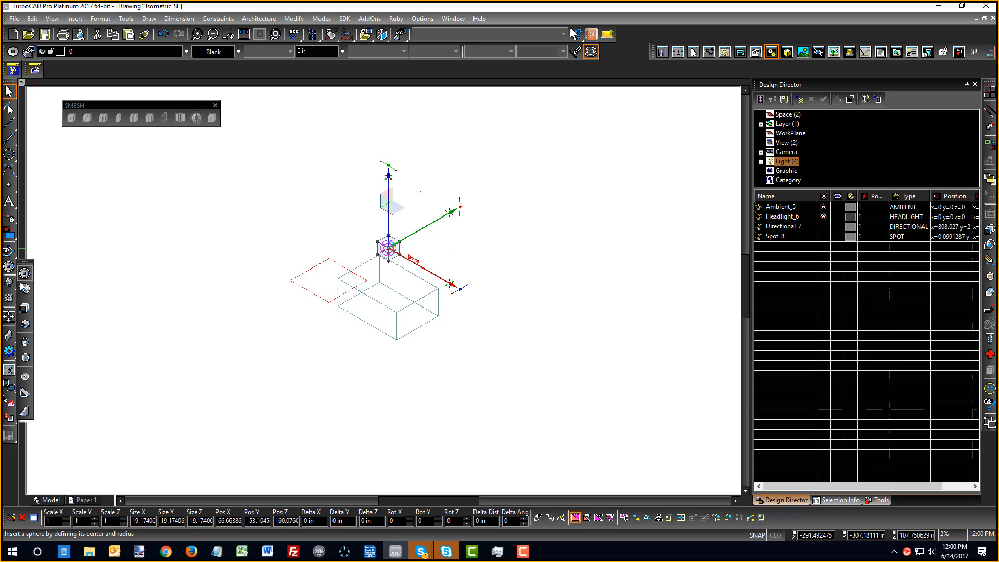
{"action": "left_click", "coordinate": [25, 311]}
{"action": "left_click", "coordinate": [334, 189]}
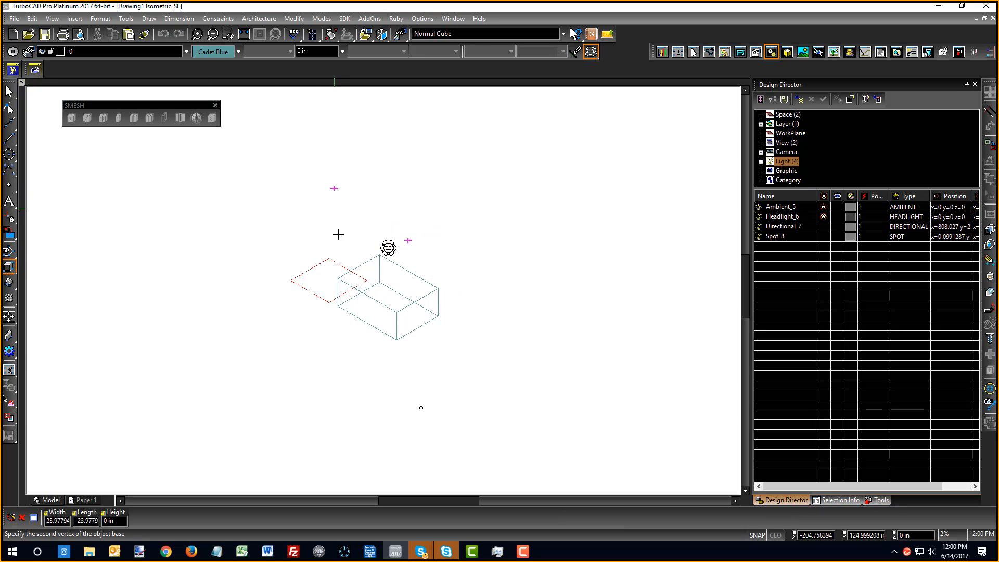
{"action": "left_click", "coordinate": [445, 428]}
{"action": "left_click", "coordinate": [481, 375]}
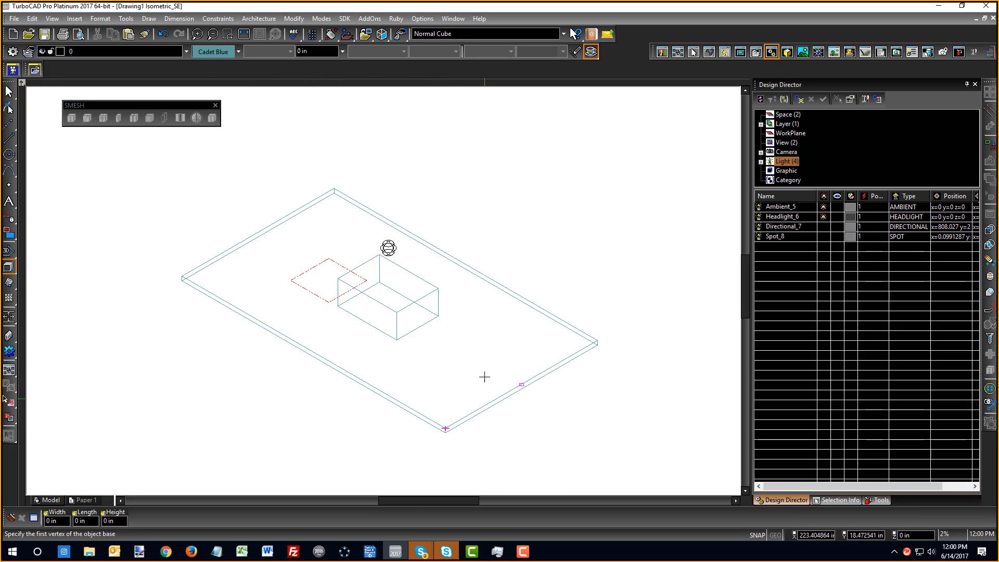
{"action": "right_click", "coordinate": [482, 367]}
{"action": "left_click", "coordinate": [490, 319]}
Lower the slab beneath the box in Front view, then return to Isometric SE
{"action": "right_click", "coordinate": [511, 232]}
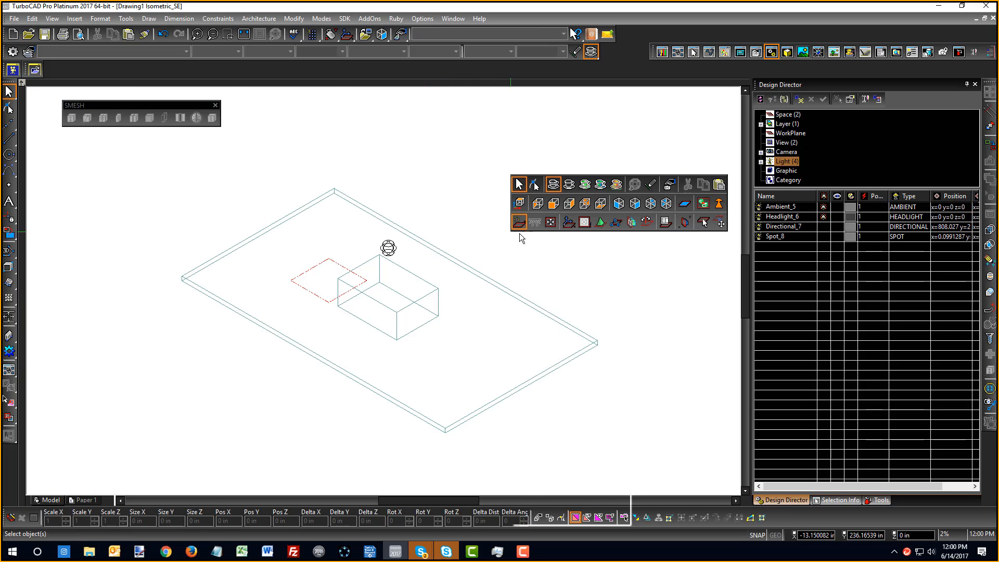
{"action": "left_click", "coordinate": [552, 206]}
{"action": "left_click", "coordinate": [505, 416]}
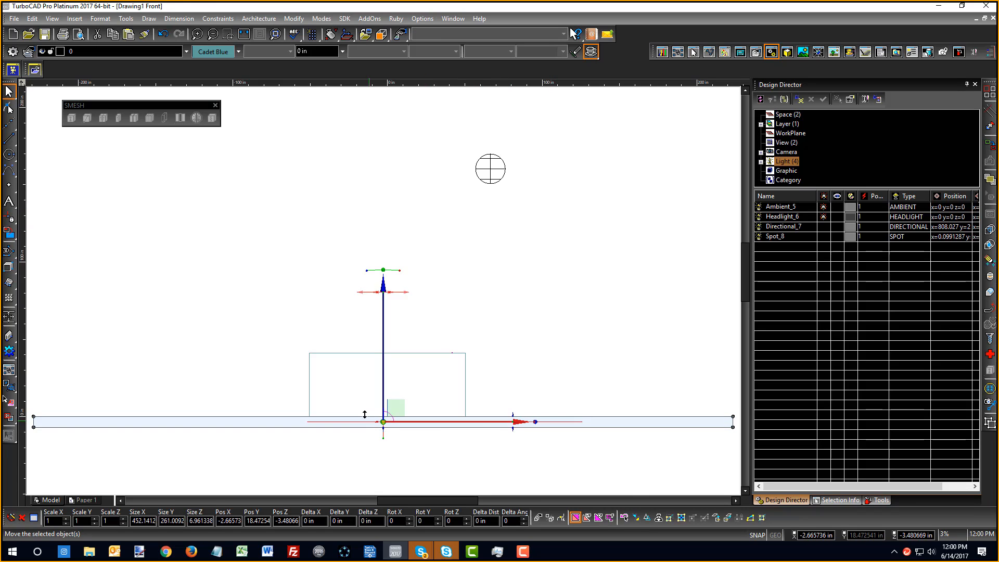
{"action": "left_click_drag", "start_coordinate": [383, 333], "coordinate": [390, 406]}
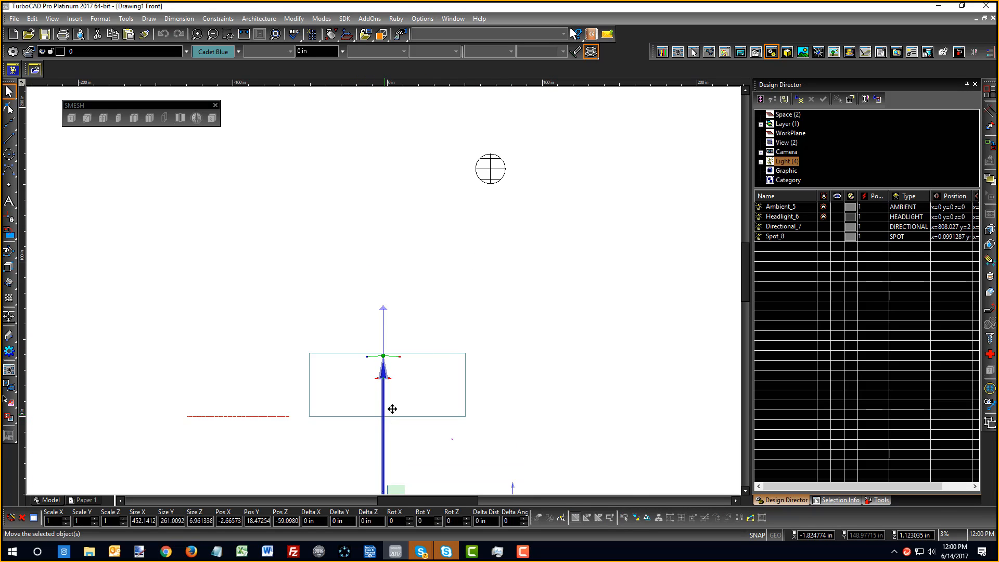
{"action": "right_click", "coordinate": [426, 256]}
{"action": "left_click", "coordinate": [551, 239]}
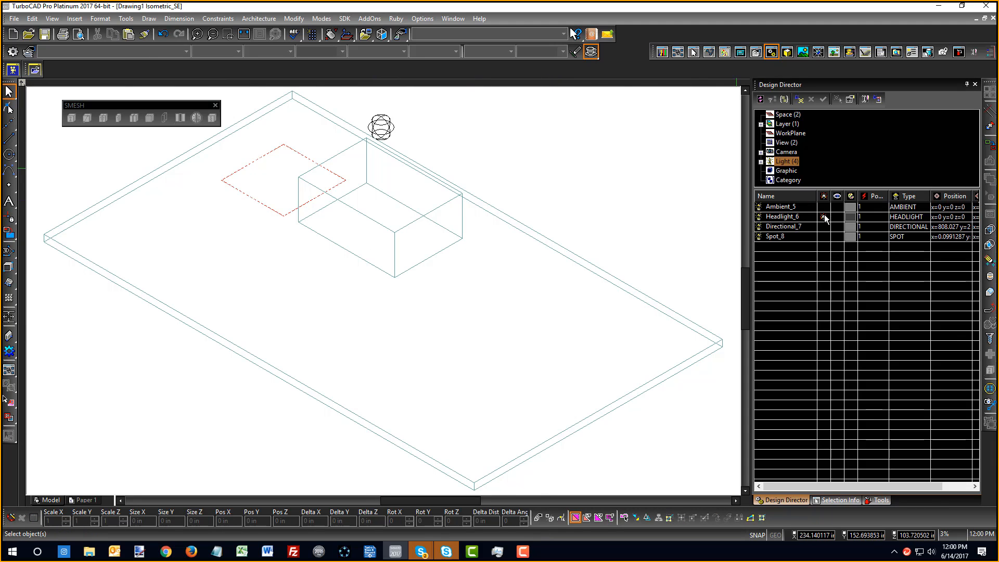
Shade the scene and set Quality Rendering properties to Redsdk Raytrace Standard
{"action": "right_click", "coordinate": [520, 186]}
{"action": "left_click", "coordinate": [591, 133]}
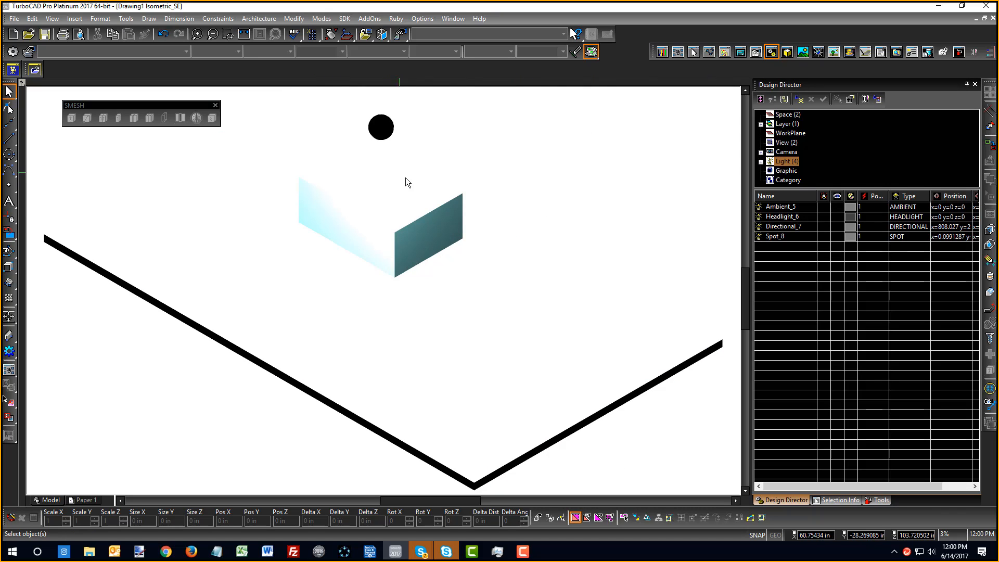
{"action": "right_click", "coordinate": [493, 172]}
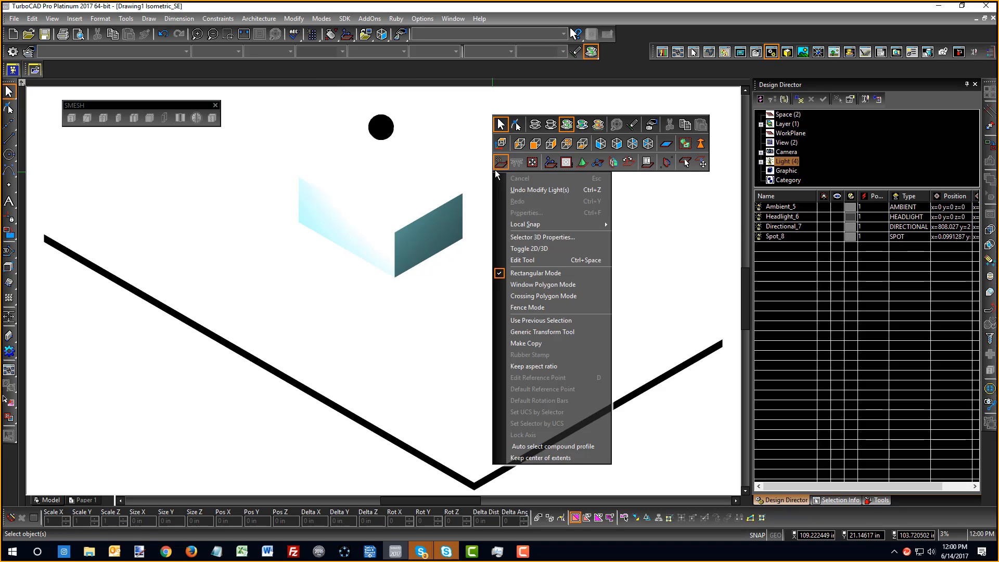
{"action": "right_click", "coordinate": [578, 129]}
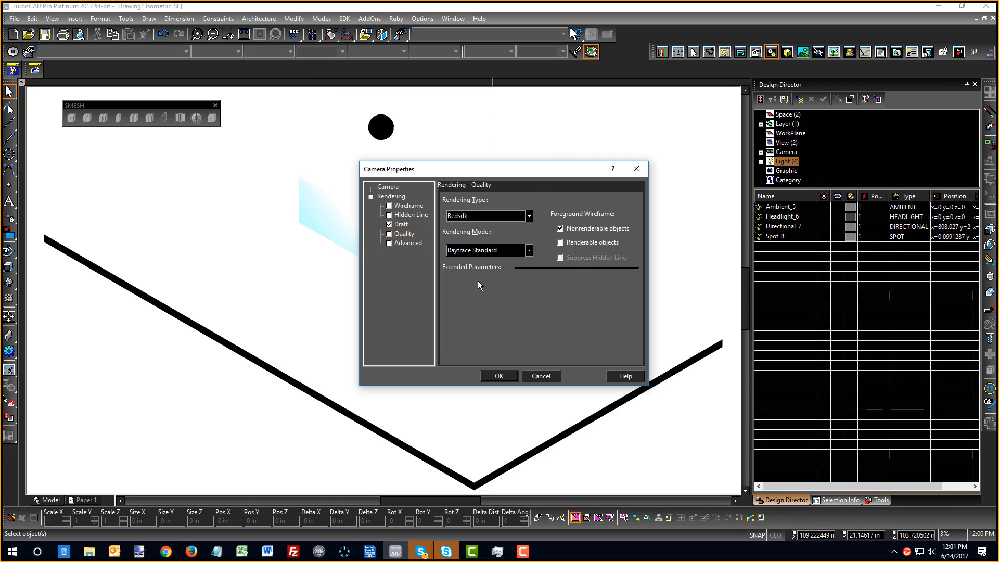
{"action": "left_click", "coordinate": [492, 378]}
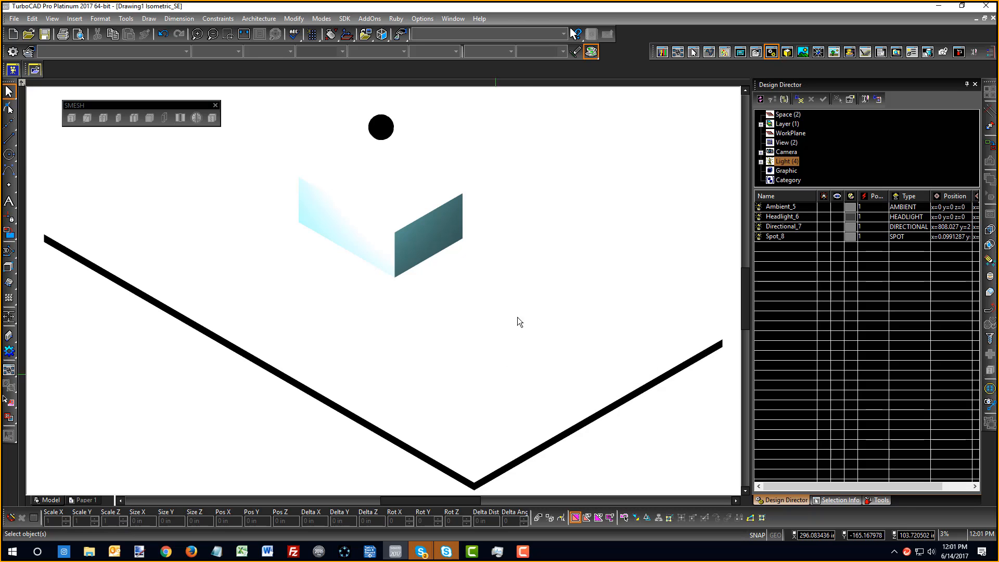
Run a Quality Rendering of the scene, dismissing the Embree warning
{"action": "right_click", "coordinate": [498, 166]}
{"action": "left_click", "coordinate": [588, 118]}
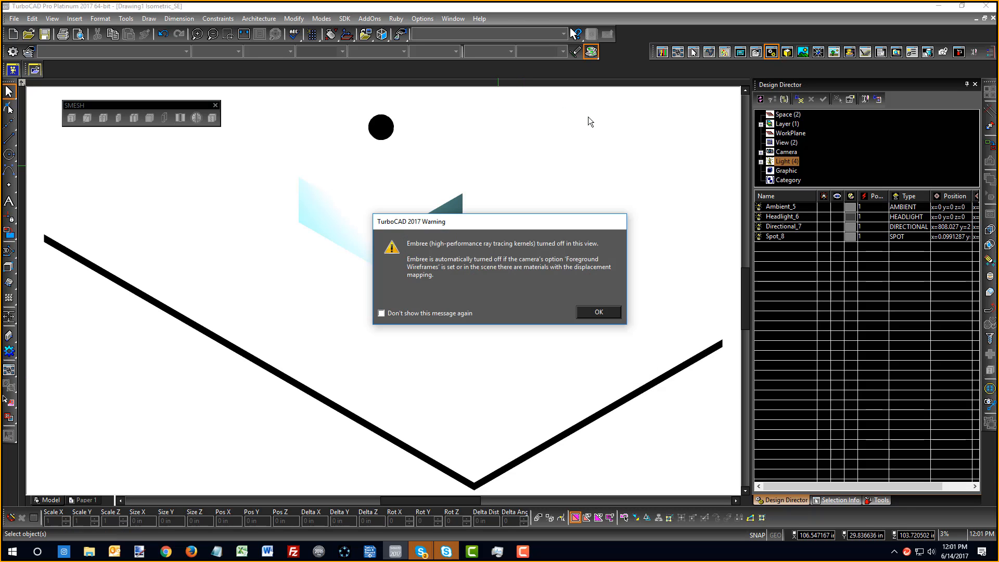
{"action": "left_click", "coordinate": [583, 313]}
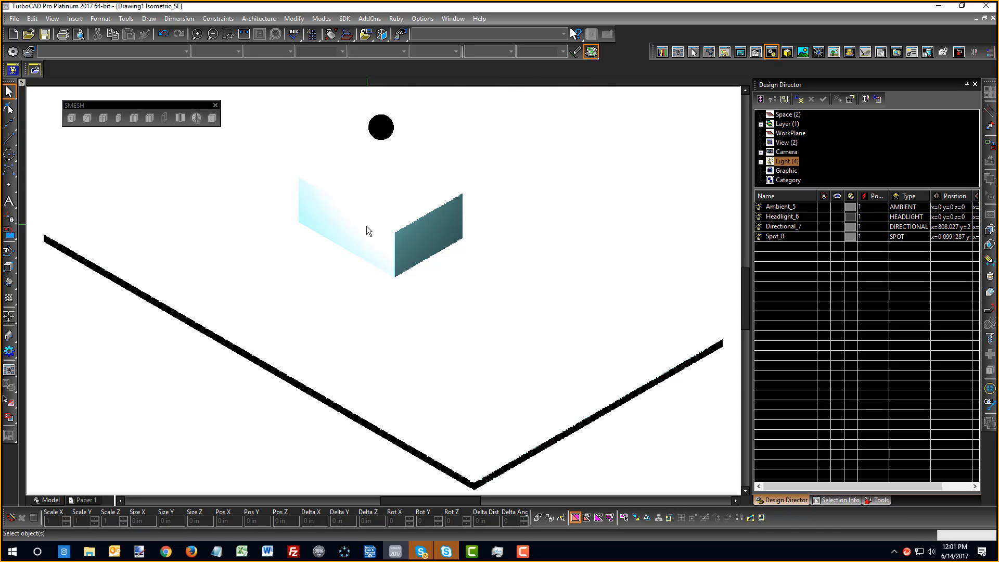
{"action": "scroll", "coordinate": [386, 292], "scroll_direction": "down", "scroll_amount": 1}
{"action": "scroll", "coordinate": [388, 289], "scroll_direction": "up", "scroll_amount": 2}
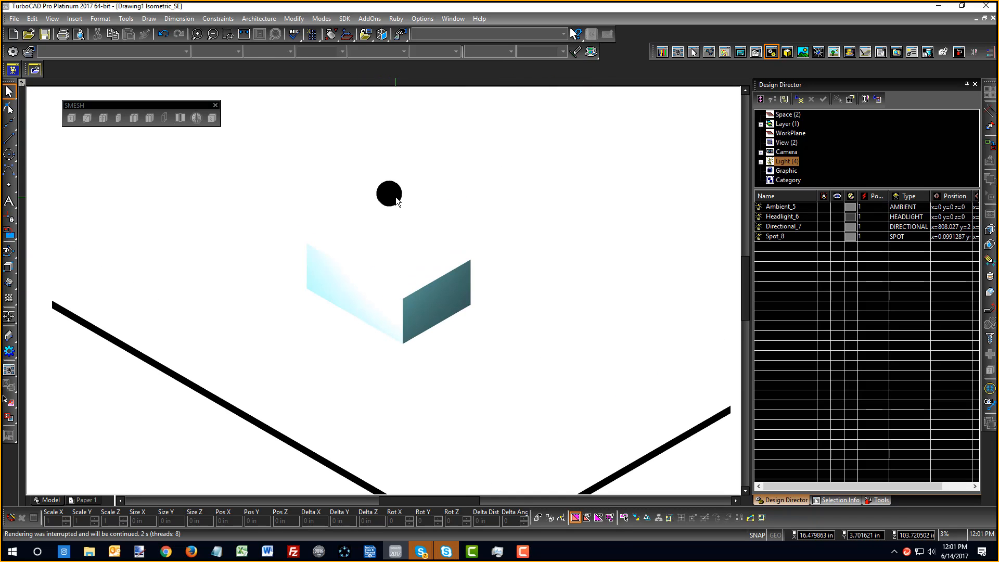
{"action": "right_click", "coordinate": [489, 182]}
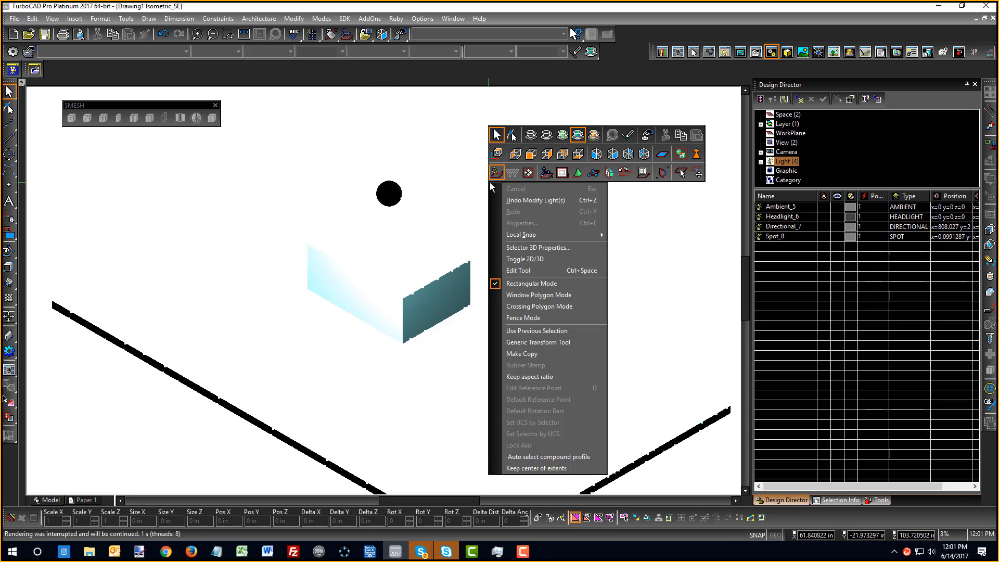
{"action": "left_click", "coordinate": [396, 202]}
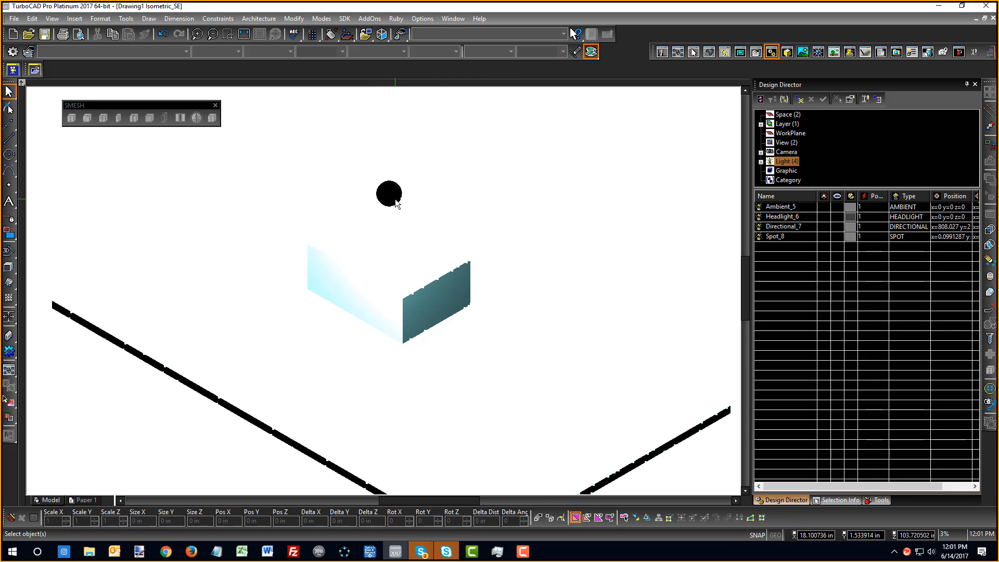
{"action": "left_click", "coordinate": [397, 202]}
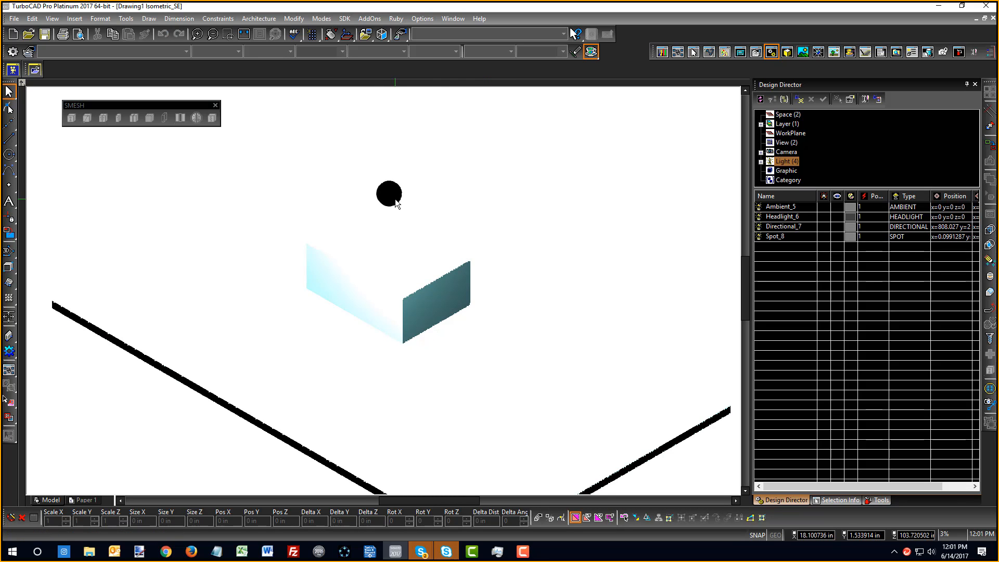
Create a layer named 'lum', make it current, and turn its visibility off
{"action": "left_click", "coordinate": [783, 124]}
{"action": "right_click", "coordinate": [772, 214]}
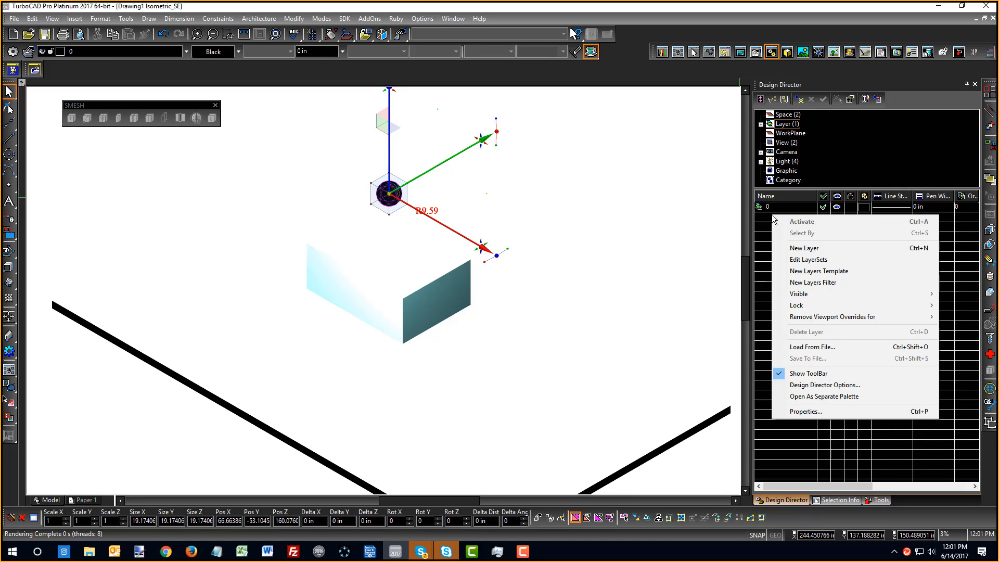
{"action": "left_click", "coordinate": [796, 249]}
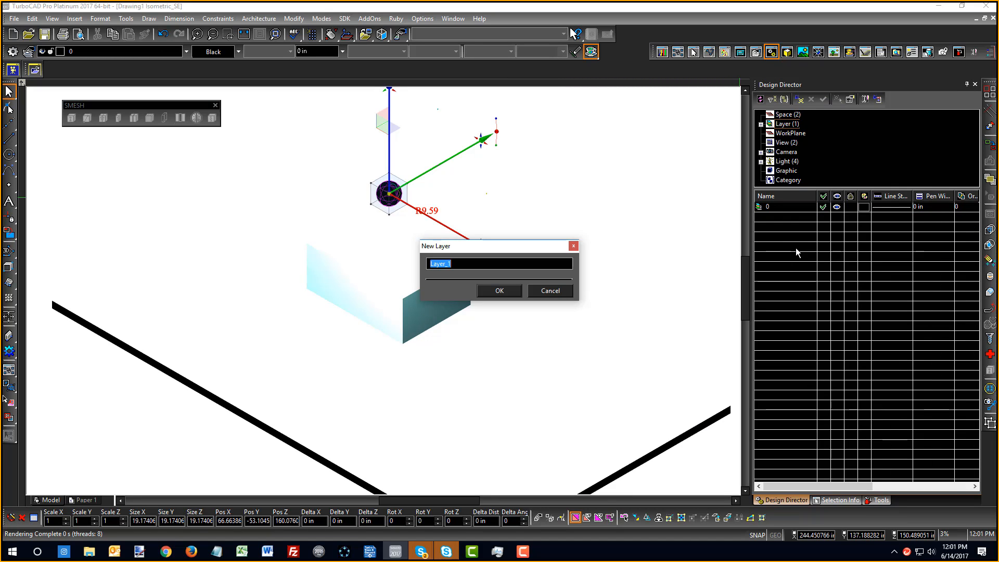
{"action": "type", "text": "lum"}
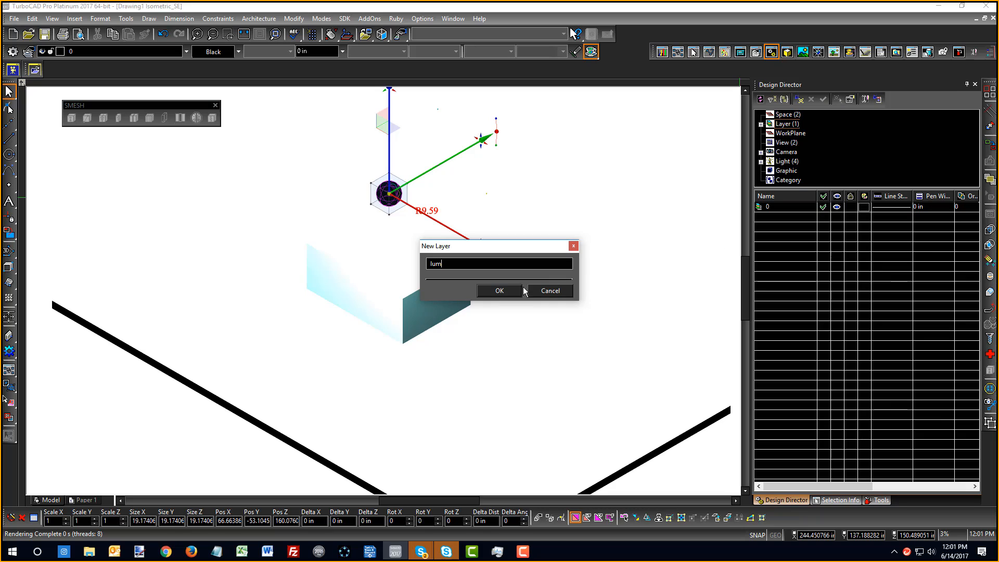
{"action": "left_click", "coordinate": [499, 291]}
{"action": "left_click", "coordinate": [823, 216]}
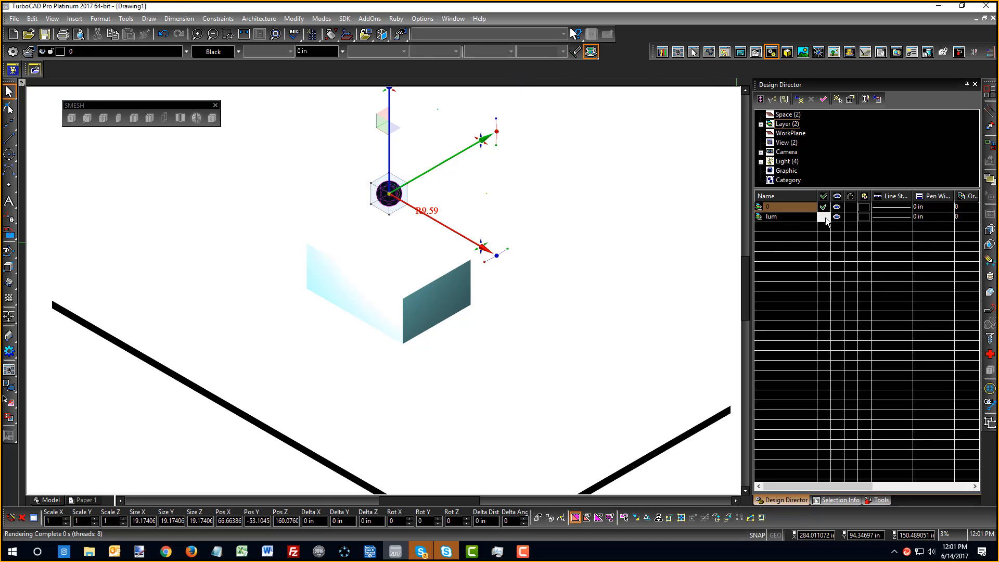
{"action": "left_click", "coordinate": [837, 217]}
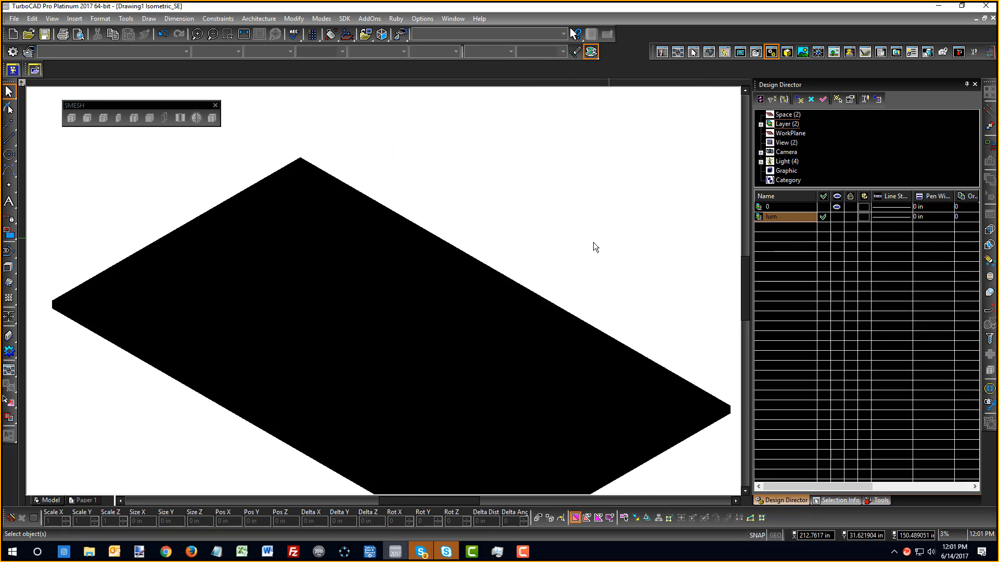
{"action": "scroll", "coordinate": [416, 299], "scroll_direction": "down", "scroll_amount": 3}
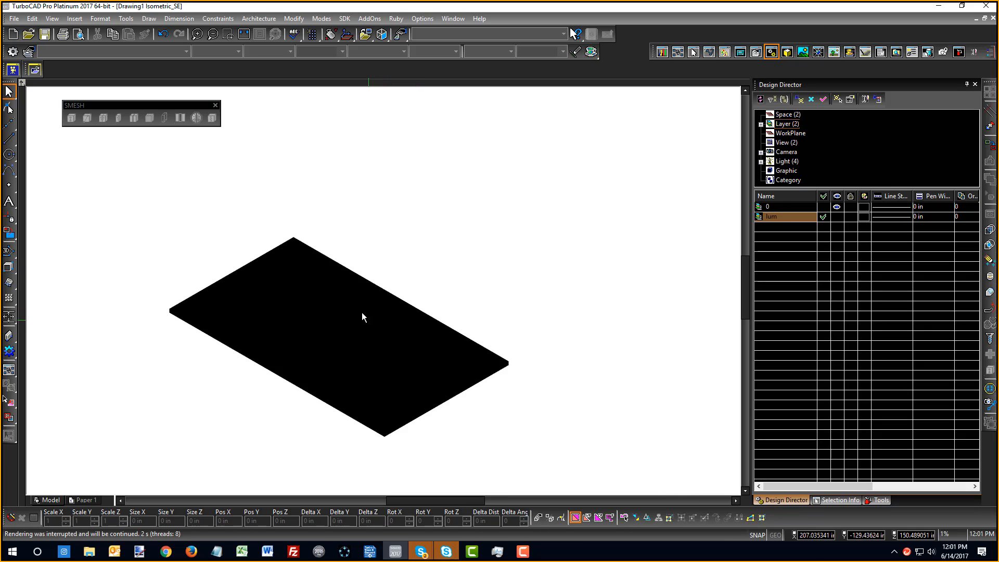
{"action": "scroll", "coordinate": [364, 313], "scroll_direction": "up", "scroll_amount": 3}
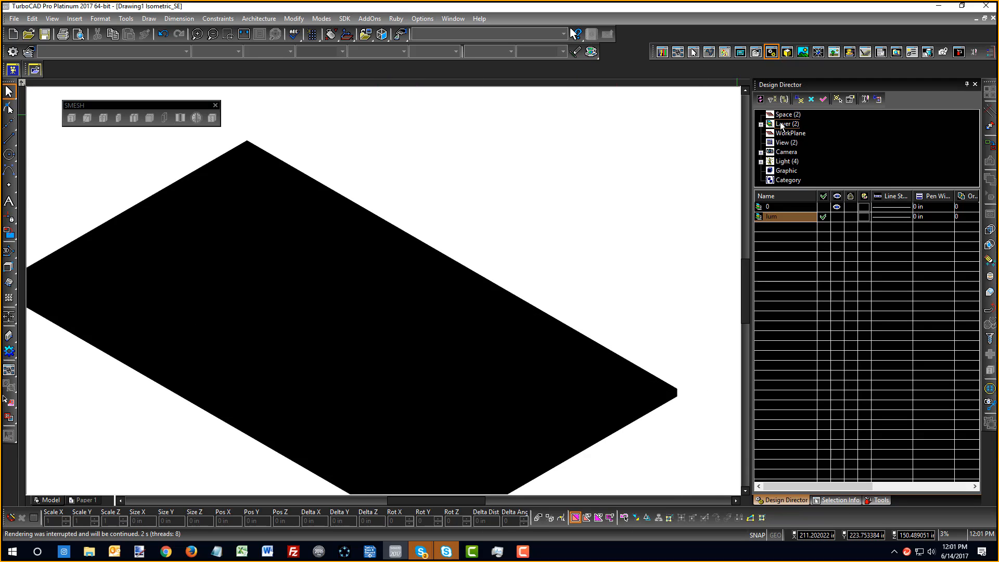
Switch on the Ambient_5, Directional_7 and Spot_8 lights
{"action": "left_click", "coordinate": [784, 161]}
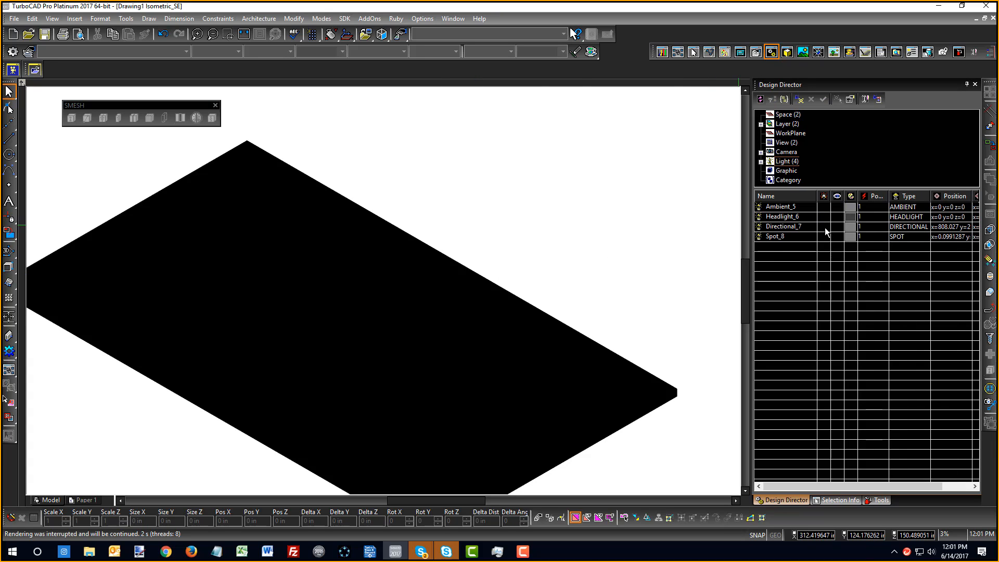
{"action": "left_click", "coordinate": [824, 207]}
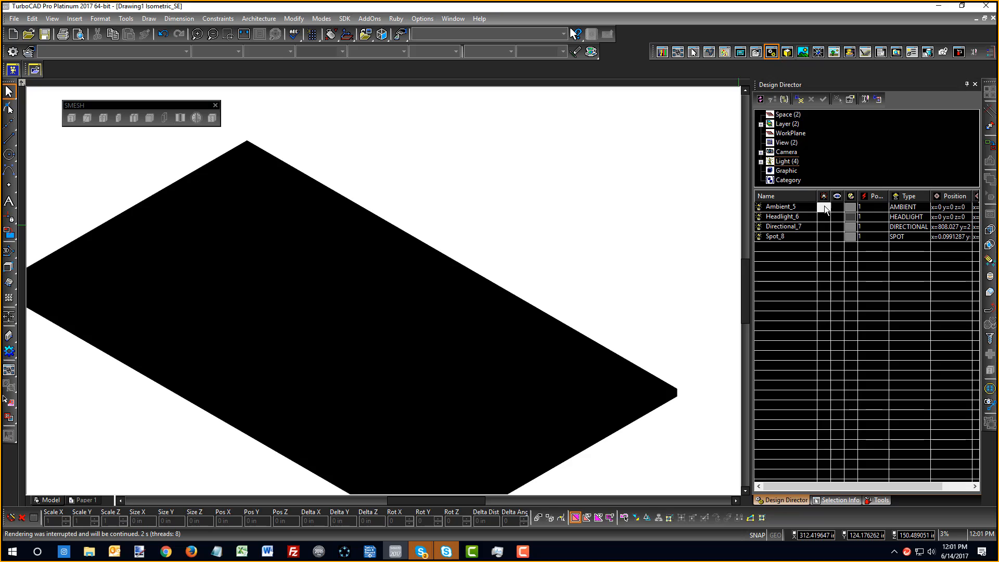
{"action": "left_click", "coordinate": [823, 237]}
{"action": "left_click", "coordinate": [823, 226]}
{"action": "middle_click_drag", "start_coordinate": [519, 295], "coordinate": [510, 213]}
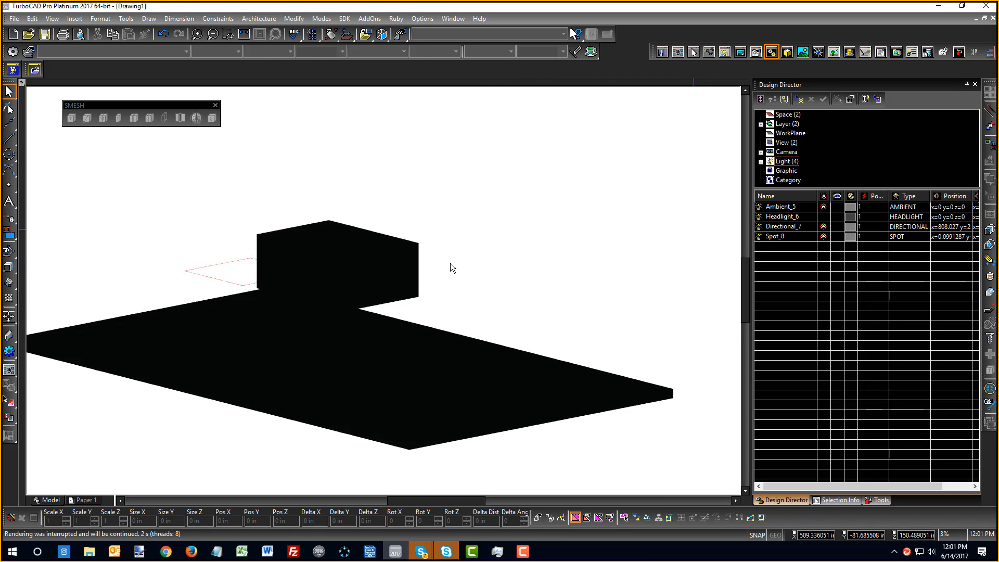
Toggle the view to wireframe and then to Draft Rendering
{"action": "right_click", "coordinate": [487, 225]}
{"action": "left_click", "coordinate": [520, 197]}
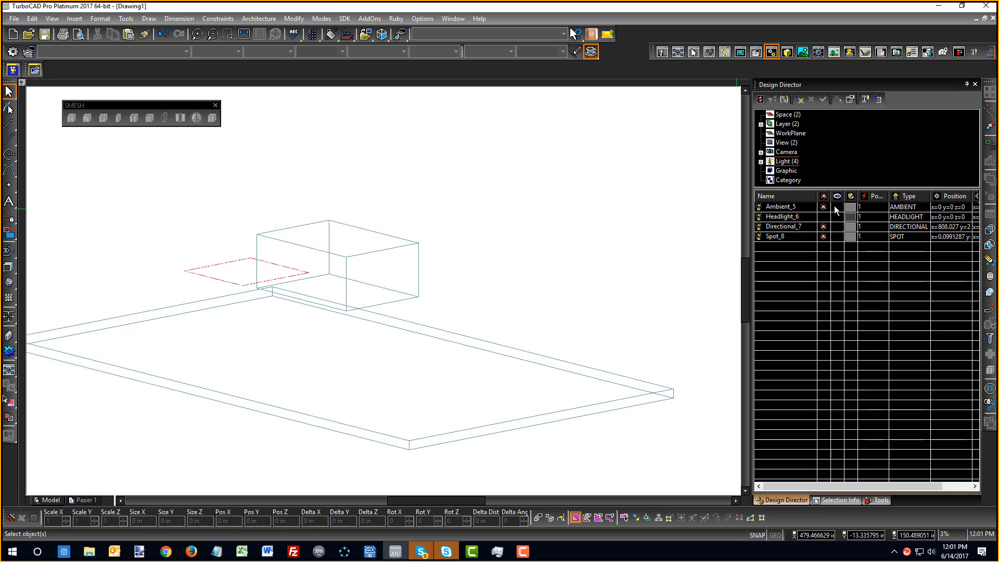
{"action": "right_click", "coordinate": [553, 234]}
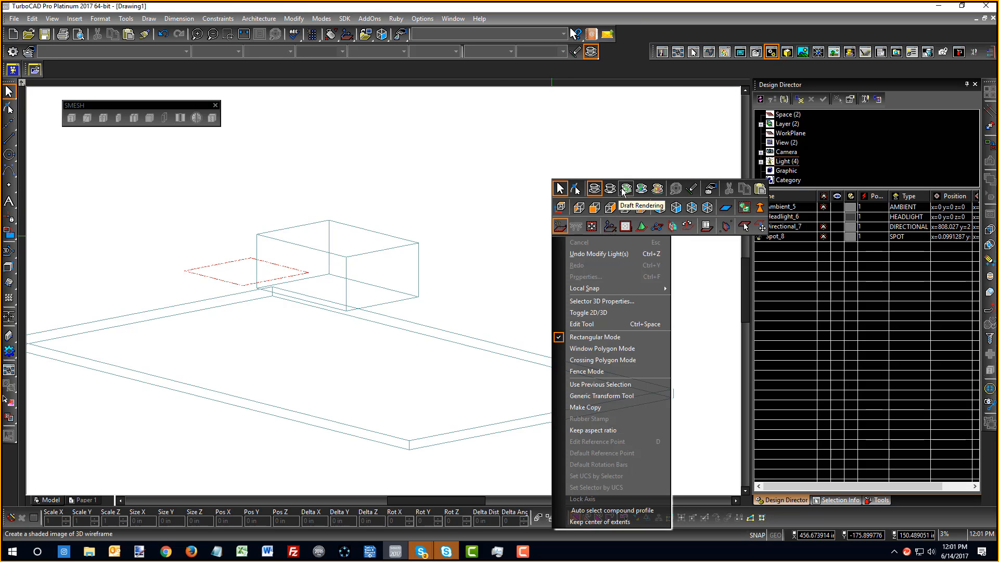
{"action": "left_click", "coordinate": [624, 190]}
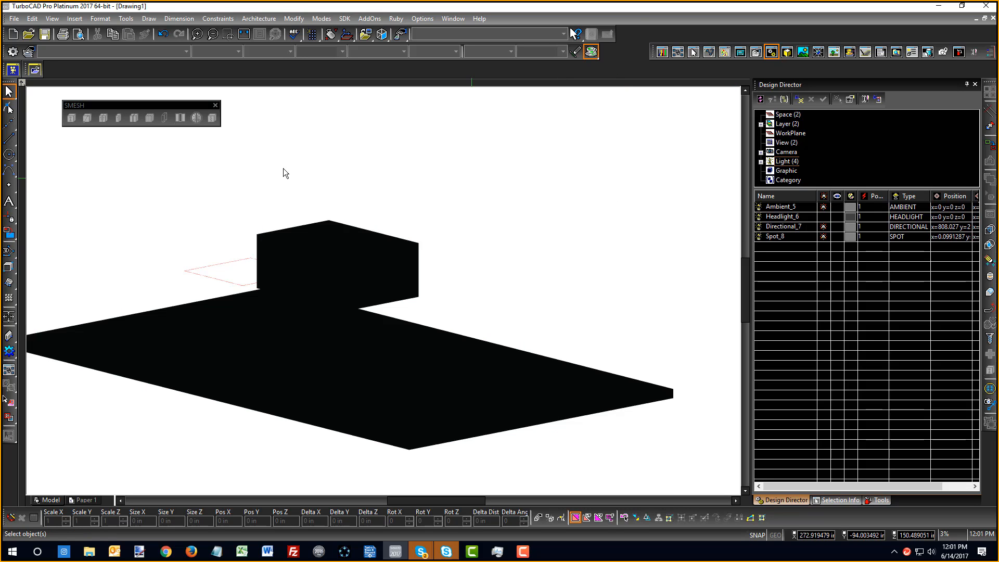
{"action": "left_click", "coordinate": [295, 227]}
{"action": "left_click", "coordinate": [645, 261]}
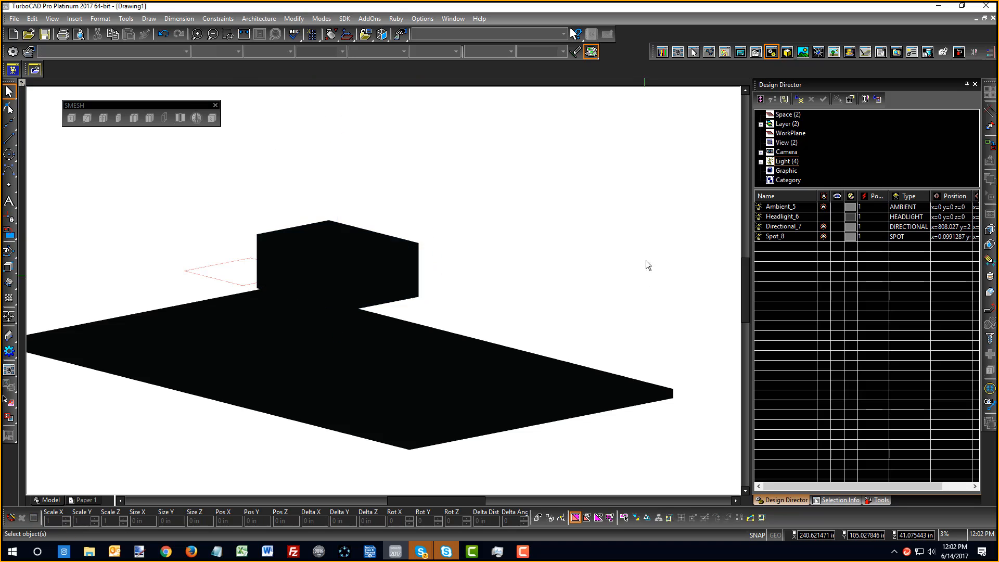
Turn Spot_8 off and Headlight_6 on, viewing the box and slab from lower
{"action": "left_click", "coordinate": [823, 237]}
{"action": "left_click", "coordinate": [823, 216]}
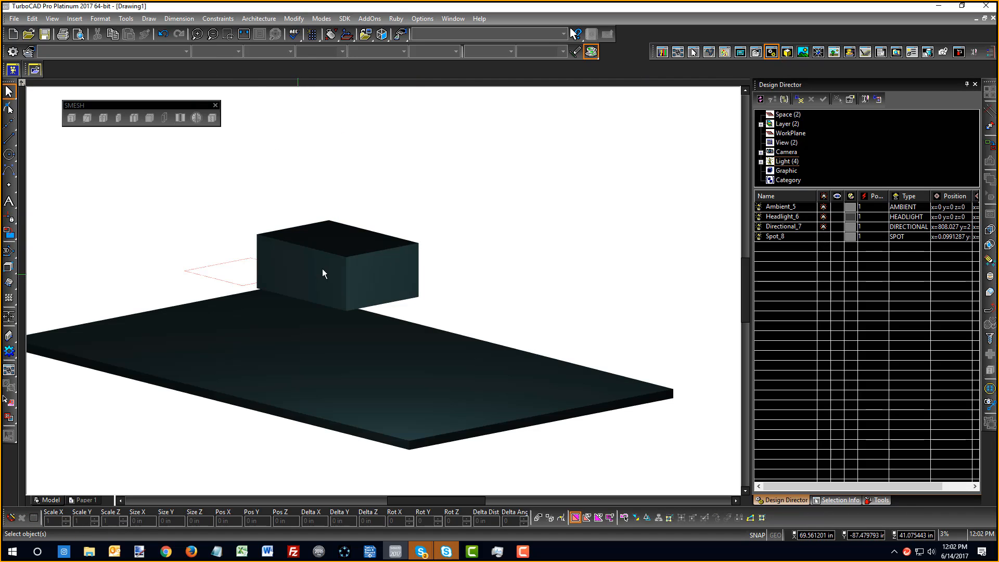
{"action": "scroll", "coordinate": [403, 303], "scroll_direction": "up", "scroll_amount": 5}
{"action": "scroll", "coordinate": [404, 325], "scroll_direction": "down", "scroll_amount": 8}
{"action": "middle_click_drag", "start_coordinate": [401, 323], "coordinate": [387, 303]}
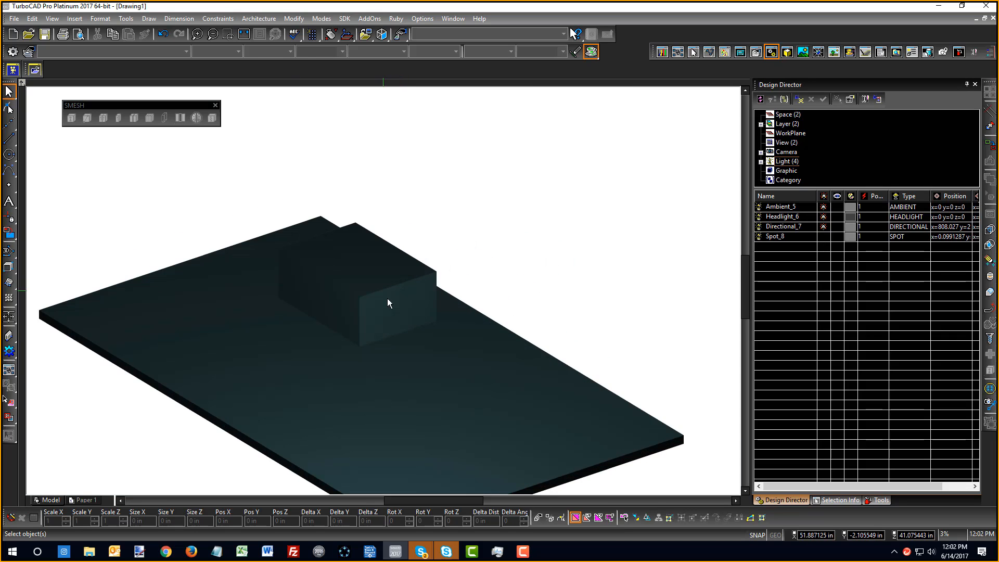
{"action": "left_click", "coordinate": [823, 216]}
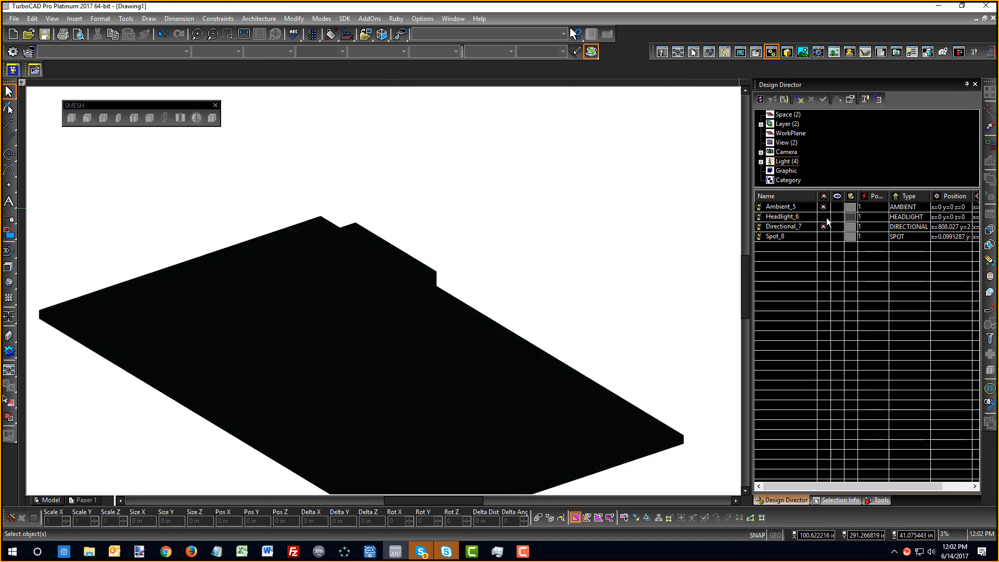
{"action": "left_click", "coordinate": [823, 217]}
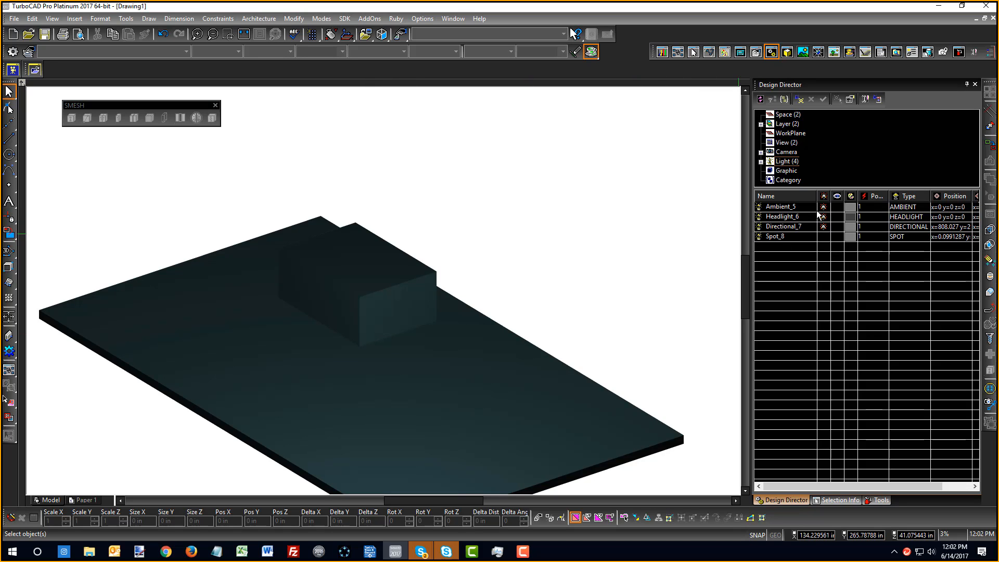
{"action": "scroll", "coordinate": [367, 293], "scroll_direction": "down", "scroll_amount": 2}
{"action": "scroll", "coordinate": [374, 294], "scroll_direction": "up", "scroll_amount": 2}
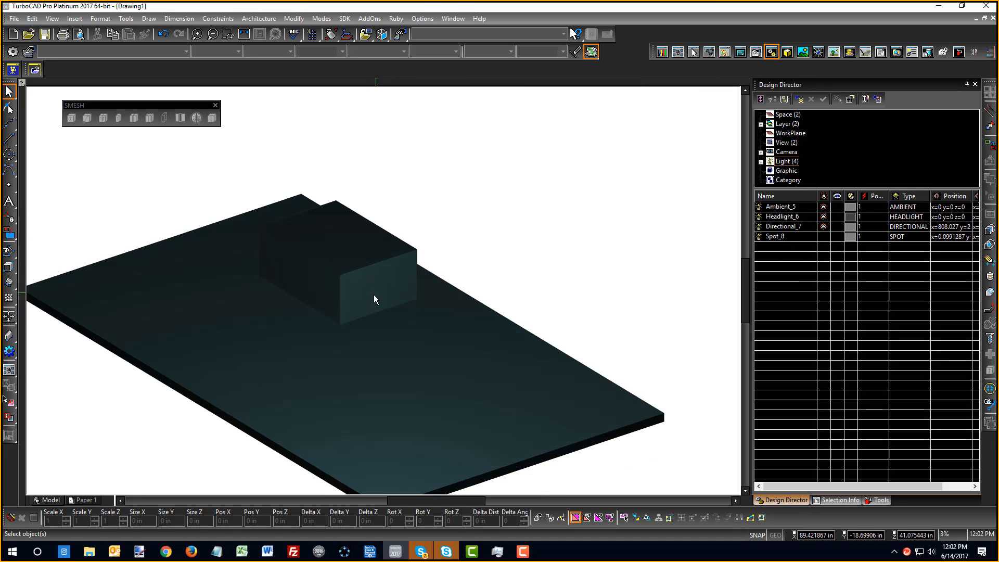
{"action": "middle_click_drag", "start_coordinate": [374, 295], "coordinate": [447, 268], "text": "shift"}
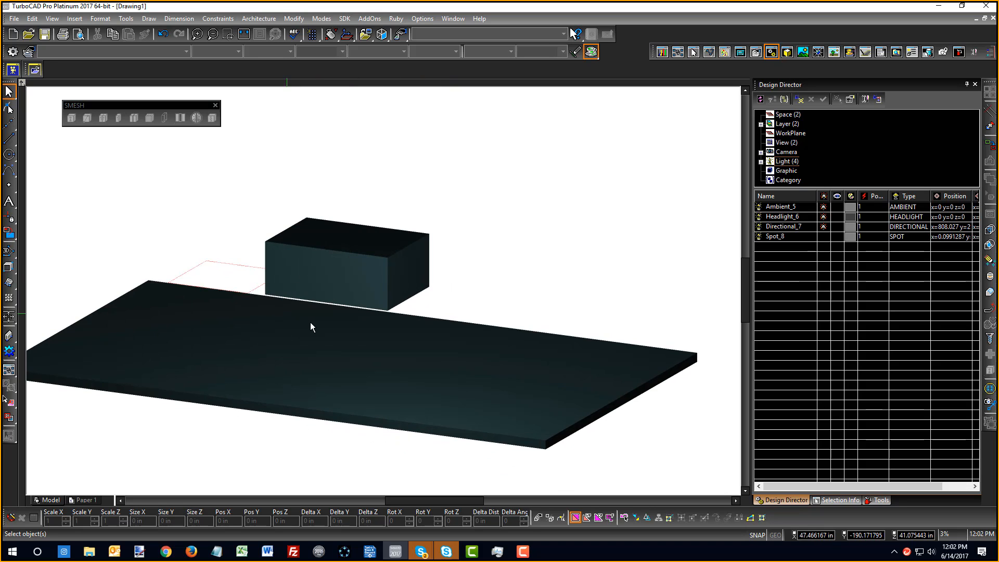
Set Headlight_6's colour to white, widen the Power column, and switch the headlight off
{"action": "left_click", "coordinate": [847, 218]}
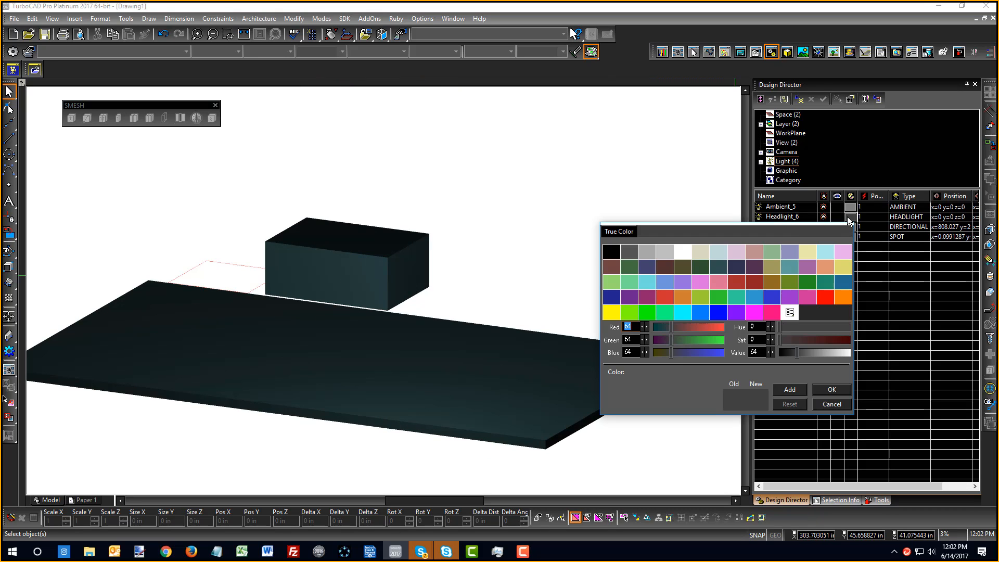
{"action": "double_click", "coordinate": [682, 254]}
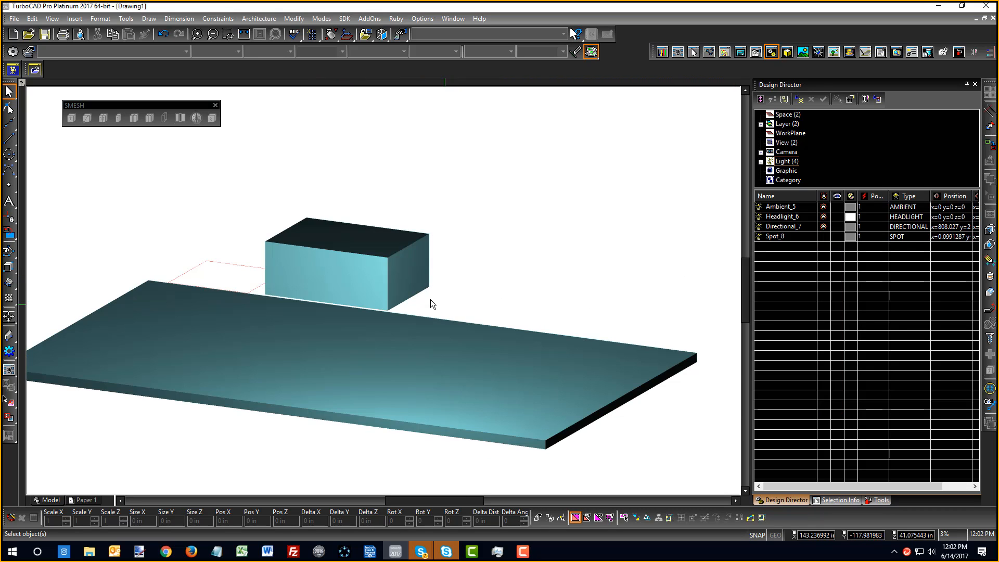
{"action": "left_click", "coordinate": [863, 217]}
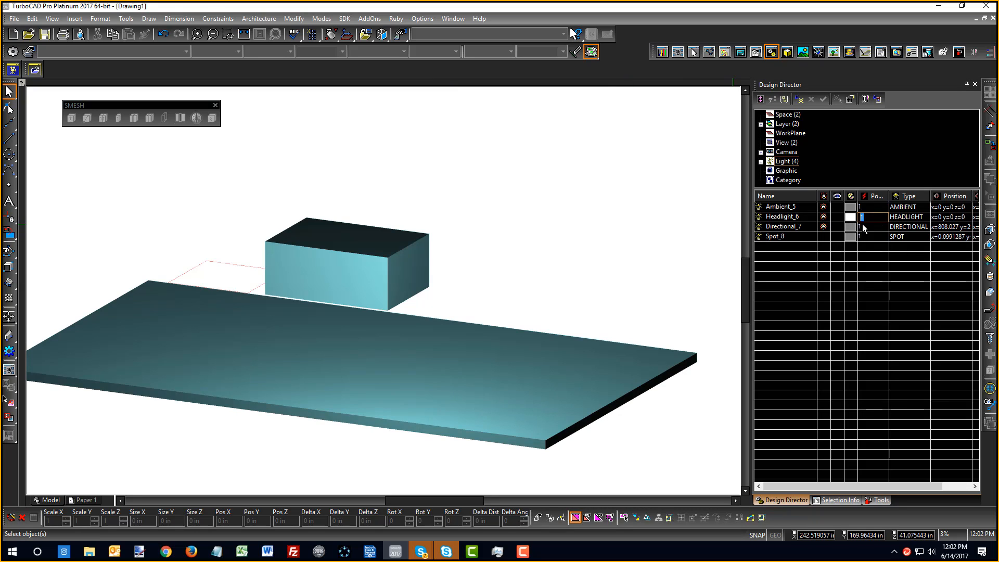
{"action": "left_click_drag", "start_coordinate": [888, 197], "coordinate": [908, 196]}
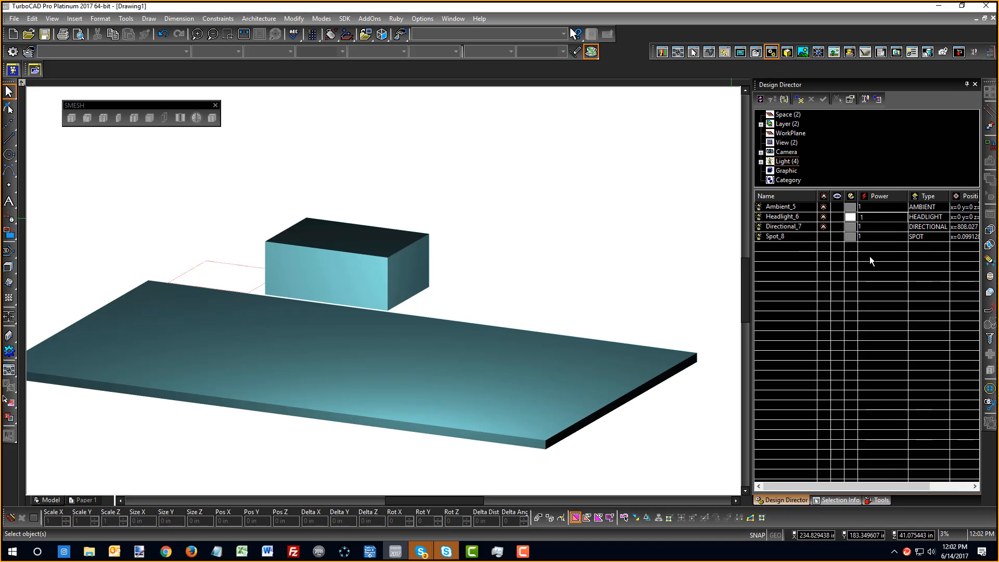
{"action": "left_click", "coordinate": [823, 216]}
{"action": "middle_click_drag", "start_coordinate": [407, 301], "coordinate": [402, 350]}
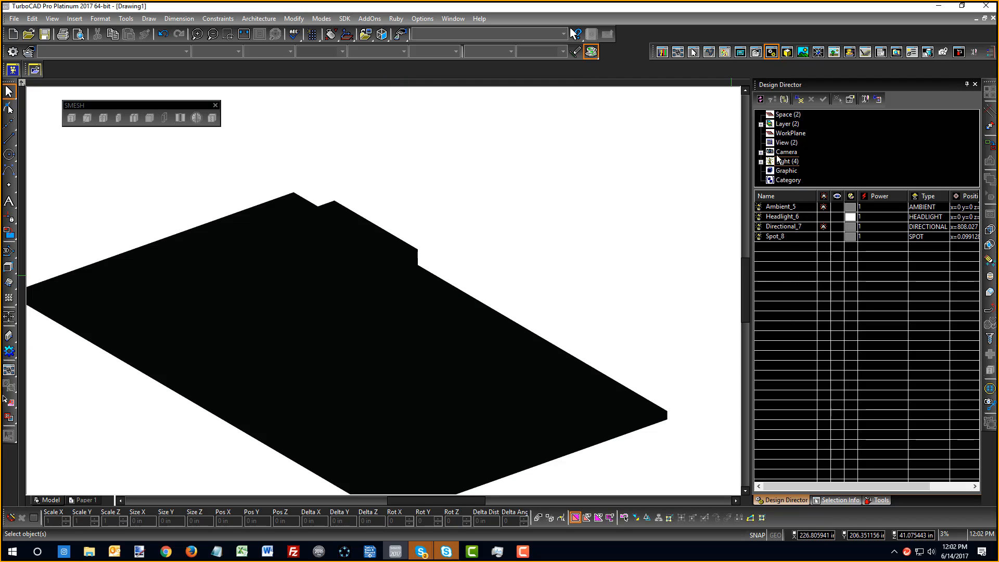
Make the lum layer visible again in the layer list
{"action": "left_click", "coordinate": [784, 124]}
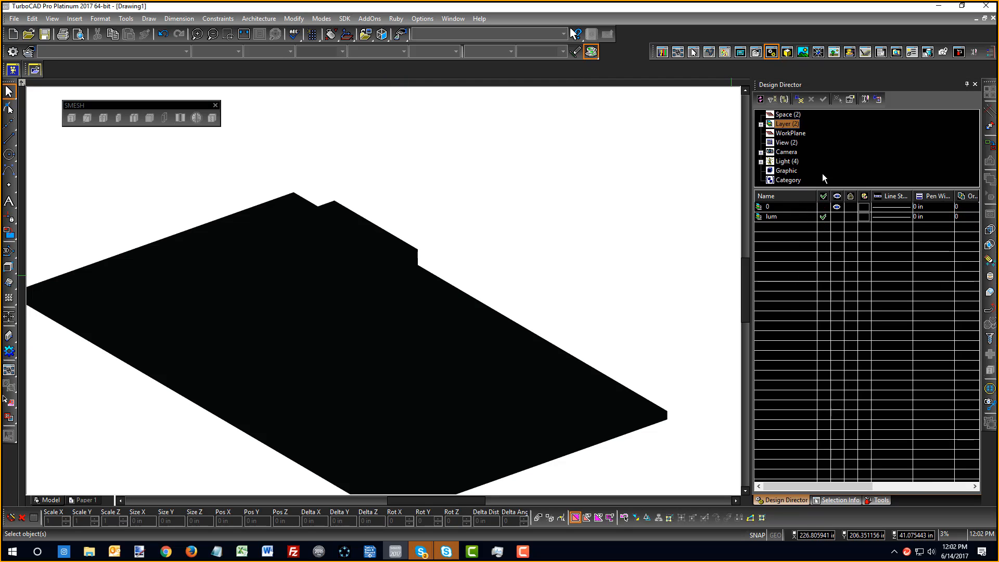
{"action": "left_click", "coordinate": [836, 217]}
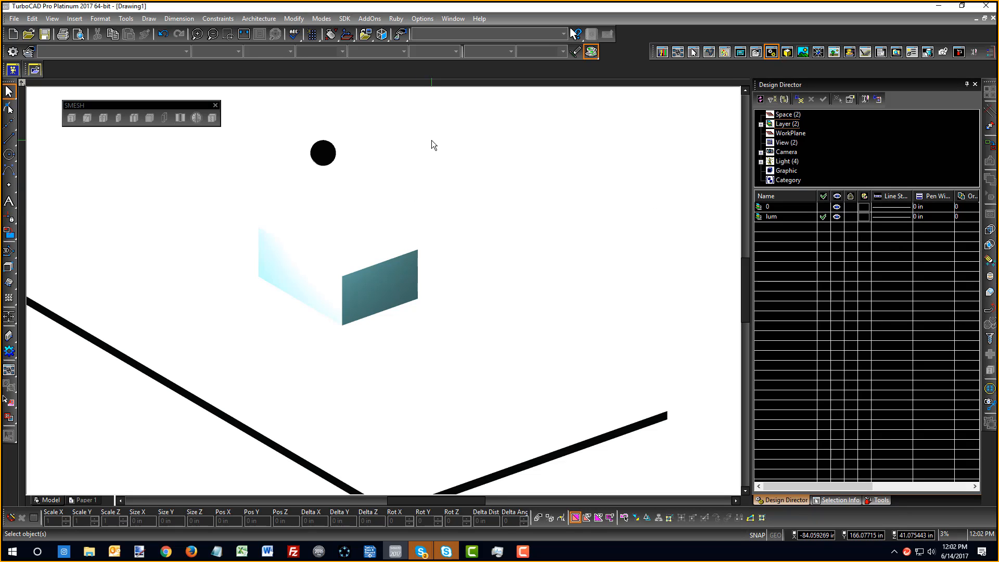
{"action": "scroll", "coordinate": [383, 296], "scroll_direction": "down", "scroll_amount": 2}
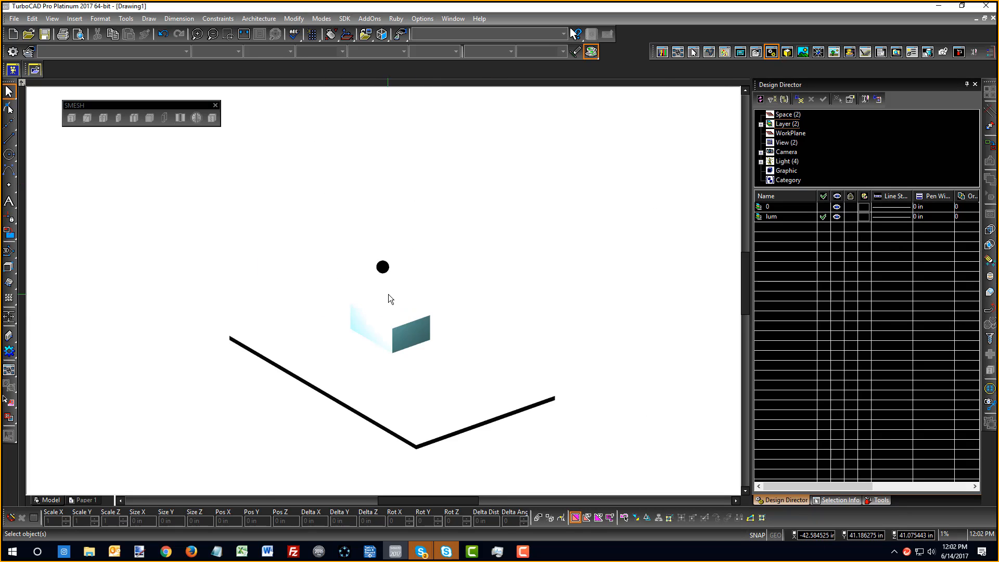
{"action": "scroll", "coordinate": [388, 294], "scroll_direction": "up", "scroll_amount": 2}
{"action": "scroll", "coordinate": [388, 351], "scroll_direction": "down", "scroll_amount": 2}
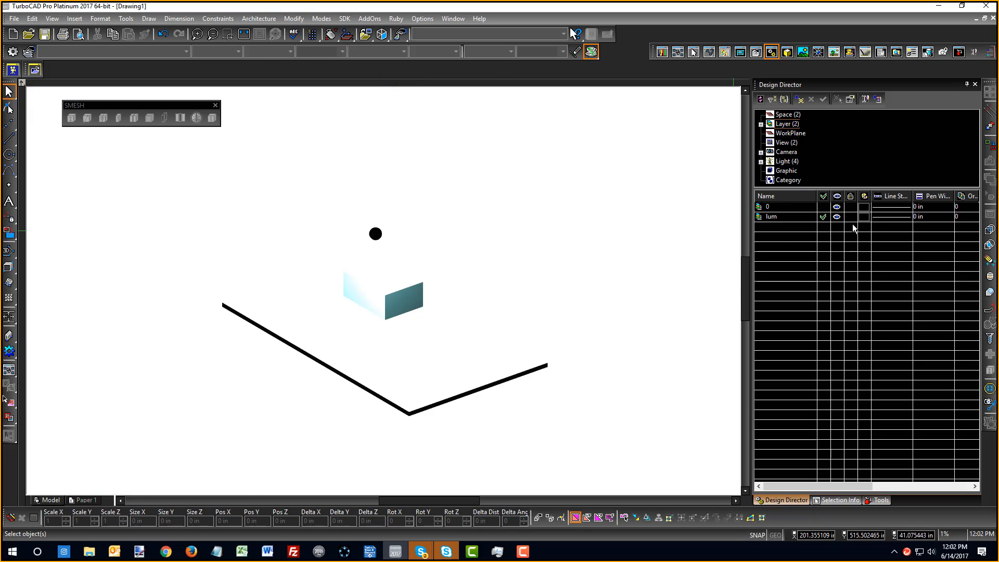
Change the sphere's Point luminance No decay intensity from 16 to 1
{"action": "double_click", "coordinate": [377, 233]}
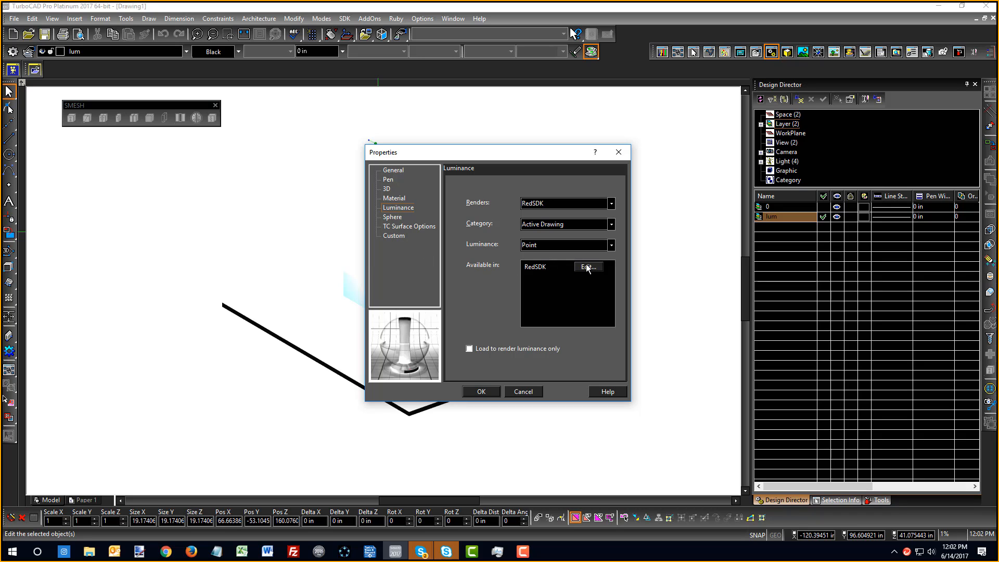
{"action": "left_click", "coordinate": [587, 267]}
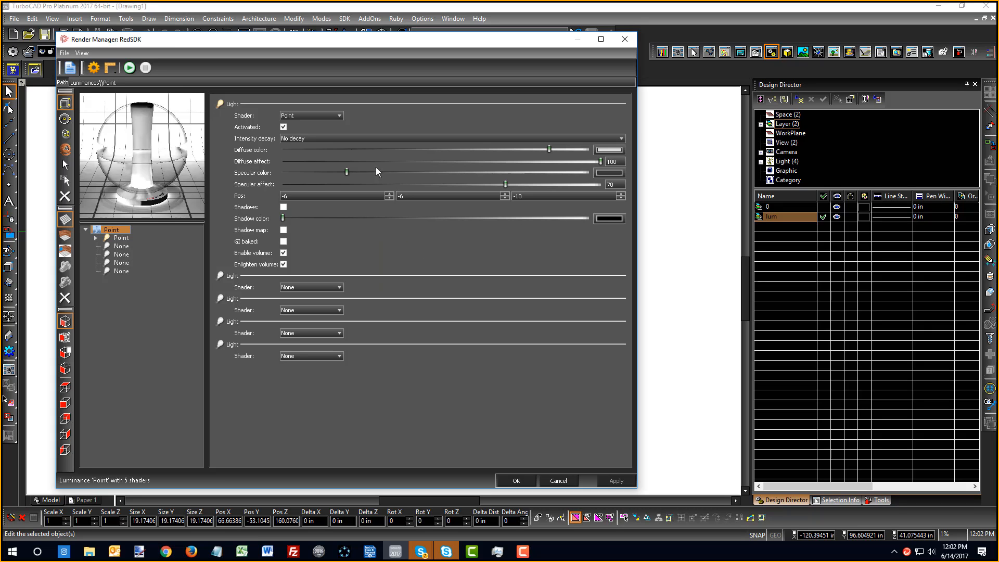
{"action": "left_click", "coordinate": [100, 238]}
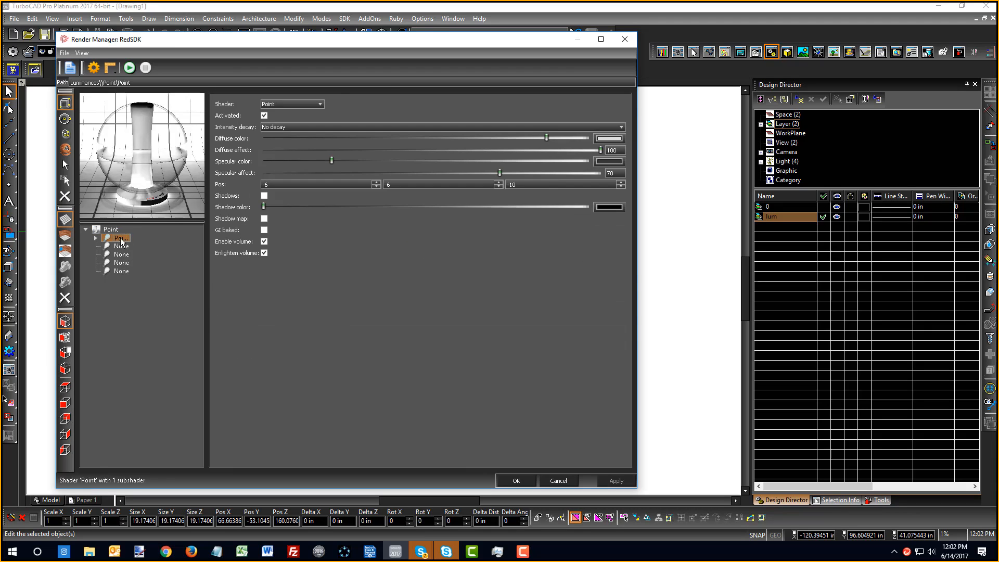
{"action": "left_click", "coordinate": [95, 238]}
{"action": "left_click", "coordinate": [136, 246]}
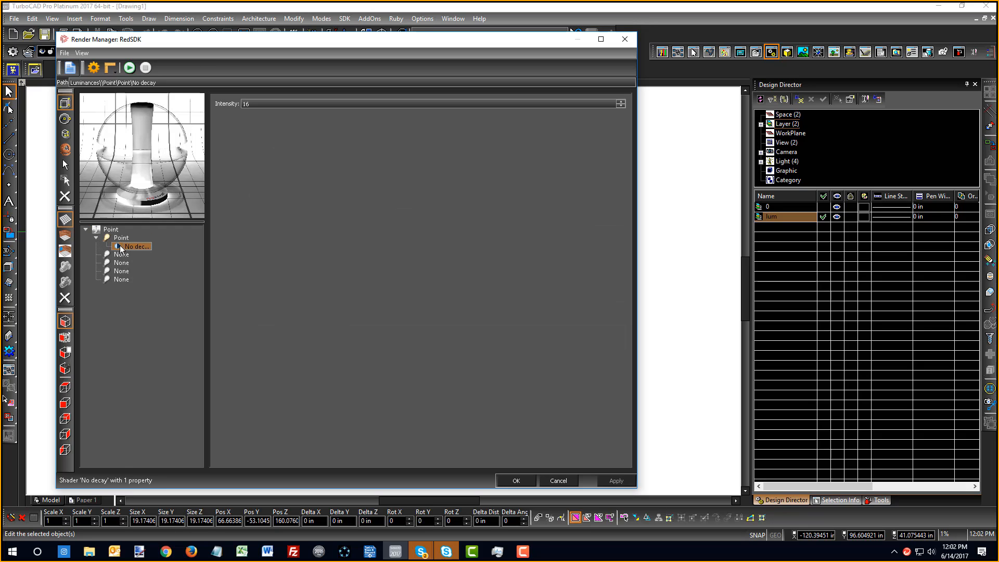
{"action": "double_click", "coordinate": [245, 104]}
{"action": "type", "text": "1"}
{"action": "key", "text": "Return"}
{"action": "left_click", "coordinate": [516, 480]}
{"action": "left_click", "coordinate": [482, 395]}
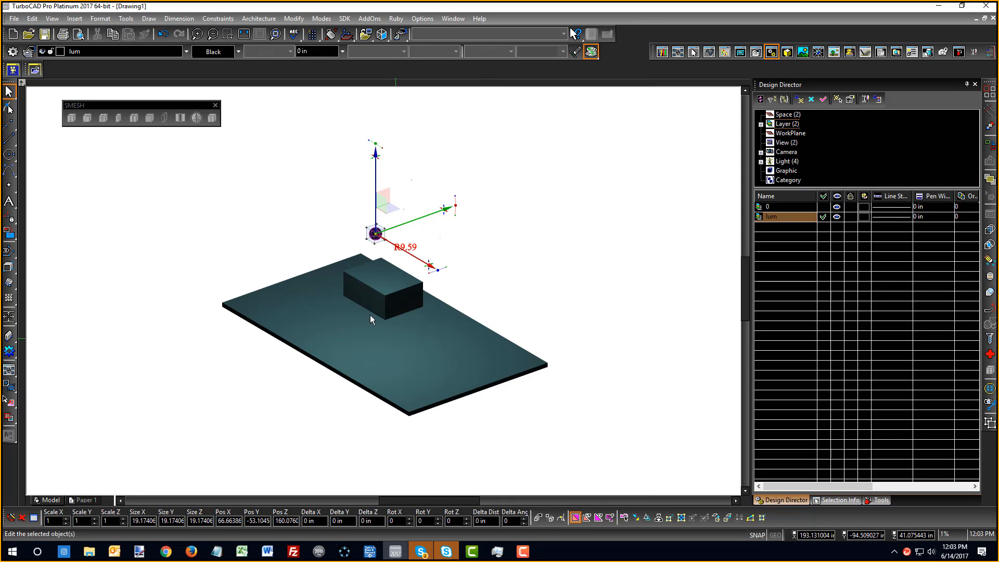
{"action": "left_click", "coordinate": [578, 279]}
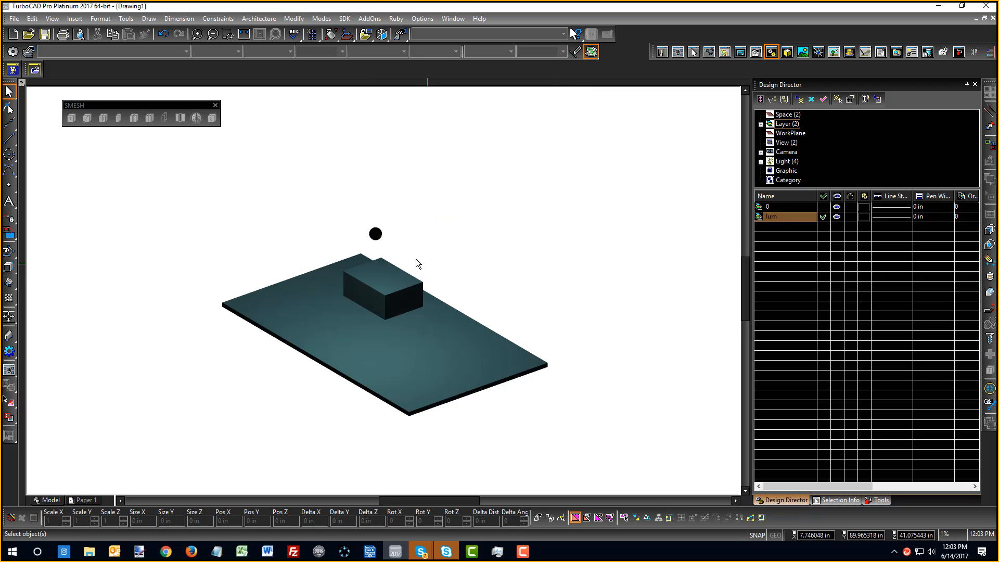
{"action": "scroll", "coordinate": [411, 261], "scroll_direction": "up", "scroll_amount": 1}
{"action": "scroll", "coordinate": [382, 294], "scroll_direction": "down", "scroll_amount": 1}
{"action": "scroll", "coordinate": [384, 296], "scroll_direction": "up", "scroll_amount": 1}
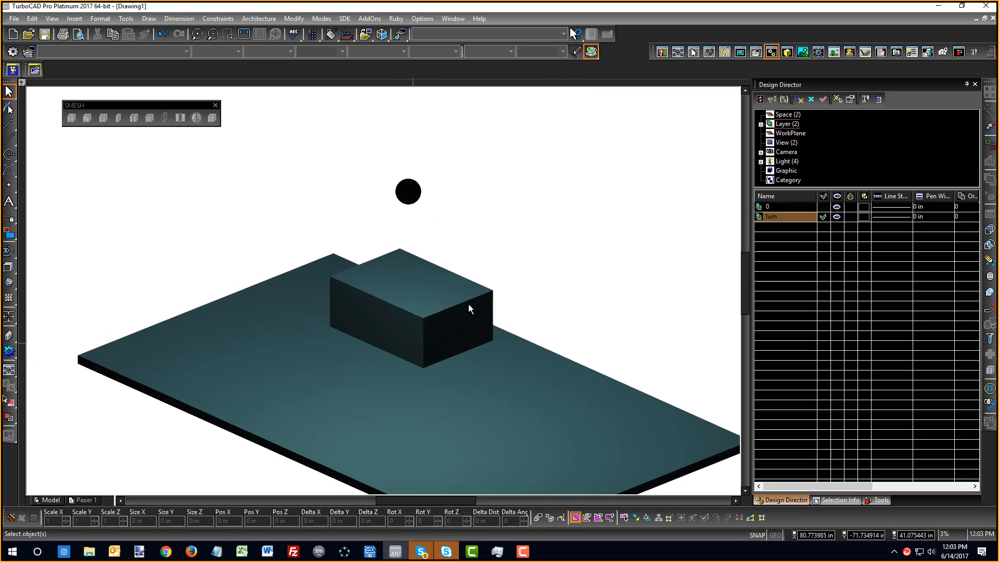
{"action": "scroll", "coordinate": [420, 353], "scroll_direction": "up", "scroll_amount": 1}
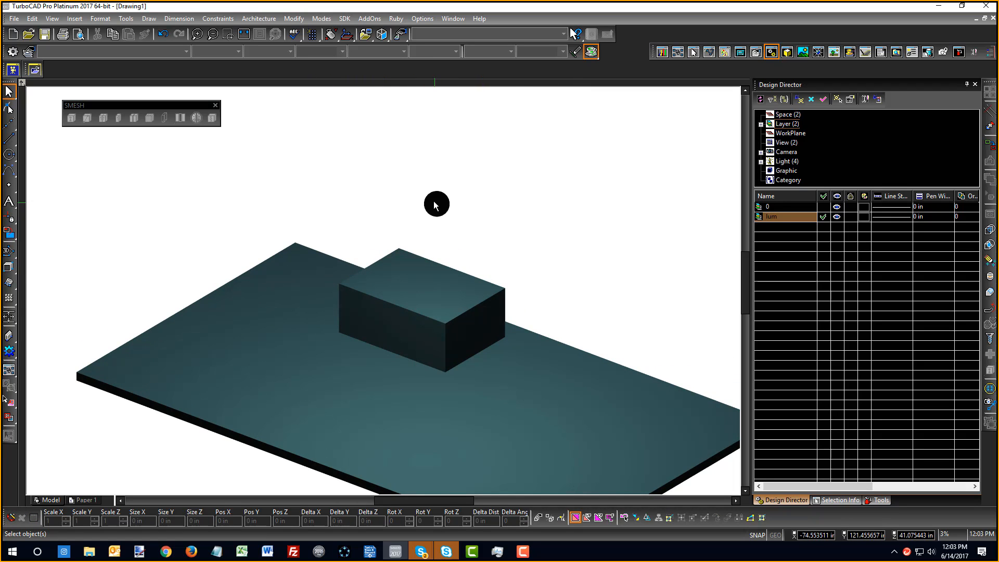
{"action": "double_click", "coordinate": [436, 204]}
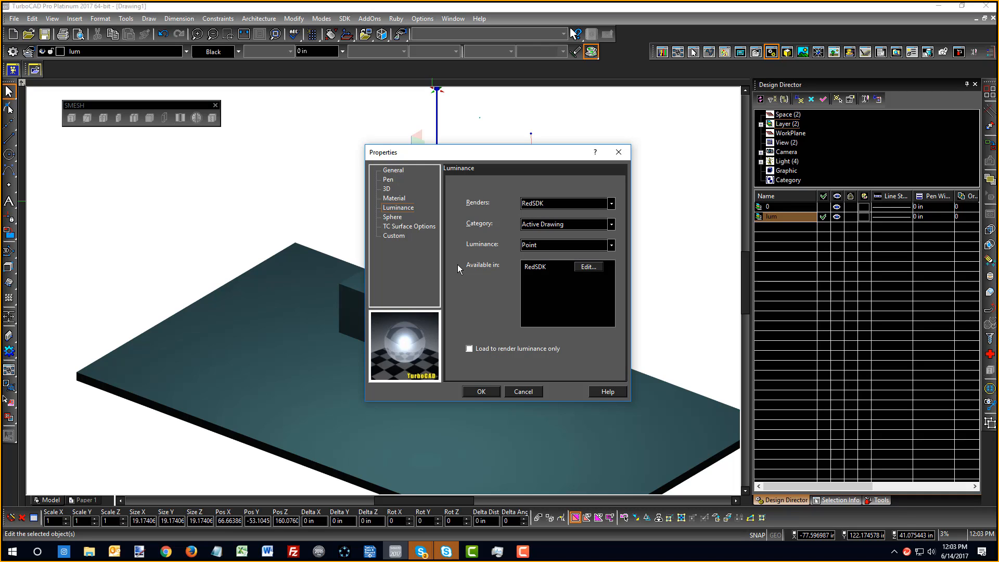
{"action": "left_click", "coordinate": [479, 392]}
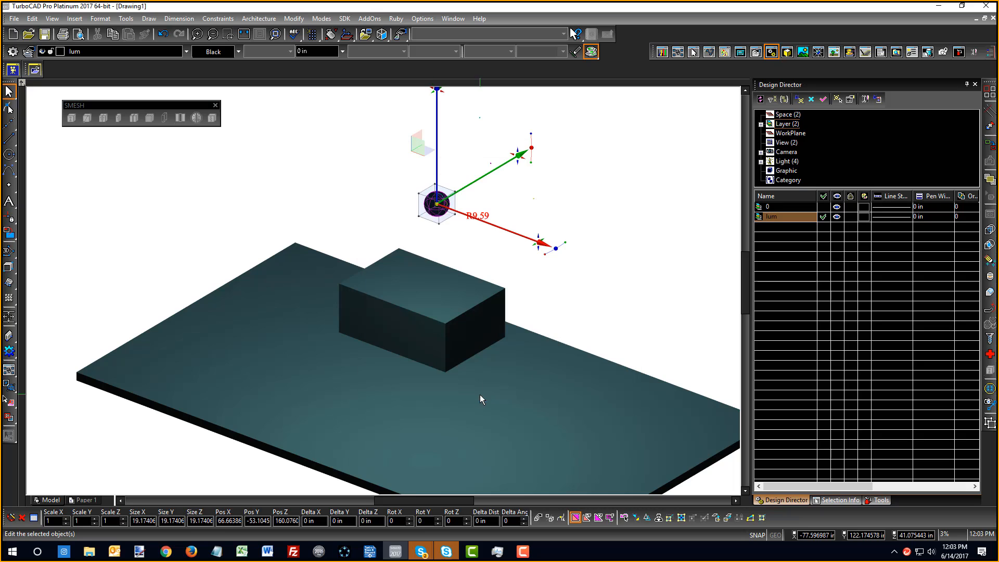
{"action": "left_click", "coordinate": [585, 213]}
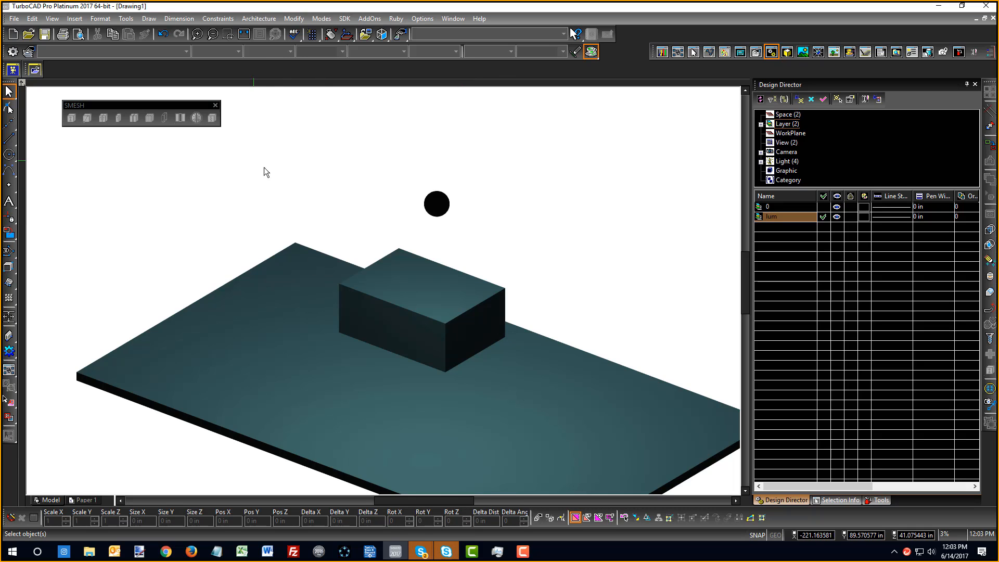
{"action": "scroll", "coordinate": [379, 293], "scroll_direction": "down", "scroll_amount": 3}
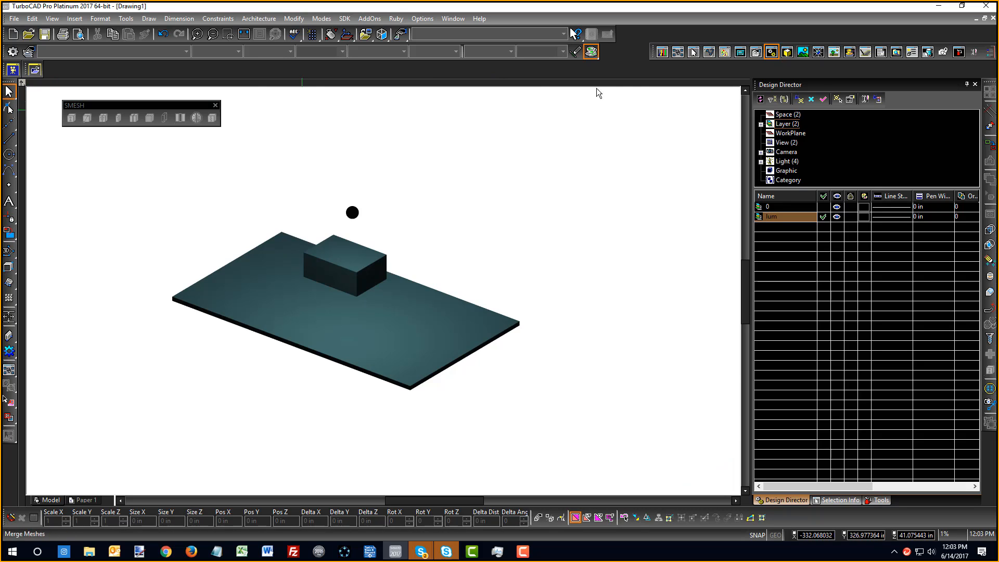
Apply the Metals material Iron + Redsdk to the floor slab
{"action": "left_click", "coordinate": [788, 54]}
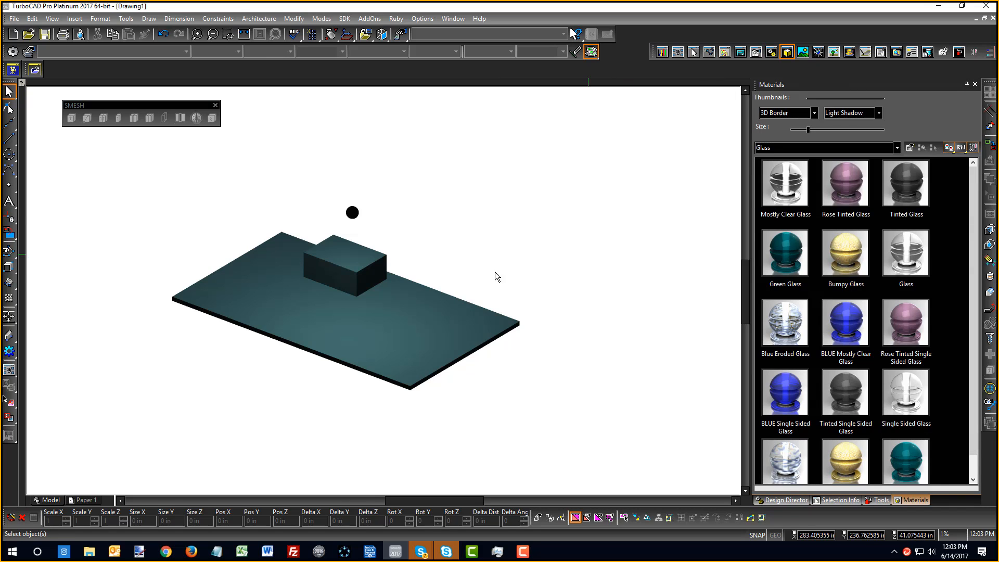
{"action": "scroll", "coordinate": [308, 298], "scroll_direction": "down", "scroll_amount": 2}
{"action": "scroll", "coordinate": [382, 292], "scroll_direction": "up", "scroll_amount": 2}
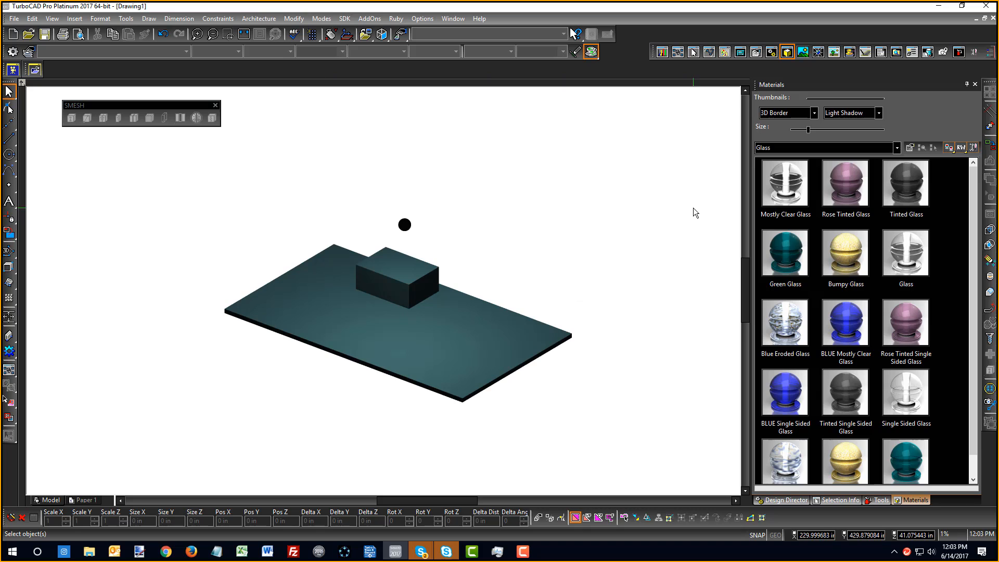
{"action": "scroll", "coordinate": [475, 307], "scroll_direction": "up", "scroll_amount": 2}
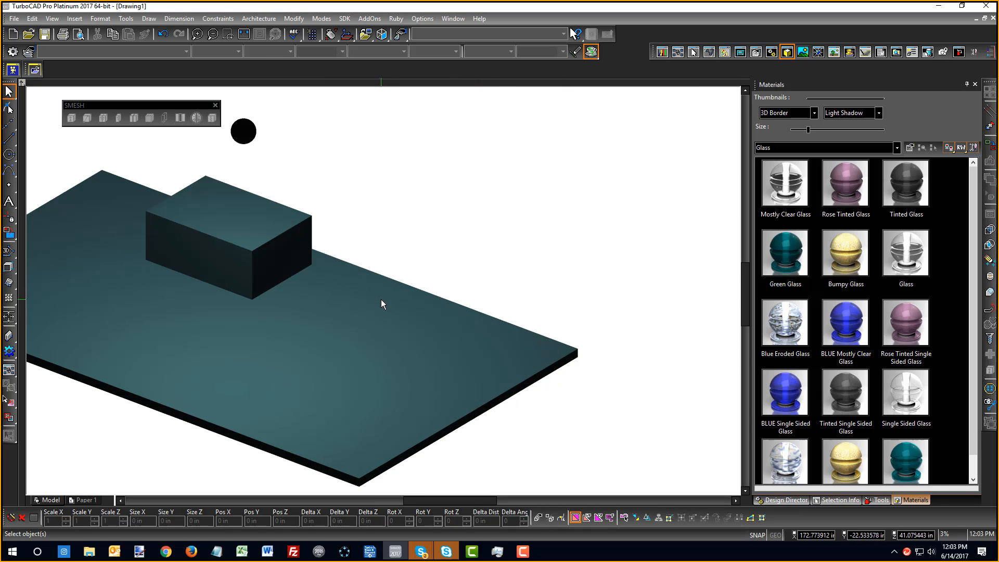
{"action": "left_click", "coordinate": [388, 285]}
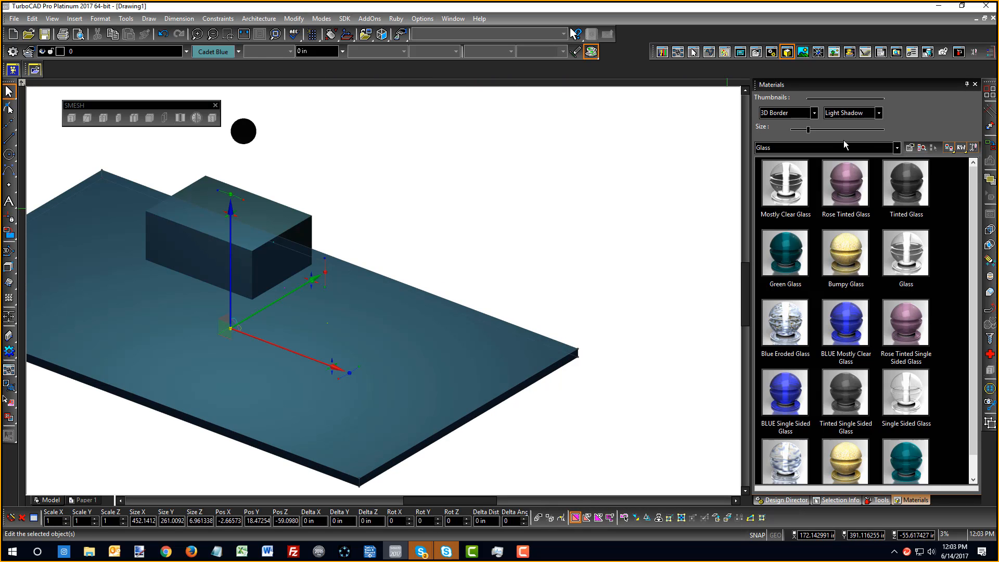
{"action": "left_click", "coordinate": [897, 148]}
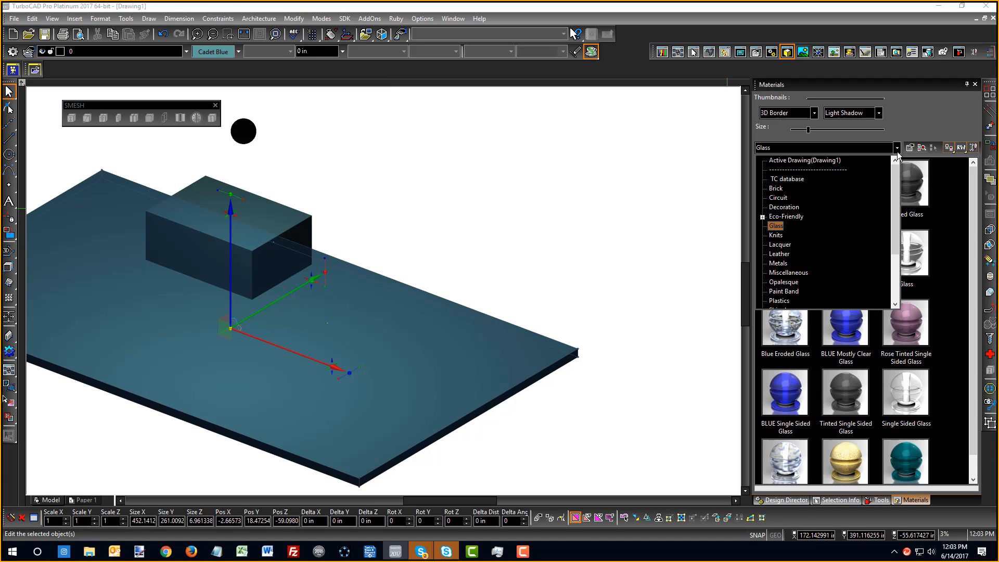
{"action": "left_click", "coordinate": [778, 263]}
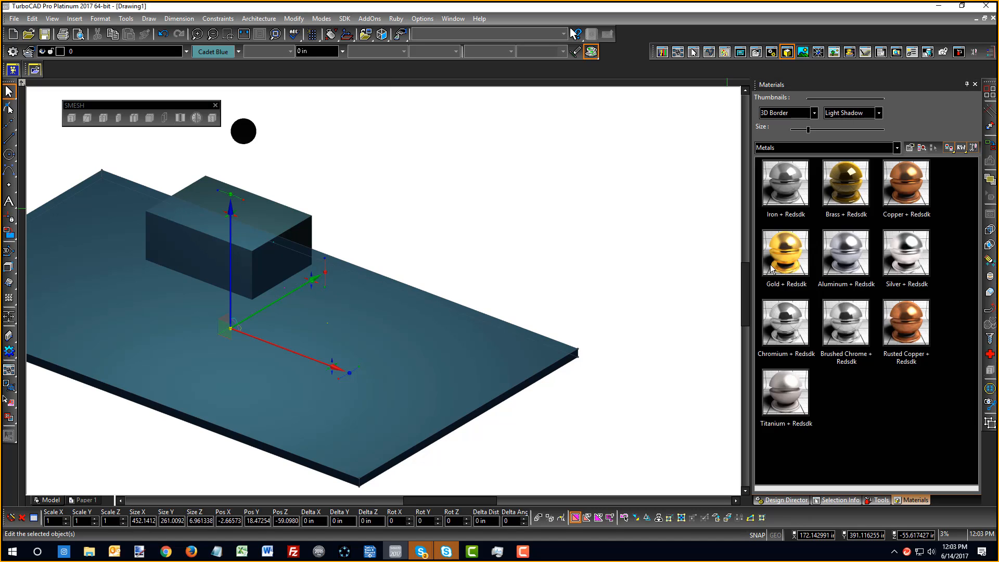
{"action": "double_click", "coordinate": [786, 180]}
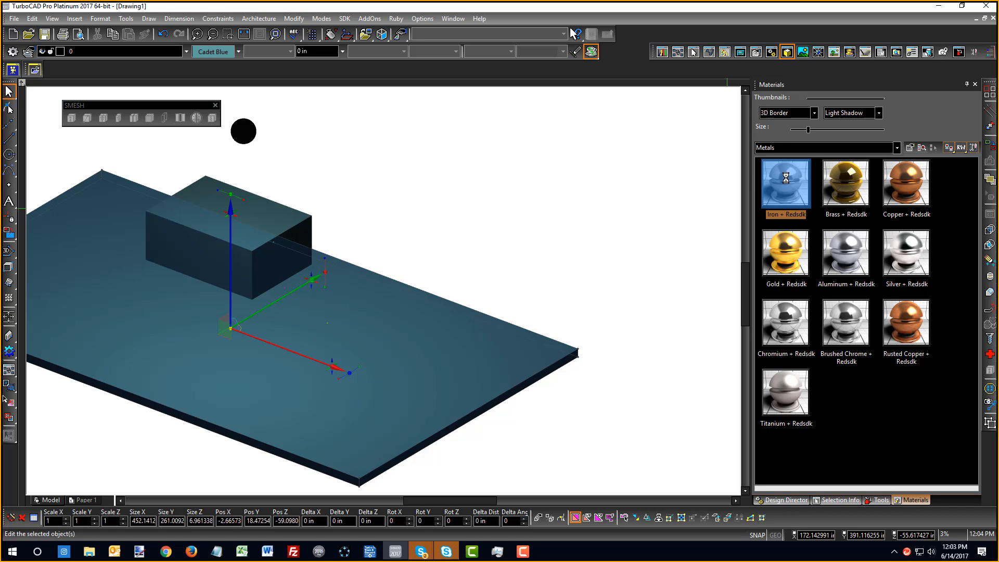
{"action": "left_click", "coordinate": [571, 195]}
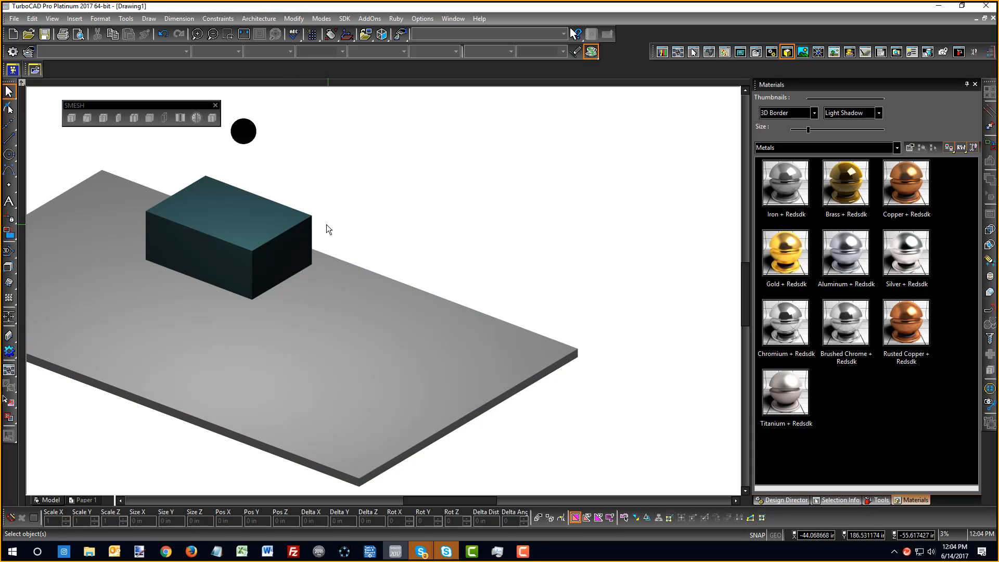
Switch the view to Draft Rendering so the box casts its shadow on the slab
{"action": "right_click", "coordinate": [341, 216]}
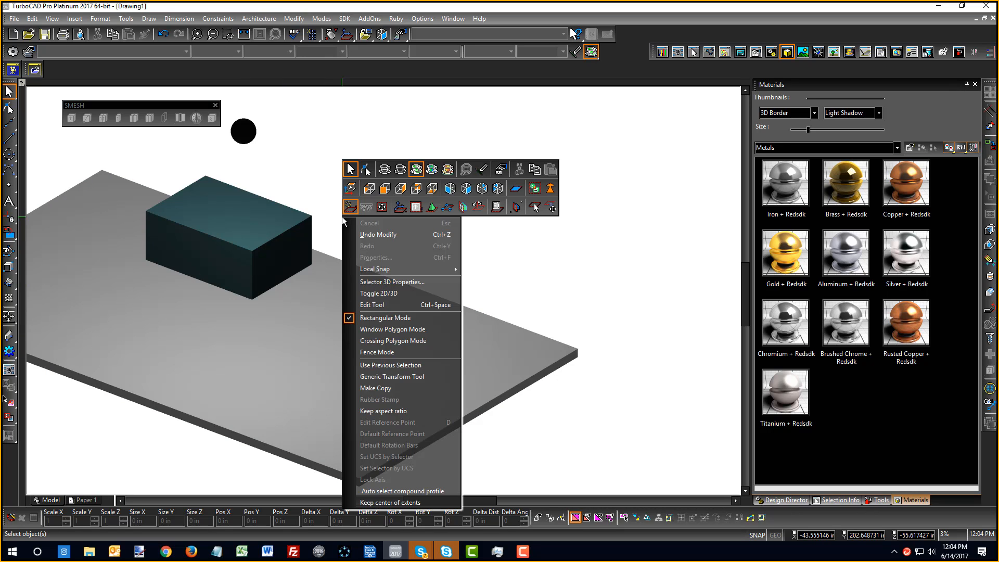
{"action": "left_click", "coordinate": [430, 169]}
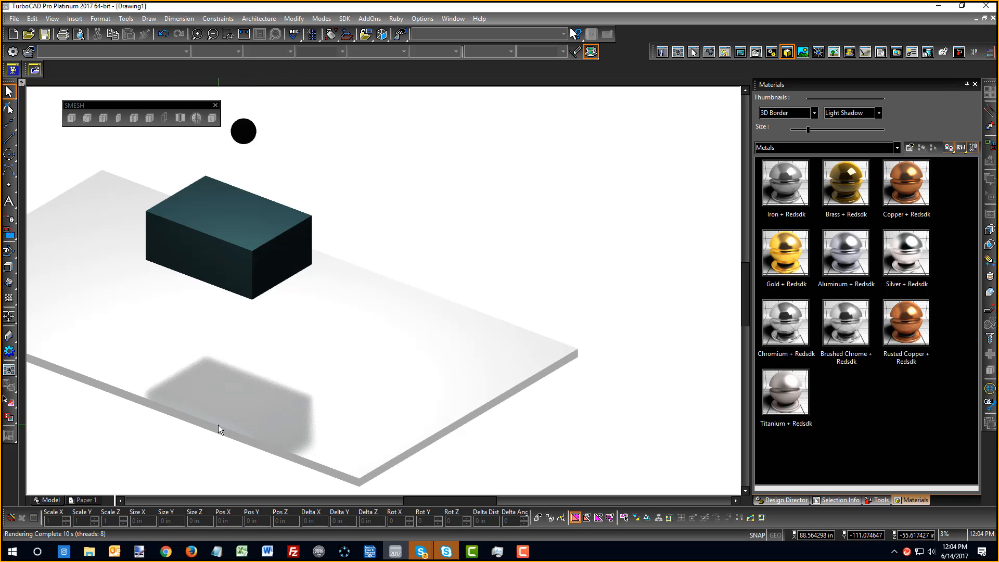
Select the box and open its Properties at the Material page
{"action": "left_click", "coordinate": [270, 202]}
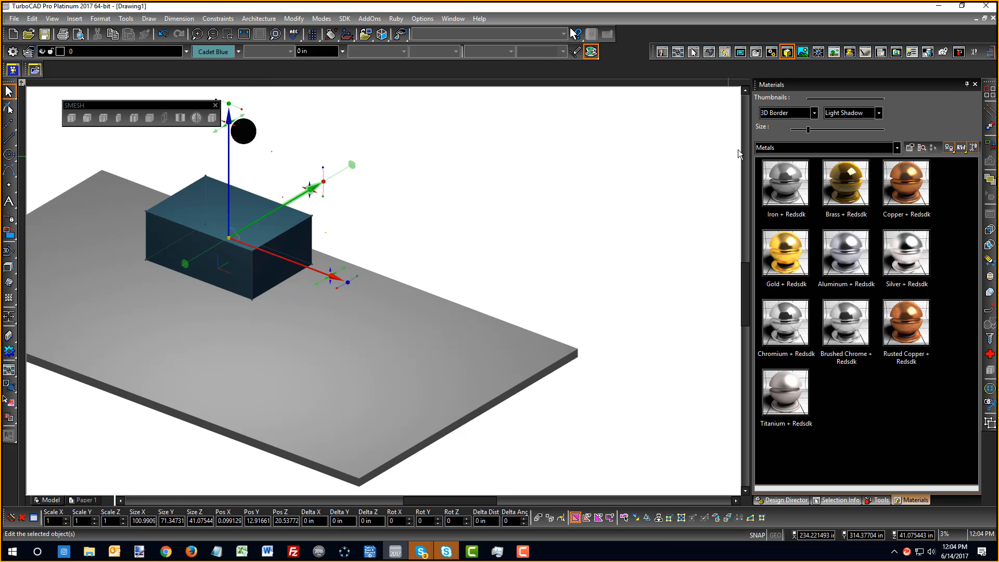
{"action": "left_click", "coordinate": [897, 148]}
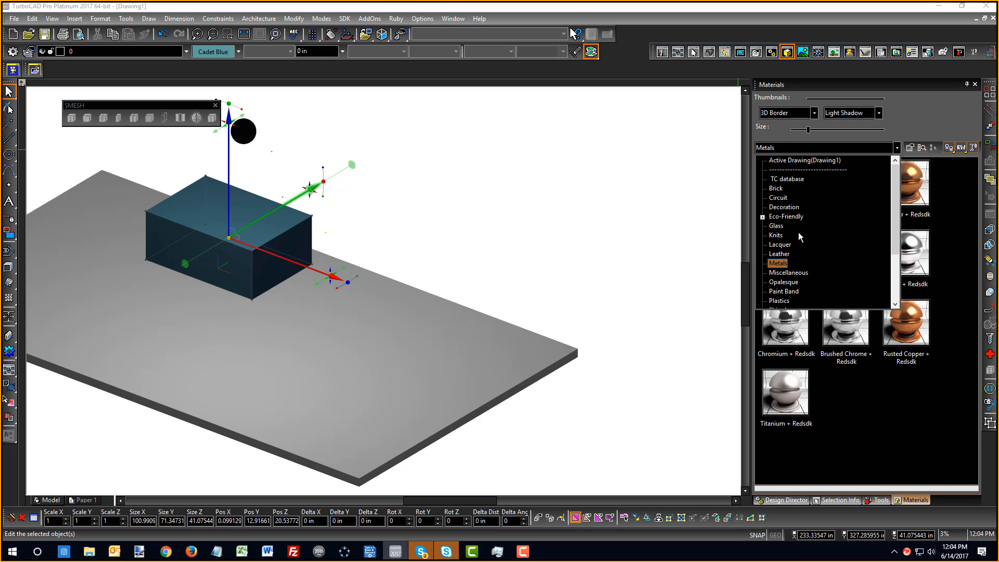
{"action": "left_click", "coordinate": [236, 245]}
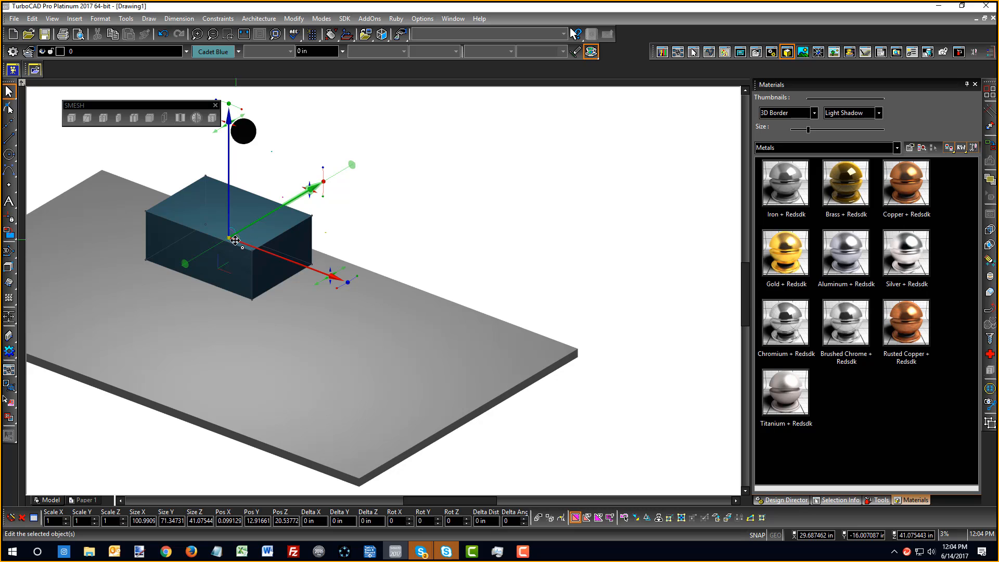
{"action": "right_click", "coordinate": [275, 227]}
{"action": "left_click", "coordinate": [313, 269]}
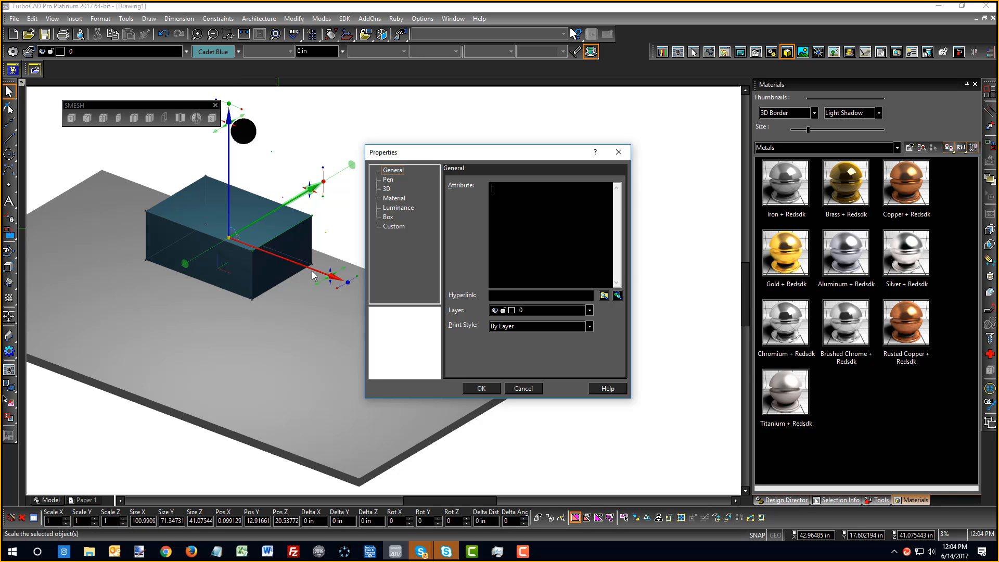
{"action": "left_click", "coordinate": [394, 198]}
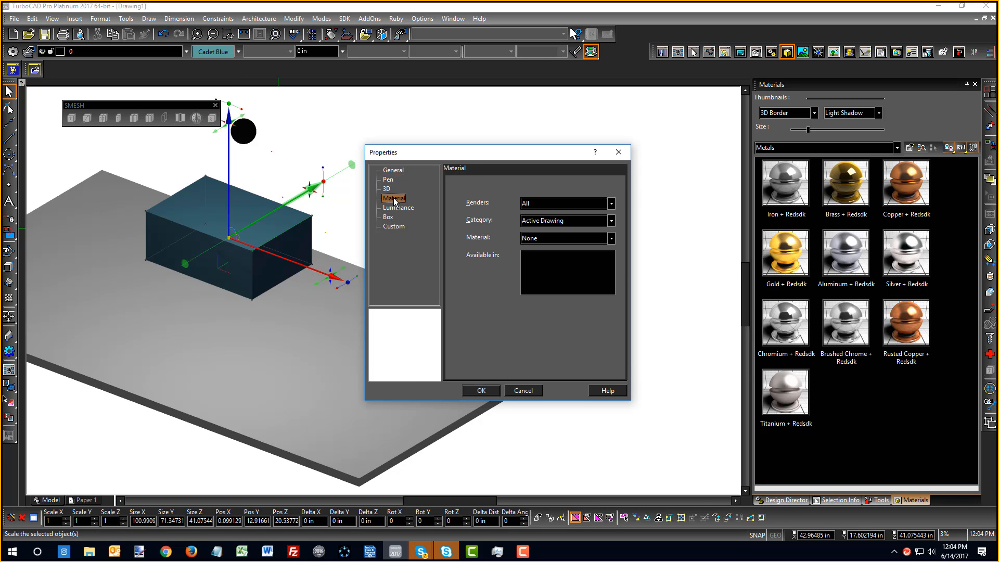
Browse the material category and material lists on the Material page
{"action": "left_click", "coordinate": [528, 219]}
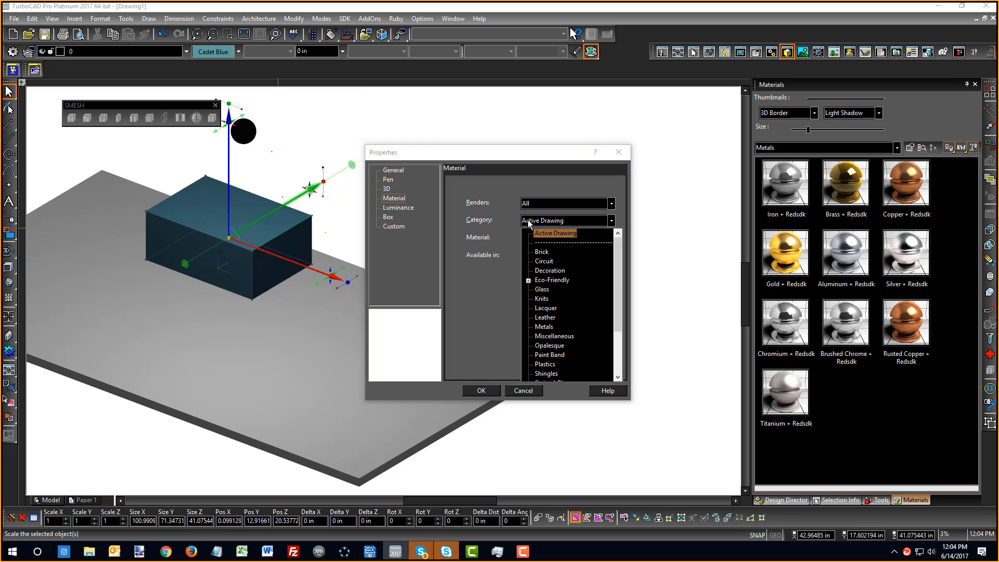
{"action": "left_click", "coordinate": [527, 219]}
{"action": "left_click", "coordinate": [543, 222]}
{"action": "left_click", "coordinate": [539, 230]}
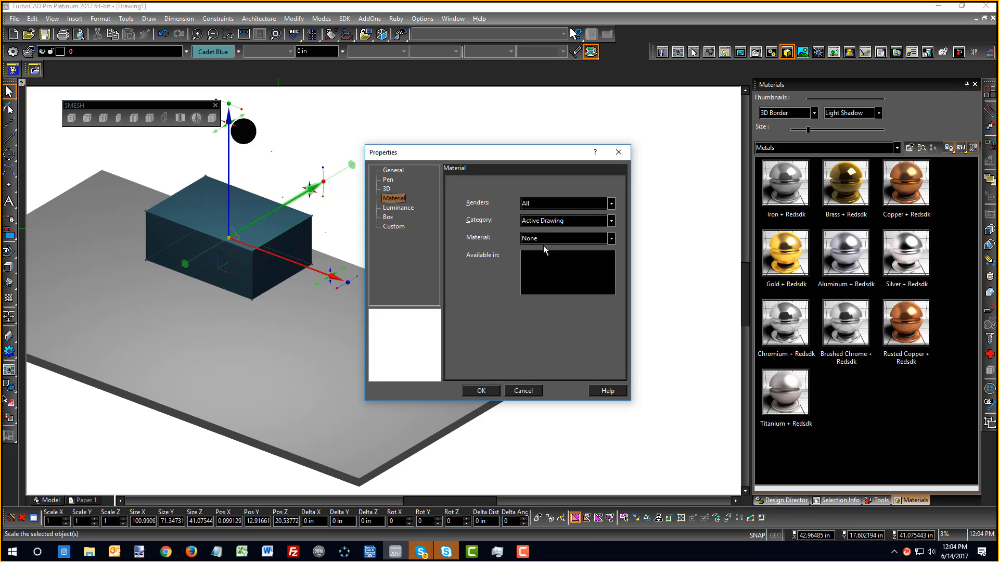
{"action": "left_click", "coordinate": [542, 237]}
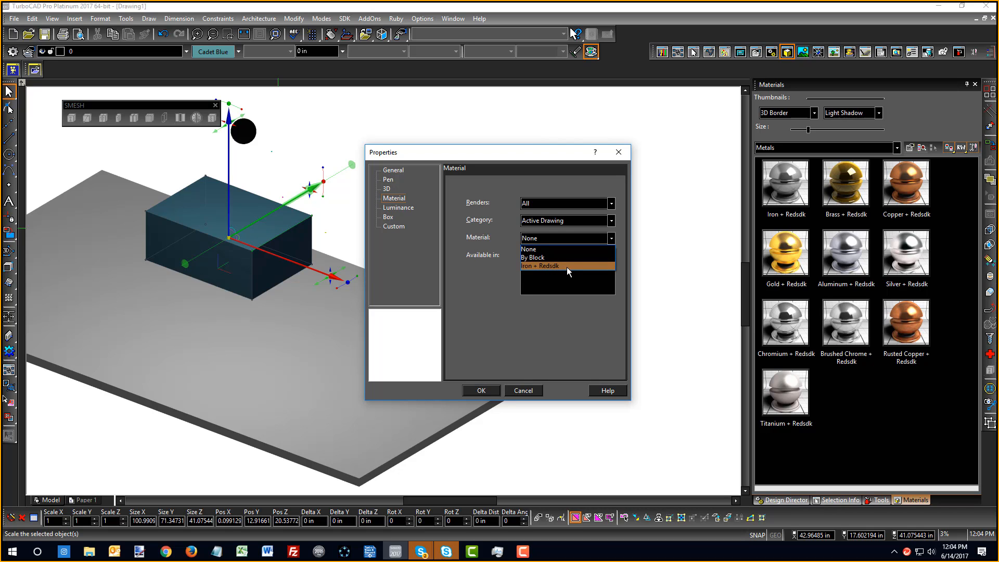
{"action": "left_click", "coordinate": [549, 225]}
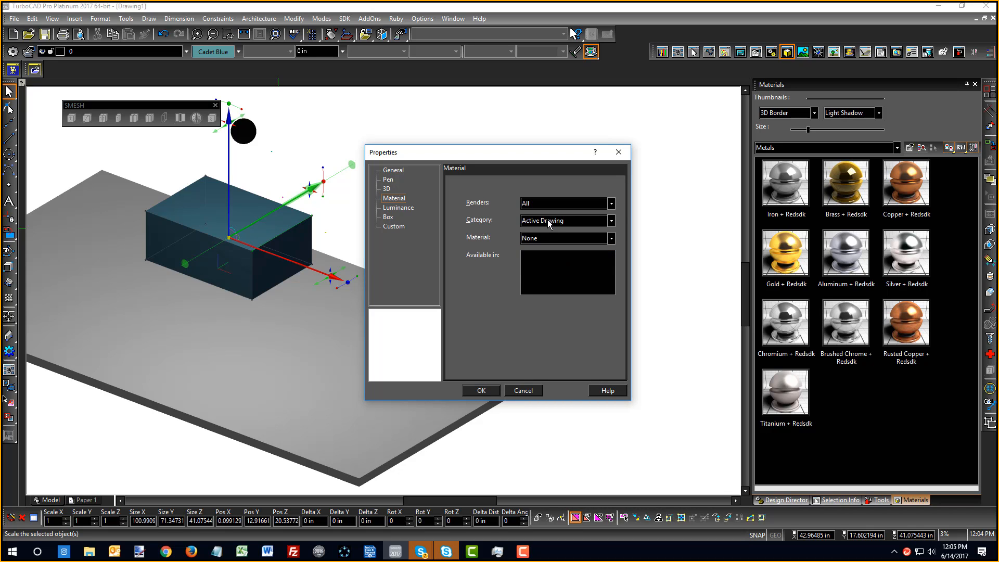
{"action": "left_click", "coordinate": [550, 224]}
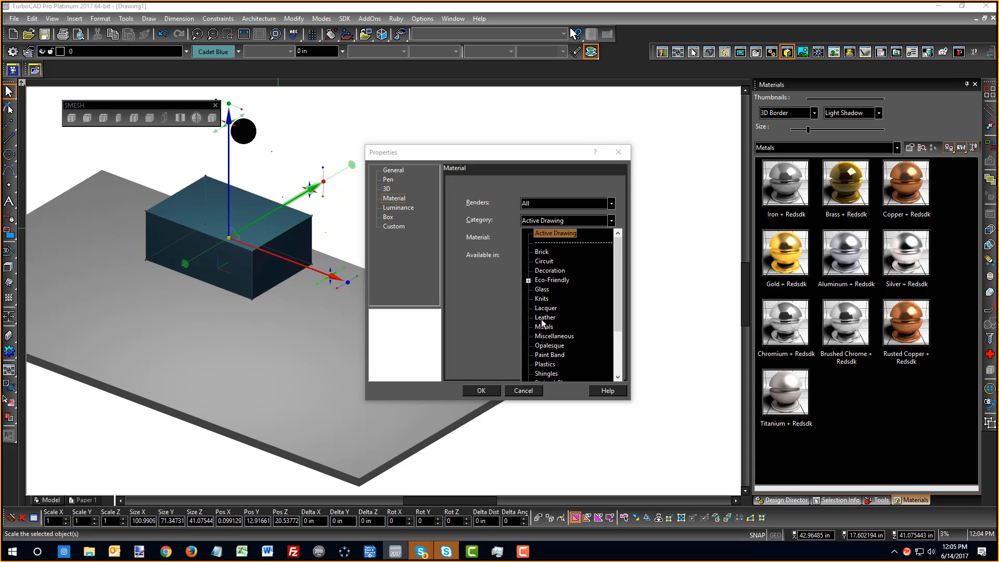
Choose the Knits category, pick the red Knit 3 material, and confirm with OK
{"action": "left_click", "coordinate": [541, 299]}
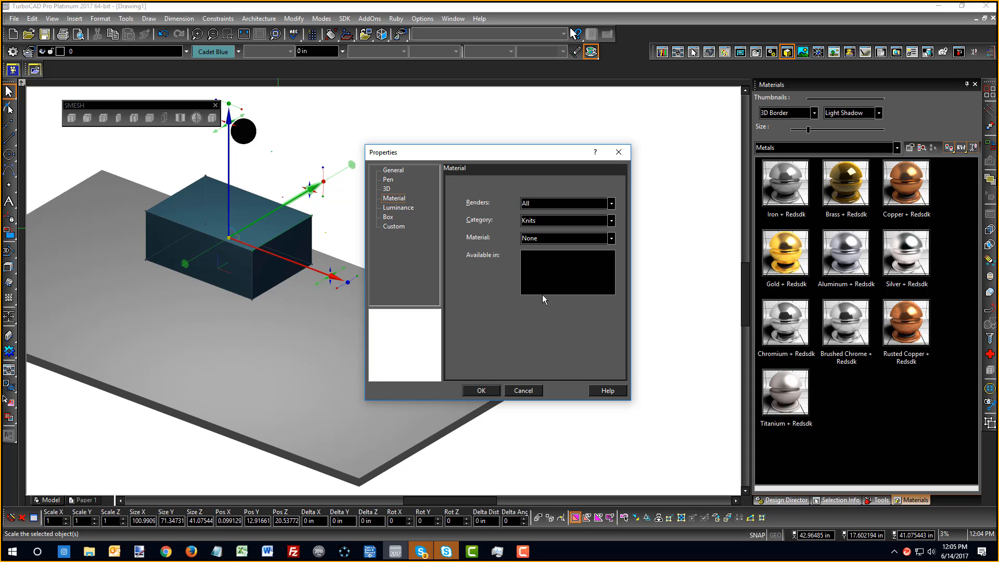
{"action": "left_click", "coordinate": [538, 238]}
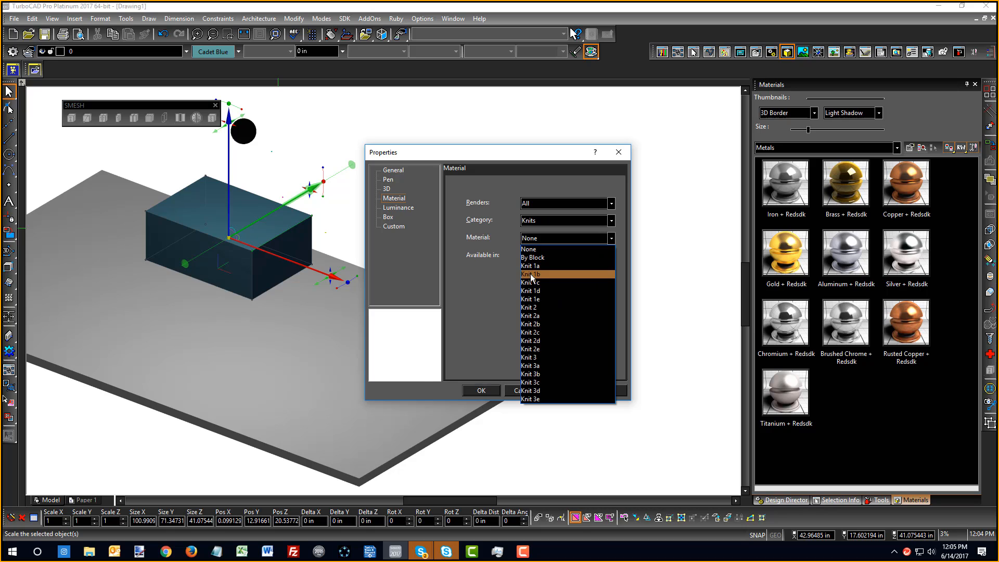
{"action": "left_click", "coordinate": [531, 274]}
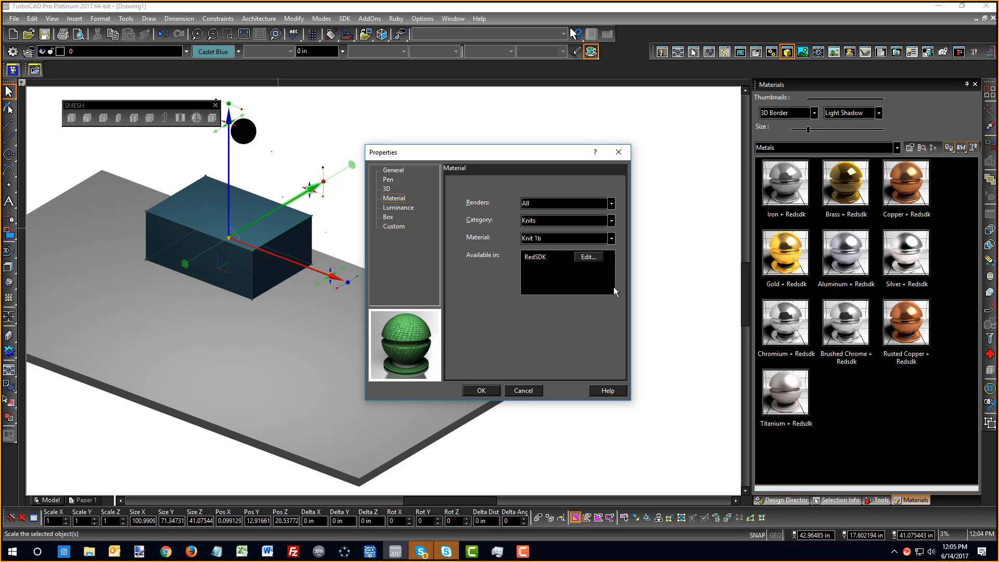
{"action": "key", "text": "Down"}
{"action": "key", "text": "Down"}
{"action": "key", "text": "Down"}
{"action": "key", "text": "Down"}
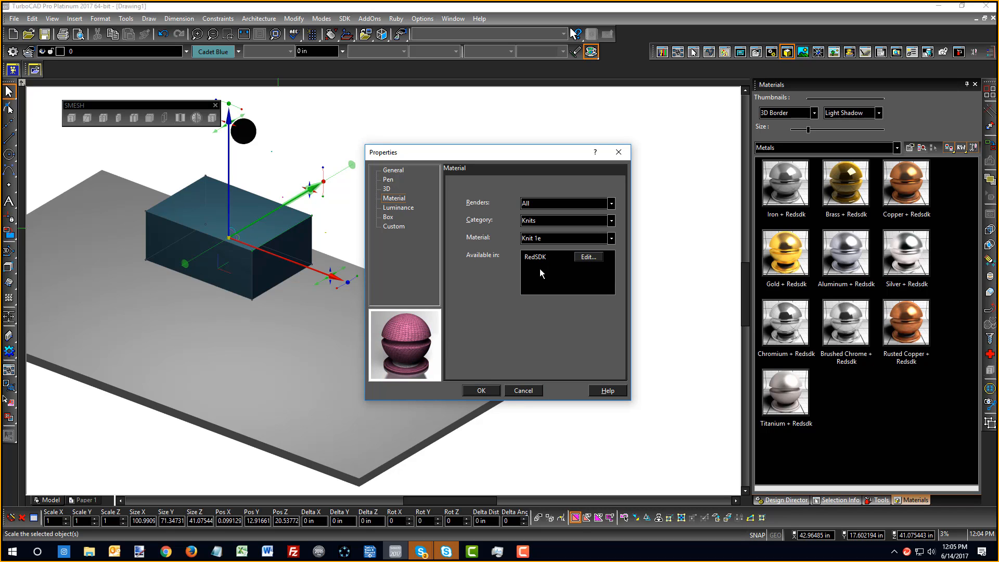
{"action": "key", "text": "Down"}
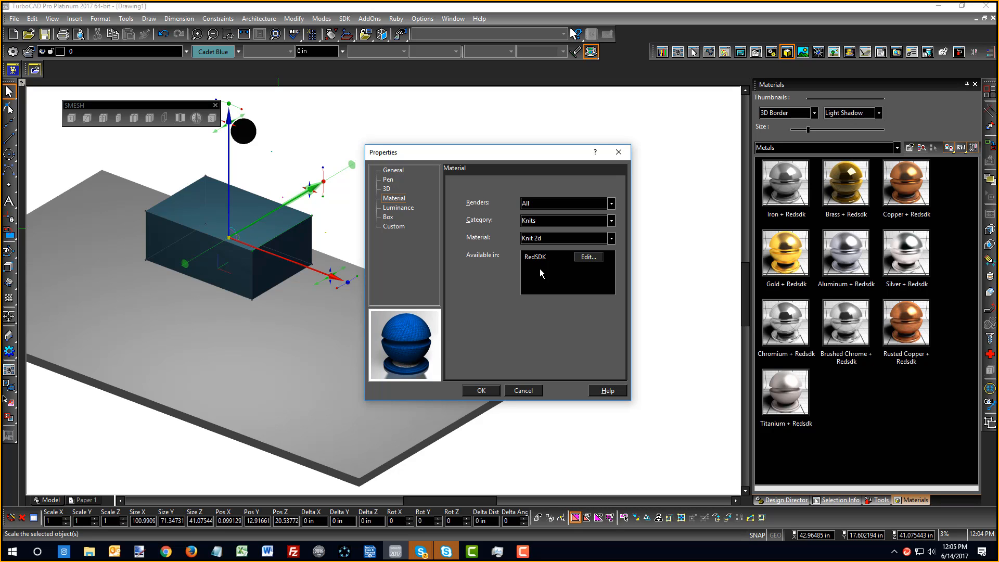
{"action": "key", "text": "Down"}
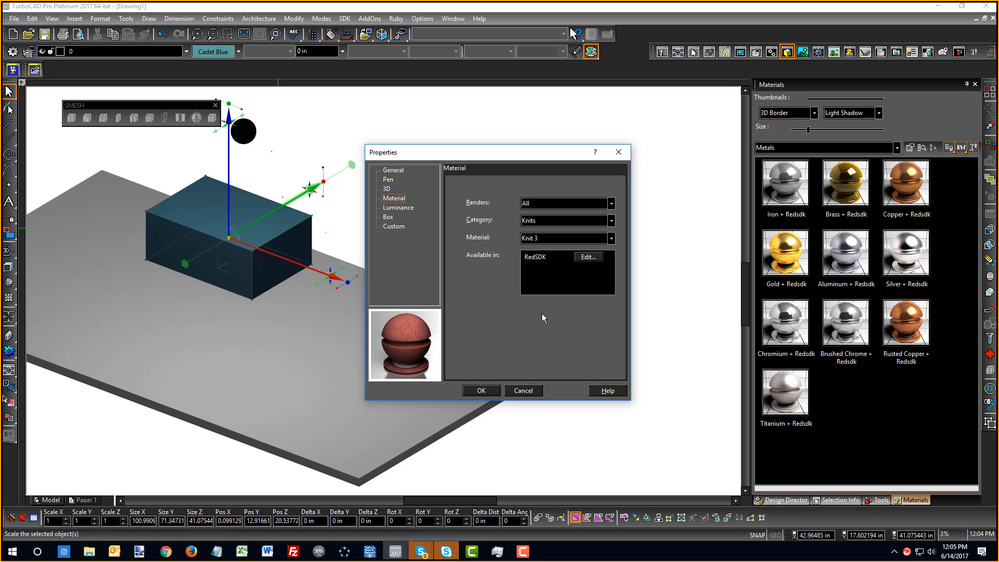
{"action": "left_click", "coordinate": [481, 390]}
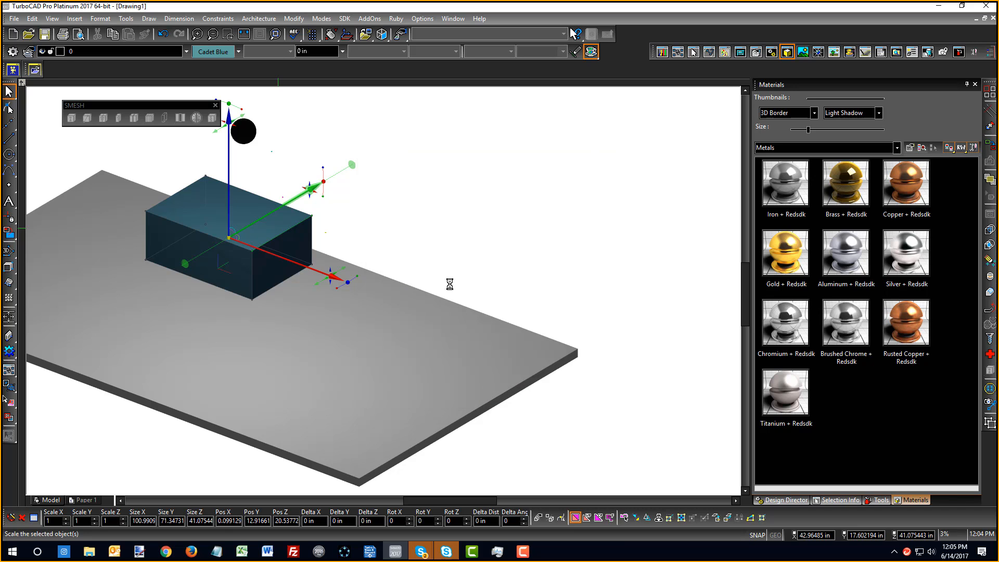
Deselect the box and render the scene with Quality Rendering
{"action": "left_click", "coordinate": [425, 232]}
{"action": "scroll", "coordinate": [437, 341], "scroll_direction": "up", "scroll_amount": 3}
{"action": "scroll", "coordinate": [407, 313], "scroll_direction": "down", "scroll_amount": 2}
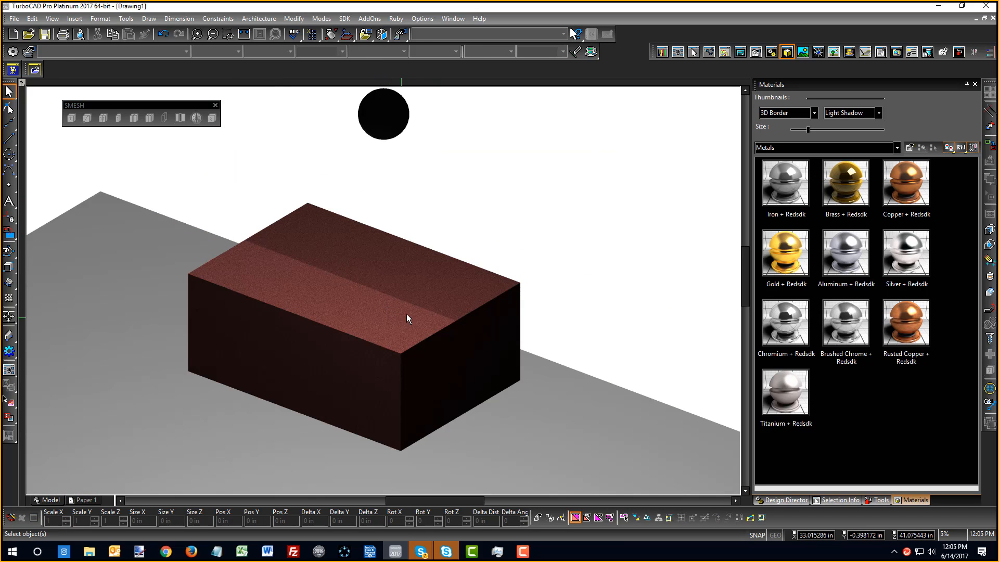
{"action": "right_click", "coordinate": [421, 190]}
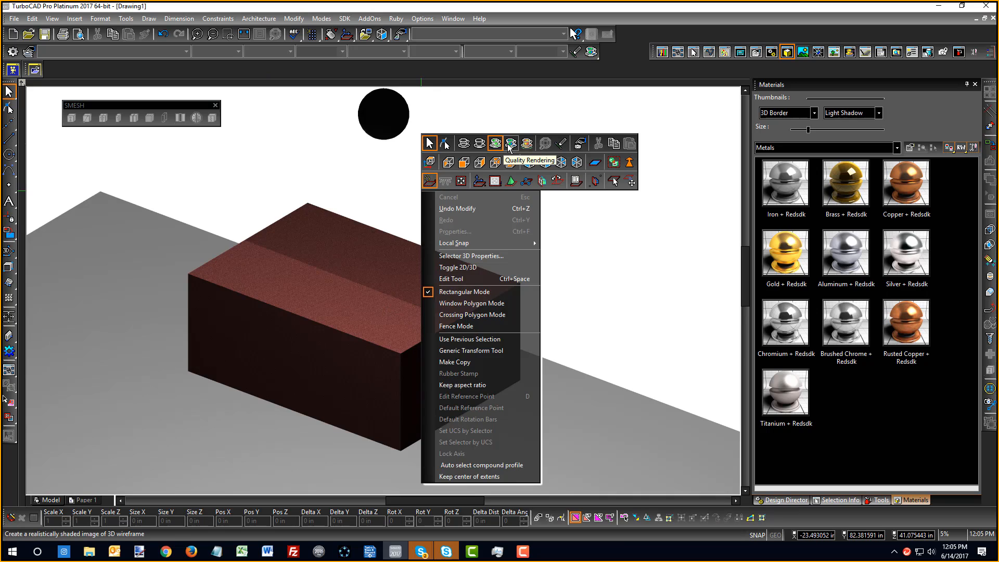
{"action": "left_click", "coordinate": [509, 147]}
Zoom out to view the whole quality-rendered red knit box on the pale slab
{"action": "scroll", "coordinate": [380, 295], "scroll_direction": "down", "scroll_amount": 3}
{"action": "right_click", "coordinate": [375, 289]}
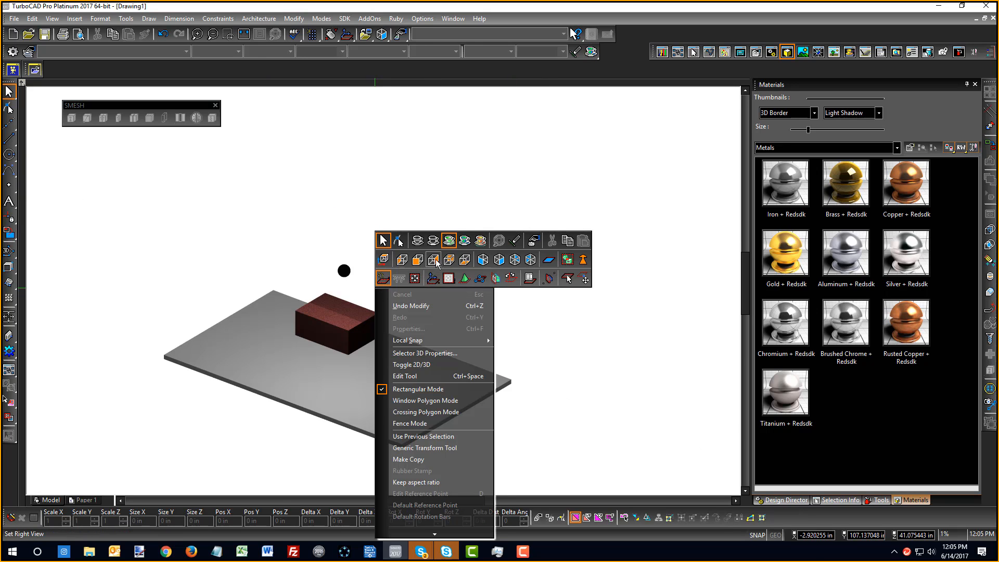
{"action": "left_click", "coordinate": [435, 260]}
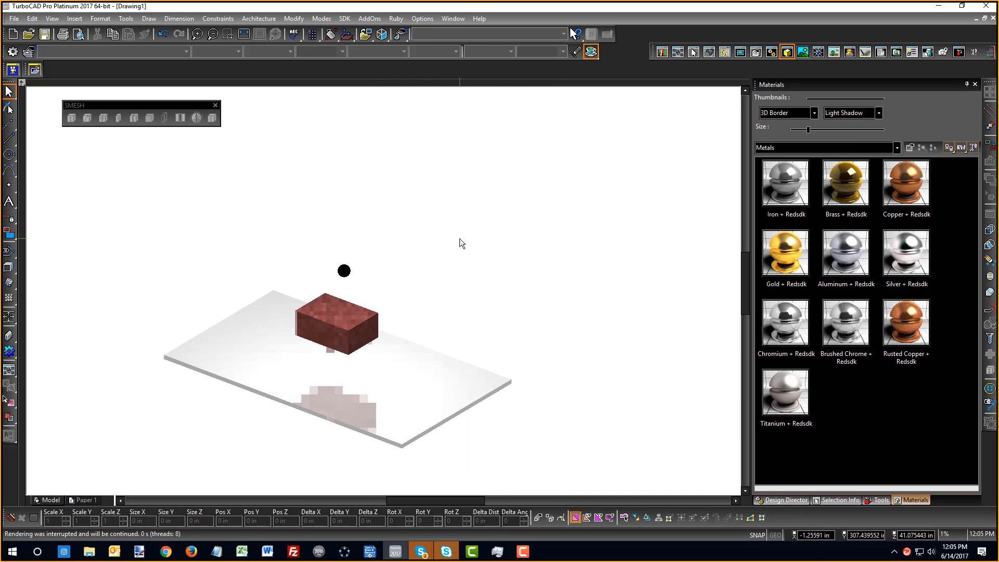
{"action": "scroll", "coordinate": [348, 395], "scroll_direction": "up", "scroll_amount": 3}
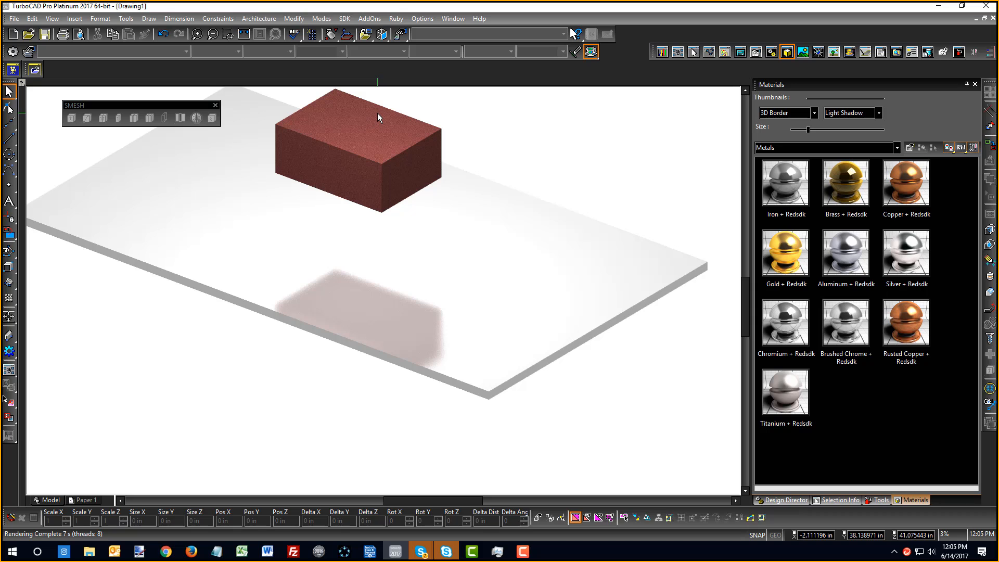
{"action": "scroll", "coordinate": [417, 216], "scroll_direction": "down", "scroll_amount": 3}
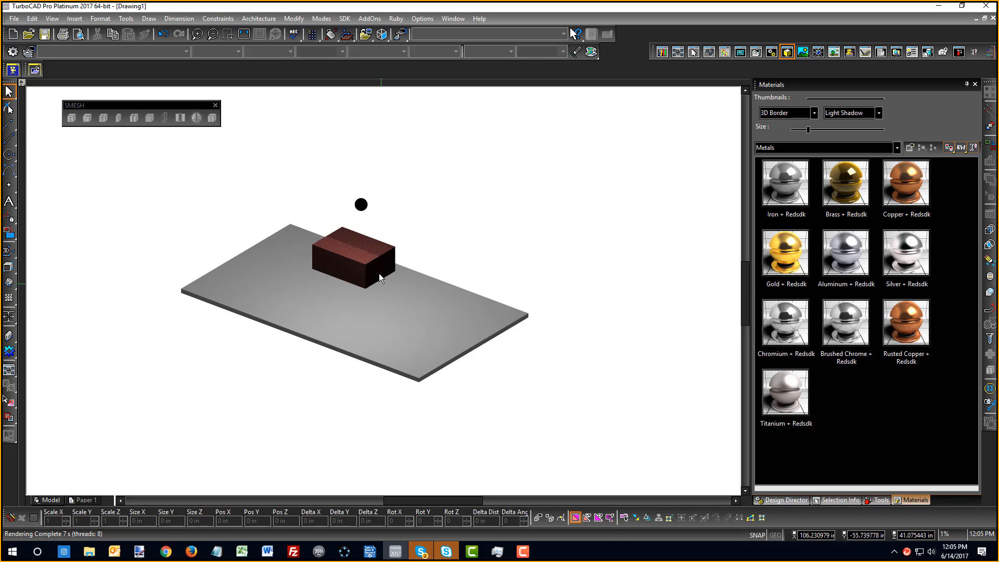
{"action": "scroll", "coordinate": [384, 295], "scroll_direction": "up", "scroll_amount": 1}
{"action": "scroll", "coordinate": [388, 413], "scroll_direction": "down", "scroll_amount": 1}
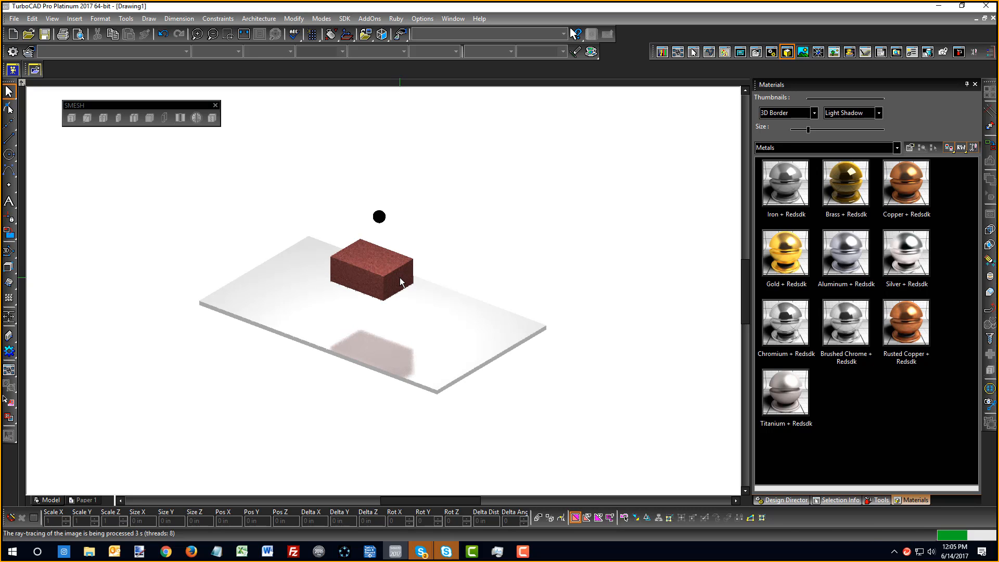
{"action": "left_click", "coordinate": [445, 557]}
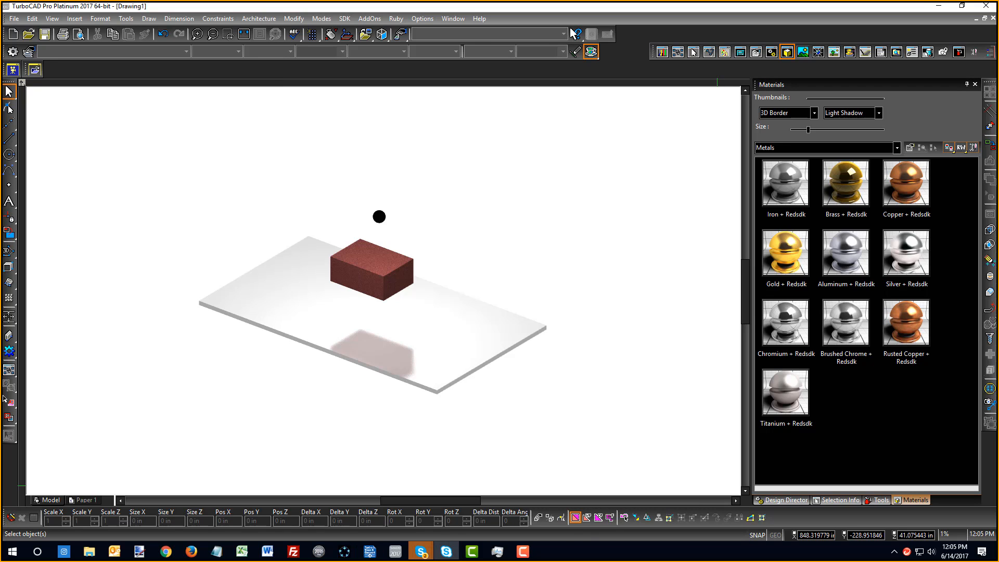
Move the meeting window to the upper left and enlarge its participants list
{"action": "mouse_move", "coordinate": [668, 64]}
{"action": "left_mouse_down"}
{"action": "mouse_move", "coordinate": [418, 51]}
{"action": "mouse_move", "coordinate": [321, 28]}
{"action": "left_mouse_up"}
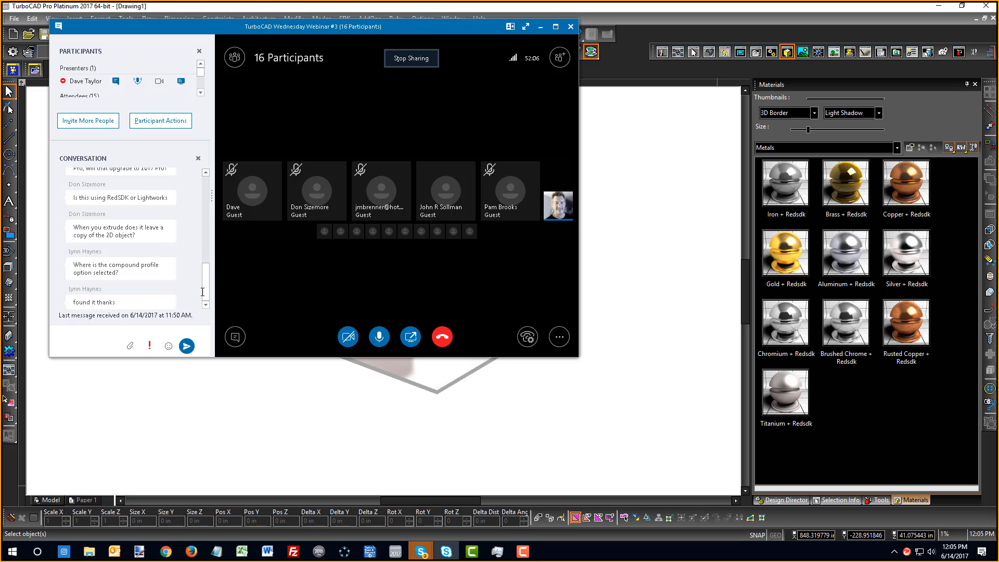
{"action": "left_click_drag", "start_coordinate": [206, 289], "coordinate": [206, 284]}
{"action": "left_click_drag", "start_coordinate": [121, 140], "coordinate": [121, 160]}
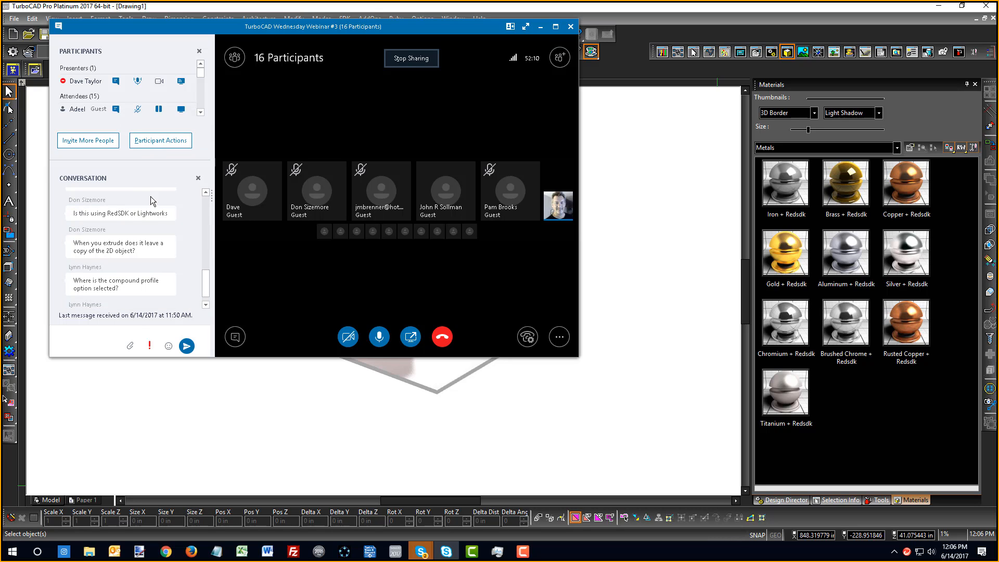
{"action": "left_click_drag", "start_coordinate": [205, 289], "coordinate": [209, 268]}
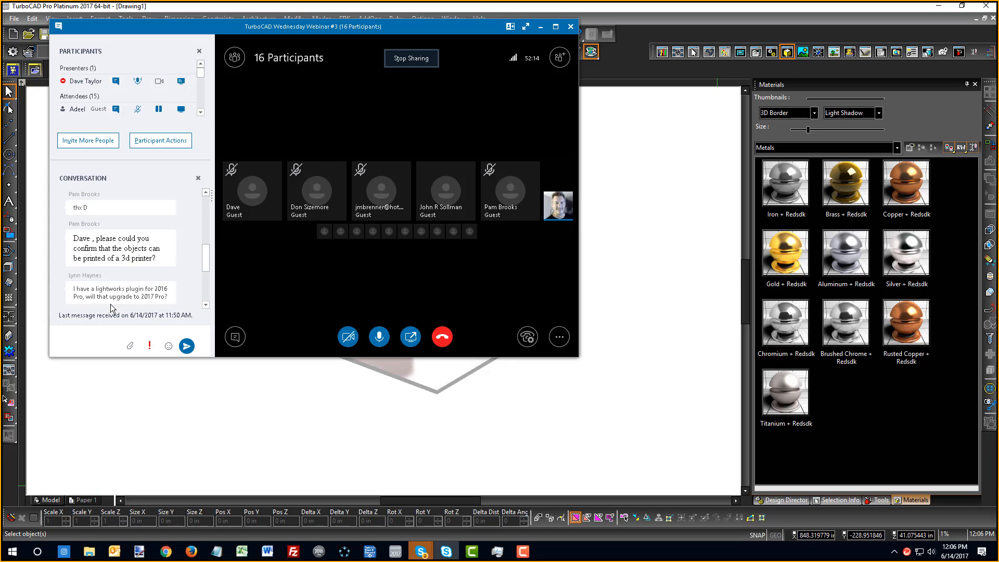
{"action": "left_click", "coordinate": [206, 305]}
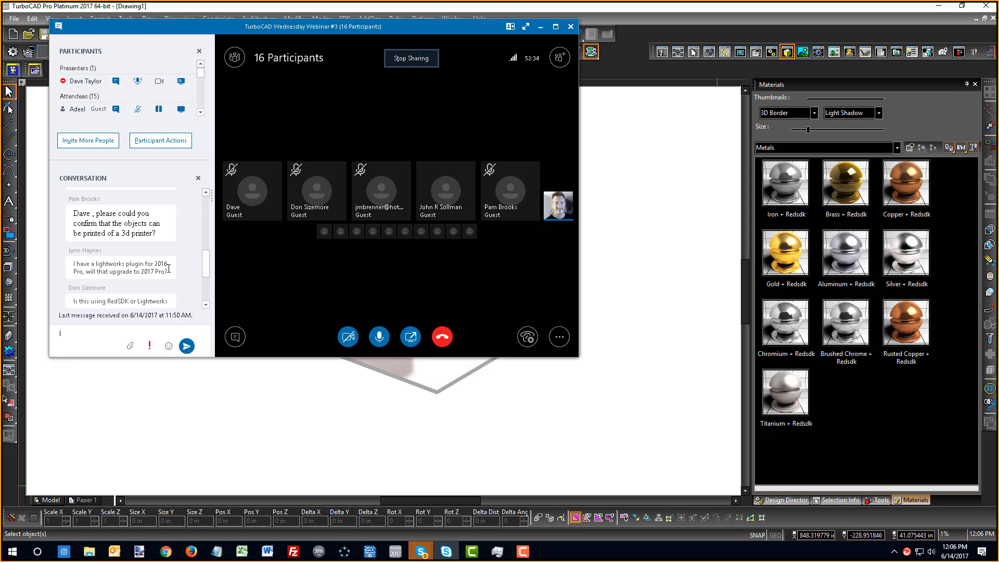
Scroll the chat to the question about upgrading the Lightworks plugin
{"action": "left_click", "coordinate": [206, 304]}
{"action": "left_click", "coordinate": [206, 305]}
{"action": "left_click", "coordinate": [206, 305]}
{"action": "left_click", "coordinate": [206, 305]}
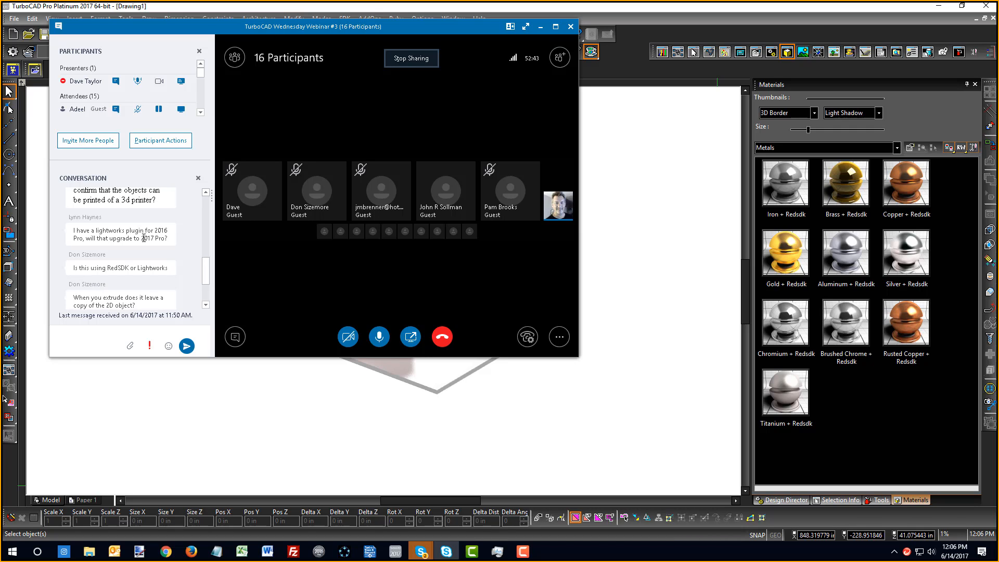
{"action": "triple_click", "coordinate": [103, 229]}
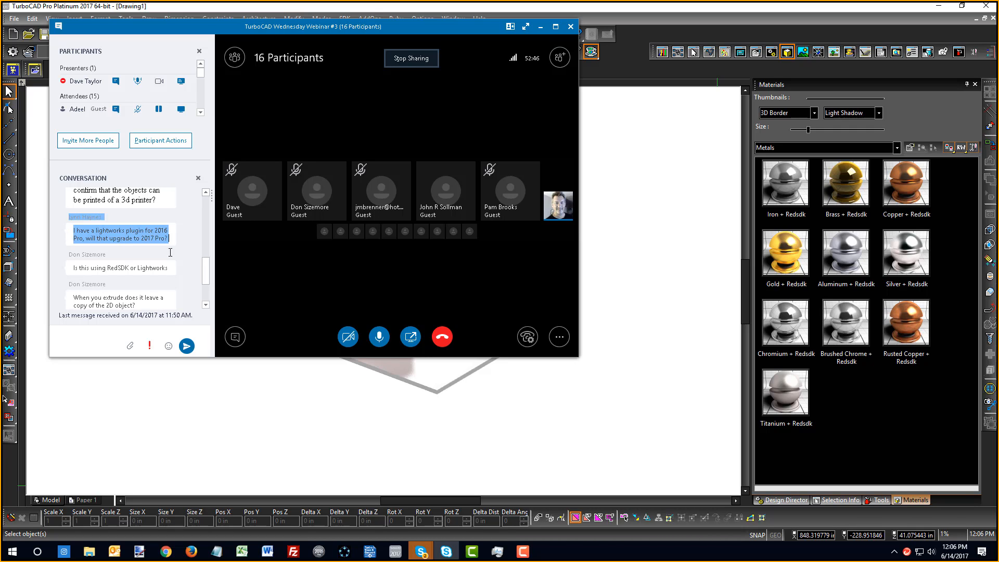
{"action": "left_click", "coordinate": [185, 236]}
{"action": "left_click", "coordinate": [188, 260]}
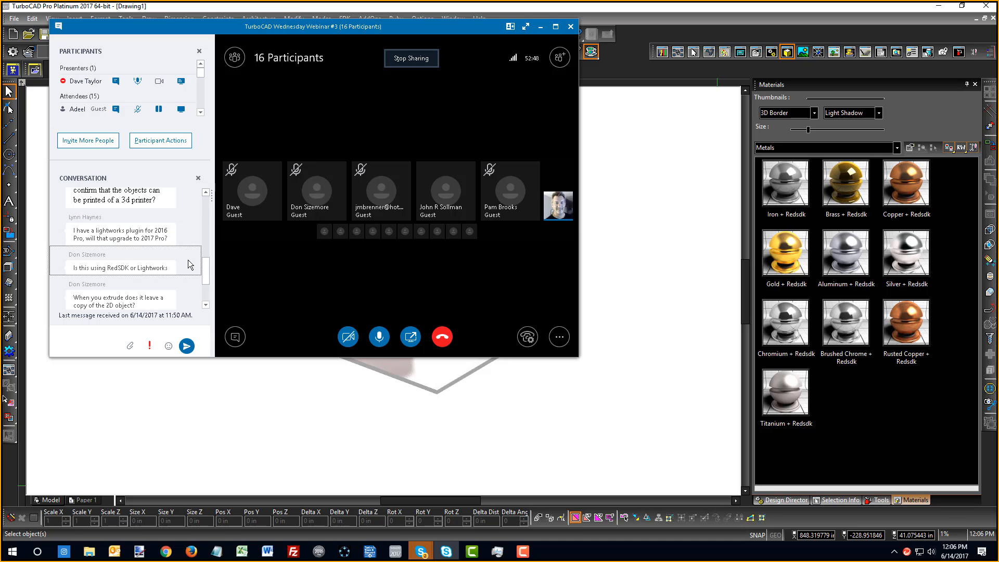
Read on past the compound profile question to the latest reply, then start Simple Extrude in TurboCAD
{"action": "left_click", "coordinate": [205, 307]}
{"action": "left_click", "coordinate": [205, 307]}
{"action": "left_click", "coordinate": [205, 307]}
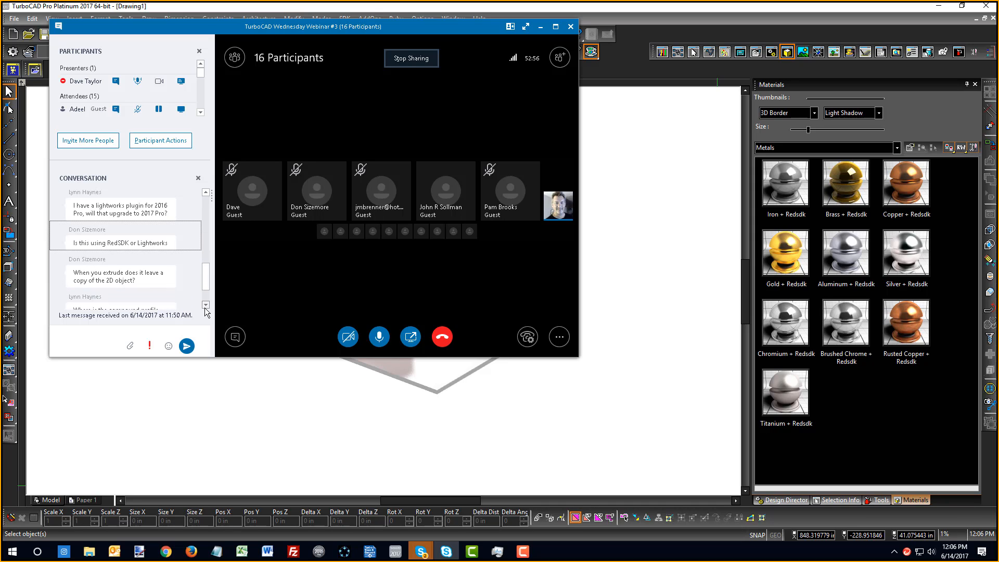
{"action": "left_click", "coordinate": [205, 305]}
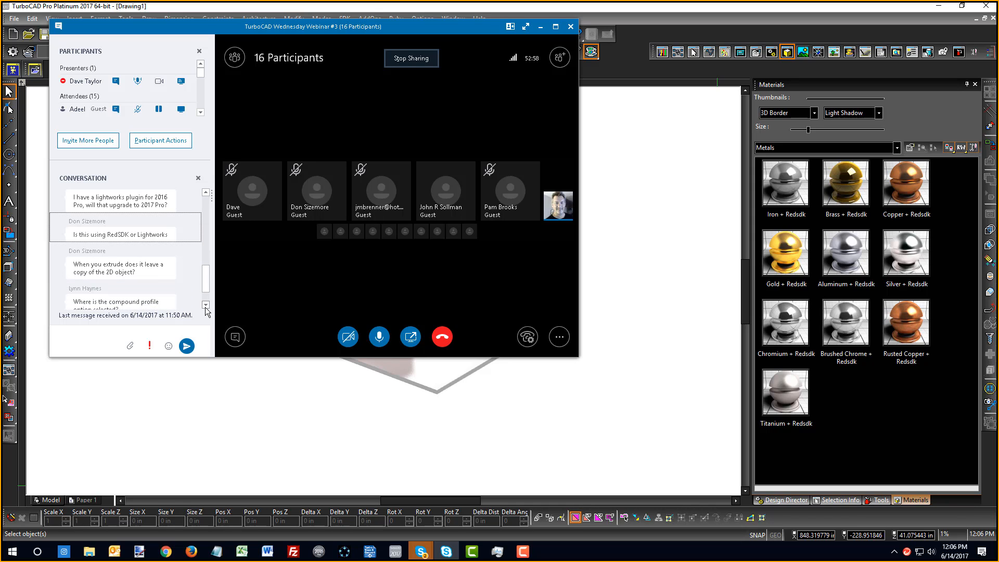
{"action": "left_click", "coordinate": [205, 305]}
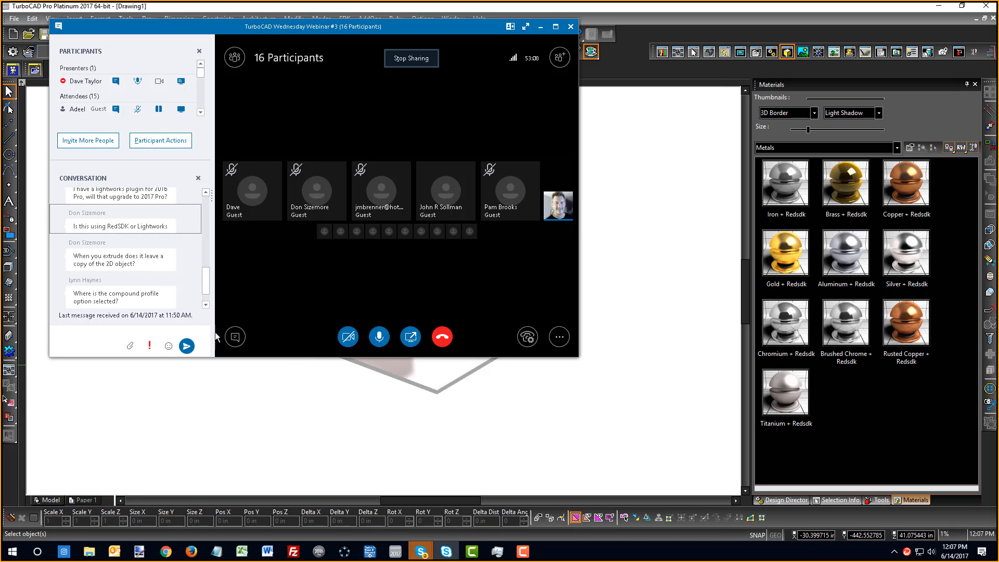
{"action": "left_click", "coordinate": [207, 304]}
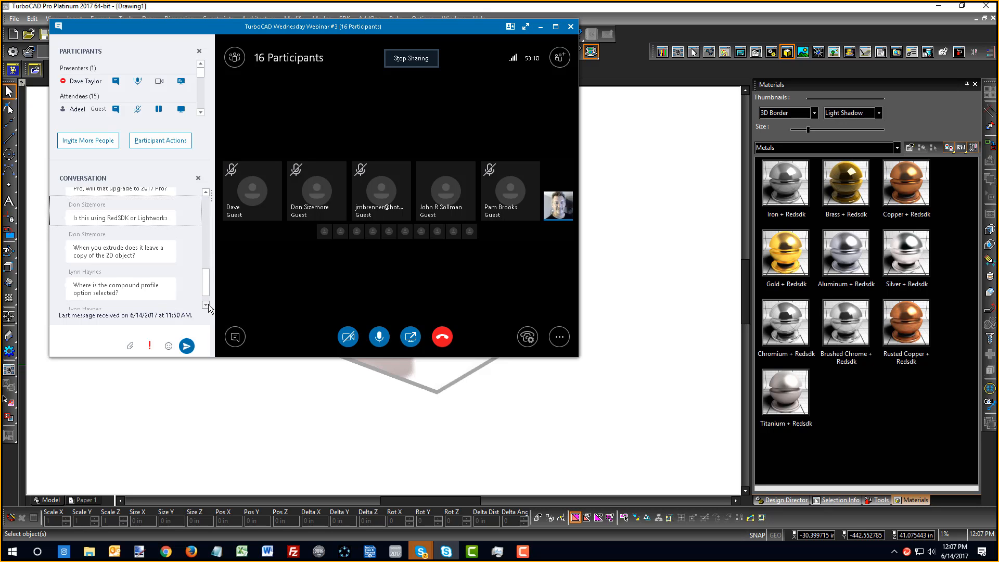
{"action": "left_click", "coordinate": [207, 305]}
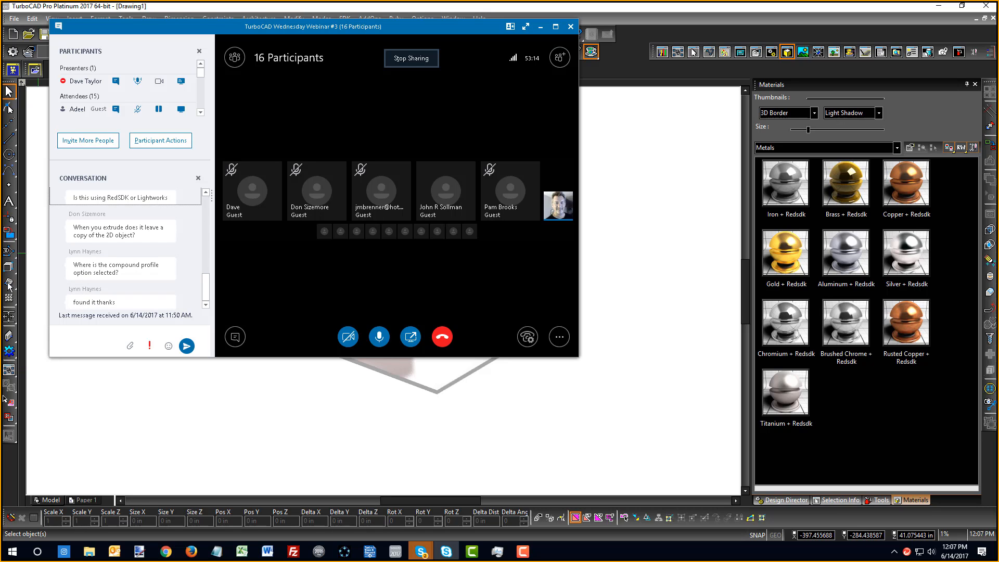
{"action": "left_click", "coordinate": [9, 285]}
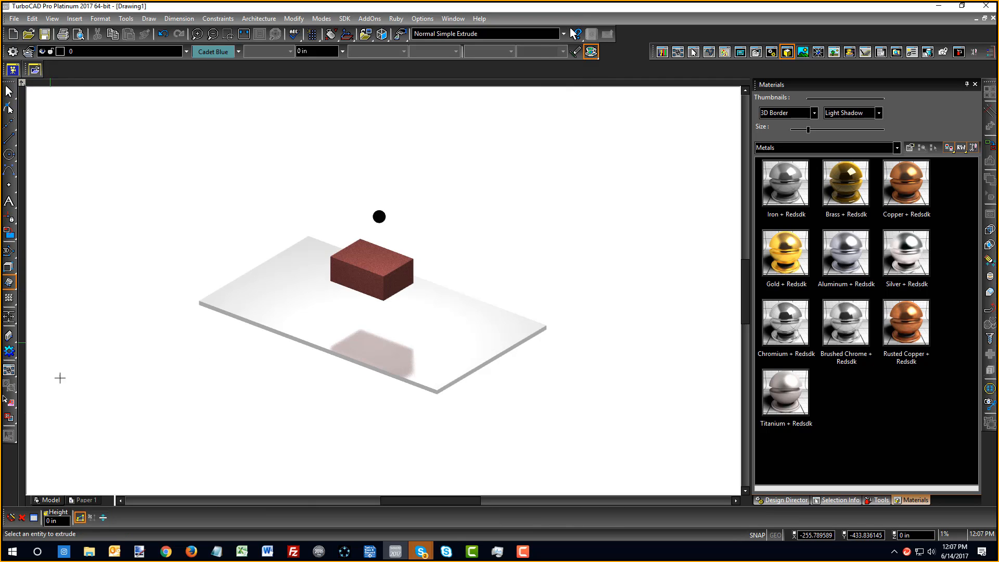
Turn on Use Compound Profile for the extrude tool, then return to the webinar window
{"action": "left_click", "coordinate": [81, 518]}
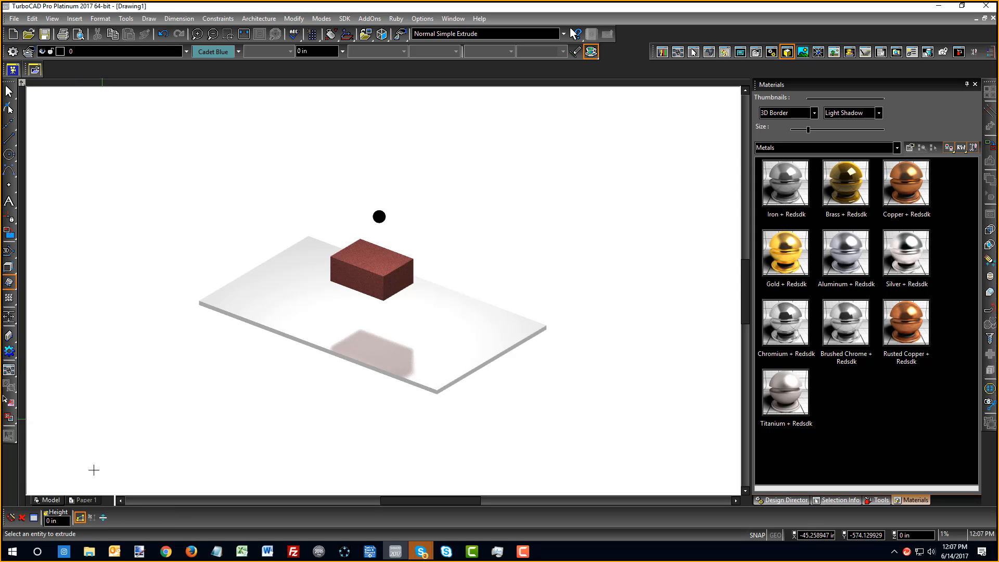
{"action": "right_click", "coordinate": [126, 167]}
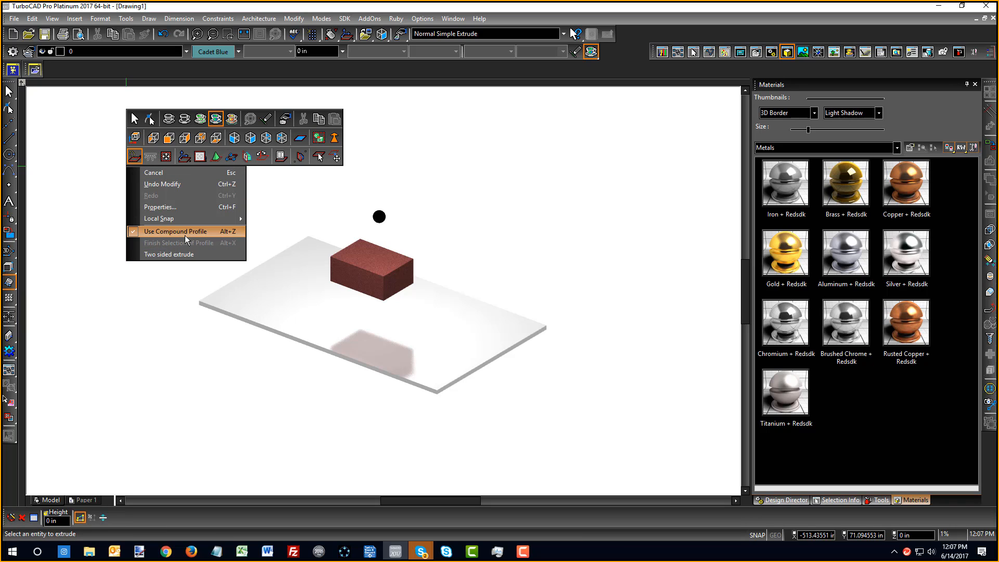
{"action": "left_click", "coordinate": [446, 553]}
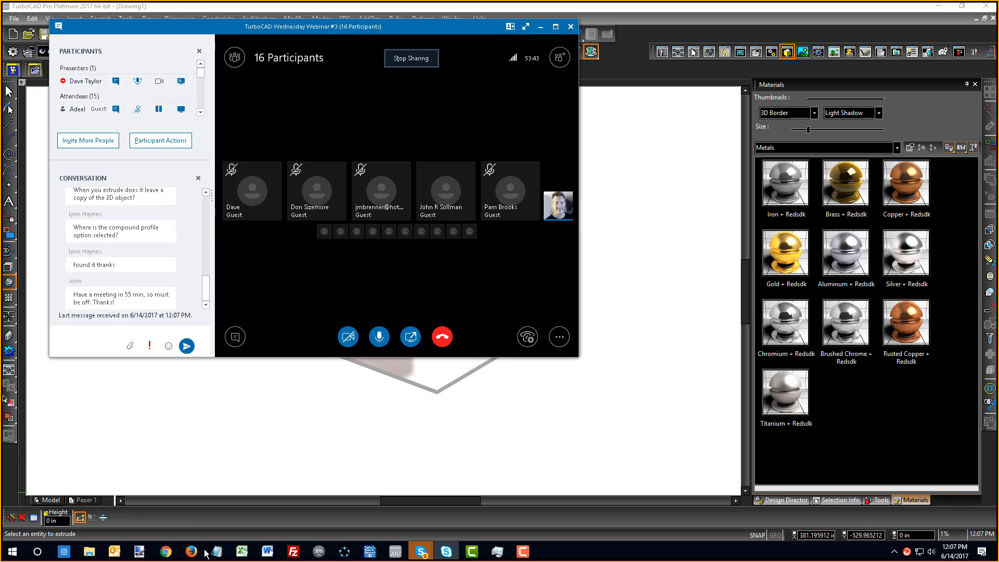
Launch Firefox from the taskbar, loading the msn.com start page over the webinar
{"action": "mouse_move", "coordinate": [168, 556]}
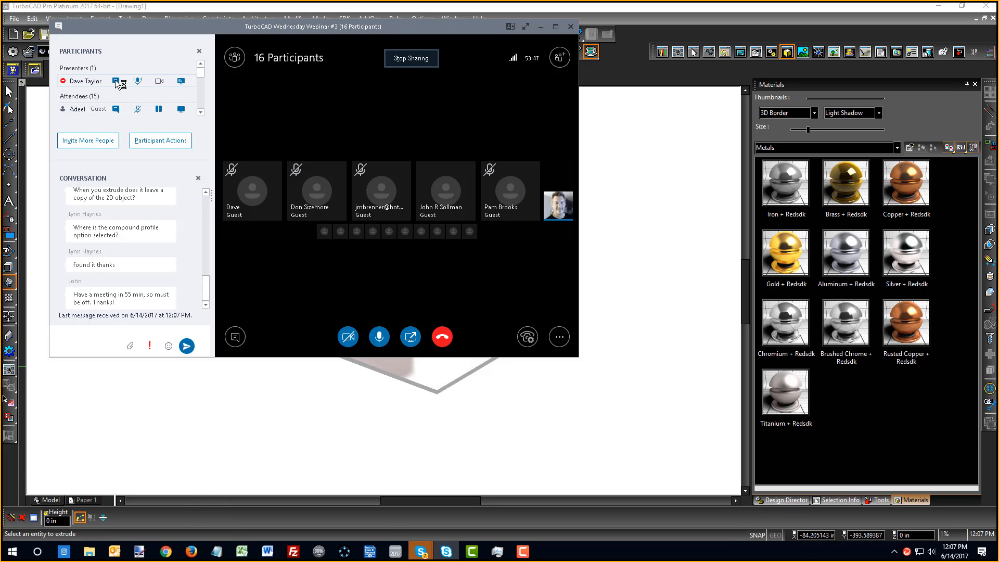
{"action": "mouse_move", "coordinate": [285, 560]}
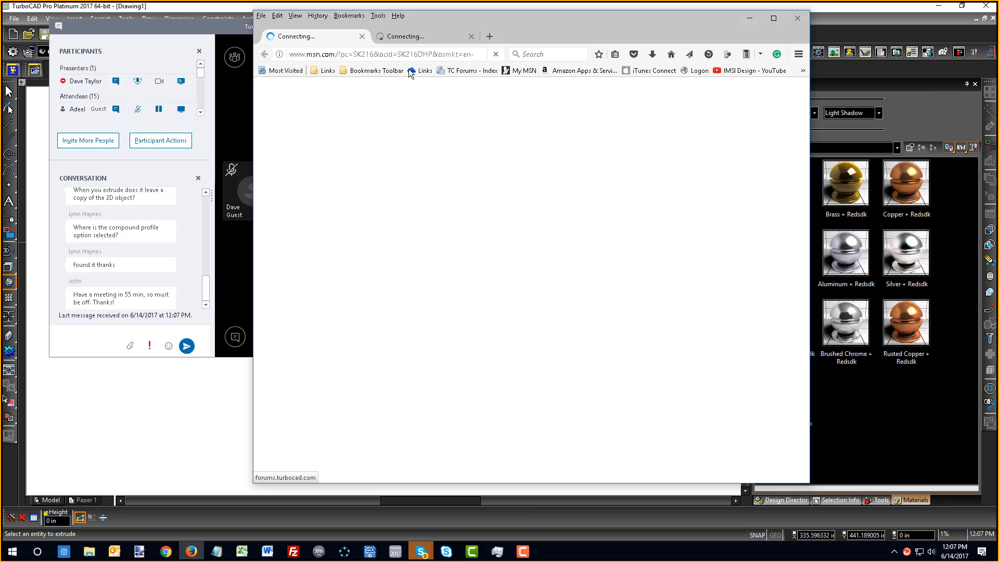
Navigate the TurboCAD forum to the Gallery board's Jet Engine topic
{"action": "left_click", "coordinate": [457, 71]}
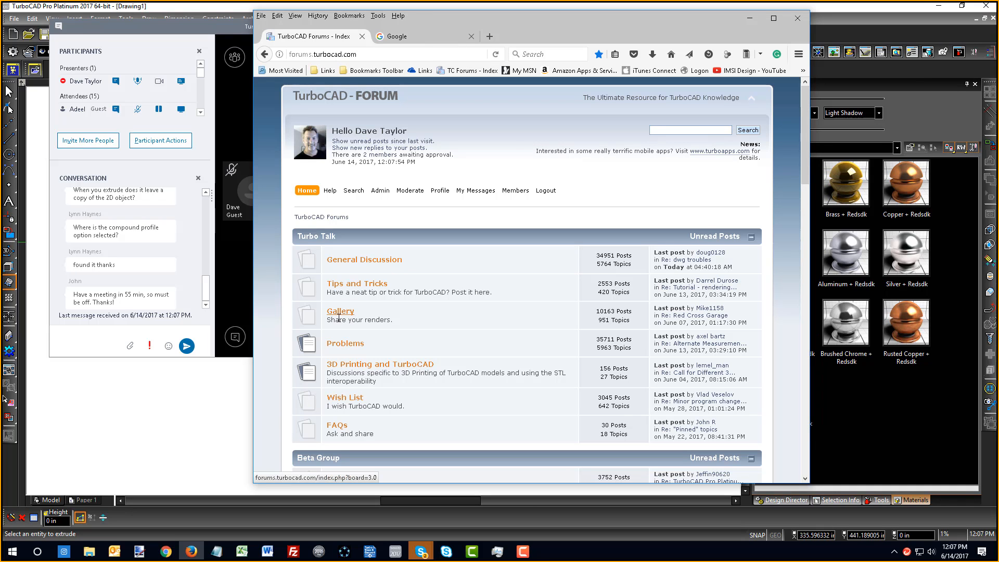
{"action": "left_click", "coordinate": [343, 312]}
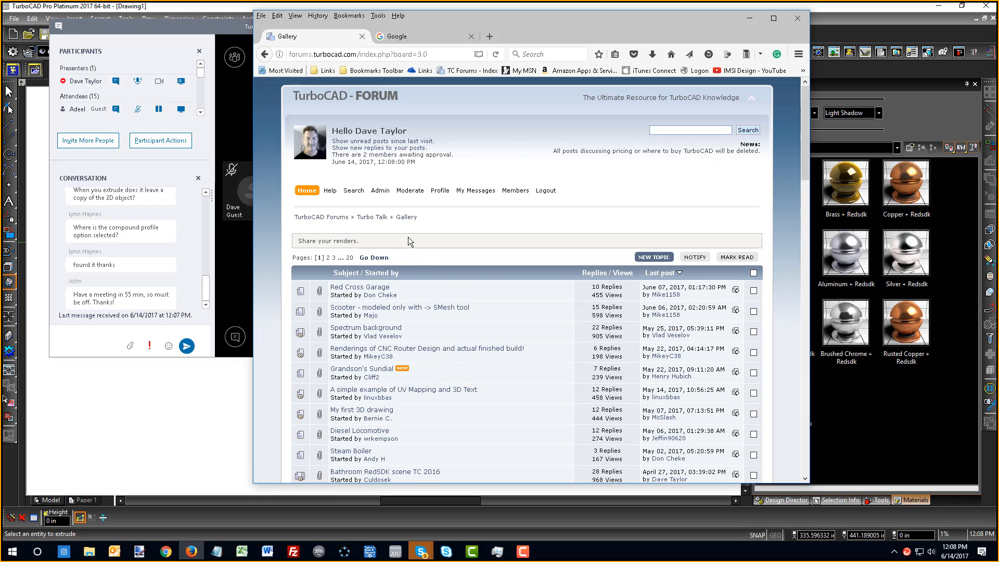
{"action": "scroll", "coordinate": [486, 372], "scroll_direction": "down", "scroll_amount": 5}
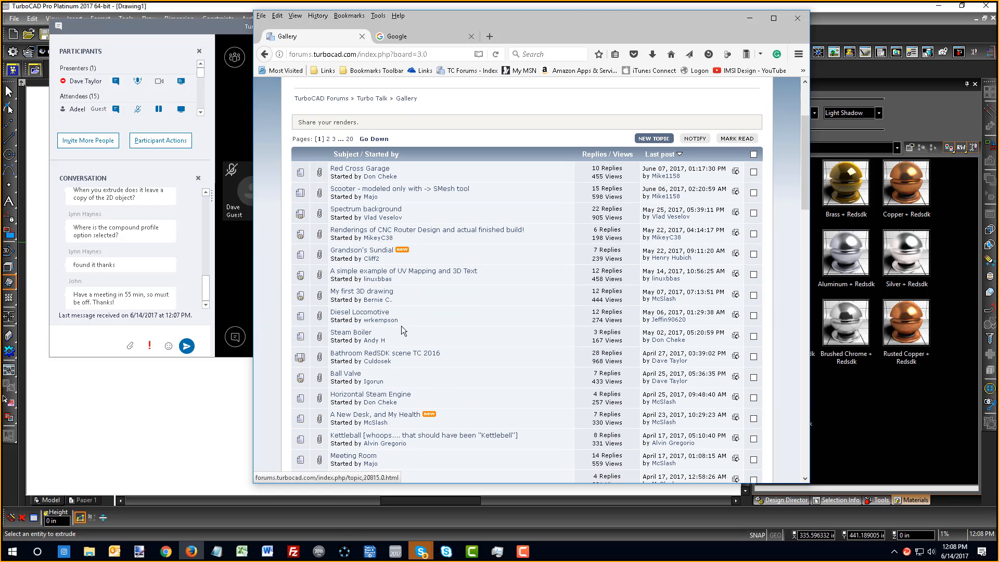
{"action": "scroll", "coordinate": [407, 329], "scroll_direction": "down", "scroll_amount": 1}
{"action": "scroll", "coordinate": [414, 406], "scroll_direction": "down", "scroll_amount": 5}
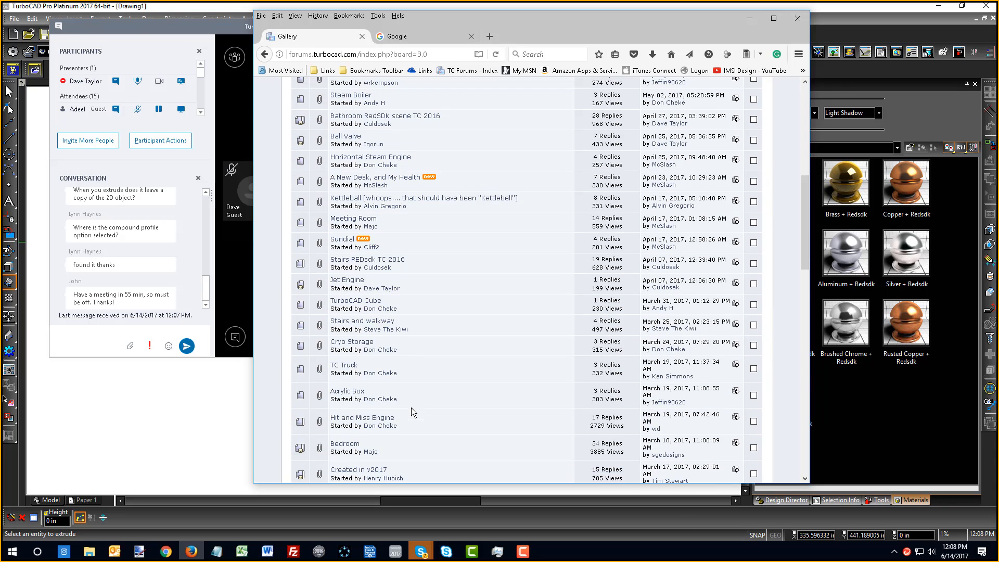
{"action": "left_click", "coordinate": [353, 284]}
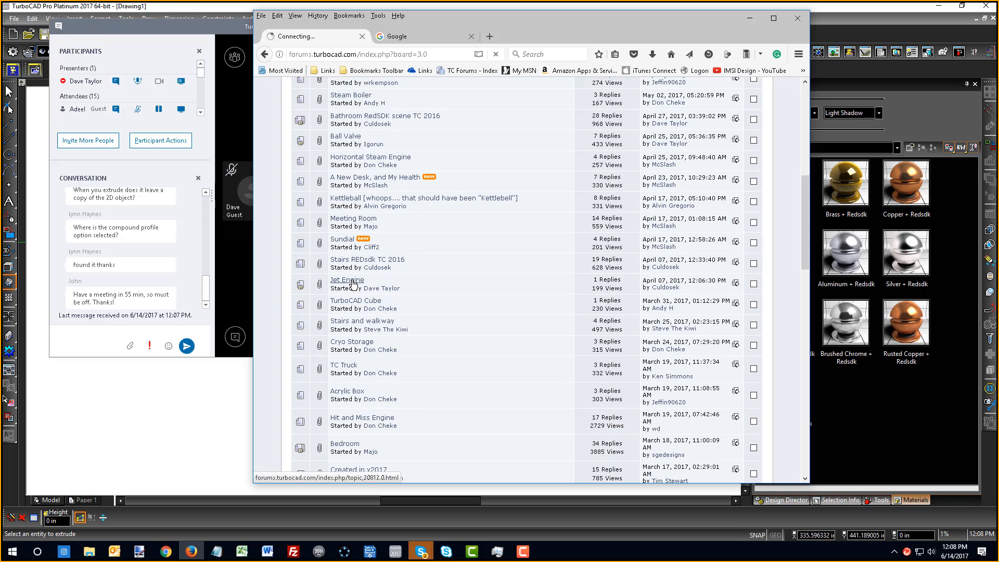
{"action": "scroll", "coordinate": [507, 247], "scroll_direction": "down", "scroll_amount": 10}
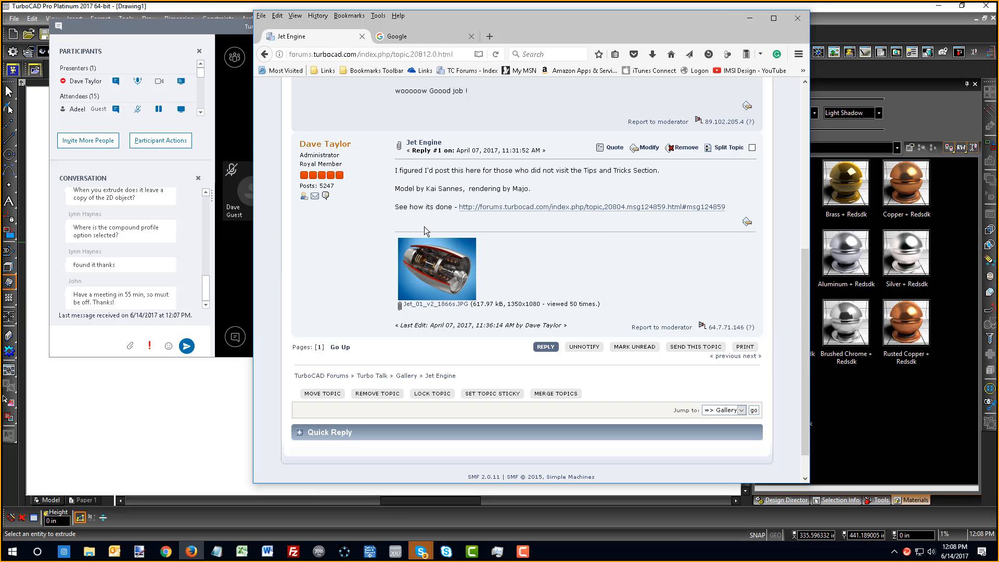
Open the linked Jet motor thread in a new tab and read through it
{"action": "left_click", "coordinate": [527, 207]}
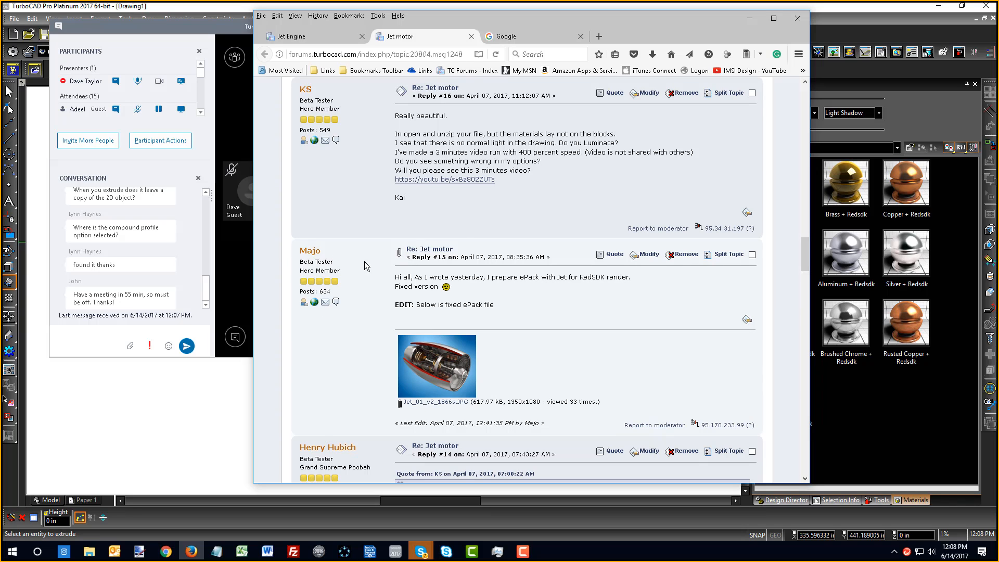
{"action": "scroll", "coordinate": [355, 265], "scroll_direction": "down", "scroll_amount": 4}
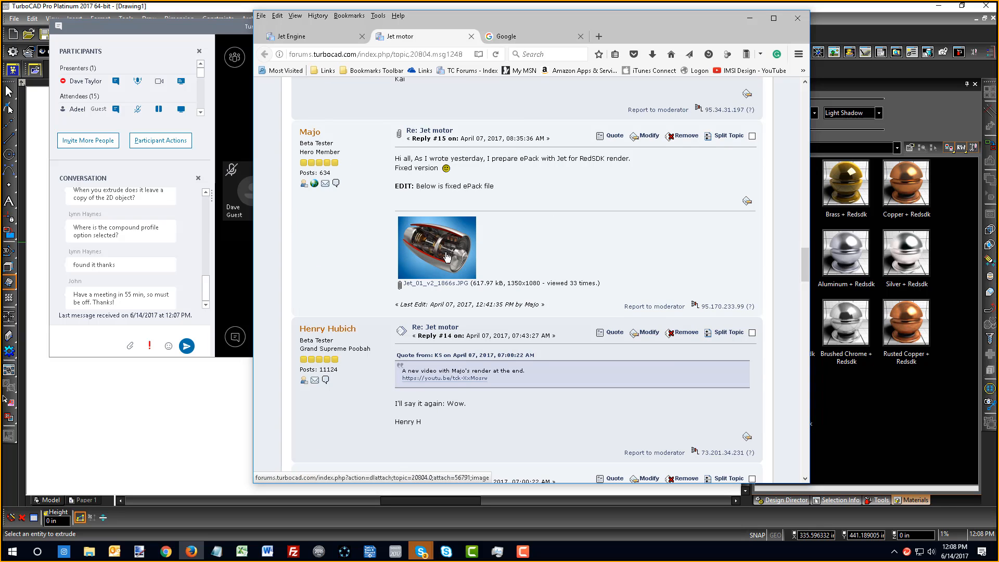
{"action": "scroll", "coordinate": [357, 149], "scroll_direction": "down", "scroll_amount": 5}
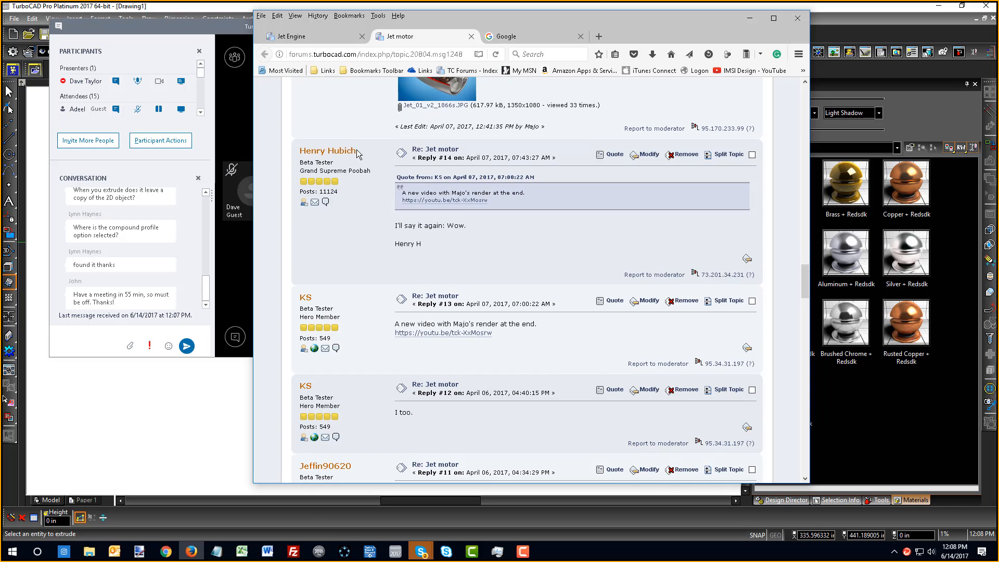
{"action": "scroll", "coordinate": [357, 151], "scroll_direction": "up", "scroll_amount": 10}
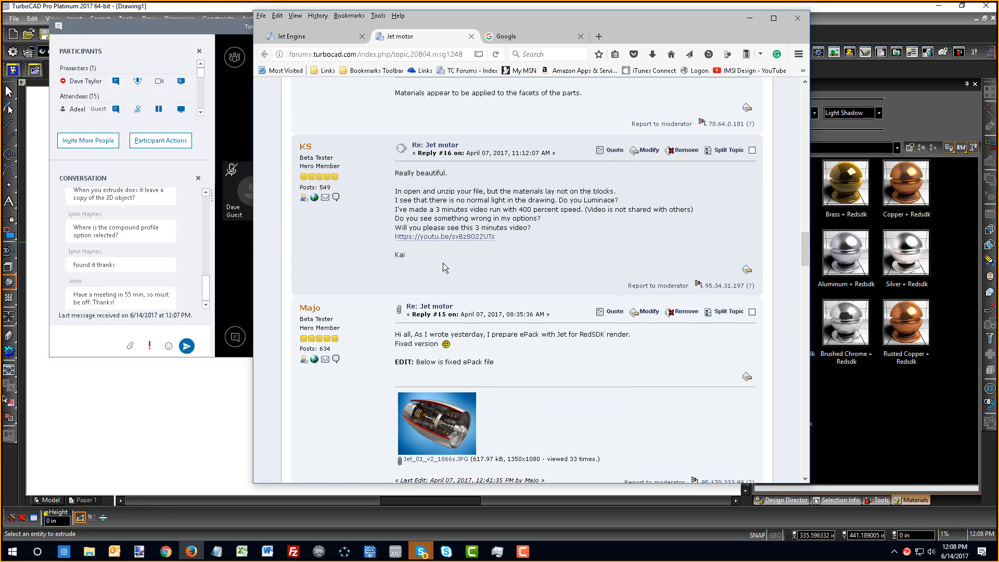
{"action": "scroll", "coordinate": [442, 263], "scroll_direction": "down", "scroll_amount": 15}
{"action": "scroll", "coordinate": [444, 268], "scroll_direction": "down", "scroll_amount": 5}
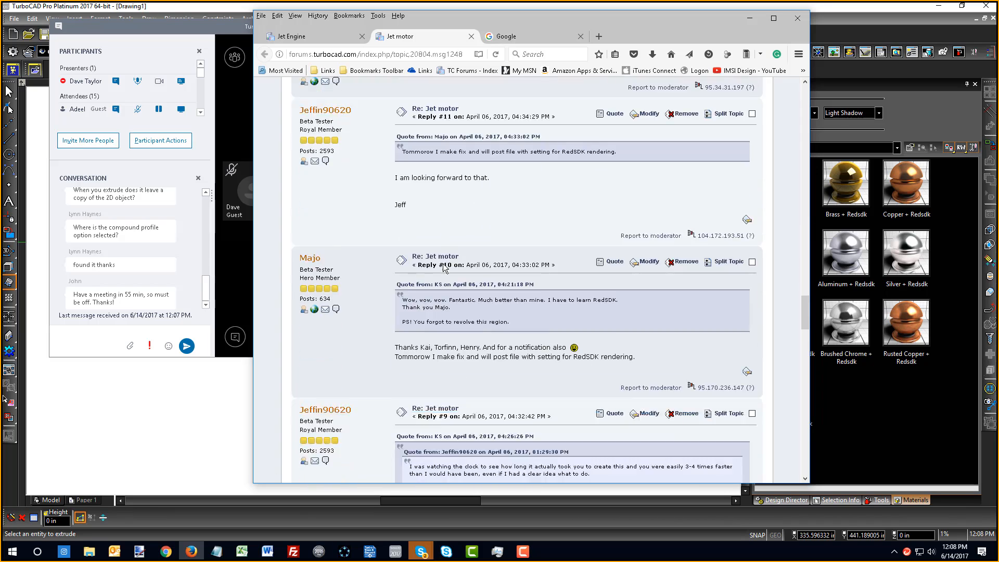
{"action": "scroll", "coordinate": [444, 268], "scroll_direction": "down", "scroll_amount": 18}
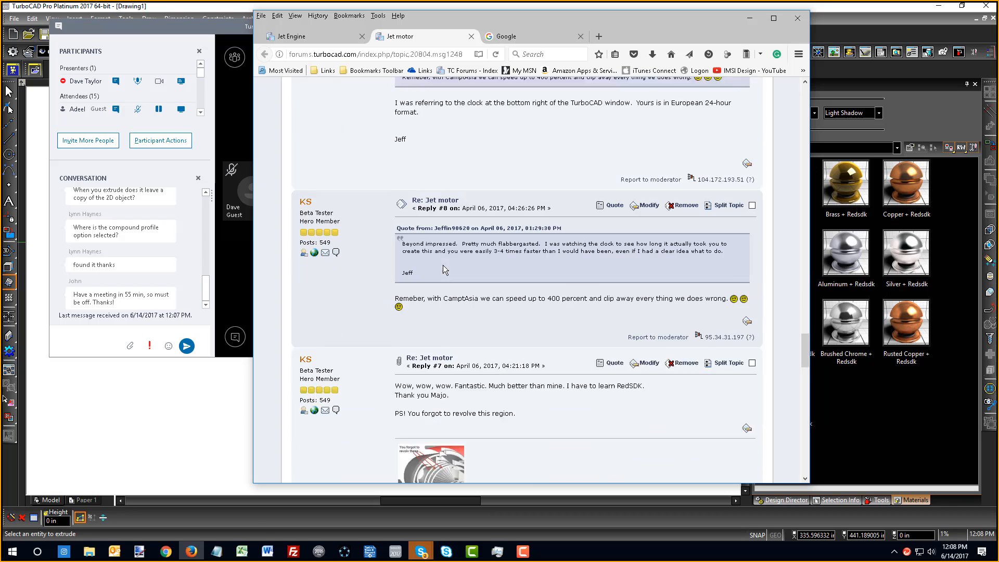
{"action": "scroll", "coordinate": [426, 346], "scroll_direction": "up", "scroll_amount": 20}
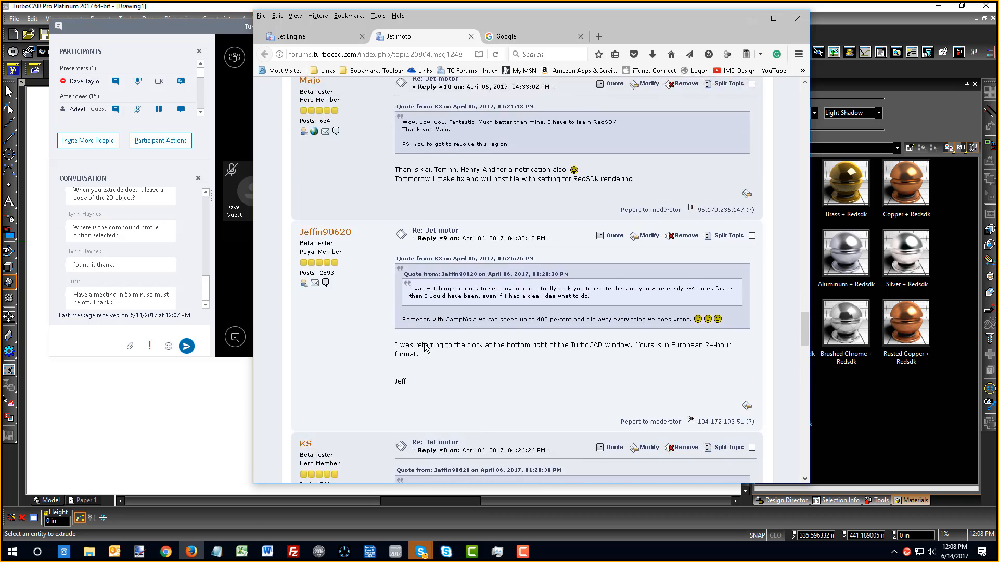
{"action": "scroll", "coordinate": [425, 345], "scroll_direction": "up", "scroll_amount": 8}
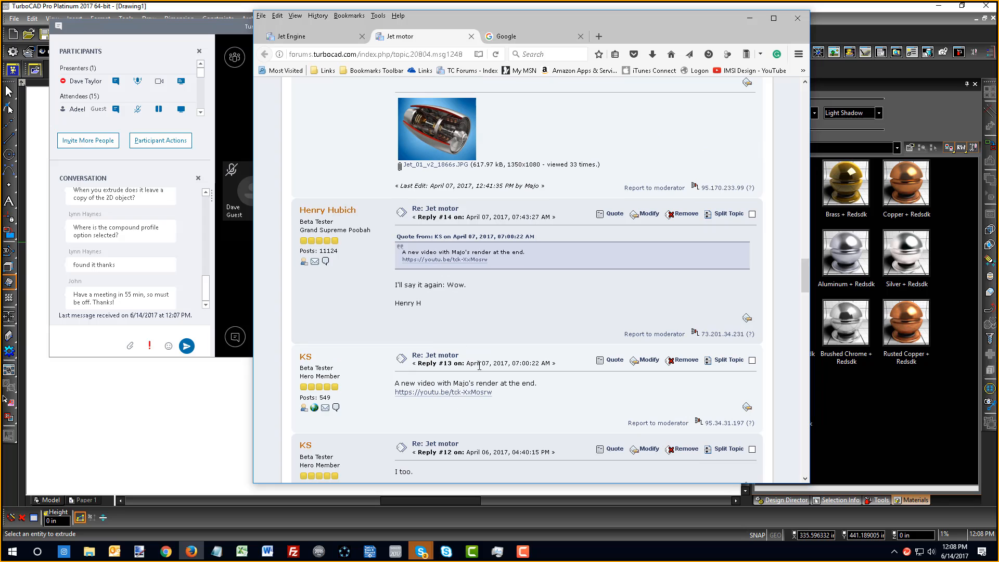
Post the Jet motor thread's link in the meeting chat, then scroll the topic back to the top
{"action": "left_click", "coordinate": [456, 54]}
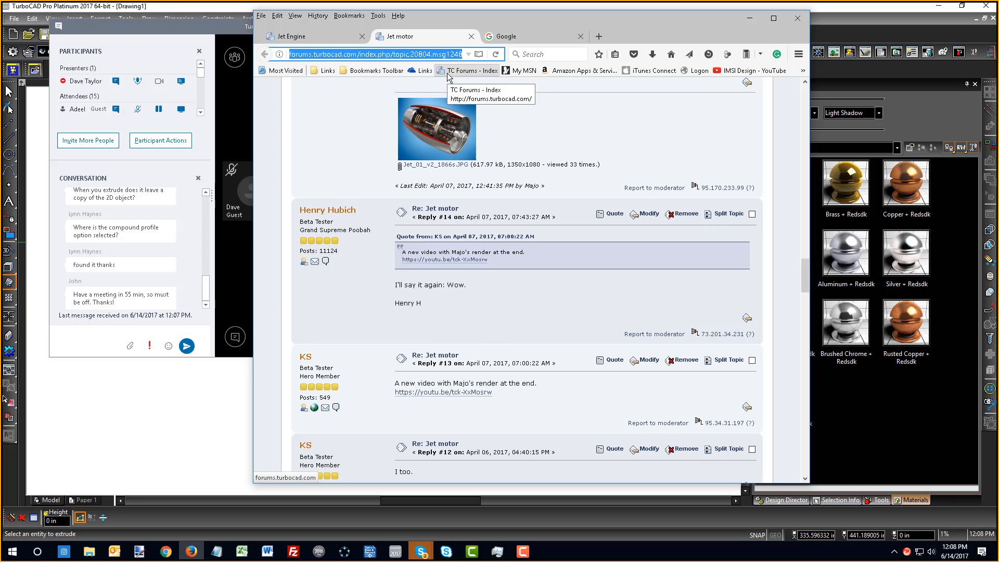
{"action": "left_click", "coordinate": [67, 333]}
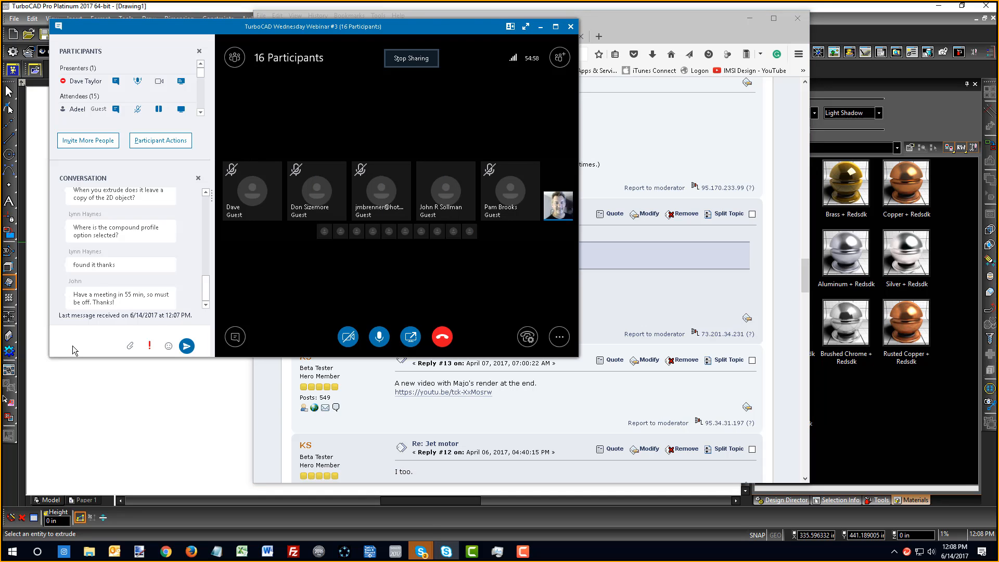
{"action": "key", "text": "ctrl+v"}
{"action": "key", "text": "Return"}
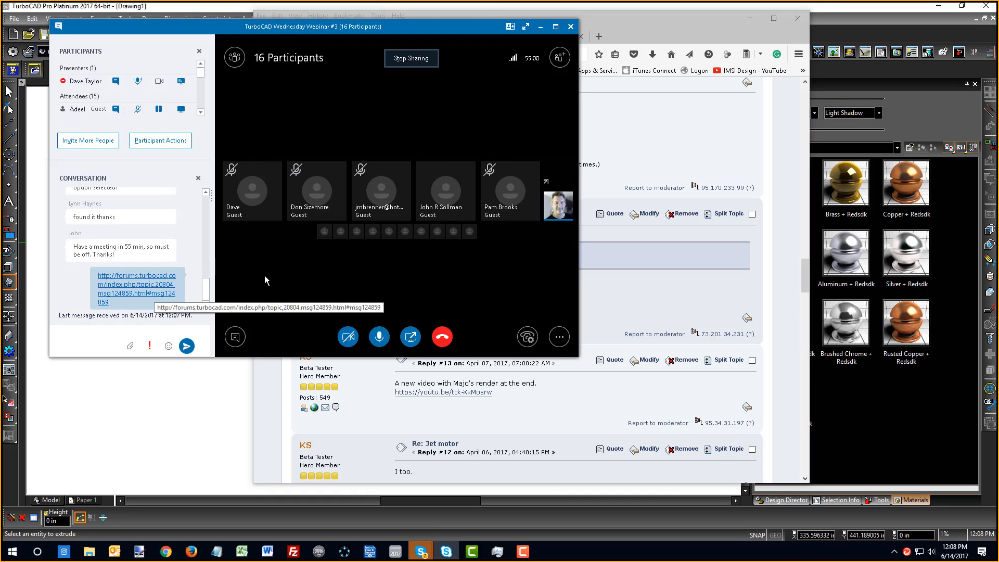
{"action": "left_click", "coordinate": [655, 157]}
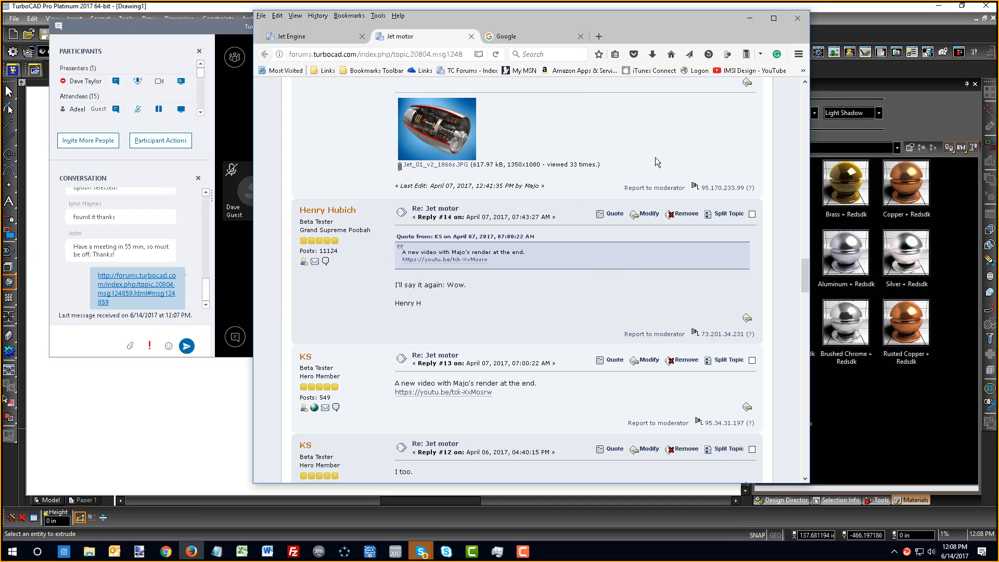
{"action": "scroll", "coordinate": [670, 152], "scroll_direction": "up", "scroll_amount": 20}
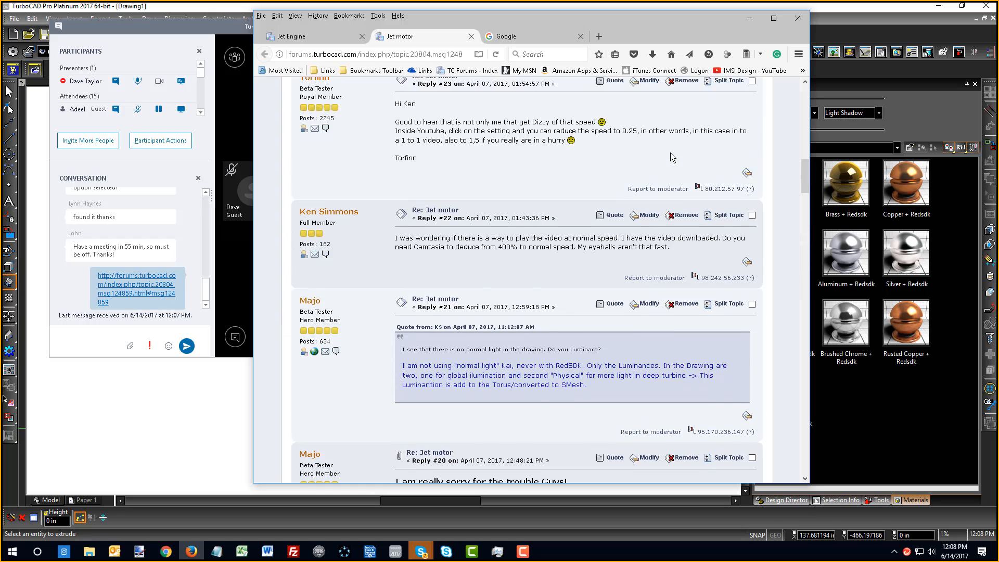
{"action": "scroll", "coordinate": [672, 154], "scroll_direction": "up", "scroll_amount": 10}
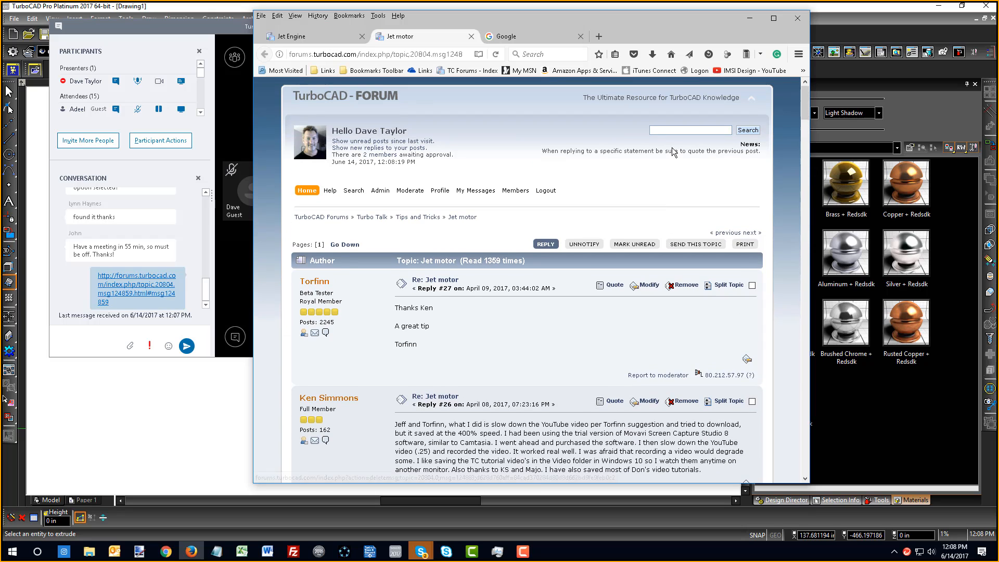
Open the 'Tutorial - rendering of RedSDK' topic from the forum's Tips and Tricks board
{"action": "left_click", "coordinate": [336, 218]}
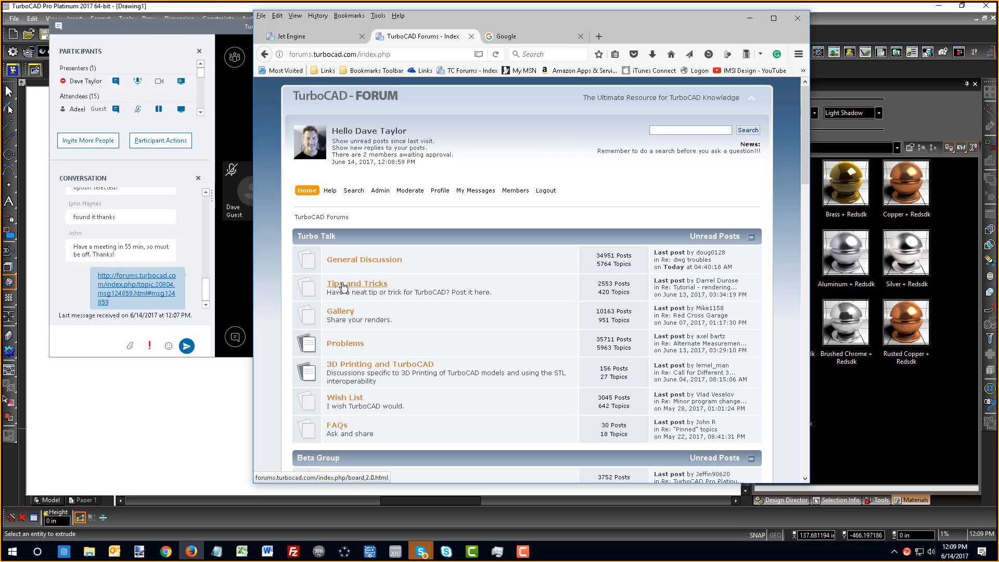
{"action": "left_click", "coordinate": [343, 285]}
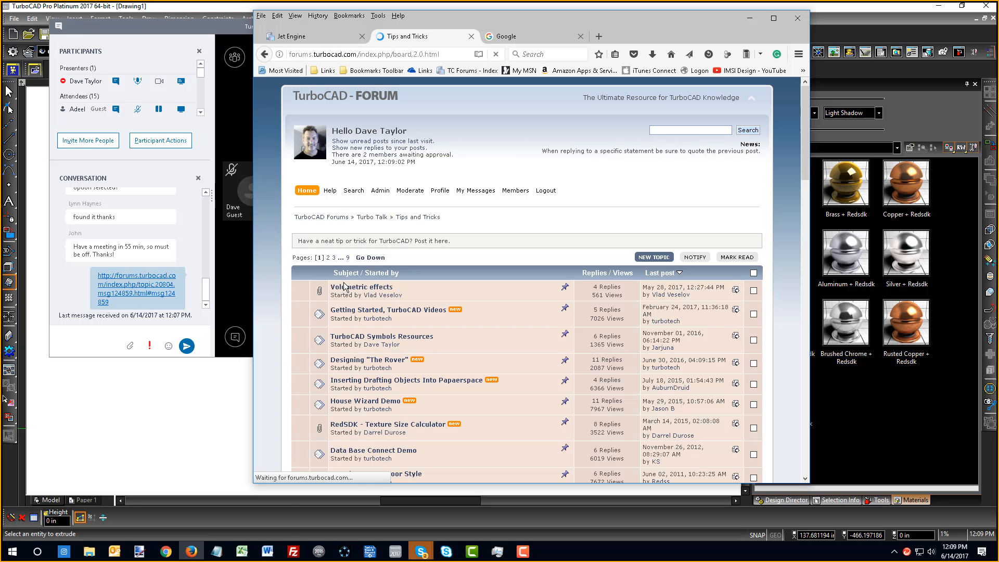
{"action": "scroll", "coordinate": [385, 378], "scroll_direction": "down", "scroll_amount": 5}
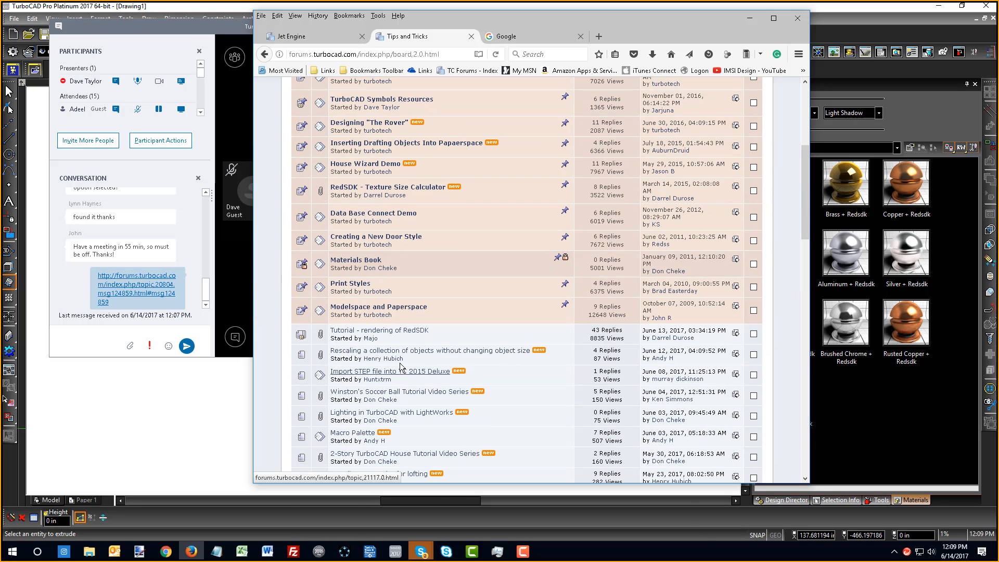
{"action": "left_click", "coordinate": [401, 333]}
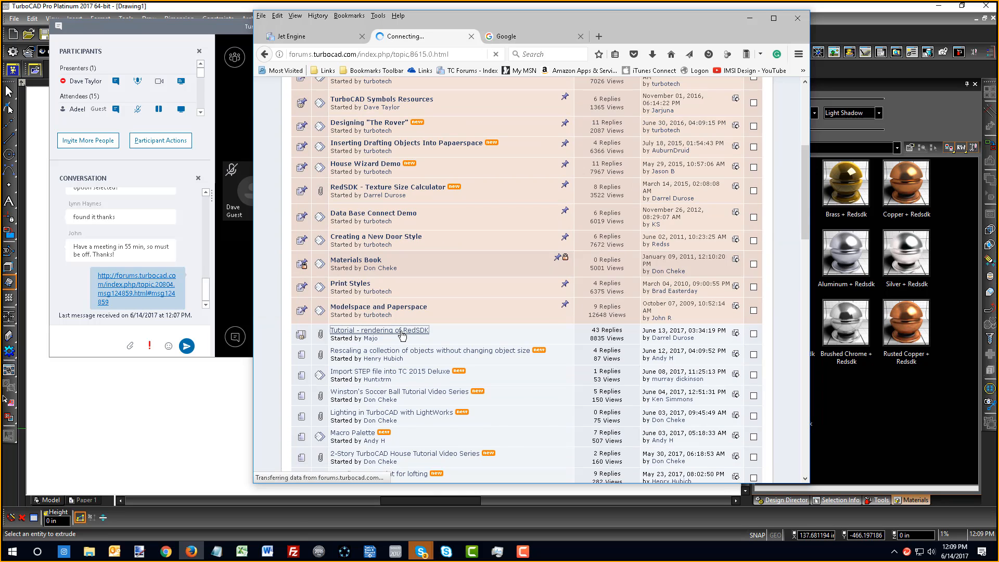
{"action": "scroll", "coordinate": [420, 301], "scroll_direction": "down", "scroll_amount": 3}
{"action": "scroll", "coordinate": [420, 300], "scroll_direction": "down", "scroll_amount": 15}
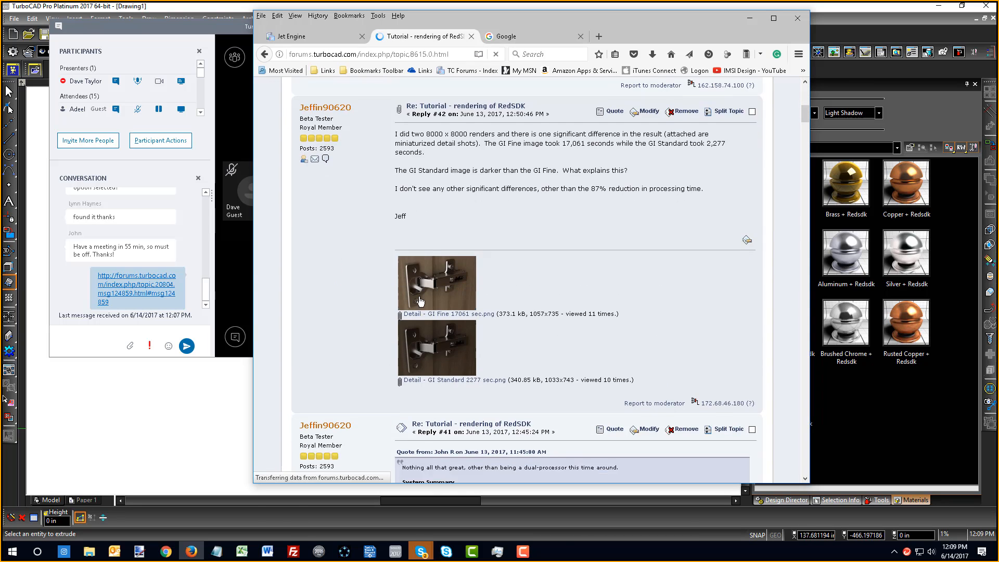
{"action": "scroll", "coordinate": [417, 299], "scroll_direction": "down", "scroll_amount": 15}
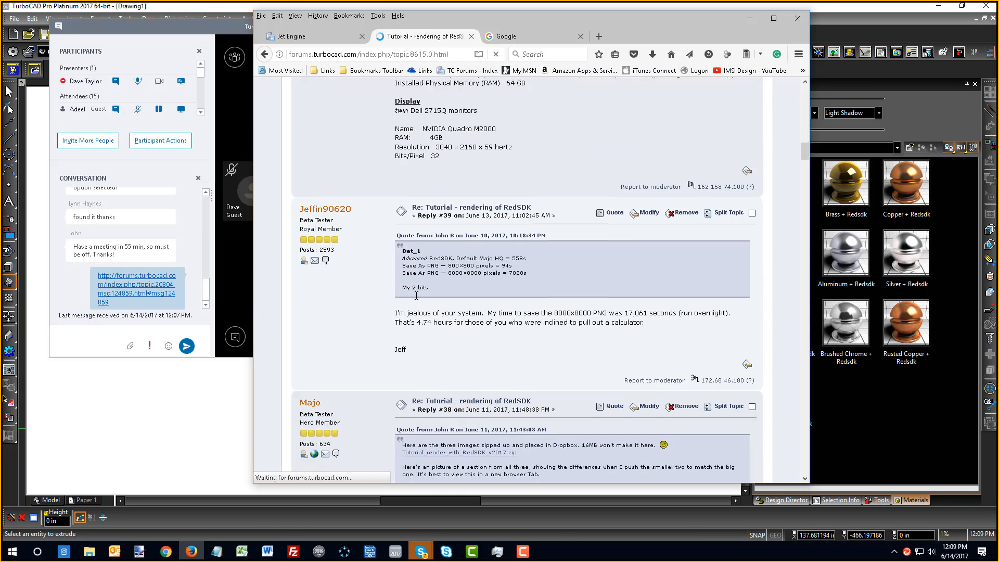
{"action": "scroll", "coordinate": [424, 324], "scroll_direction": "down", "scroll_amount": 15}
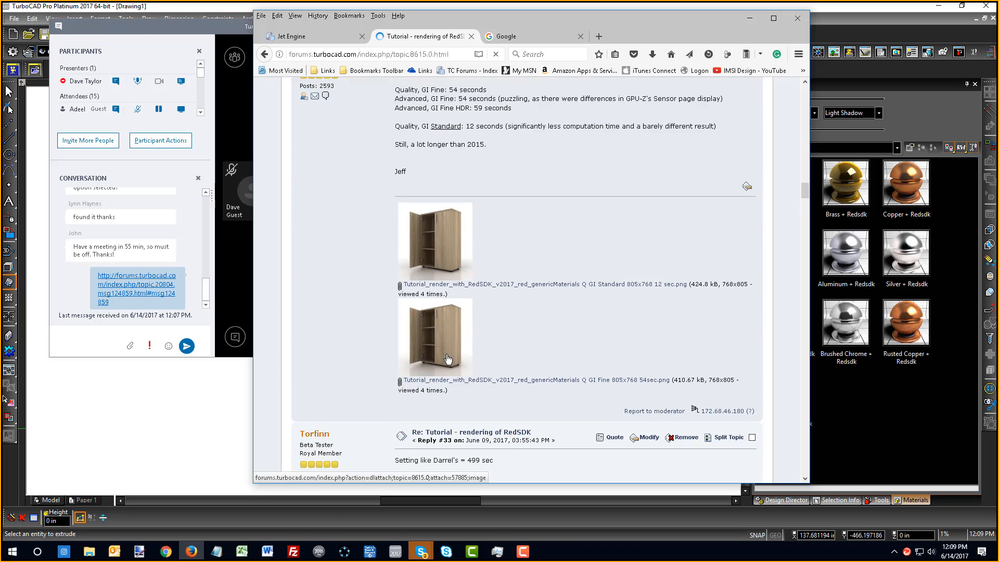
Share the tutorial topic's URL in the meeting chat and bring TurboCAD back in front
{"action": "left_click", "coordinate": [461, 57]}
{"action": "key", "text": "ctrl+c"}
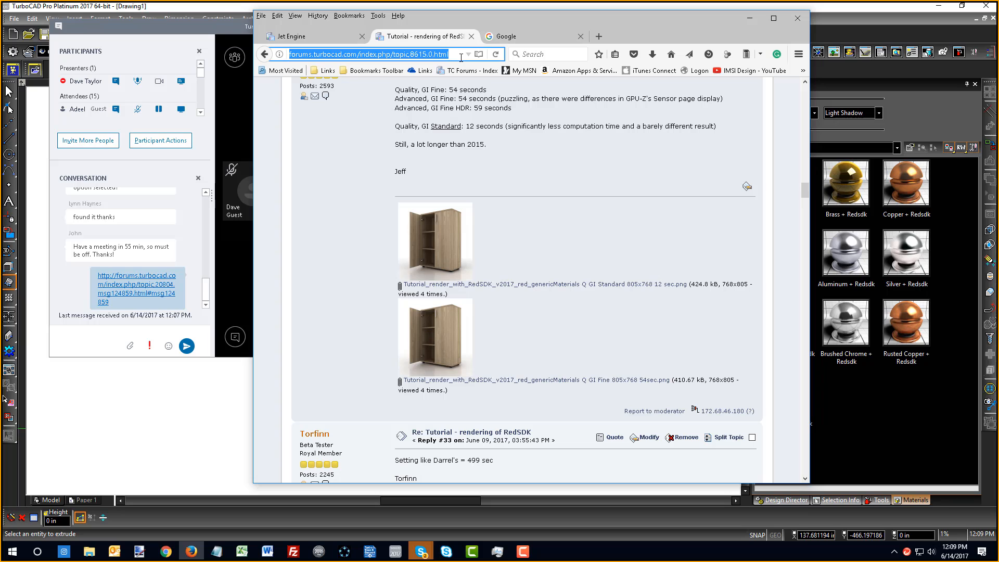
{"action": "left_click", "coordinate": [92, 344]}
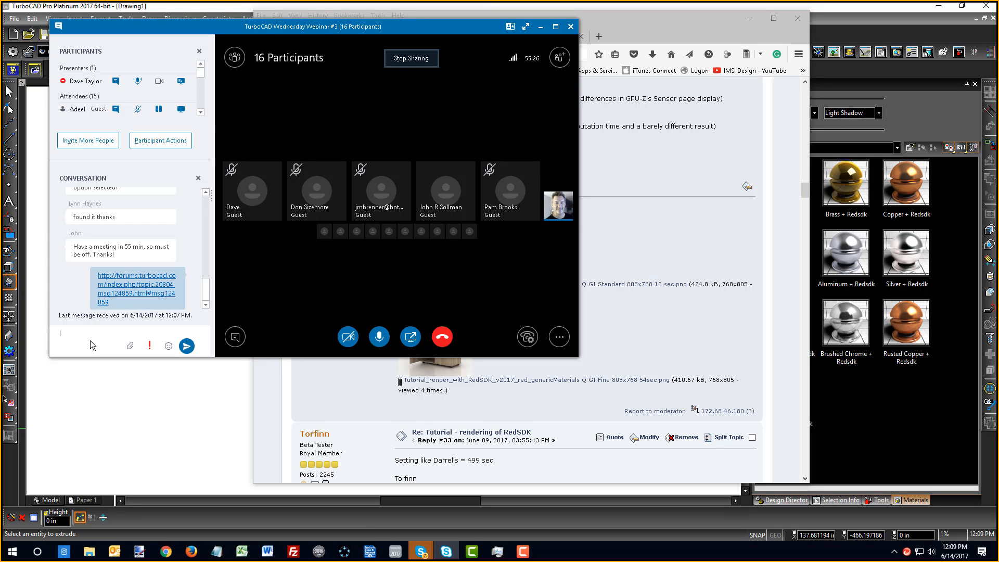
{"action": "key", "text": "ctrl+v"}
{"action": "key", "text": "Return"}
{"action": "left_click", "coordinate": [244, 421]}
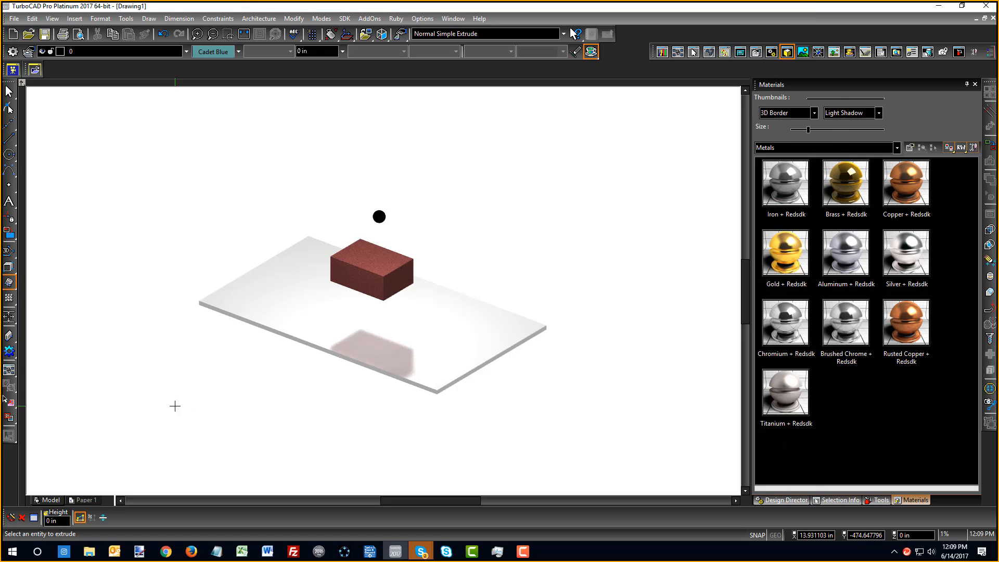
Open Jet_v2_Fix.TCW from the Jet Engine > ePack_Jet_FIXmaterial_RedSDK_Render folder
{"action": "left_click", "coordinate": [24, 37]}
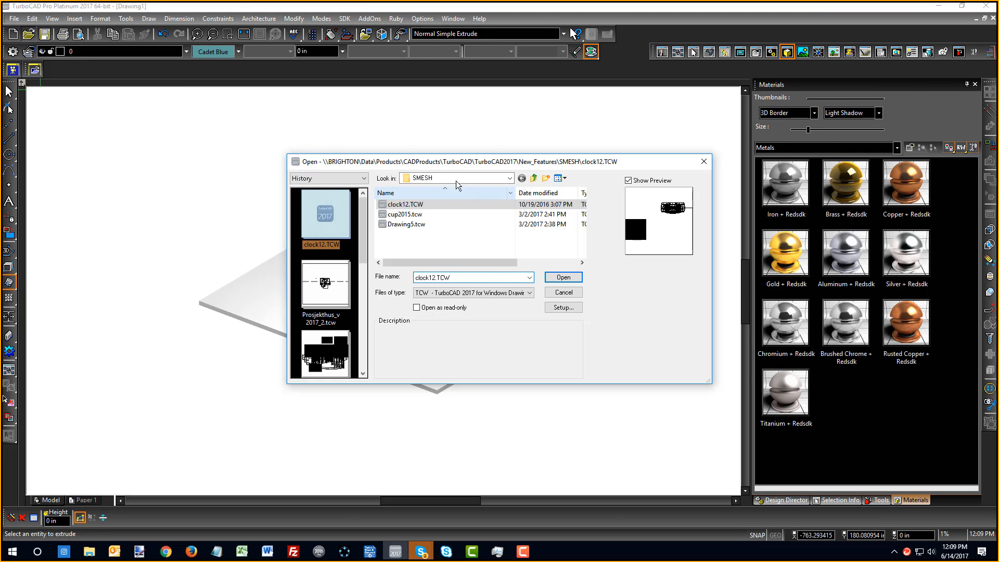
{"action": "left_click_drag", "start_coordinate": [364, 229], "coordinate": [379, 339]}
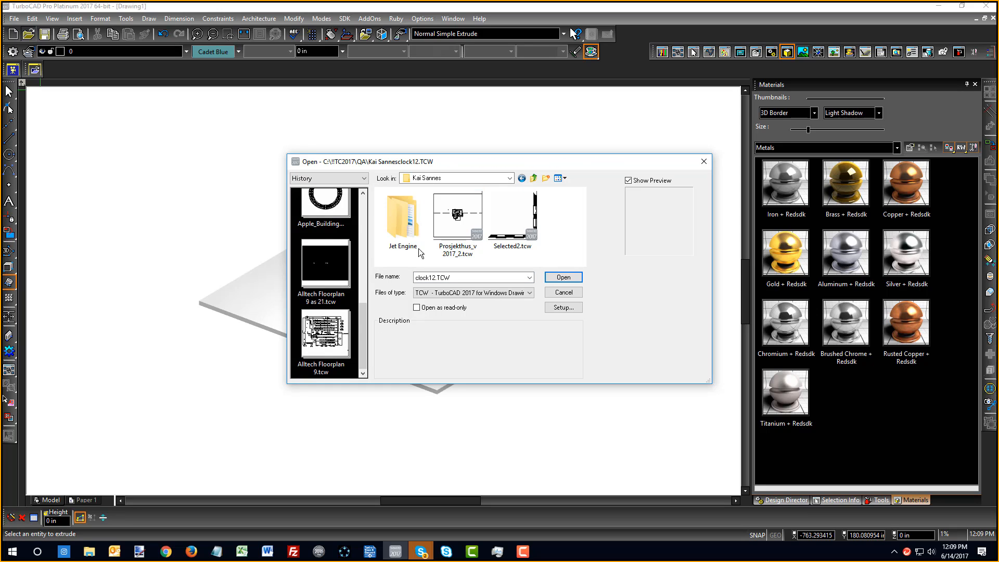
{"action": "double_click", "coordinate": [404, 224]}
{"action": "double_click", "coordinate": [404, 206]}
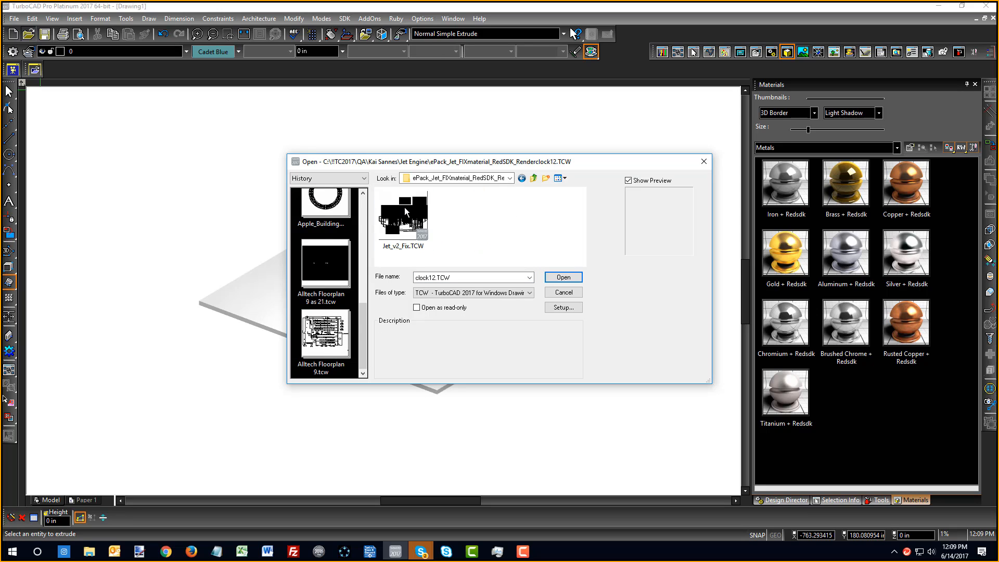
{"action": "left_click", "coordinate": [410, 229]}
{"action": "left_click", "coordinate": [561, 276]}
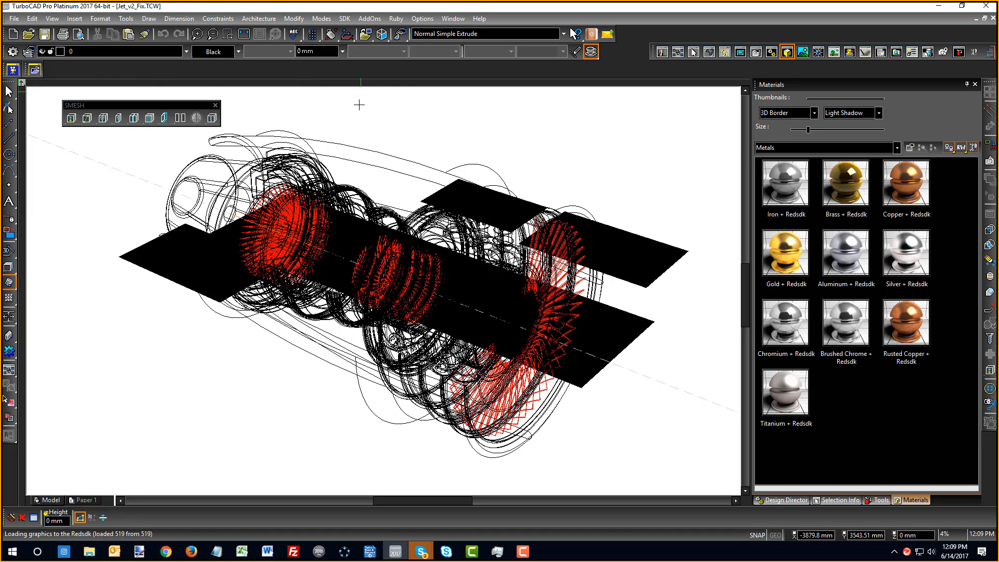
{"action": "right_click", "coordinate": [104, 236]}
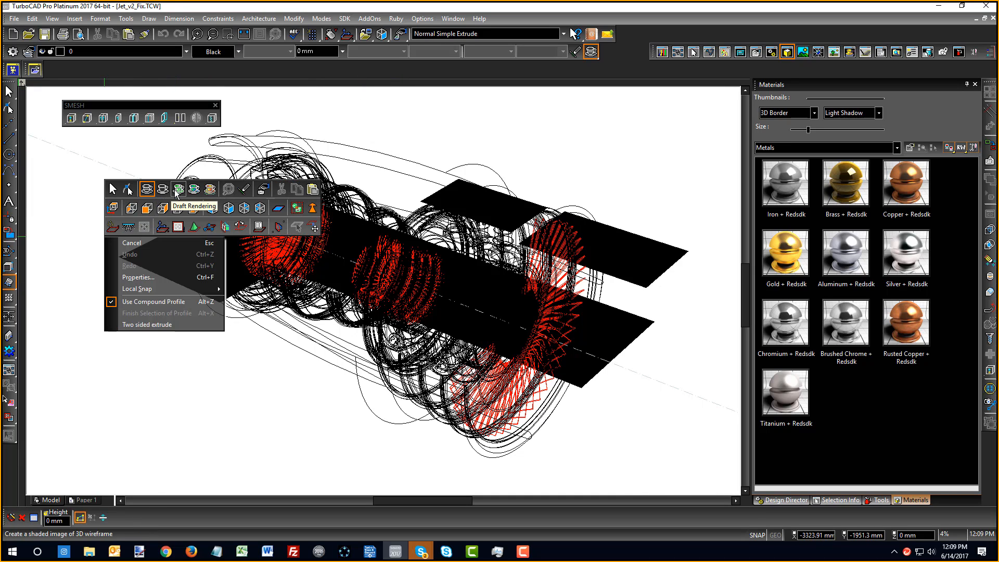
Hide the bilder and bilde layers in the layer list, then switch back to the Select tool
{"action": "left_click", "coordinate": [855, 499]}
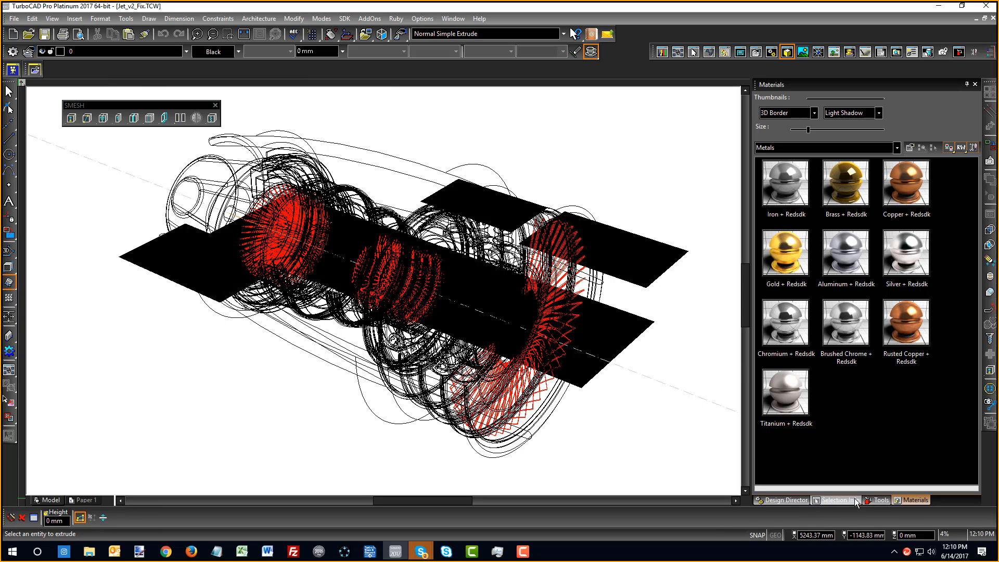
{"action": "left_click", "coordinate": [809, 500]}
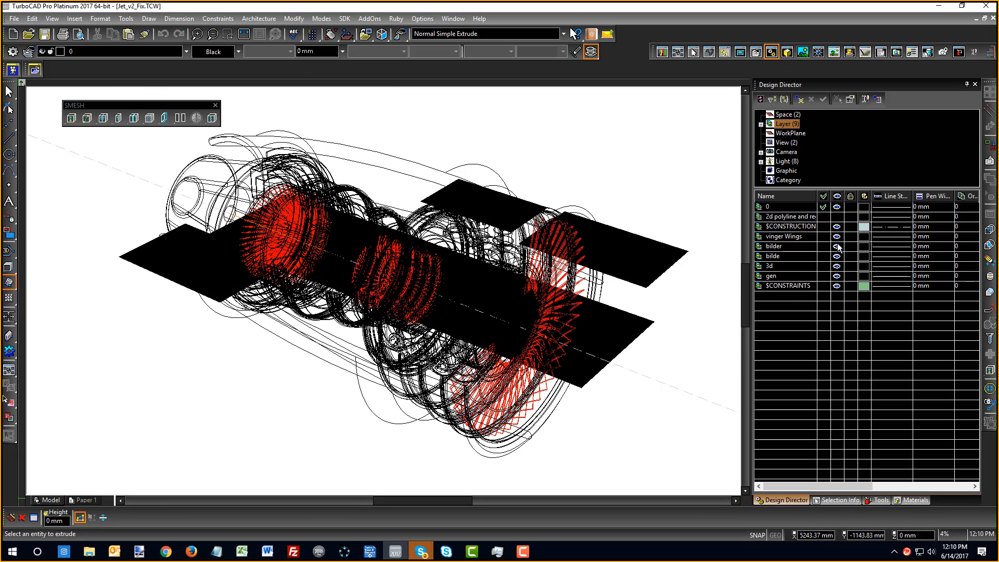
{"action": "left_click", "coordinate": [836, 246]}
{"action": "left_click", "coordinate": [836, 256]}
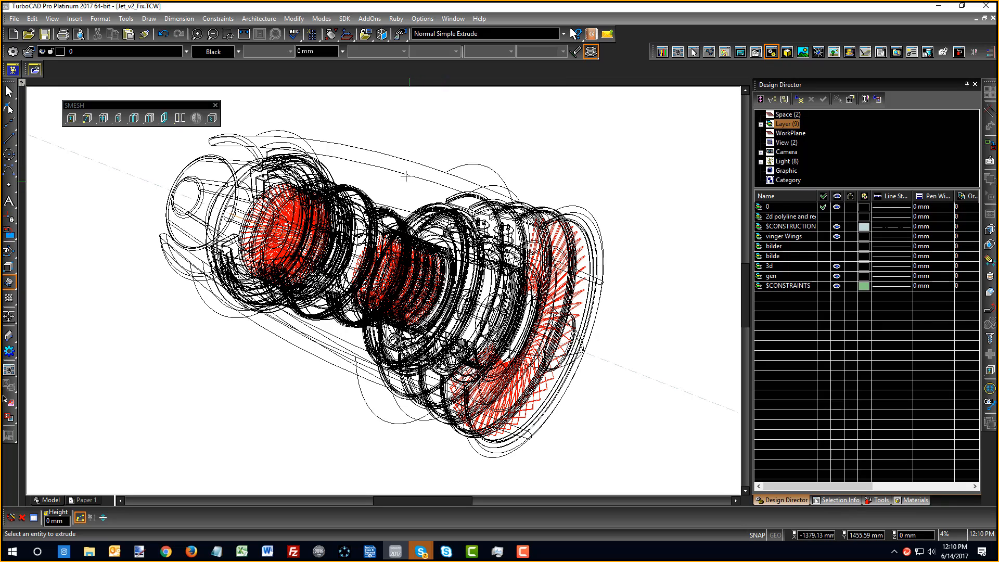
{"action": "scroll", "coordinate": [400, 292], "scroll_direction": "down", "scroll_amount": 5}
{"action": "scroll", "coordinate": [383, 291], "scroll_direction": "up", "scroll_amount": 3}
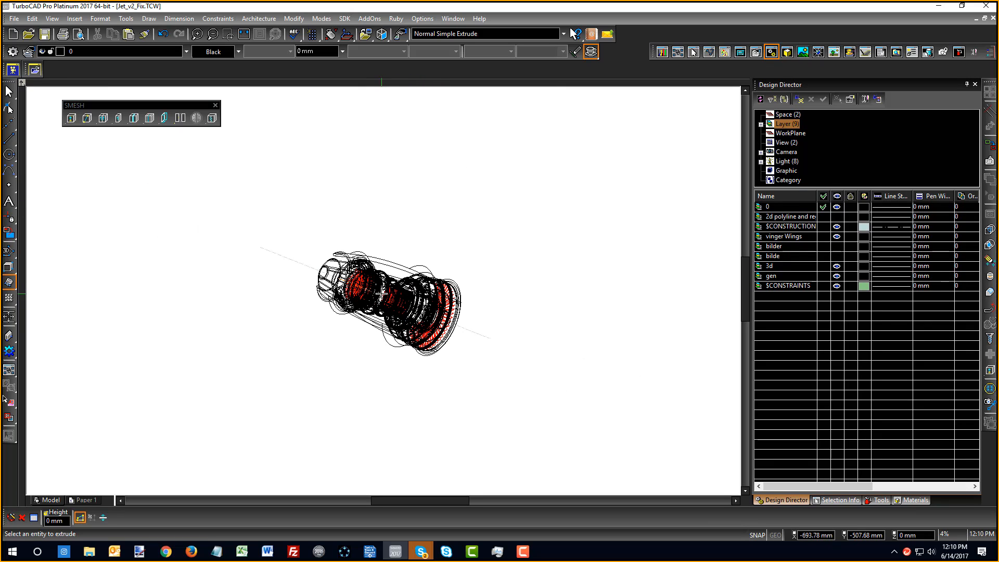
{"action": "right_click", "coordinate": [432, 191]}
{"action": "left_click", "coordinate": [439, 144]}
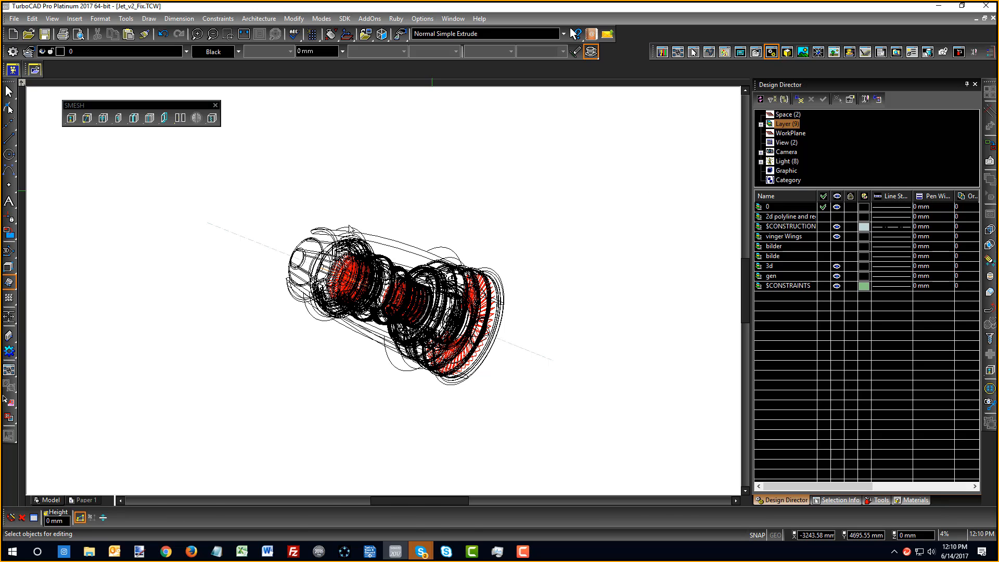
{"action": "scroll", "coordinate": [360, 275], "scroll_direction": "up", "scroll_amount": 2}
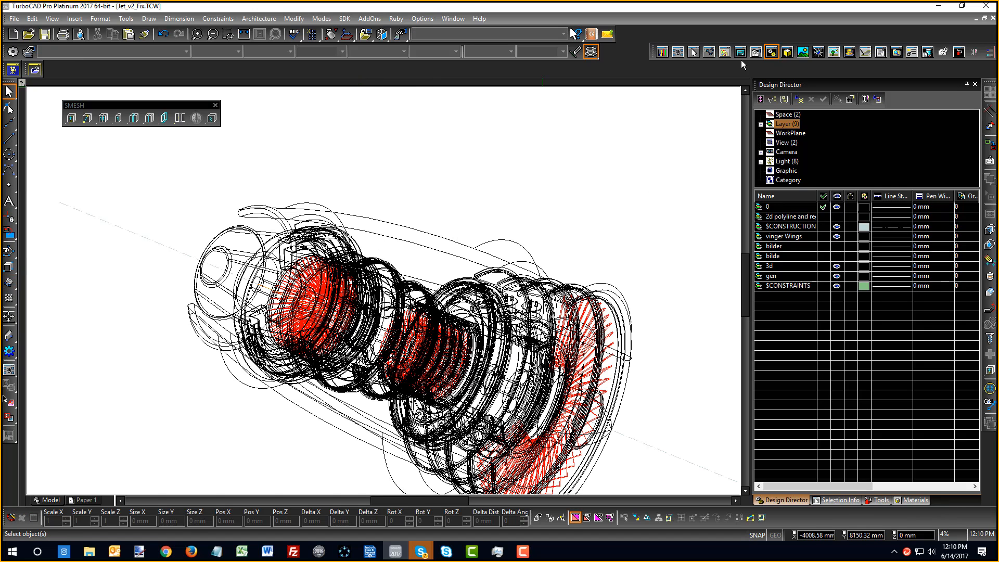
Open the Luminances palette showing the Active Drawing's luminances
{"action": "left_click", "coordinate": [818, 52]}
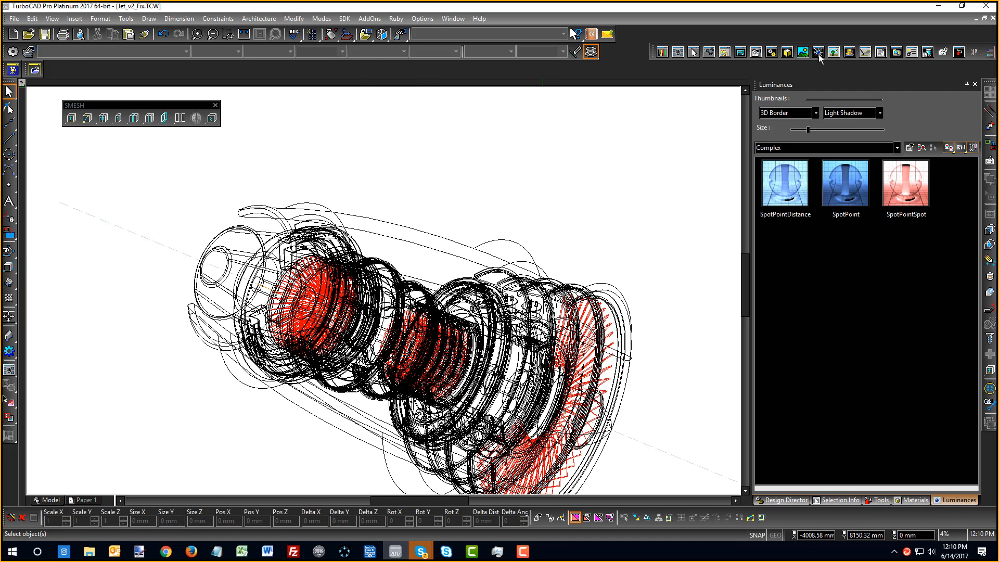
{"action": "left_click", "coordinate": [797, 148]}
{"action": "left_click", "coordinate": [789, 160]}
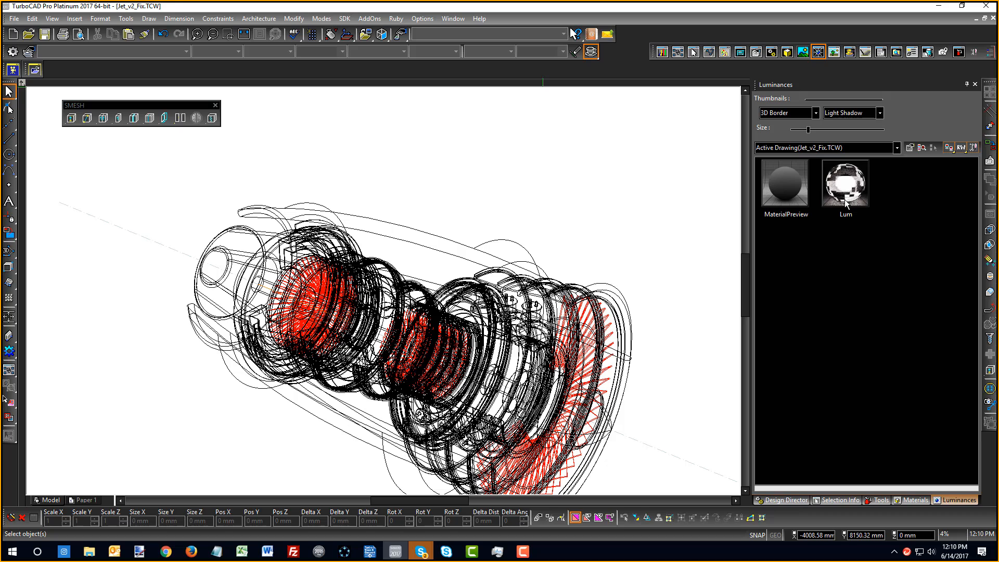
List the jet drawing's eight lights, Point_1 through Spot_8, in Design Director
{"action": "left_click", "coordinate": [783, 500]}
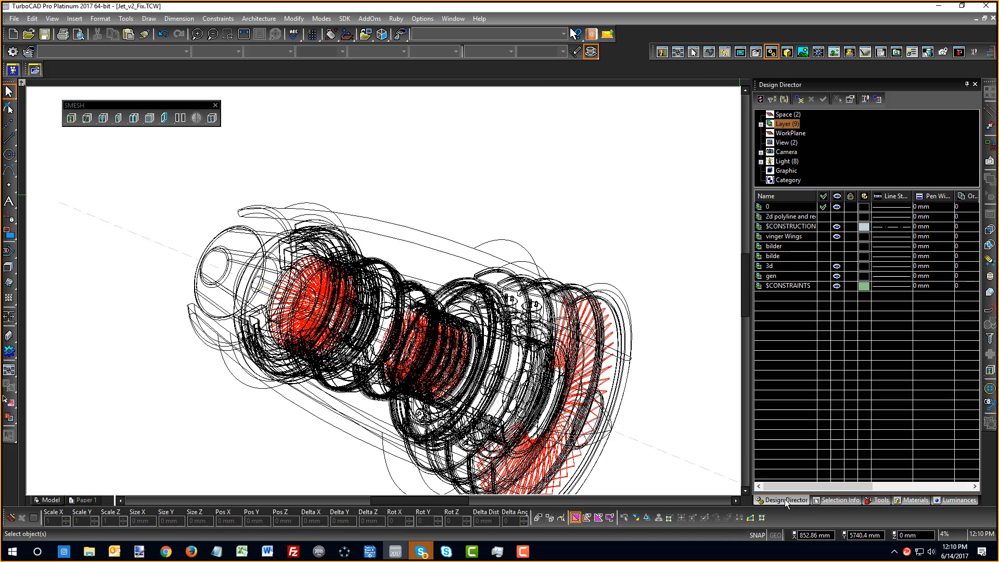
{"action": "left_click", "coordinate": [786, 161]}
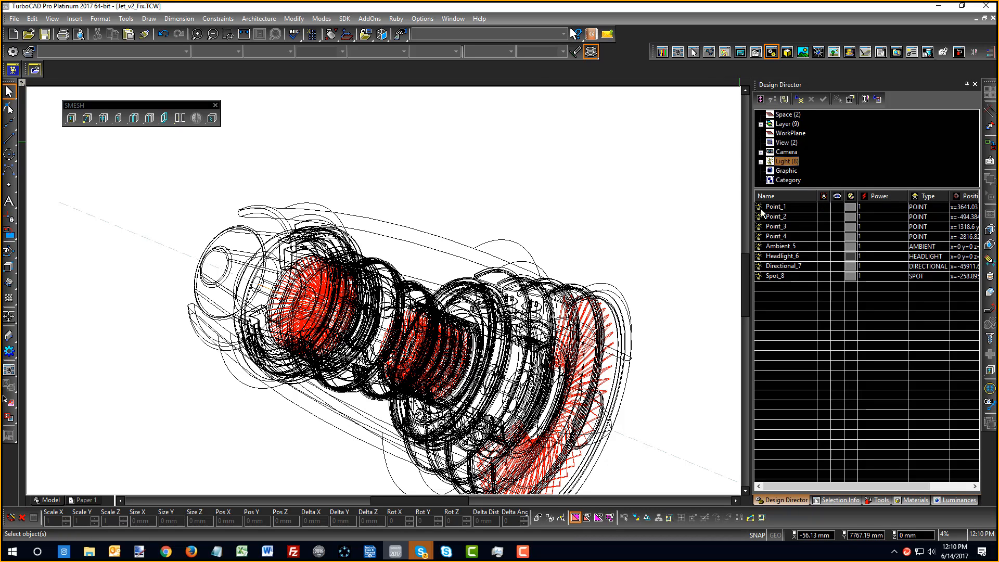
{"action": "right_click", "coordinate": [437, 196]}
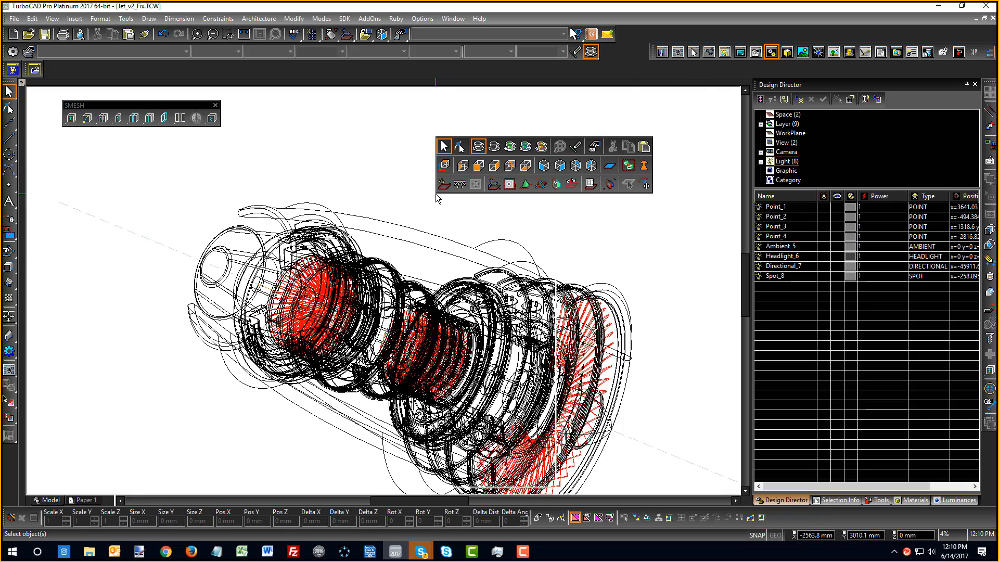
Render the jet engine cutaway as a shaded image on the blue gradient, then orbit and zoom to inspect it
{"action": "left_click", "coordinate": [507, 148]}
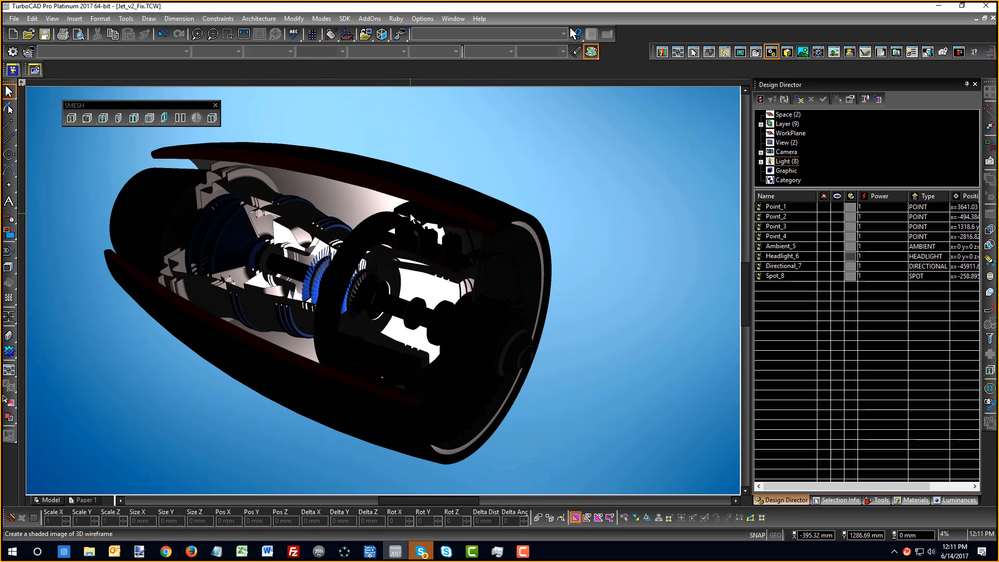
{"action": "middle_click_drag", "start_coordinate": [384, 249], "coordinate": [409, 230]}
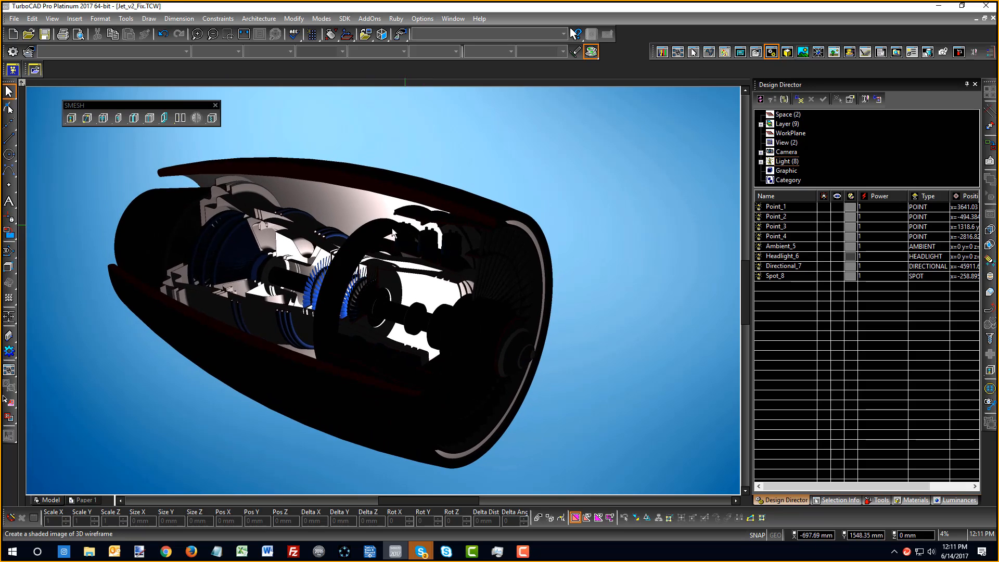
{"action": "scroll", "coordinate": [398, 328], "scroll_direction": "down", "scroll_amount": 3}
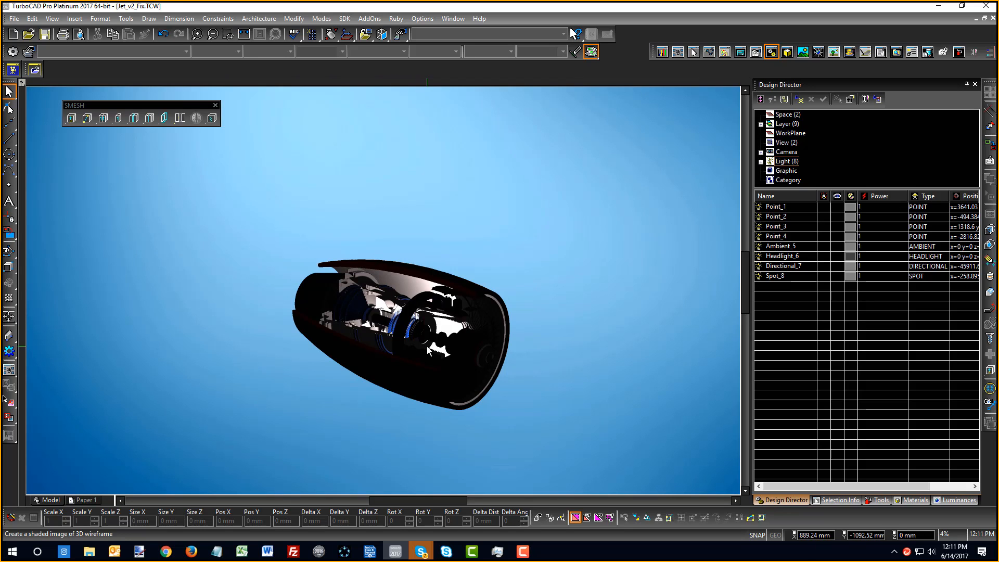
{"action": "scroll", "coordinate": [429, 340], "scroll_direction": "up", "scroll_amount": 3}
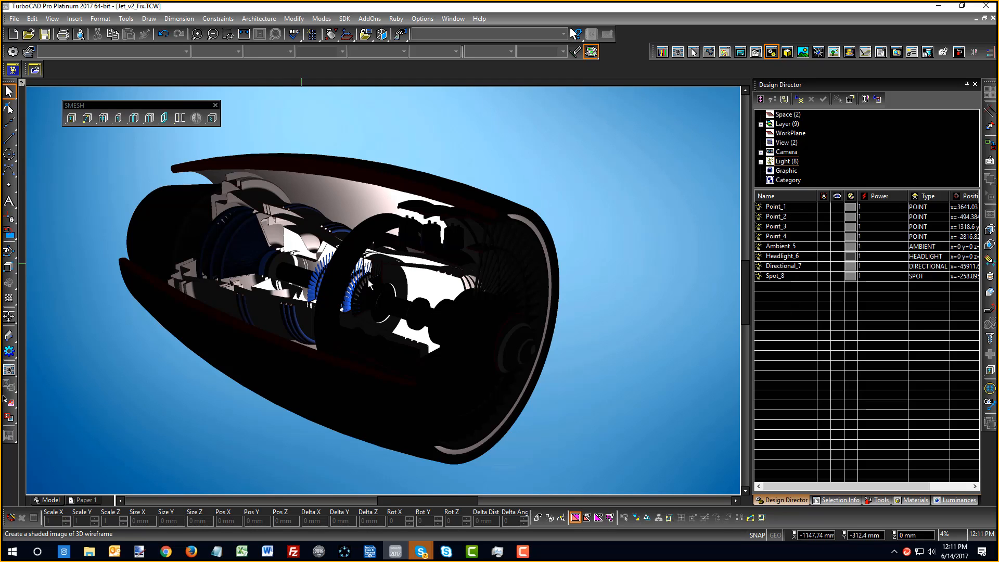
Switch on Headlight_6 and pick white for its colour from the True Color palette
{"action": "left_click", "coordinate": [824, 256]}
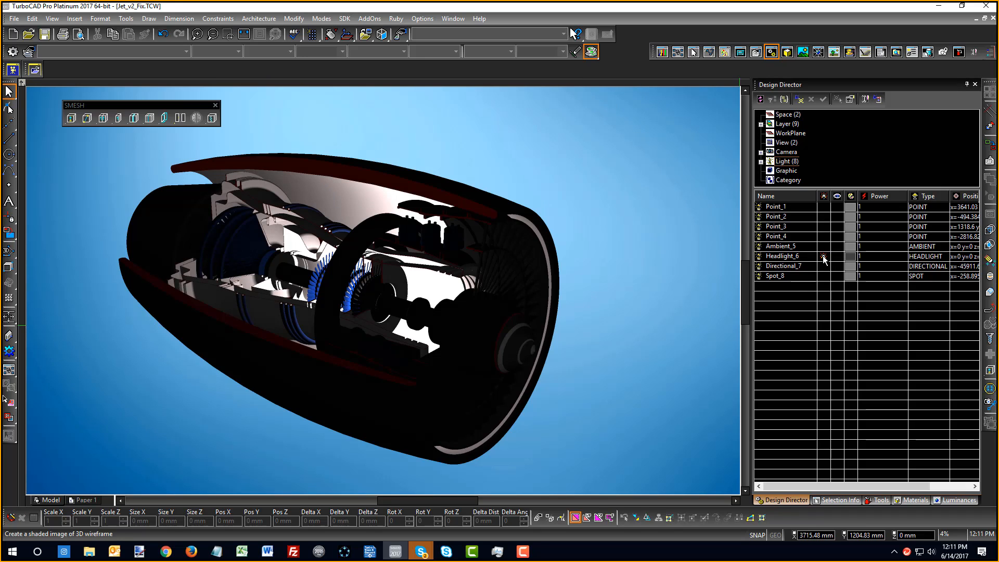
{"action": "left_click", "coordinate": [846, 257]}
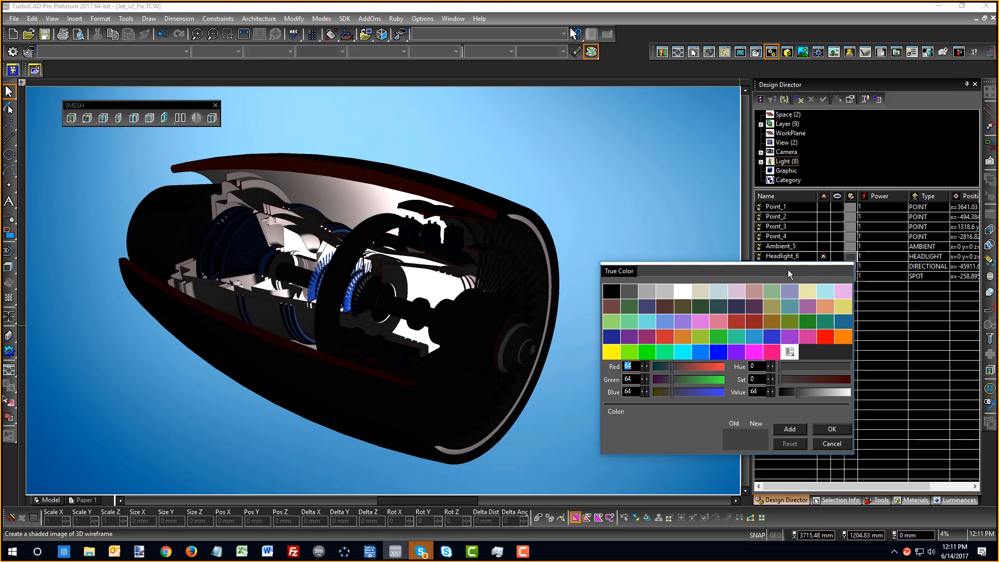
{"action": "double_click", "coordinate": [678, 288]}
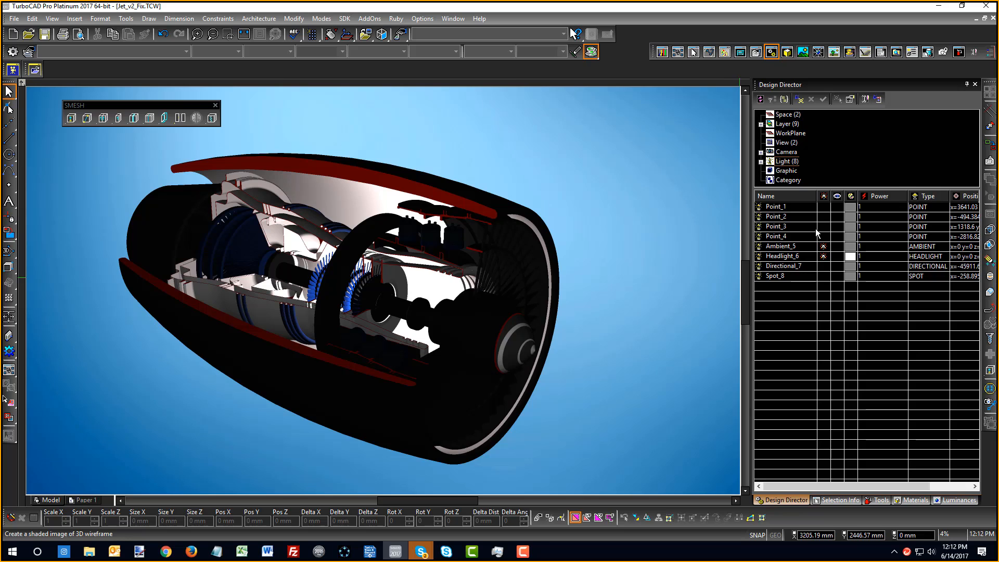
Show the Environments palette with the Active Drawing's own environments
{"action": "left_click", "coordinate": [833, 53]}
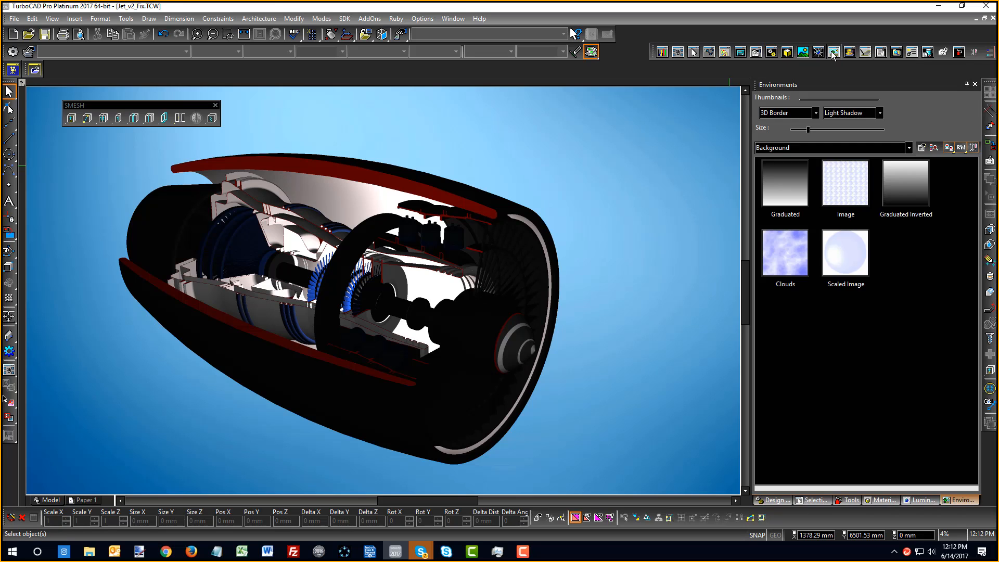
{"action": "left_click", "coordinate": [908, 148]}
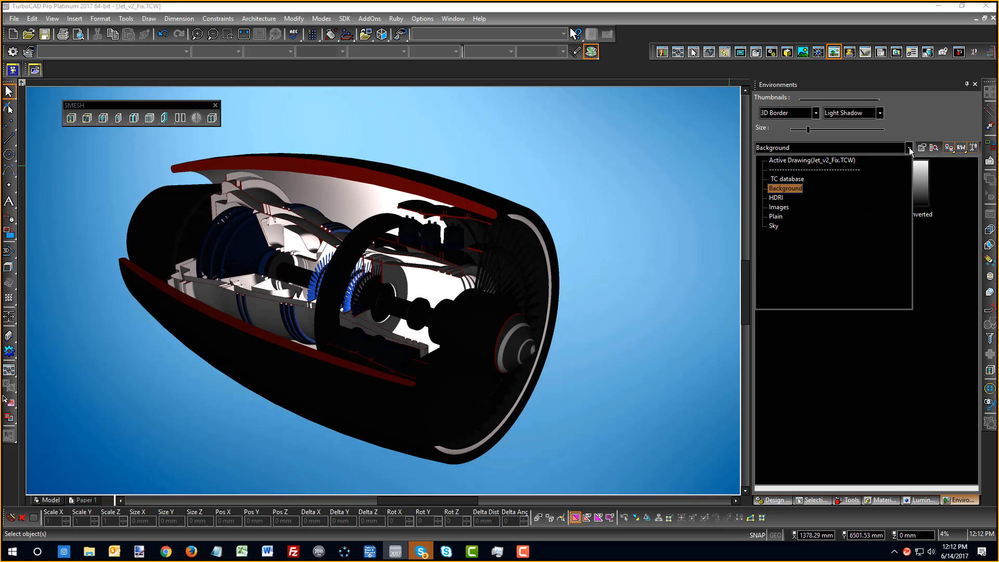
{"action": "left_click", "coordinate": [820, 164]}
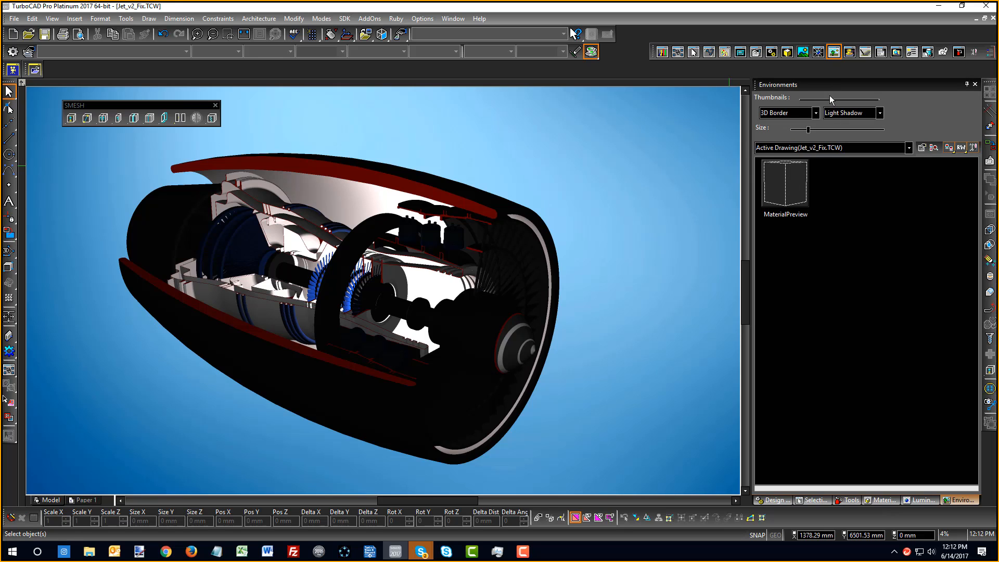
Review MaterialPreview's RedSDK settings (Interior.hdr cube map, blue wallpaper), then close the editor
{"action": "left_click", "coordinate": [780, 200]}
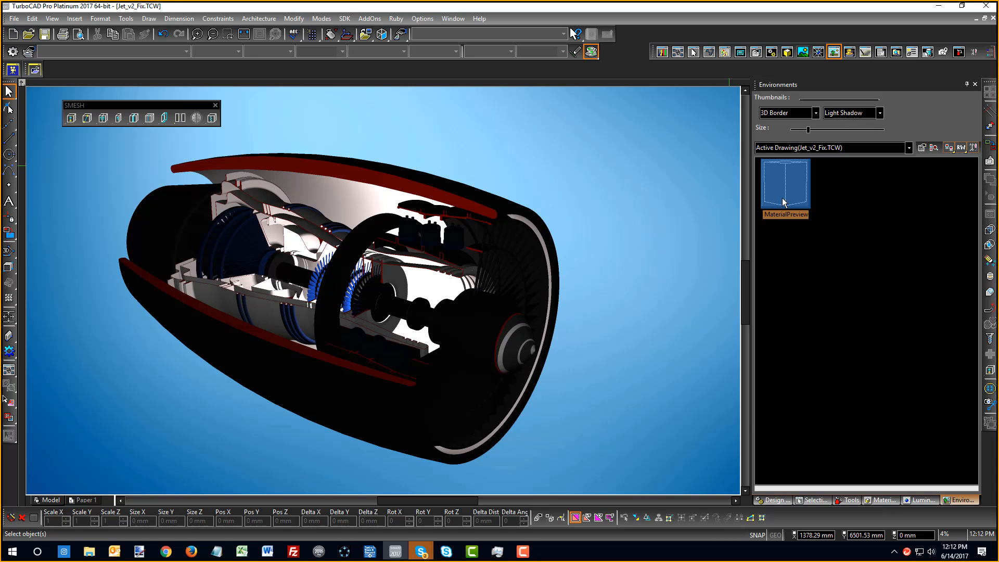
{"action": "right_click", "coordinate": [782, 198]}
{"action": "left_click", "coordinate": [808, 403]}
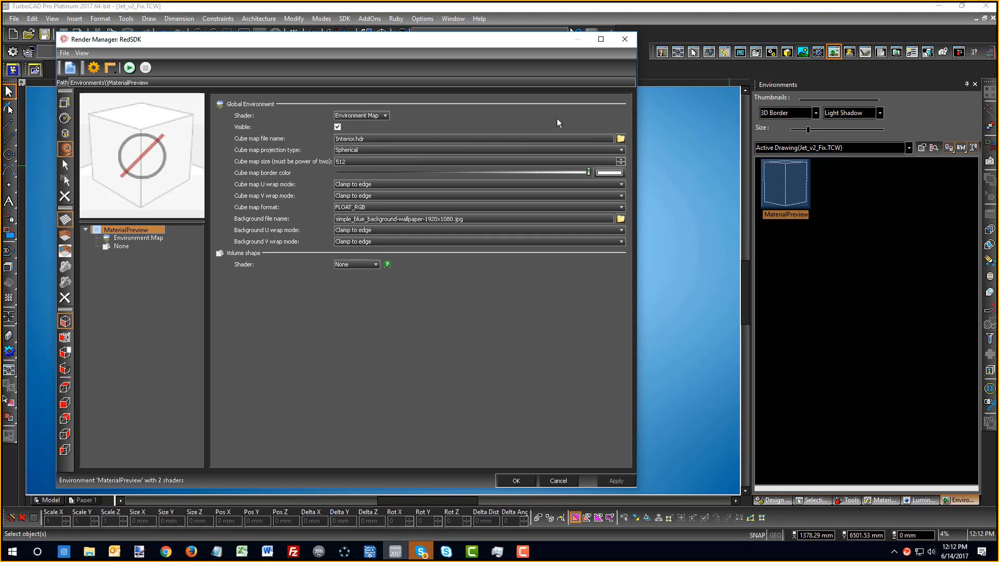
{"action": "left_click", "coordinate": [624, 40]}
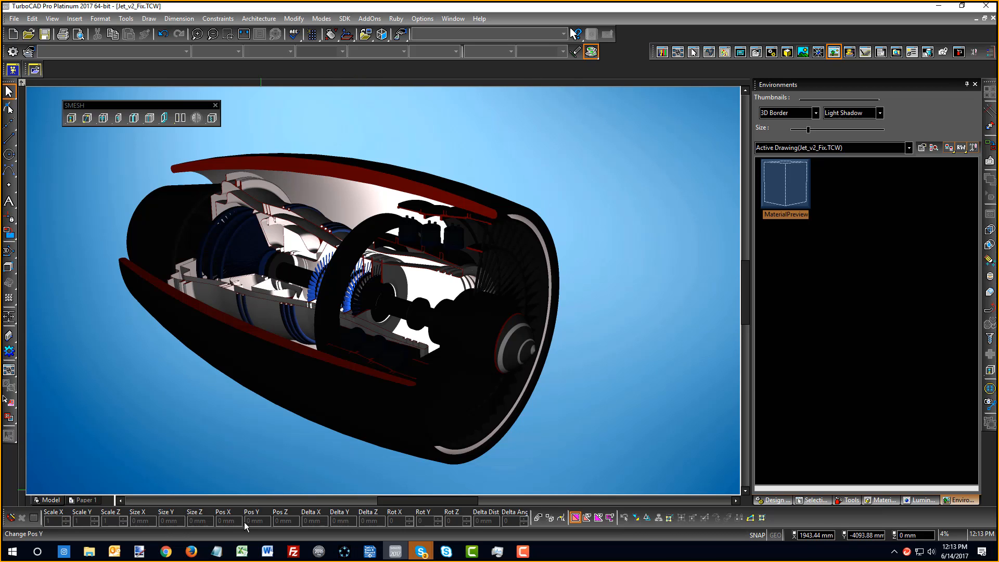
Switch to Firefox and scroll the 'Tutorial - rendering of RedSDK' forum thread back to its top
{"action": "key", "text": "alt+Tab"}
{"action": "key", "text": "alt+Tab"}
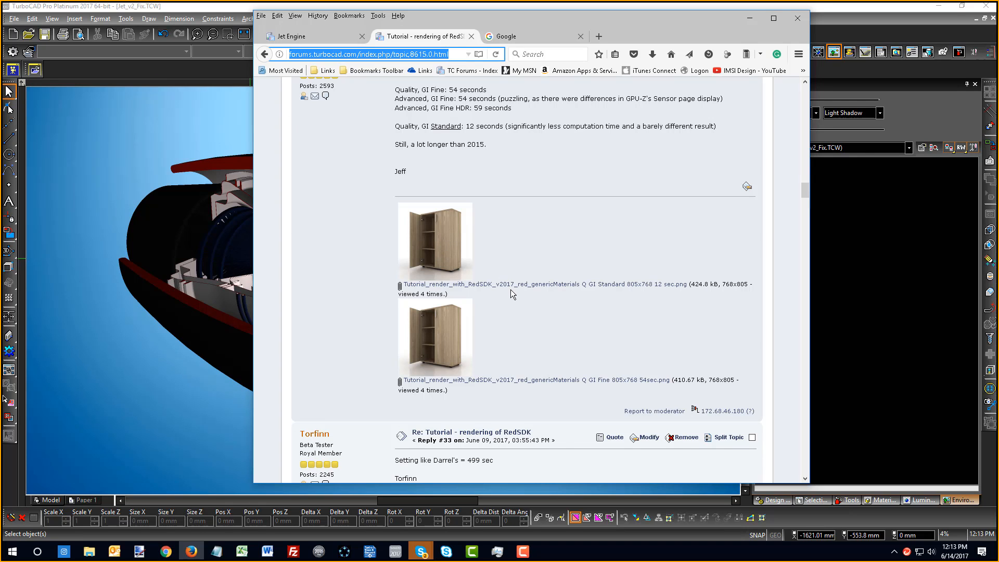
{"action": "scroll", "coordinate": [448, 292], "scroll_direction": "up", "scroll_amount": 4}
{"action": "scroll", "coordinate": [464, 384], "scroll_direction": "down", "scroll_amount": 5}
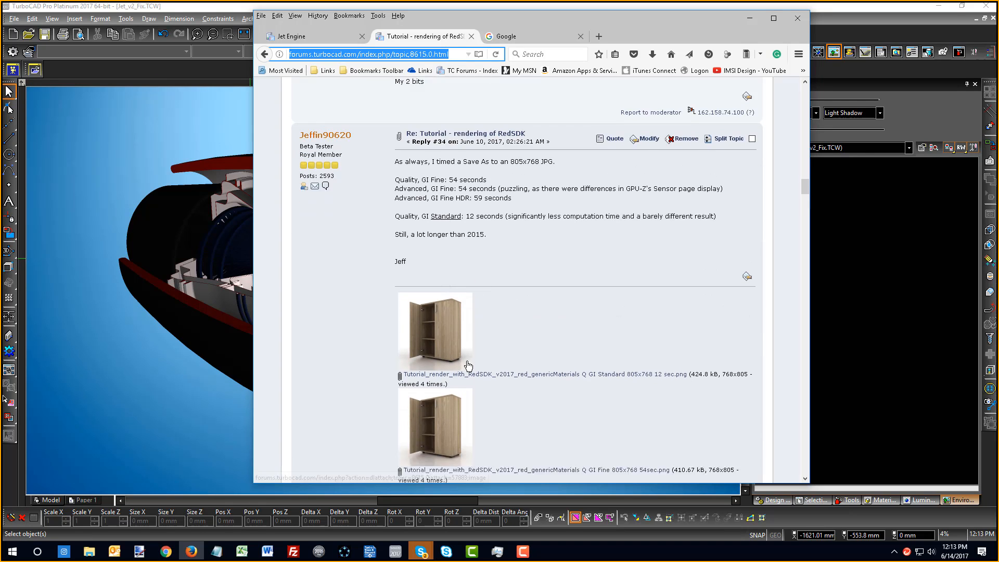
{"action": "scroll", "coordinate": [464, 383], "scroll_direction": "down", "scroll_amount": 1}
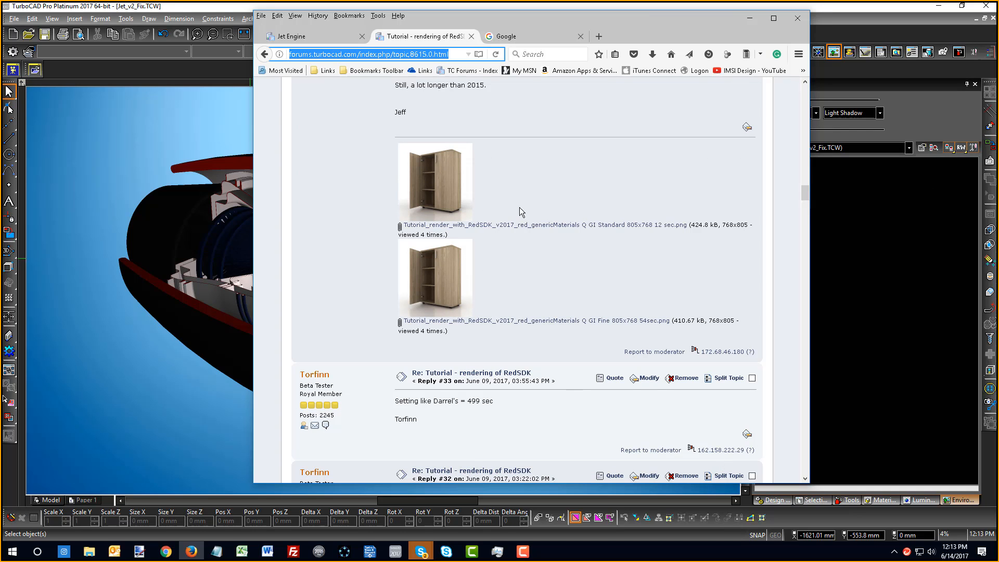
{"action": "scroll", "coordinate": [572, 299], "scroll_direction": "up", "scroll_amount": 12}
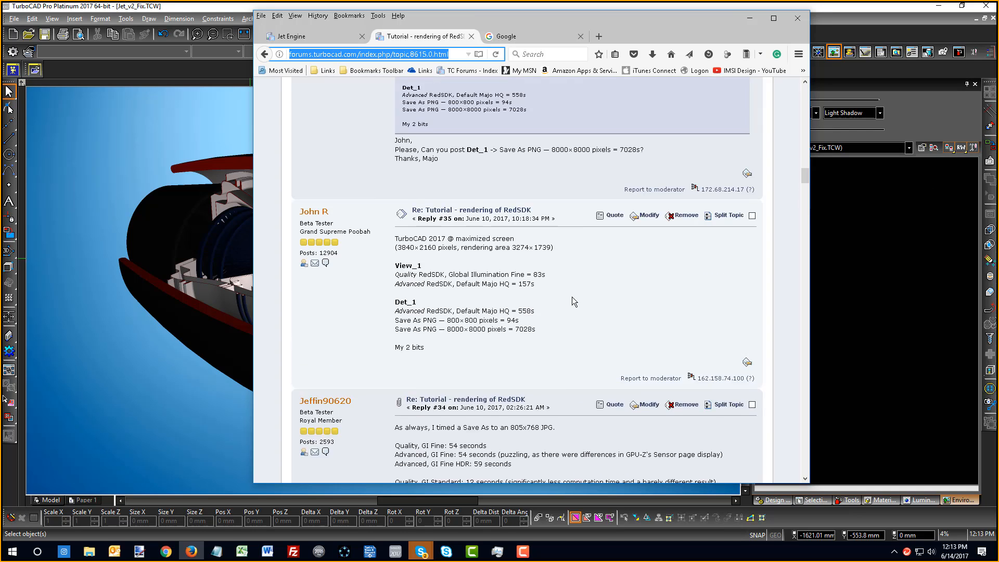
{"action": "scroll", "coordinate": [572, 297], "scroll_direction": "down", "scroll_amount": 15}
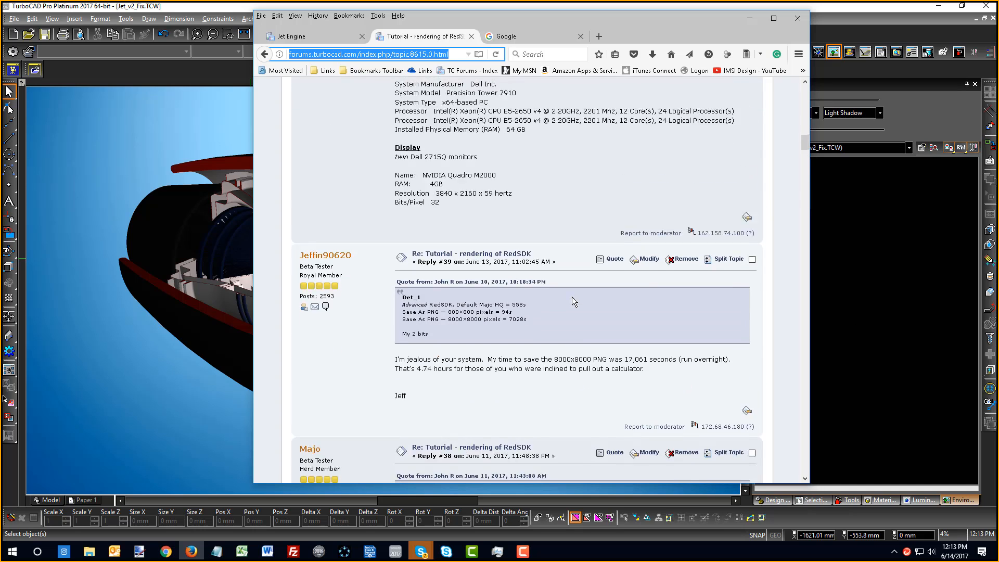
{"action": "scroll", "coordinate": [572, 300], "scroll_direction": "up", "scroll_amount": 15}
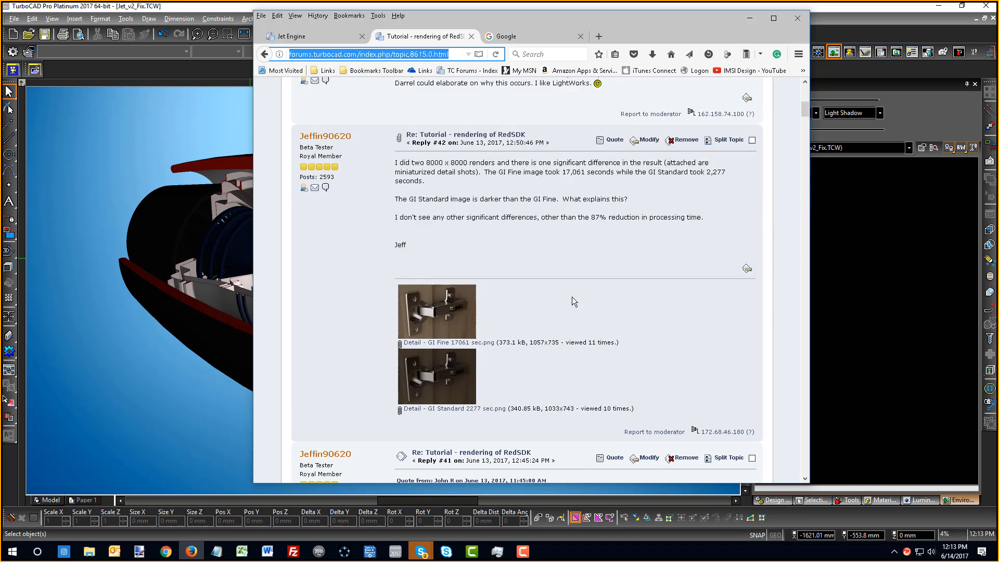
{"action": "scroll", "coordinate": [573, 300], "scroll_direction": "up", "scroll_amount": 2}
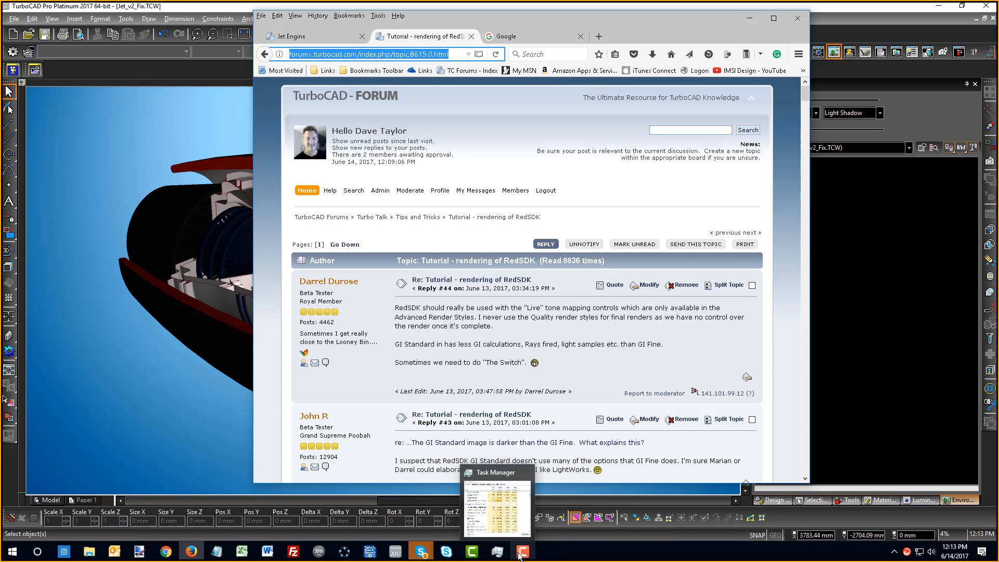
Bring the Skype webinar window forward, enlarging the participants list and the window height
{"action": "left_click", "coordinate": [499, 552]}
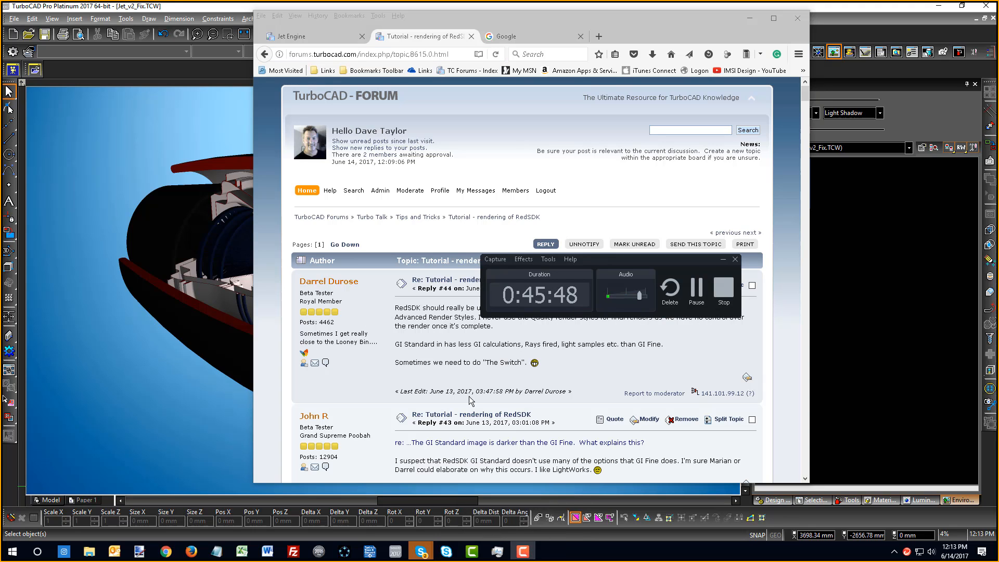
{"action": "left_click", "coordinate": [446, 553]}
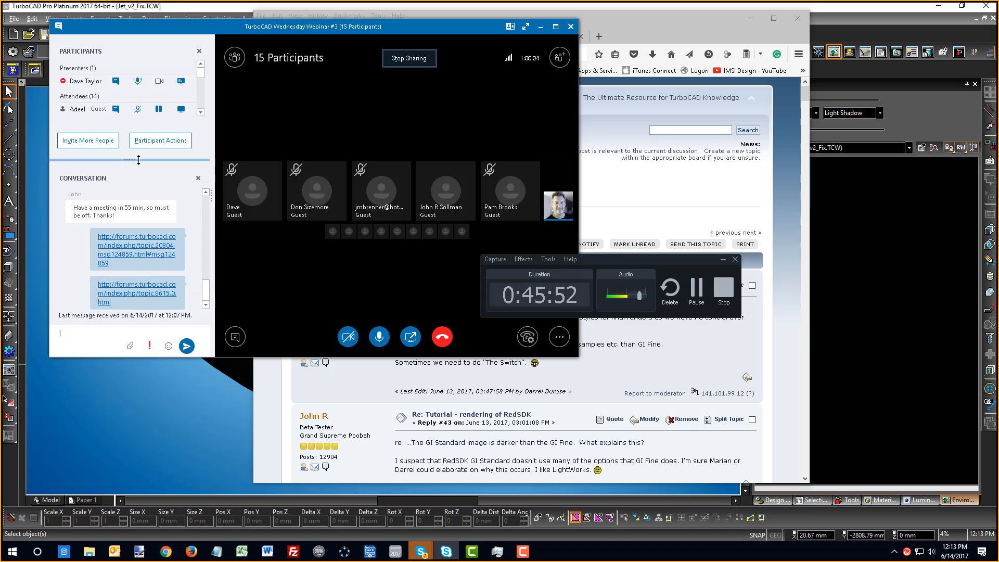
{"action": "left_click_drag", "start_coordinate": [139, 168], "coordinate": [129, 233]}
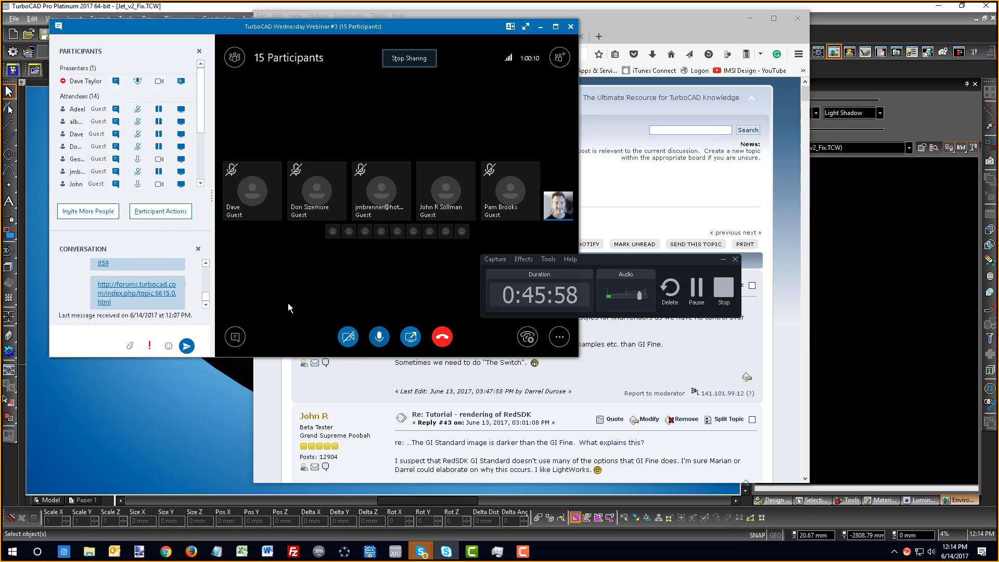
{"action": "left_click", "coordinate": [148, 214]}
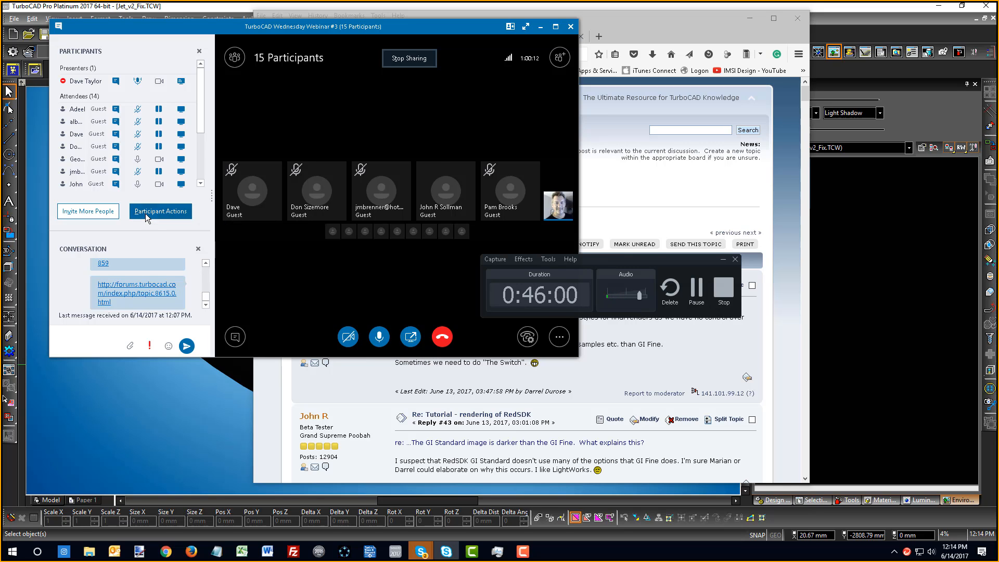
{"action": "left_click", "coordinate": [150, 252]}
{"action": "left_click_drag", "start_coordinate": [216, 358], "coordinate": [218, 465]}
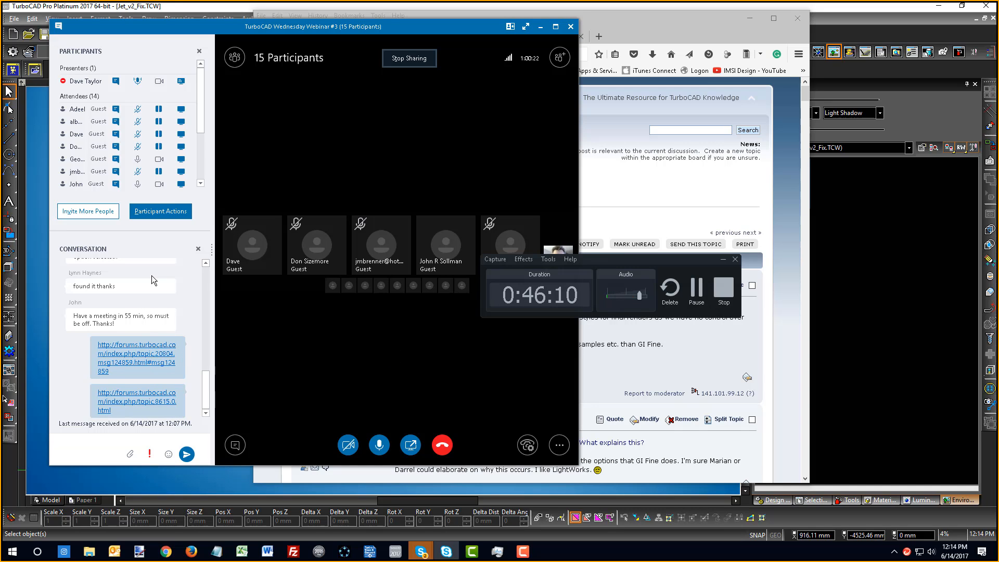
{"action": "left_click_drag", "start_coordinate": [142, 231], "coordinate": [132, 293]}
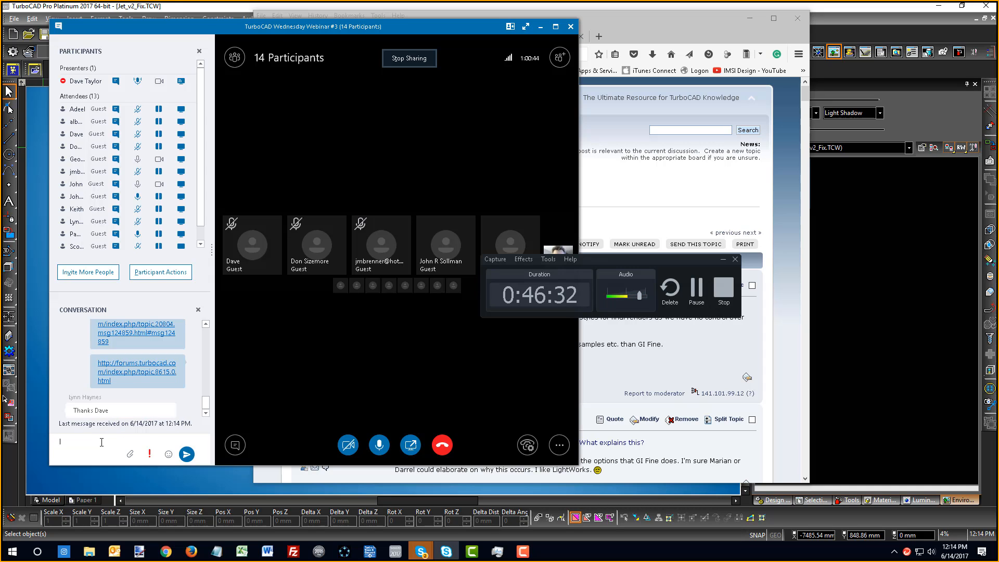
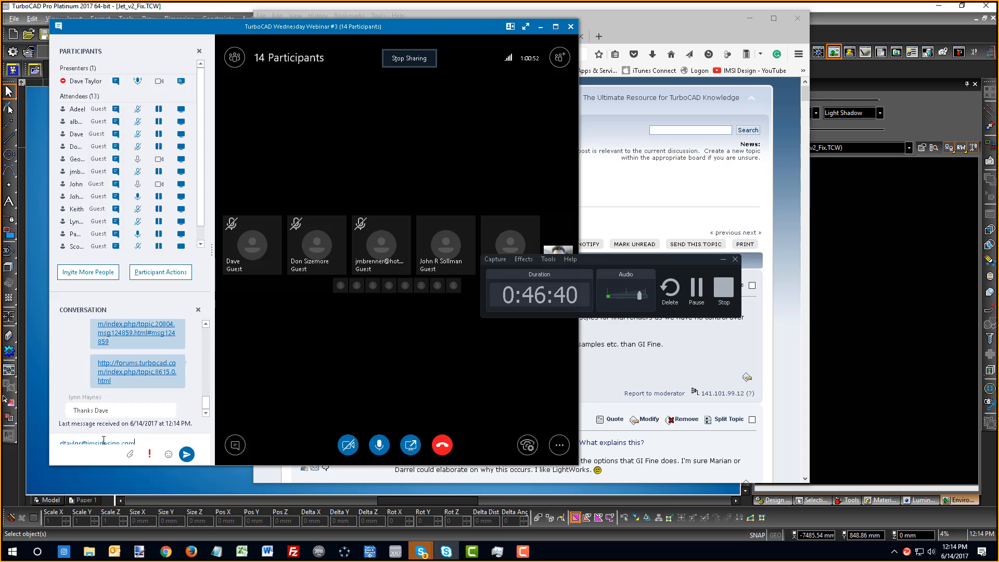
Post the presenter's e-mail address in the webinar chat
{"action": "key", "text": "Return"}
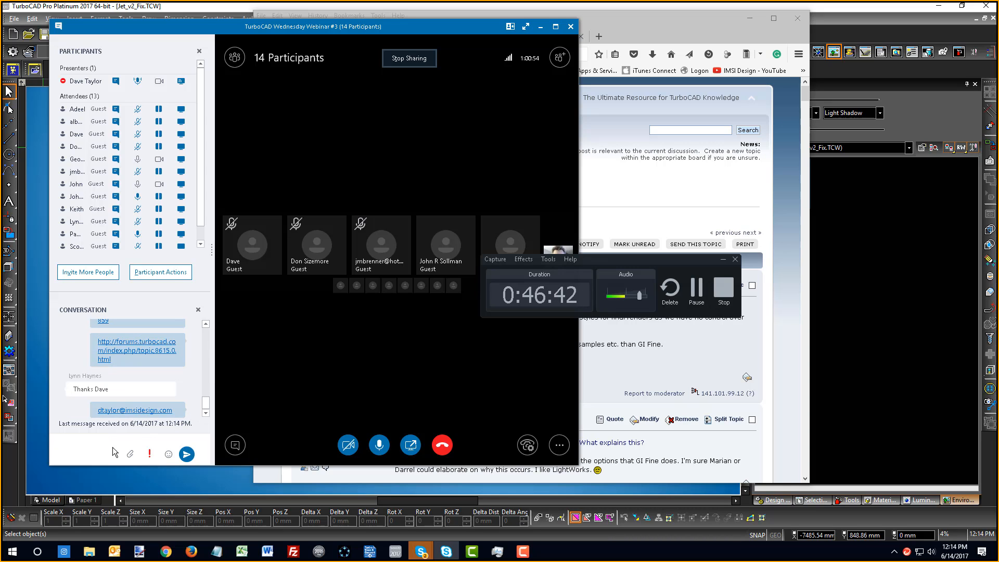